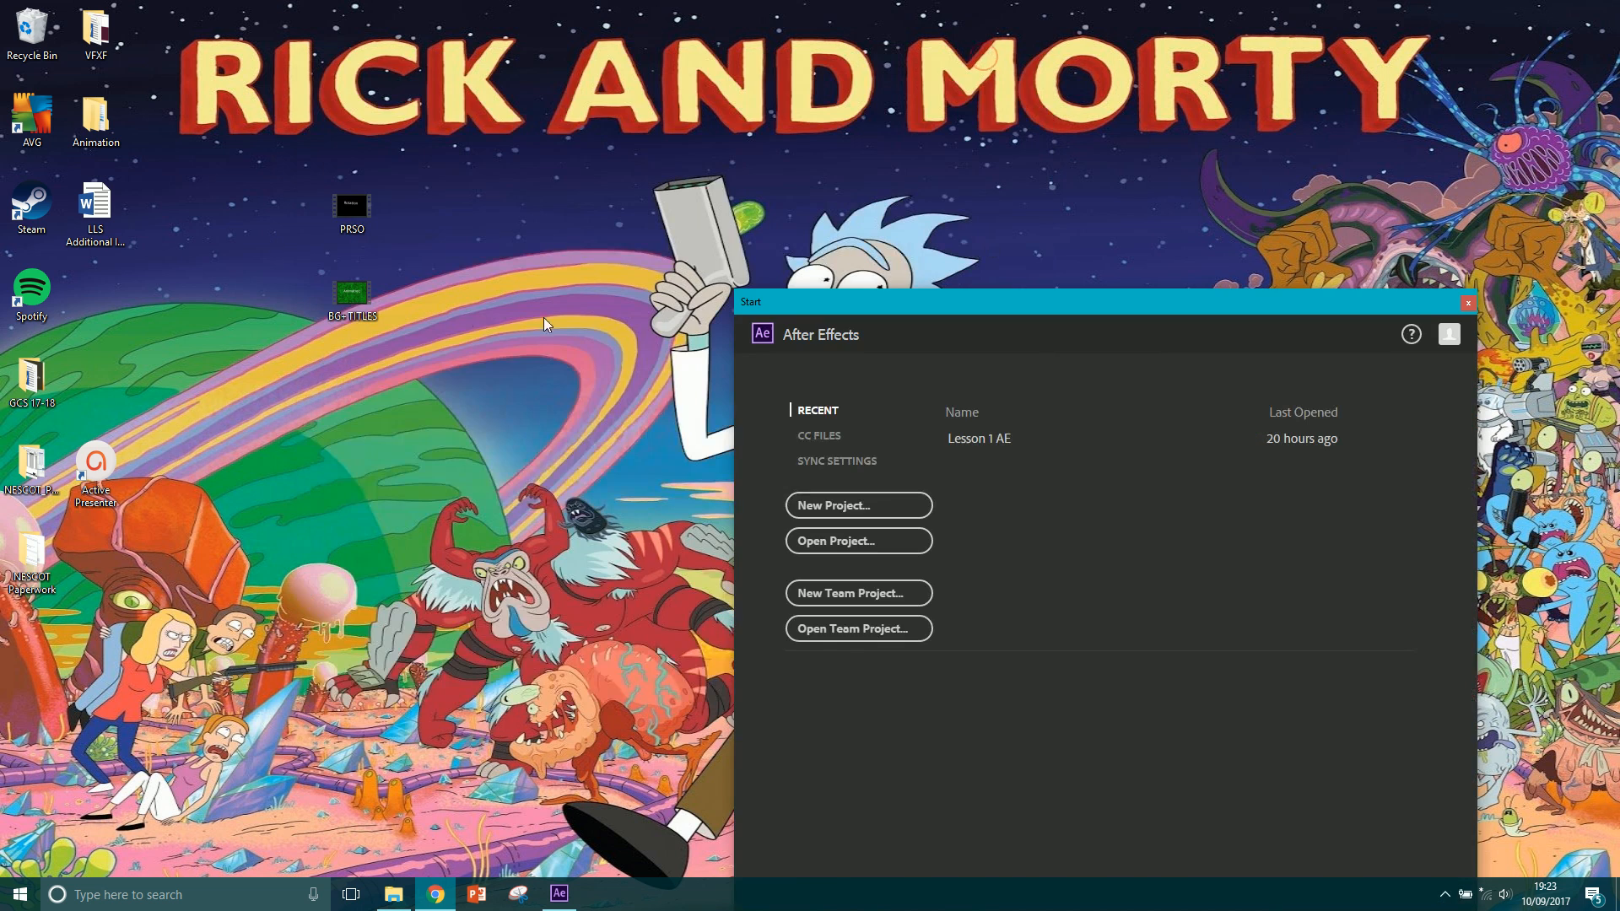
# - Open the PRSO video from the desktop, replay its Position, Rotation, Scale and Opacity text animation, and close the player
pyautogui.doubleClick(346, 209)
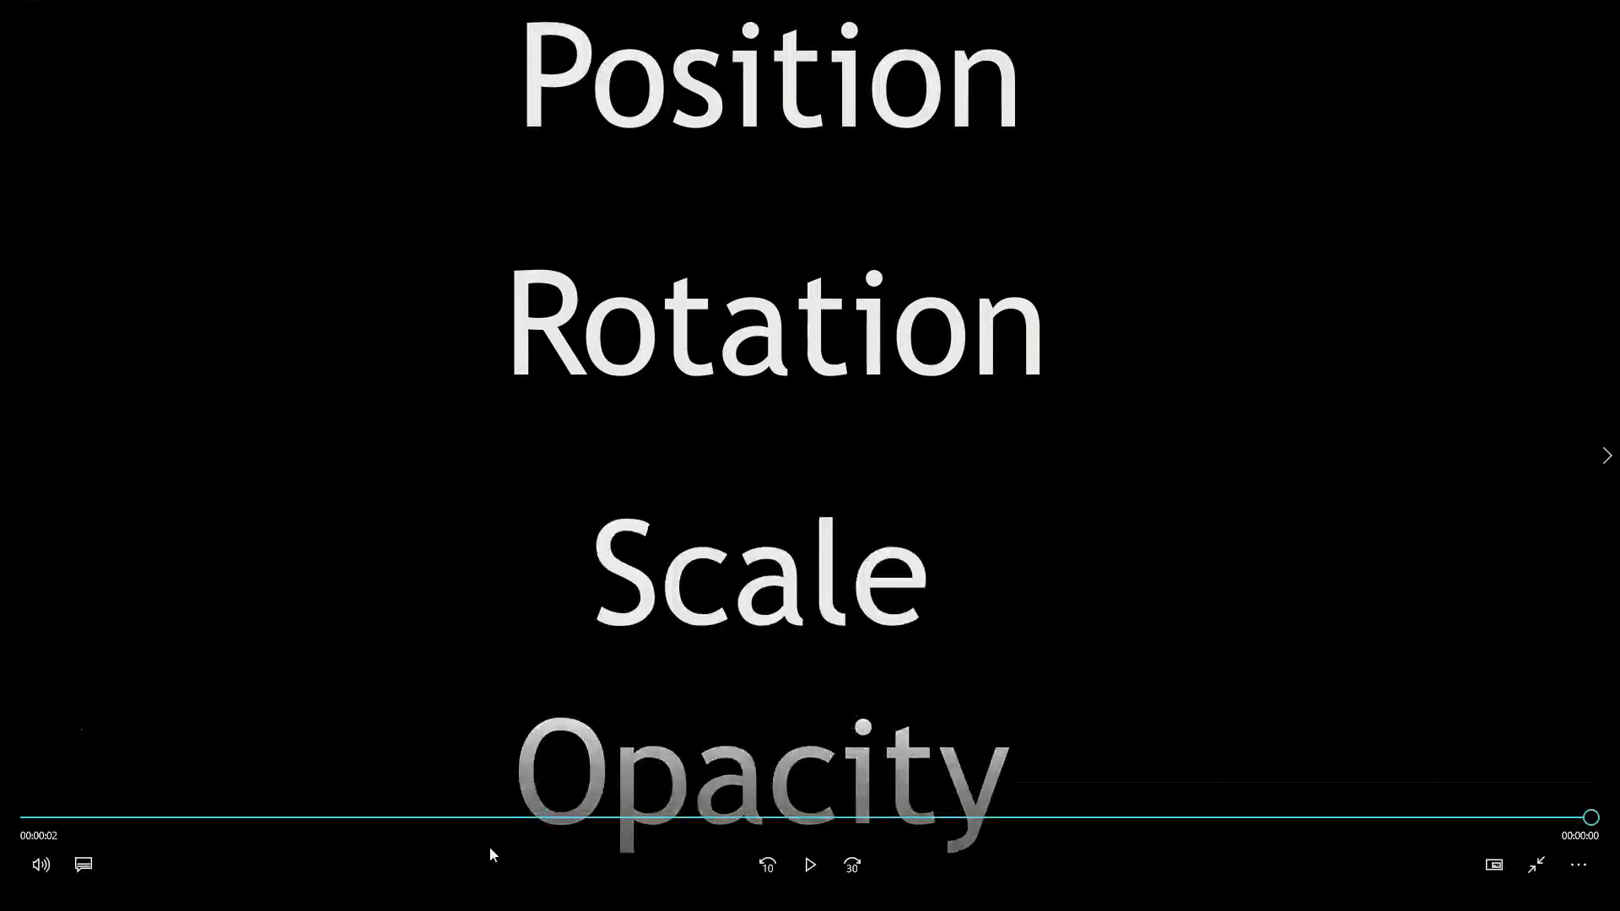
pyautogui.click(809, 867)
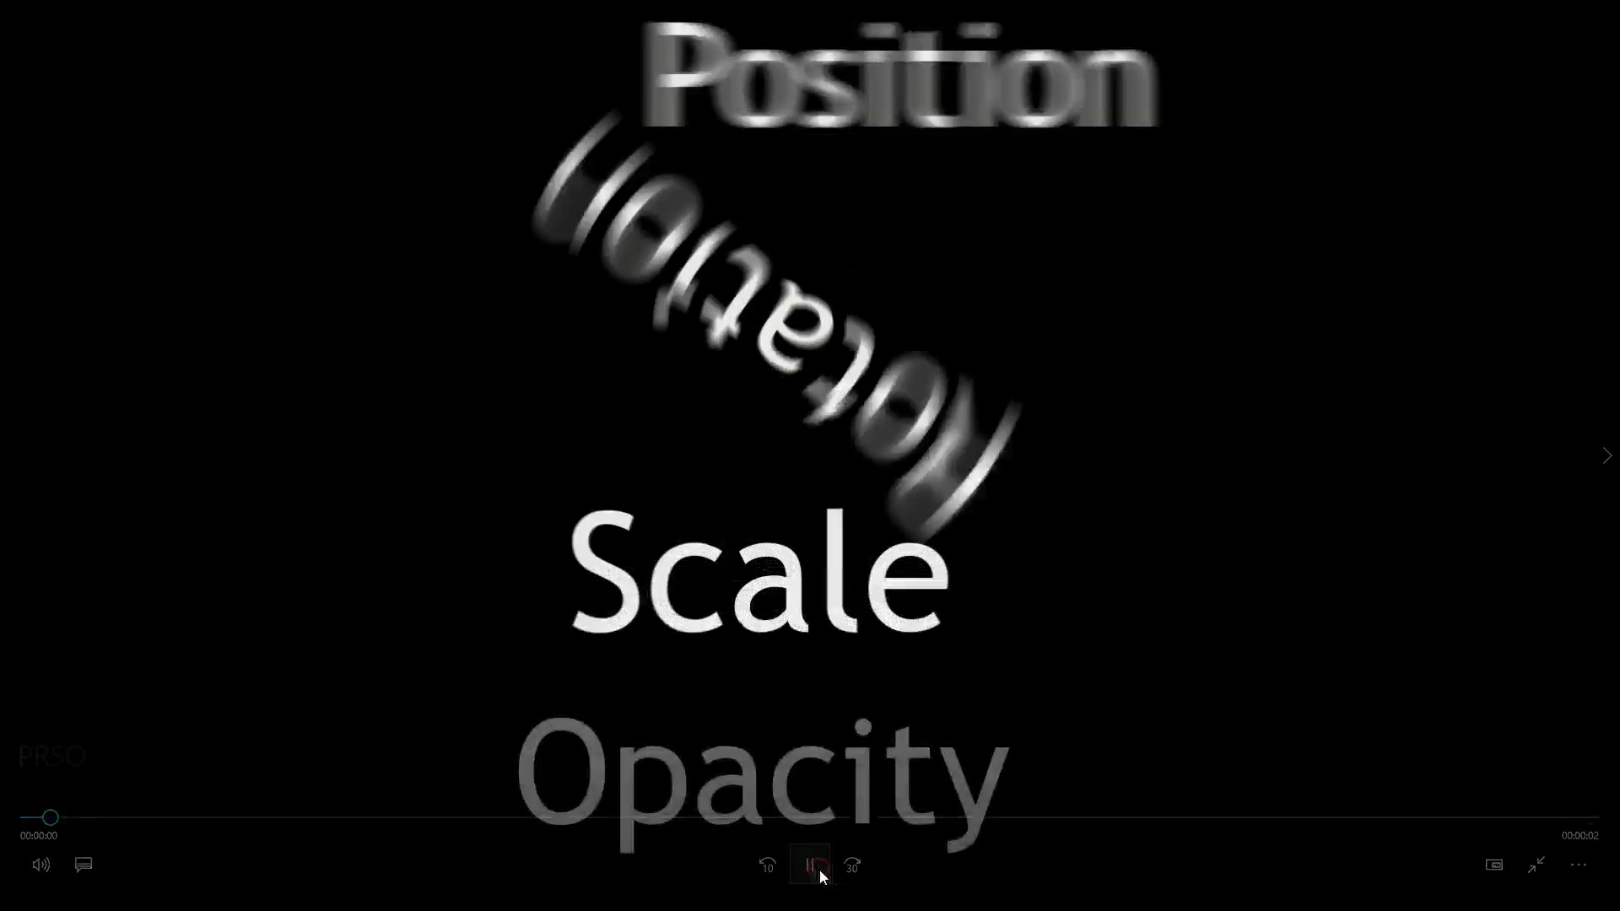
pyautogui.click(821, 878)
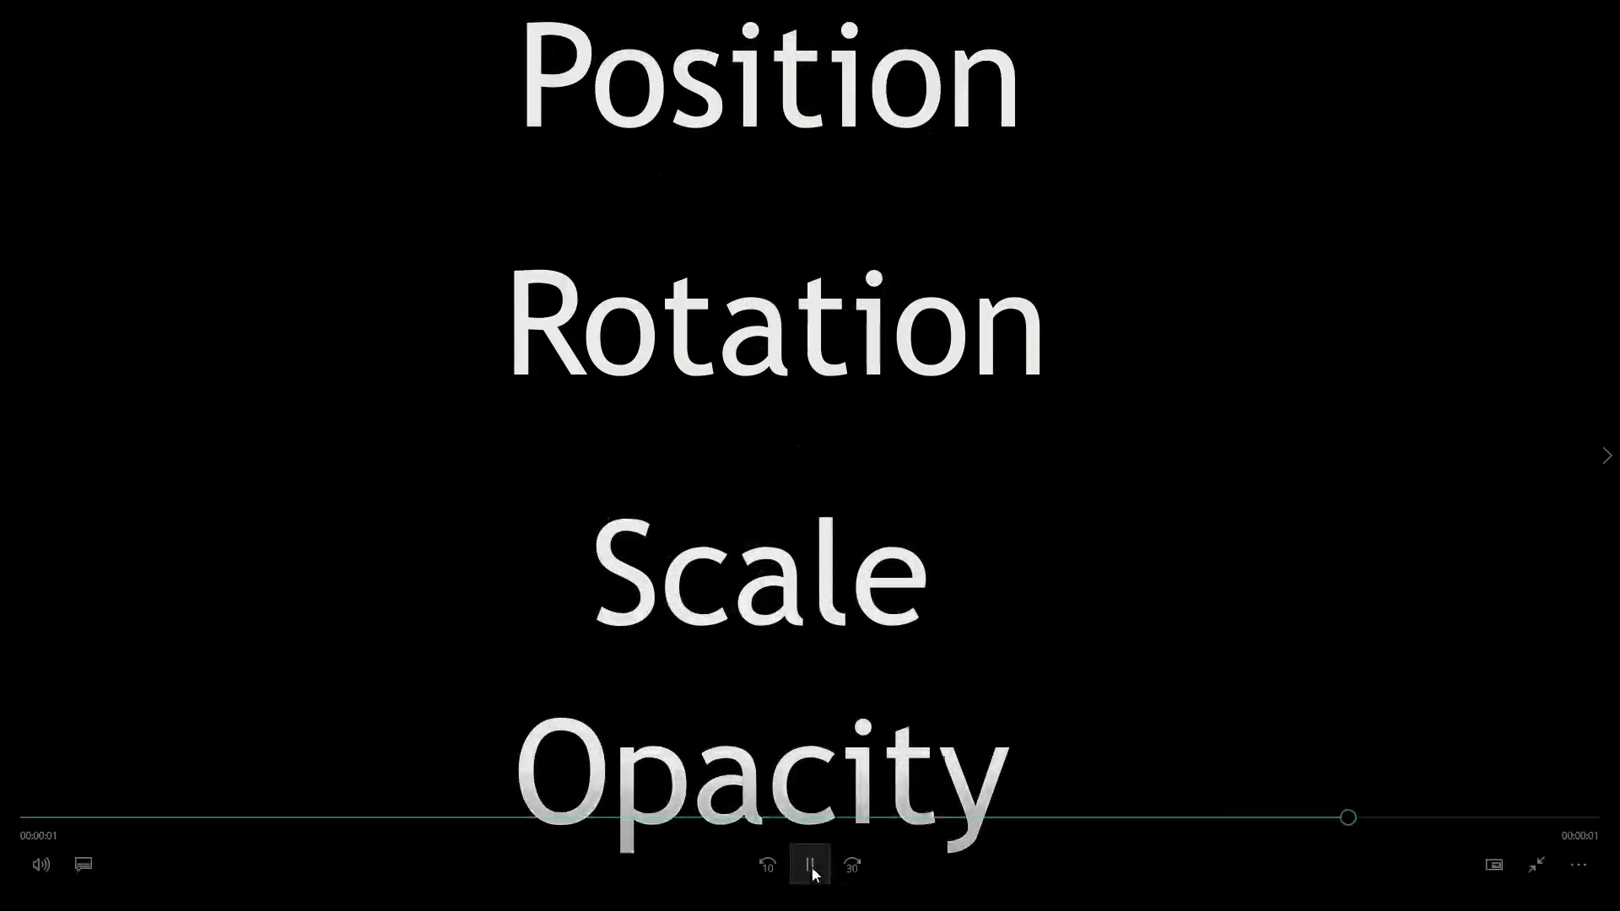
pyautogui.click(814, 873)
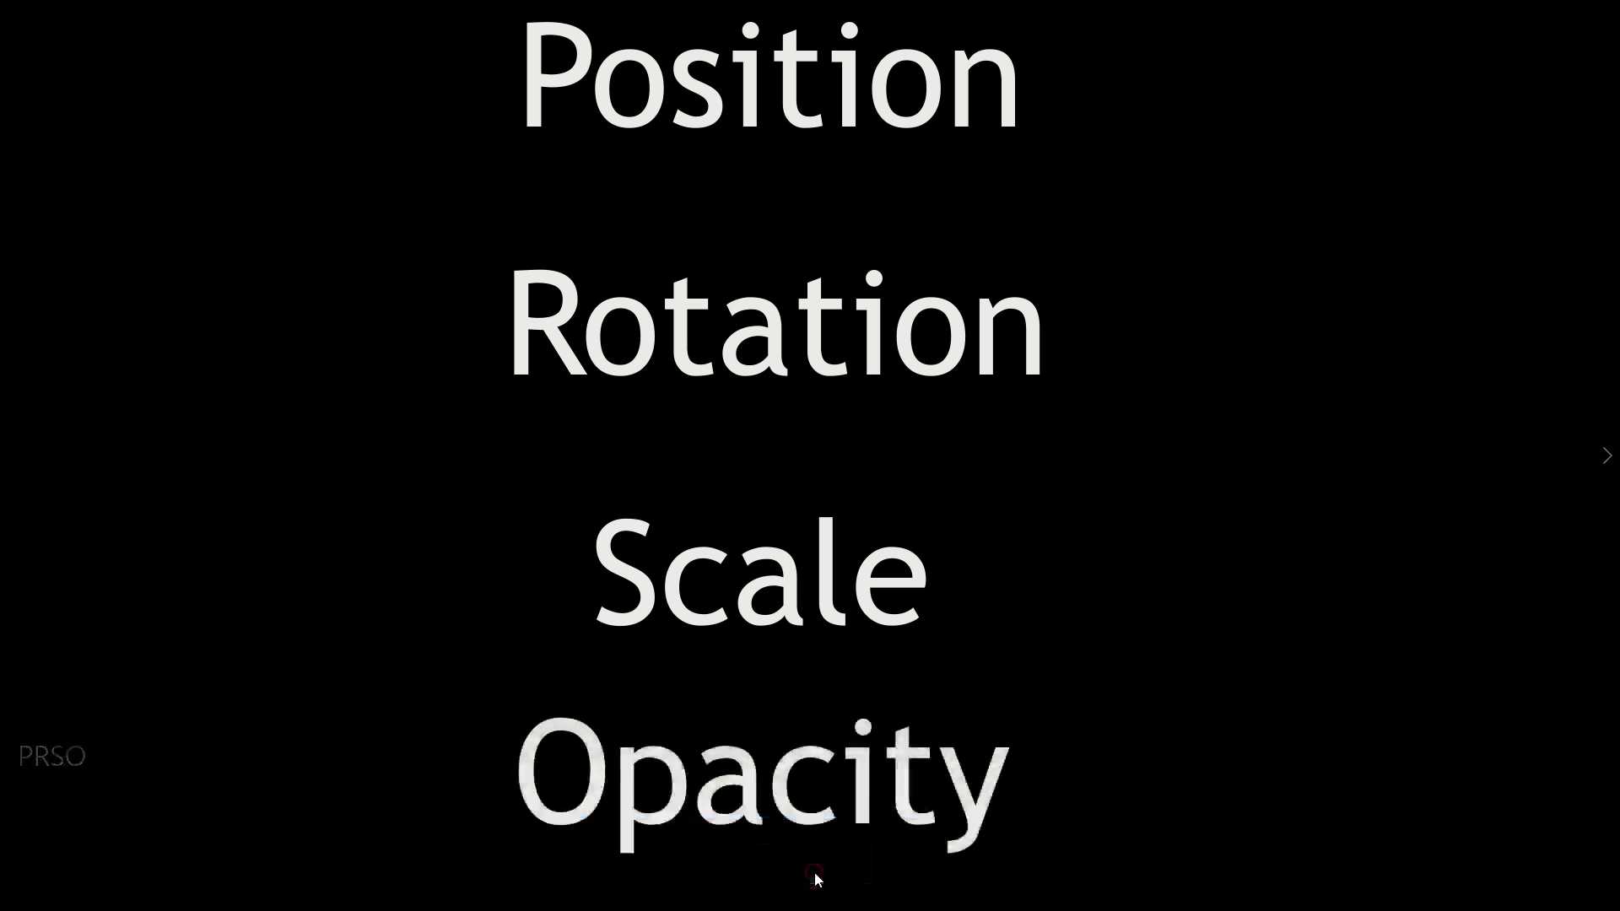
pyautogui.click(811, 869)
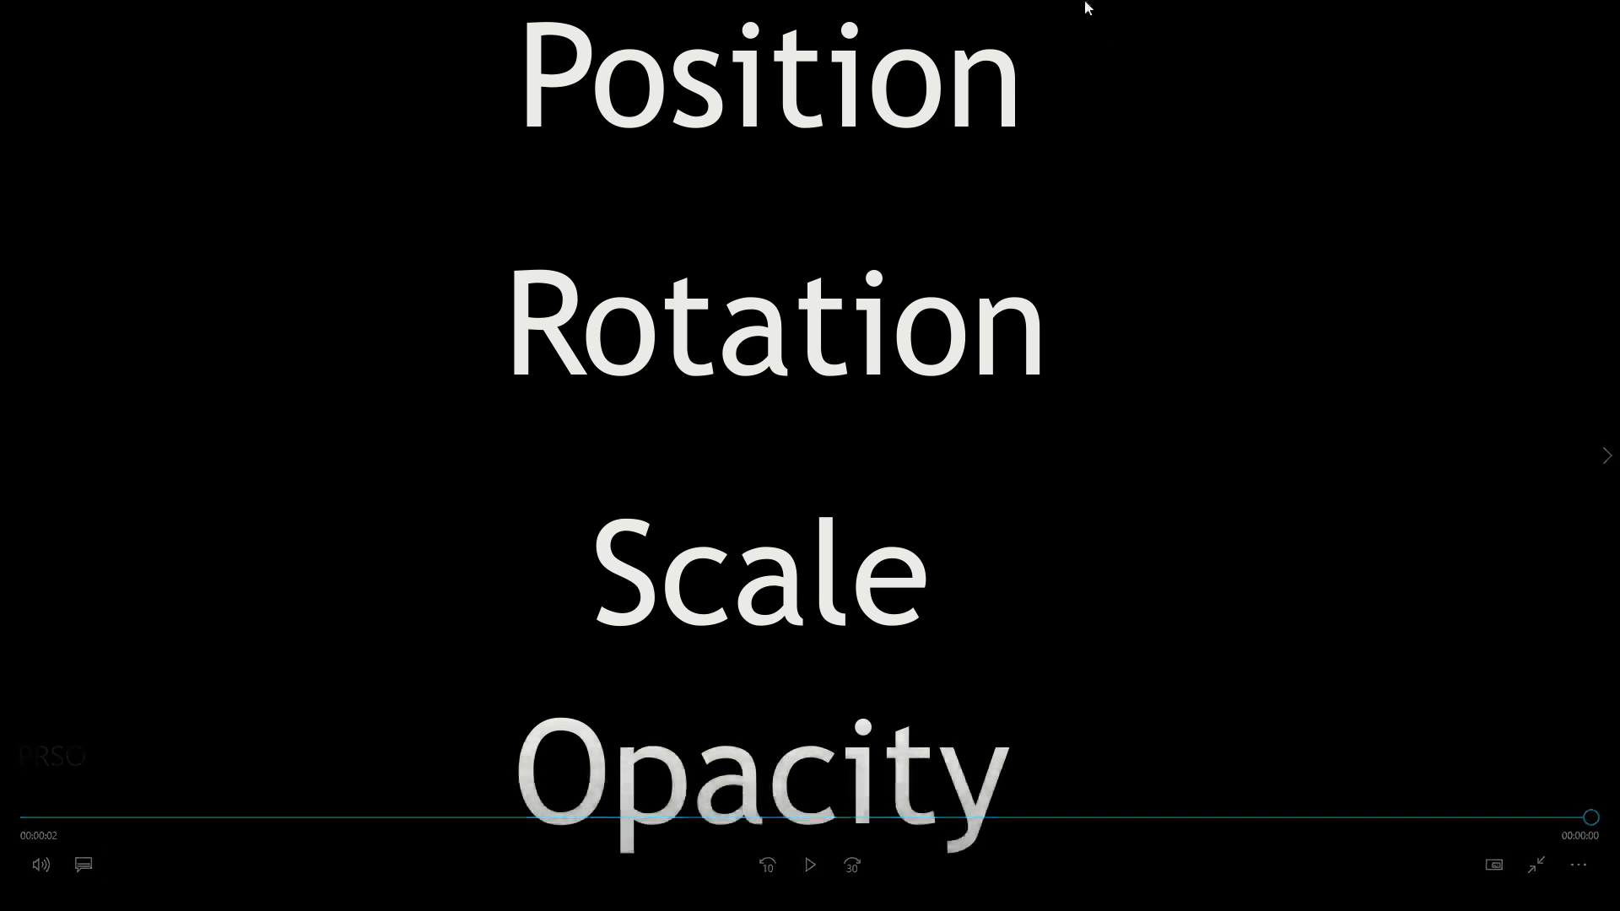
pyautogui.click(1561, 10)
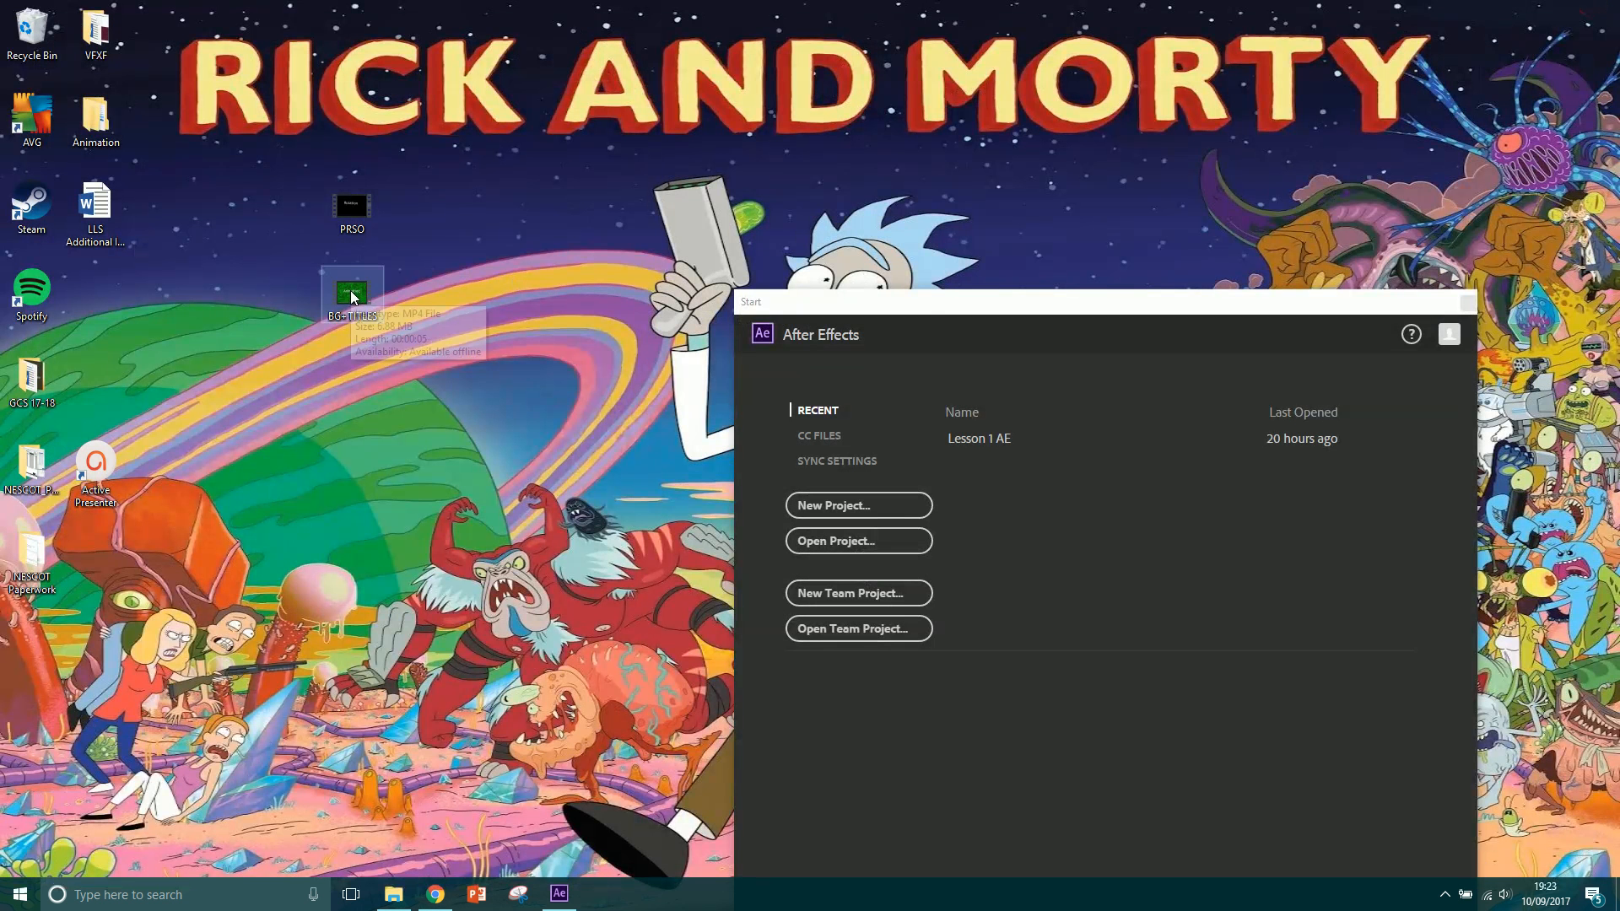
# - Open the BG+TITLES video from the desktop, replay its Animation Presets title, and close the player
pyautogui.doubleClick(353, 295)
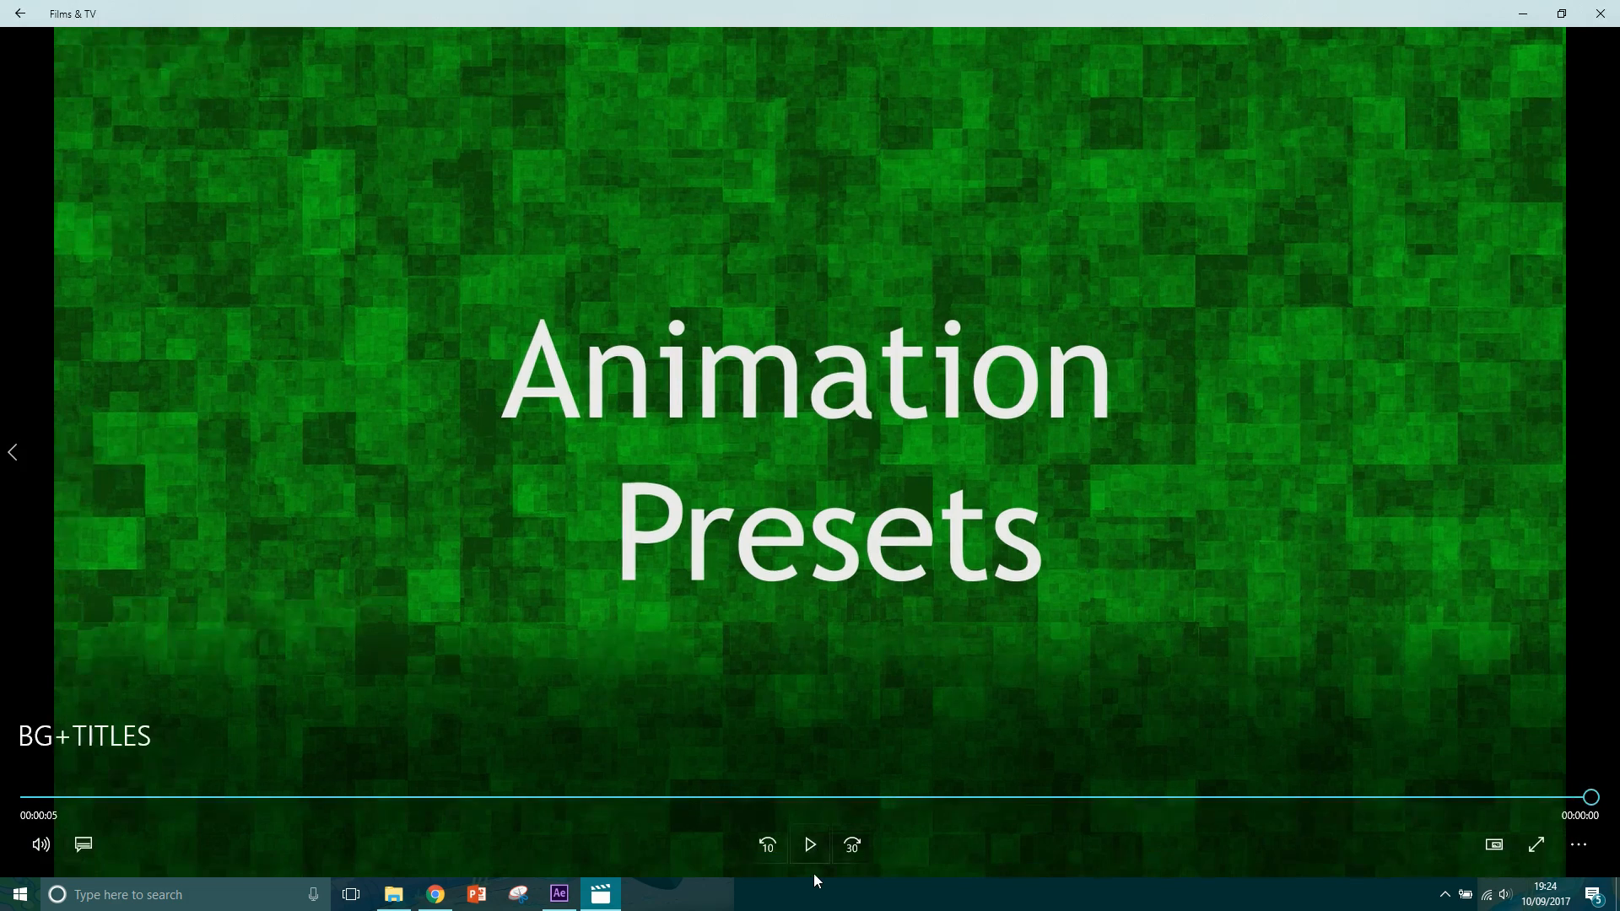
pyautogui.click(818, 854)
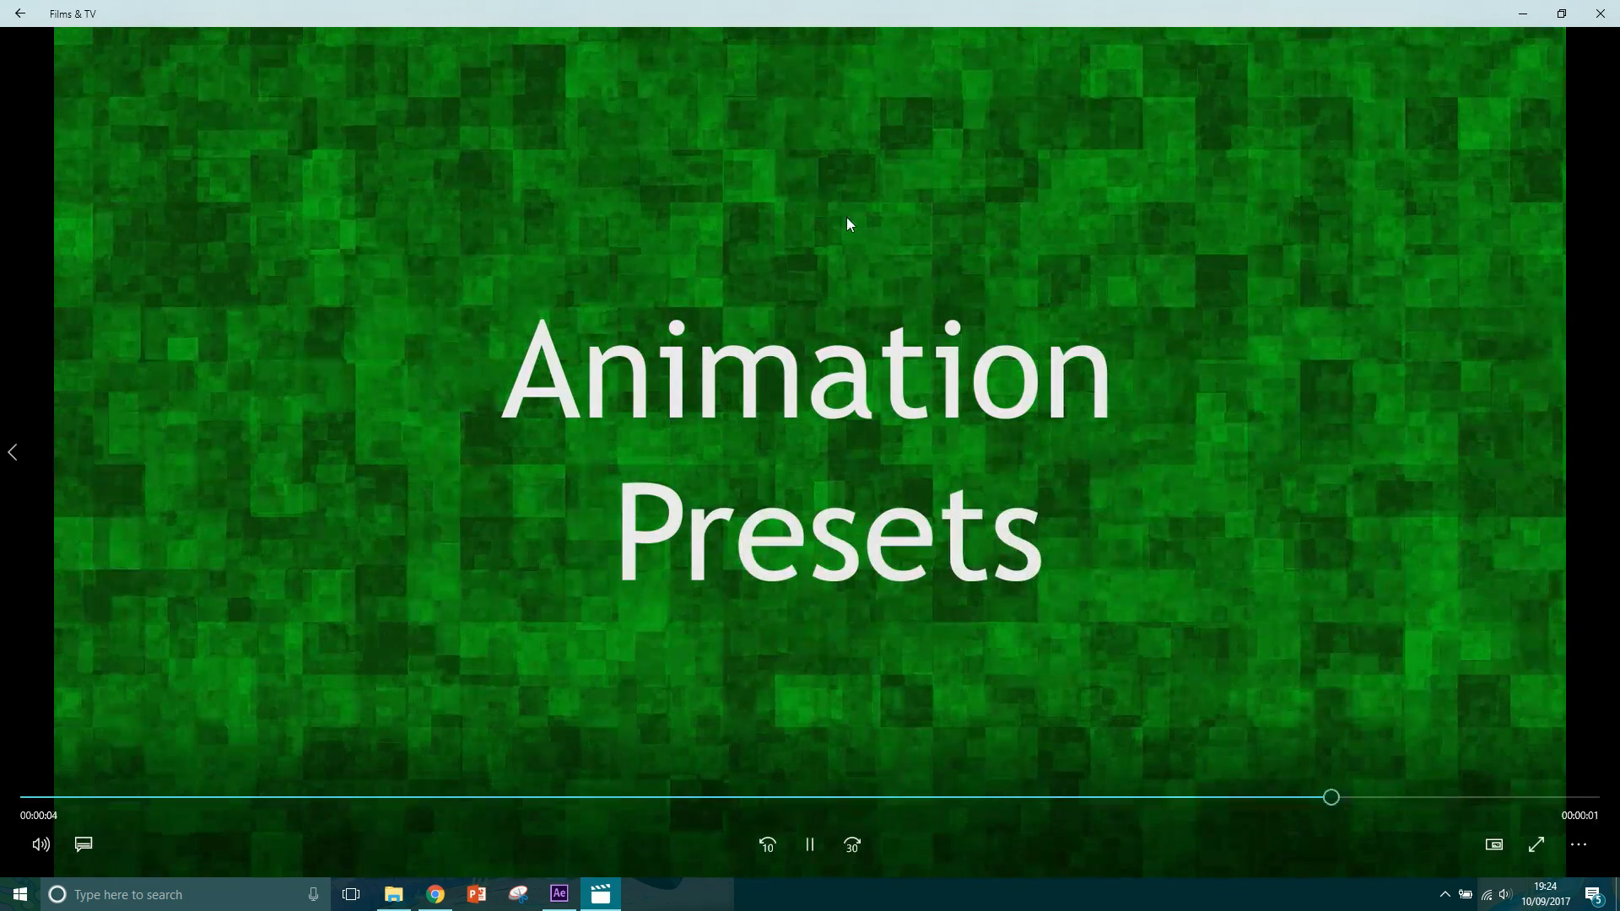
pyautogui.click(823, 842)
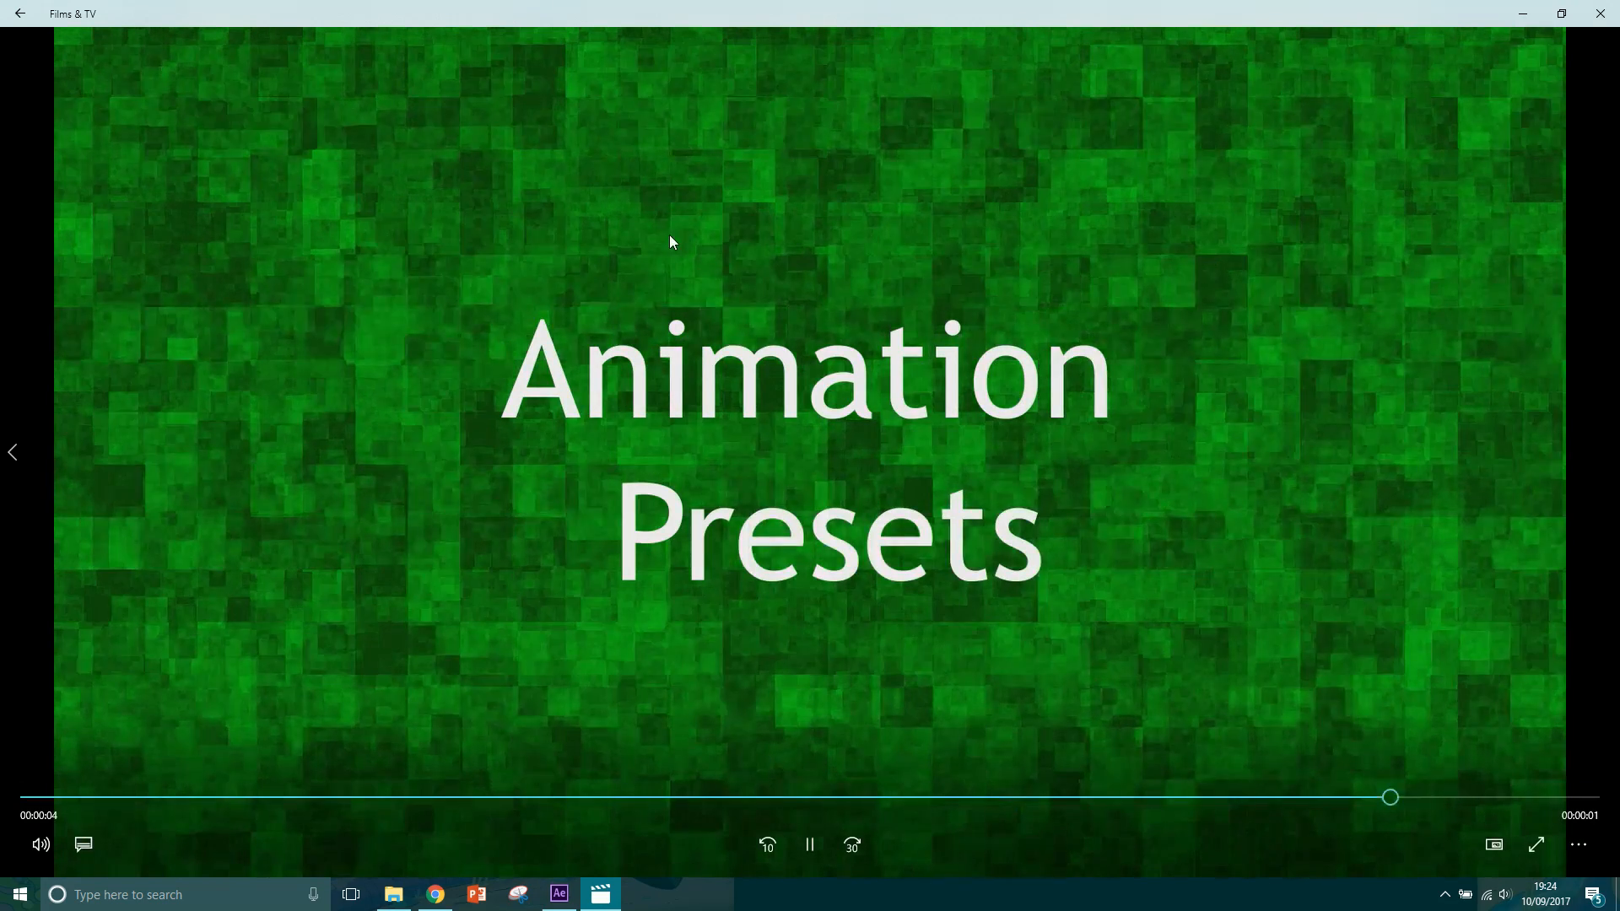
pyautogui.click(1603, 12)
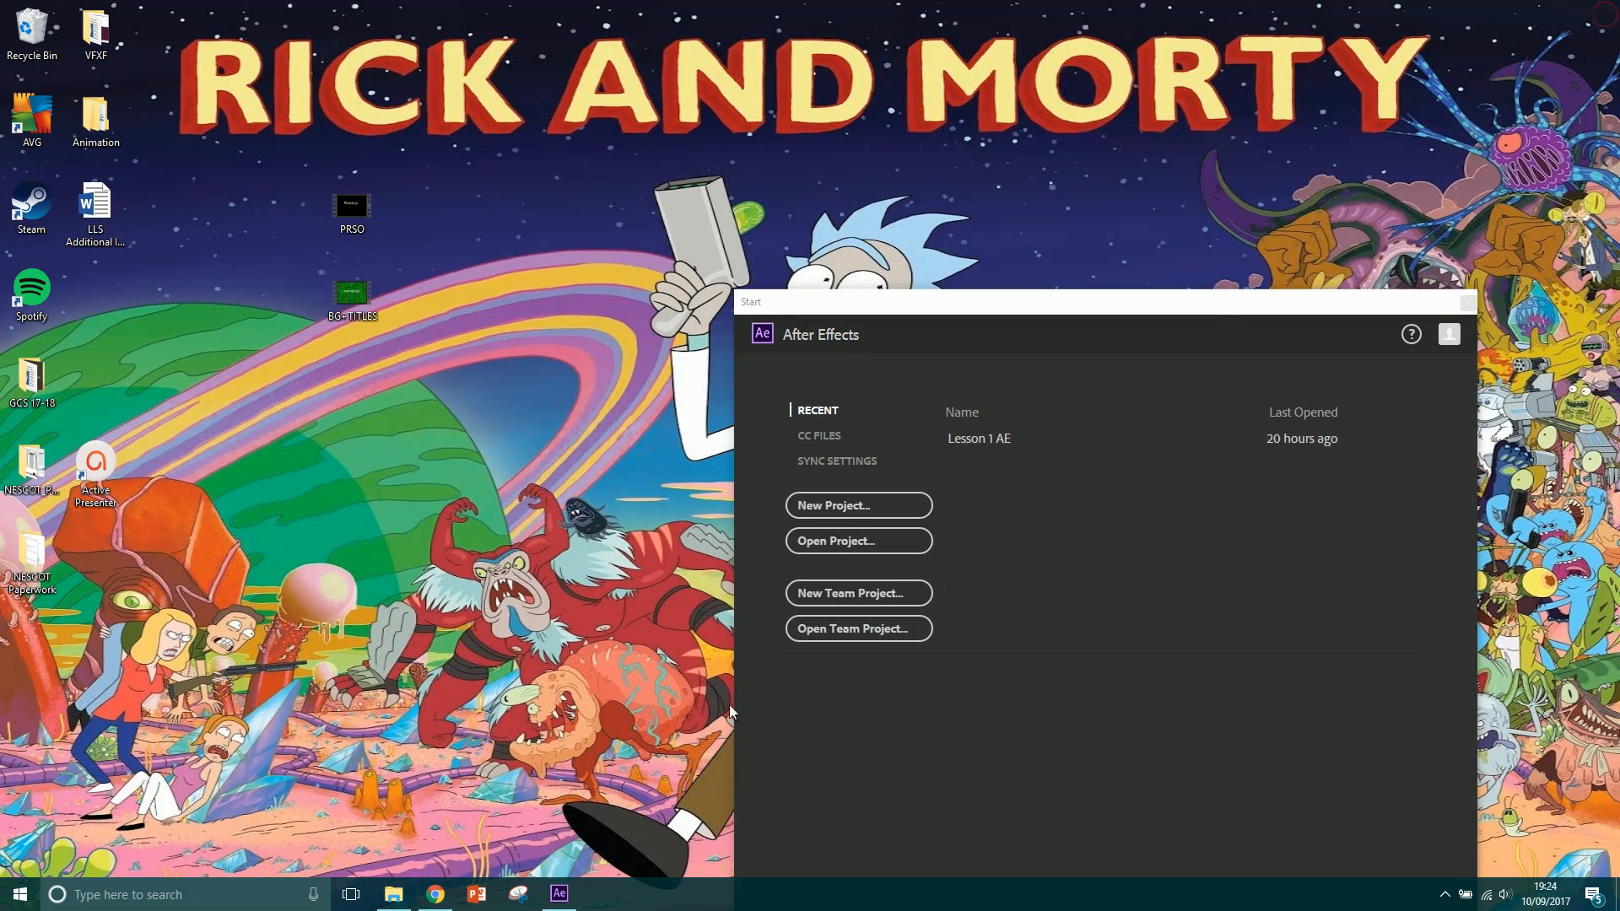
# - Switch to After Effects and start a new project from the Start window
pyautogui.click(559, 892)
pyautogui.moveTo(896, 300); pyautogui.dragTo(608, 145)
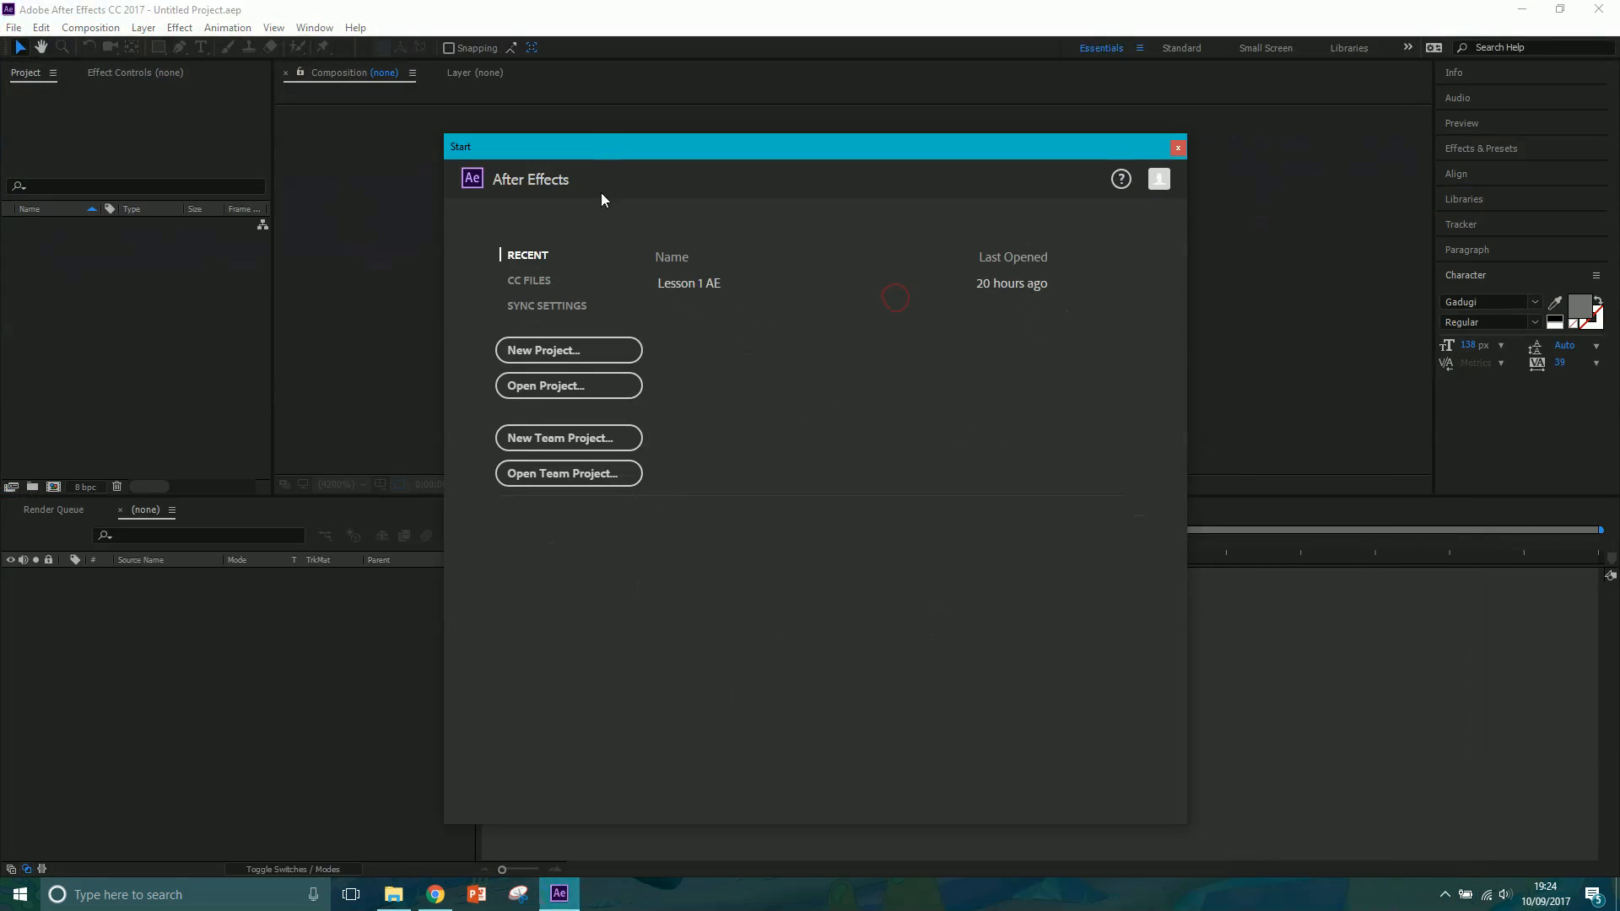
pyautogui.click(575, 358)
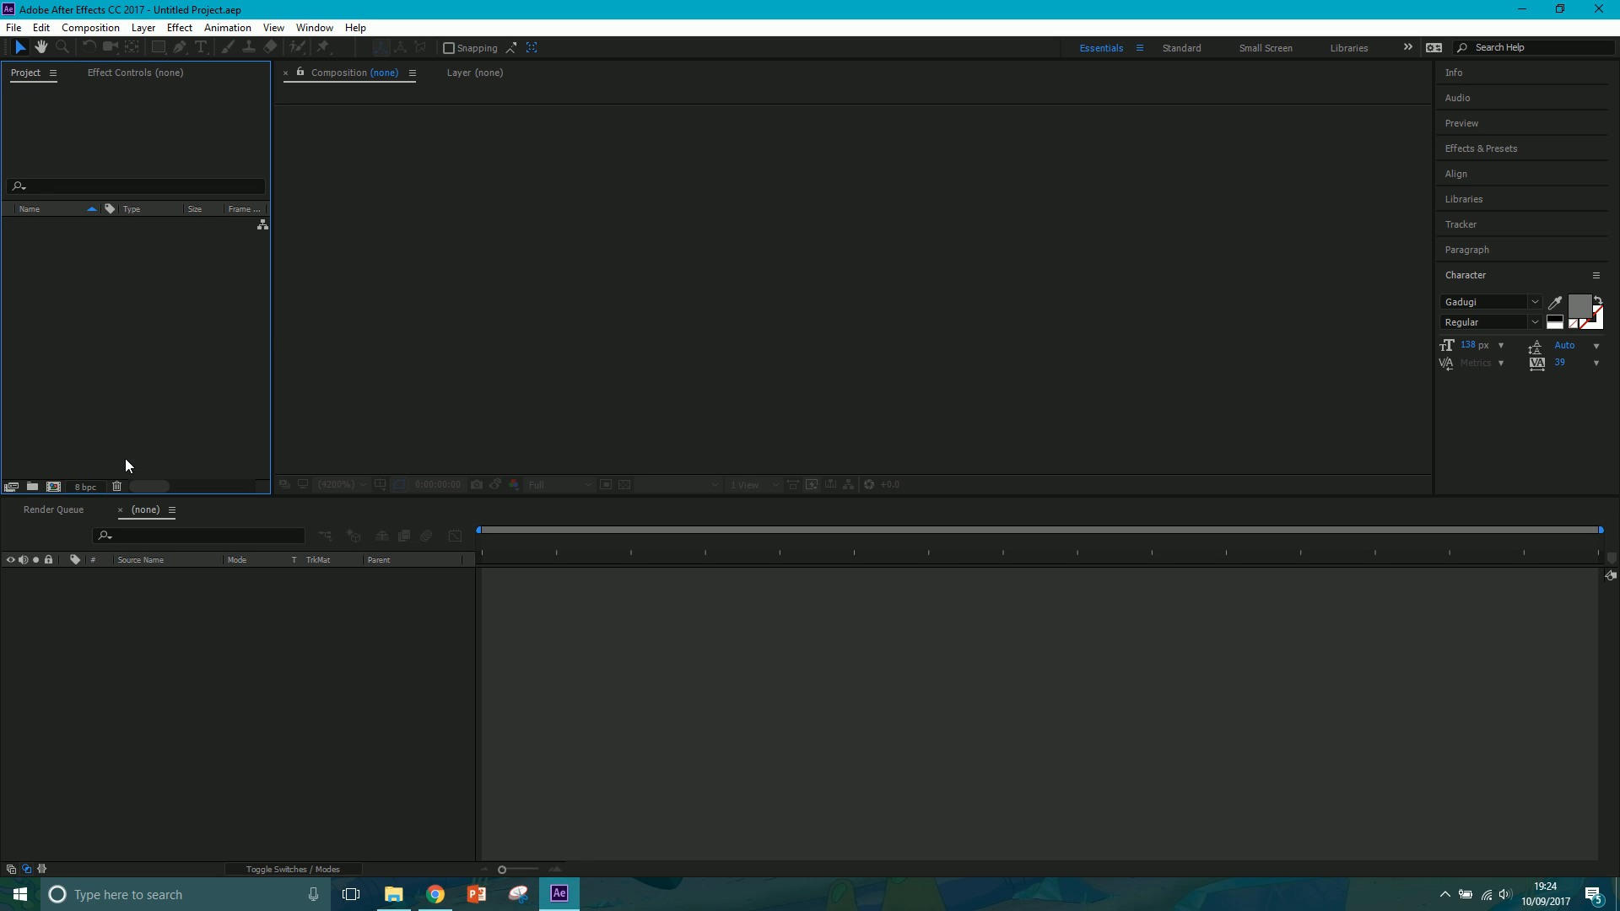
# - Examine the empty timeline and composition areas, the Tracker options, and the categories in Effects & Presets
pyautogui.click(158, 619)
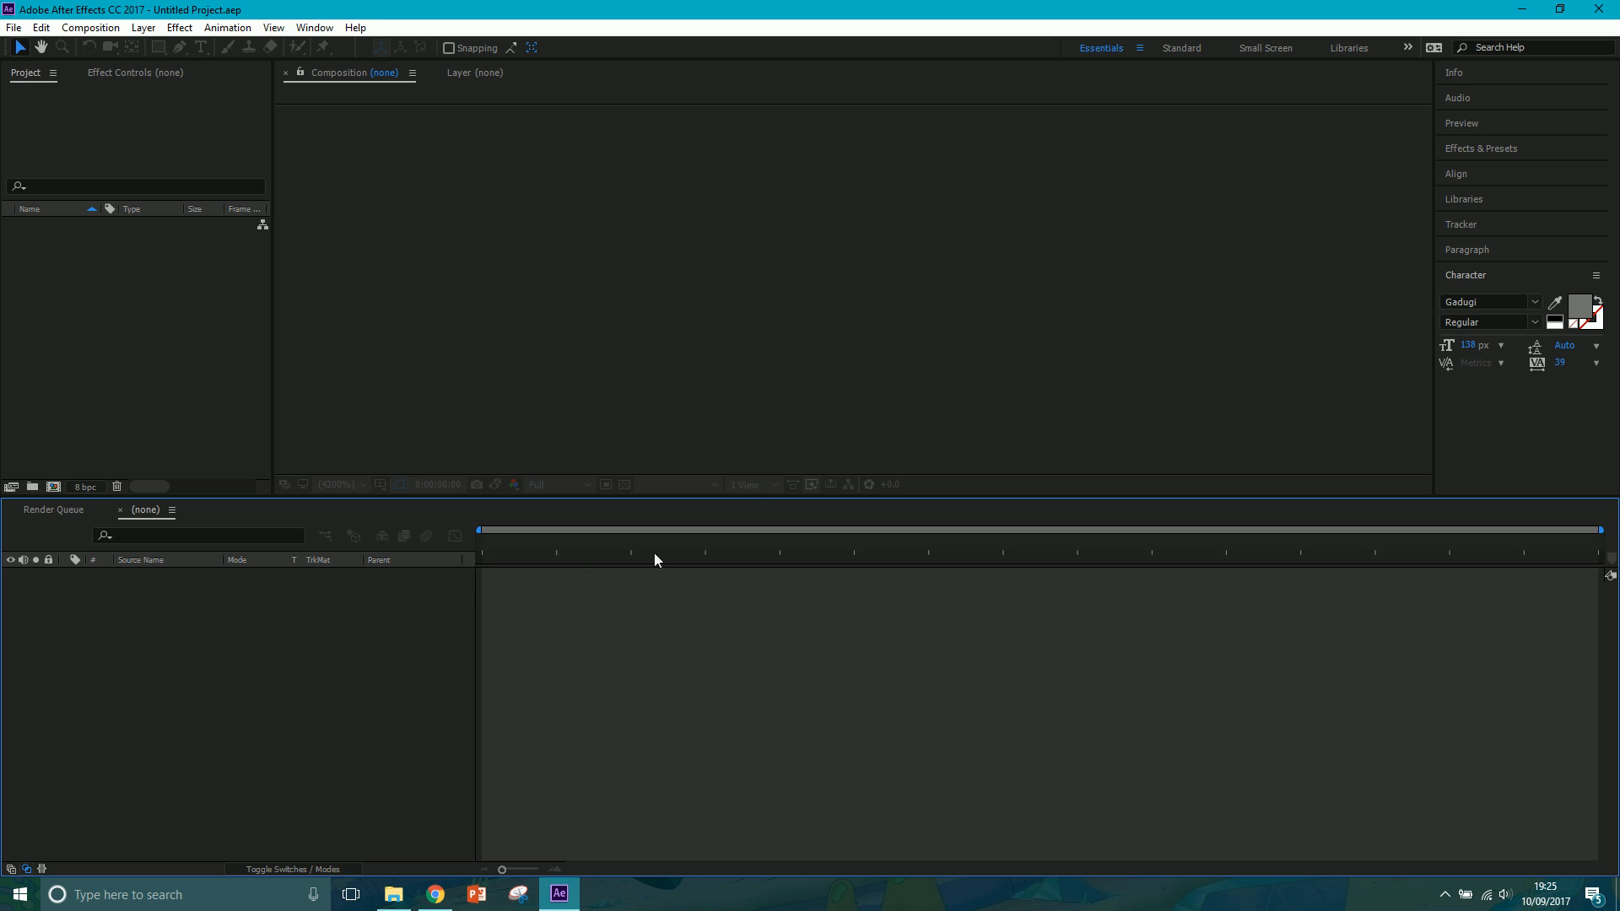
pyautogui.click(767, 241)
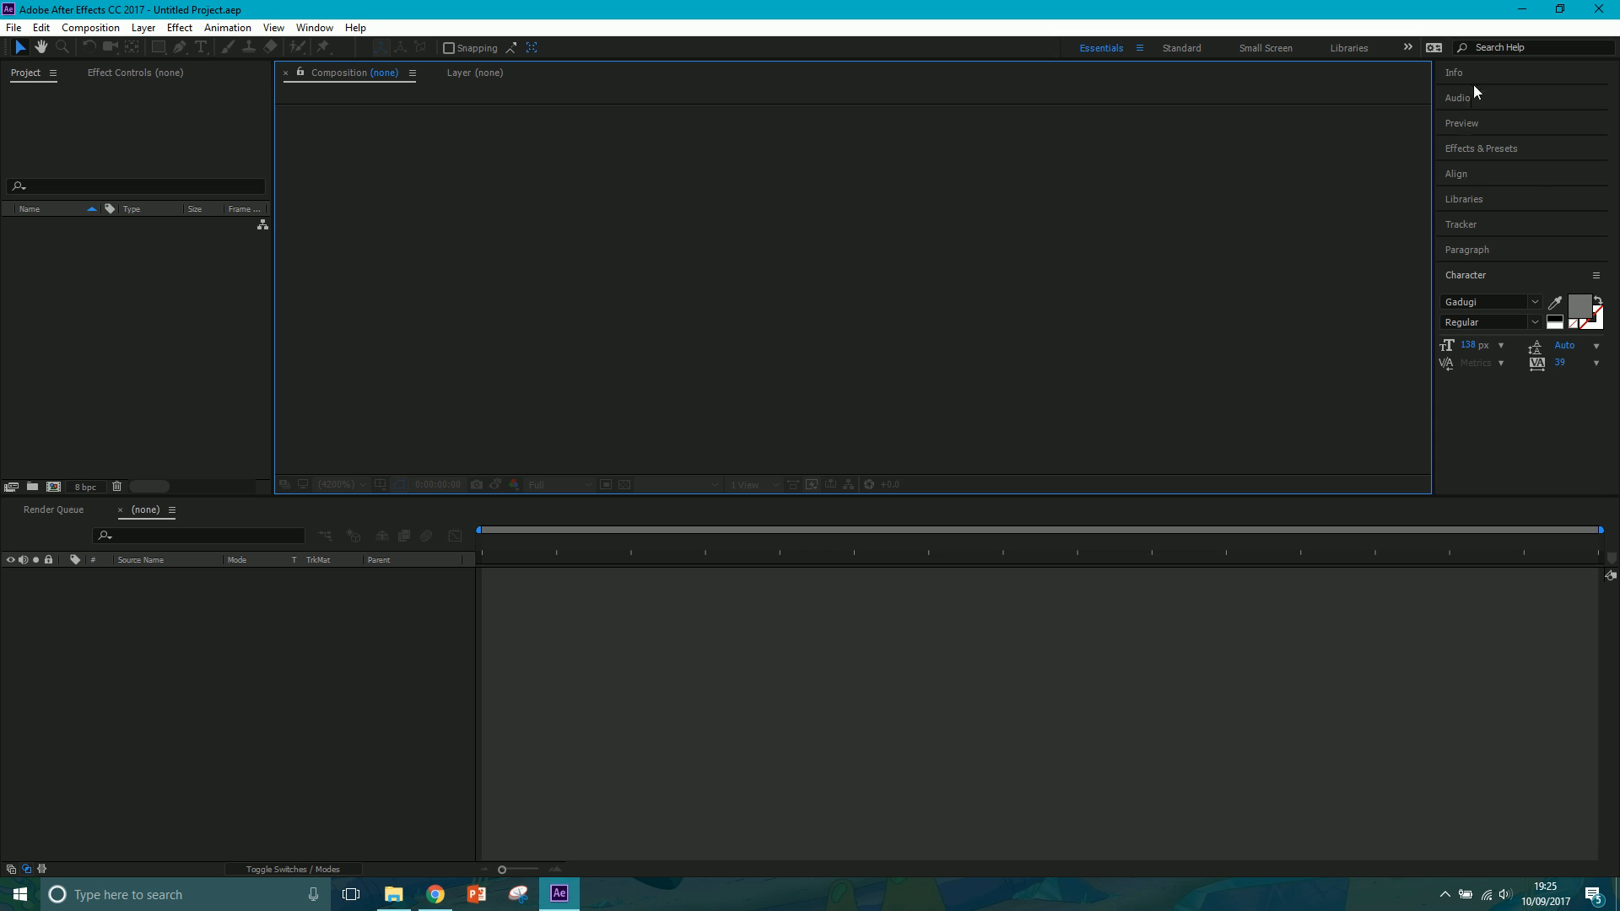
pyautogui.click(1522, 253)
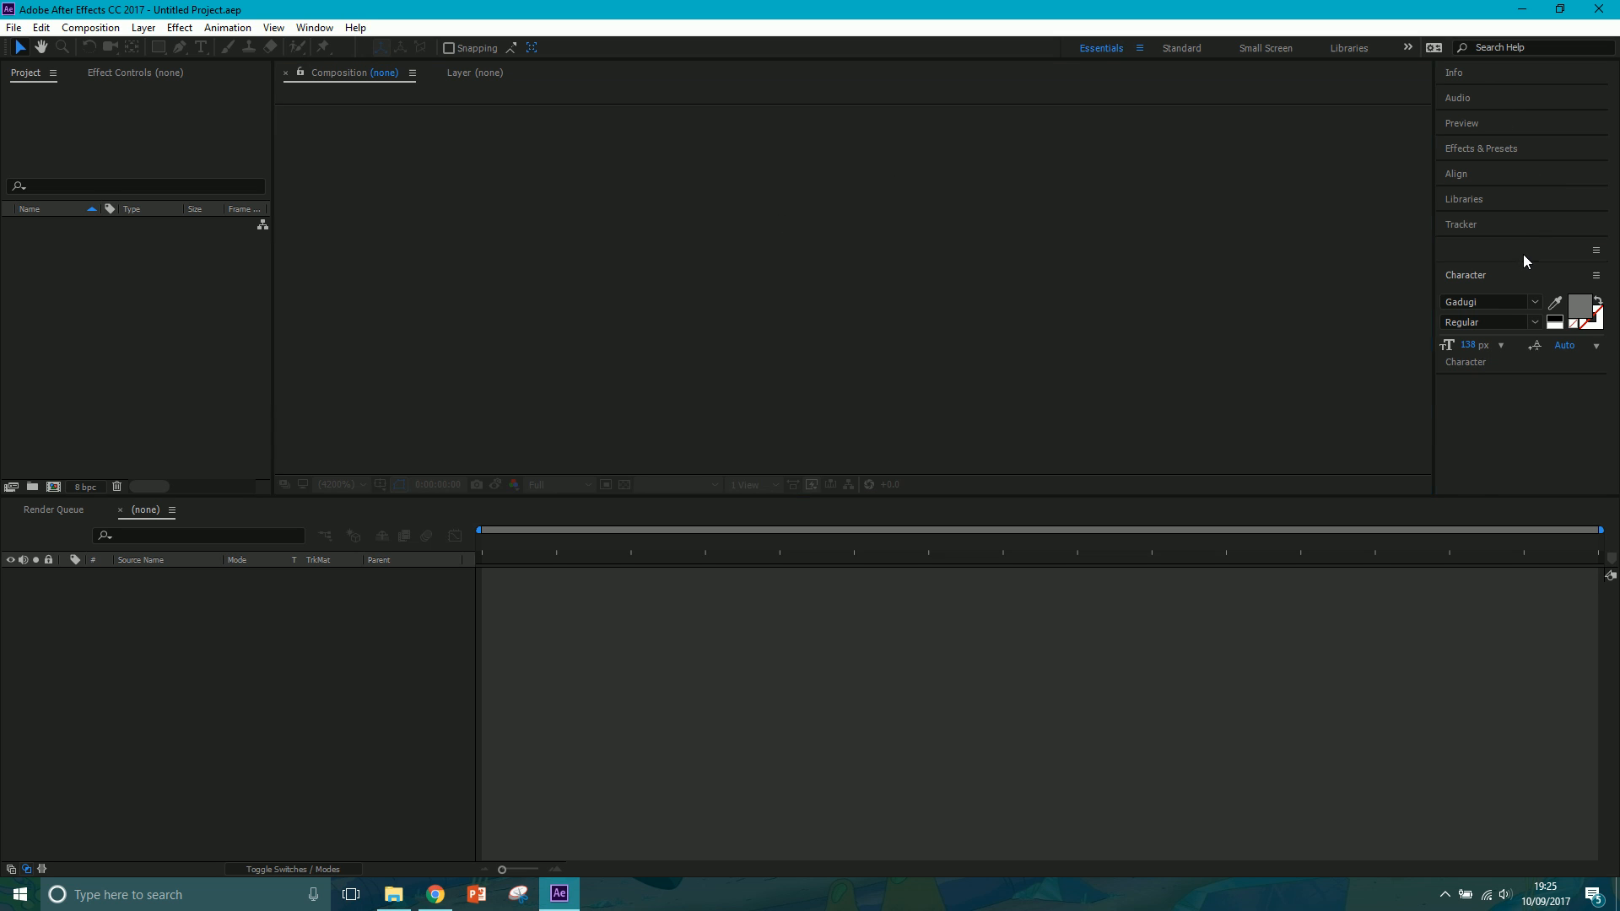
pyautogui.click(1512, 226)
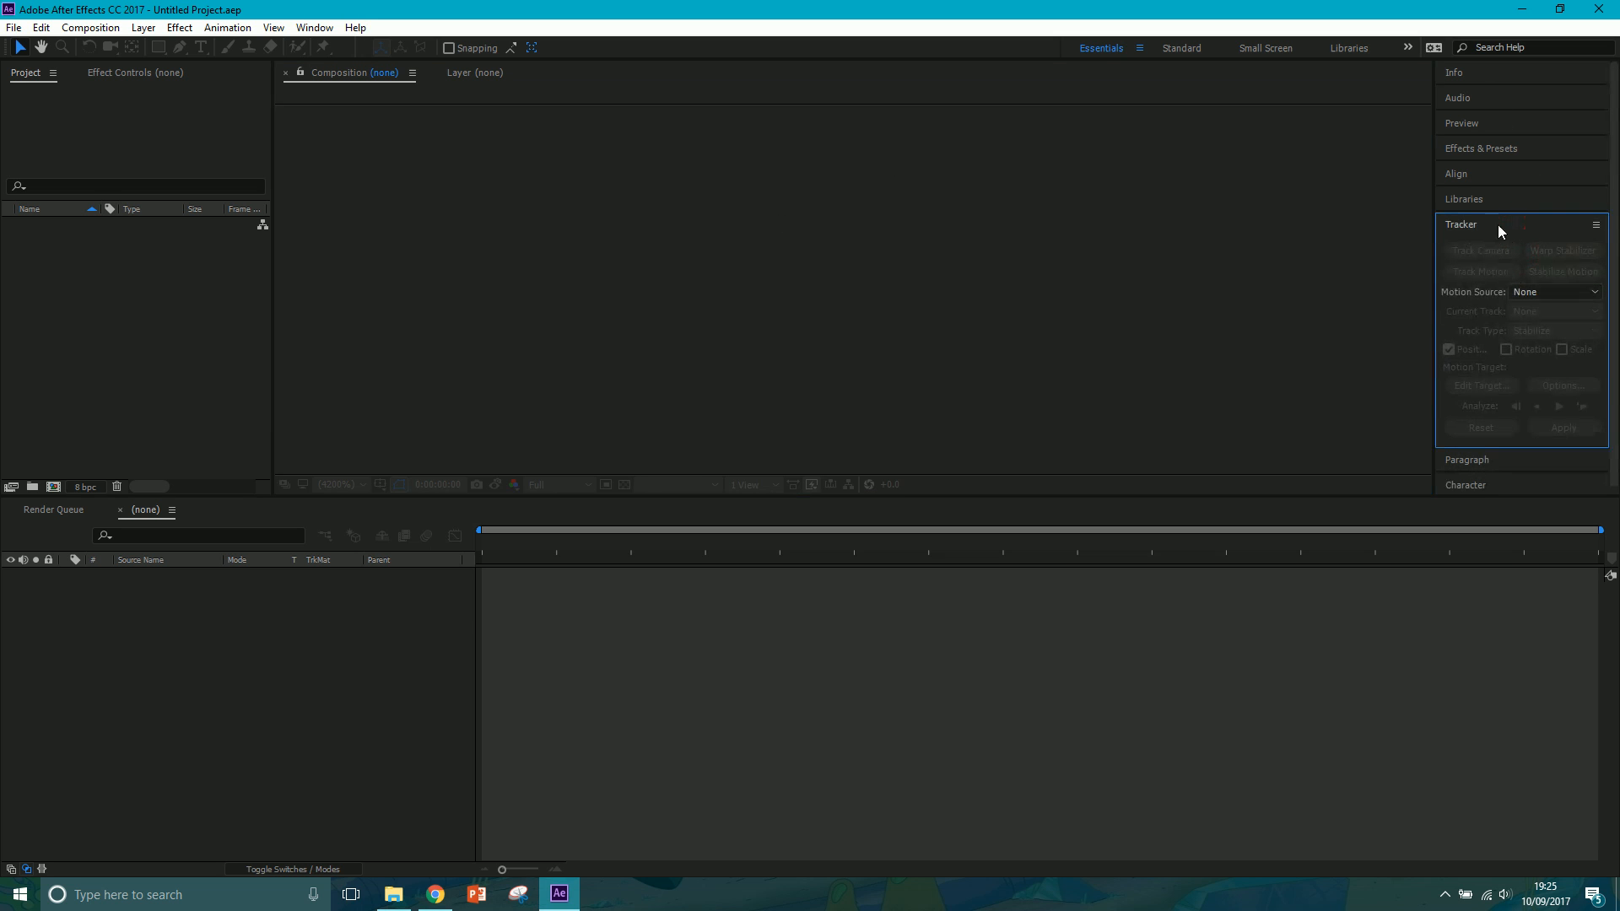
pyautogui.click(1517, 148)
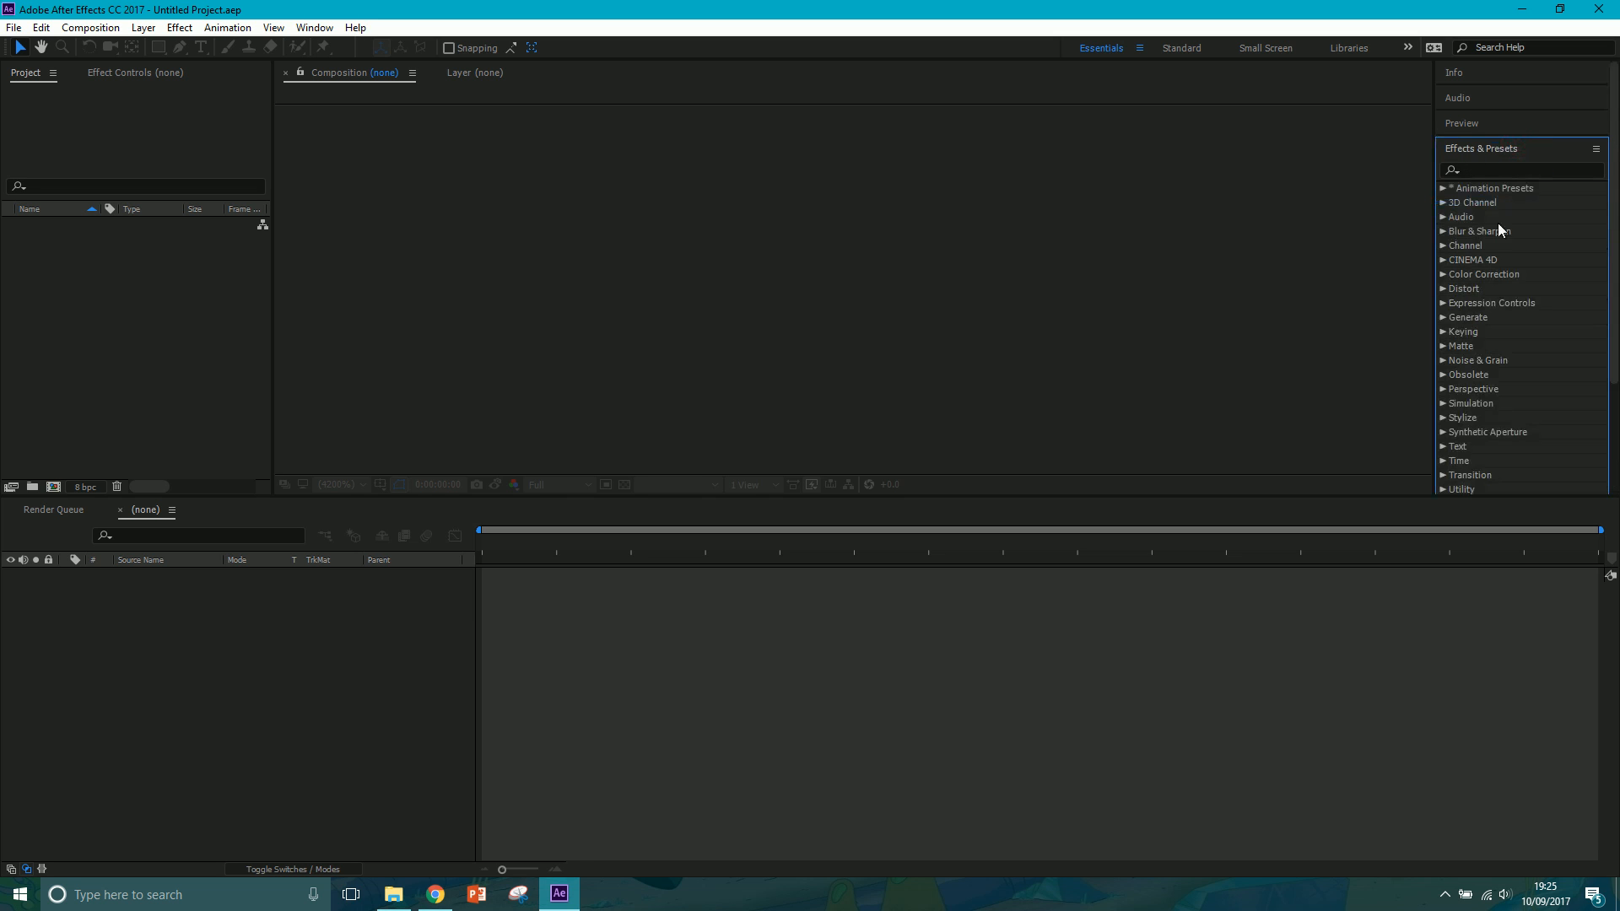
pyautogui.click(1443, 231)
pyautogui.click(1443, 231)
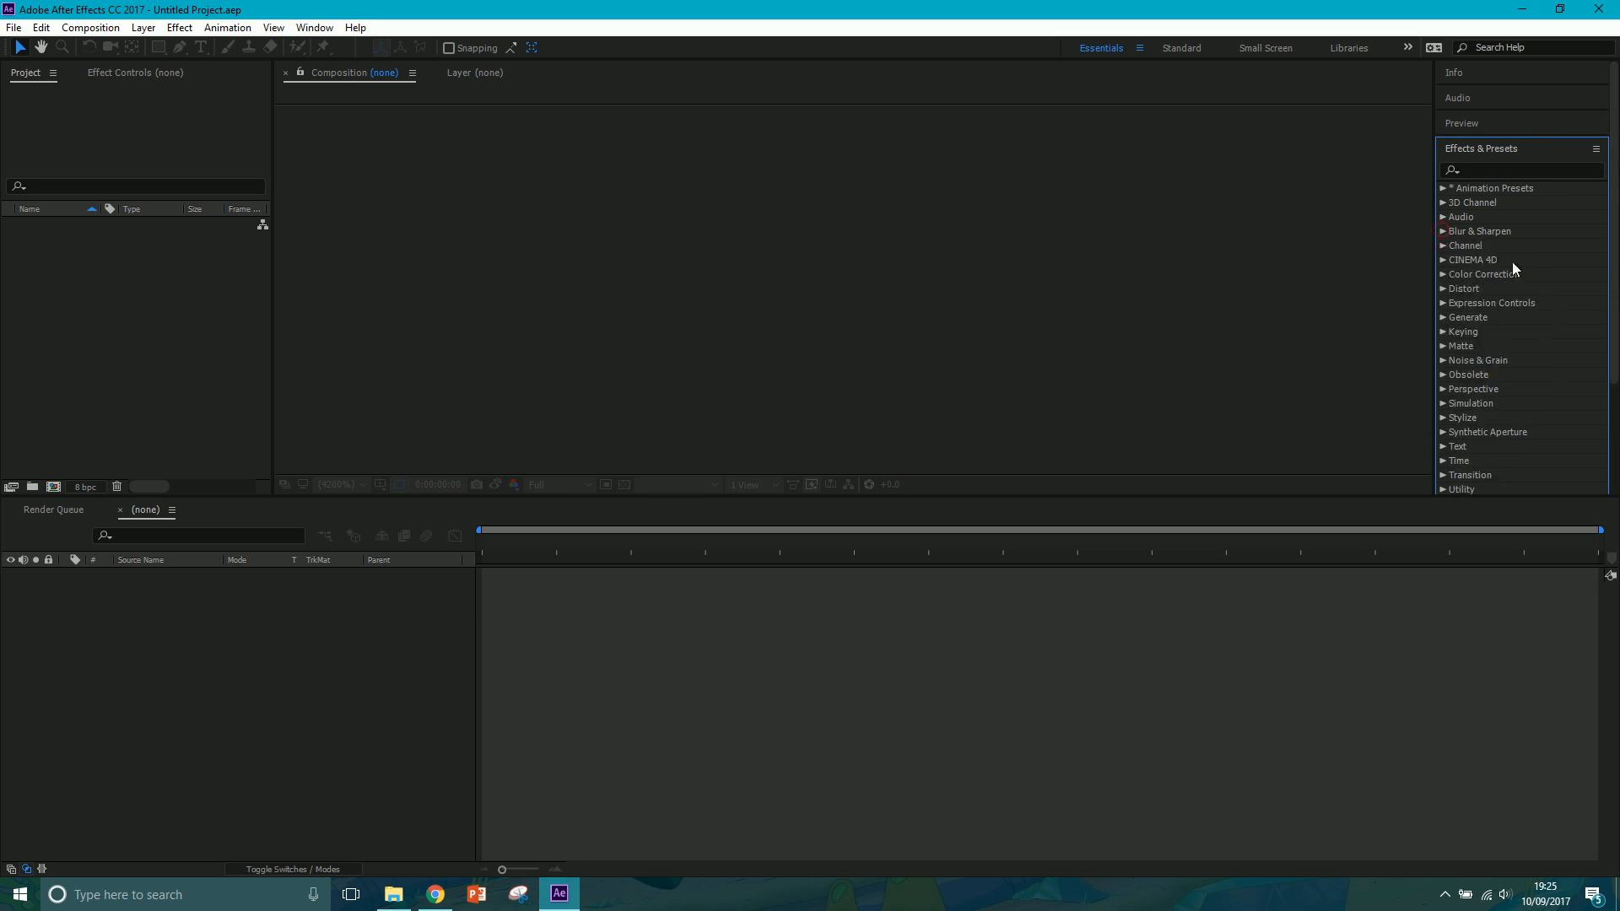
pyautogui.click(1456, 152)
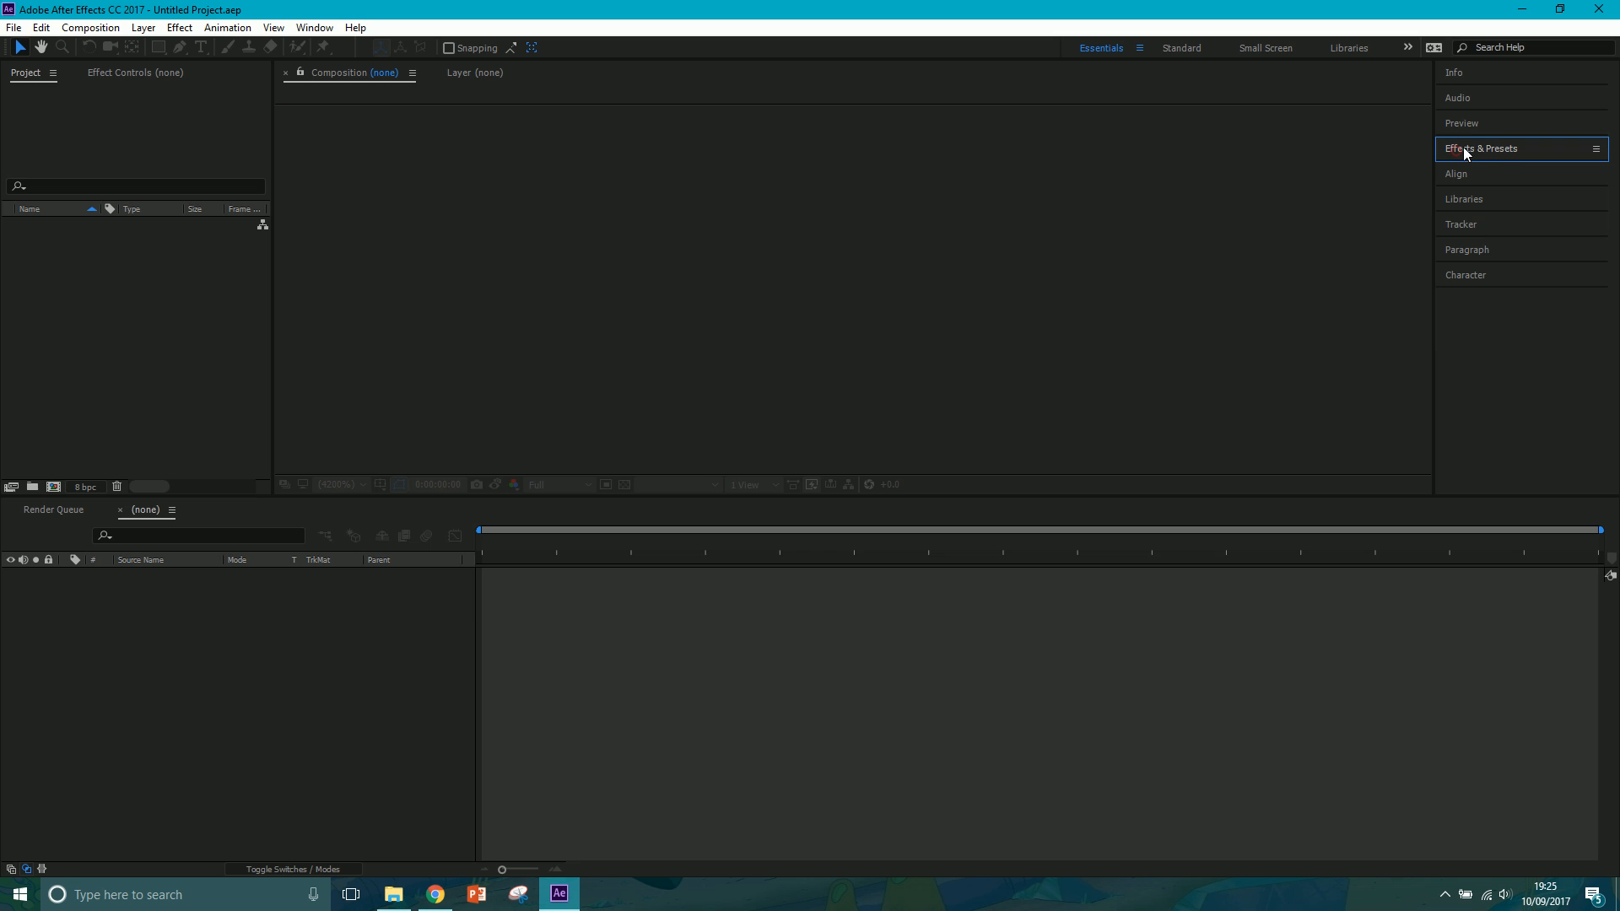
# - Examine the Paragraph alignment settings and the Preview playback options, collapsing each one again
pyautogui.click(1468, 280)
pyautogui.click(1501, 250)
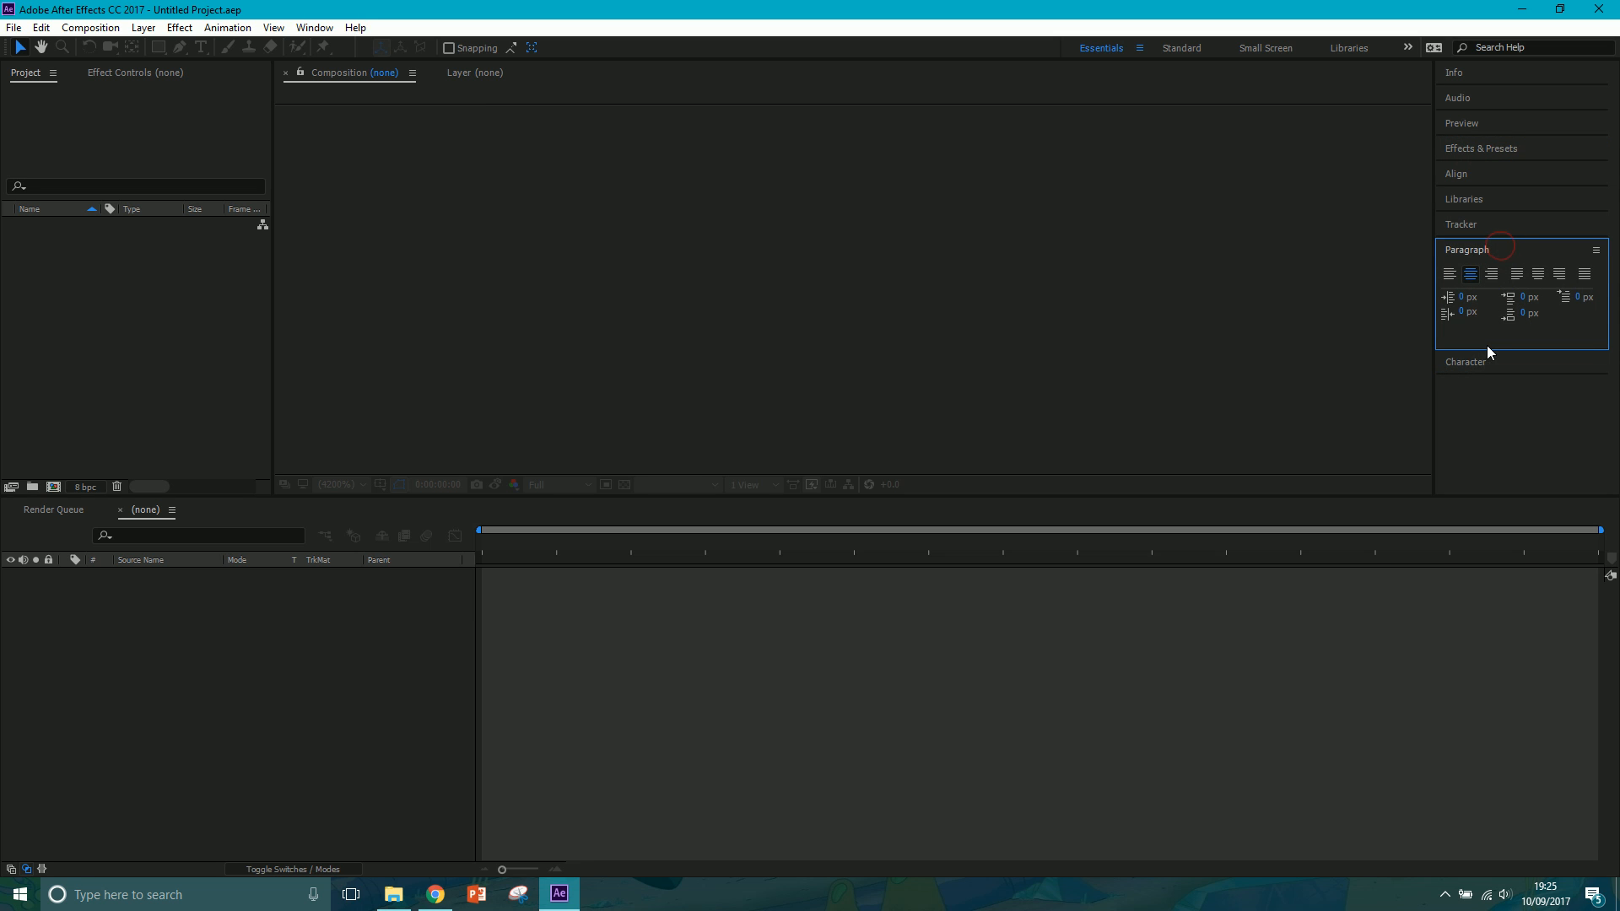
pyautogui.click(1488, 251)
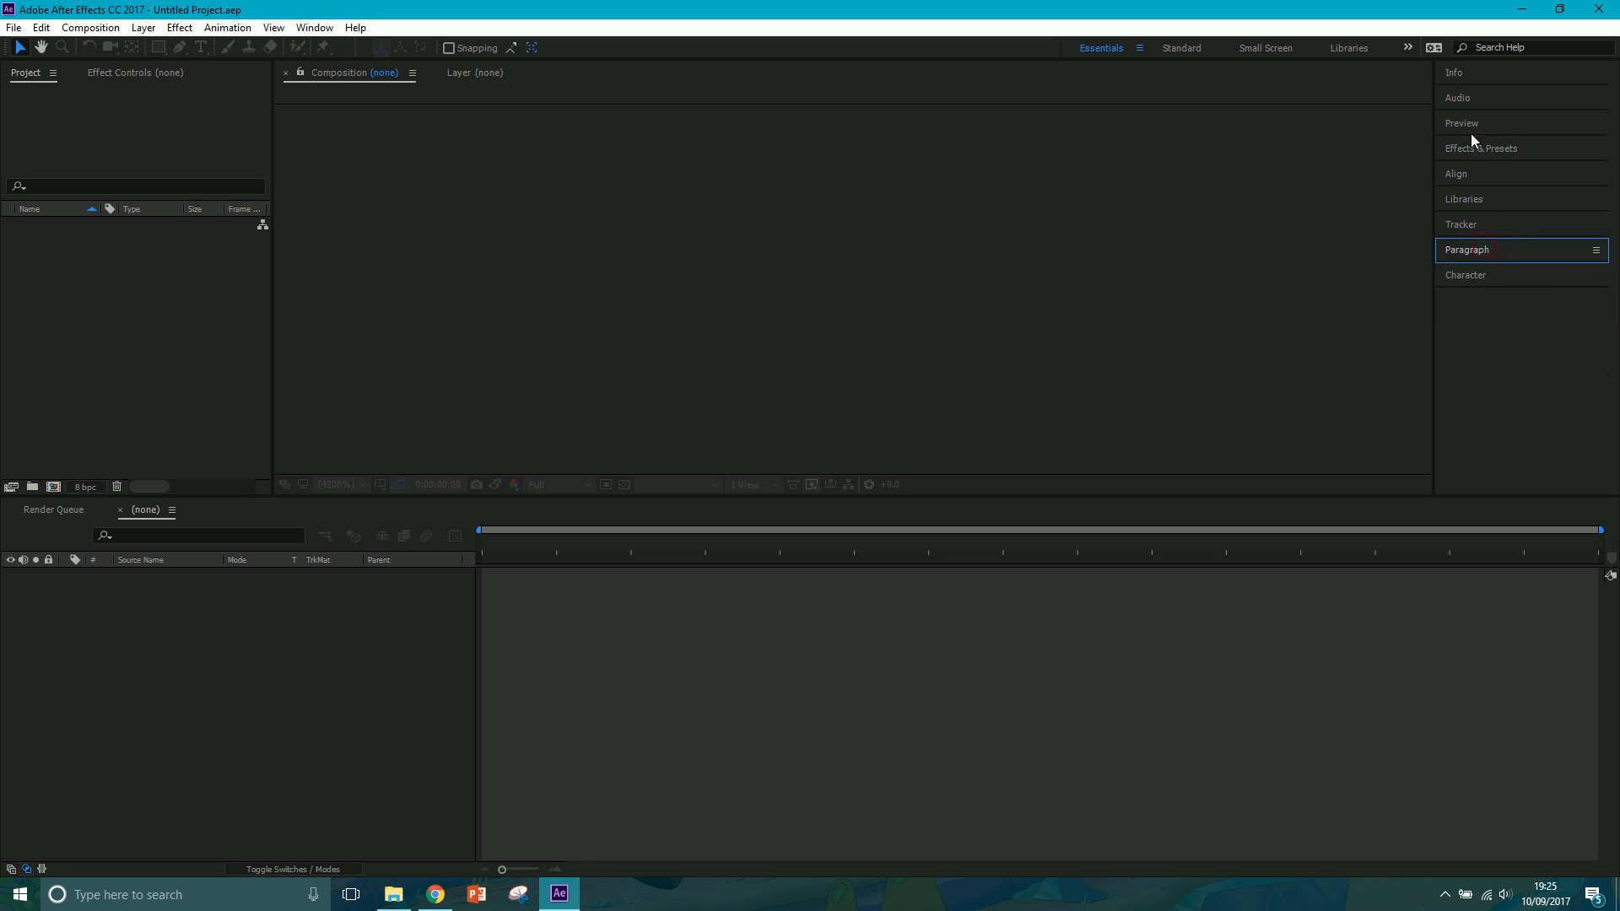
pyautogui.click(1492, 124)
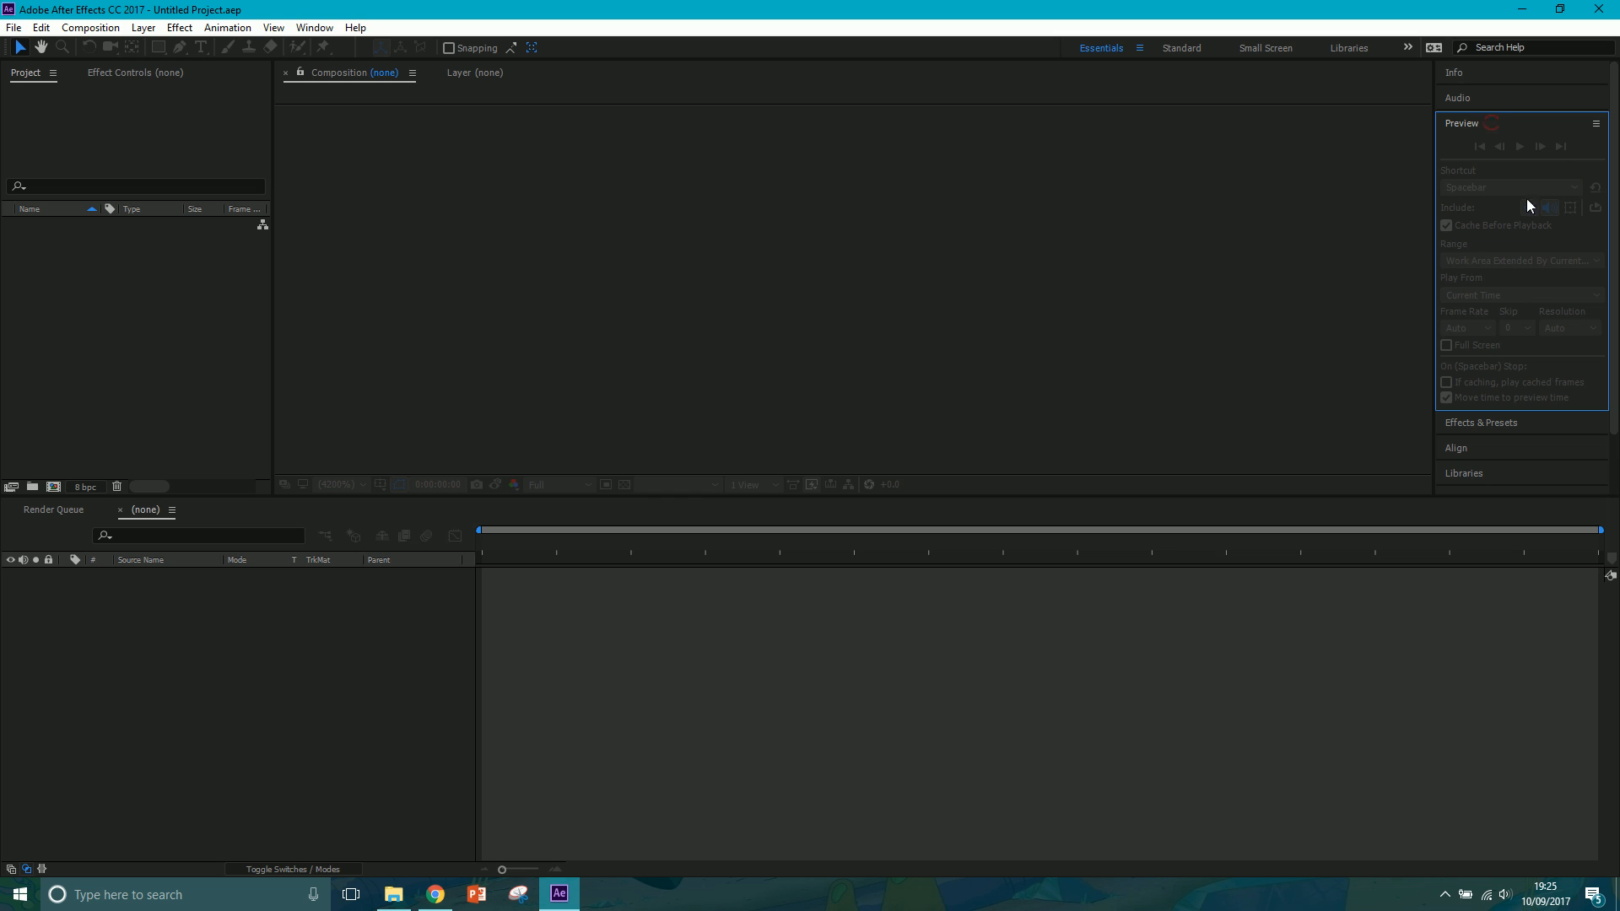
pyautogui.click(1486, 125)
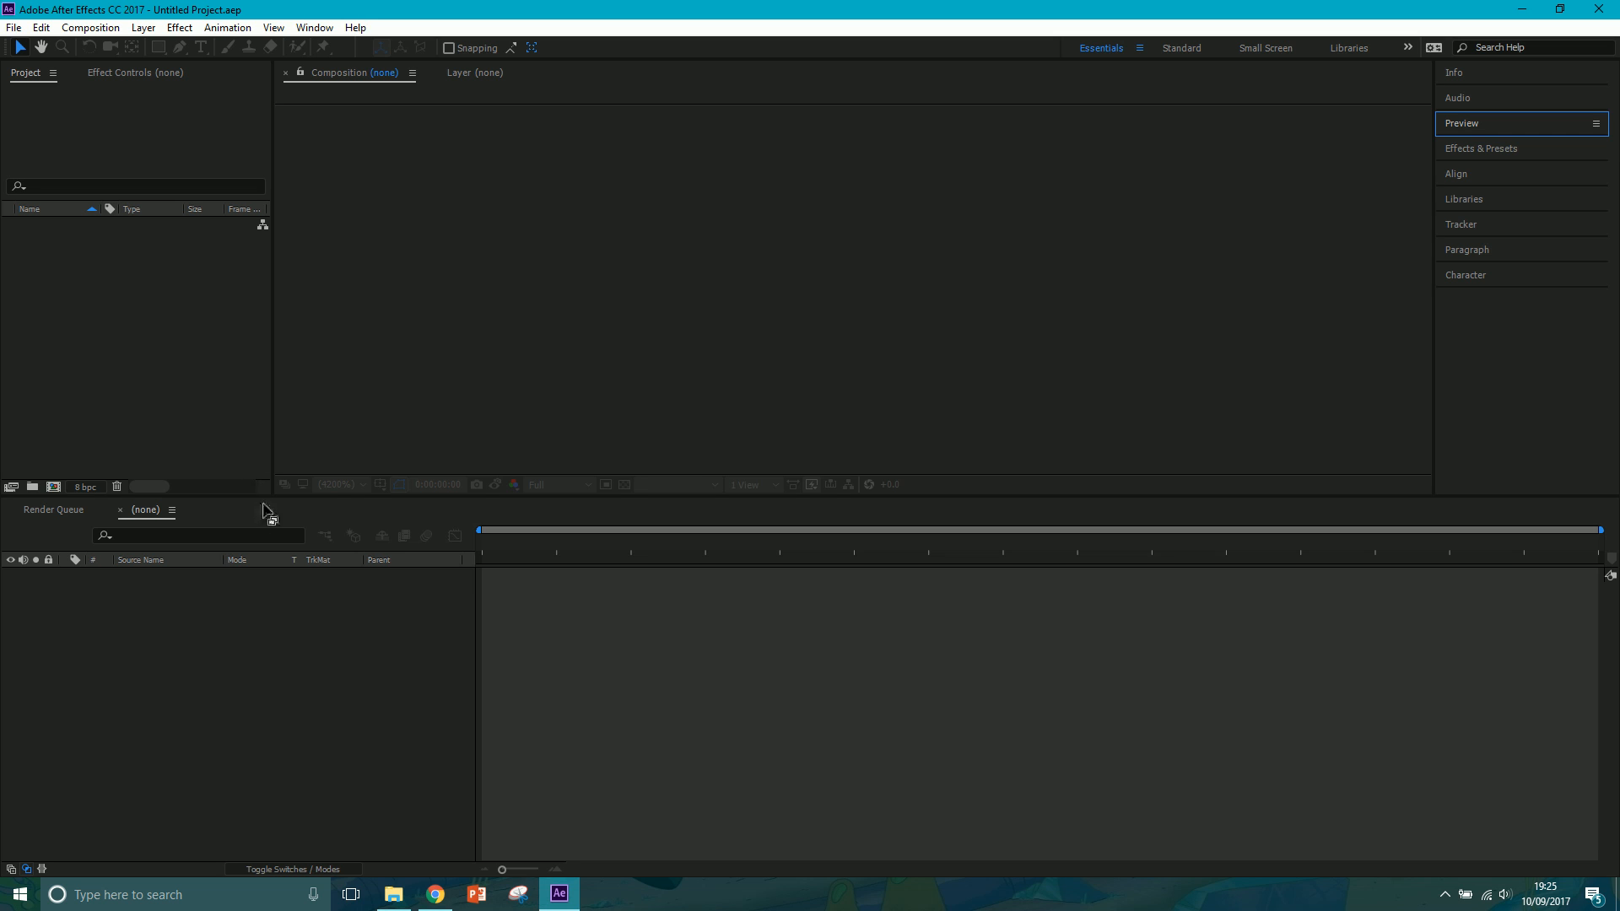
# - Move the timeline between the project and composition areas, and reset the Essentials workspace to its saved layout
pyautogui.moveTo(324, 509); pyautogui.dragTo(302, 339)
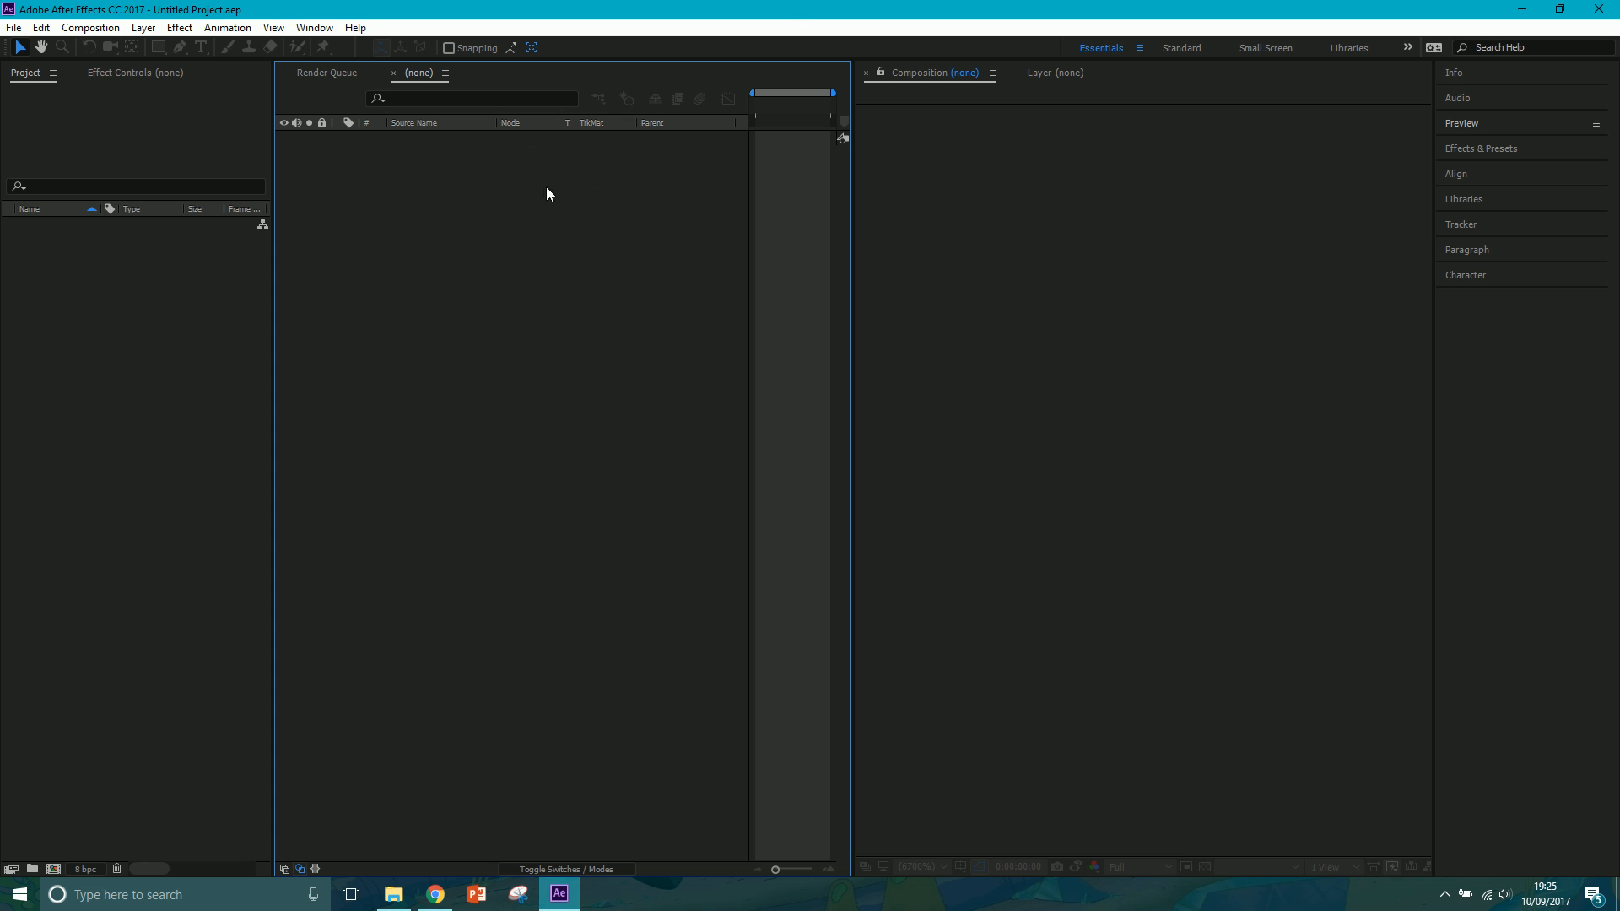
pyautogui.click(315, 28)
pyautogui.moveTo(329, 48)
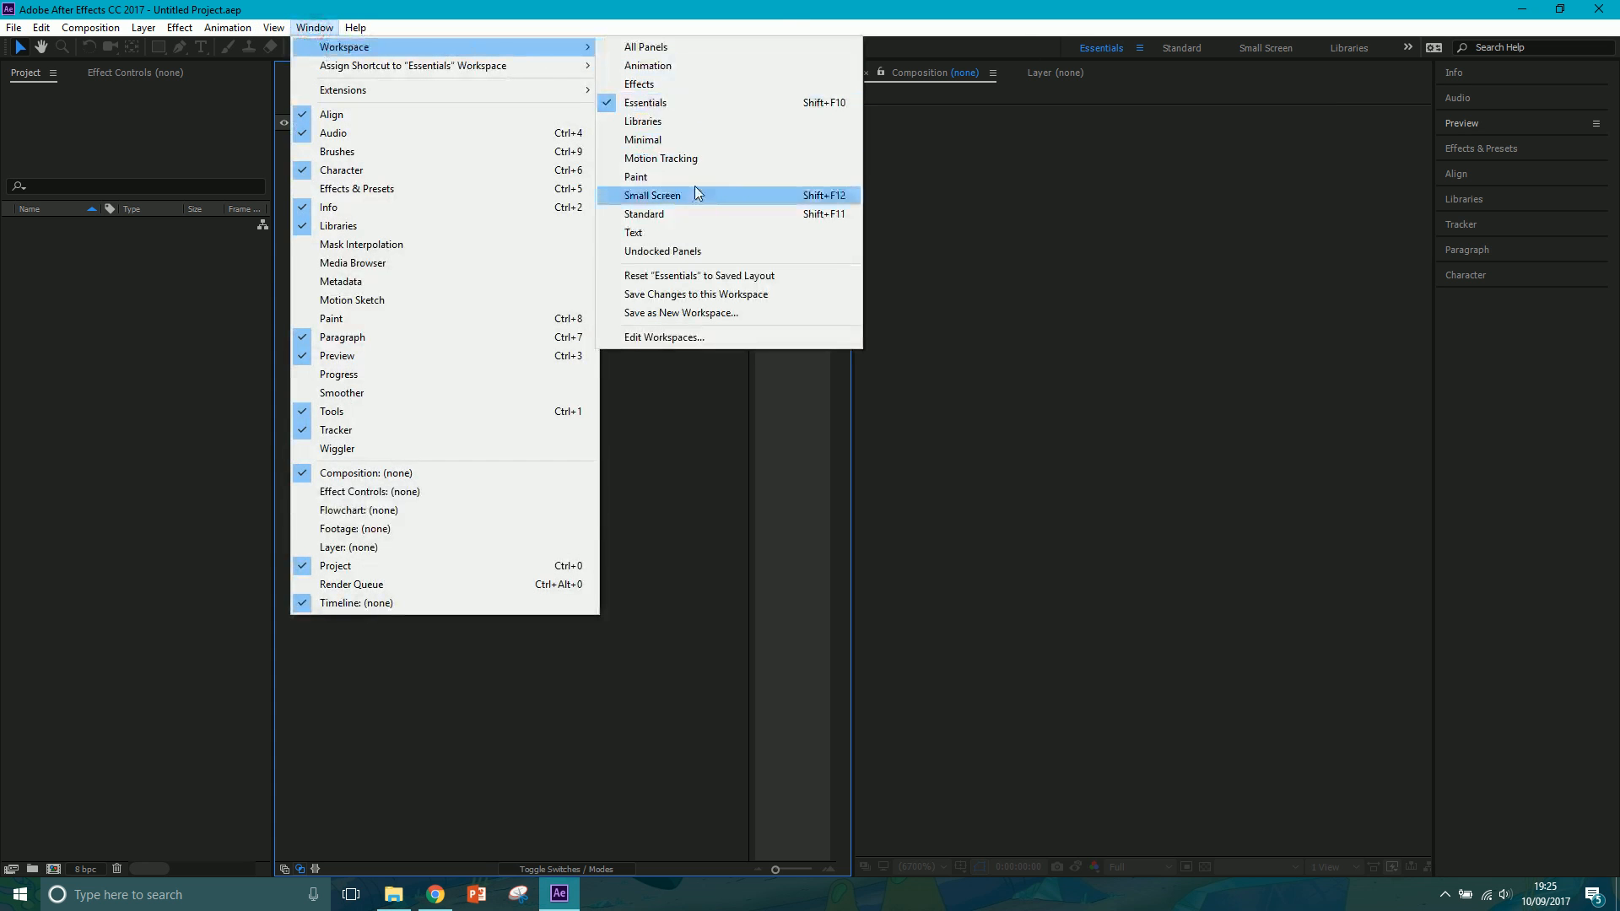
pyautogui.click(689, 276)
pyautogui.click(369, 749)
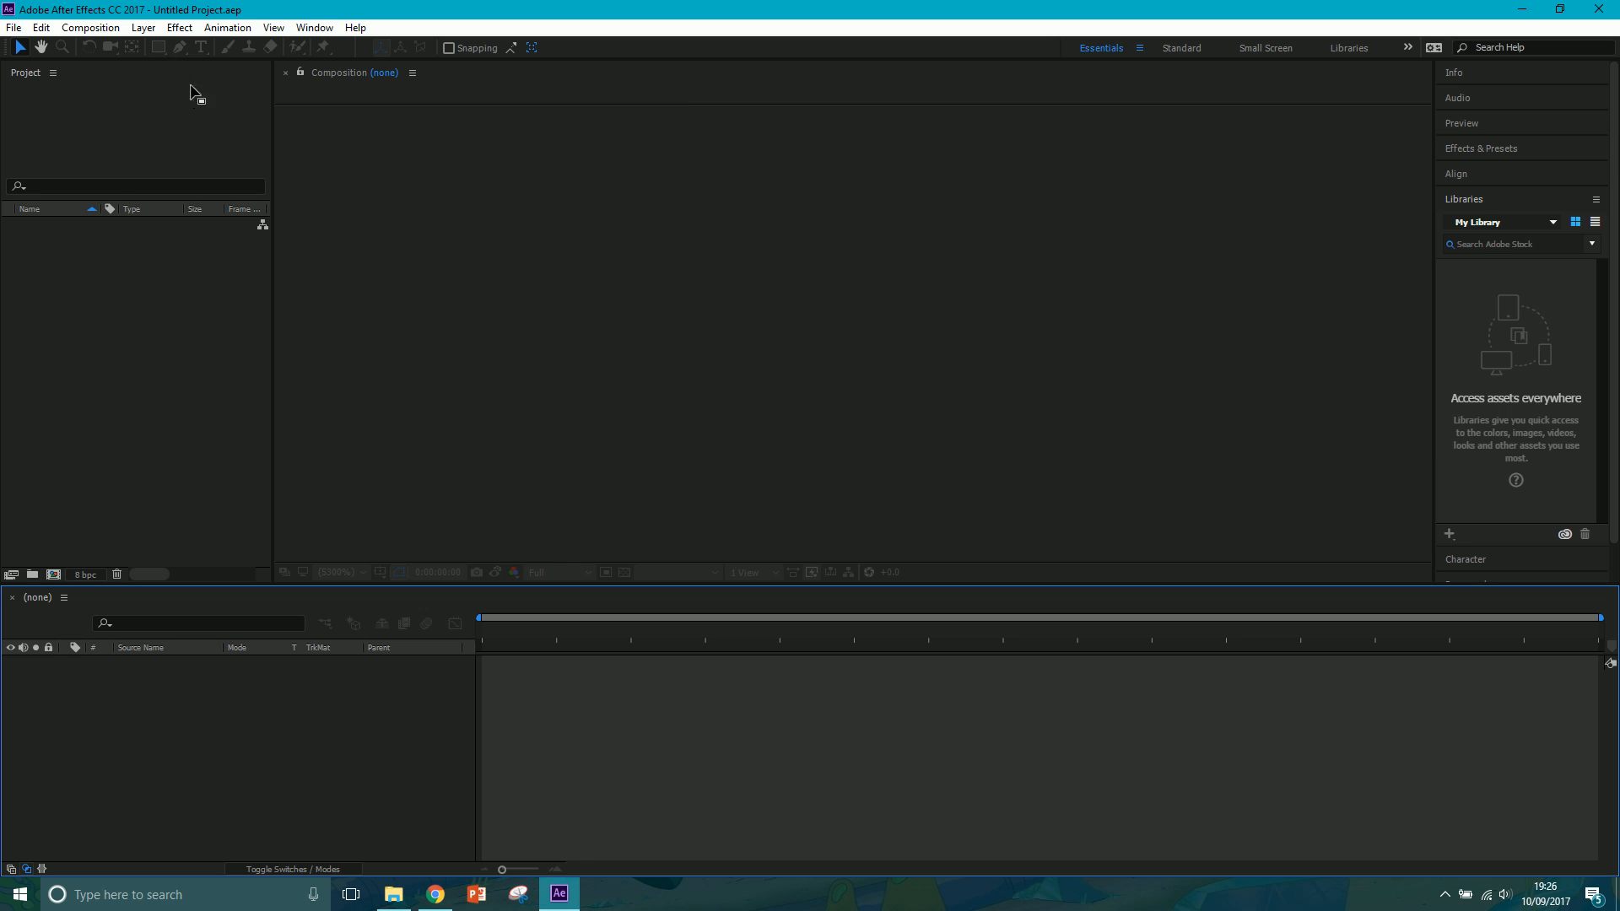
# - Start a new composition and name it "Keyframe basics"
pyautogui.click(94, 28)
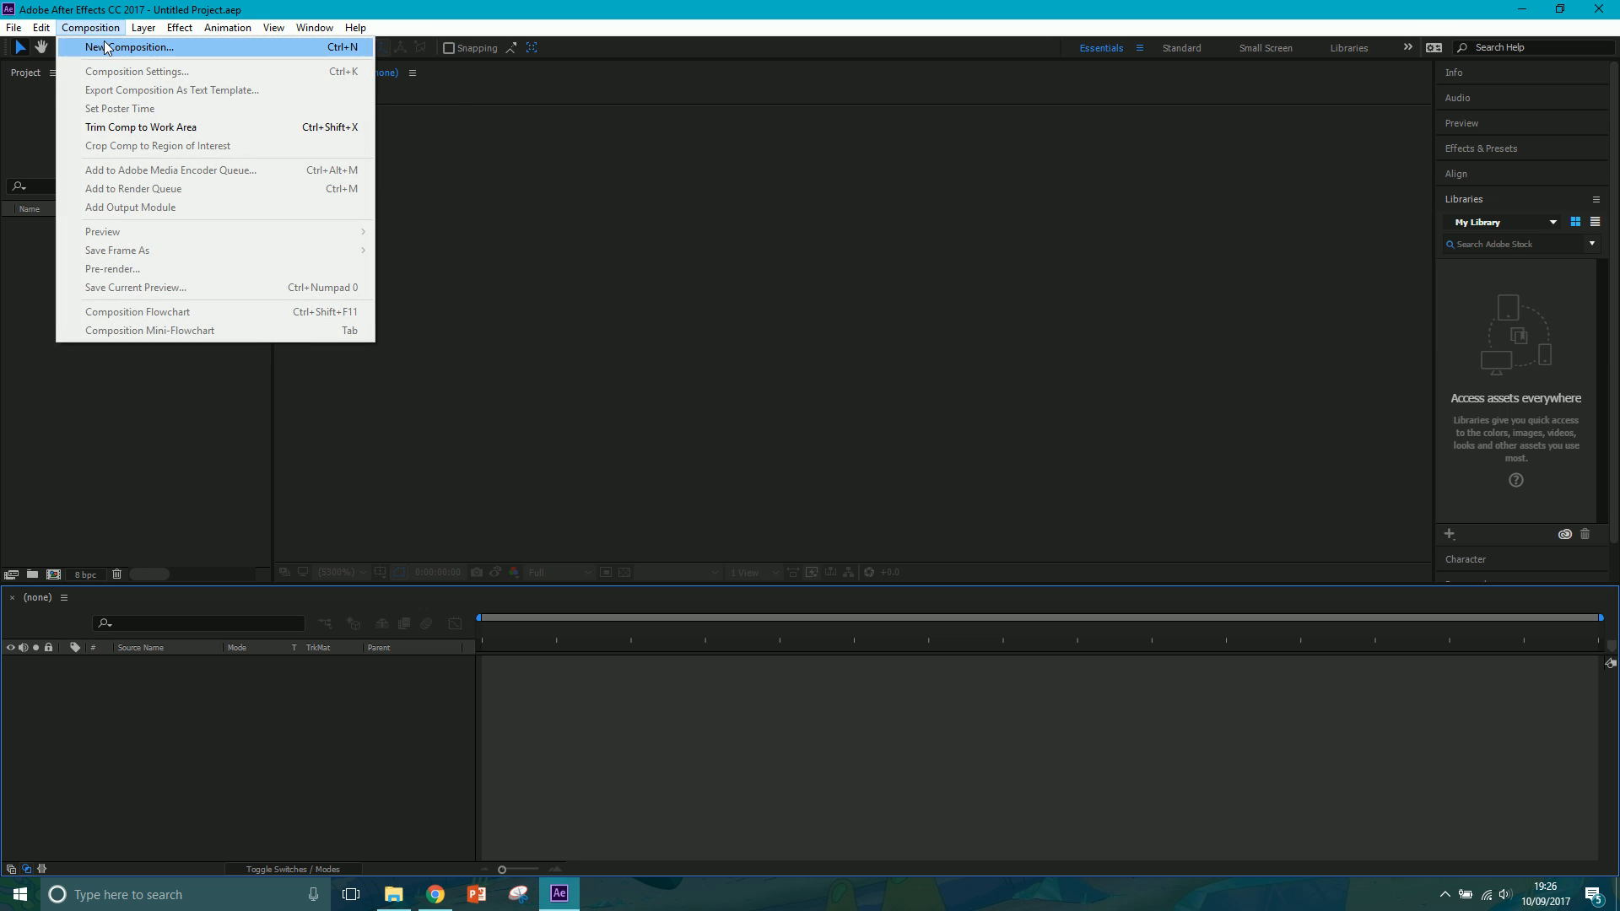
pyautogui.click(100, 43)
pyautogui.moveTo(264, 10); pyautogui.dragTo(714, 83)
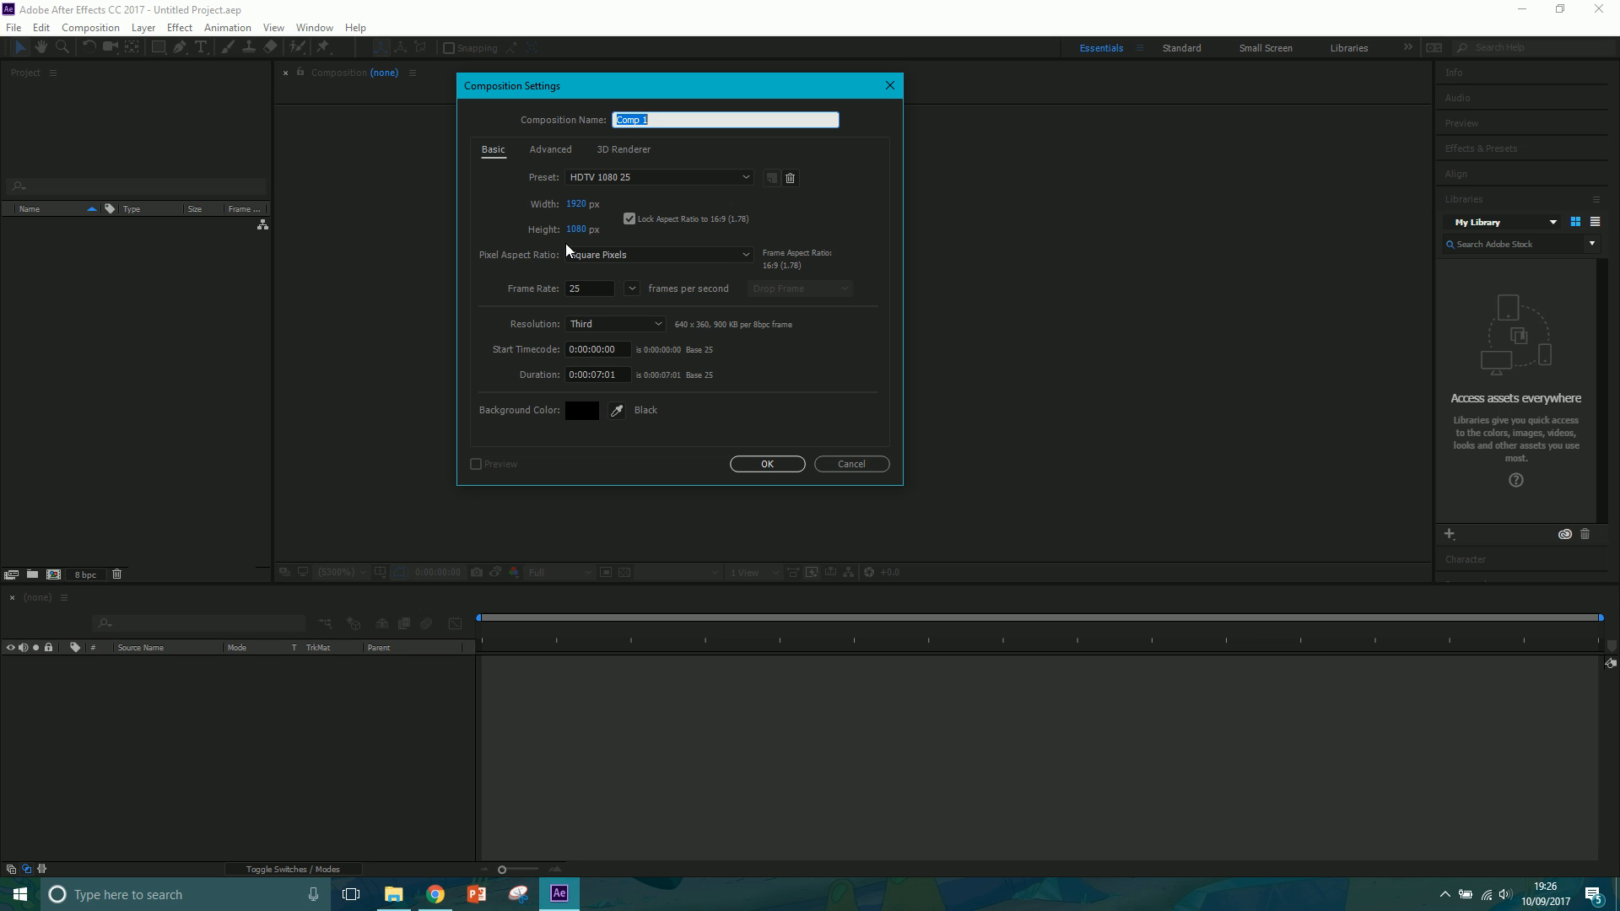
pyautogui.write('PRSO')
pyautogui.doubleClick(657, 120)
pyautogui.write('Keyframe basics')
# - Choose the HDTV 1080 25 preset for the composition and set its duration to 0:00:10:00
pyautogui.click(639, 179)
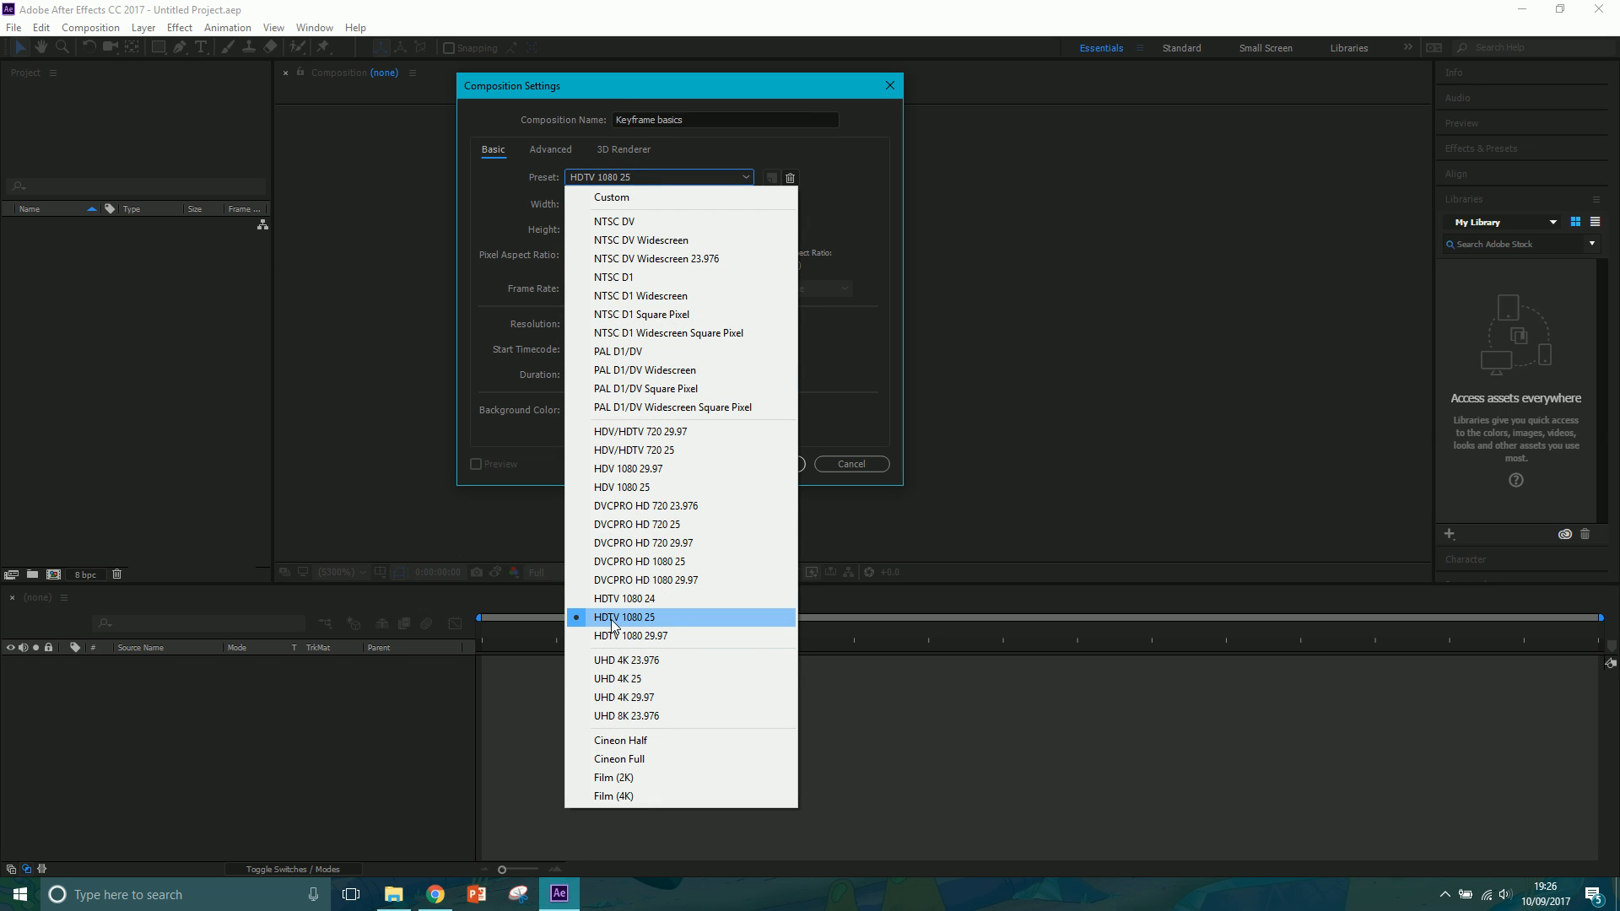
pyautogui.click(655, 625)
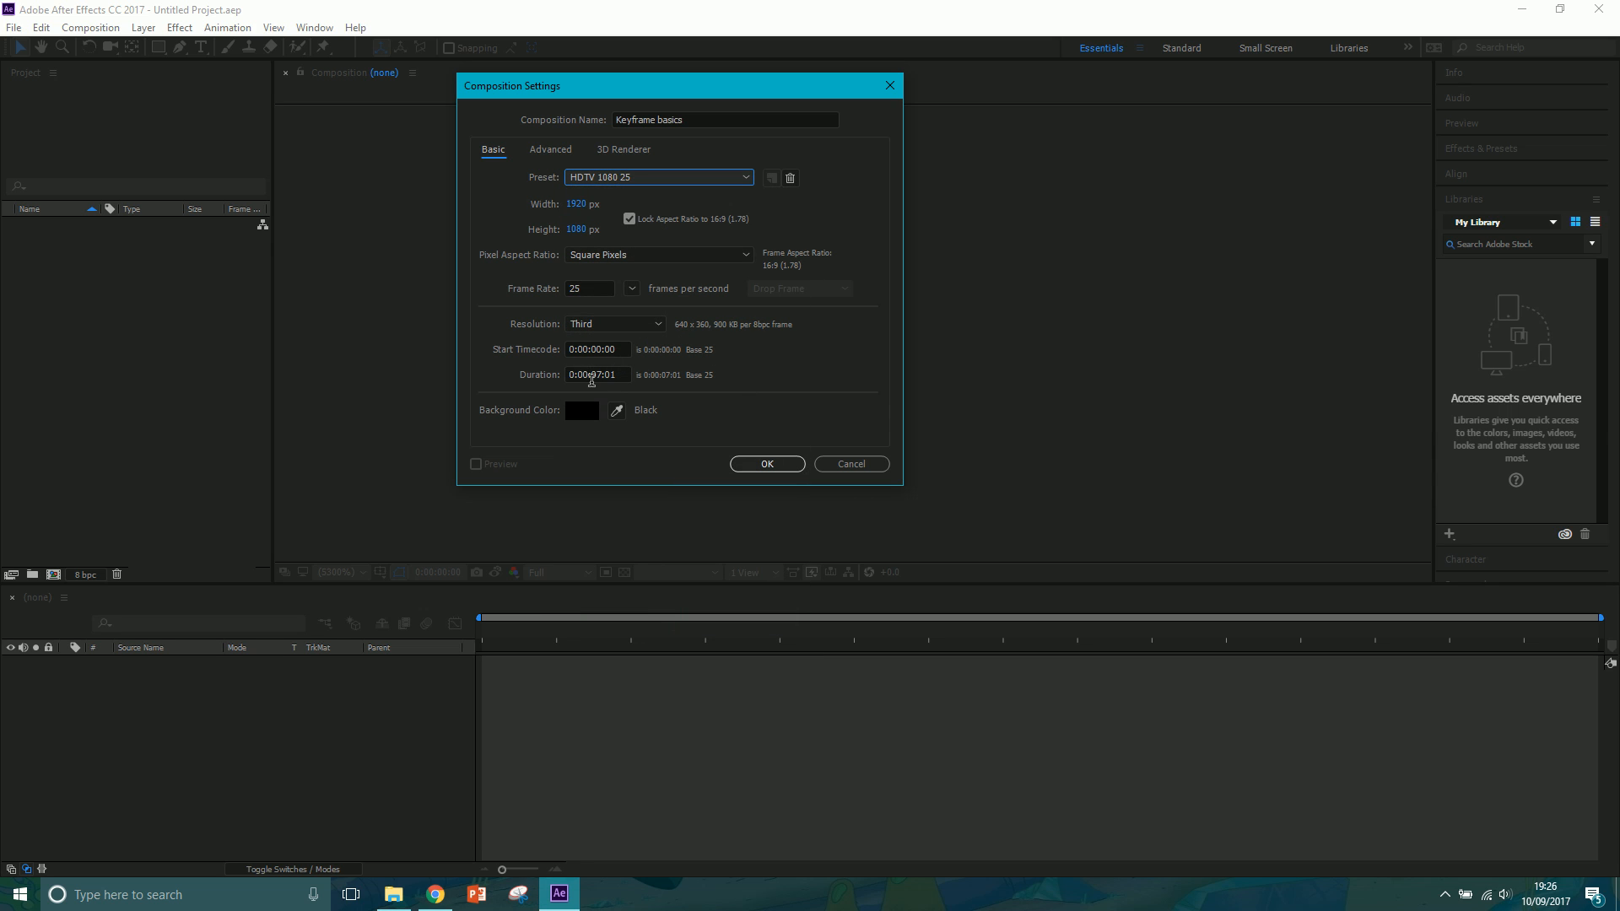
pyautogui.click(599, 375)
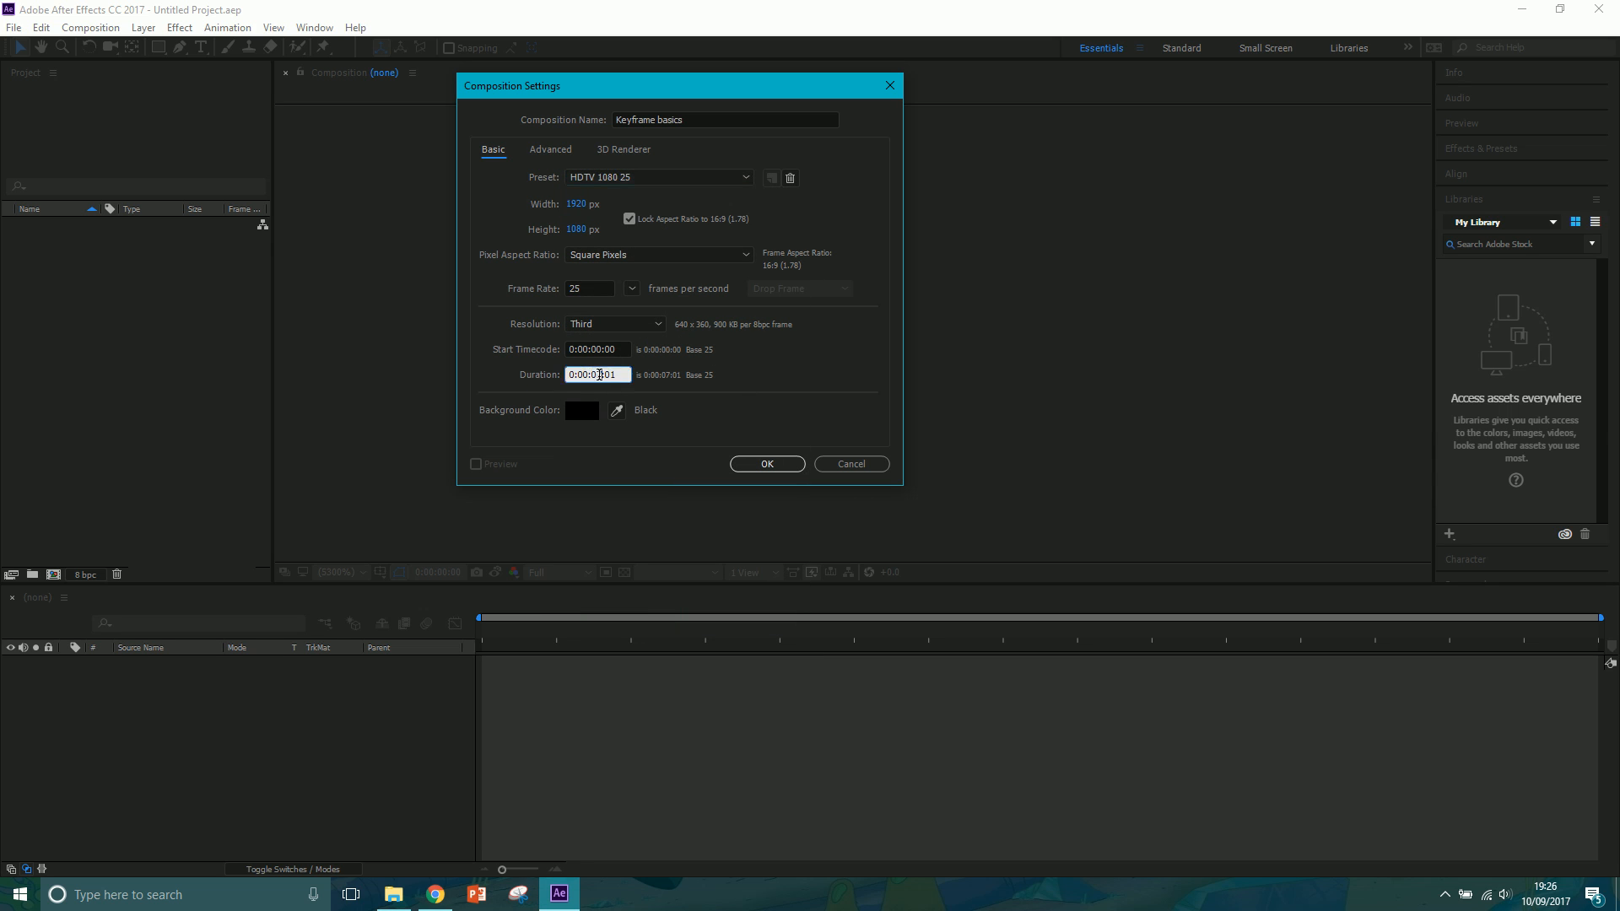
pyautogui.write('10')
pyautogui.click(615, 375)
pyautogui.press('BackSpace')
# - Try frame rates of 29.97 and 30 fps for the composition and return it to 25 fps
pyautogui.click(631, 289)
pyautogui.click(665, 420)
pyautogui.click(631, 288)
pyautogui.click(671, 439)
pyautogui.click(631, 288)
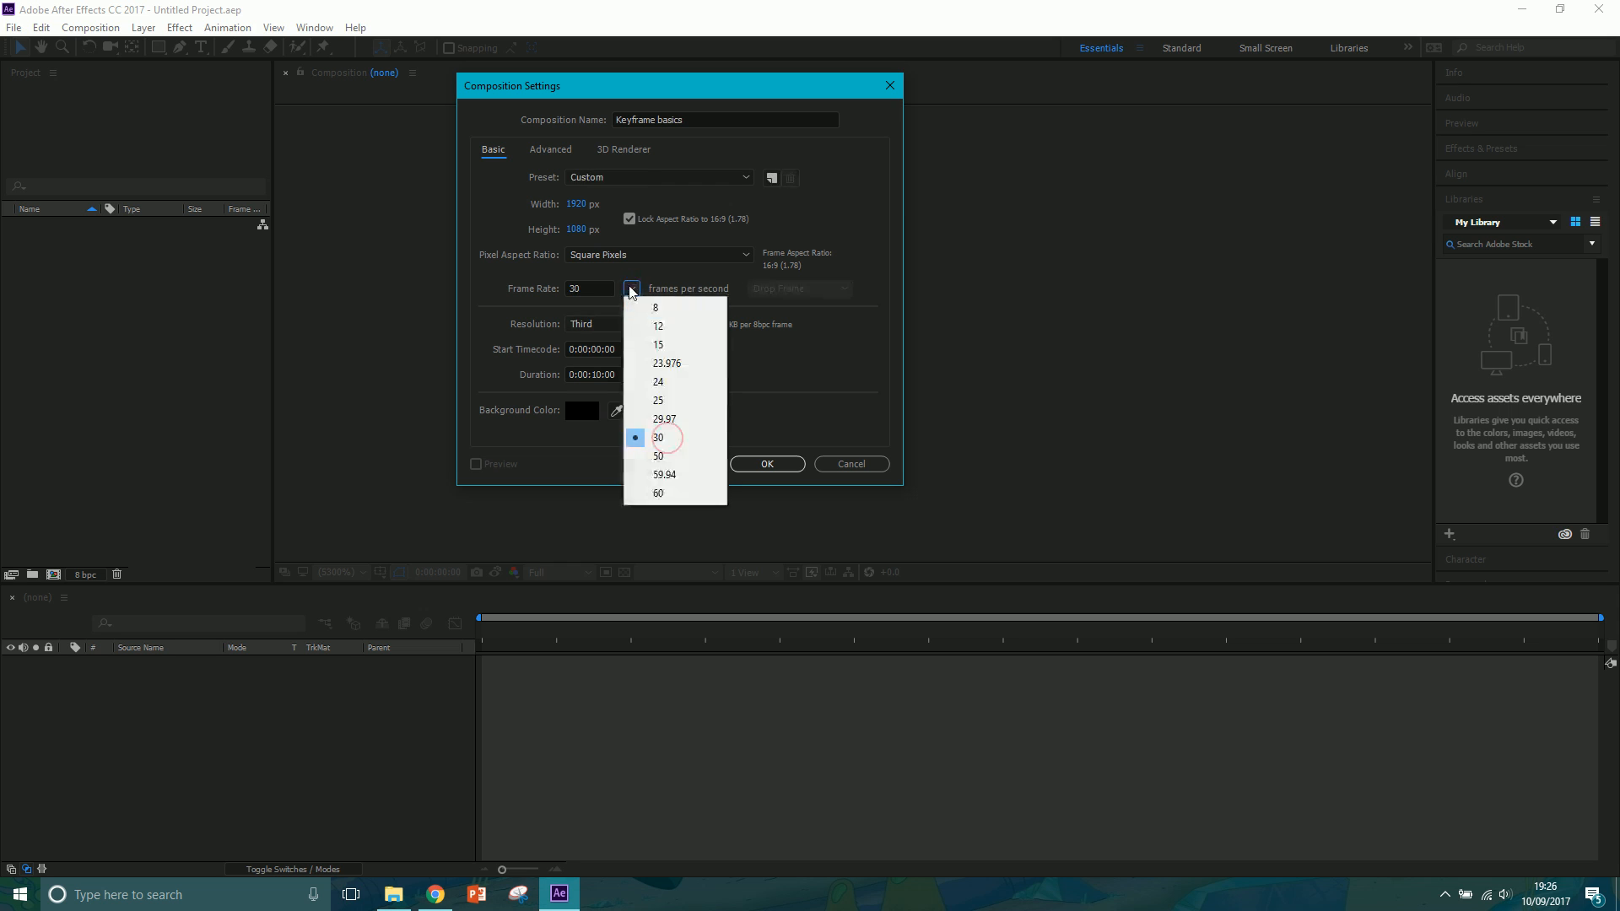
pyautogui.click(683, 402)
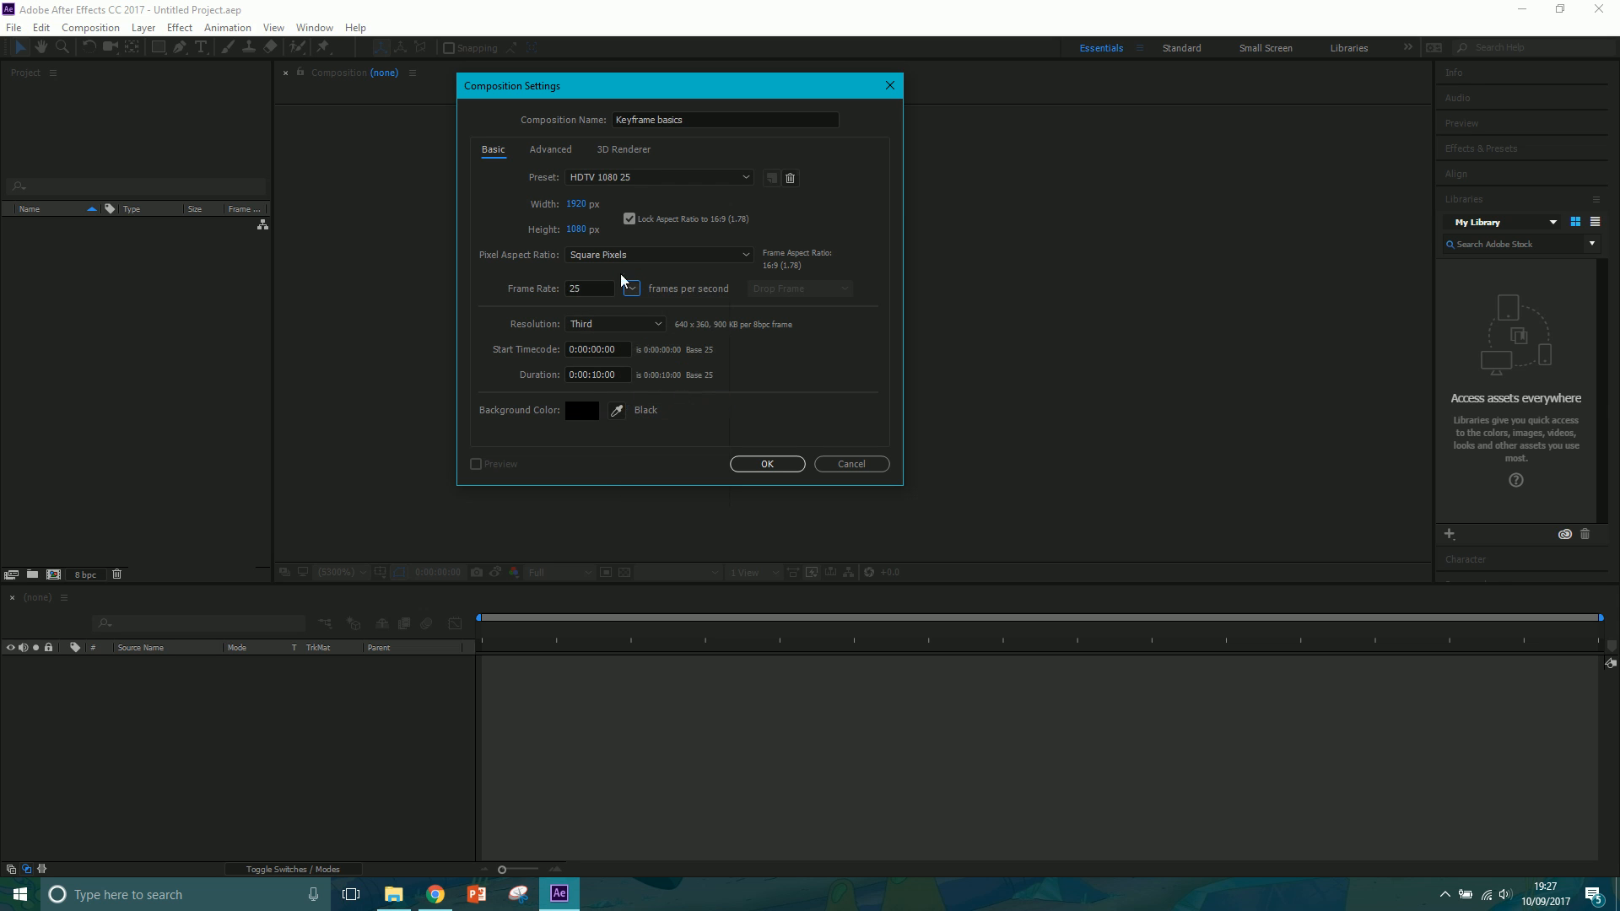
# - Create the composition with the chosen settings and select Keyframe basics in the project
pyautogui.click(787, 465)
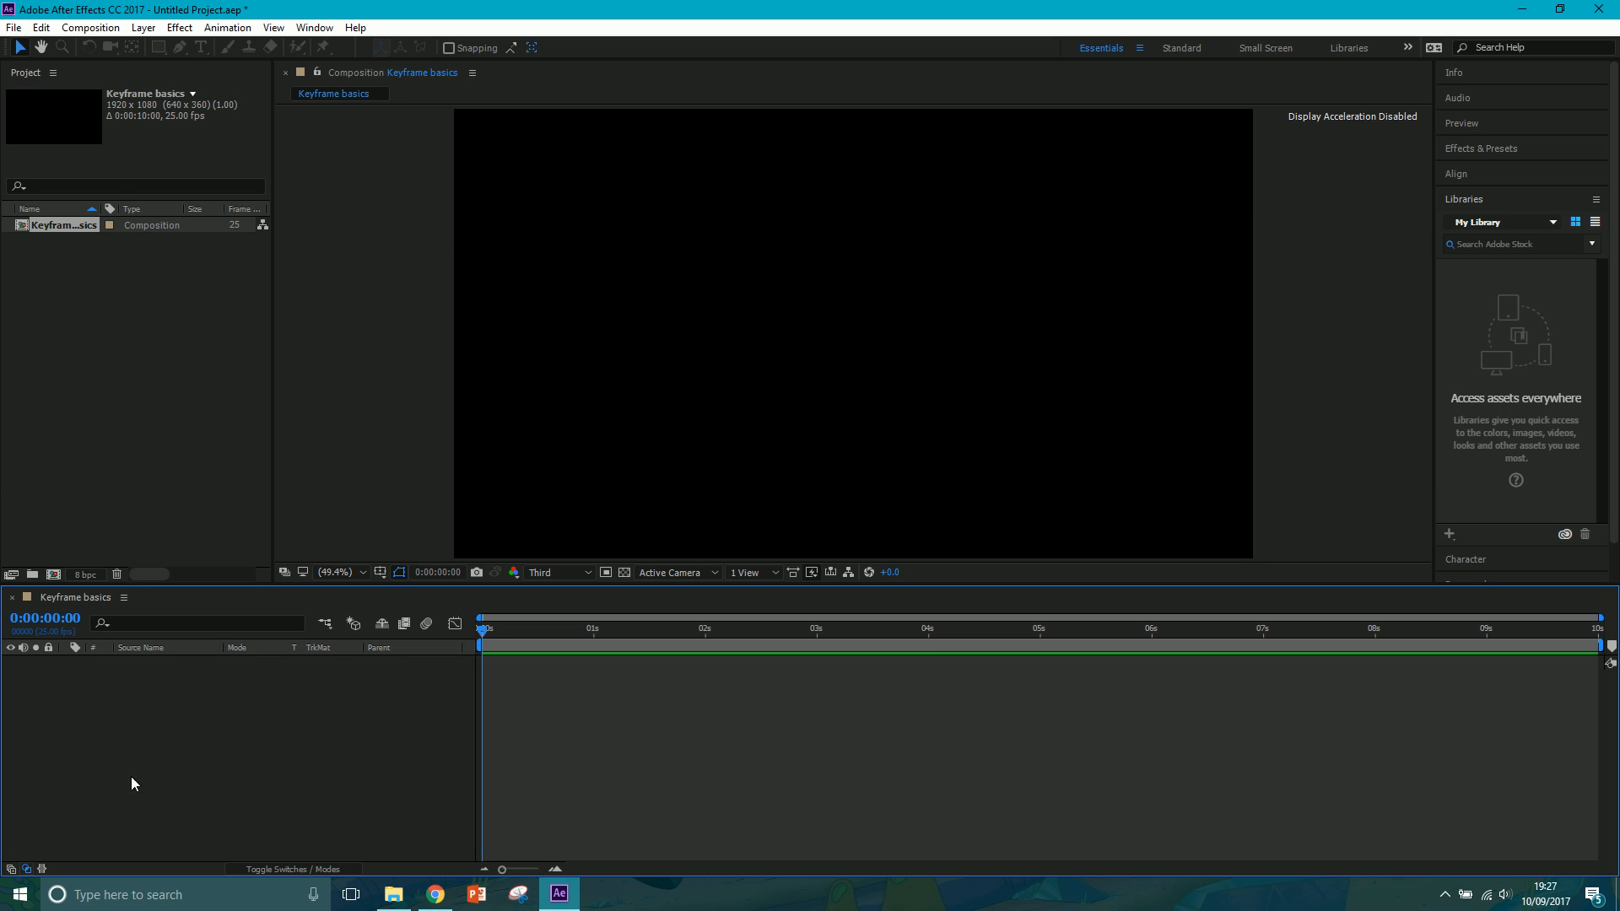
pyautogui.moveTo(483, 633); pyautogui.dragTo(331, 655)
pyautogui.click(181, 409)
pyautogui.click(34, 225)
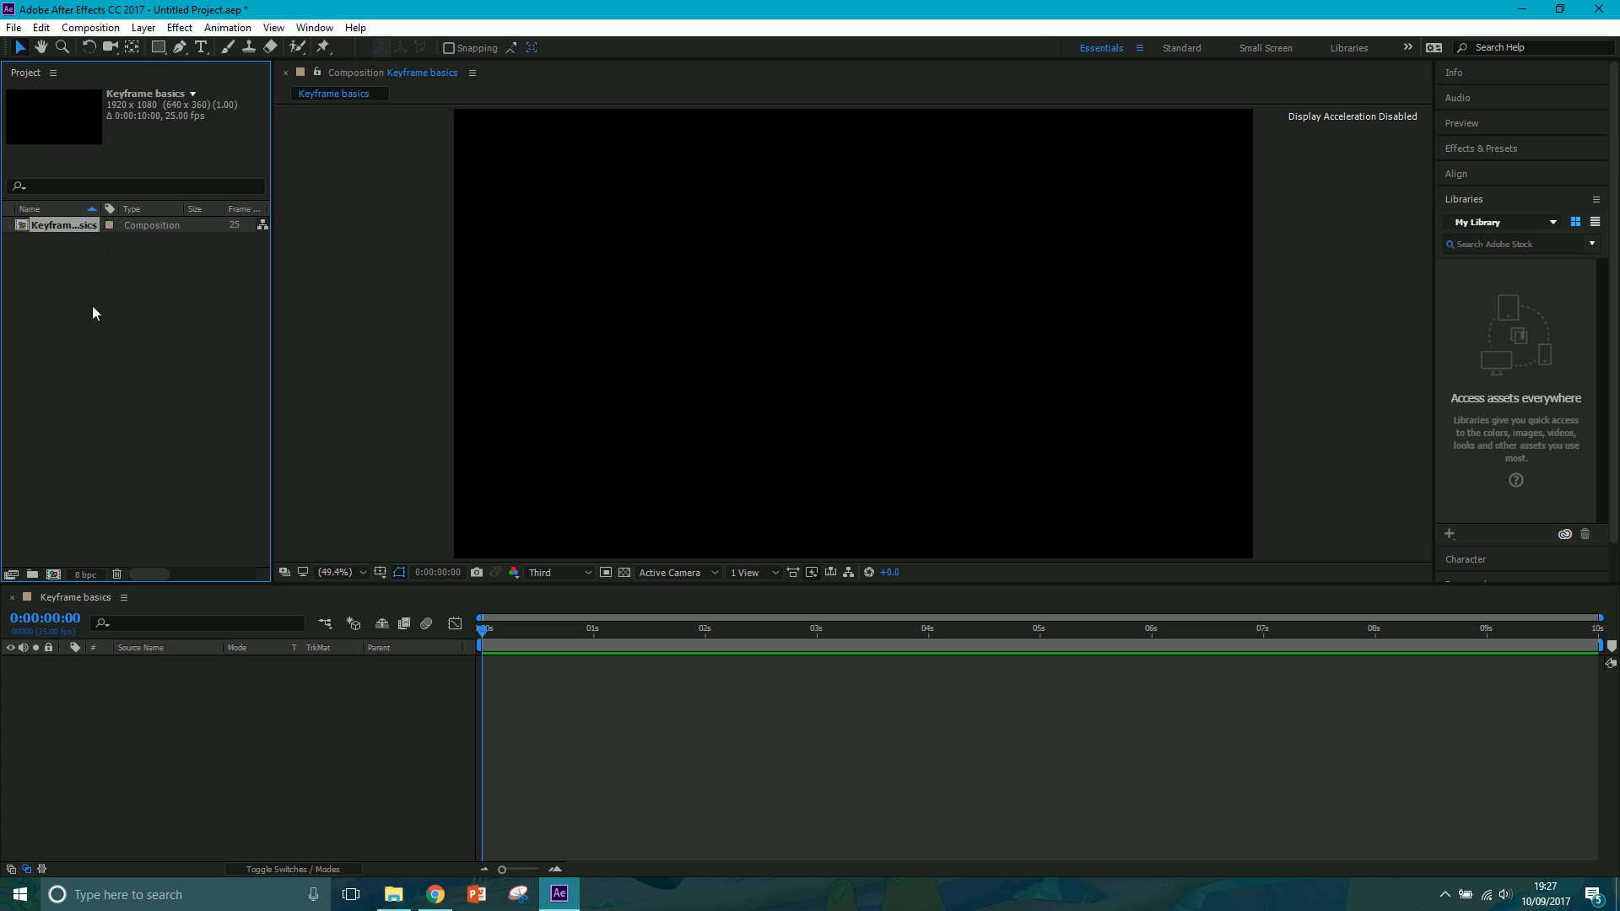
# - Add a text layer reading "POSITION" and move it to the upper centre of the composition frame
pyautogui.click(76, 256)
pyautogui.click(73, 229)
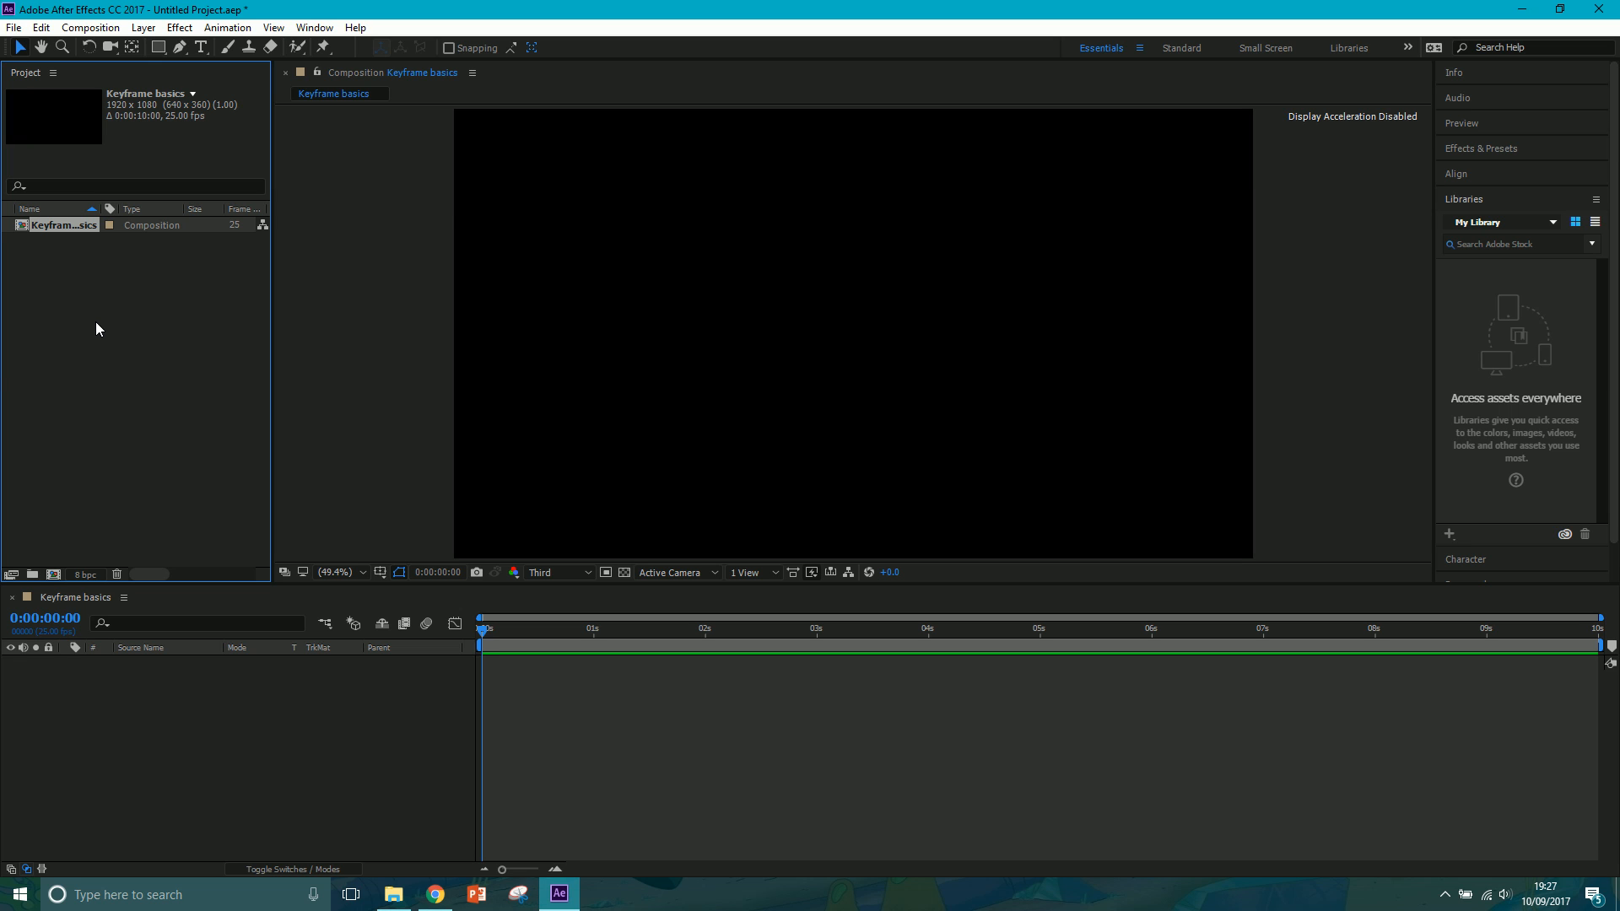
pyautogui.click(201, 48)
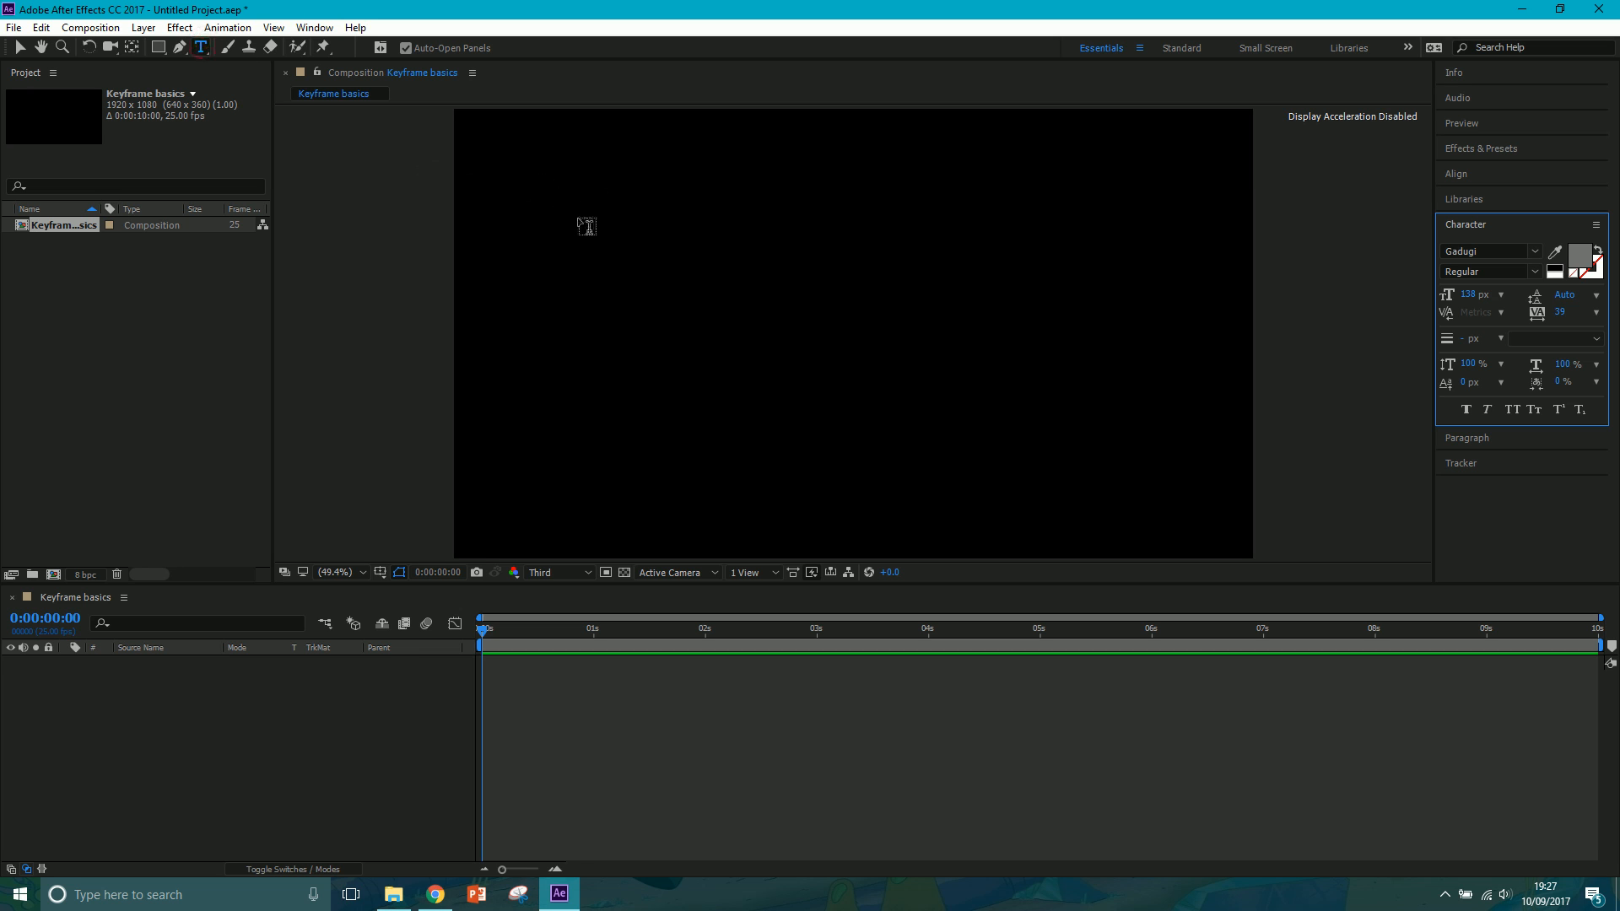
pyautogui.click(580, 217)
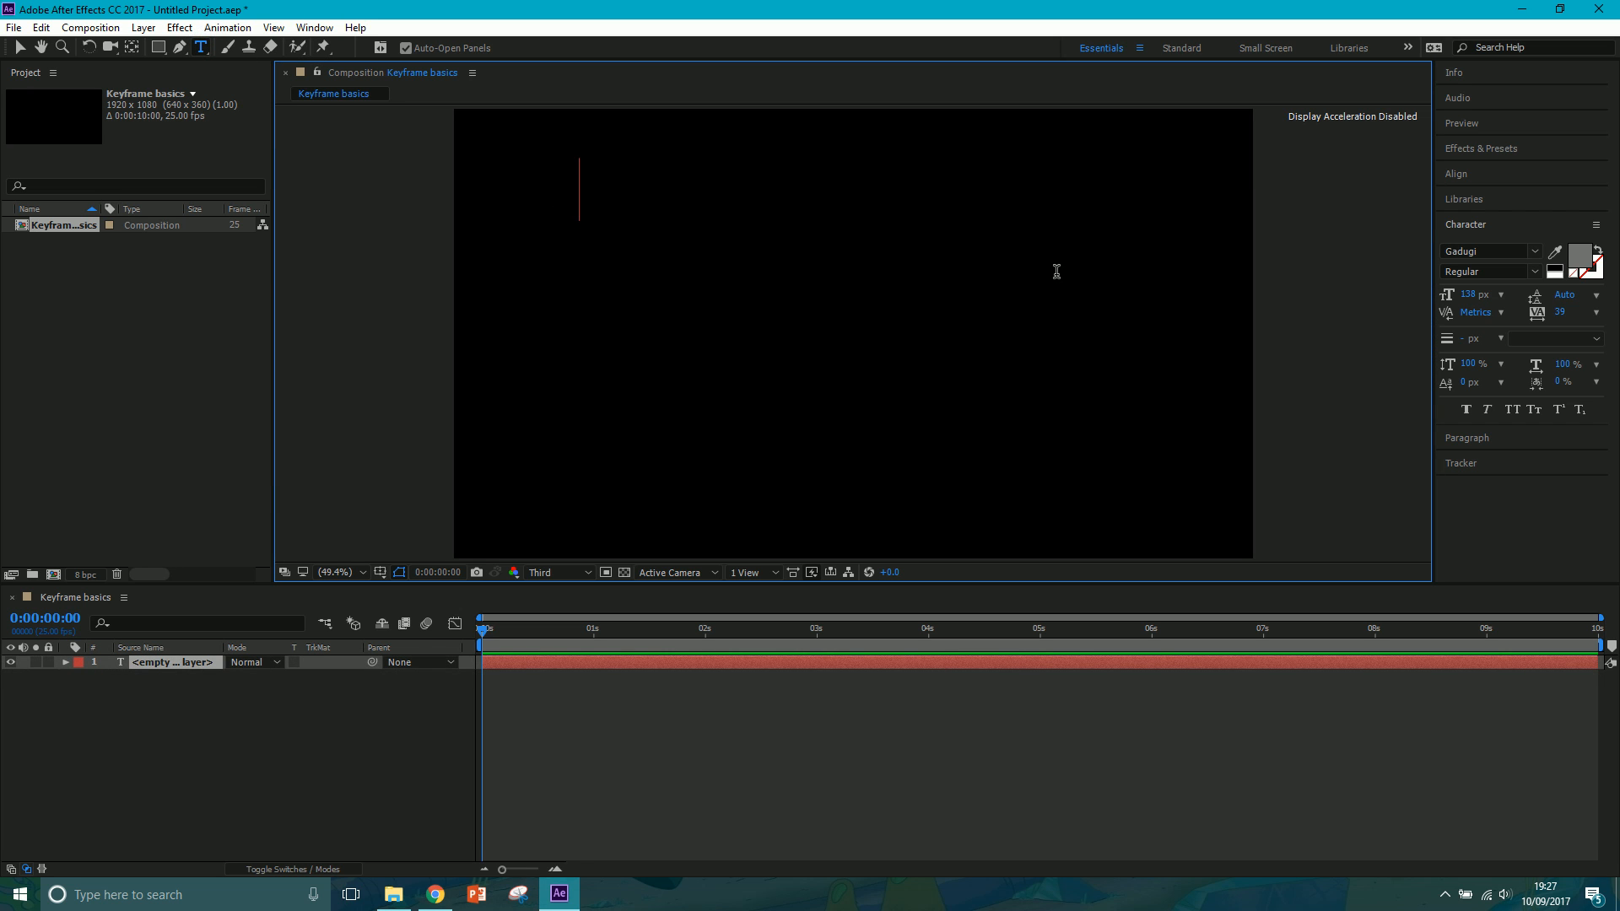
pyautogui.write('POSITION')
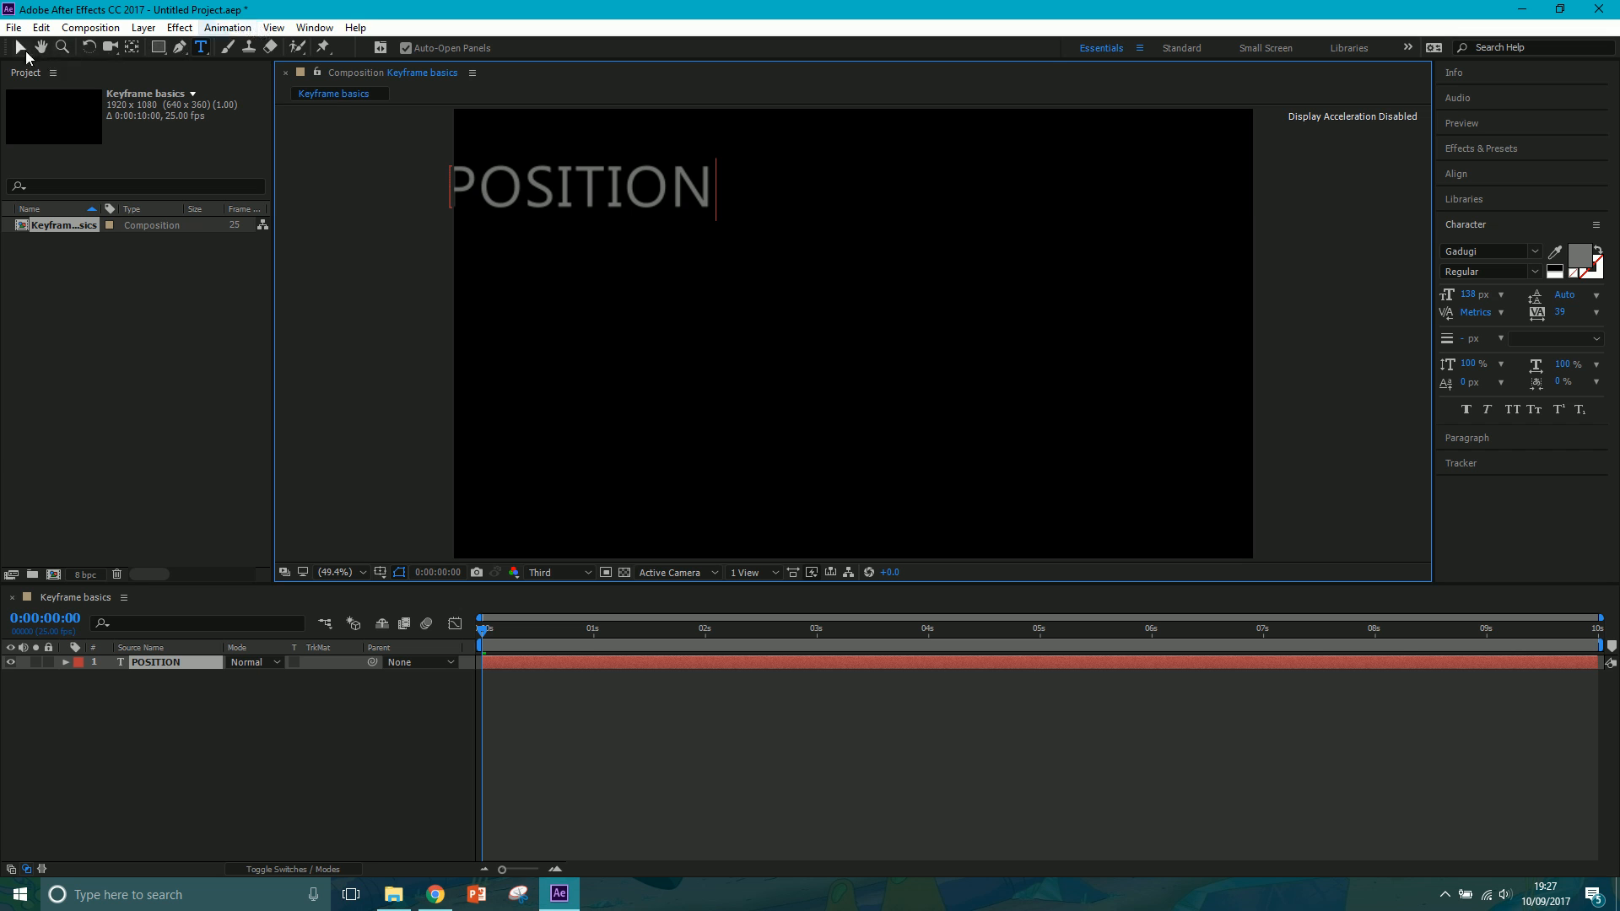
pyautogui.click(20, 48)
pyautogui.moveTo(530, 184); pyautogui.dragTo(771, 184)
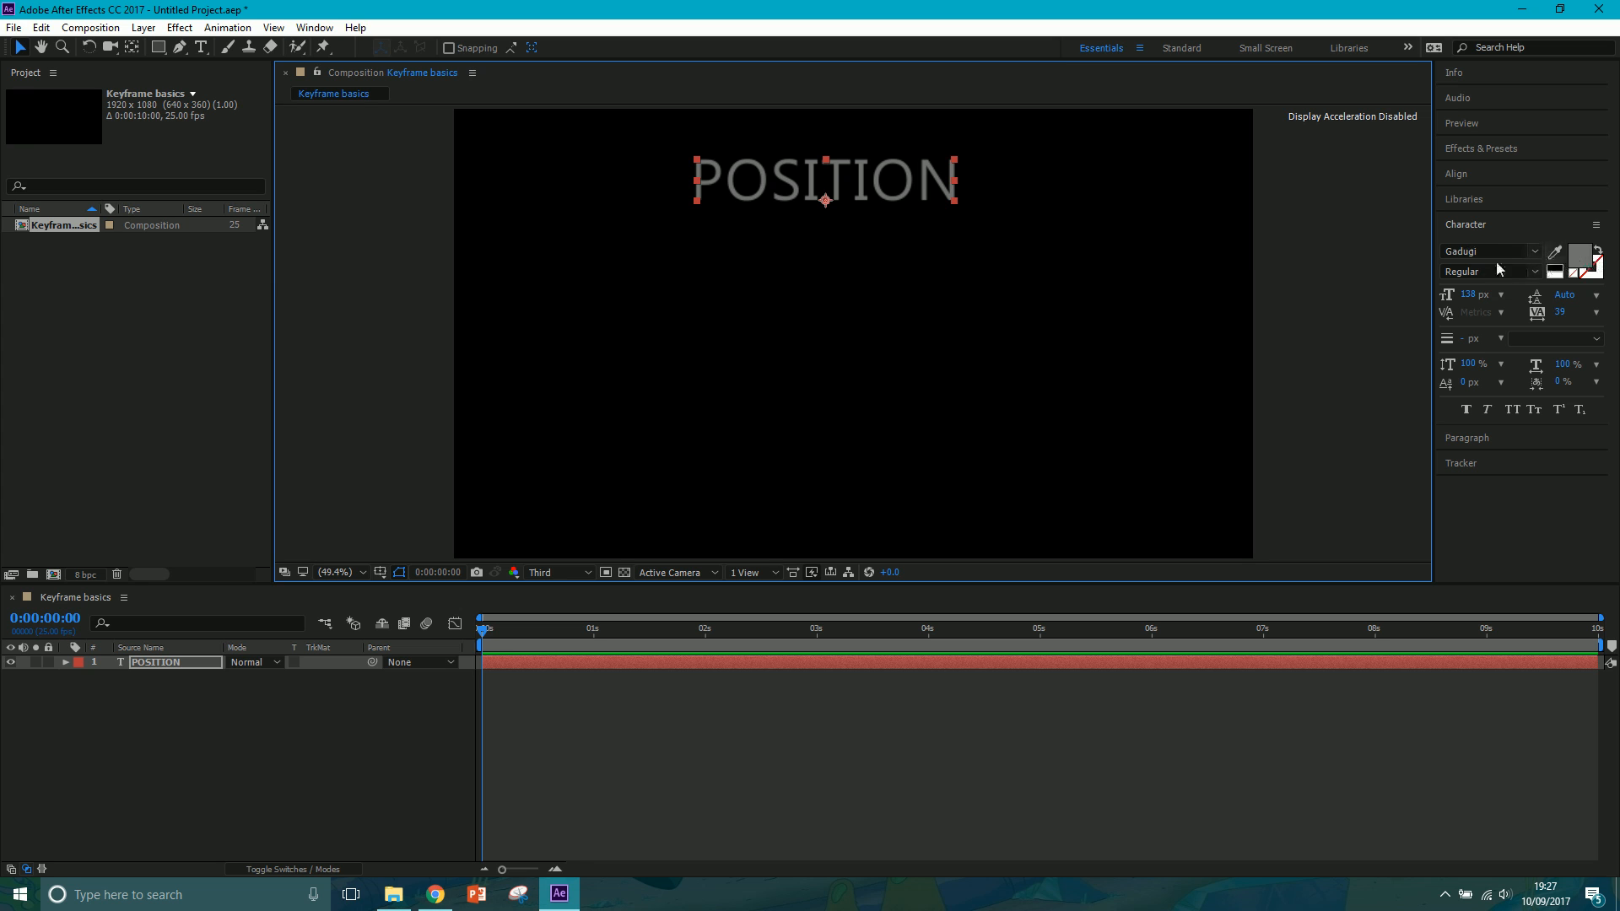
# - Change the POSITION text's fill colour to light grey and set its font size to 112 px
pyautogui.click(199, 48)
pyautogui.moveTo(958, 181); pyautogui.dragTo(690, 186)
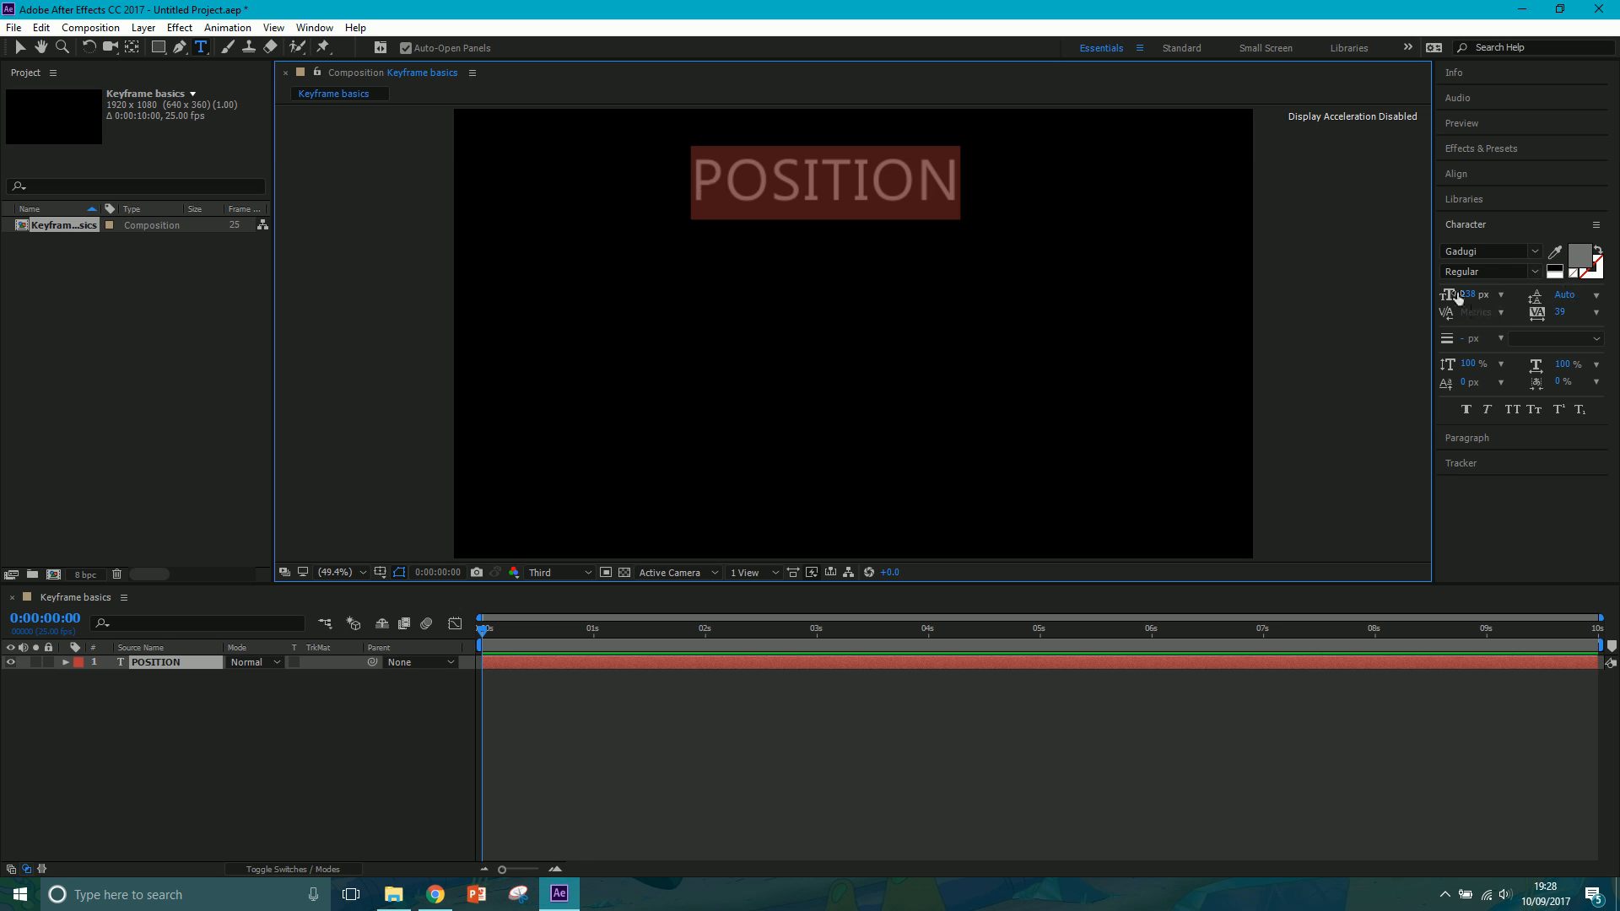
pyautogui.moveTo(1467, 296)
pyautogui.mouseDown()
pyautogui.moveTo(1453, 296)
pyautogui.moveTo(1485, 296)
pyautogui.moveTo(1464, 296)
pyautogui.mouseUp()
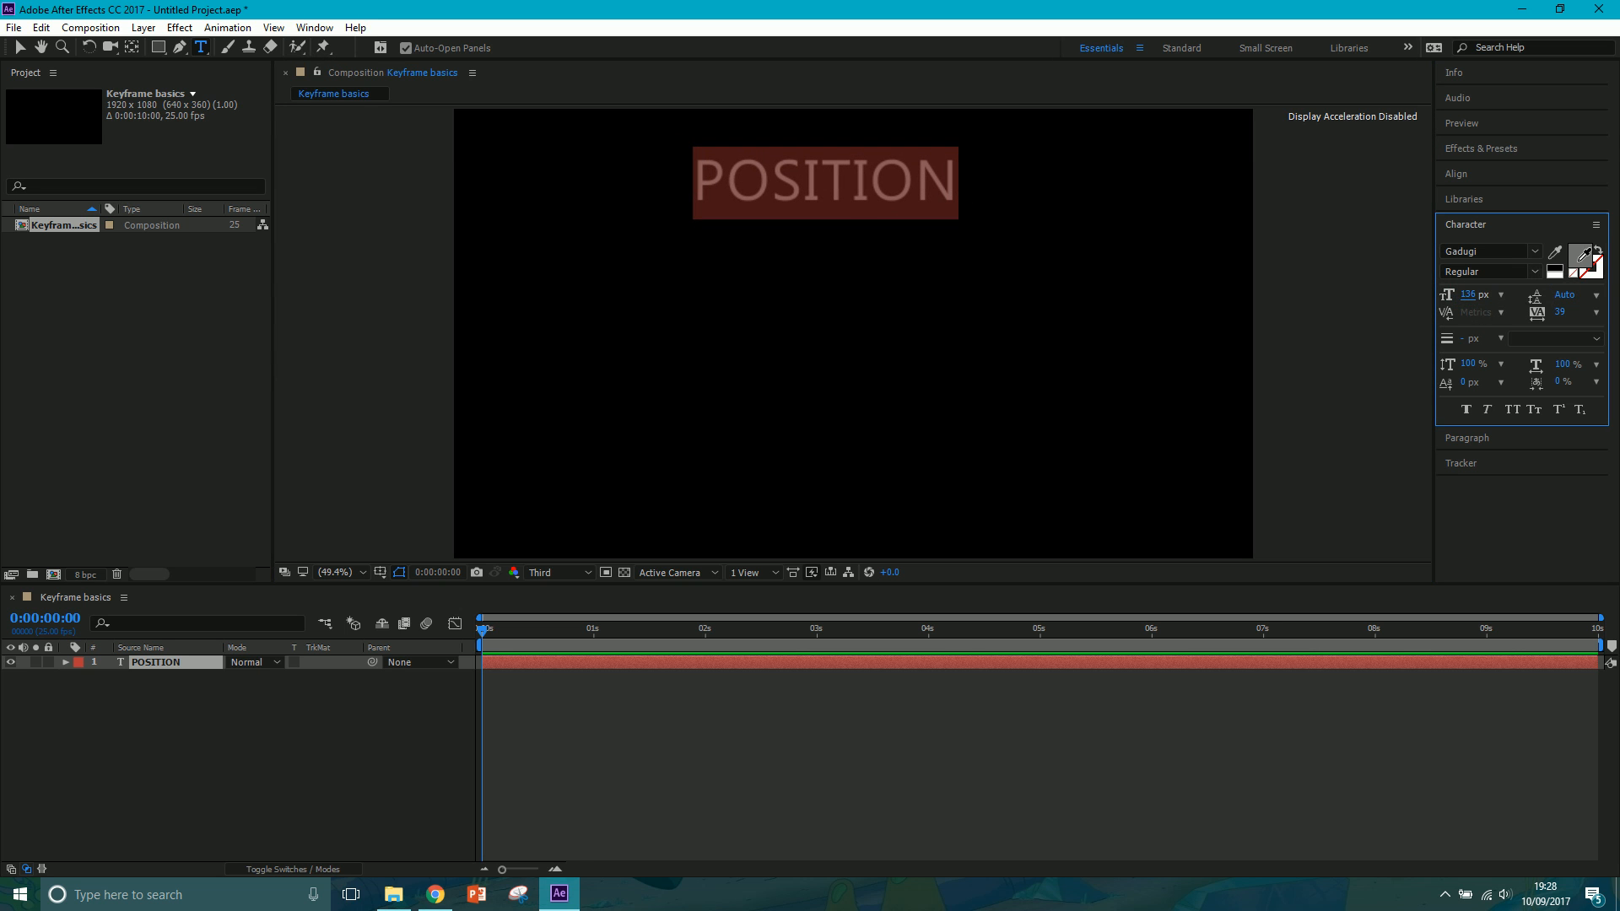
pyautogui.click(1579, 255)
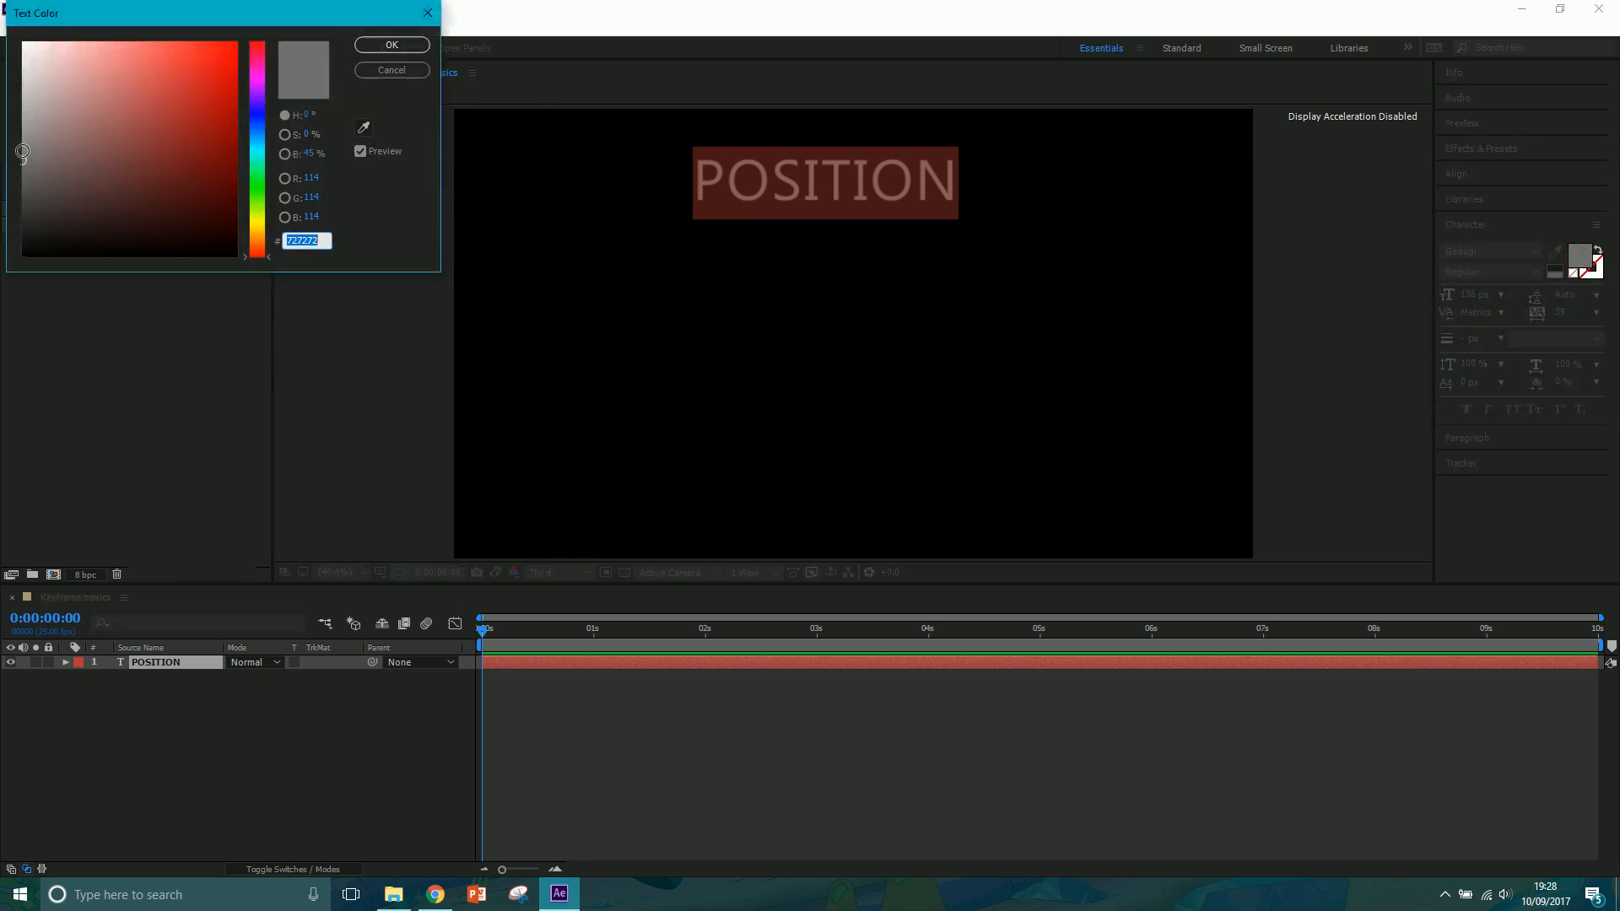
pyautogui.moveTo(16, 143); pyautogui.dragTo(4, 95)
pyautogui.click(392, 45)
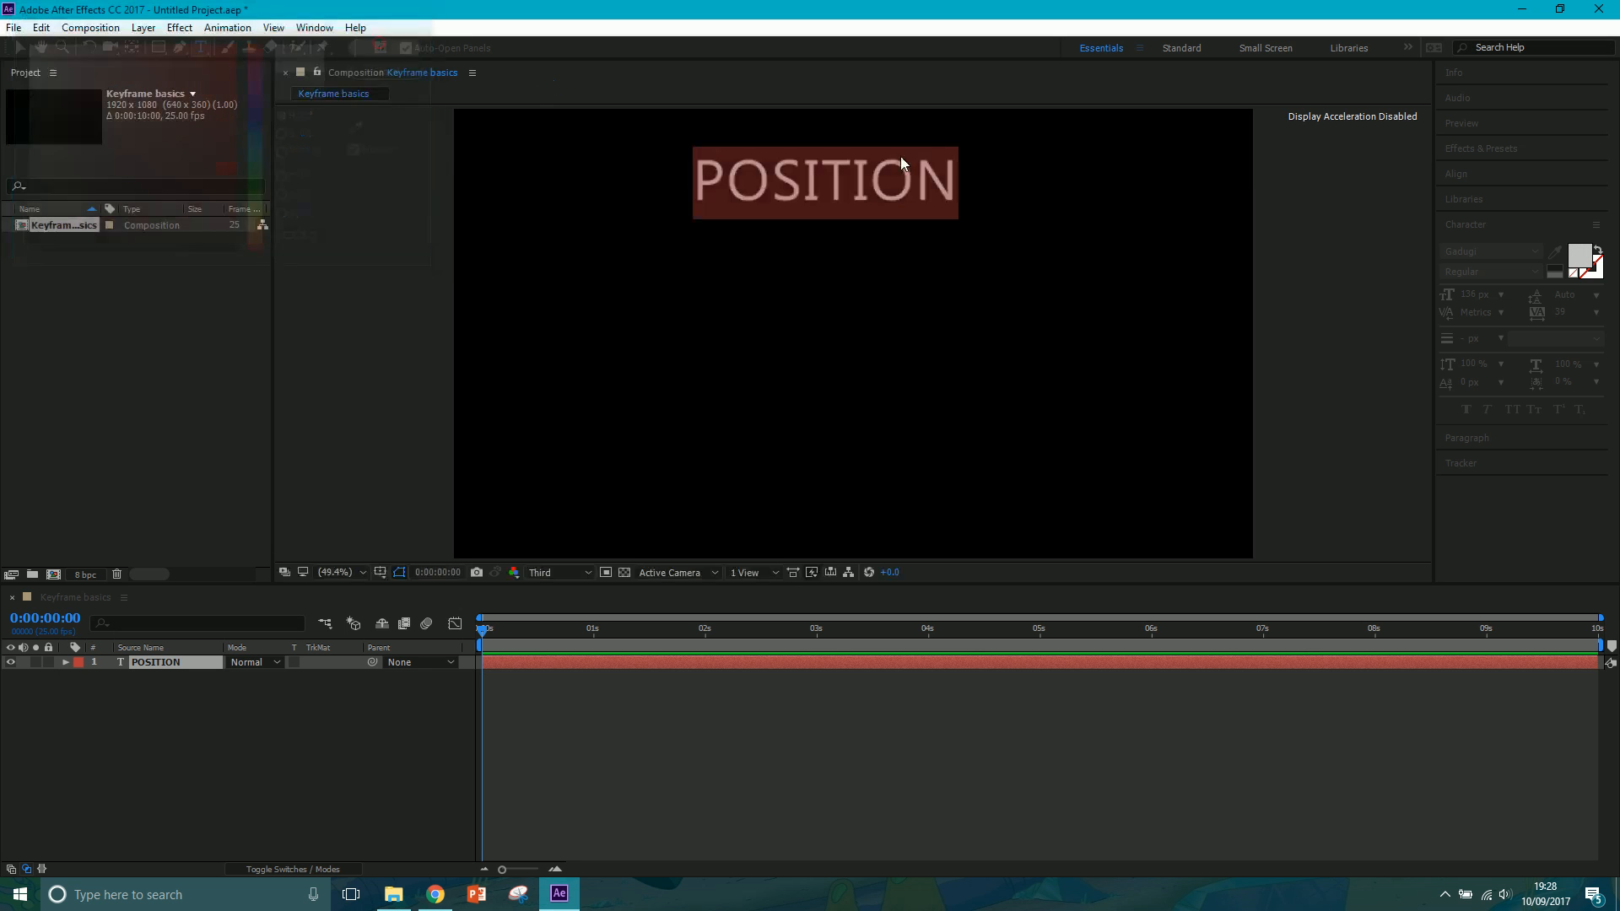
pyautogui.moveTo(1467, 301); pyautogui.dragTo(1447, 299)
# - Try wider tracking and a 162% vertical scale on the POSITION text, undo both, and check the paragraph alignment options
pyautogui.moveTo(1562, 312)
pyautogui.mouseDown()
pyautogui.moveTo(1585, 312)
pyautogui.moveTo(1248, 312)
pyautogui.moveTo(1252, 346)
pyautogui.moveTo(1593, 346)
pyautogui.moveTo(1603, 294)
pyautogui.moveTo(1587, 309)
pyautogui.mouseUp()
pyautogui.hotkey('ctrl', 'z')
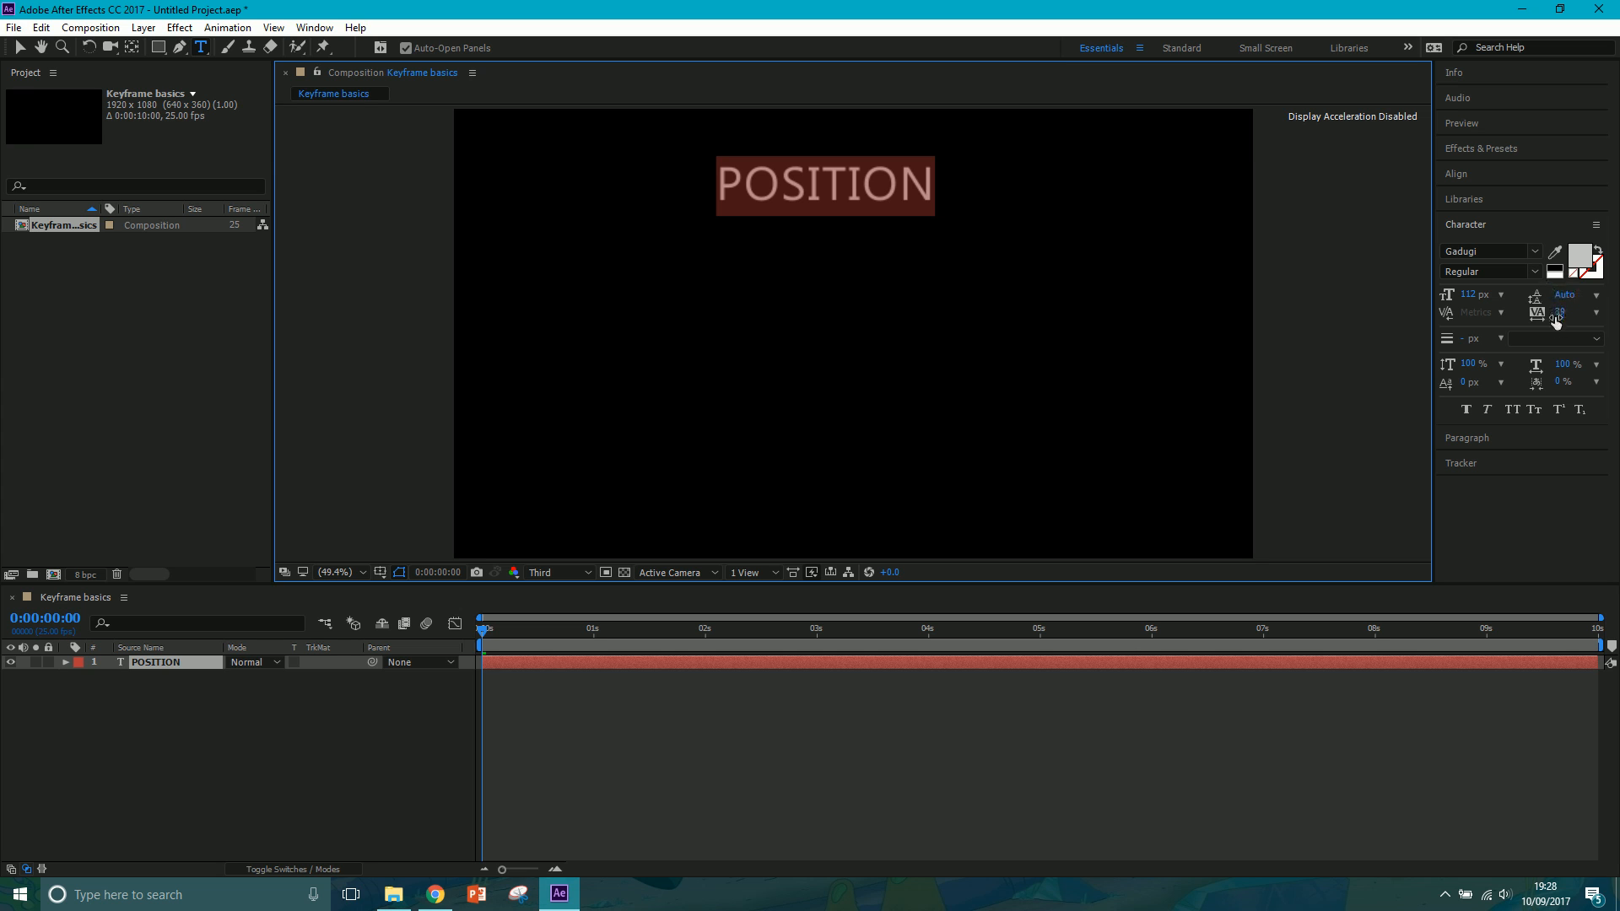
pyautogui.moveTo(1468, 363); pyautogui.dragTo(1543, 365)
pyautogui.hotkey('ctrl', 'z')
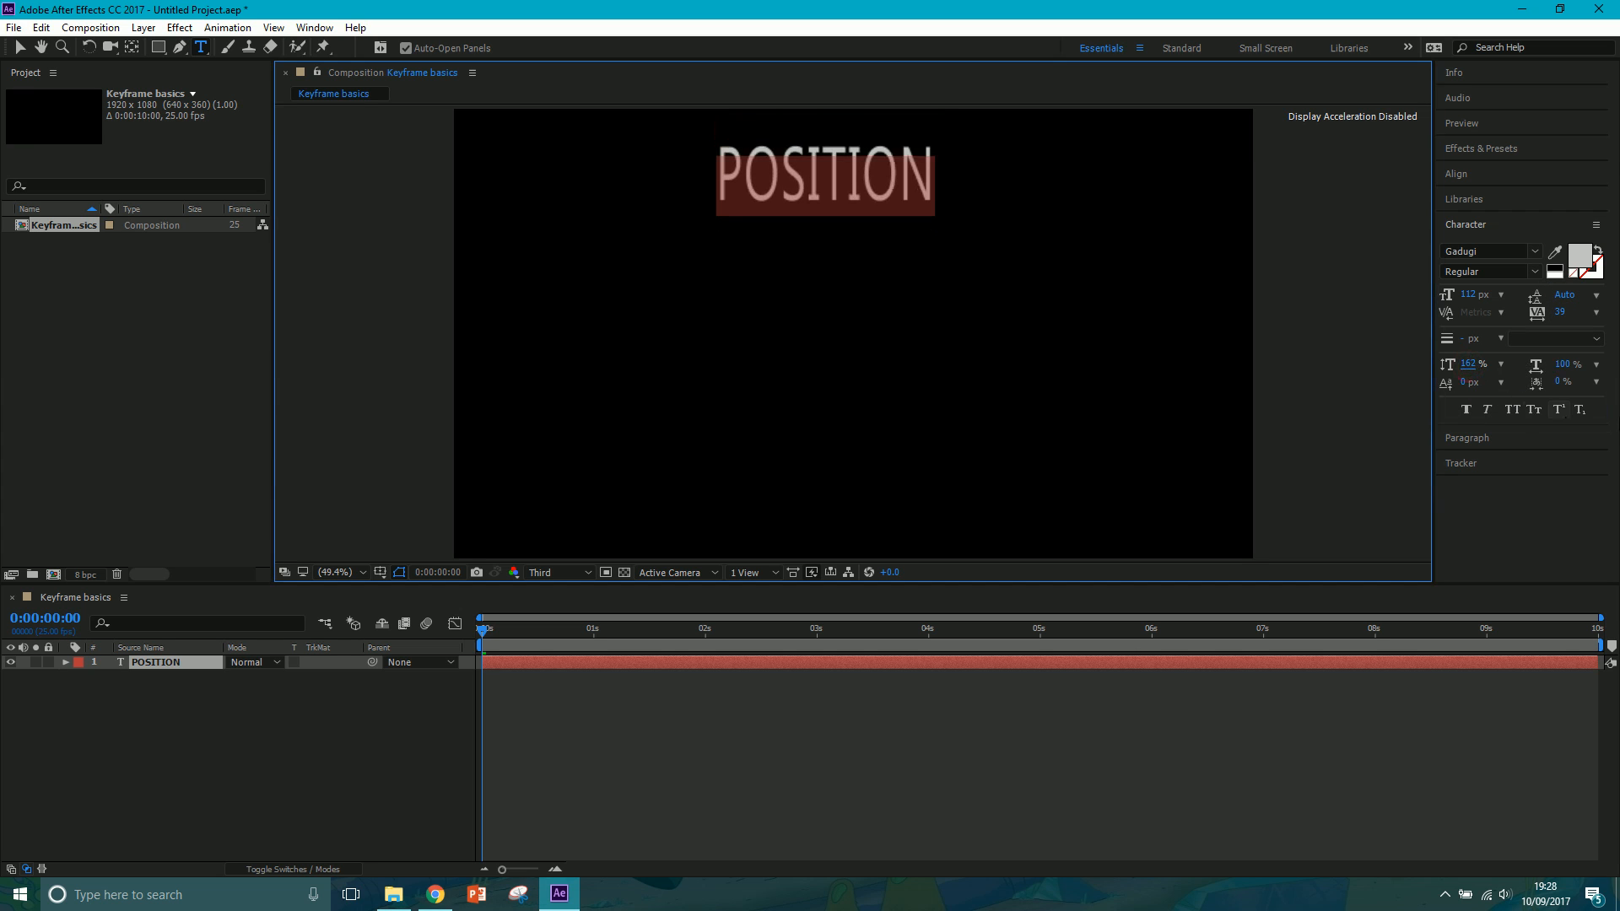
pyautogui.click(1510, 444)
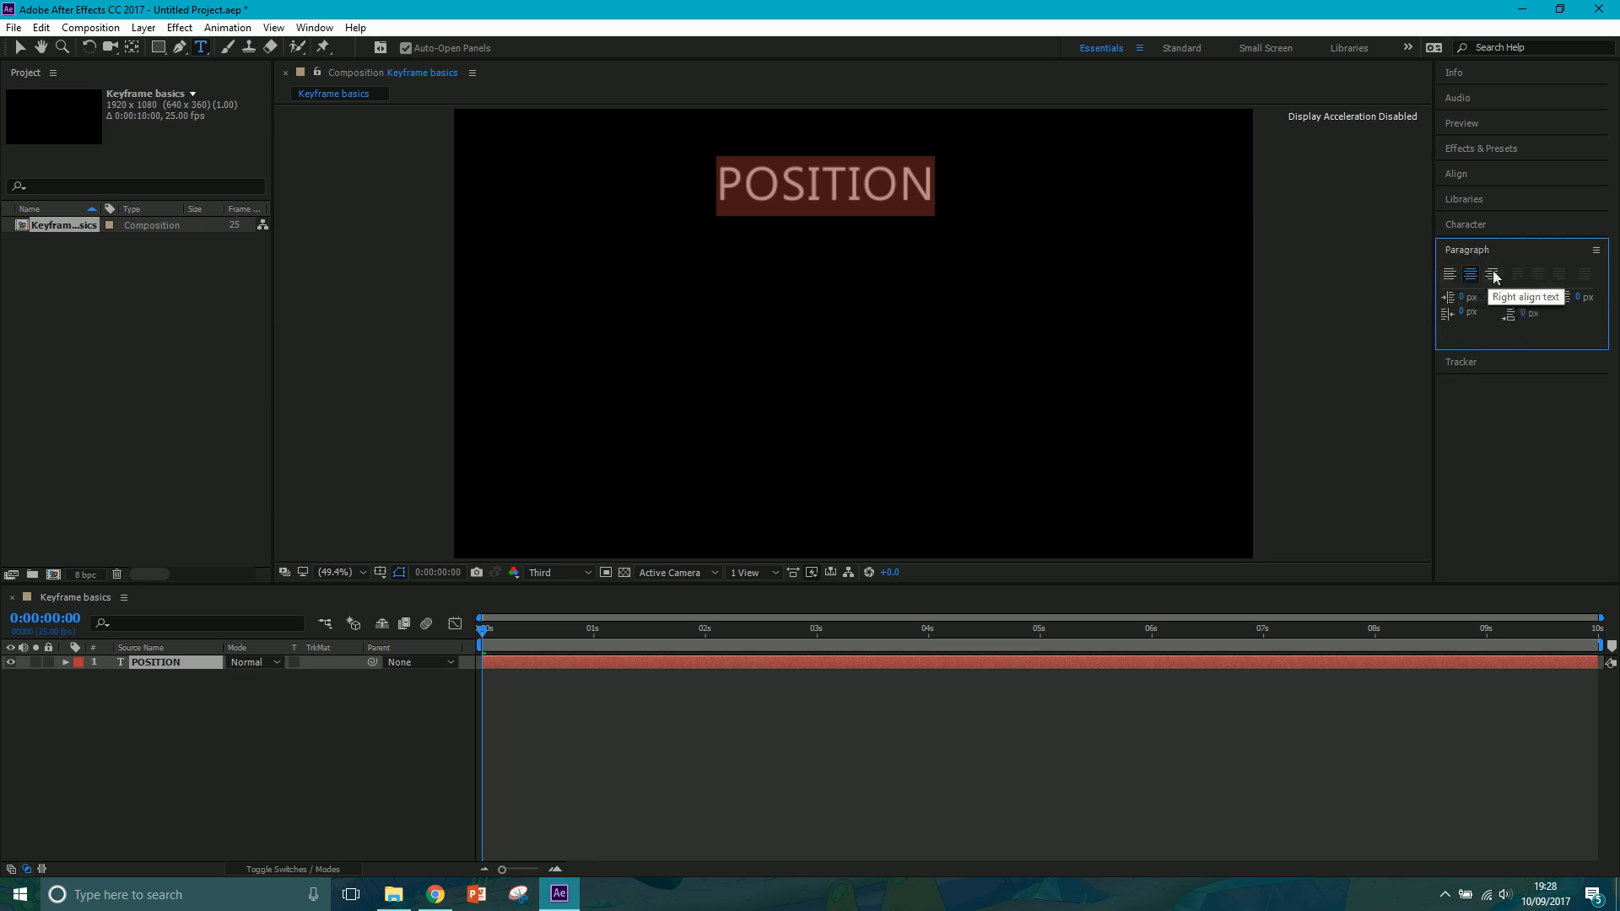
pyautogui.click(1489, 225)
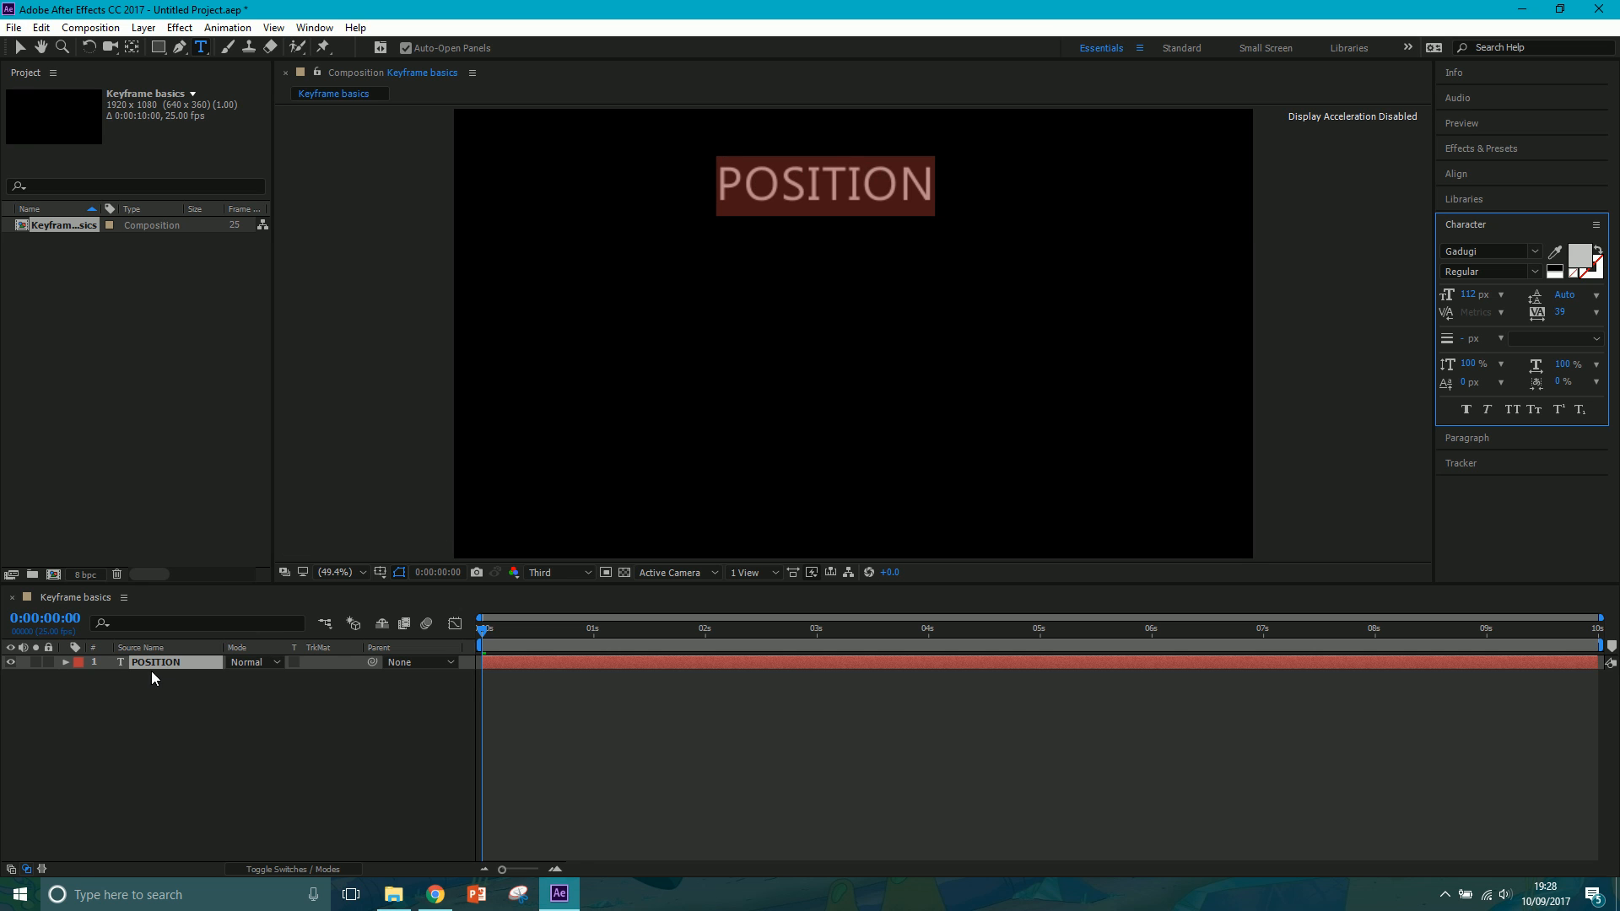
# - Select the POSITION layer, toggle its visibility off and on, and expand its Transform properties
pyautogui.click(152, 709)
pyautogui.click(150, 663)
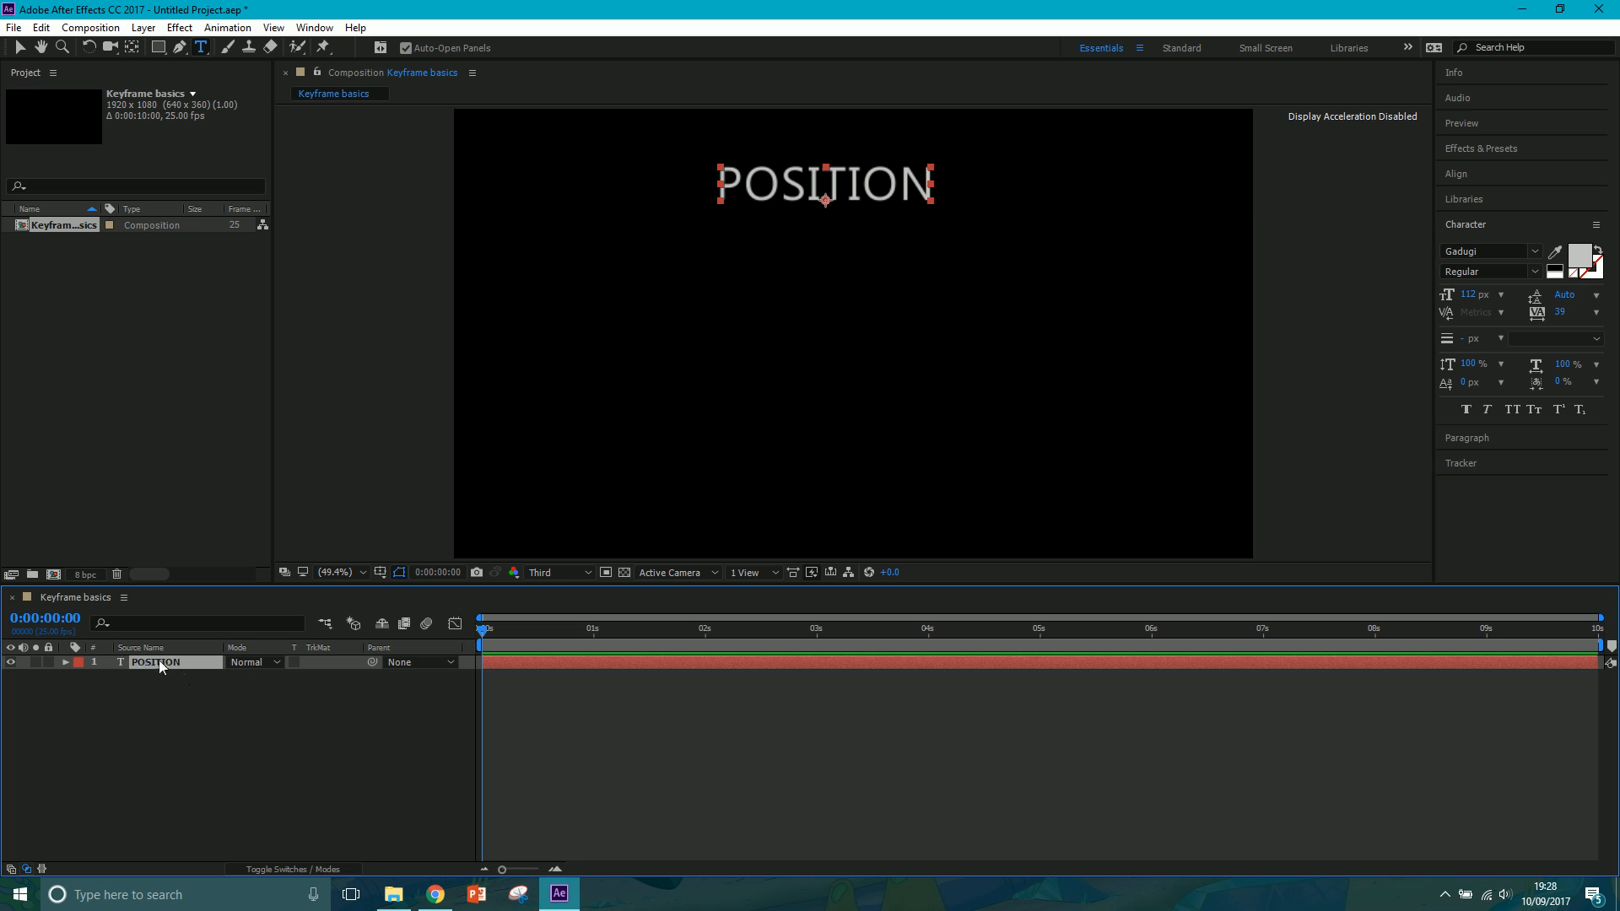
pyautogui.click(11, 663)
pyautogui.click(11, 663)
pyautogui.click(65, 663)
pyautogui.click(81, 691)
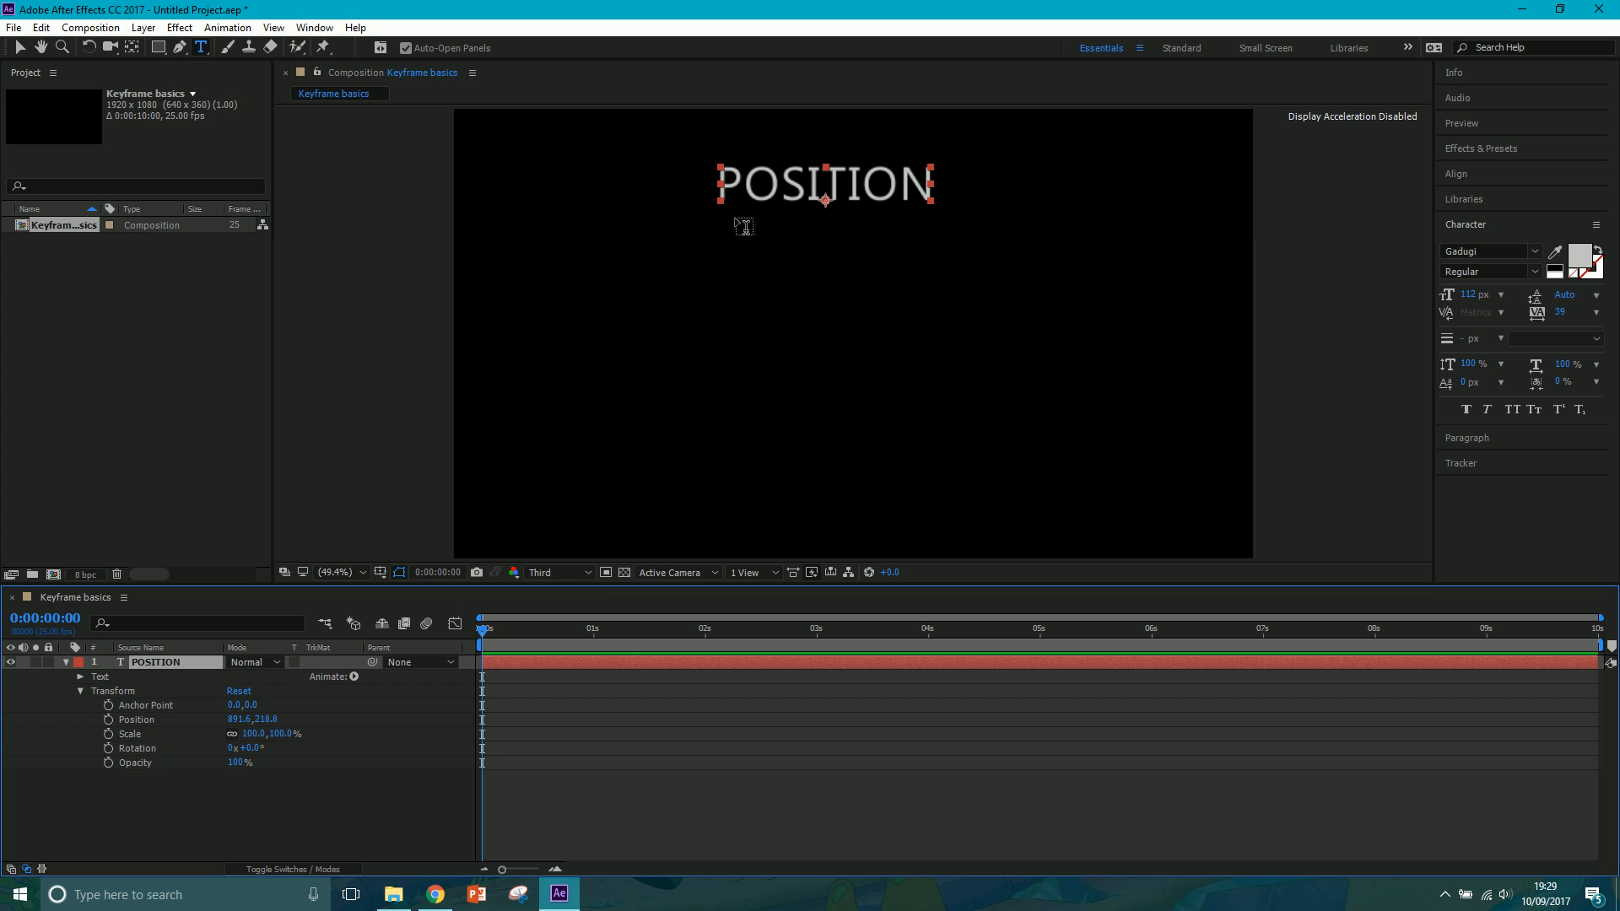
# - Move the POSITION text off the frame's left edge to about -259, 170 and set a Position keyframe at 0:00:00:00
pyautogui.click(20, 47)
pyautogui.moveTo(768, 180); pyautogui.dragTo(291, 162)
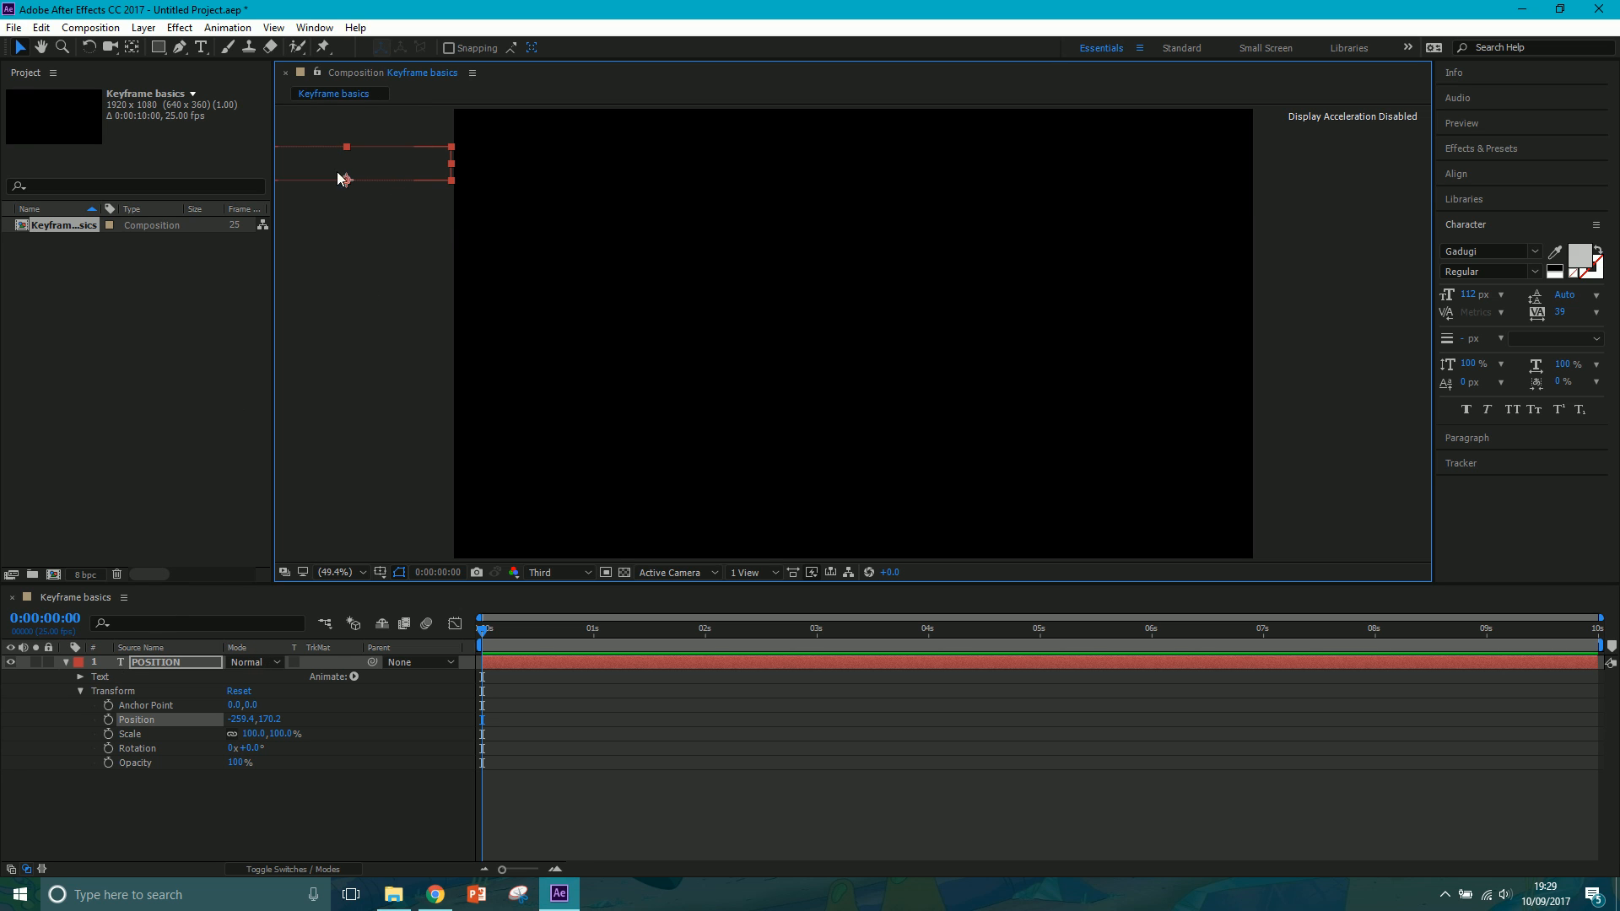
pyautogui.click(108, 719)
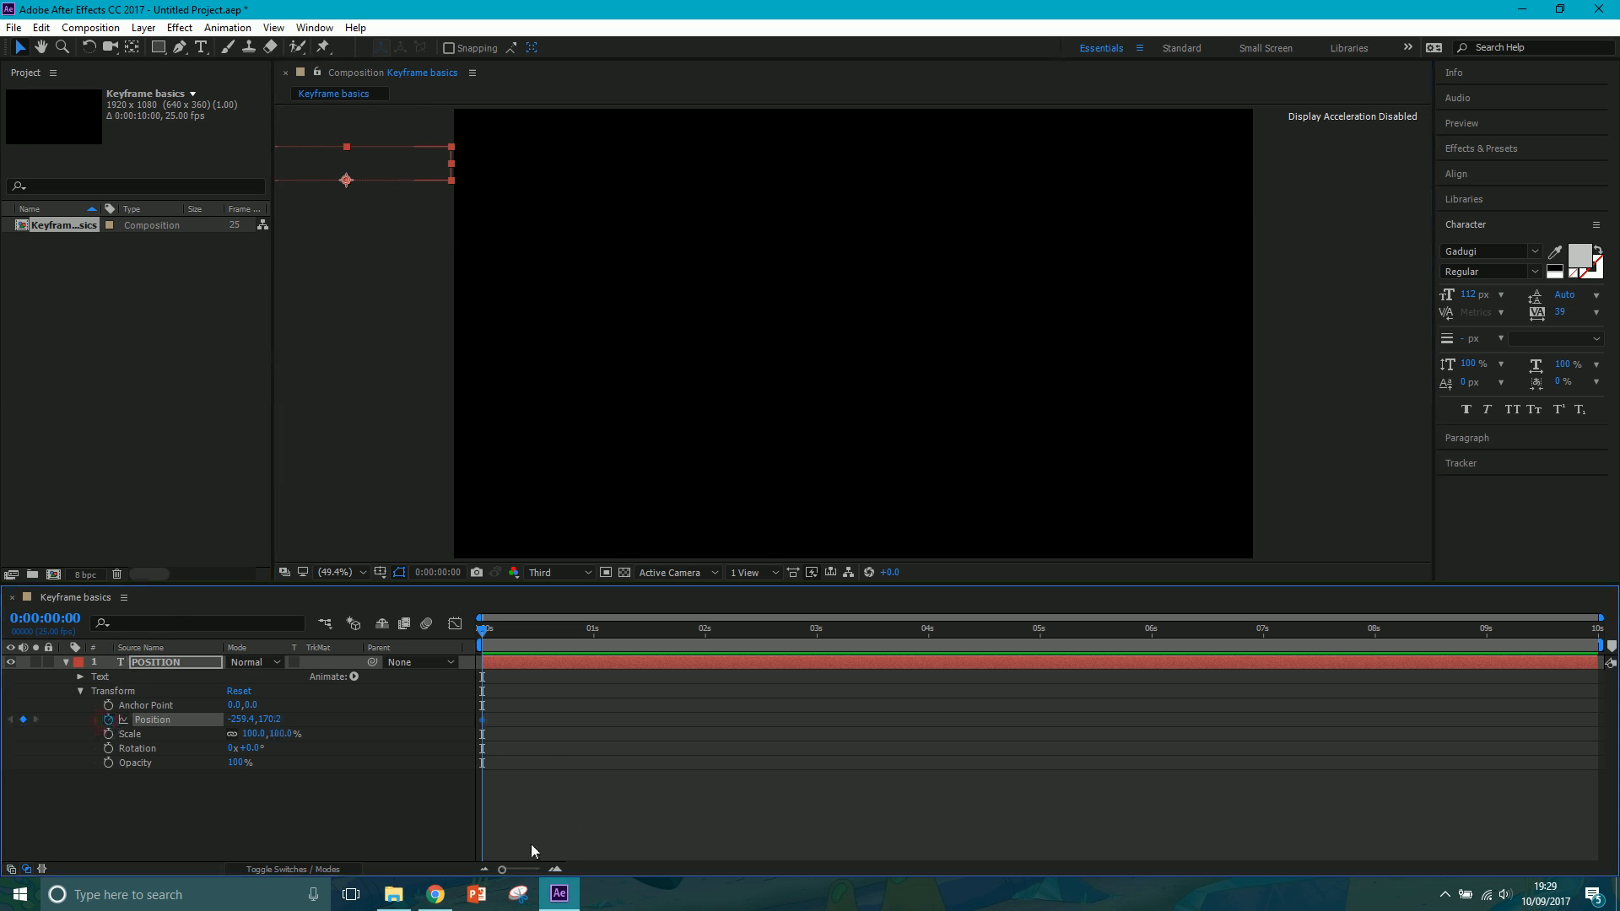
# - Create a Position keyframe at 0:00:02:00 with the text moved into the frame at about 1003, 170
pyautogui.moveTo(502, 869); pyautogui.dragTo(510, 869)
pyautogui.click(523, 817)
pyautogui.moveTo(489, 631); pyautogui.dragTo(499, 631)
pyautogui.click(483, 720)
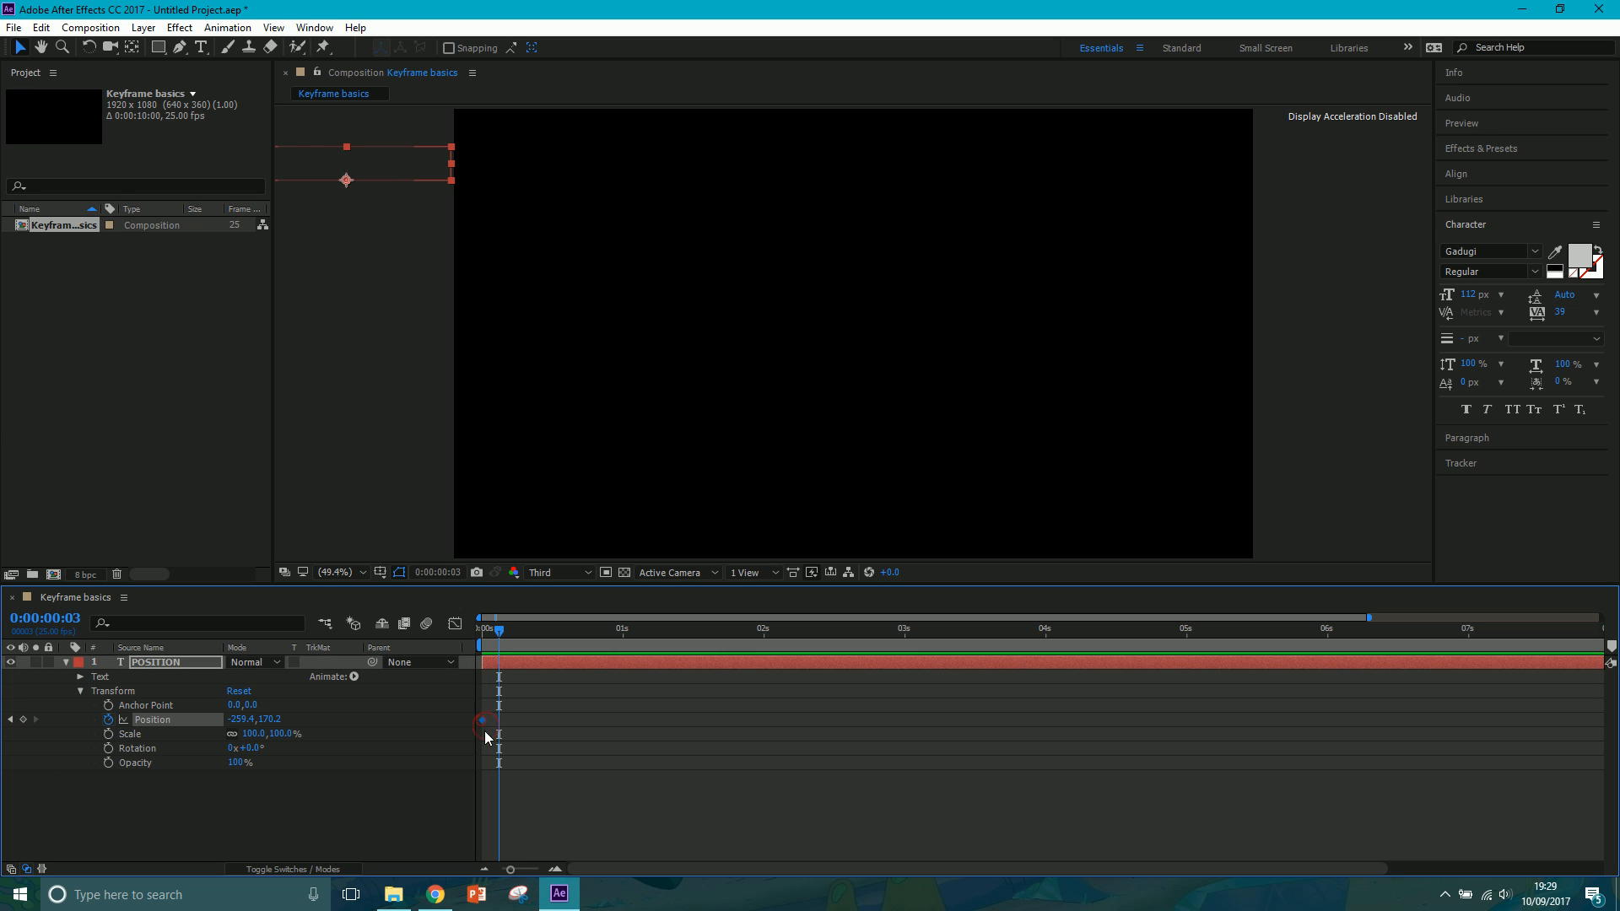
pyautogui.moveTo(501, 631); pyautogui.dragTo(464, 663)
pyautogui.moveTo(490, 645); pyautogui.dragTo(765, 636)
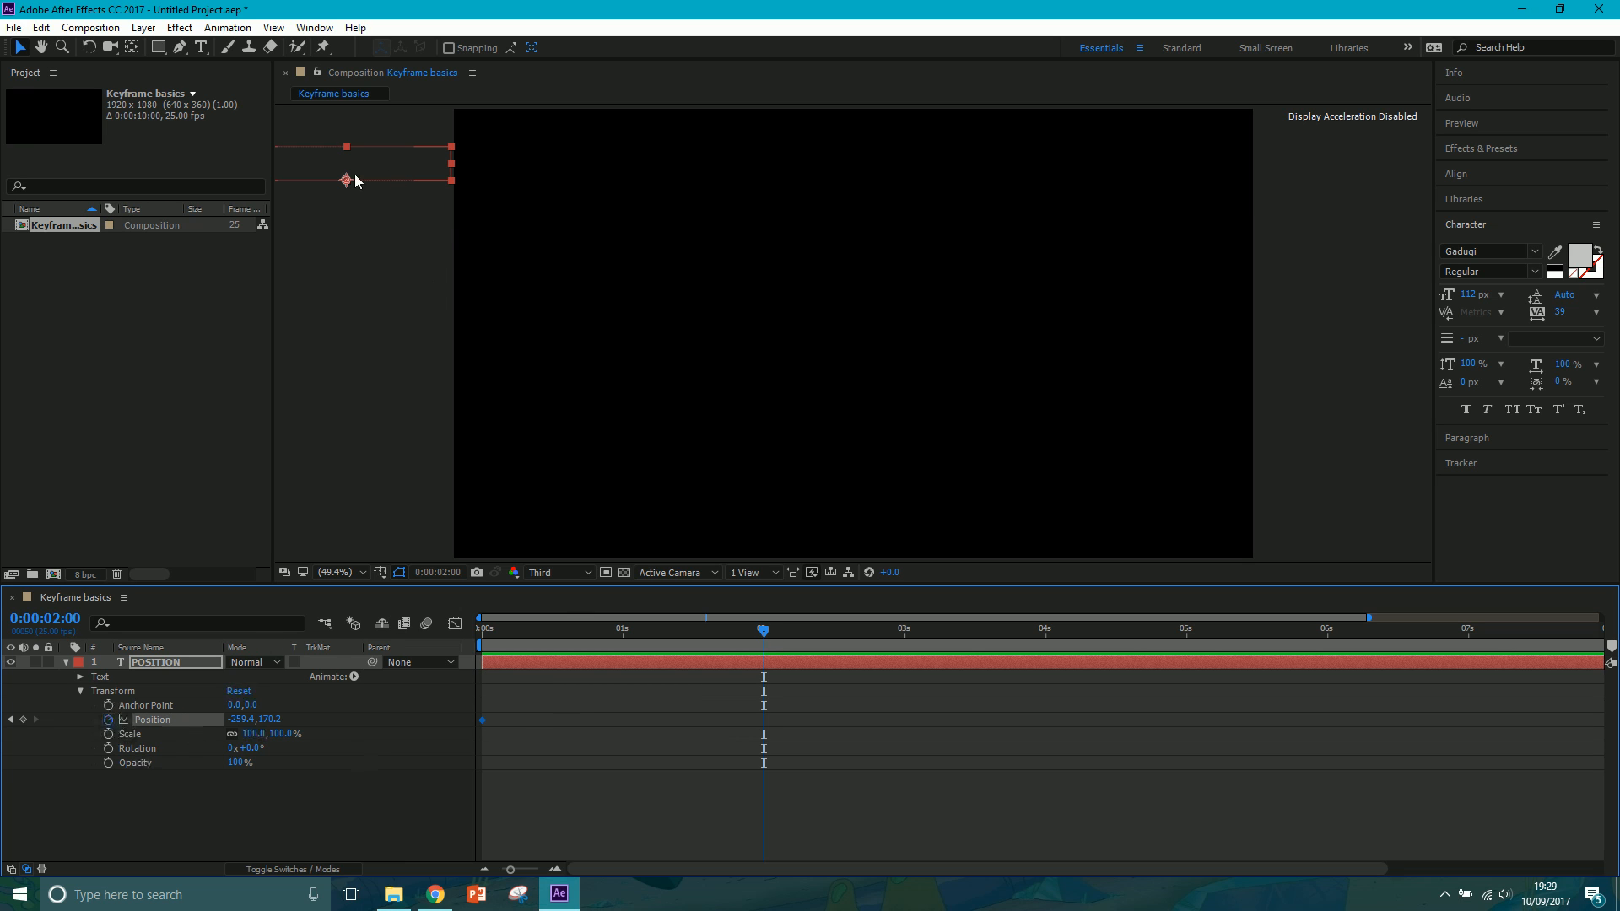
pyautogui.moveTo(359, 177); pyautogui.dragTo(884, 209)
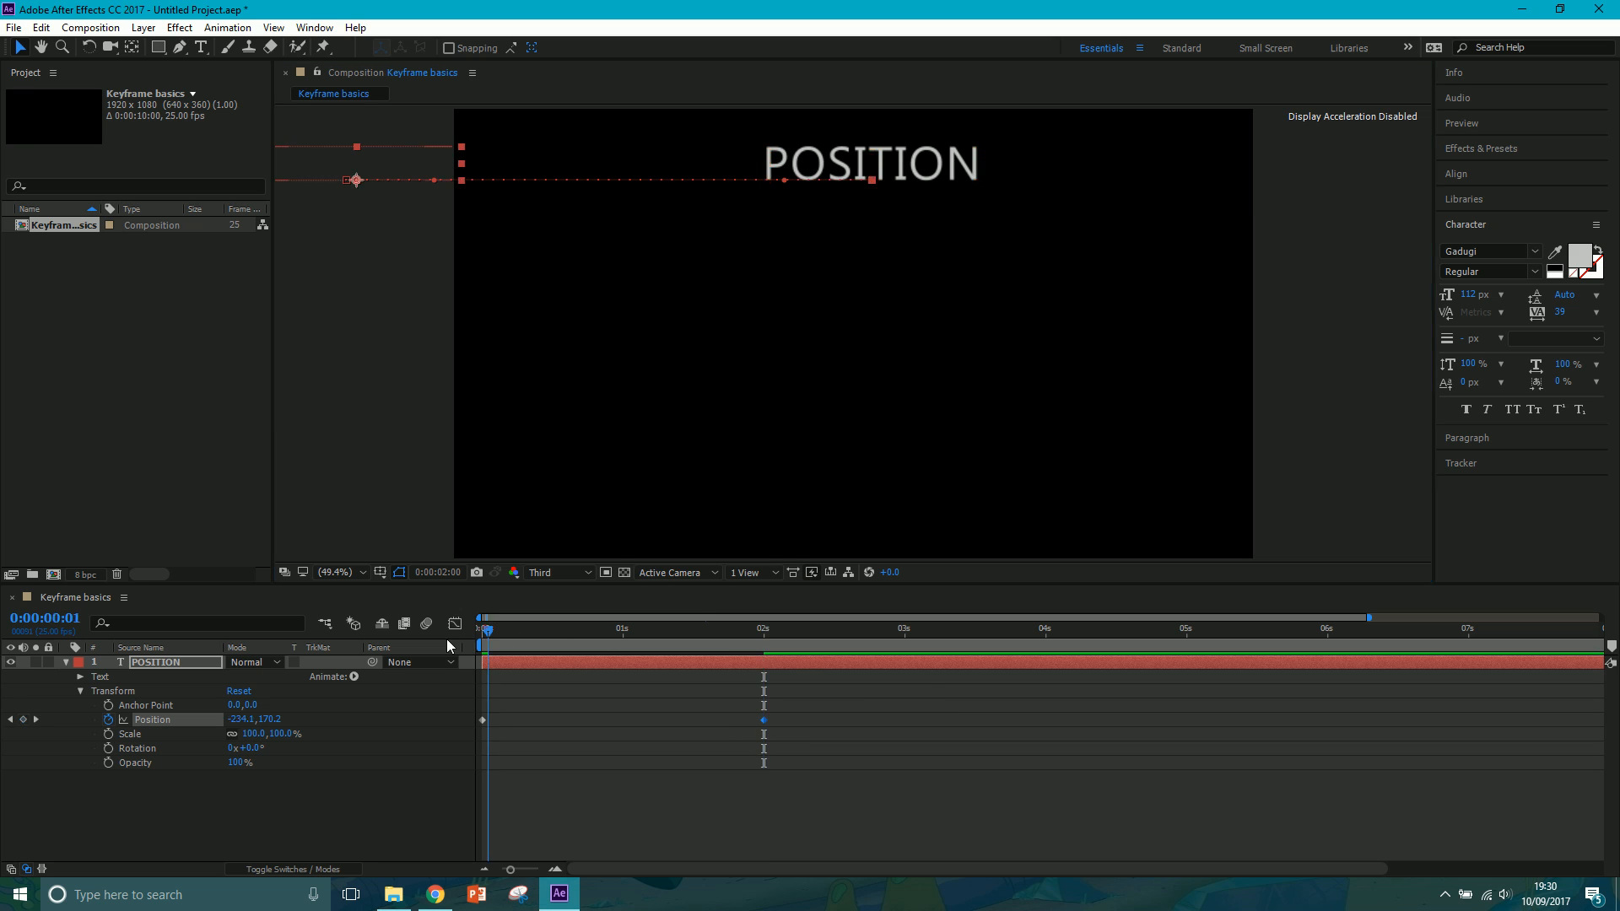
# - Review the slide-in between the two keyframes and shift the text at 0:00:02:00 further right to about 1098, 170
pyautogui.click(485, 633)
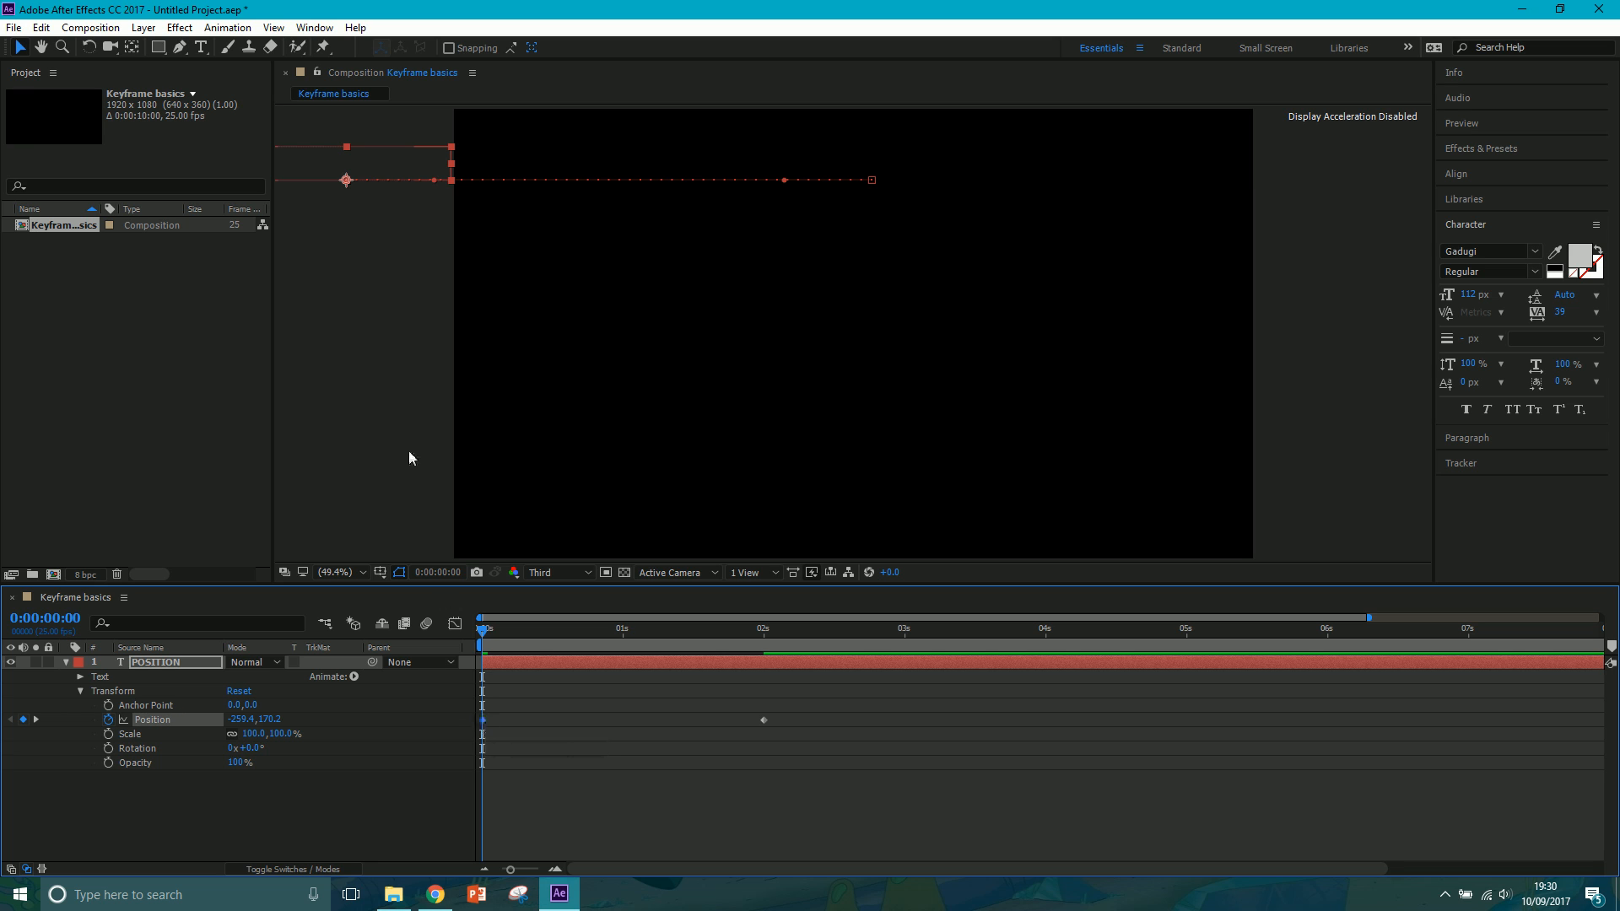
pyautogui.click(764, 635)
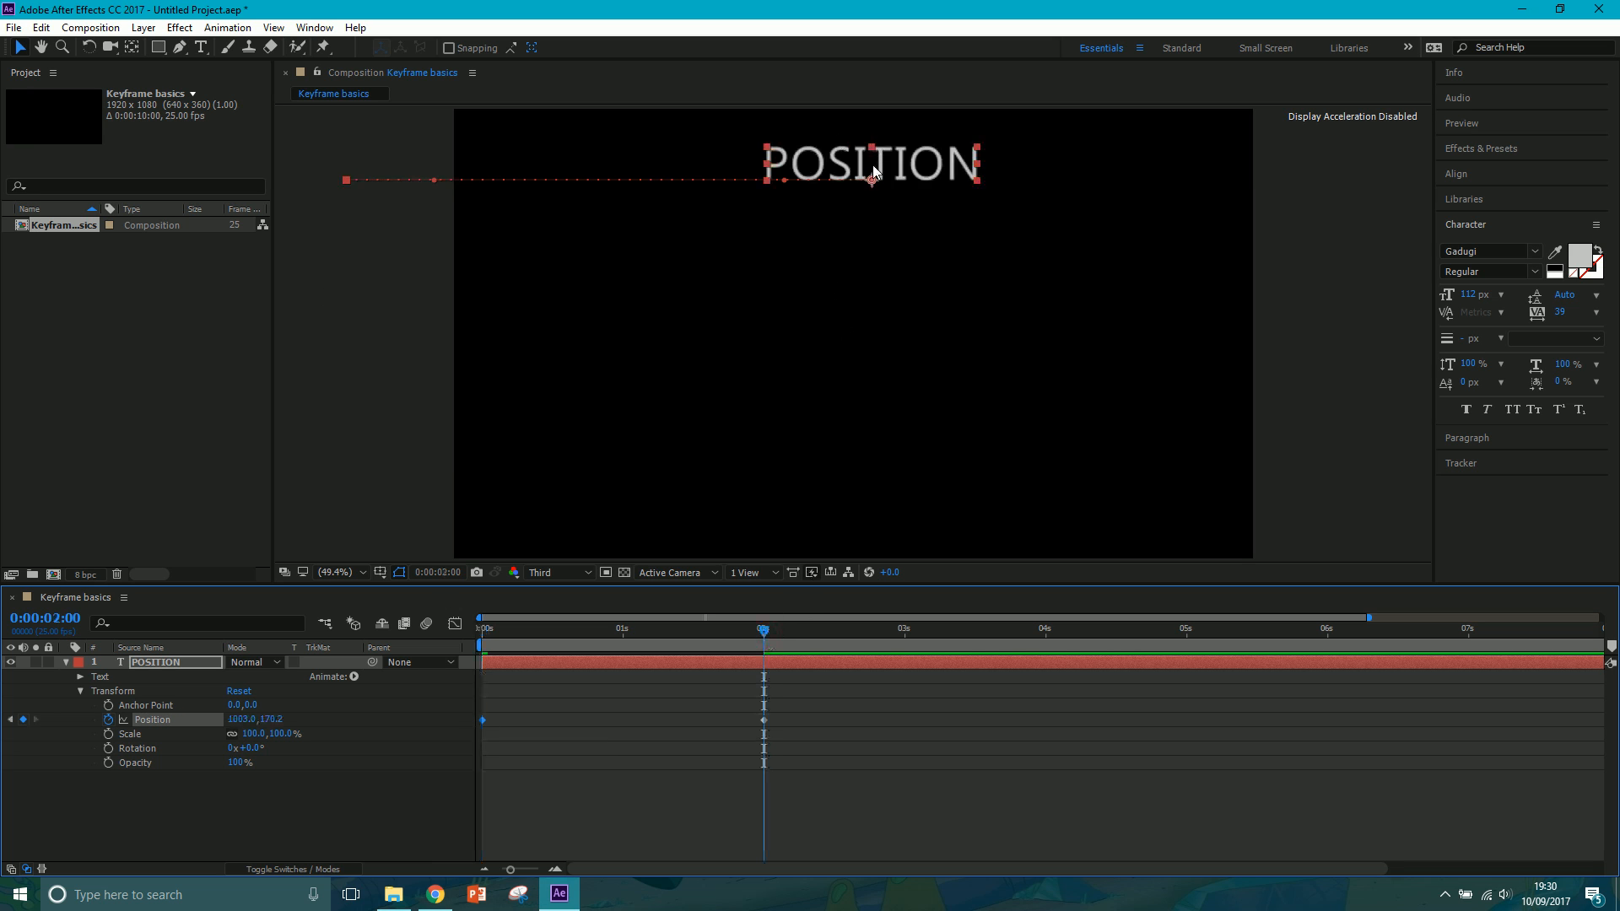
pyautogui.moveTo(762, 631); pyautogui.dragTo(515, 661)
pyautogui.moveTo(628, 650); pyautogui.dragTo(764, 635)
pyautogui.moveTo(882, 174); pyautogui.dragTo(923, 180)
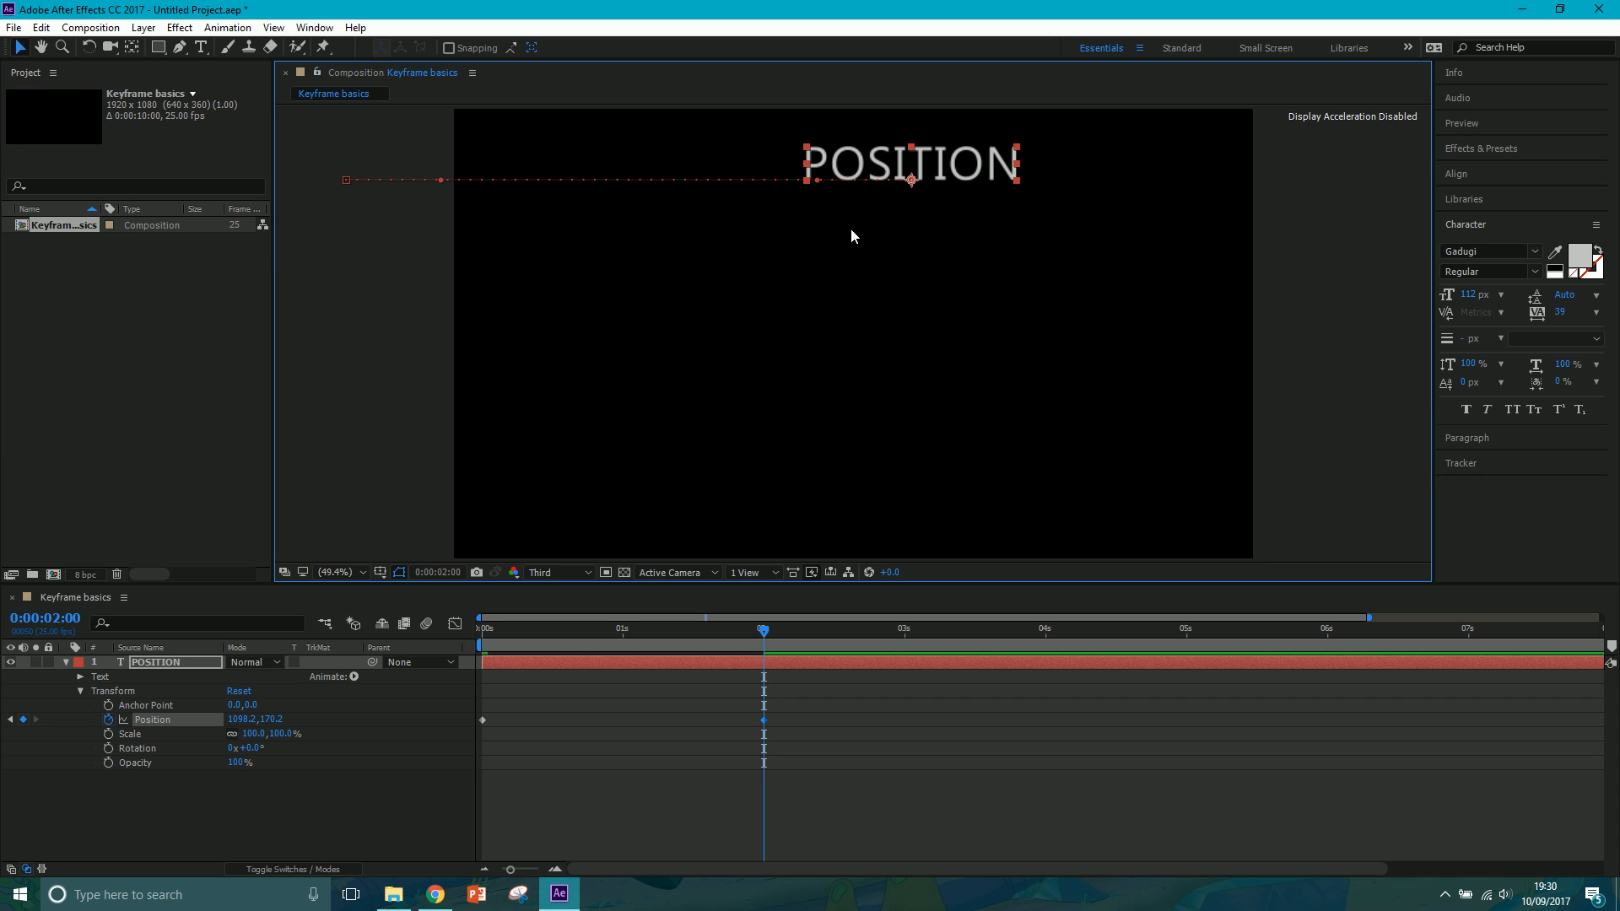
# - Add a third Position keyframe at 0:00:02:05 with the text pulled back left to about 1025, 170
pyautogui.press('pagedown')
pyautogui.press('pageup')
pyautogui.press('pagedown')
pyautogui.press('pagedown')
pyautogui.press('pagedown')
pyautogui.press('pagedown')
pyautogui.press('pagedown')
pyautogui.press('pagedown')
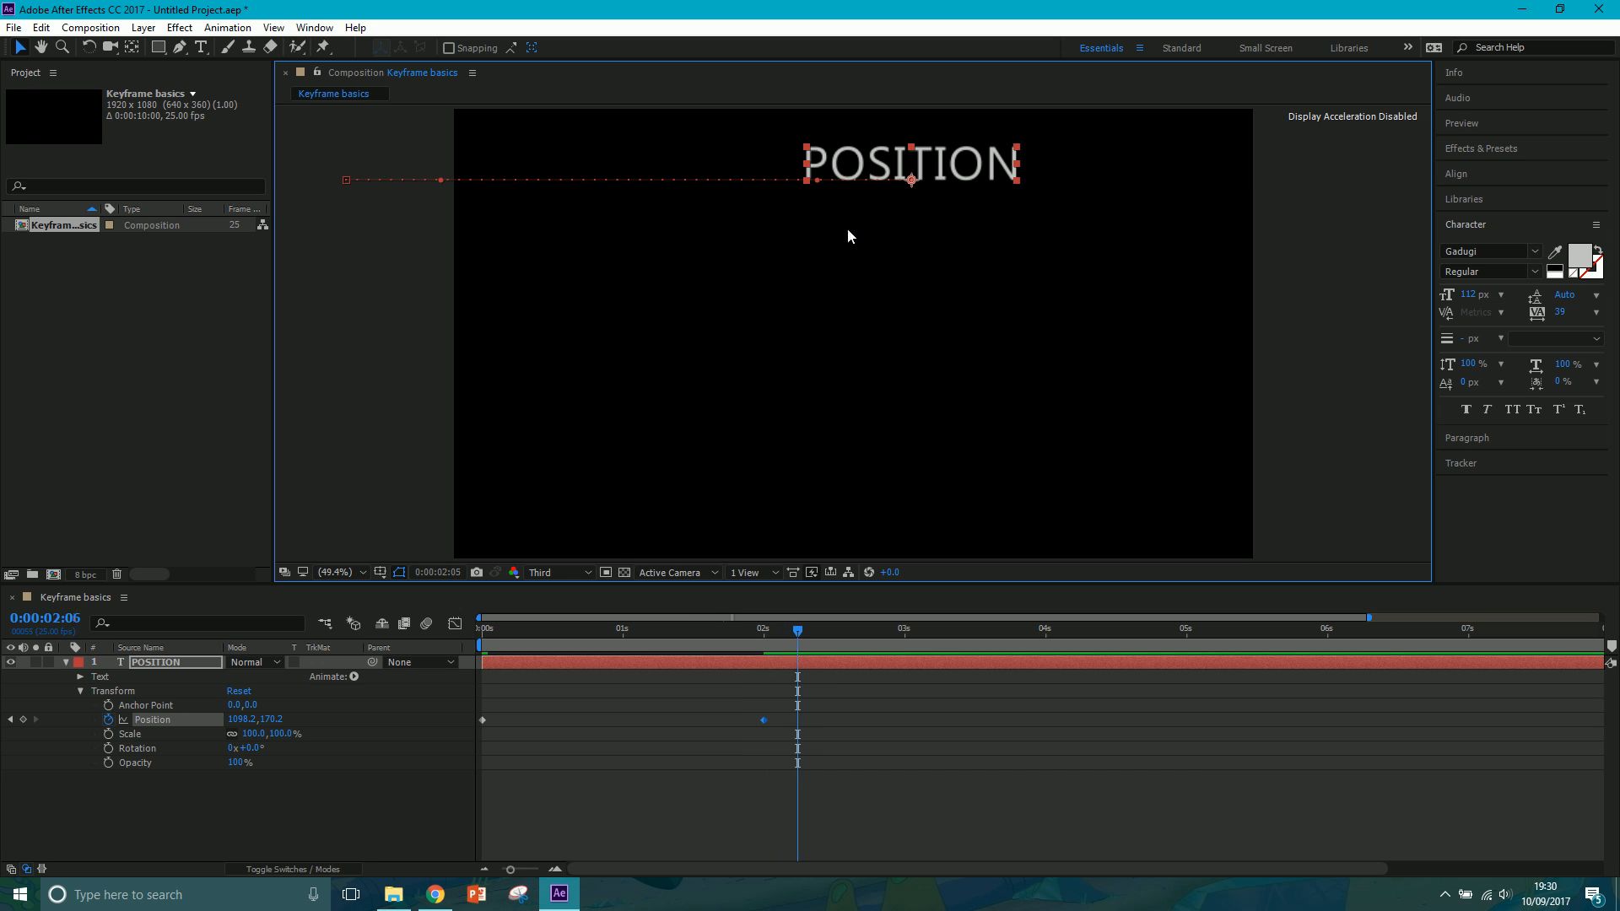
pyautogui.press('Home')
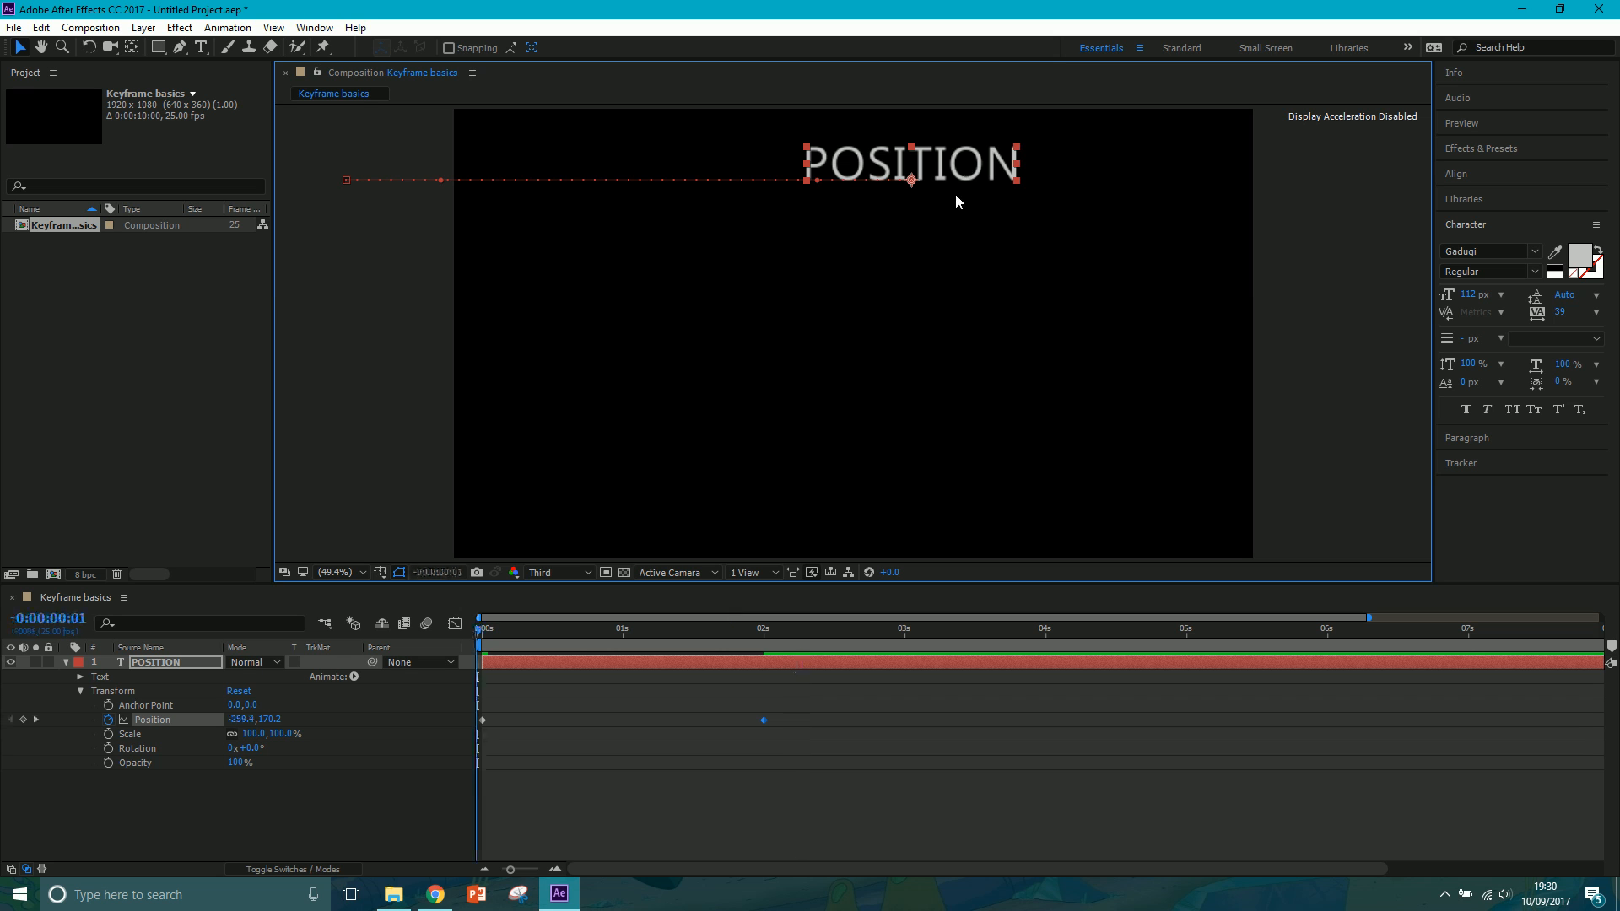
pyautogui.press('pageup')
pyautogui.click(792, 632)
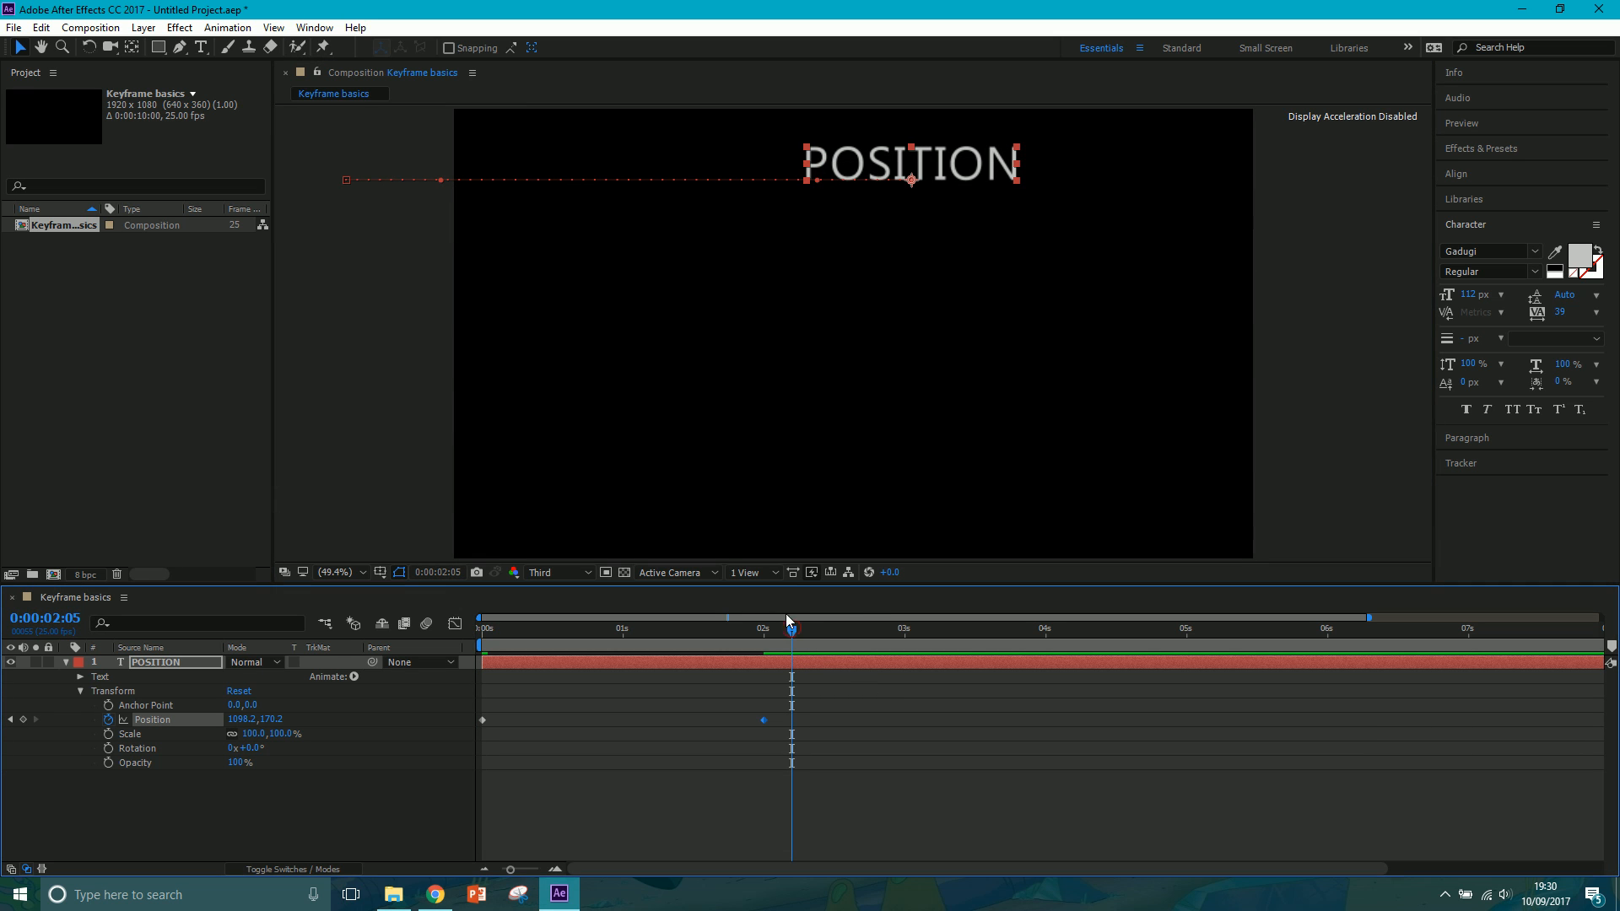
pyautogui.moveTo(938, 162); pyautogui.dragTo(907, 163)
pyautogui.moveTo(792, 631)
pyautogui.mouseDown()
pyautogui.moveTo(482, 631)
pyautogui.moveTo(795, 656)
pyautogui.mouseUp()
pyautogui.moveTo(832, 738)
pyautogui.mouseDown()
pyautogui.moveTo(742, 707)
pyautogui.moveTo(823, 719)
pyautogui.mouseUp()
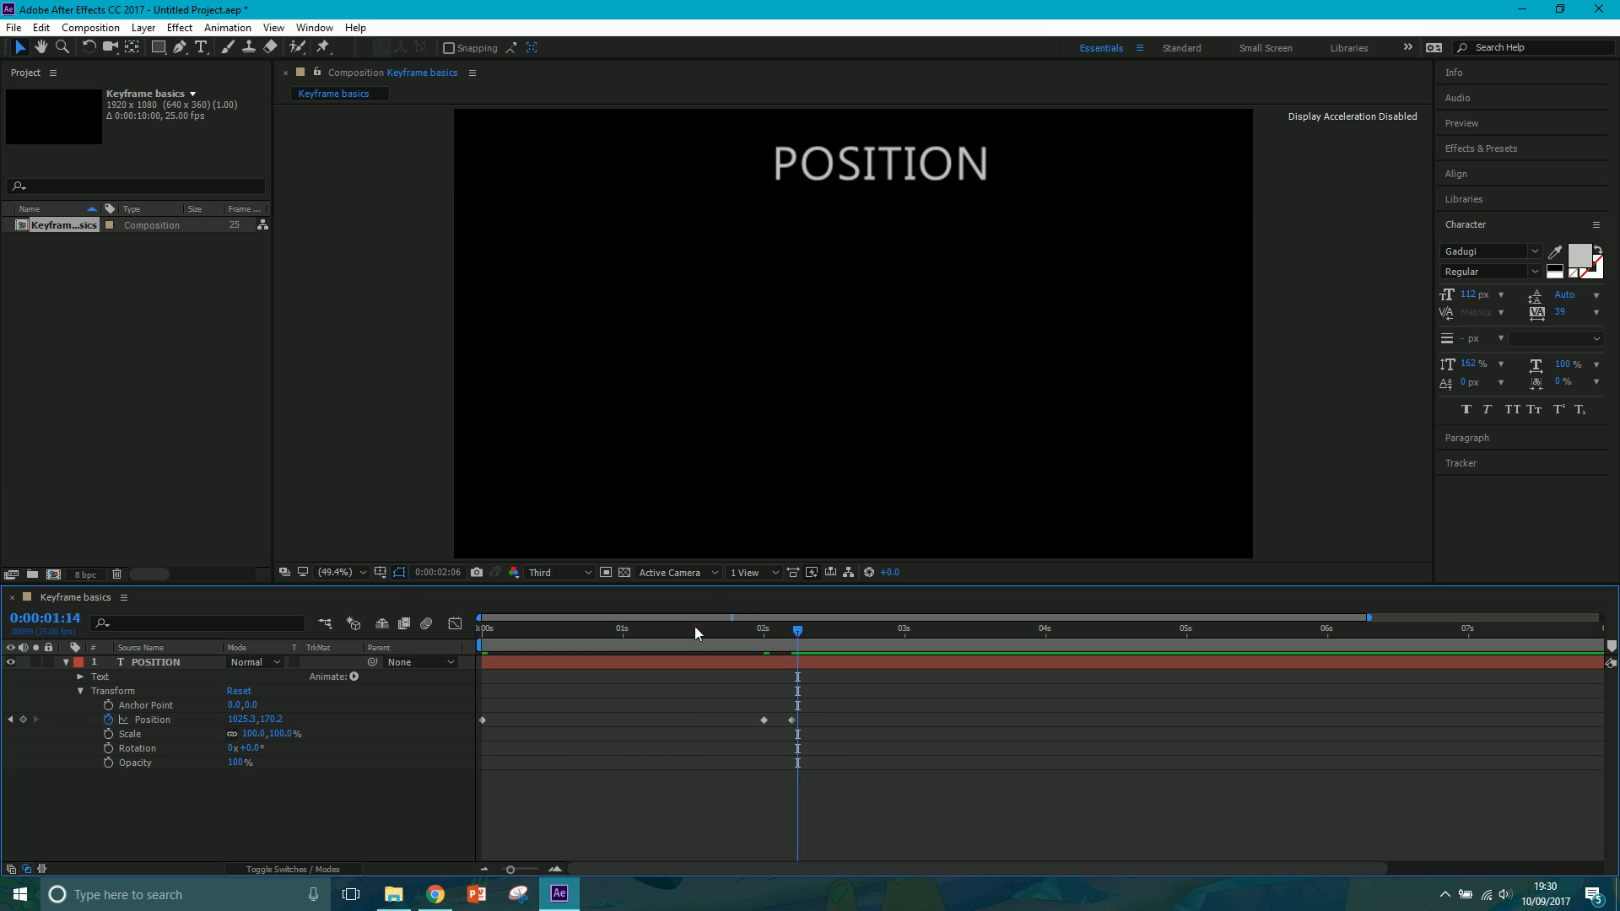
# - Play the POSITION text animation from the start to check the slide-in and its overshoot
pyautogui.moveTo(711, 631); pyautogui.dragTo(439, 650)
pyautogui.press('space')
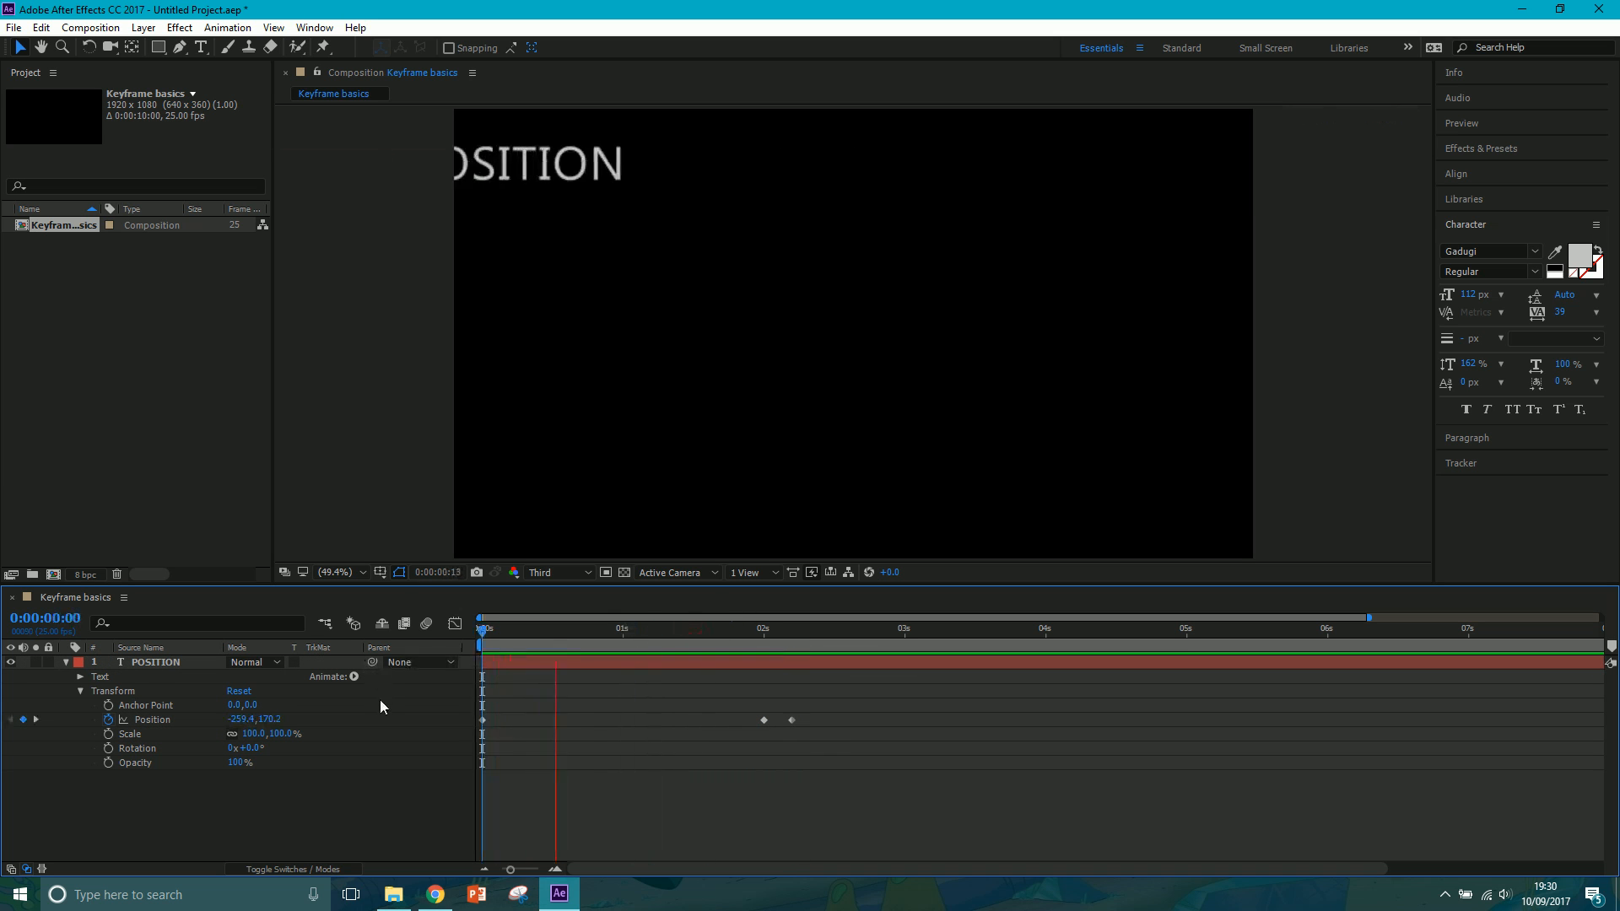
pyautogui.press('space')
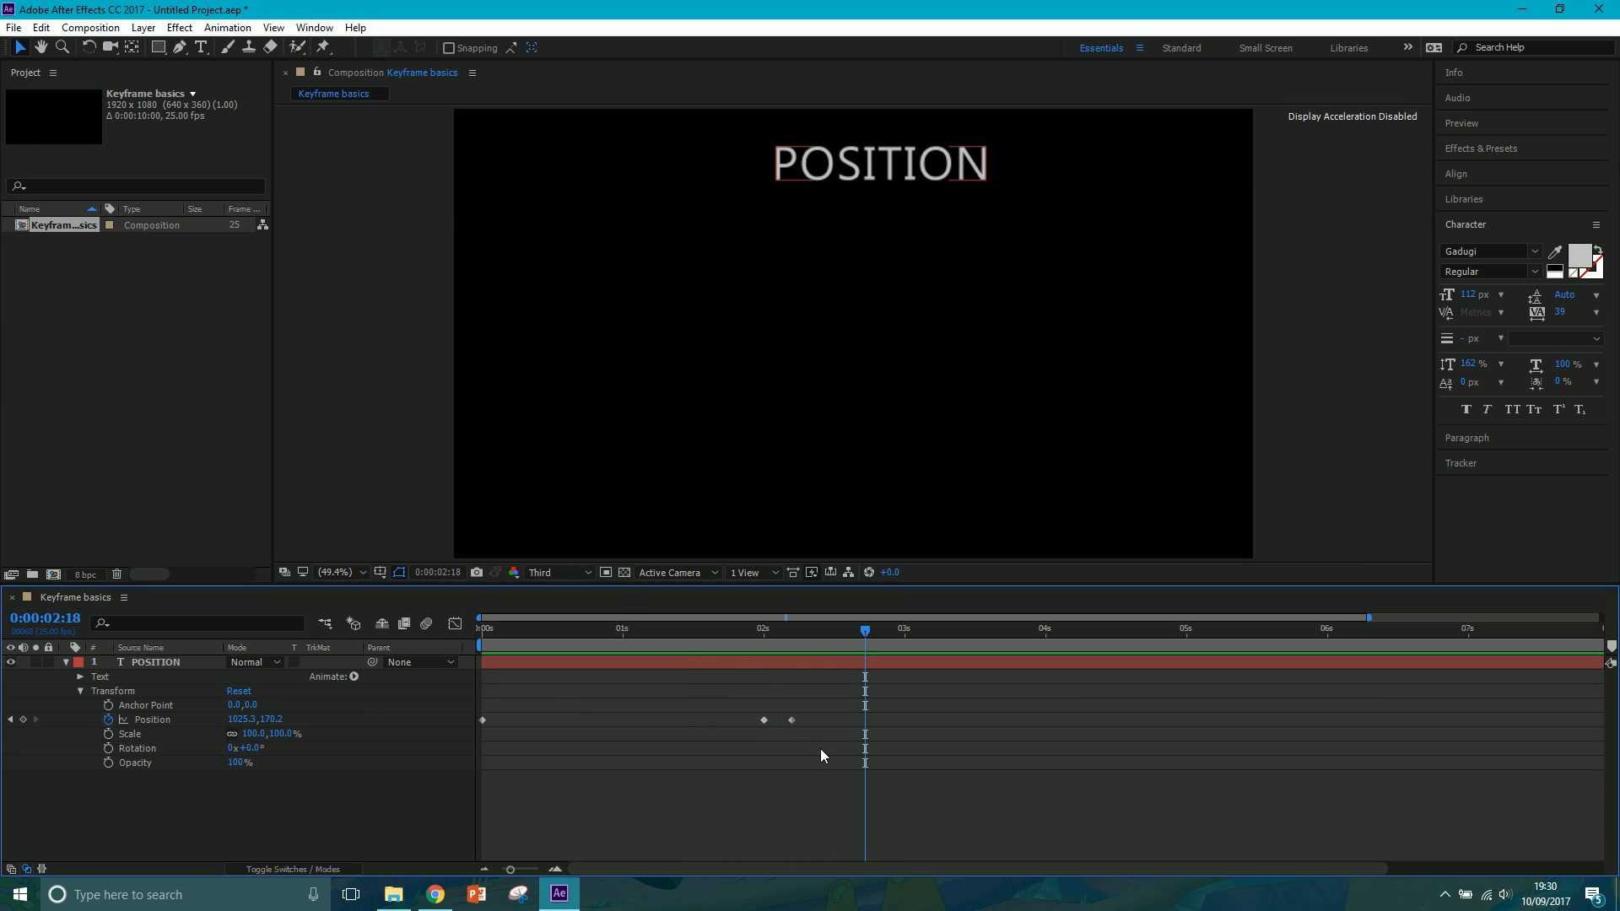
pyautogui.moveTo(818, 741); pyautogui.dragTo(746, 699)
pyautogui.press('space')
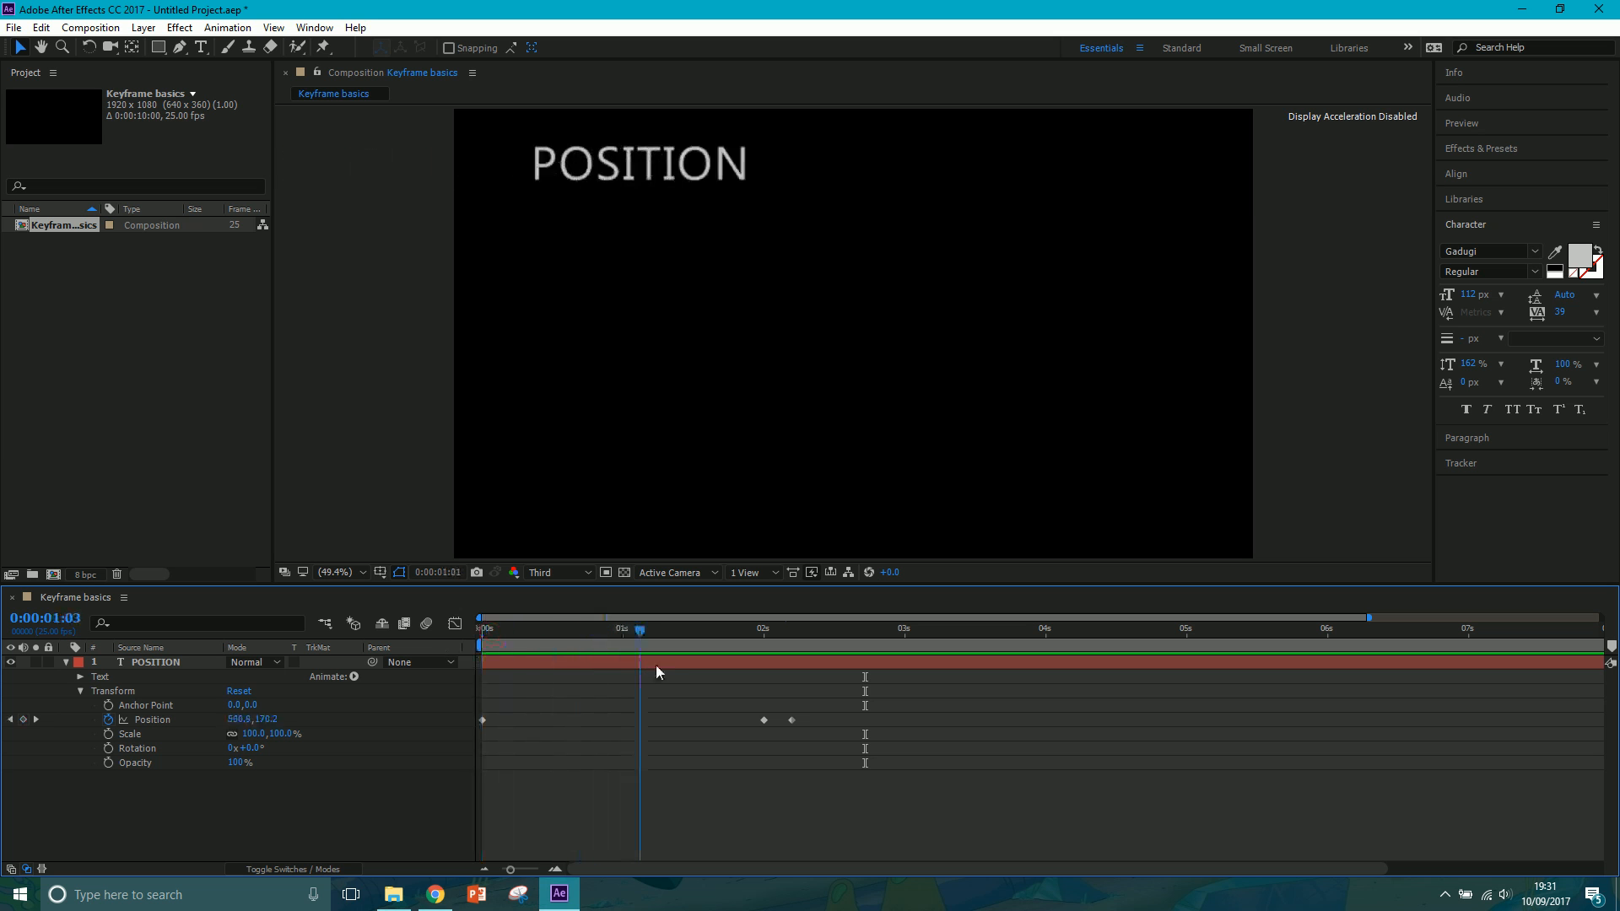
# - Retime the last two Position keyframes earlier, to 0:00:01:00 and about 0:00:01:06
pyautogui.click(764, 719)
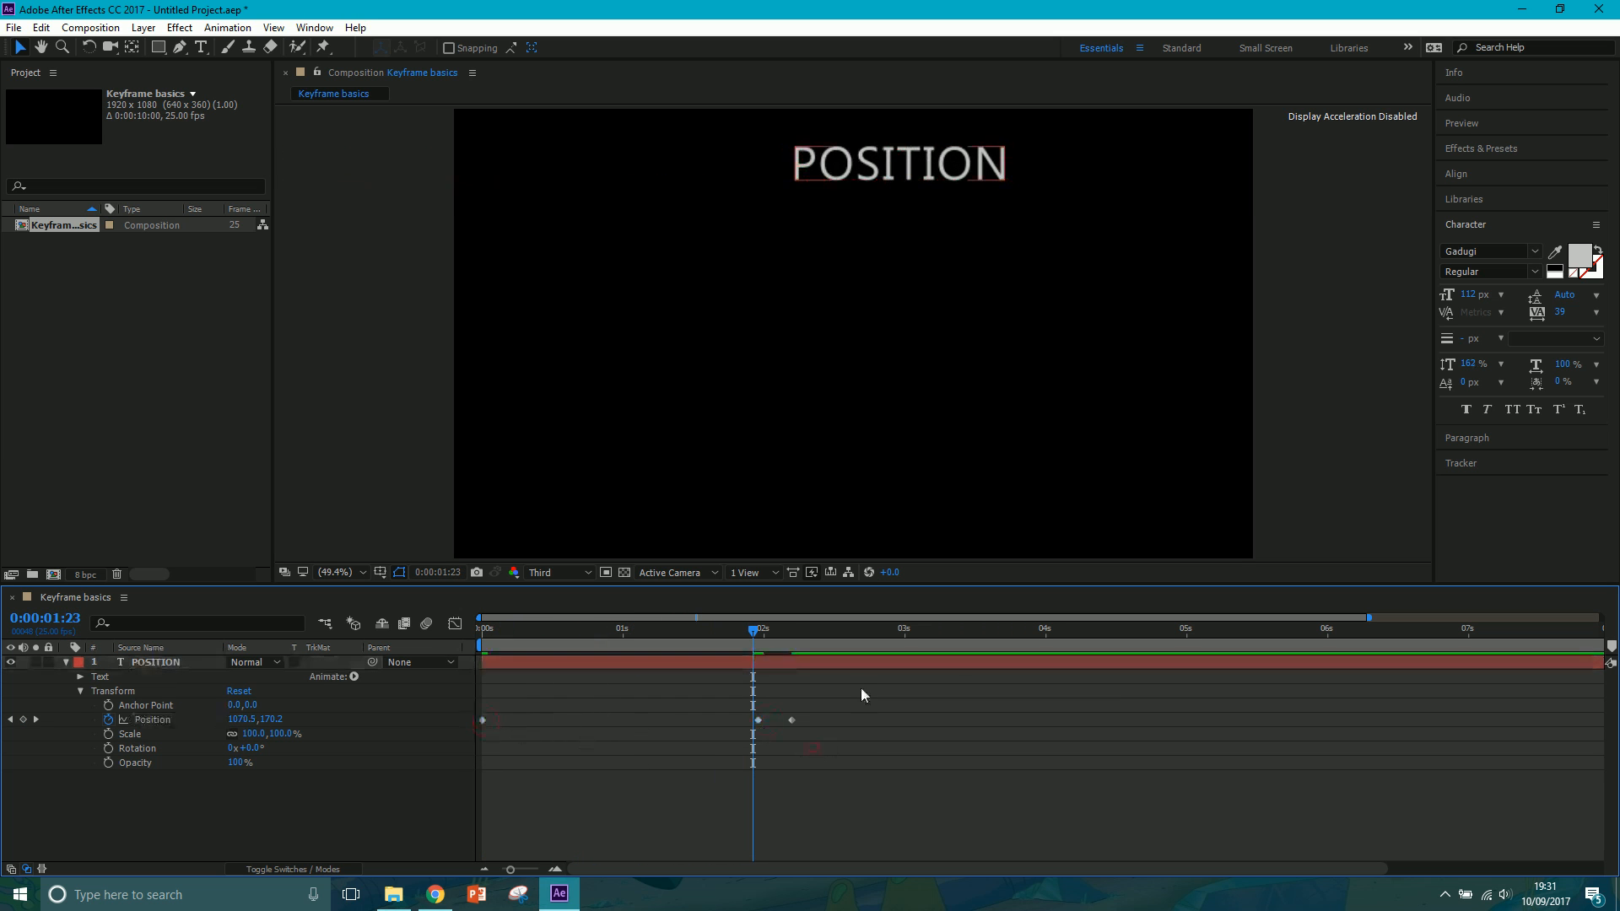
pyautogui.moveTo(860, 684); pyautogui.dragTo(689, 770)
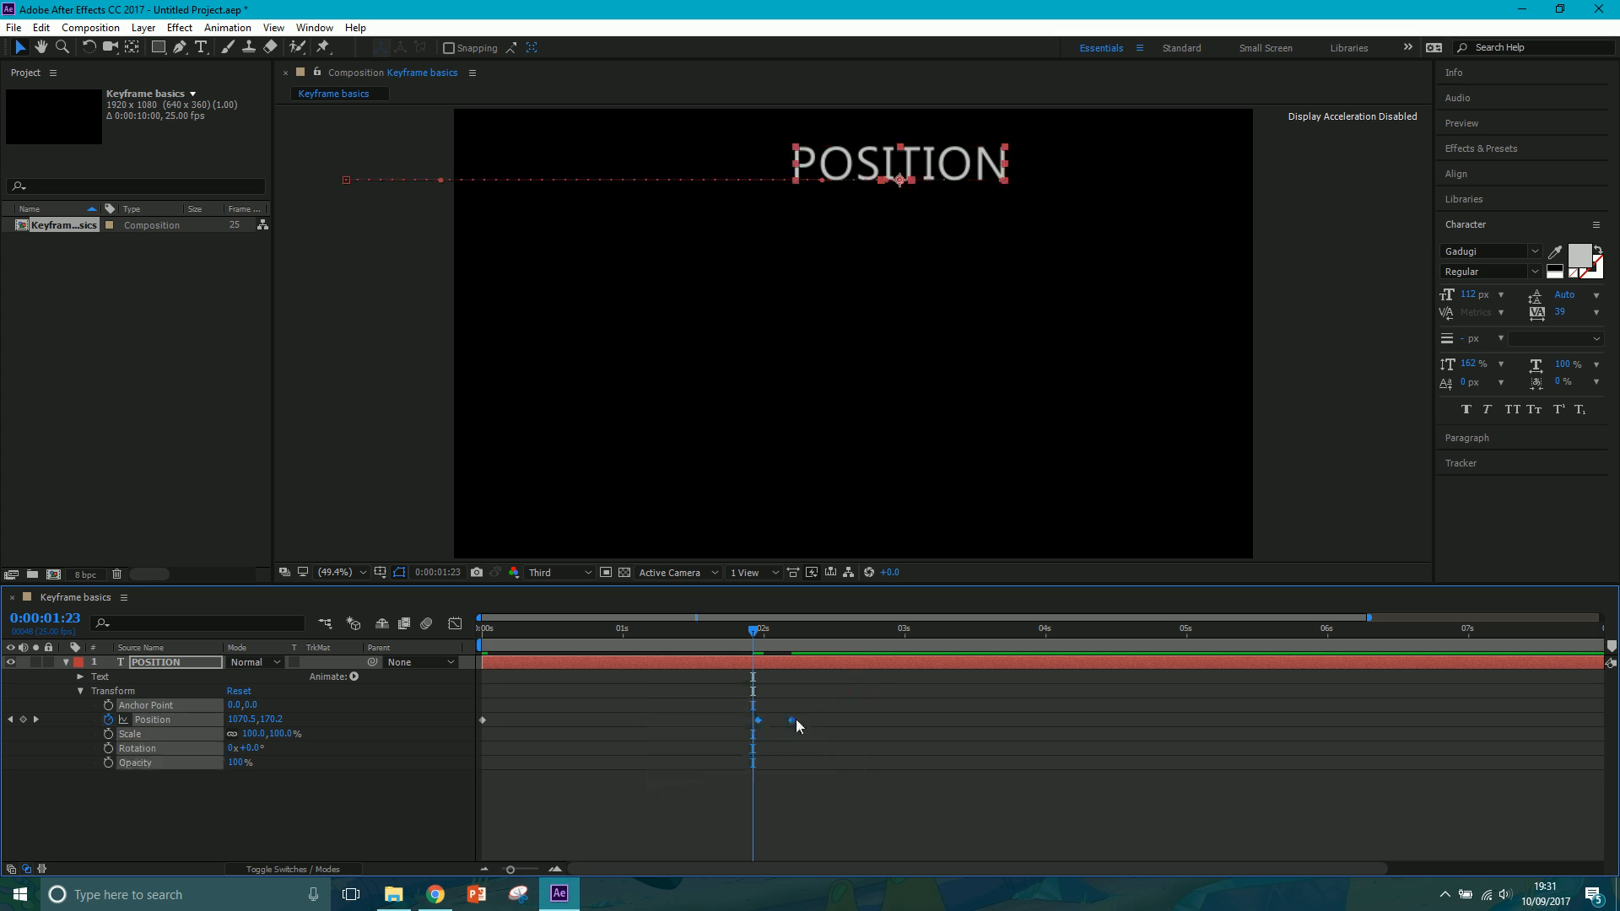
pyautogui.moveTo(793, 721); pyautogui.dragTo(659, 721)
# - Play the retimed, faster slide-in from the beginning and return the playhead to 0:00:00:00
pyautogui.moveTo(491, 646); pyautogui.dragTo(369, 678)
pyautogui.click(558, 801)
pyautogui.press('space')
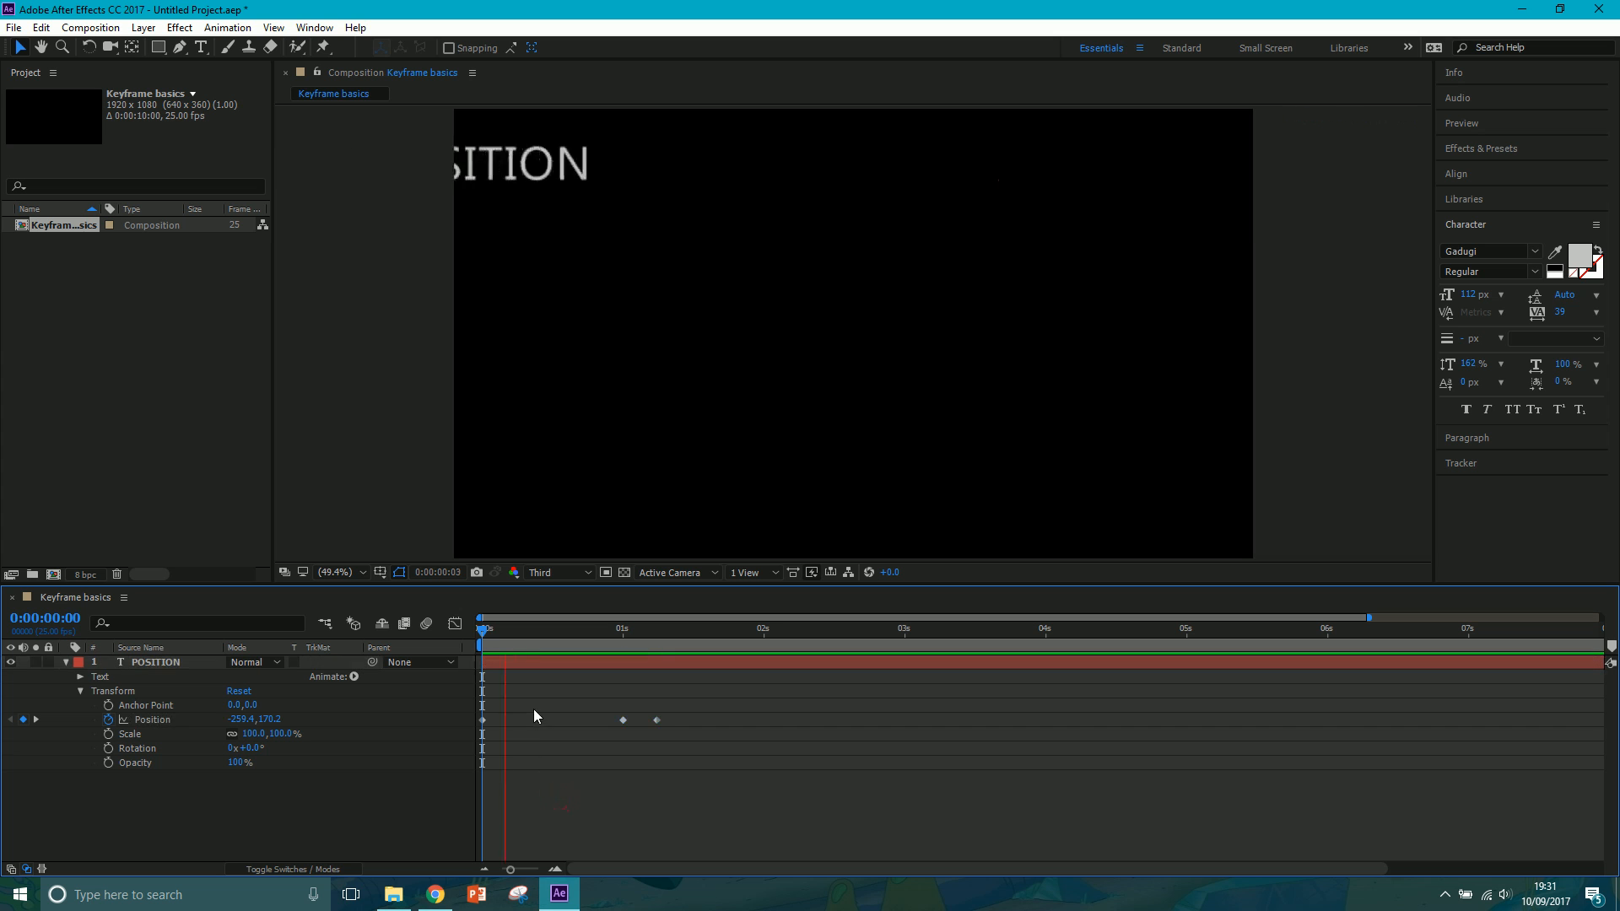
pyautogui.press('space')
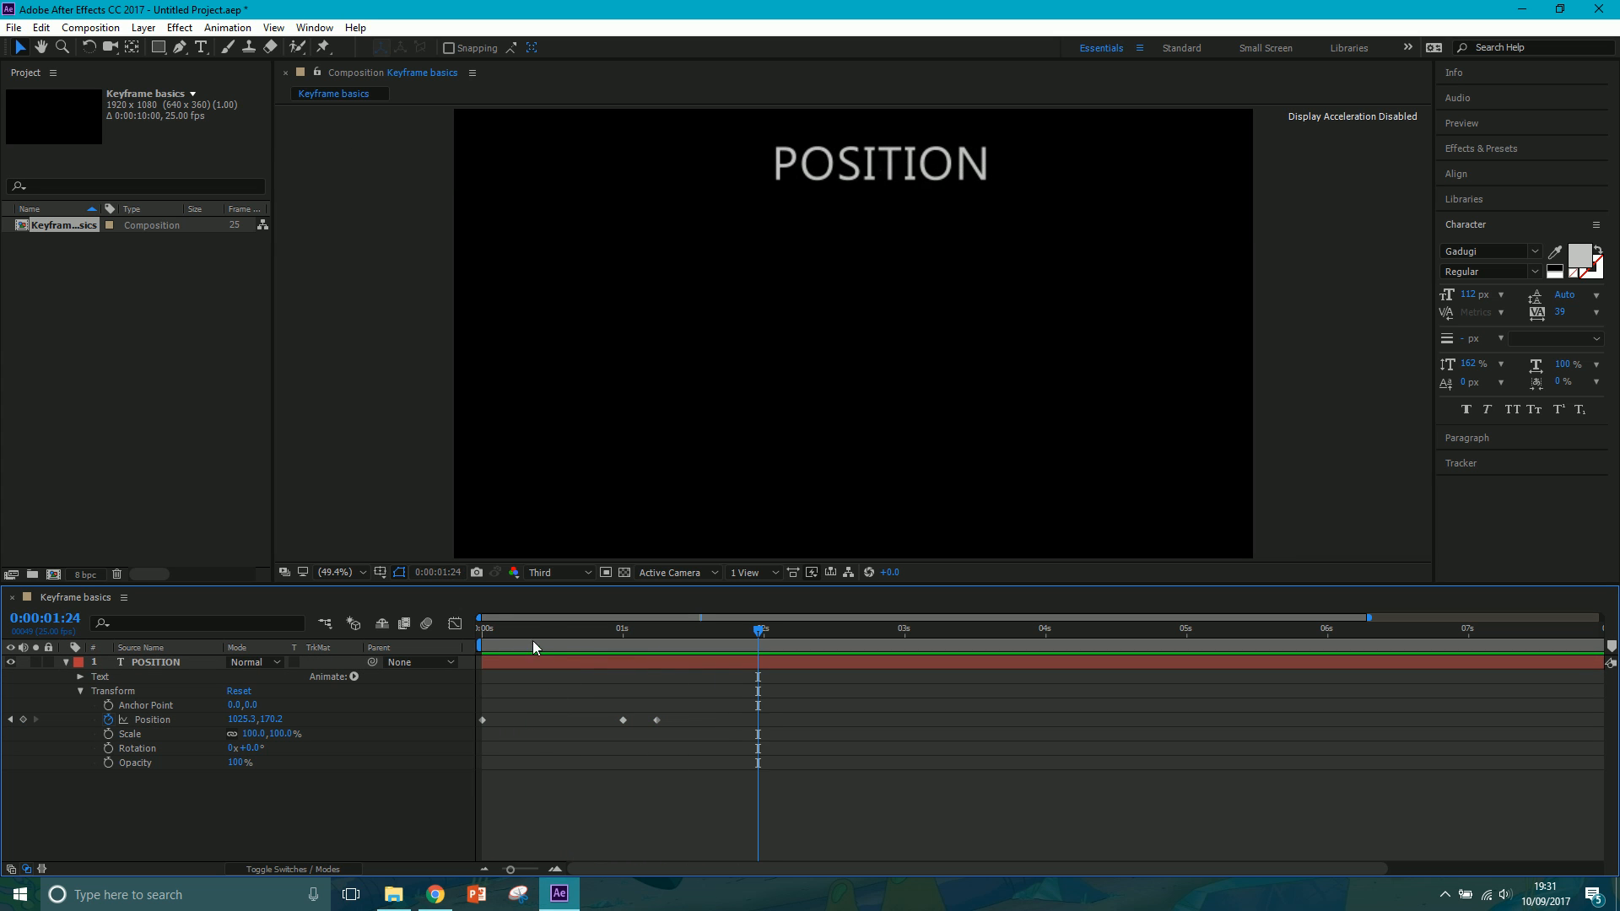
pyautogui.moveTo(530, 633); pyautogui.dragTo(454, 638)
pyautogui.press('space')
pyautogui.moveTo(489, 630); pyautogui.dragTo(456, 635)
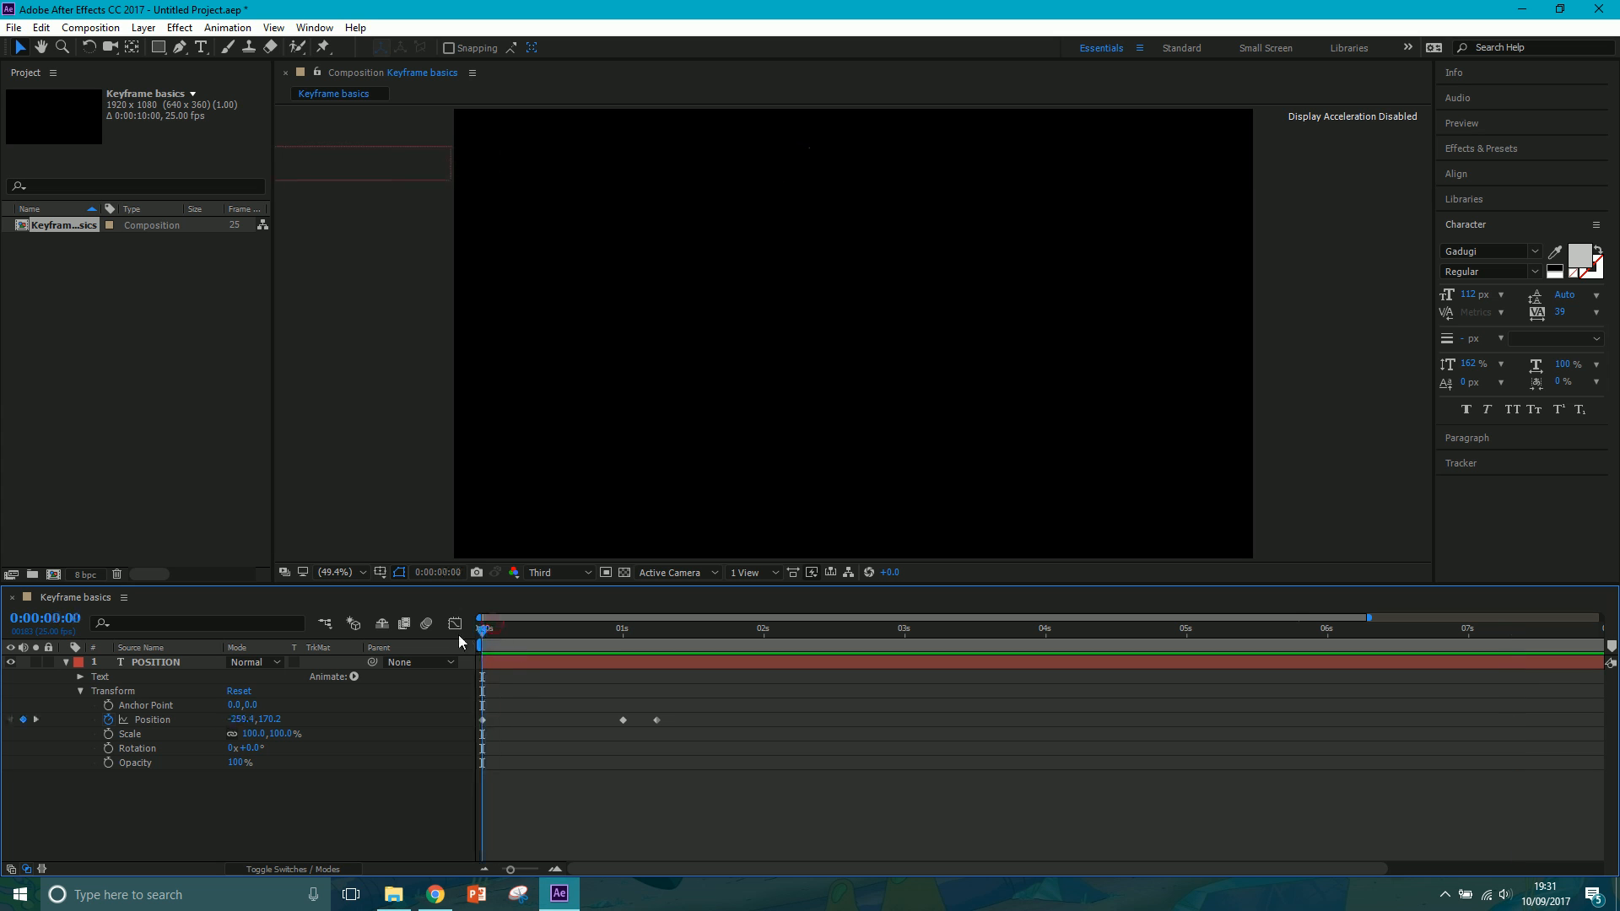
# - Preview the POSITION slide-in once more and move the playhead to 0:00:00:18
pyautogui.press('space')
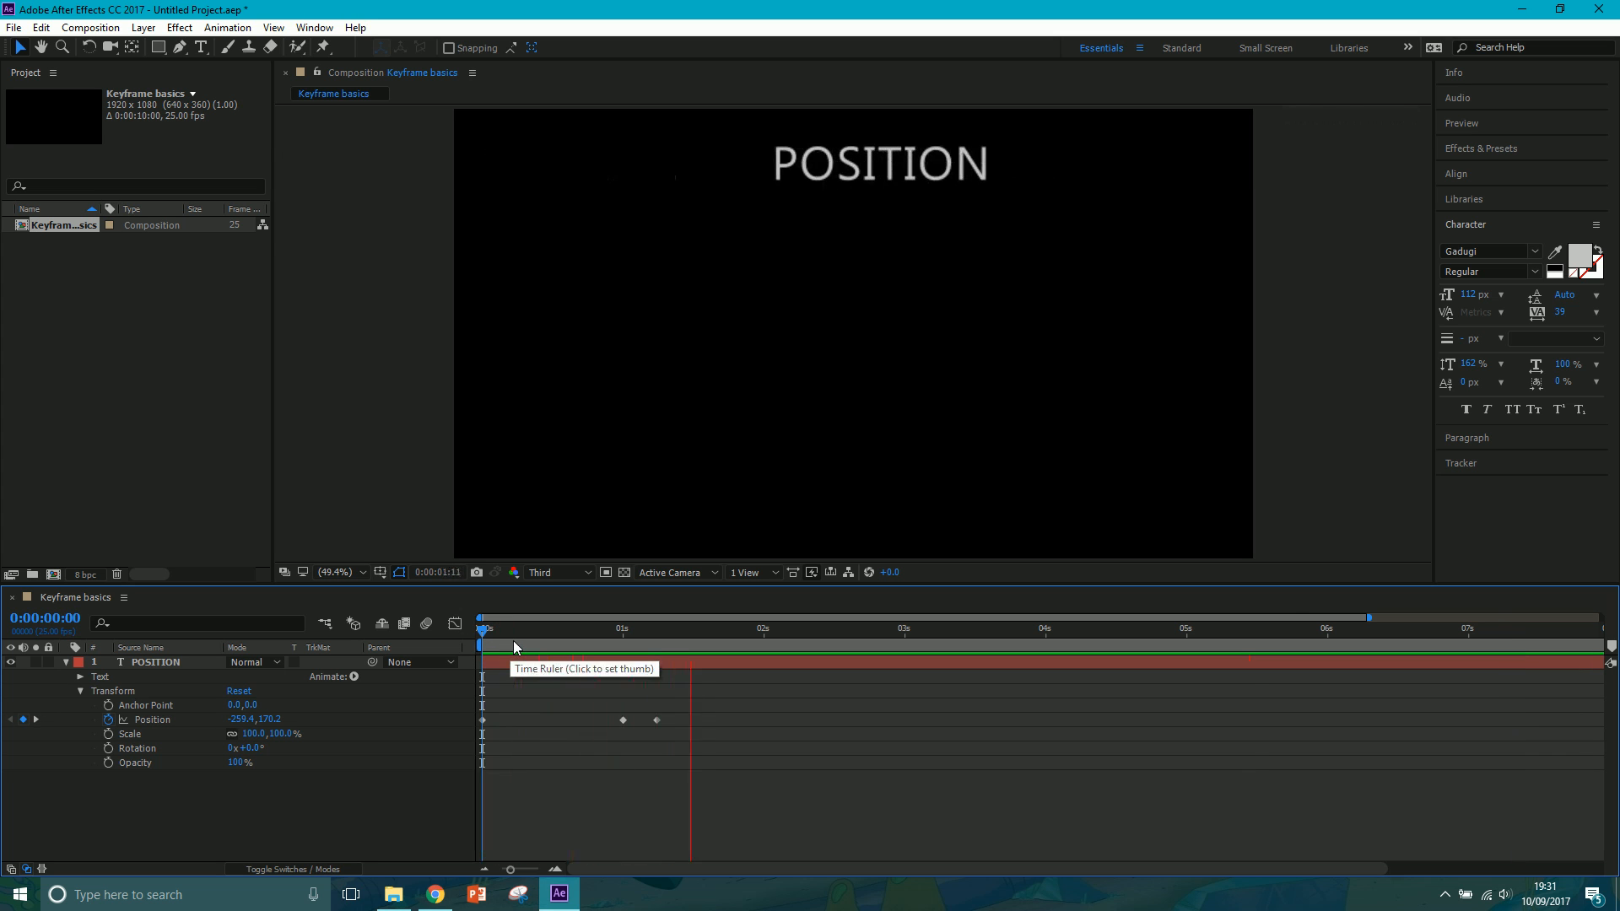
pyautogui.press('space')
pyautogui.moveTo(561, 635); pyautogui.dragTo(582, 663)
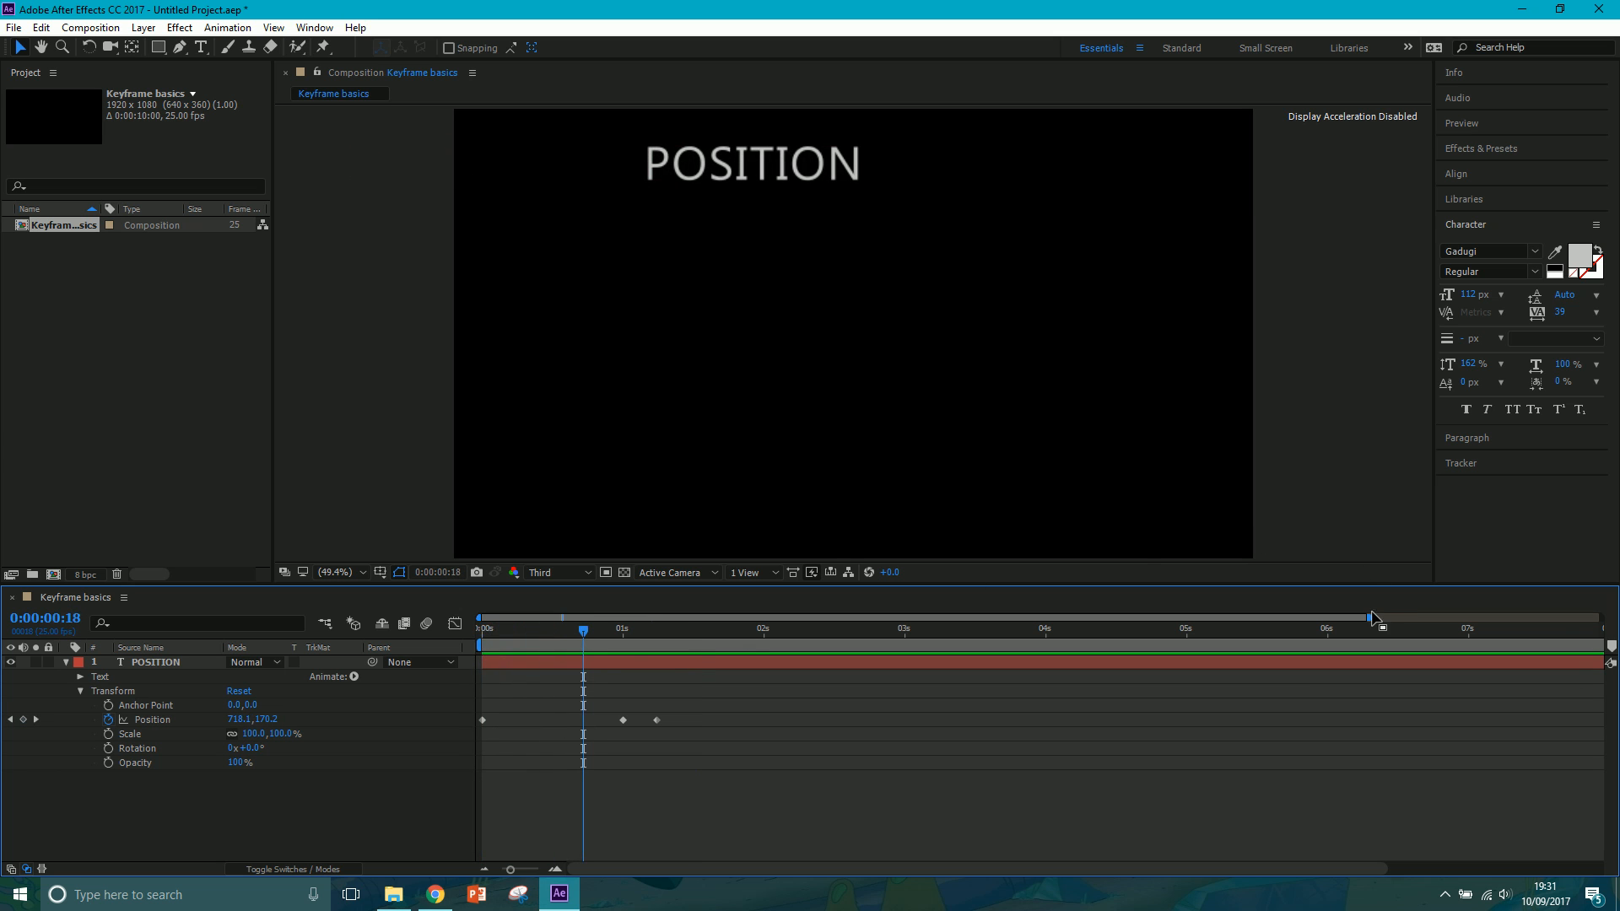
# - Show the full 10-second timeline, shorten the work area to end at about 0:00:02:07, and preview that section
pyautogui.moveTo(1370, 618); pyautogui.dragTo(1615, 599)
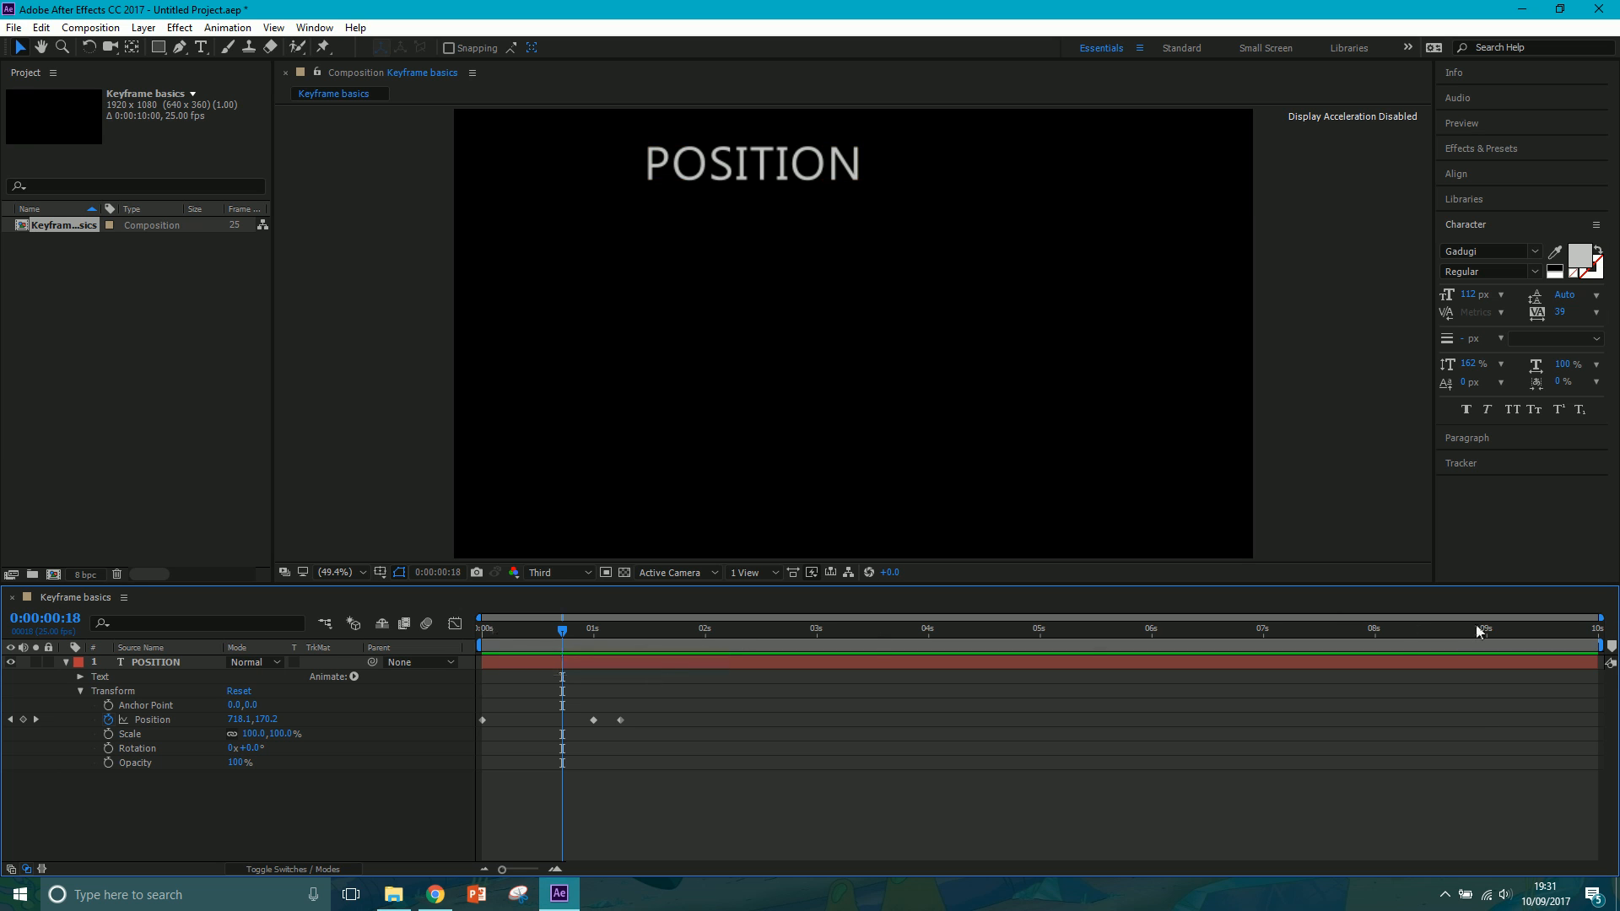
pyautogui.moveTo(1600, 645)
pyautogui.mouseDown()
pyautogui.moveTo(1396, 646)
pyautogui.moveTo(1096, 681)
pyautogui.moveTo(649, 685)
pyautogui.moveTo(750, 646)
pyautogui.mouseUp()
pyautogui.press('space')
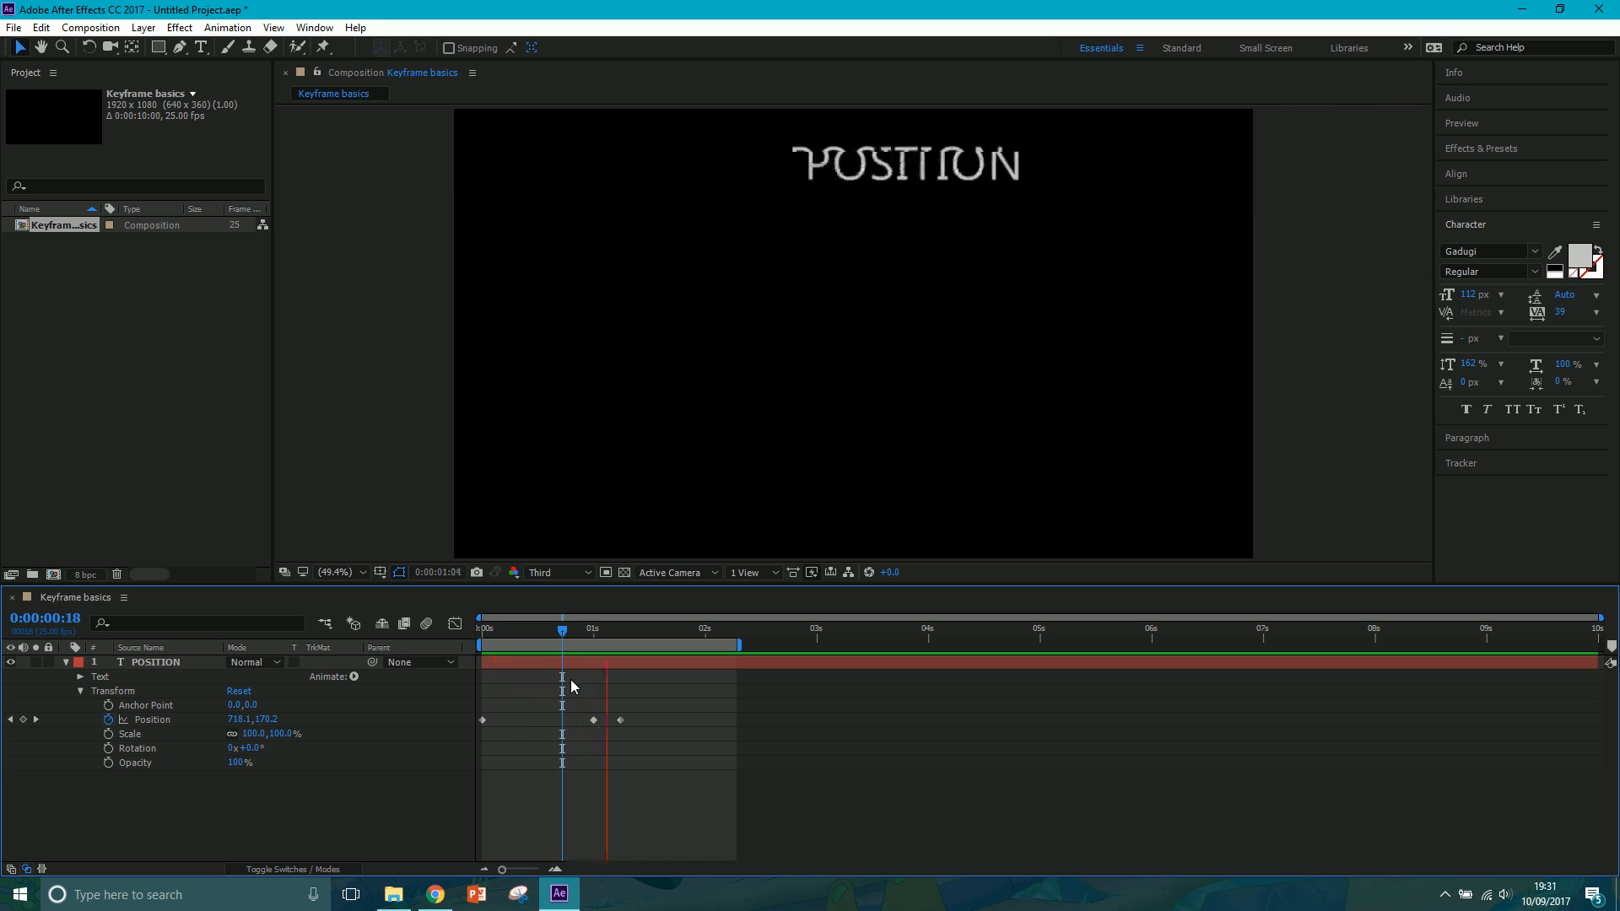
# - Move the POSITION layer's last Position keyframe slightly earlier, to about 0:00:01:04, and play the slide-in from the start
pyautogui.click(622, 721)
pyautogui.moveTo(619, 721); pyautogui.dragTo(612, 722)
pyautogui.click(592, 635)
pyautogui.moveTo(590, 635); pyautogui.dragTo(460, 644)
pyautogui.press('space')
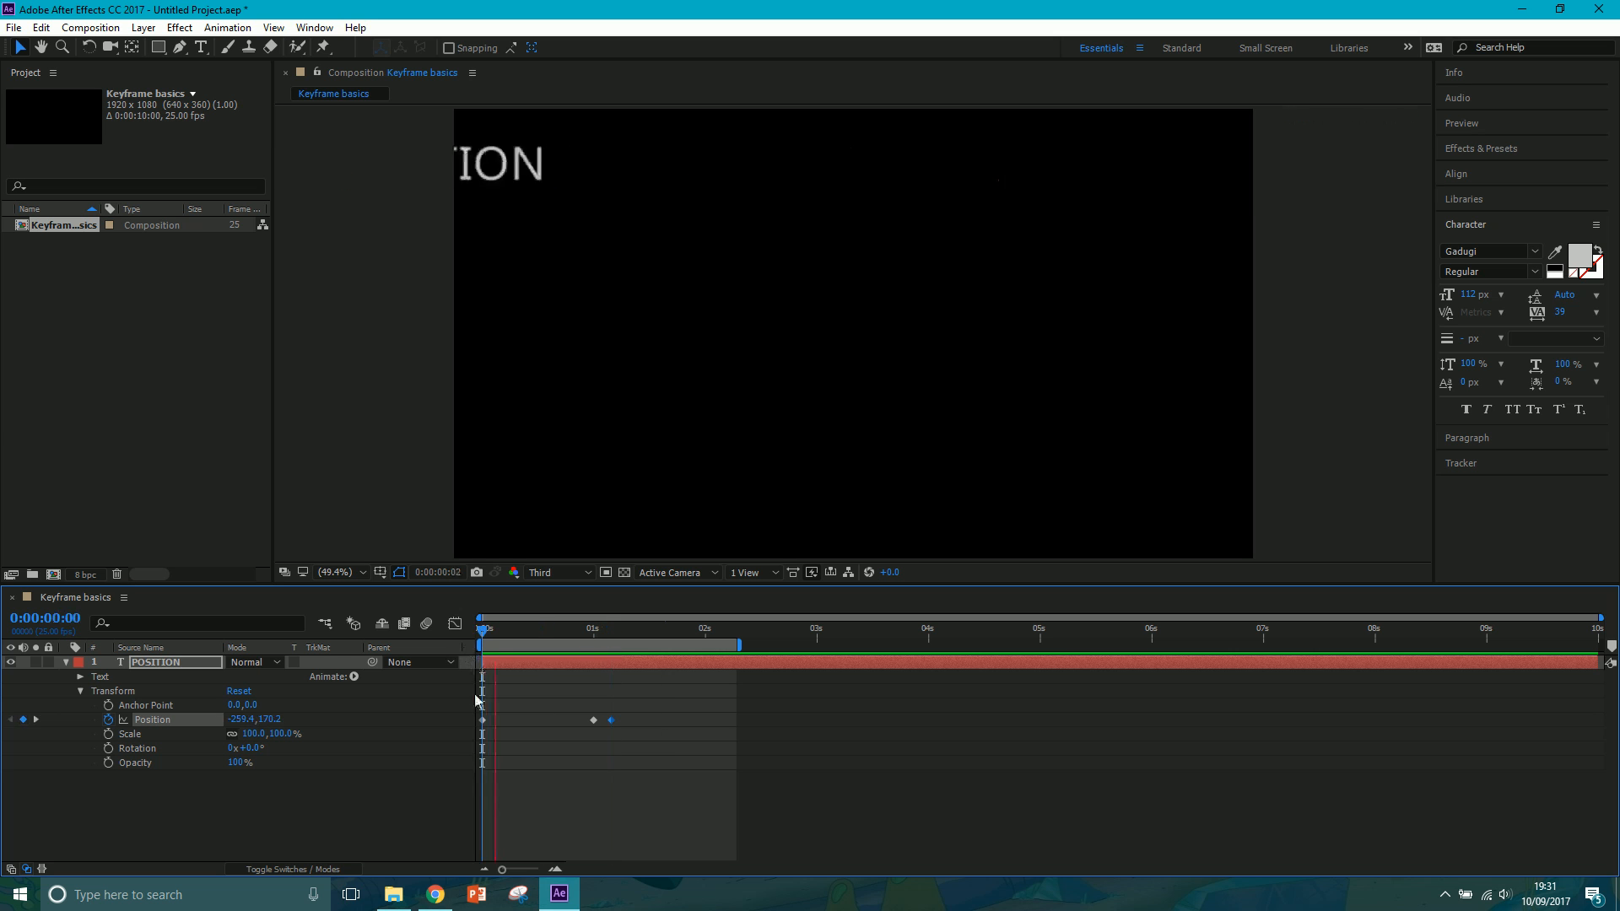
pyautogui.press('space')
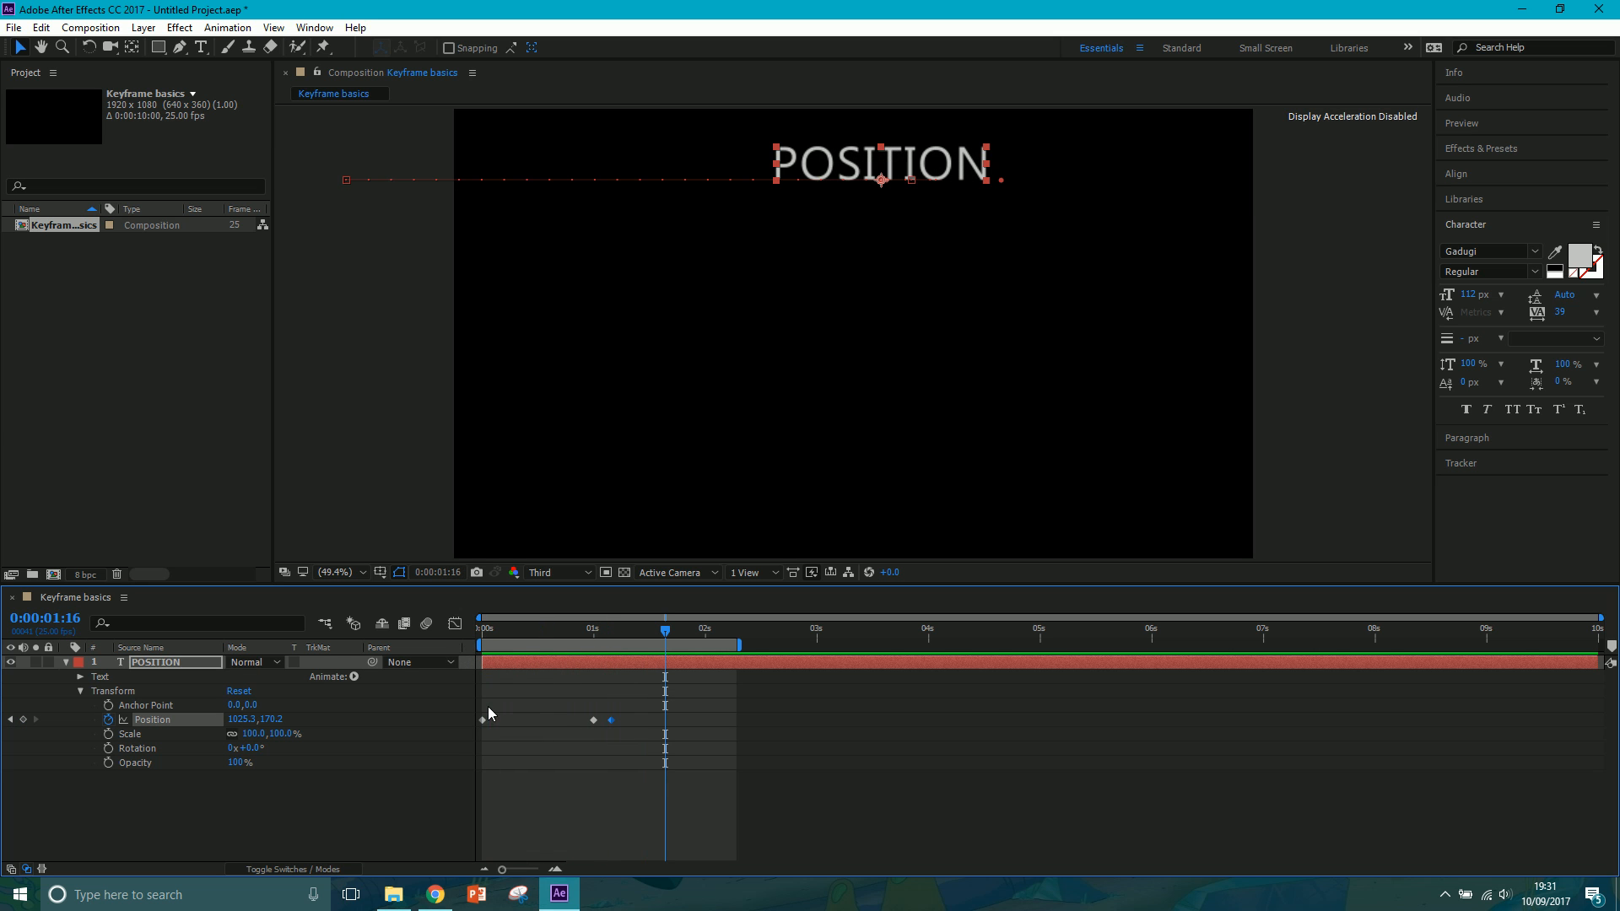
# - Collapse the POSITION layer's properties and add a new text layer reading ROTATION below the POSITION text
pyautogui.click(66, 663)
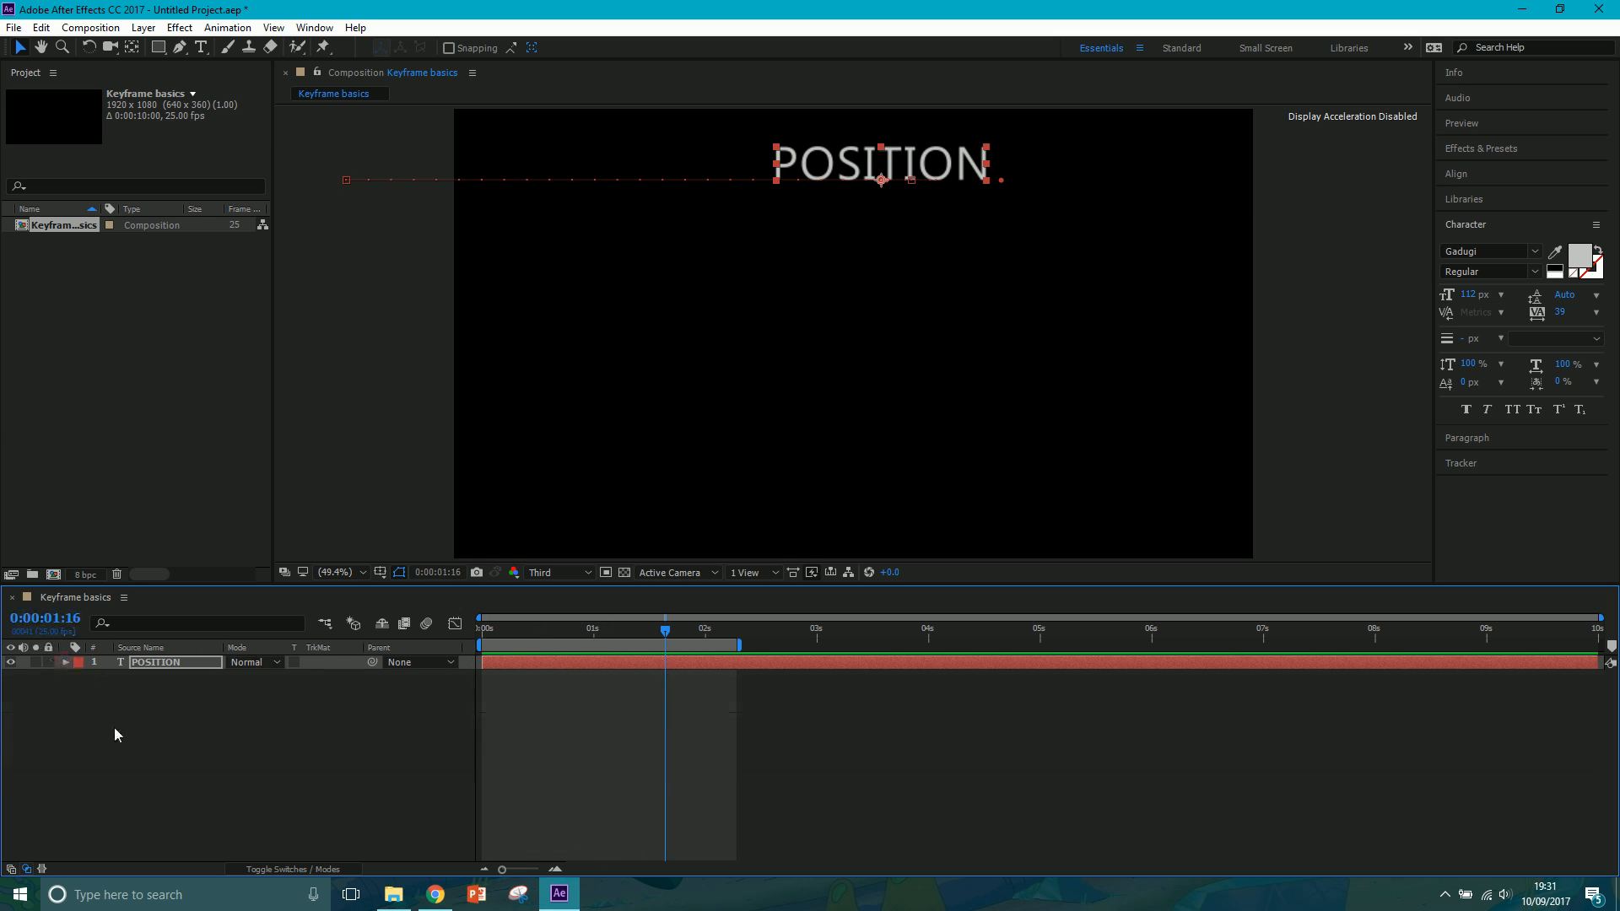
pyautogui.click(112, 731)
pyautogui.click(201, 48)
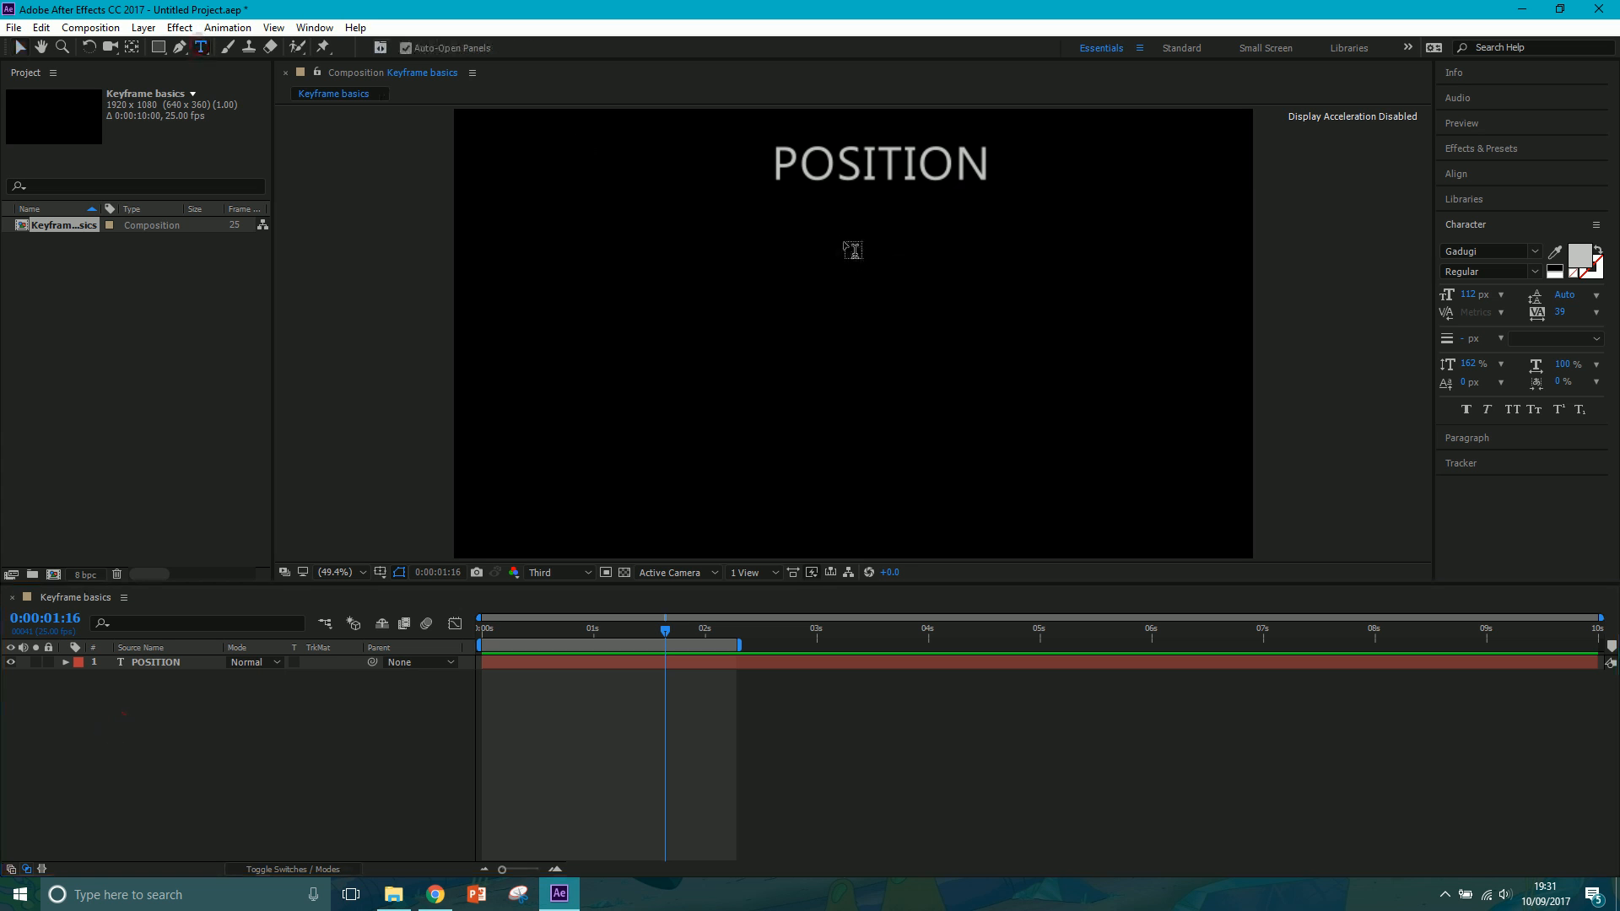
pyautogui.click(806, 308)
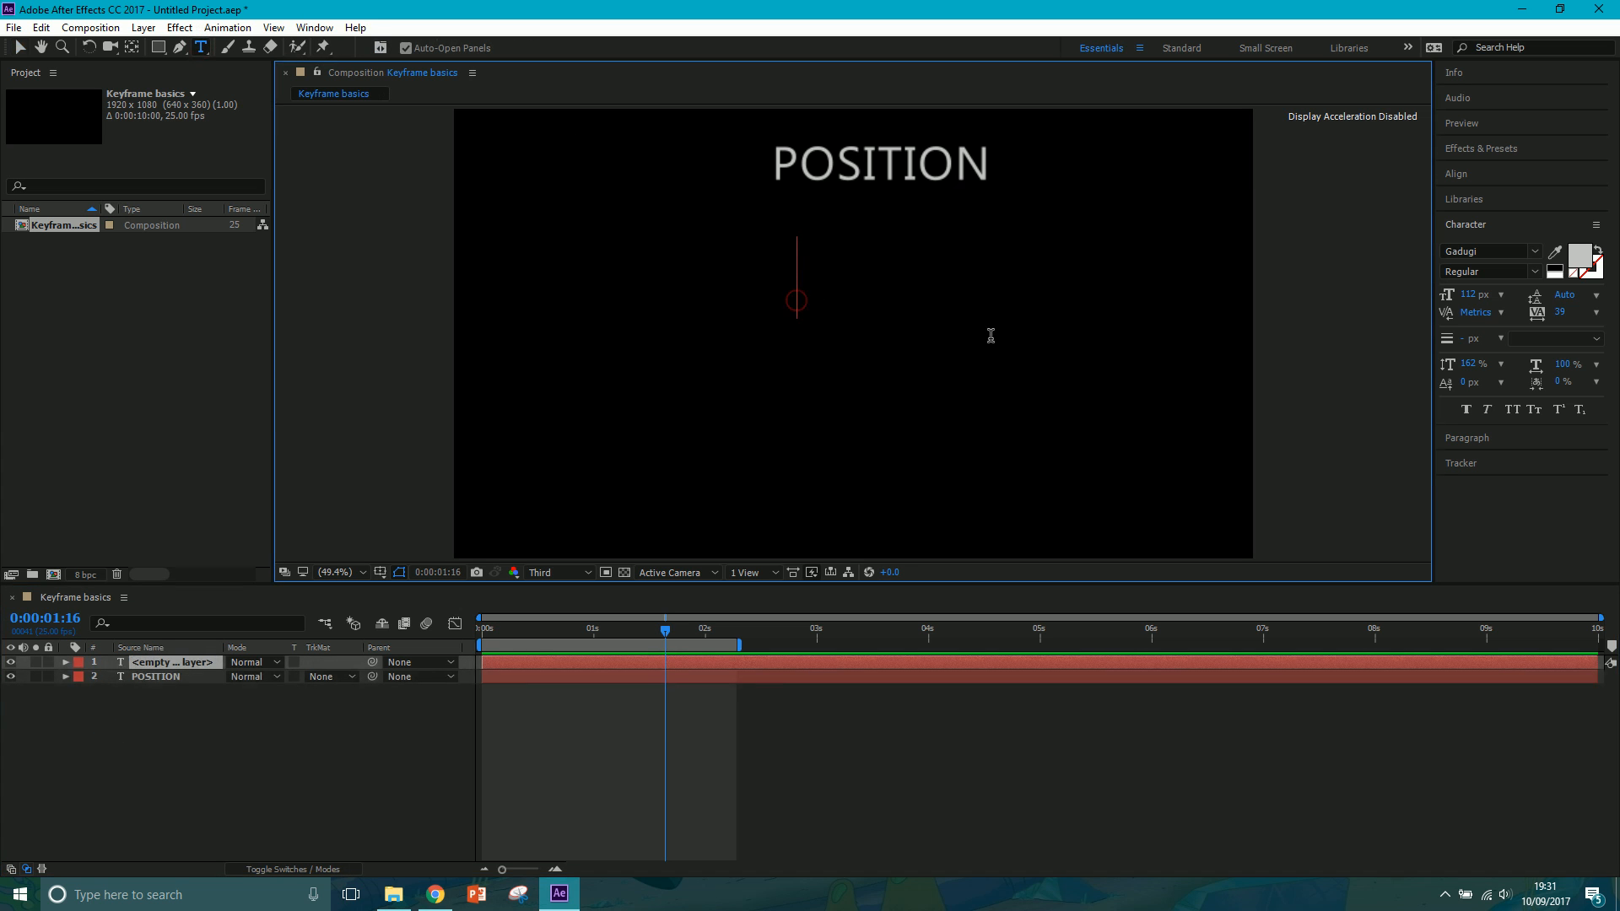
pyautogui.write('ROTATION')
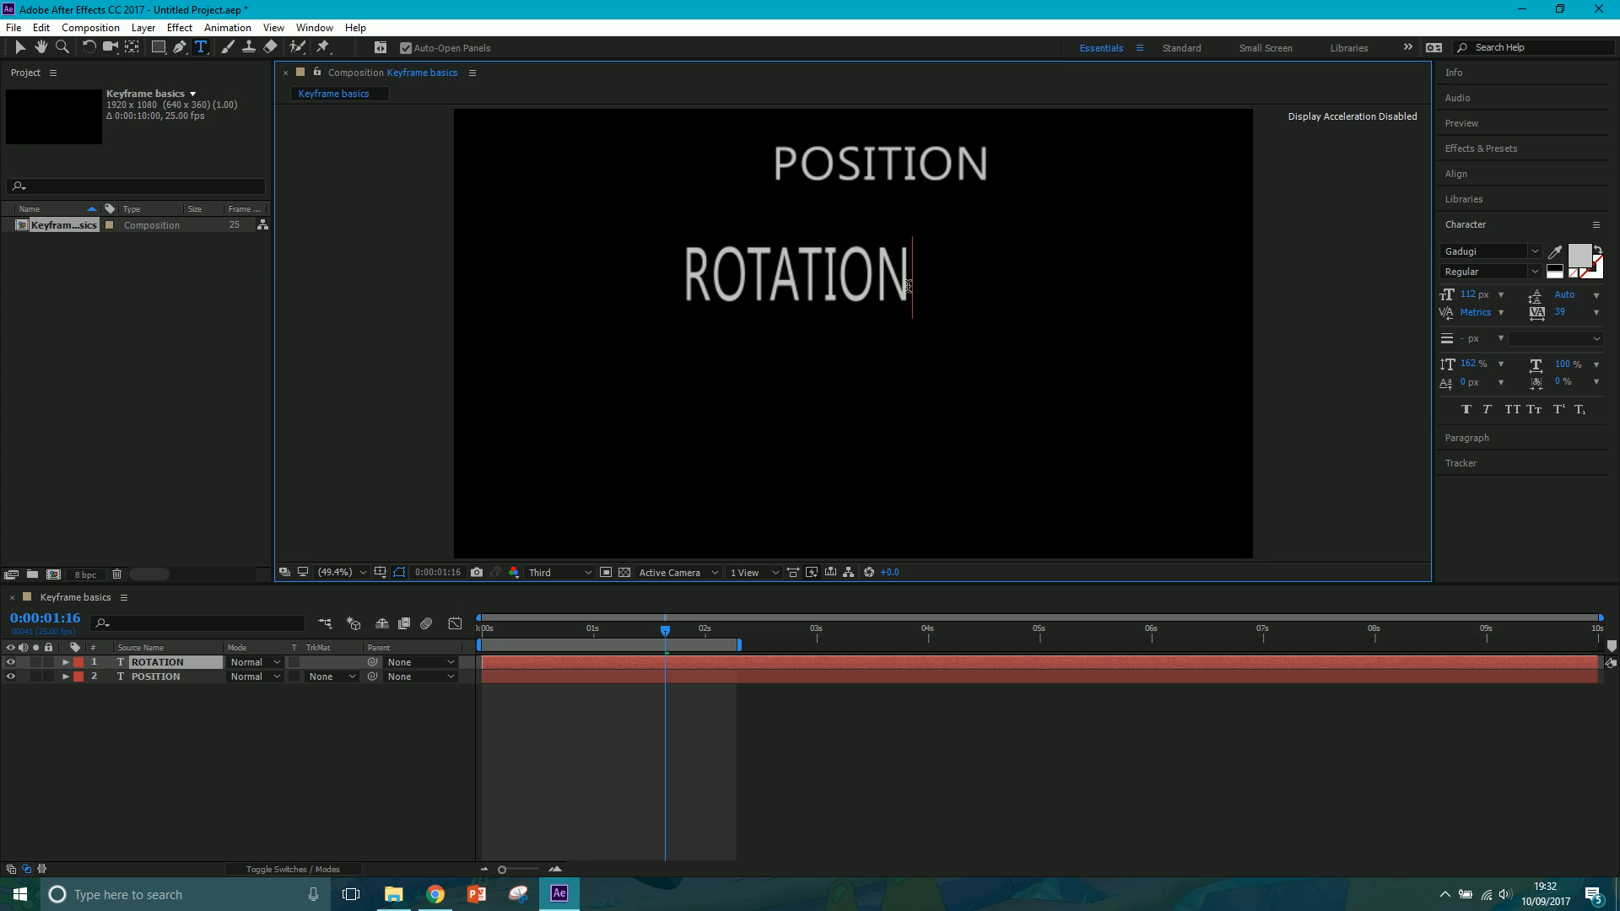
# - Format the ROTATION text with 100% vertical scale and a font size of 106 px
pyautogui.moveTo(908, 281); pyautogui.dragTo(680, 295)
pyautogui.click(1466, 294)
pyautogui.moveTo(1466, 294); pyautogui.dragTo(1459, 294)
pyautogui.moveTo(1476, 362); pyautogui.dragTo(1440, 379)
pyautogui.click(1464, 368)
pyautogui.write('100')
pyautogui.press('Return')
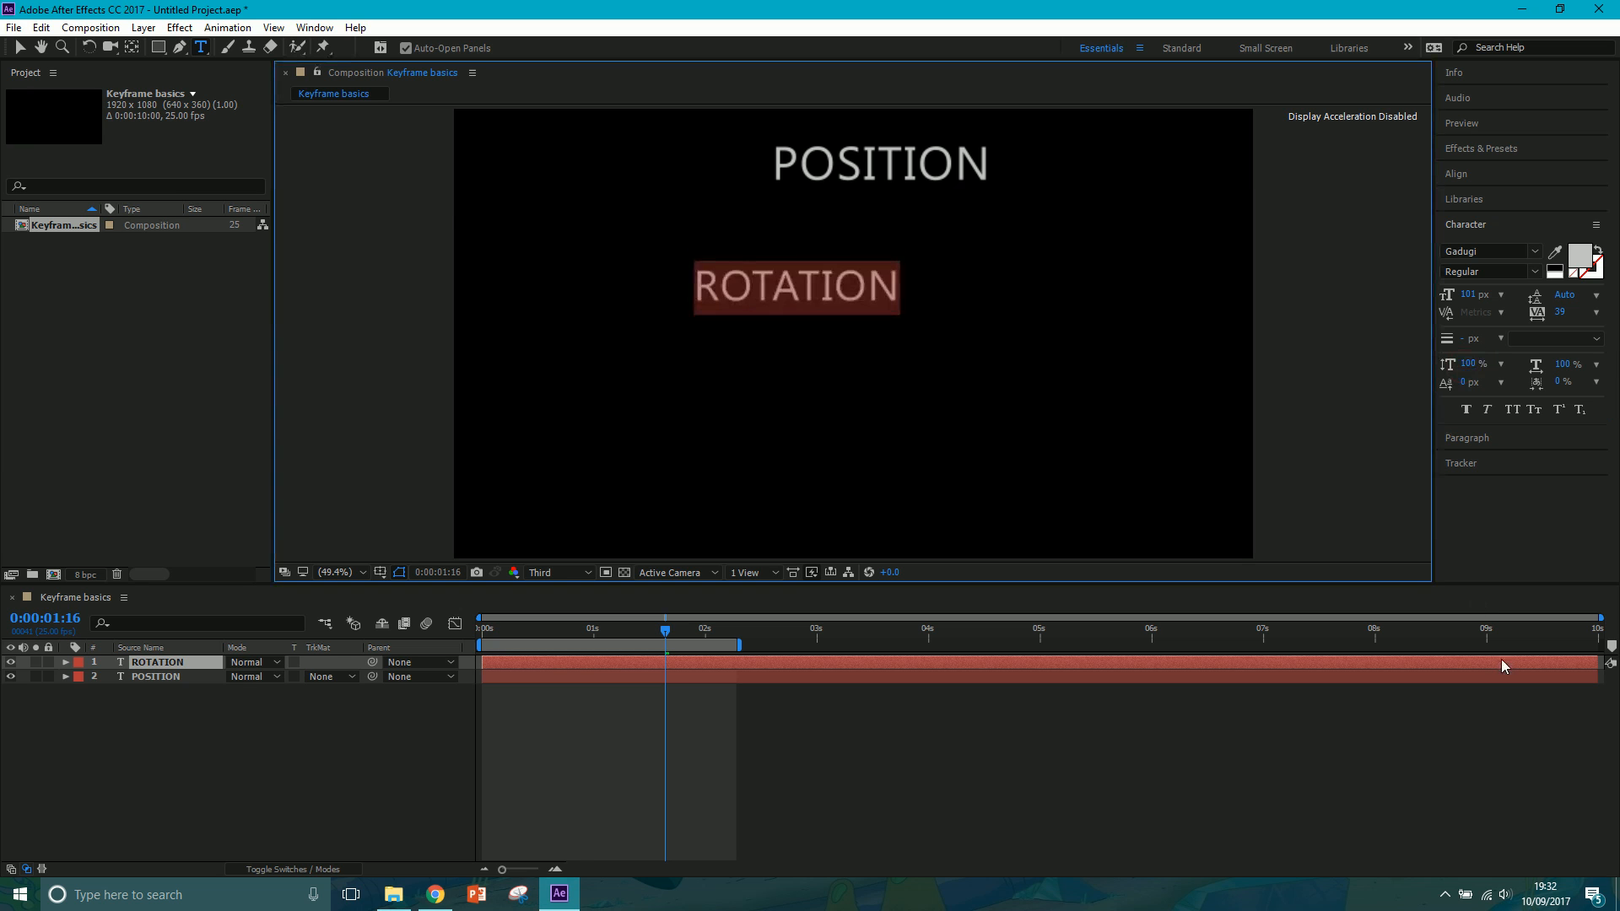
pyautogui.click(1468, 296)
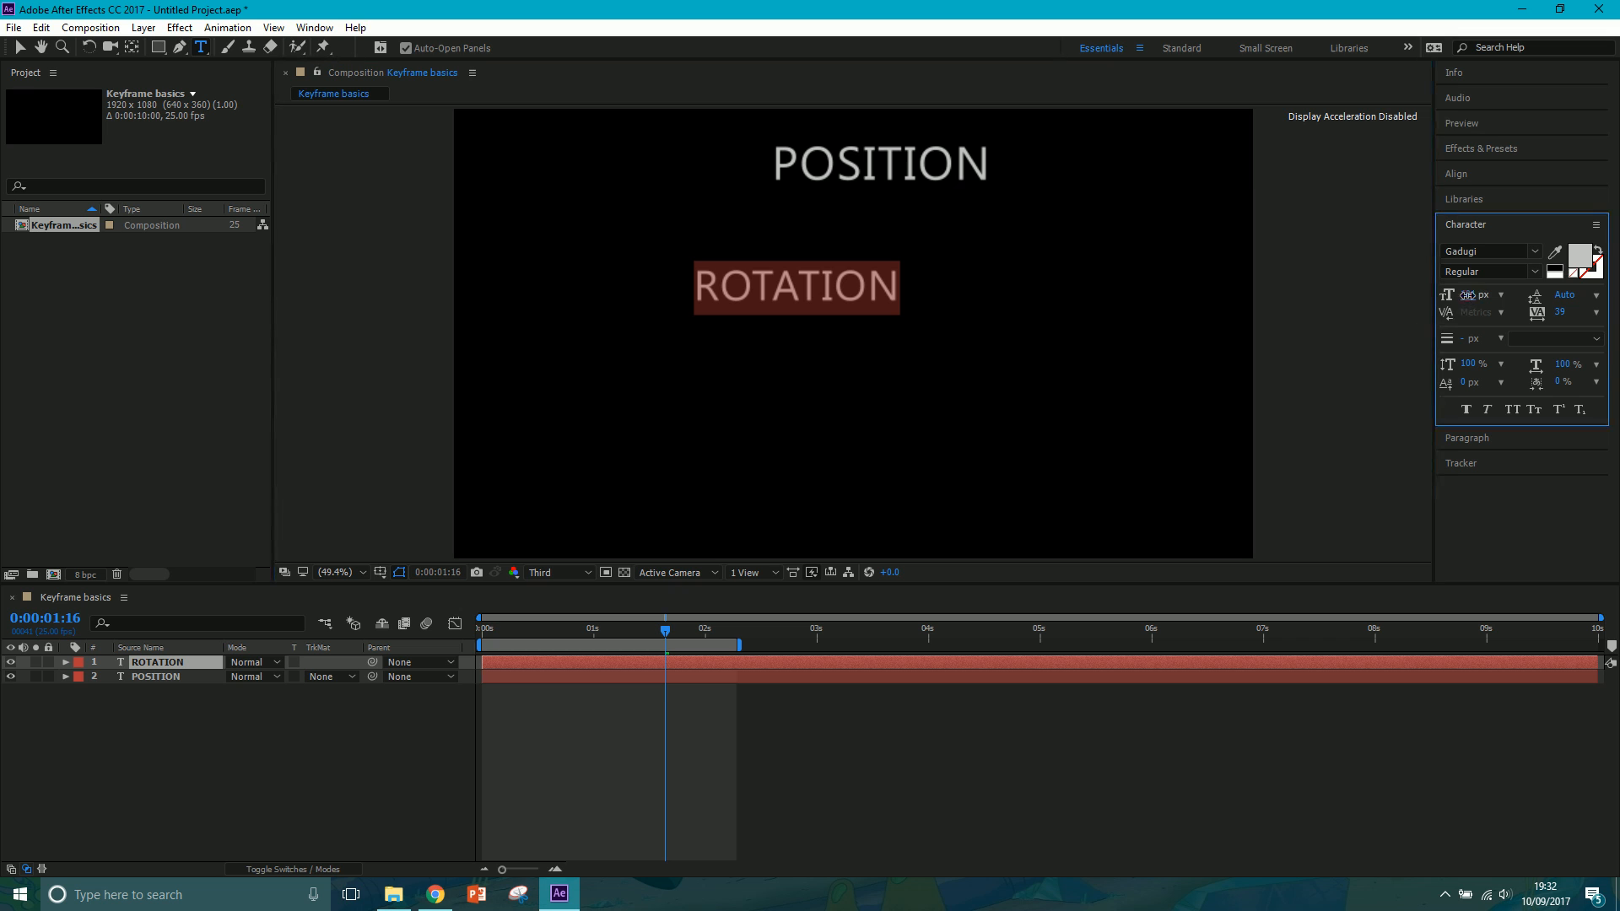
pyautogui.moveTo(1469, 296); pyautogui.dragTo(1473, 295)
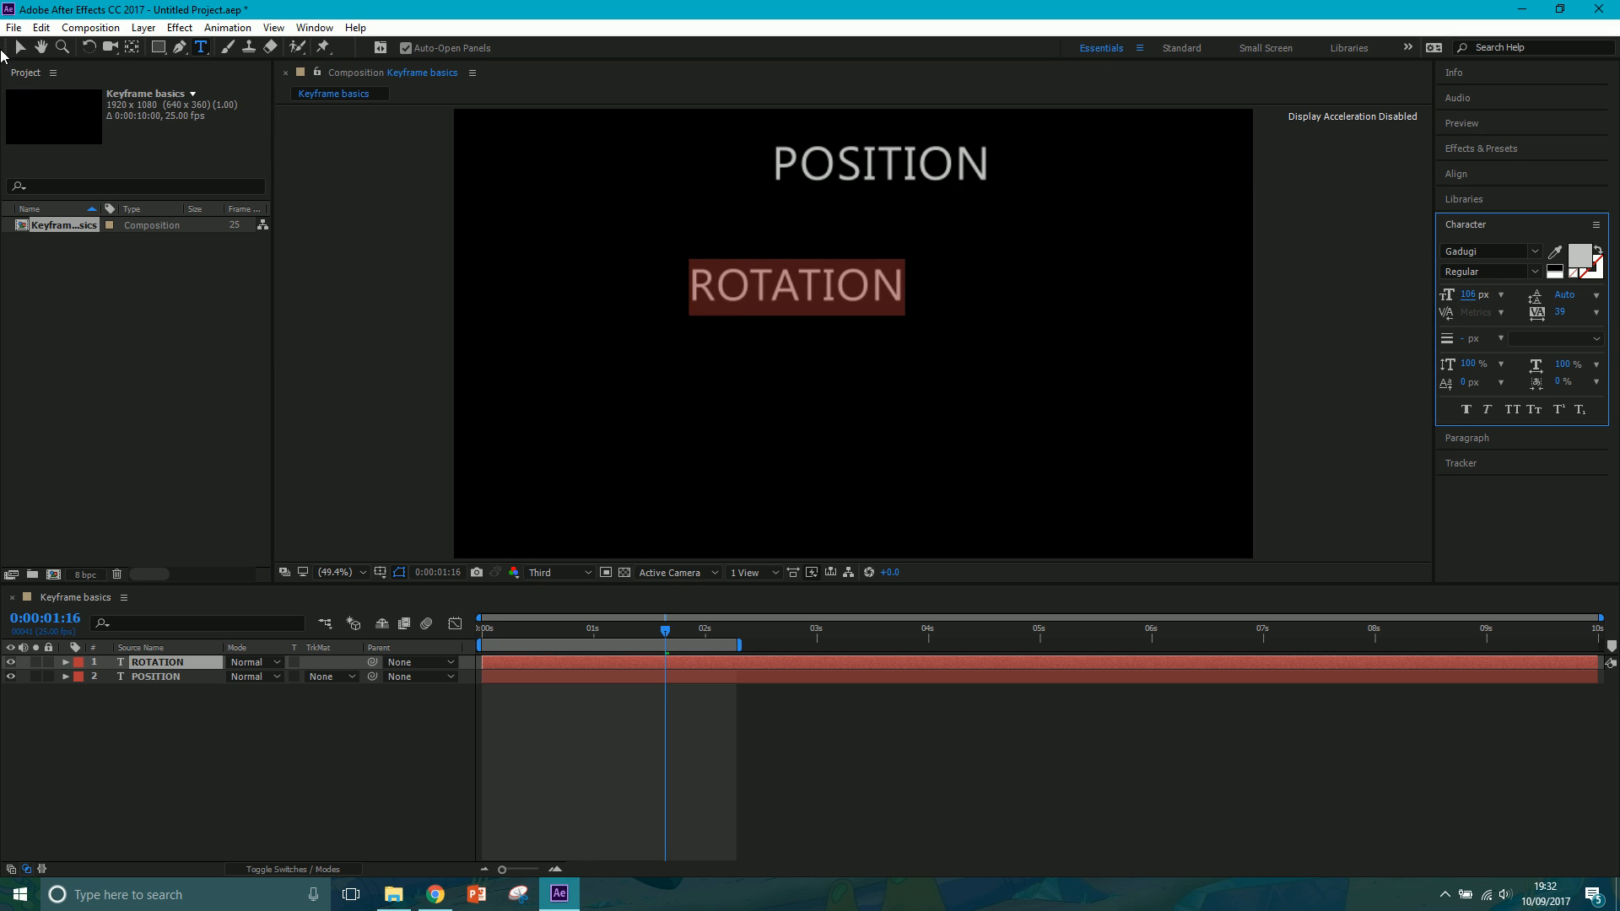
# - Move the ROTATION text beneath the POSITION text, to about 995, 472
pyautogui.click(17, 47)
pyautogui.press('v')
pyautogui.moveTo(746, 289); pyautogui.dragTo(818, 296)
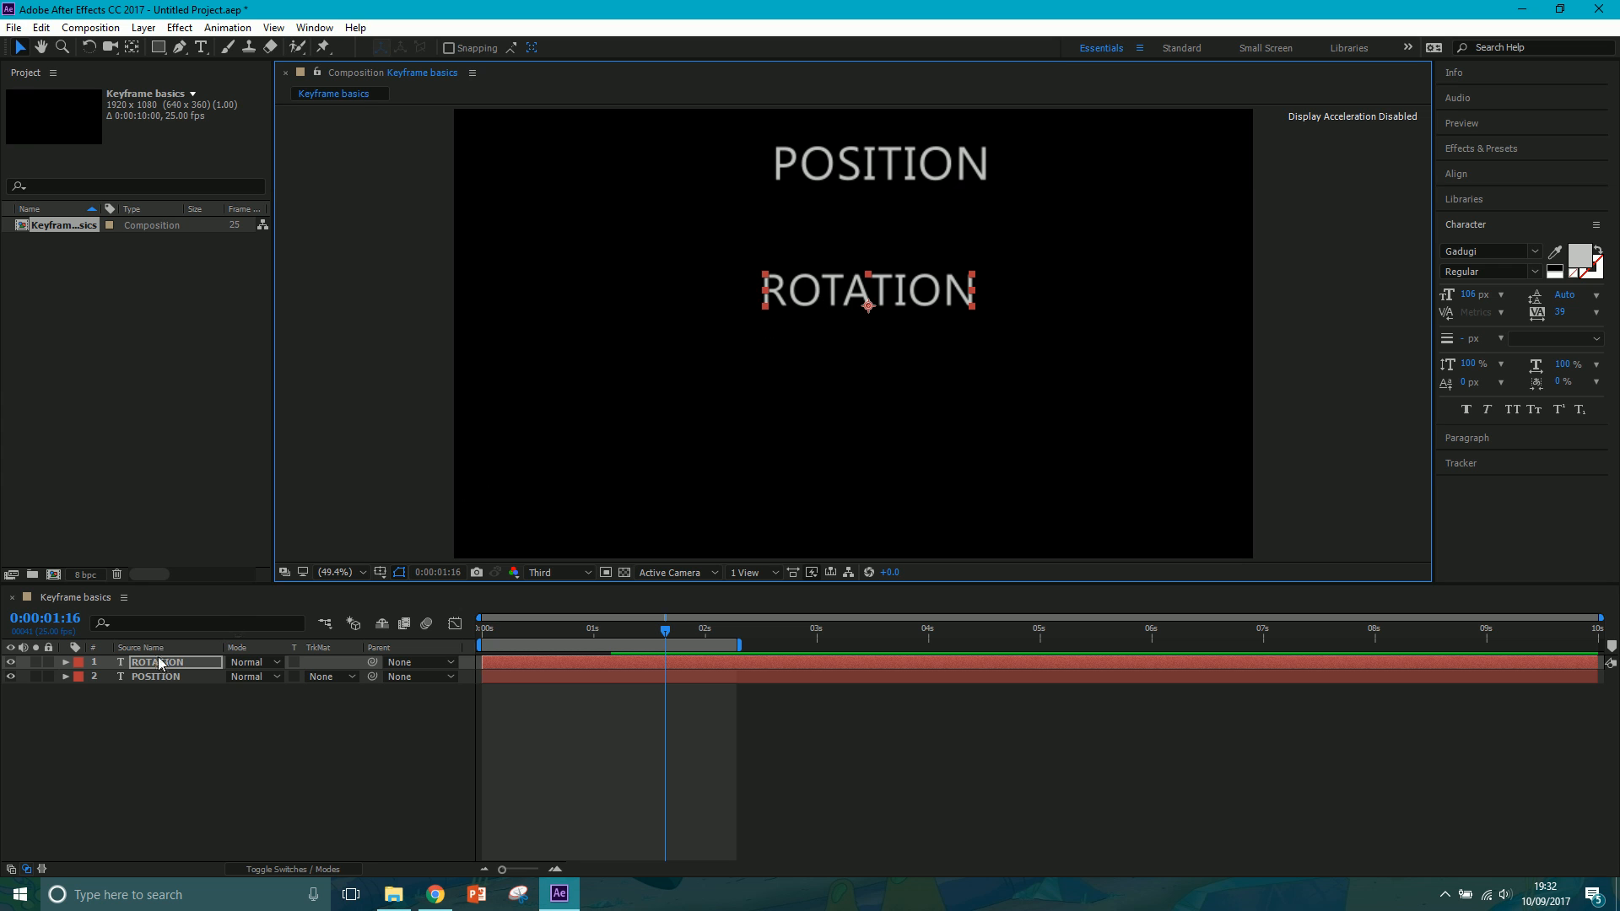
# - Reveal only the ROTATION layer's Rotation property and set its first keyframe of 0x+0.0° at 0:00:00:00
pyautogui.click(66, 663)
pyautogui.click(79, 691)
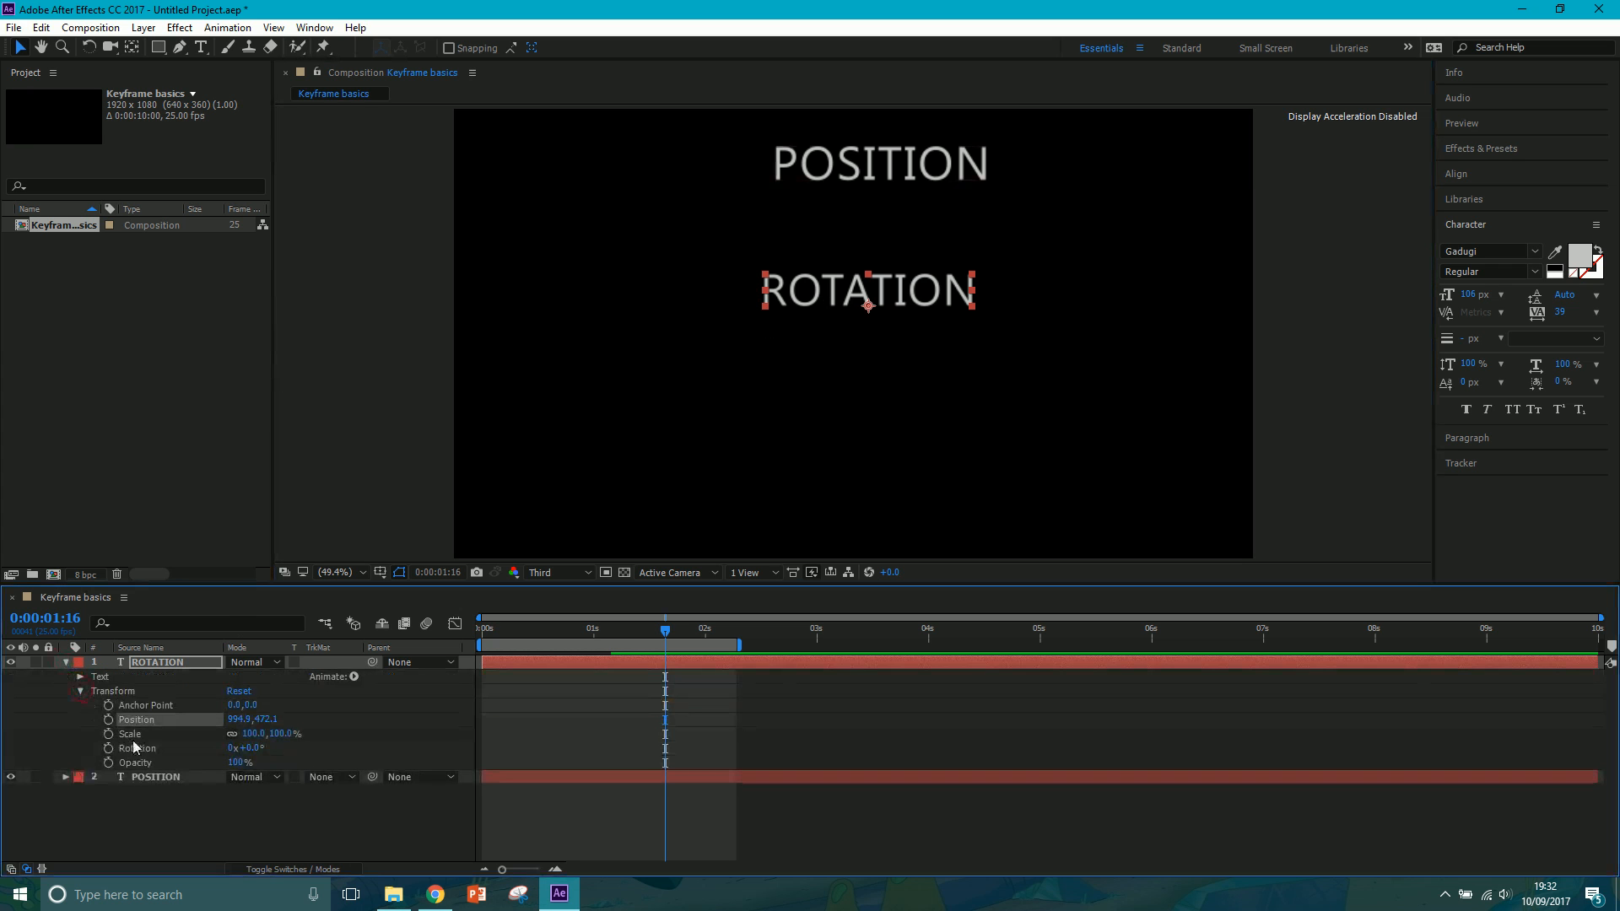
pyautogui.click(67, 663)
pyautogui.click(139, 751)
pyautogui.click(145, 663)
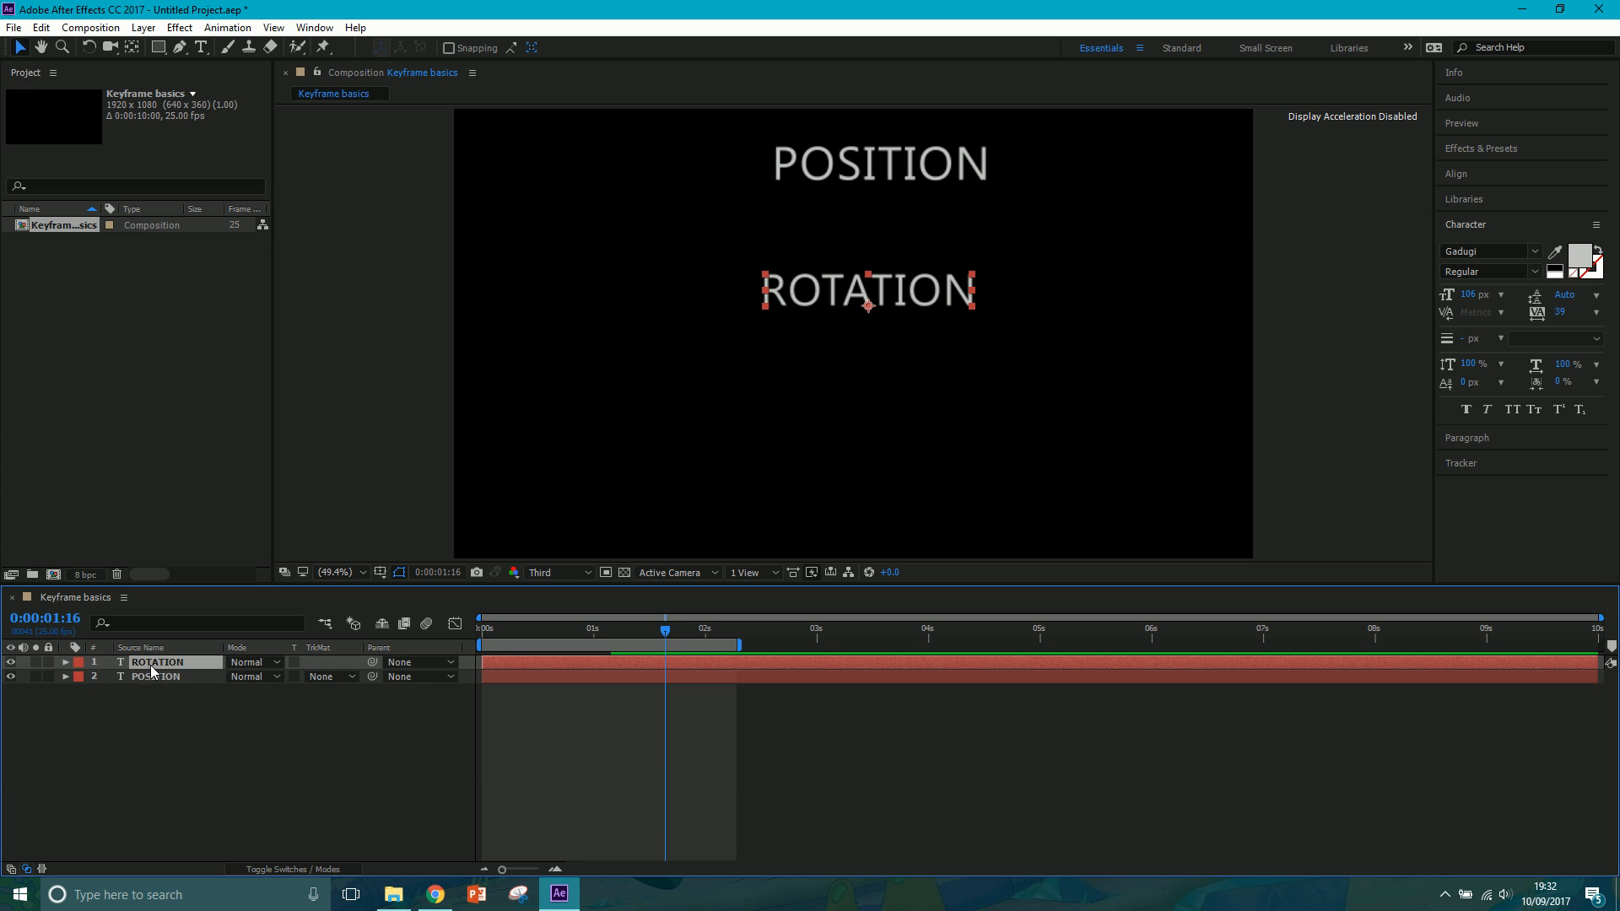
pyautogui.press('r')
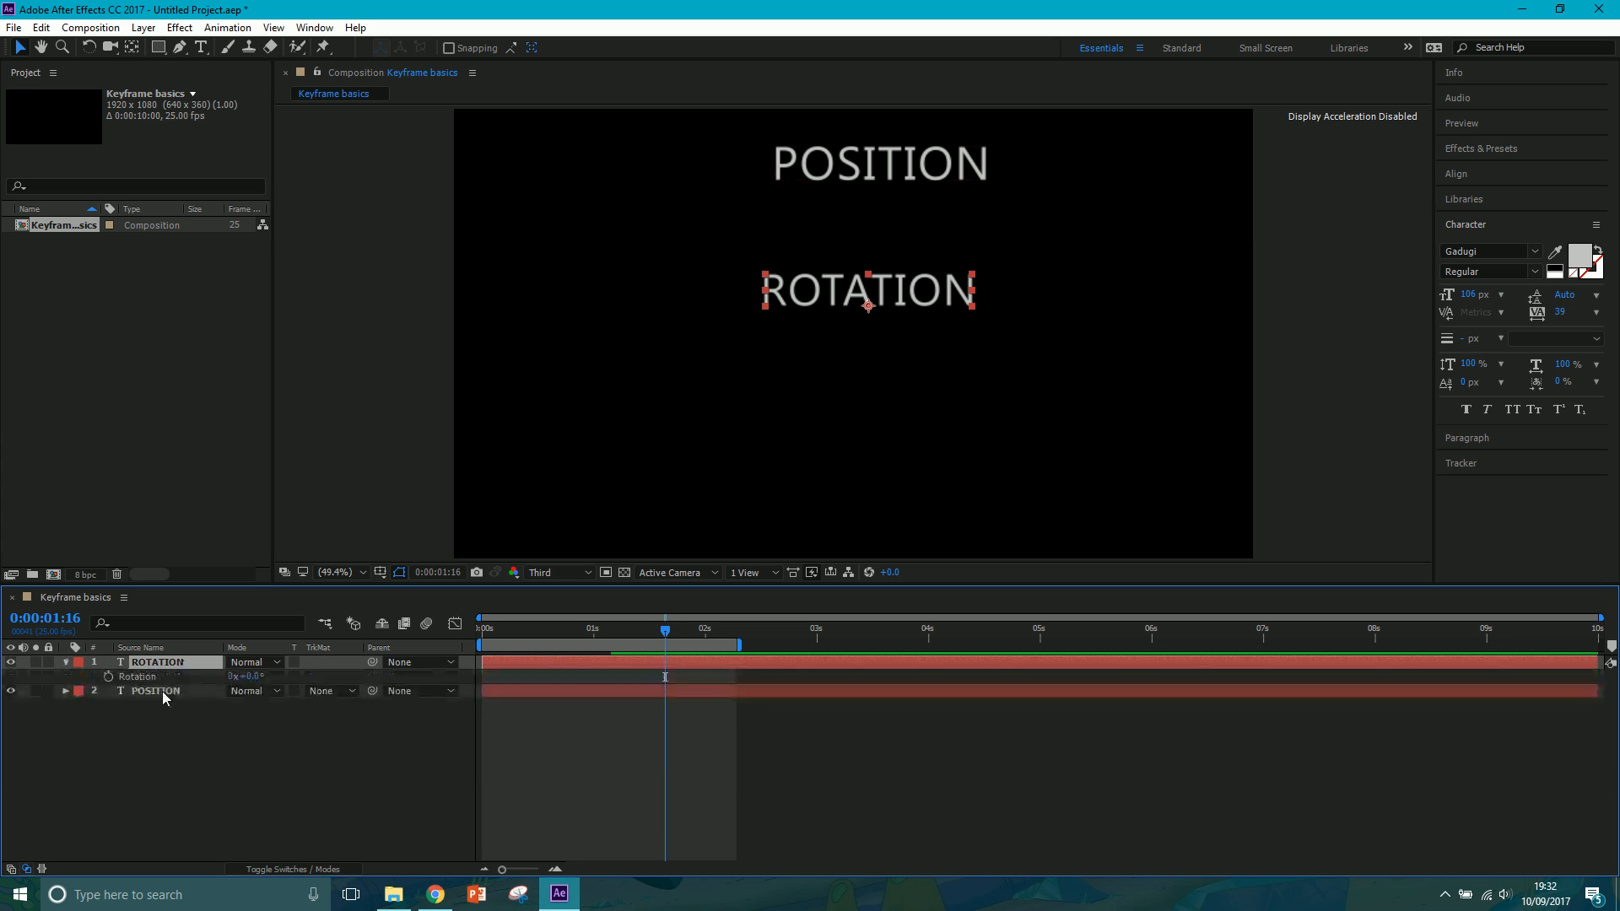
pyautogui.moveTo(512, 637); pyautogui.dragTo(450, 641)
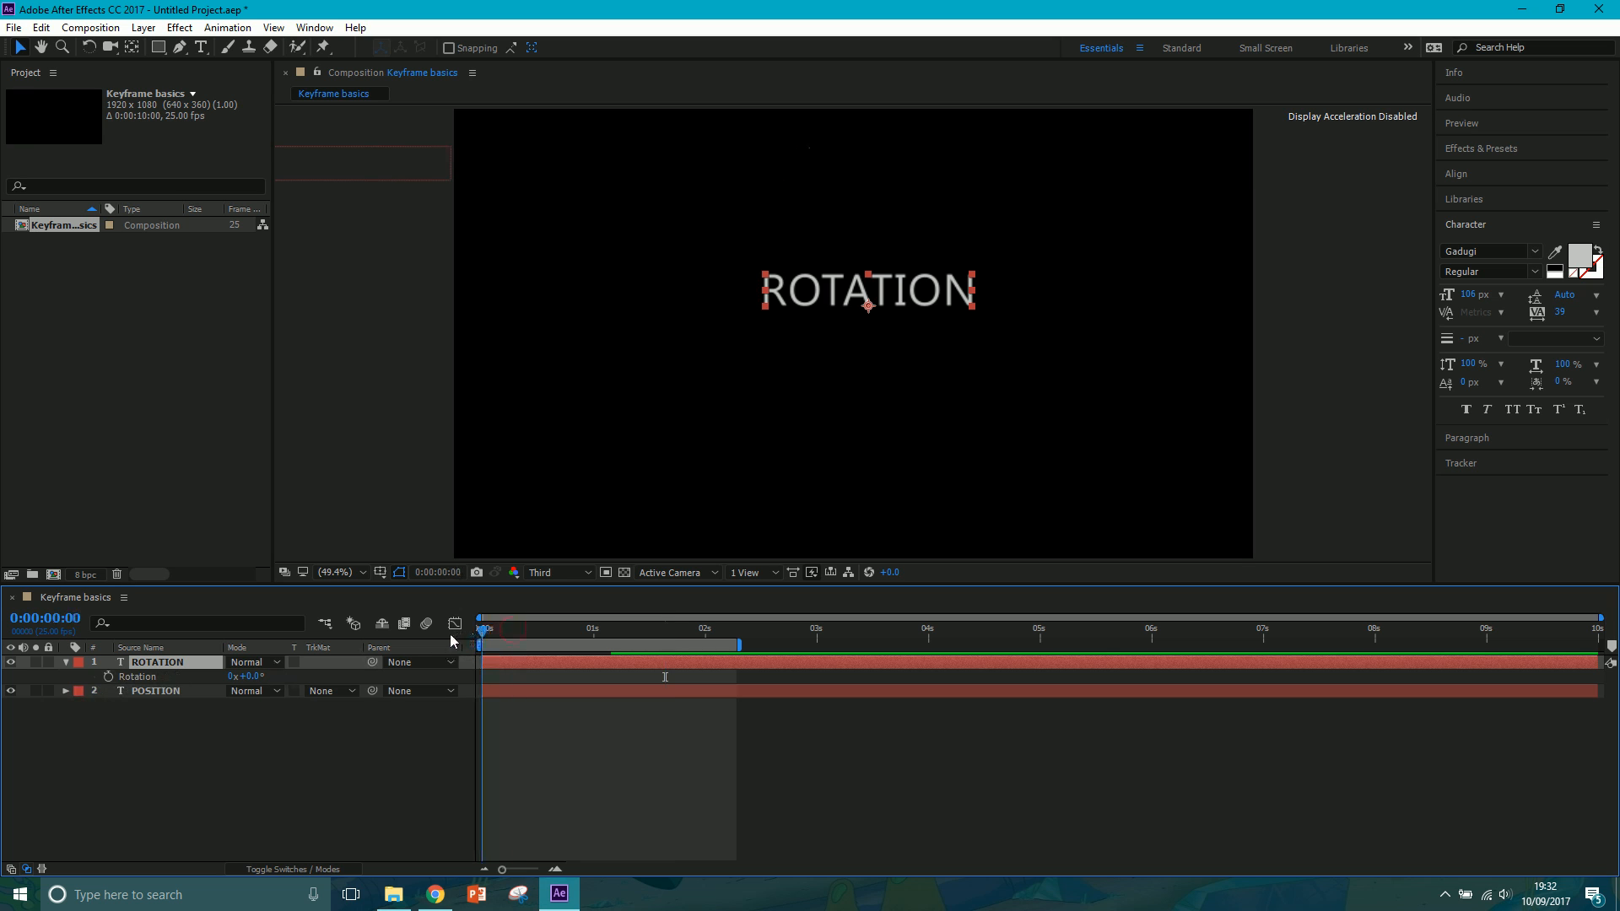
pyautogui.click(107, 678)
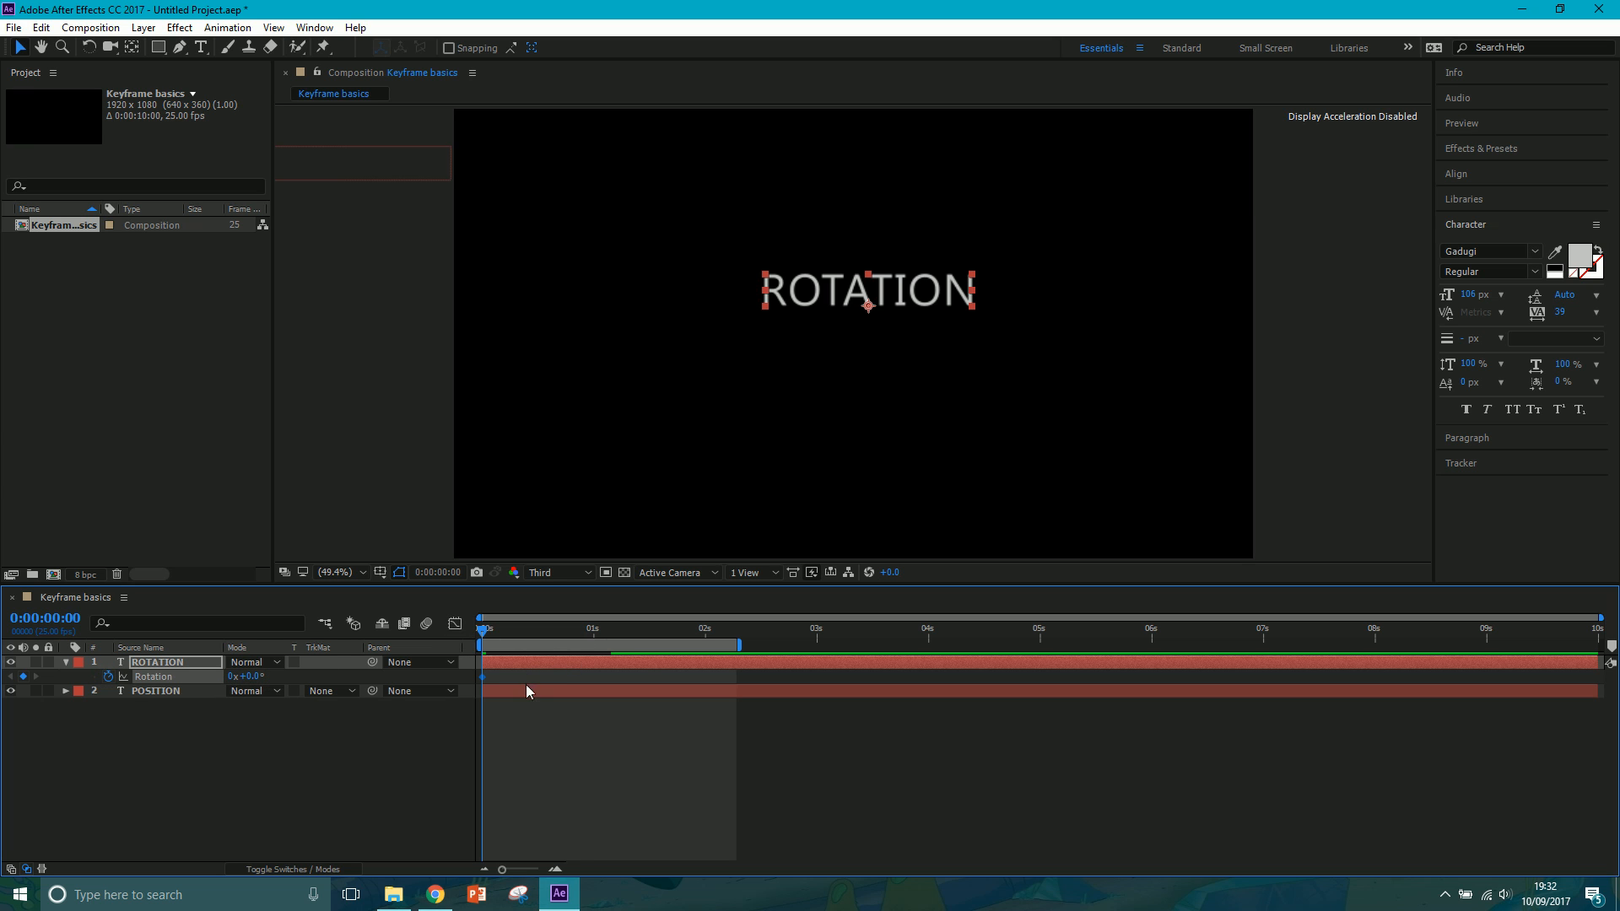
# - Add a second Rotation keyframe at 0:00:01:05 with four full turns, 4x+0.0°
pyautogui.moveTo(607, 640)
pyautogui.mouseDown()
pyautogui.moveTo(647, 642)
pyautogui.moveTo(589, 642)
pyautogui.moveTo(619, 646)
pyautogui.mouseUp()
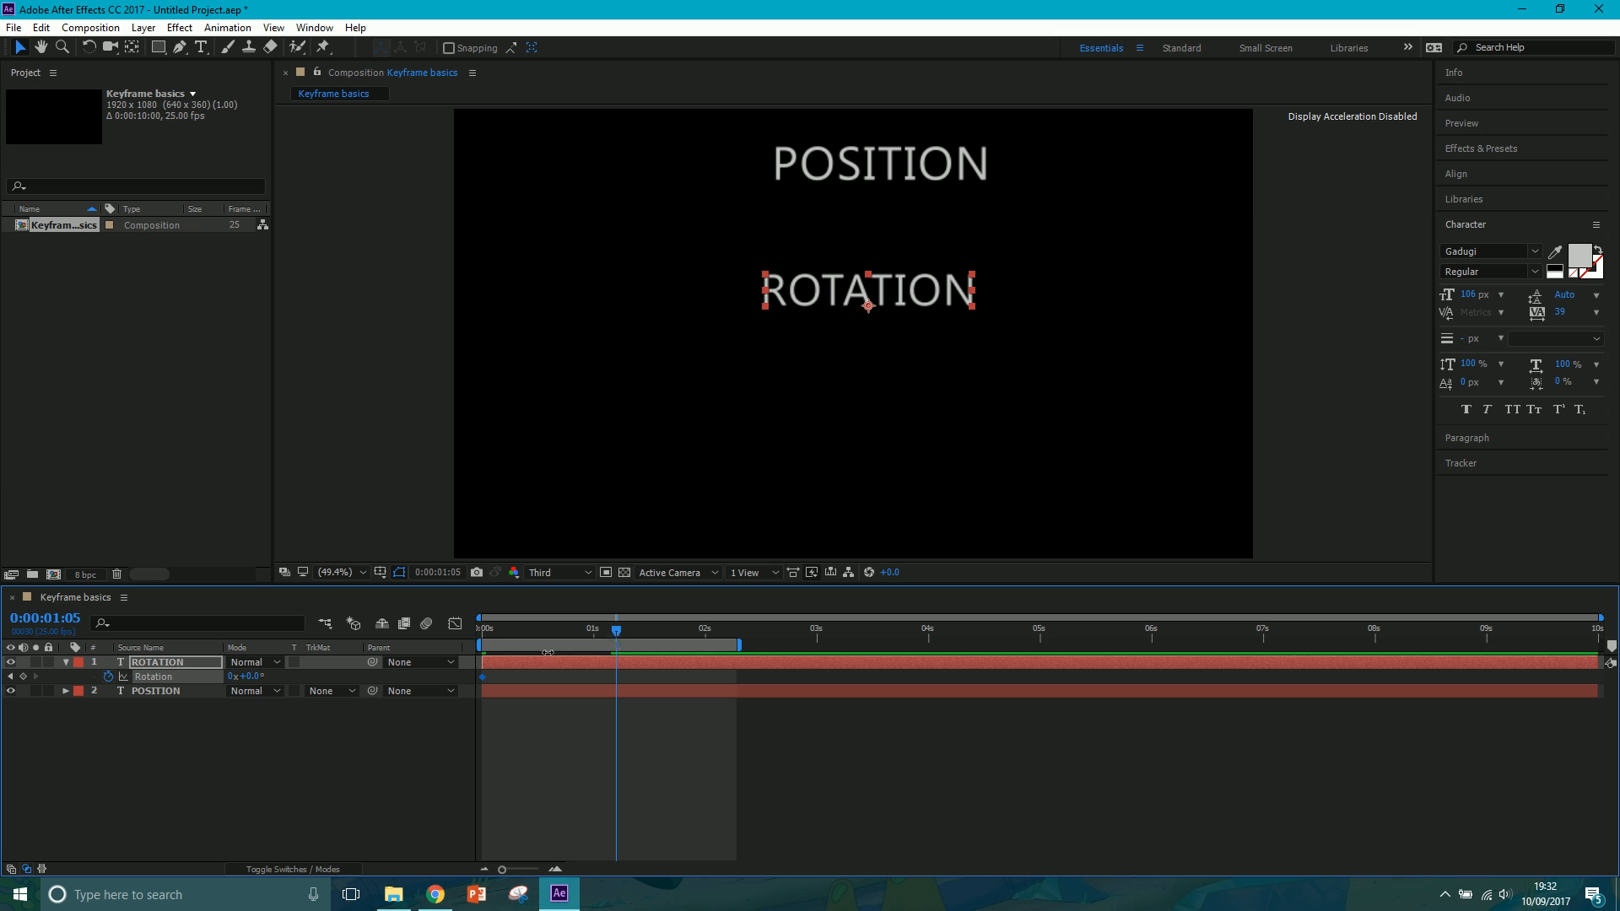
pyautogui.moveTo(255, 679); pyautogui.dragTo(1230, 570)
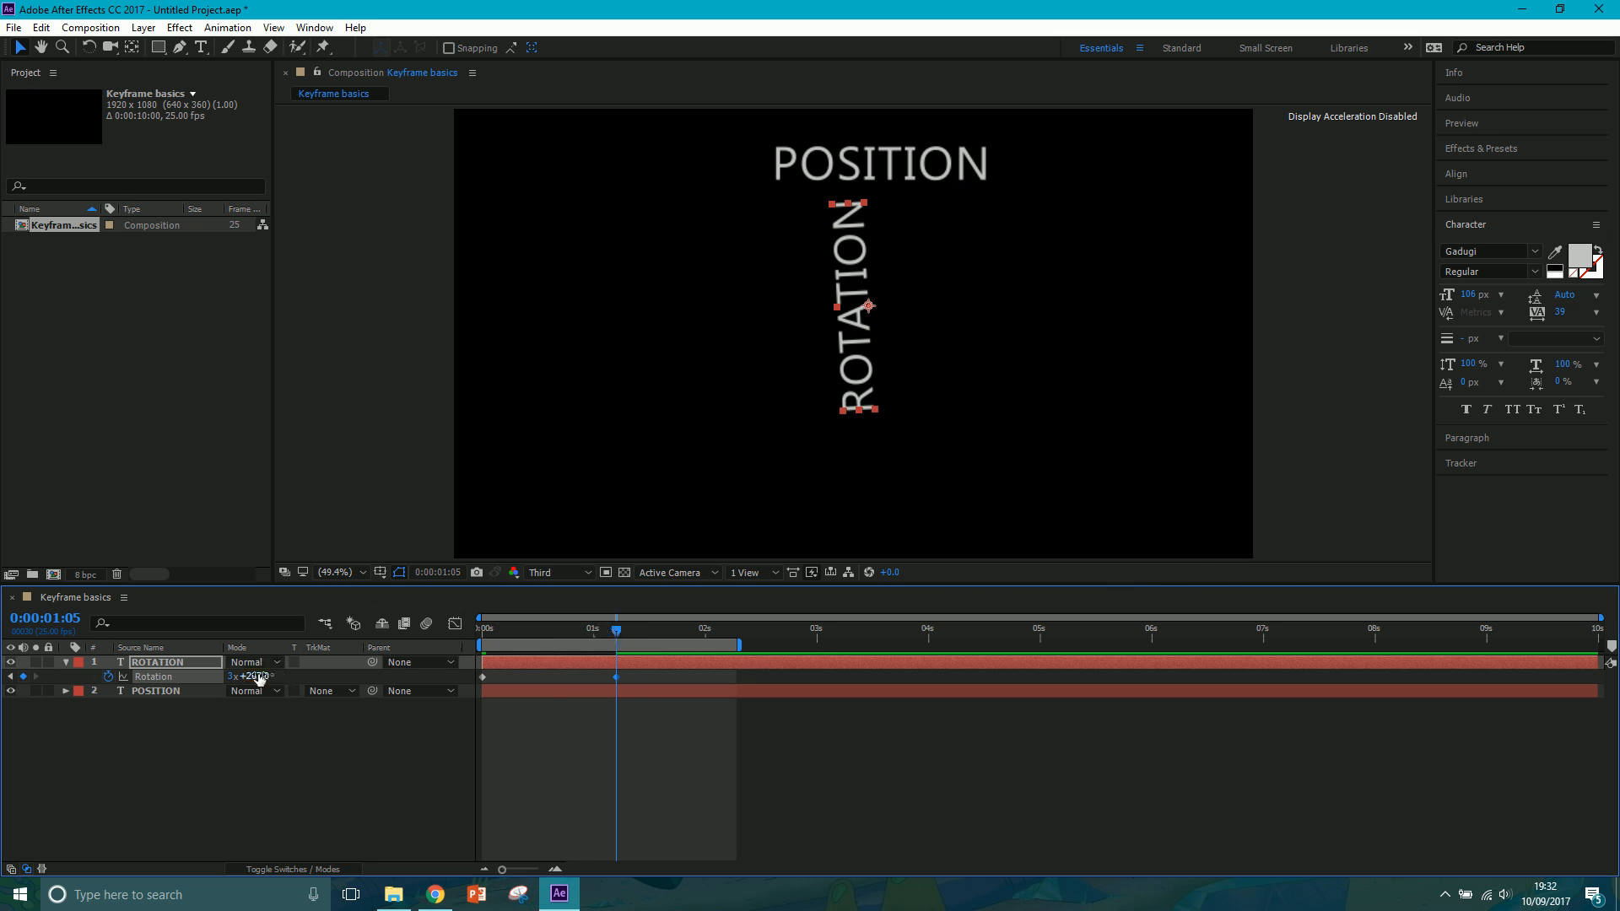
pyautogui.moveTo(255, 676)
pyautogui.mouseDown()
pyautogui.moveTo(309, 675)
pyautogui.moveTo(257, 678)
pyautogui.mouseUp()
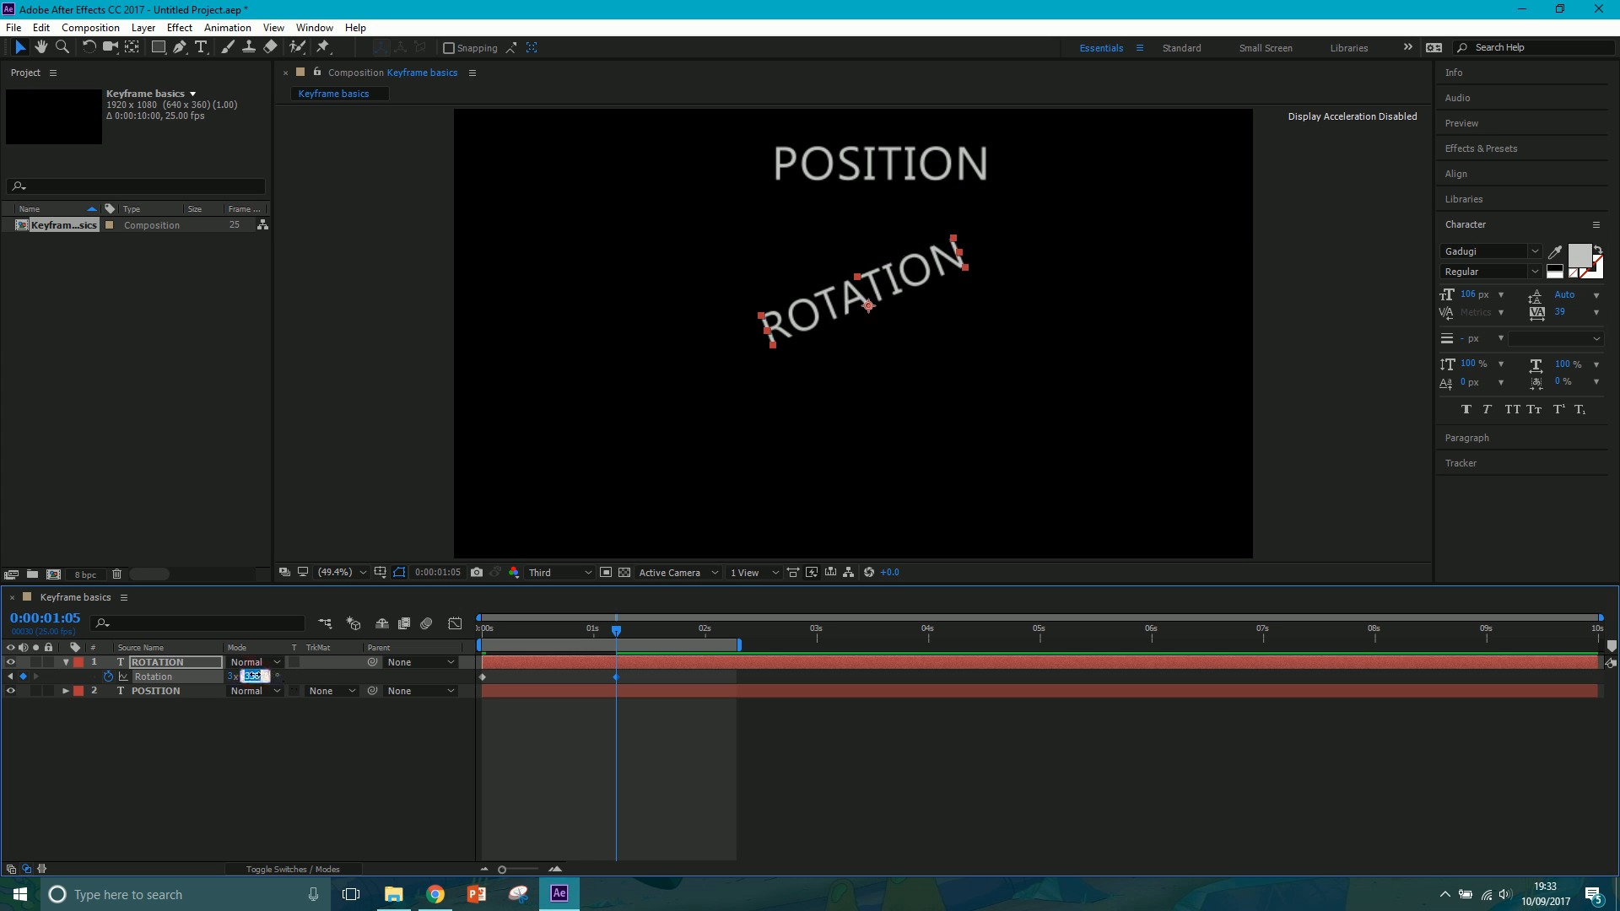
pyautogui.click(227, 731)
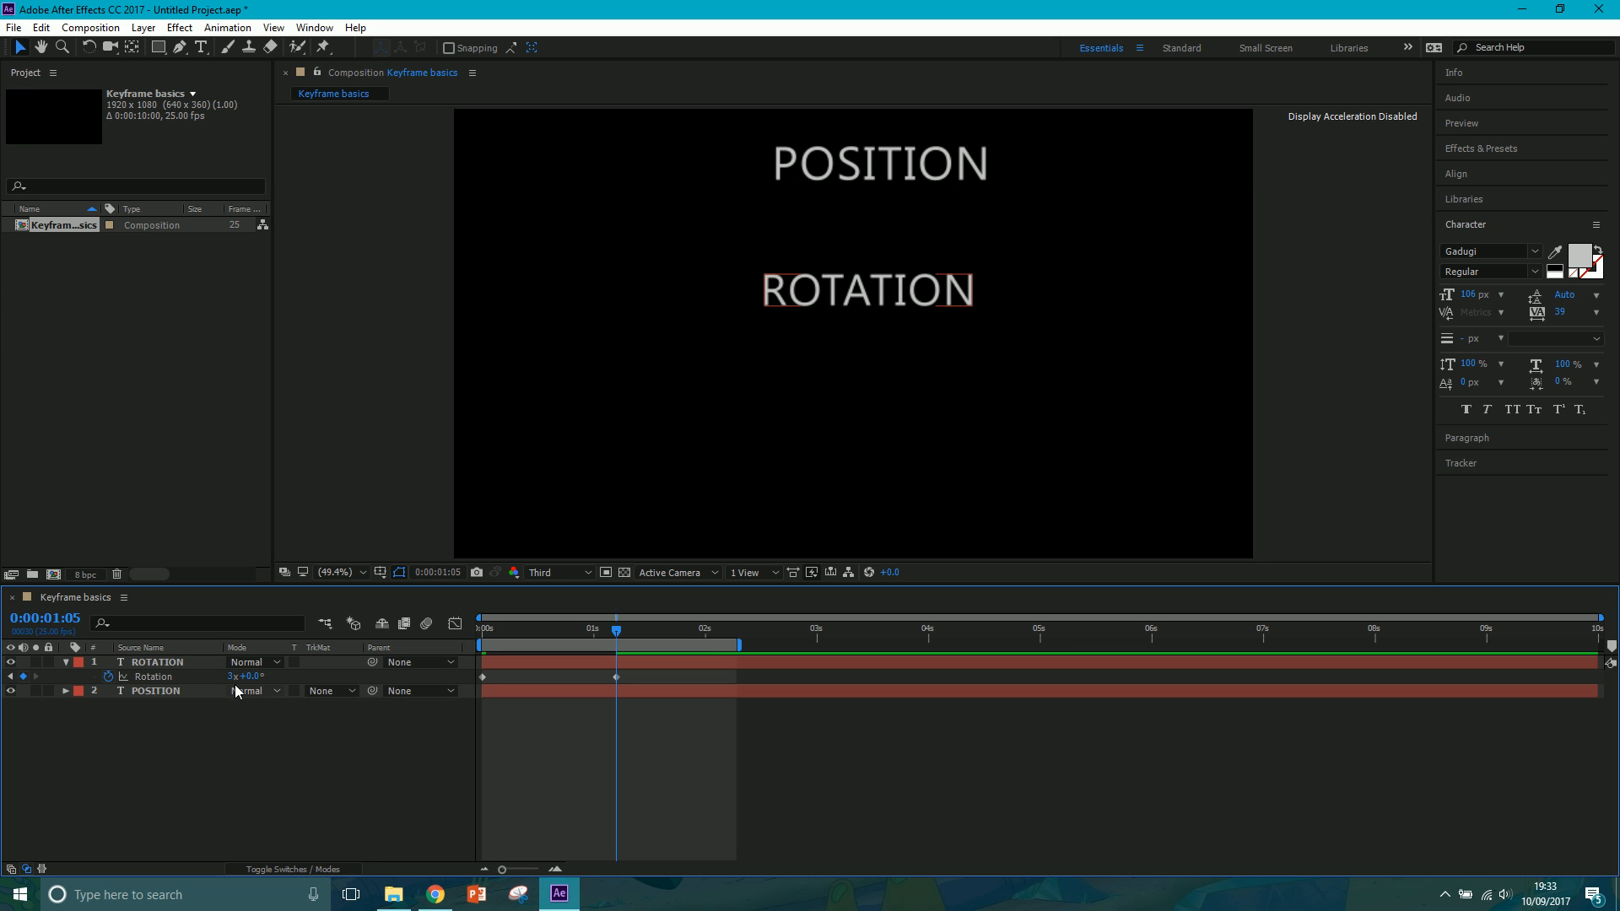
pyautogui.click(231, 677)
pyautogui.write('4')
pyautogui.press('Return')
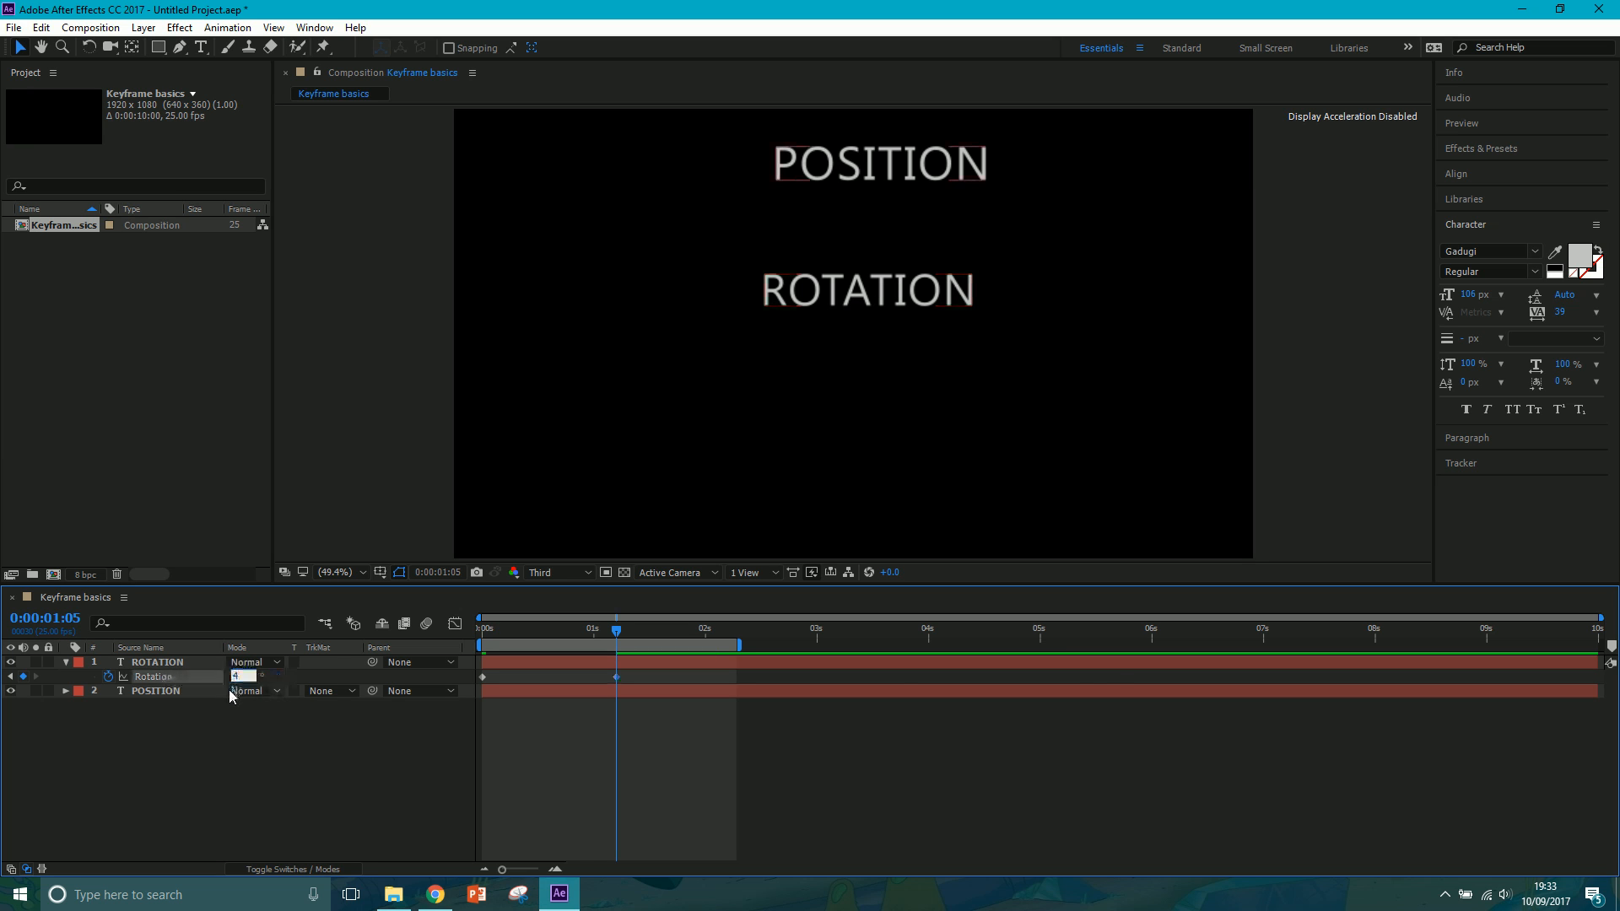
# - Play the spinning ROTATION text from the beginning and return the playhead to 0:00:00:00
pyautogui.moveTo(614, 637); pyautogui.dragTo(448, 664)
pyautogui.press('space')
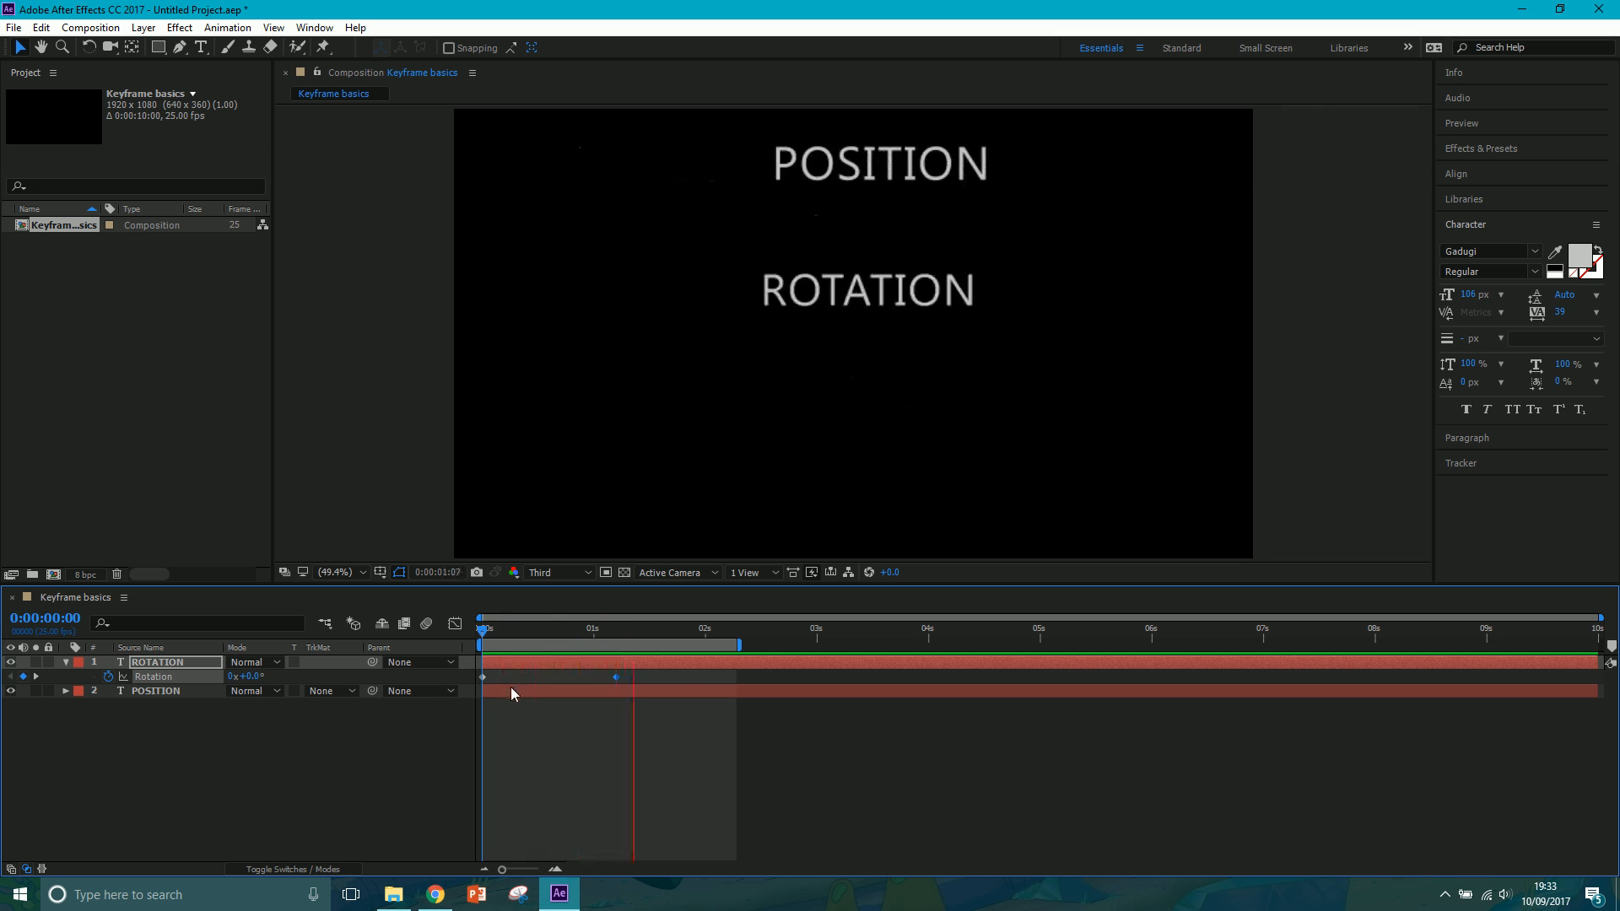
pyautogui.press('space')
pyautogui.moveTo(603, 634); pyautogui.dragTo(430, 675)
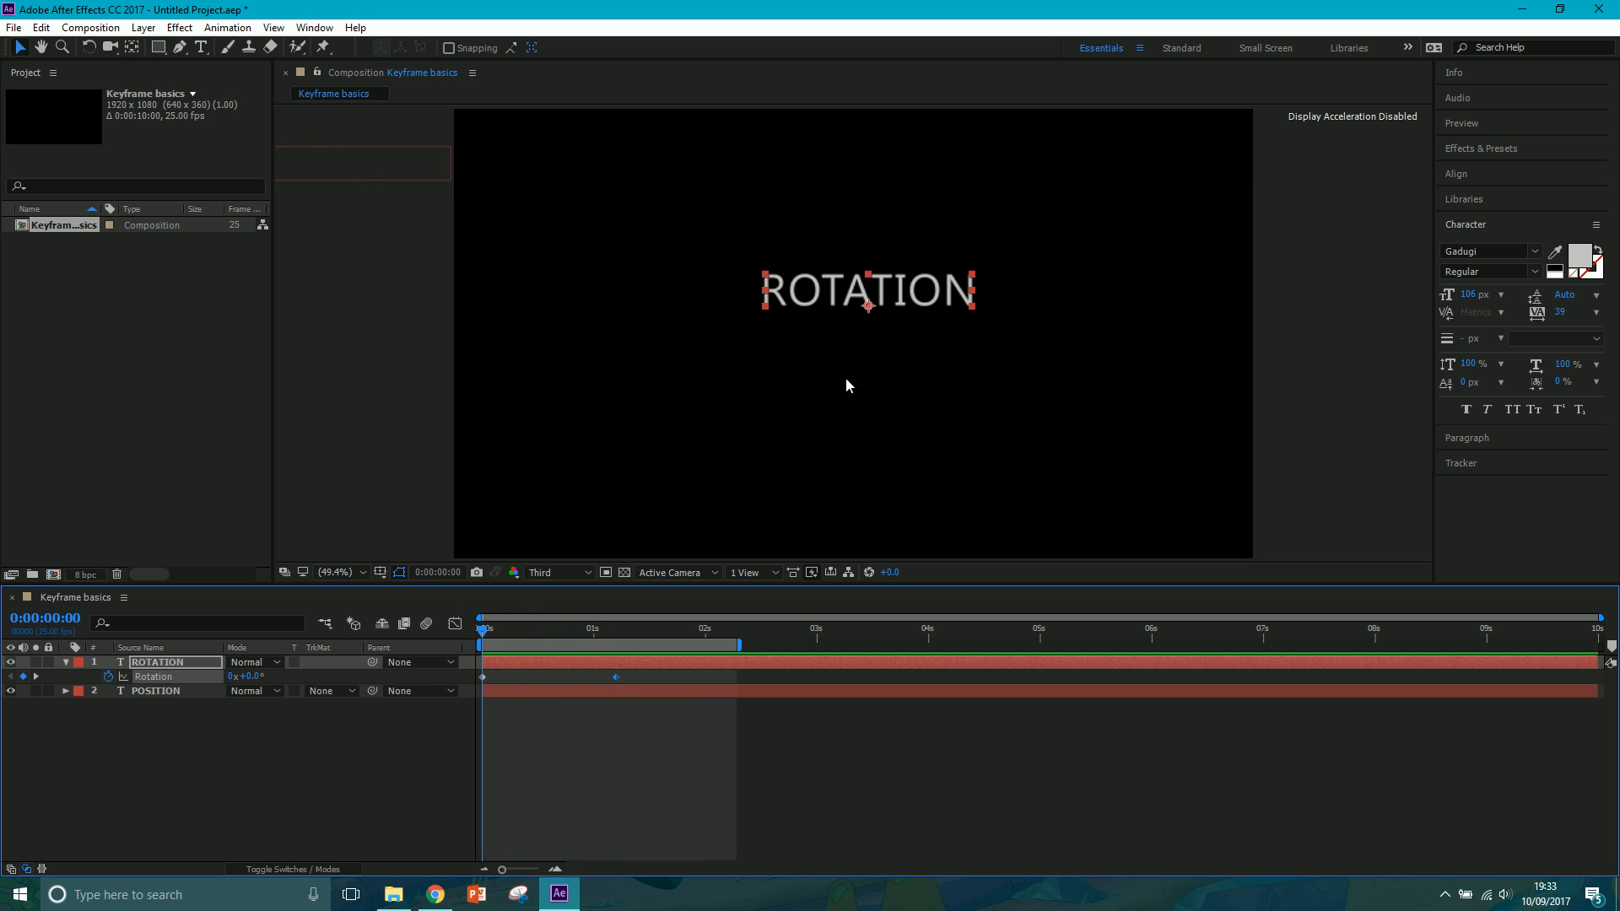
# - Examine the ROTATION text's anchor point up close and scrub through its spin to 0:00:01:05
pyautogui.scroll(3, 858, 319)
pyautogui.scroll(-1, 867, 295)
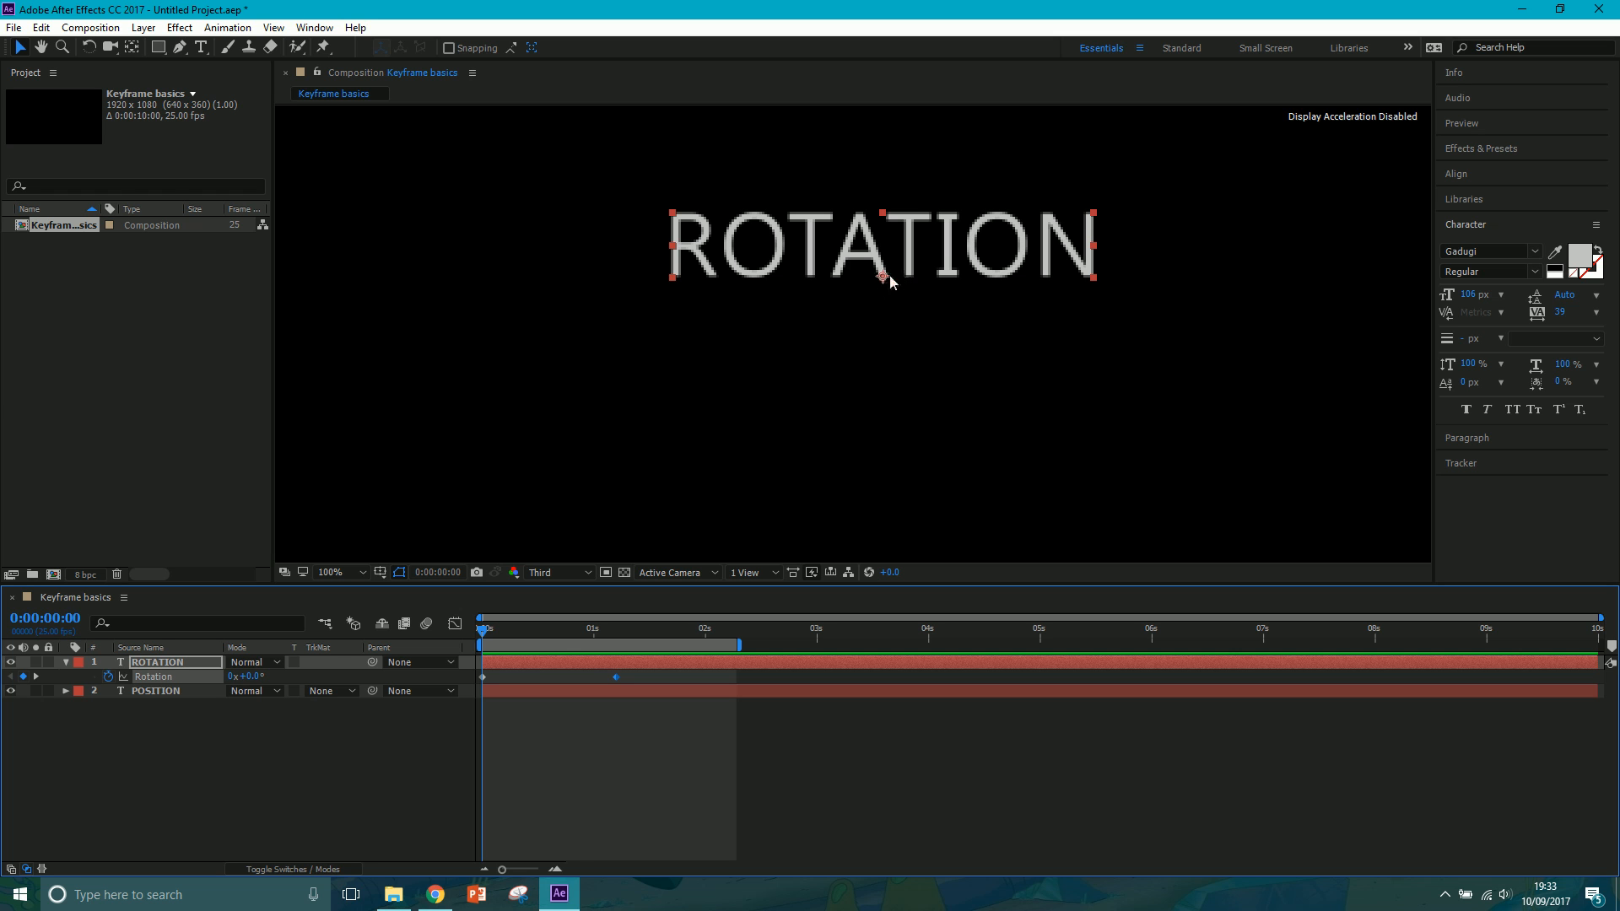
pyautogui.moveTo(675, 213); pyautogui.dragTo(618, 217)
pyautogui.hotkey('ctrl', 'z')
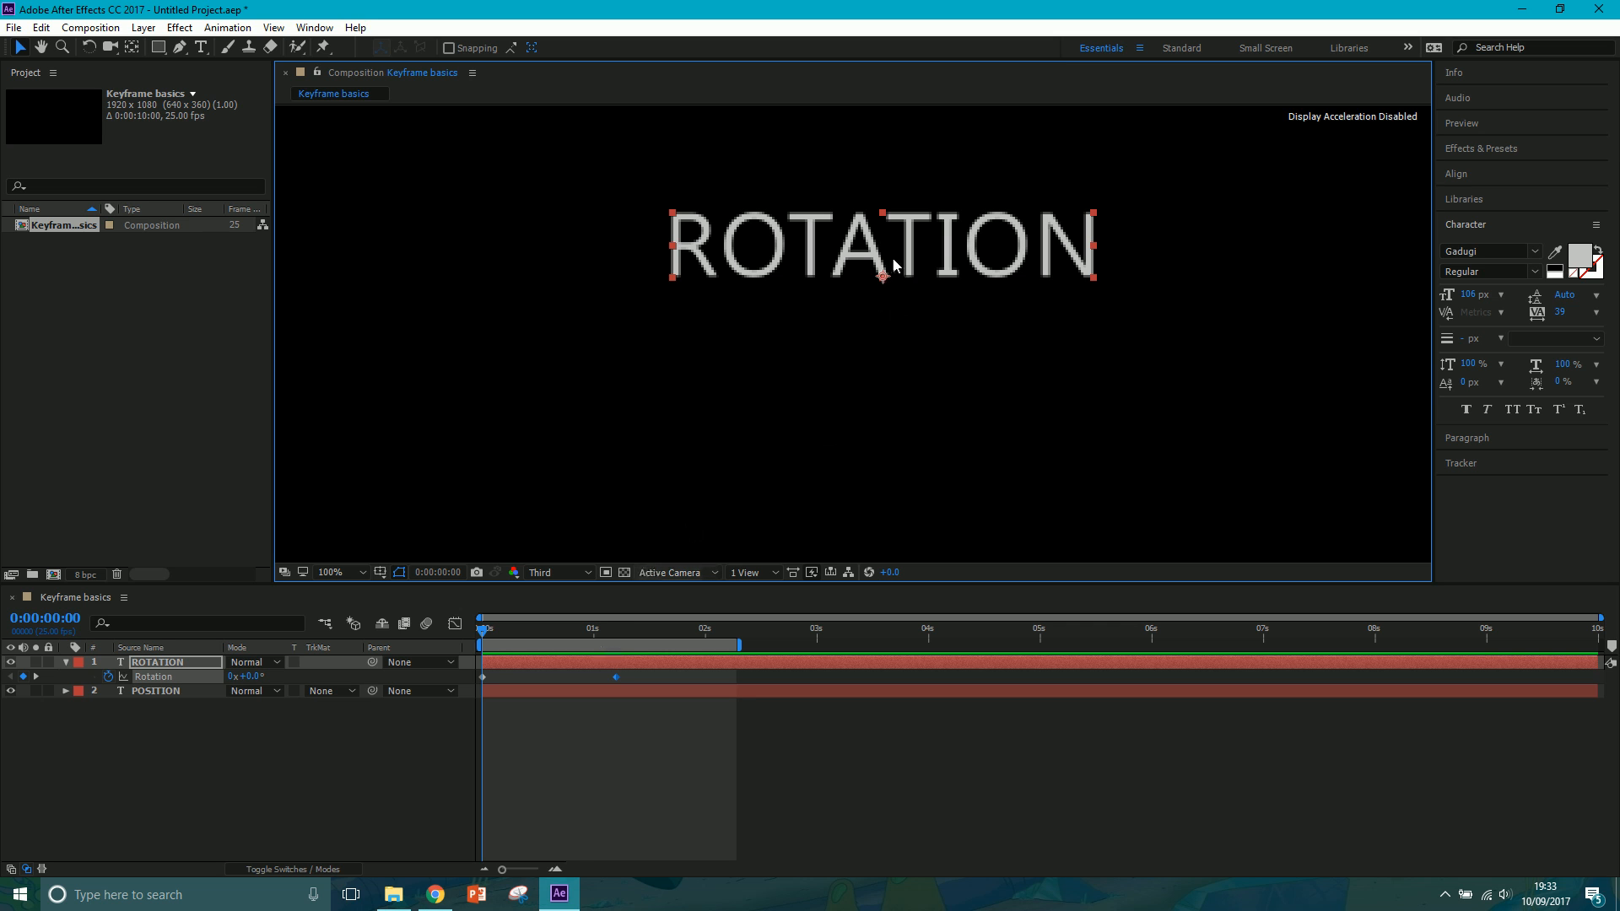
pyautogui.moveTo(592, 642); pyautogui.dragTo(558, 645)
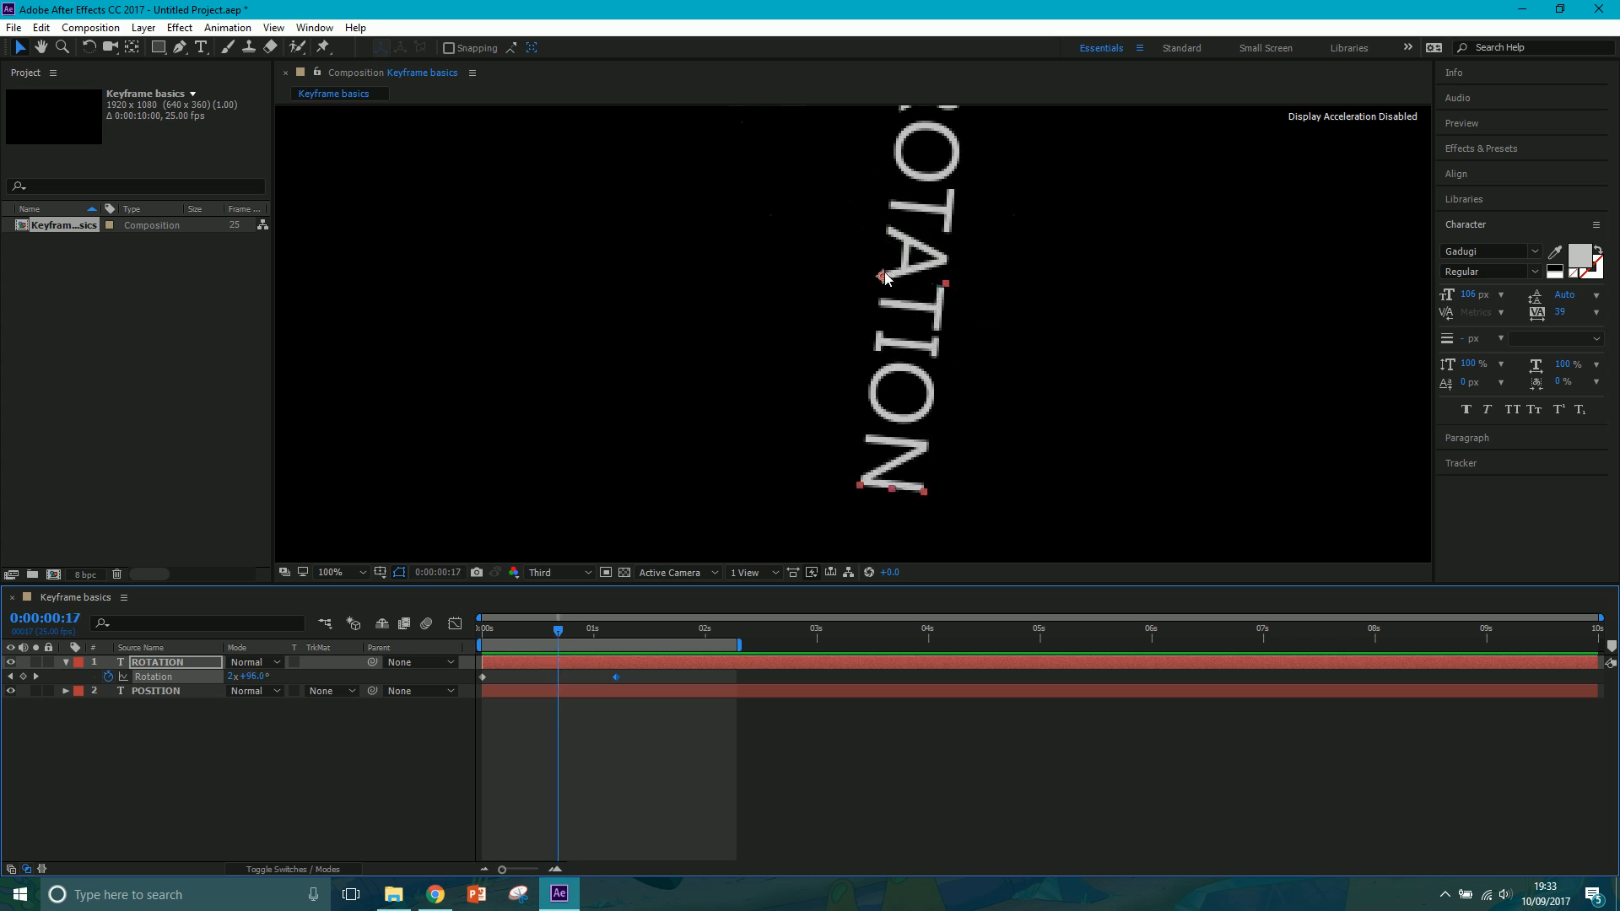
pyautogui.press('k')
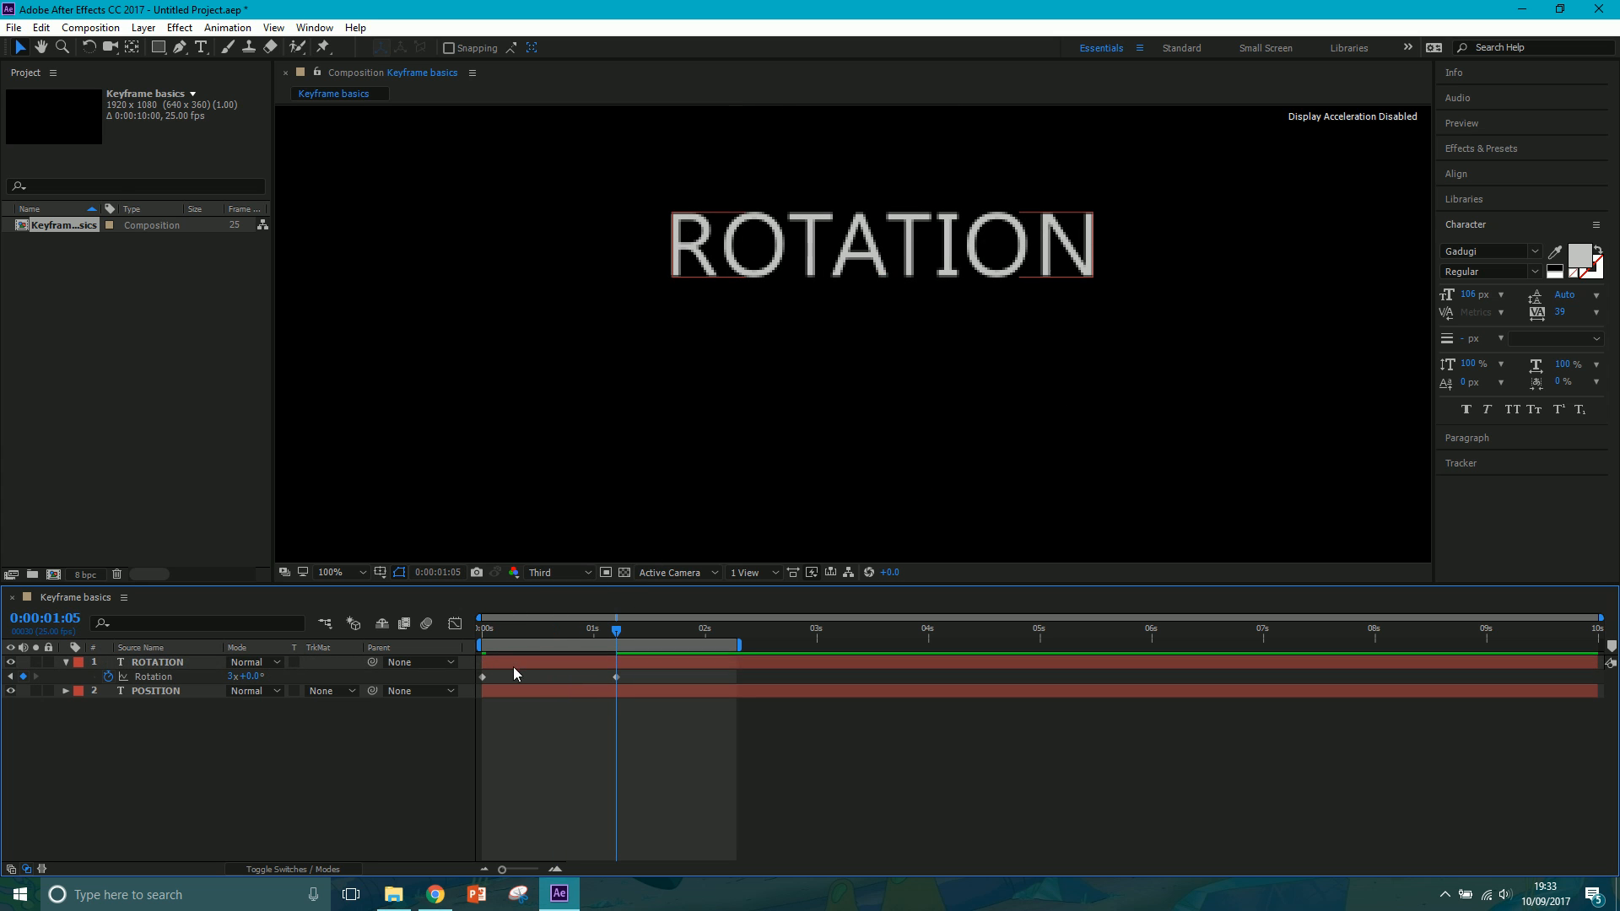
# - Shift the ROTATION layer's anchor point just below the middle of the text with the Pan Behind tool
pyautogui.click(516, 662)
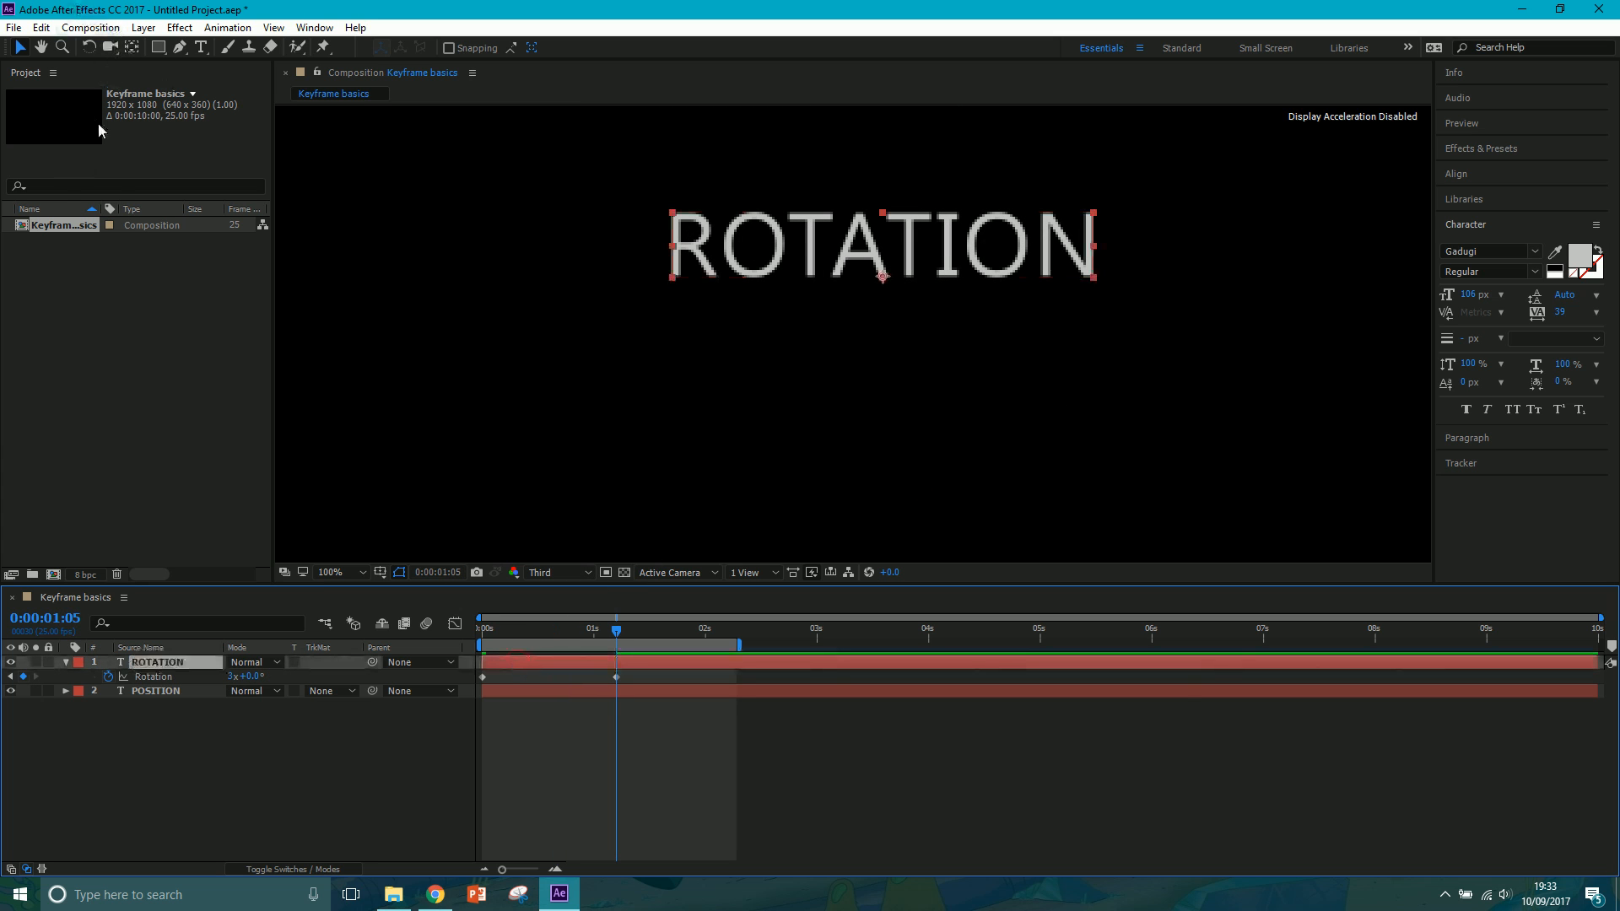
pyautogui.click(131, 51)
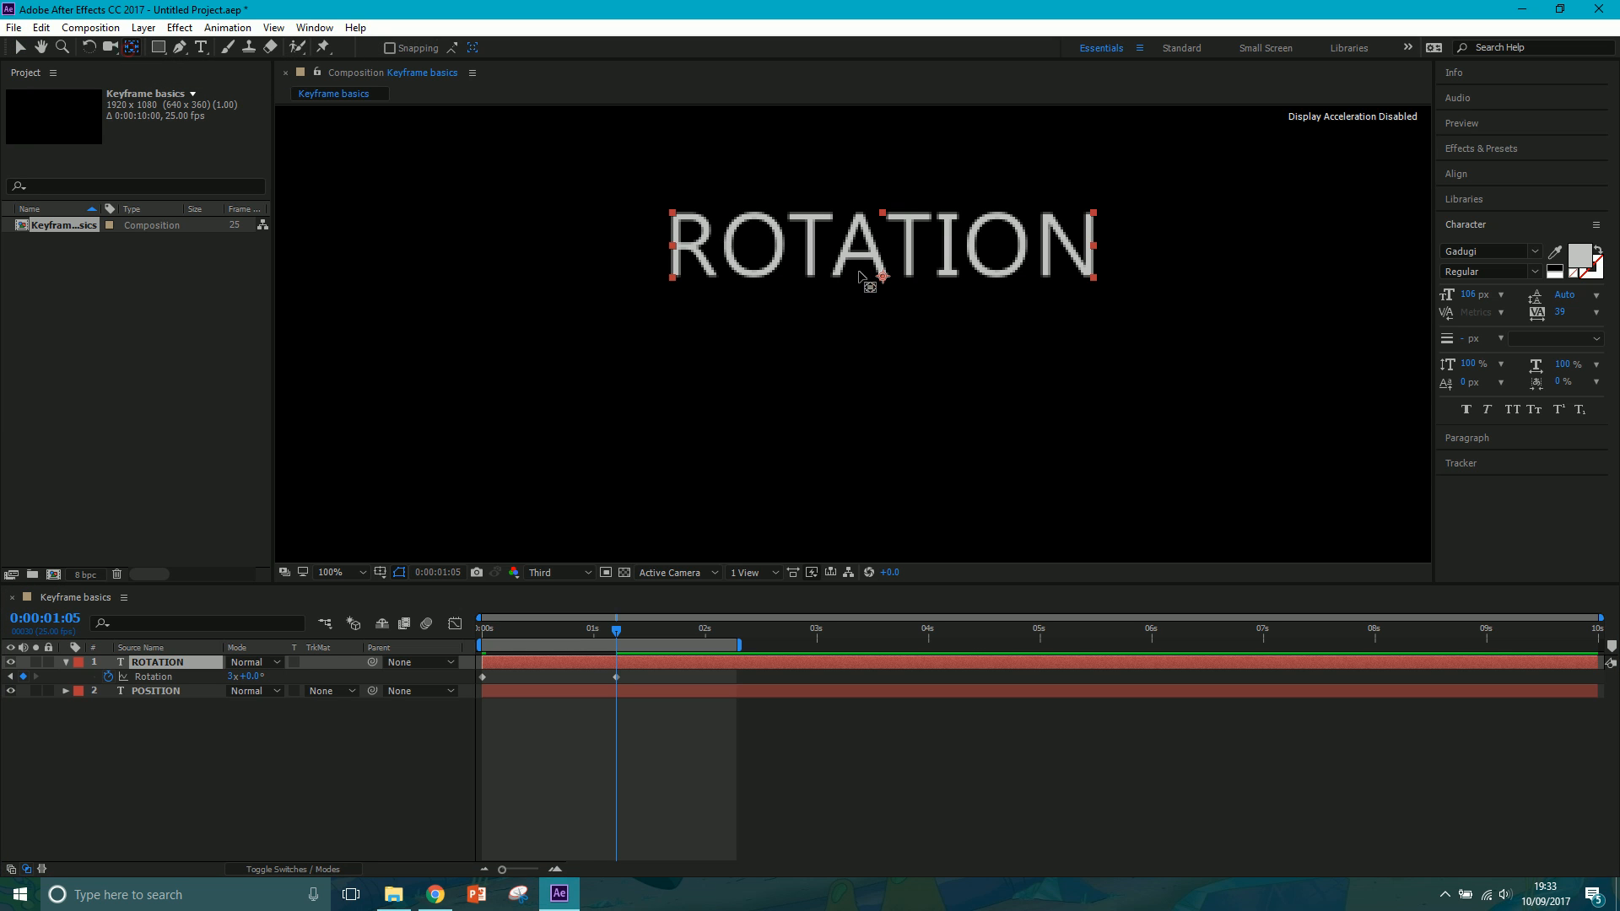
pyautogui.moveTo(882, 277); pyautogui.dragTo(902, 310)
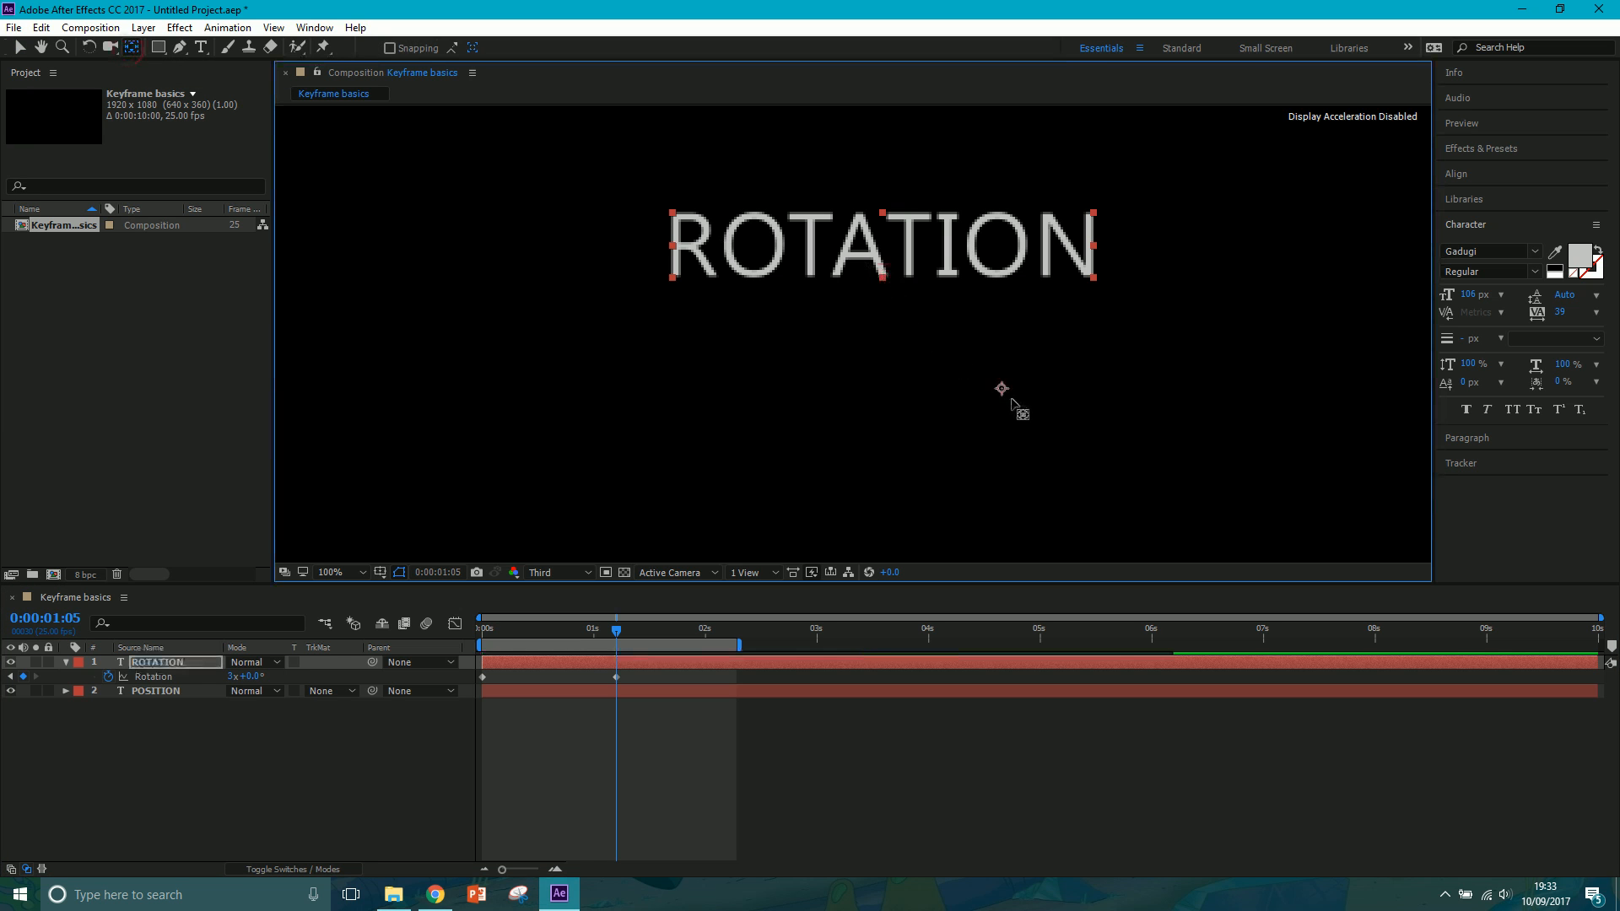
pyautogui.click(21, 48)
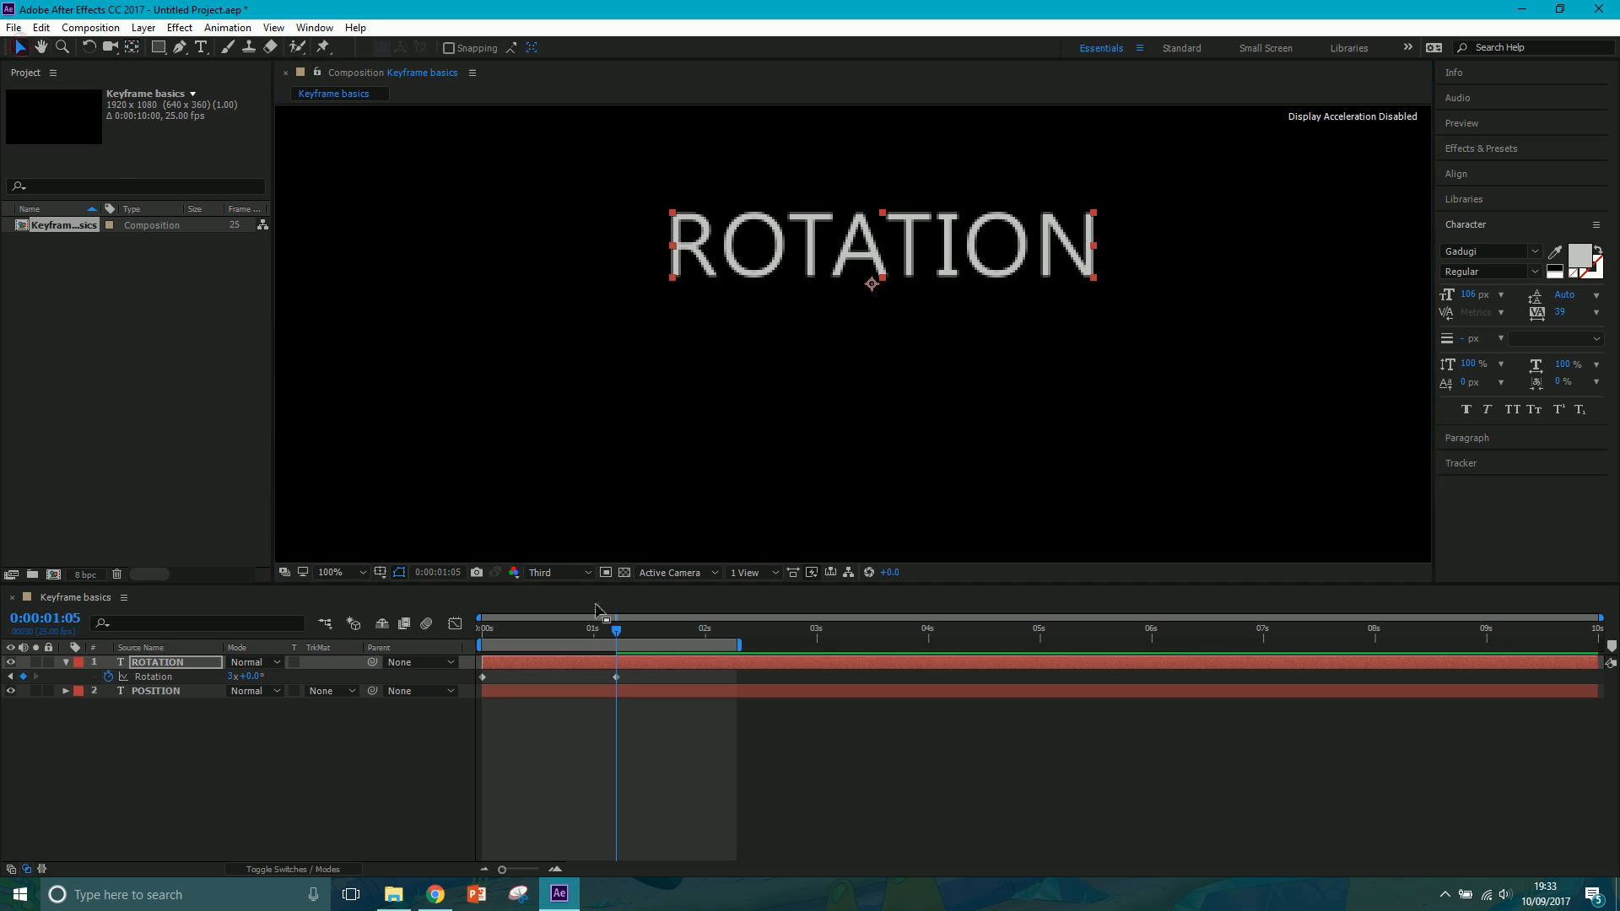
# - Return to 0:00:00:00 and move the ROTATION layer's anchor point well below the text, slightly left of its centre
pyautogui.moveTo(616, 635); pyautogui.dragTo(397, 657)
pyautogui.click(132, 47)
pyautogui.moveTo(871, 285); pyautogui.dragTo(784, 432)
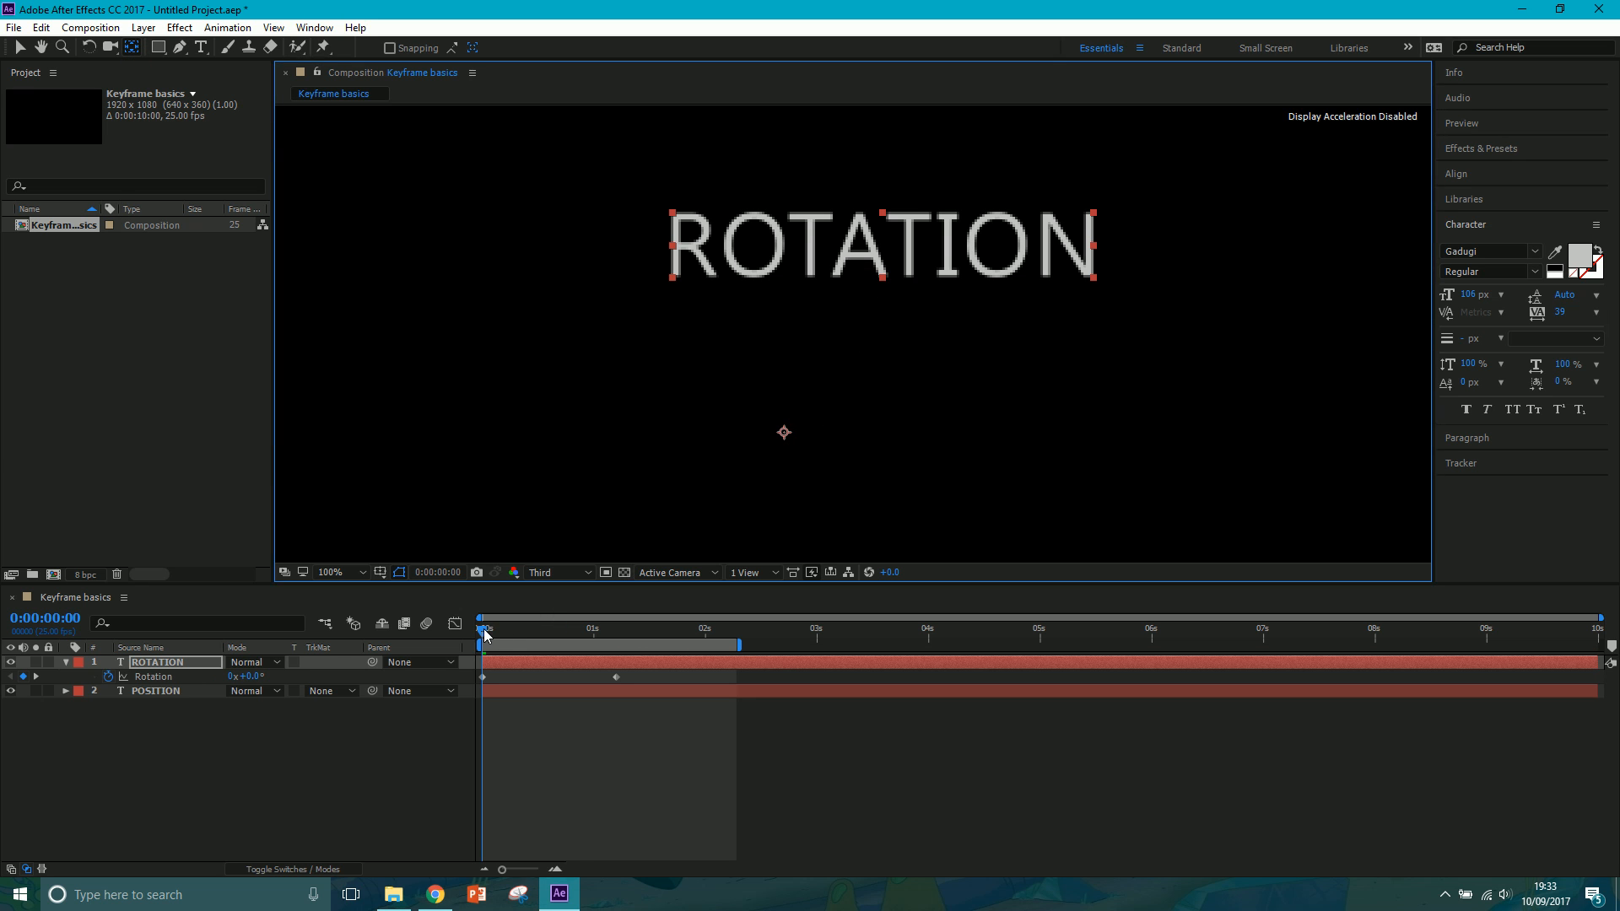
# - Scrub through the ROTATION text's spin around its offset anchor point and return to 0:00:00:00
pyautogui.moveTo(485, 634); pyautogui.dragTo(543, 642)
pyautogui.press(',')
pyautogui.press('Home')
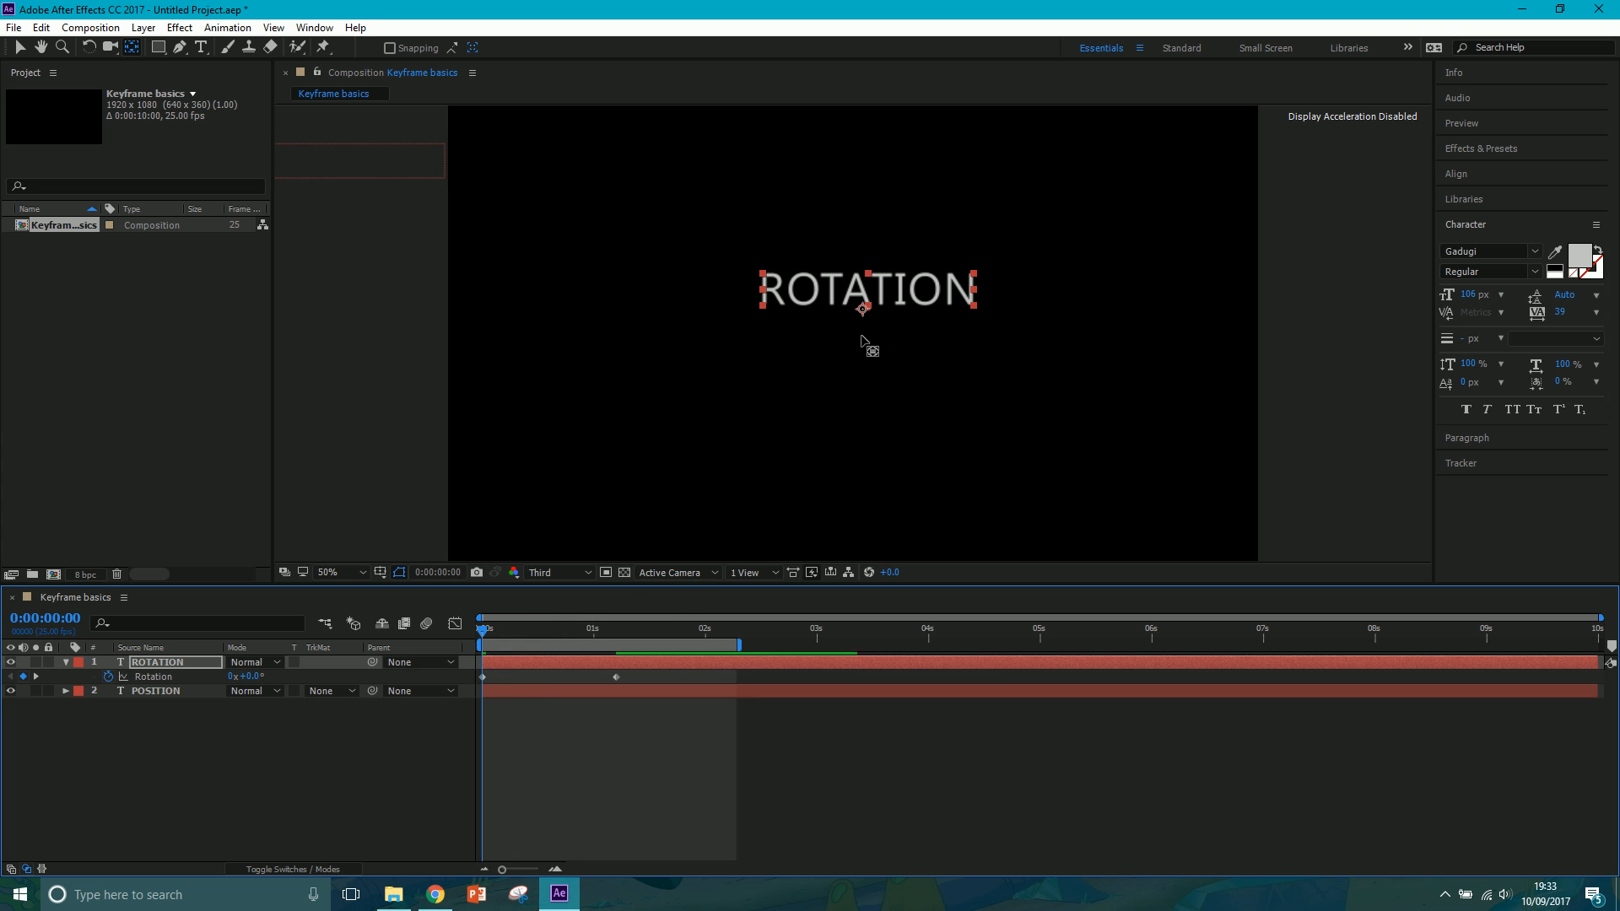
# - Move the ROTATION layer's anchor point up to the centre of the text
pyautogui.click(865, 313)
pyautogui.click(865, 305)
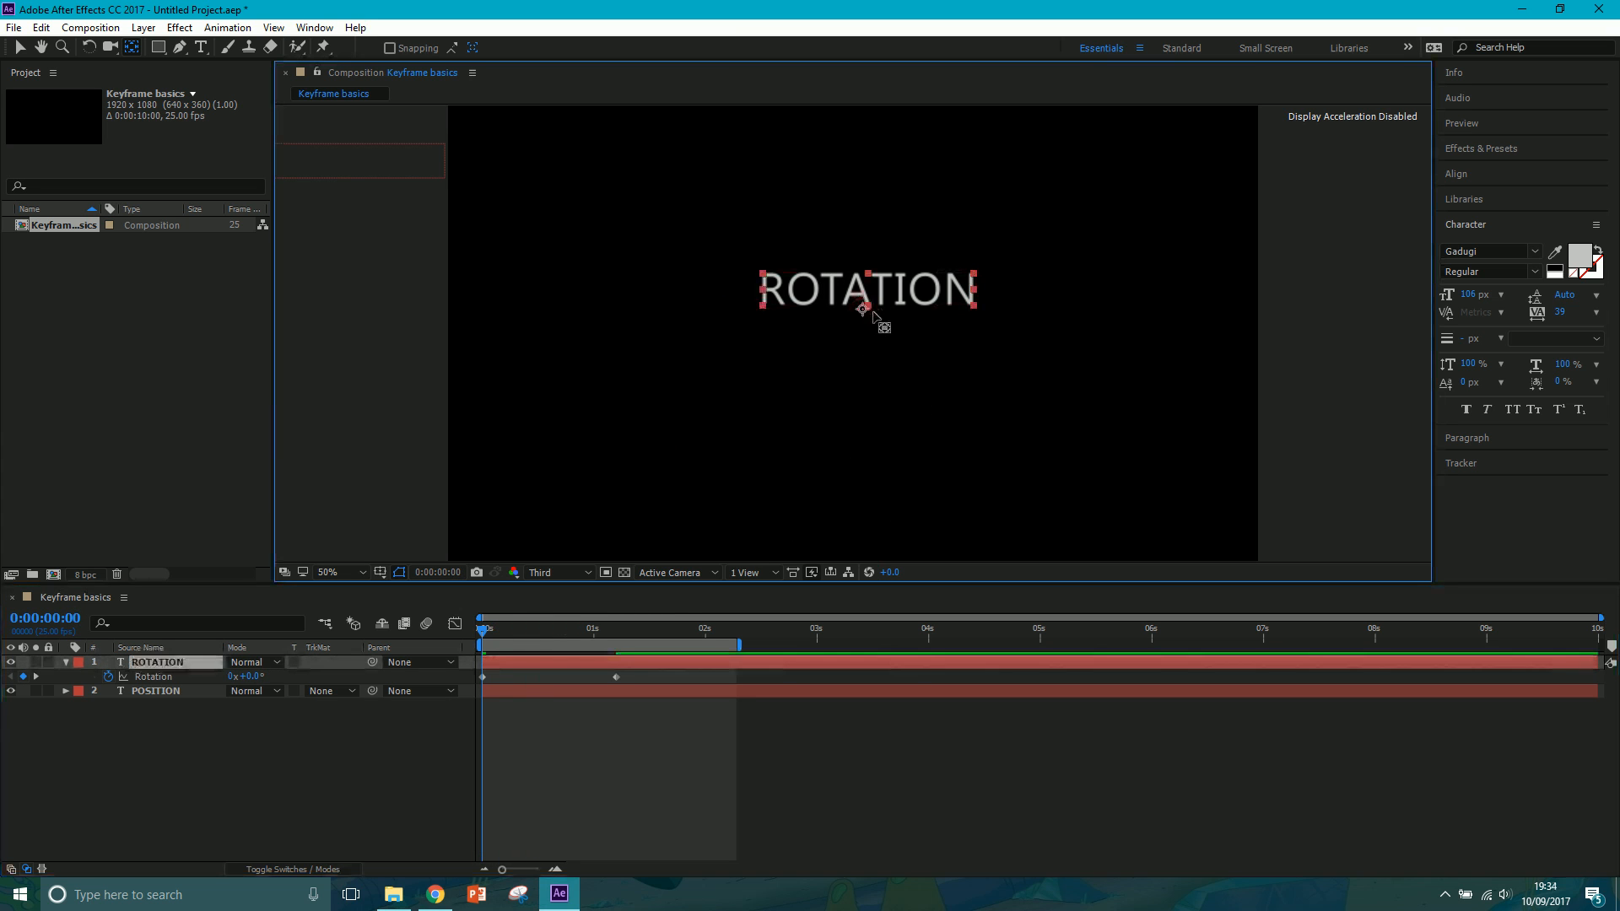
pyautogui.moveTo(864, 305); pyautogui.dragTo(866, 291)
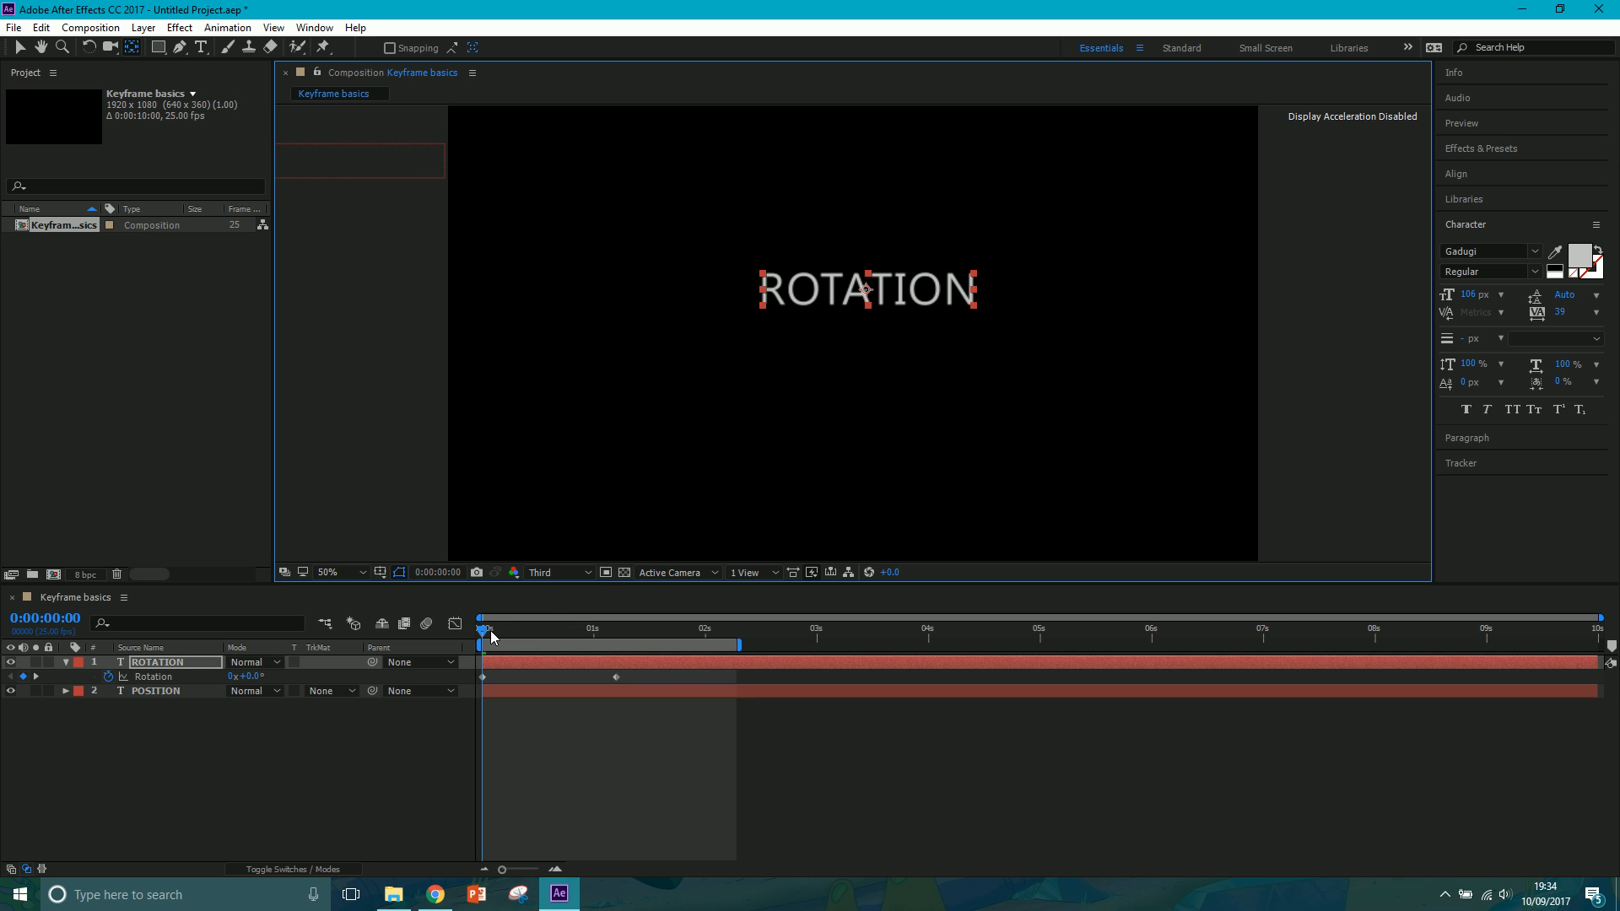
# - Play the ROTATION text's spin around its centred anchor point from 0:00:00:00 and stop at 0:00:01:17
pyautogui.press('v')
pyautogui.moveTo(481, 634)
pyautogui.mouseDown()
pyautogui.moveTo(647, 631)
pyautogui.moveTo(453, 639)
pyautogui.mouseUp()
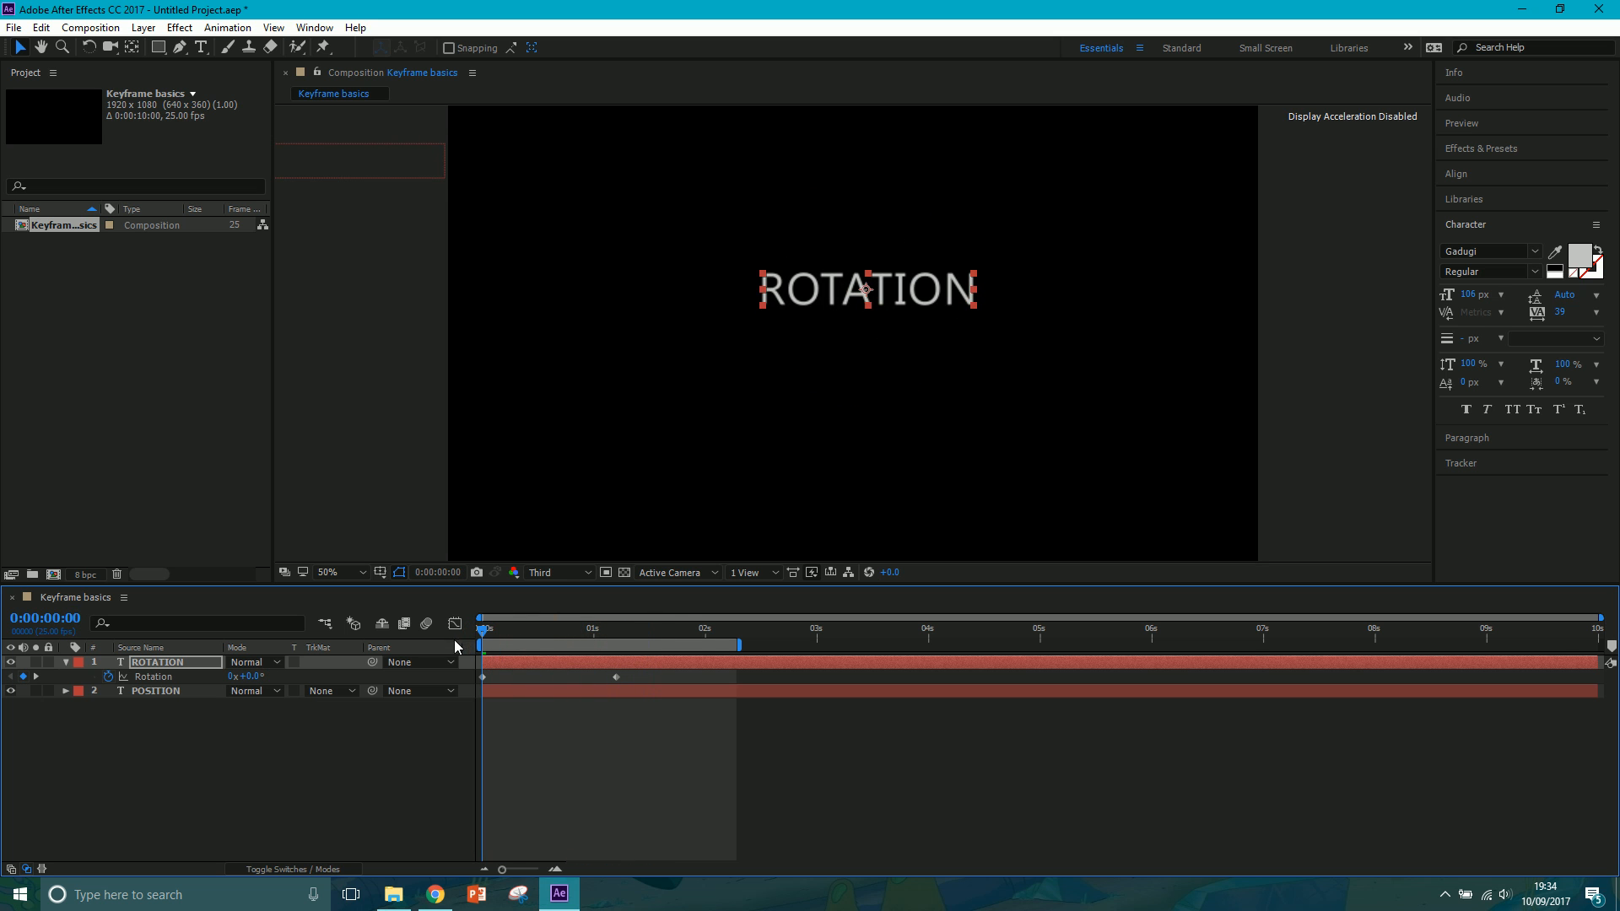
pyautogui.press('space')
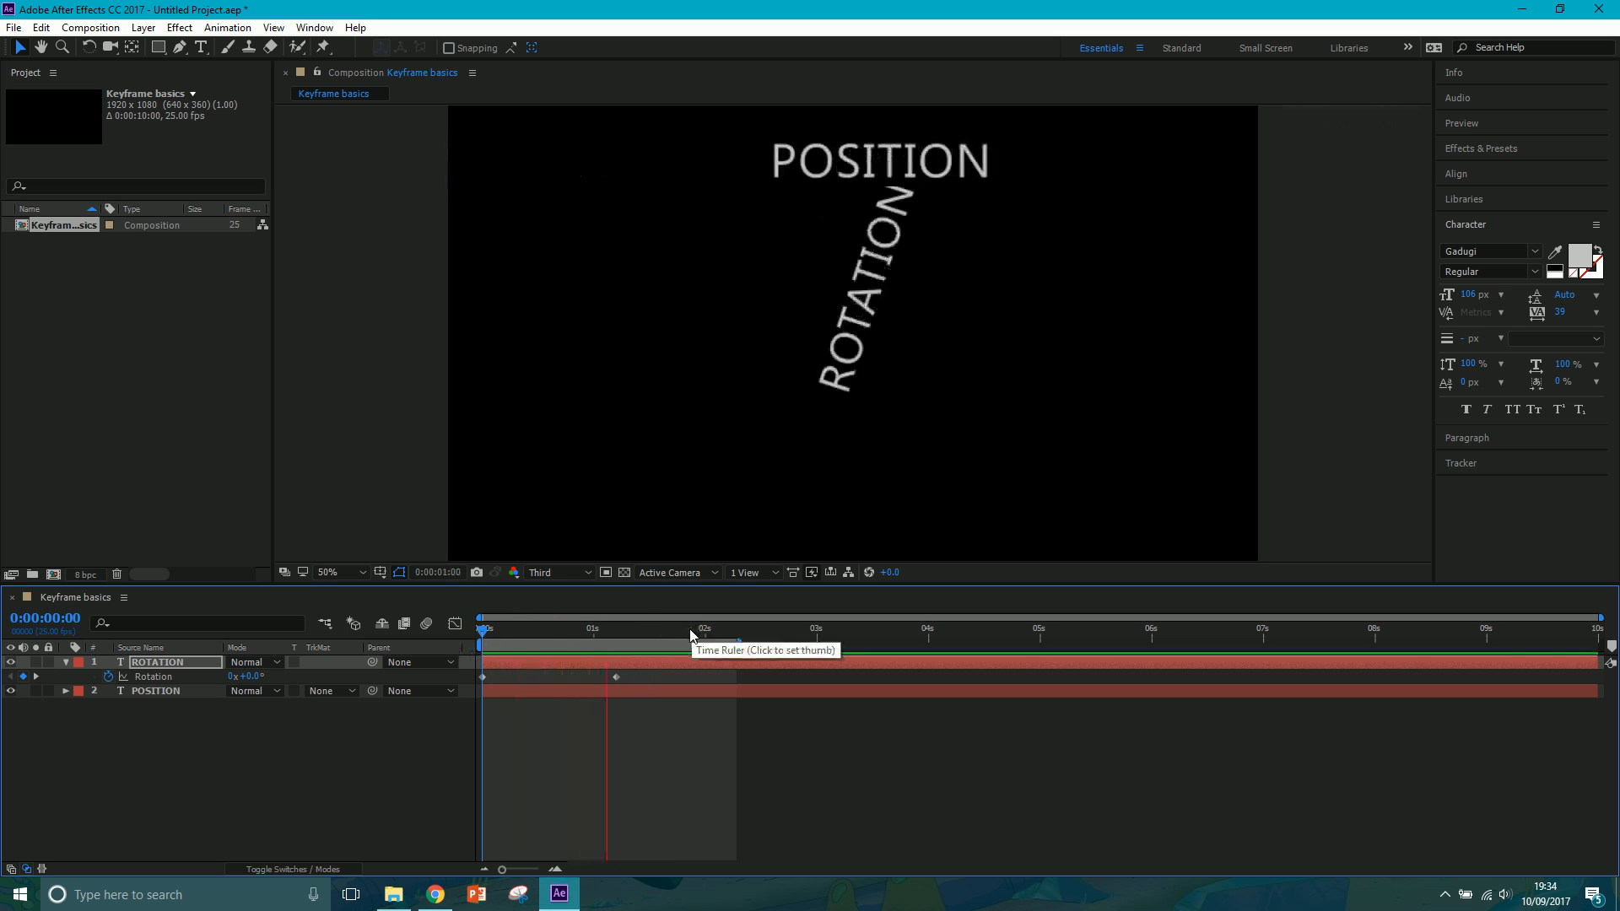
pyautogui.press('space')
# - Add a new text layer reading SCALE and position it centred below the ROTATION text
pyautogui.click(188, 740)
pyautogui.click(201, 48)
pyautogui.click(774, 411)
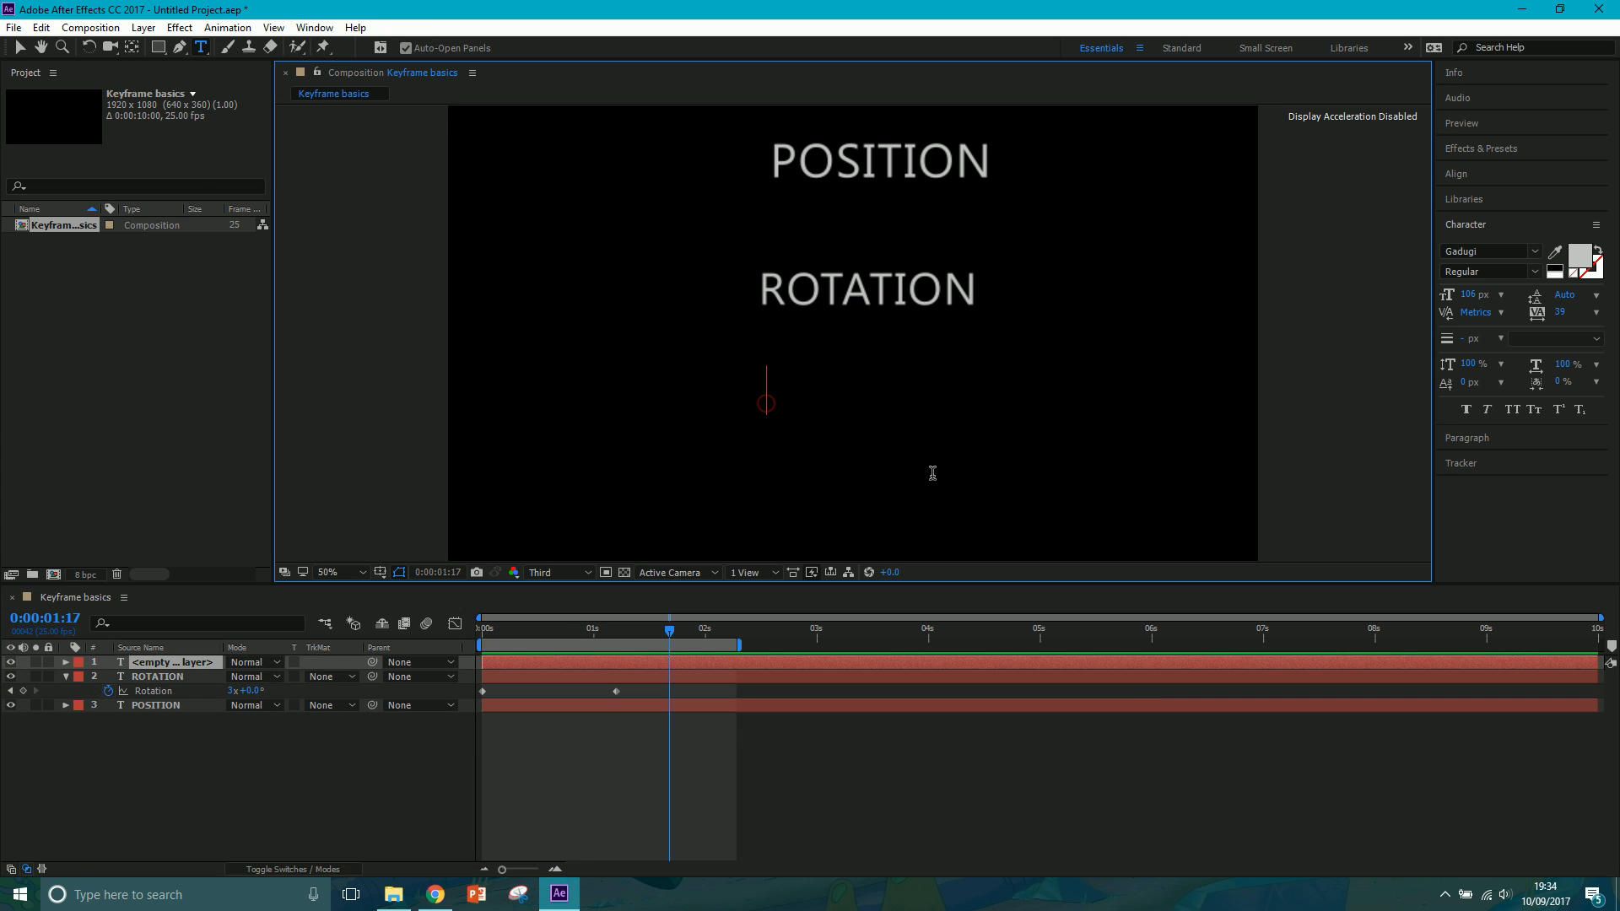
pyautogui.write('SCALE')
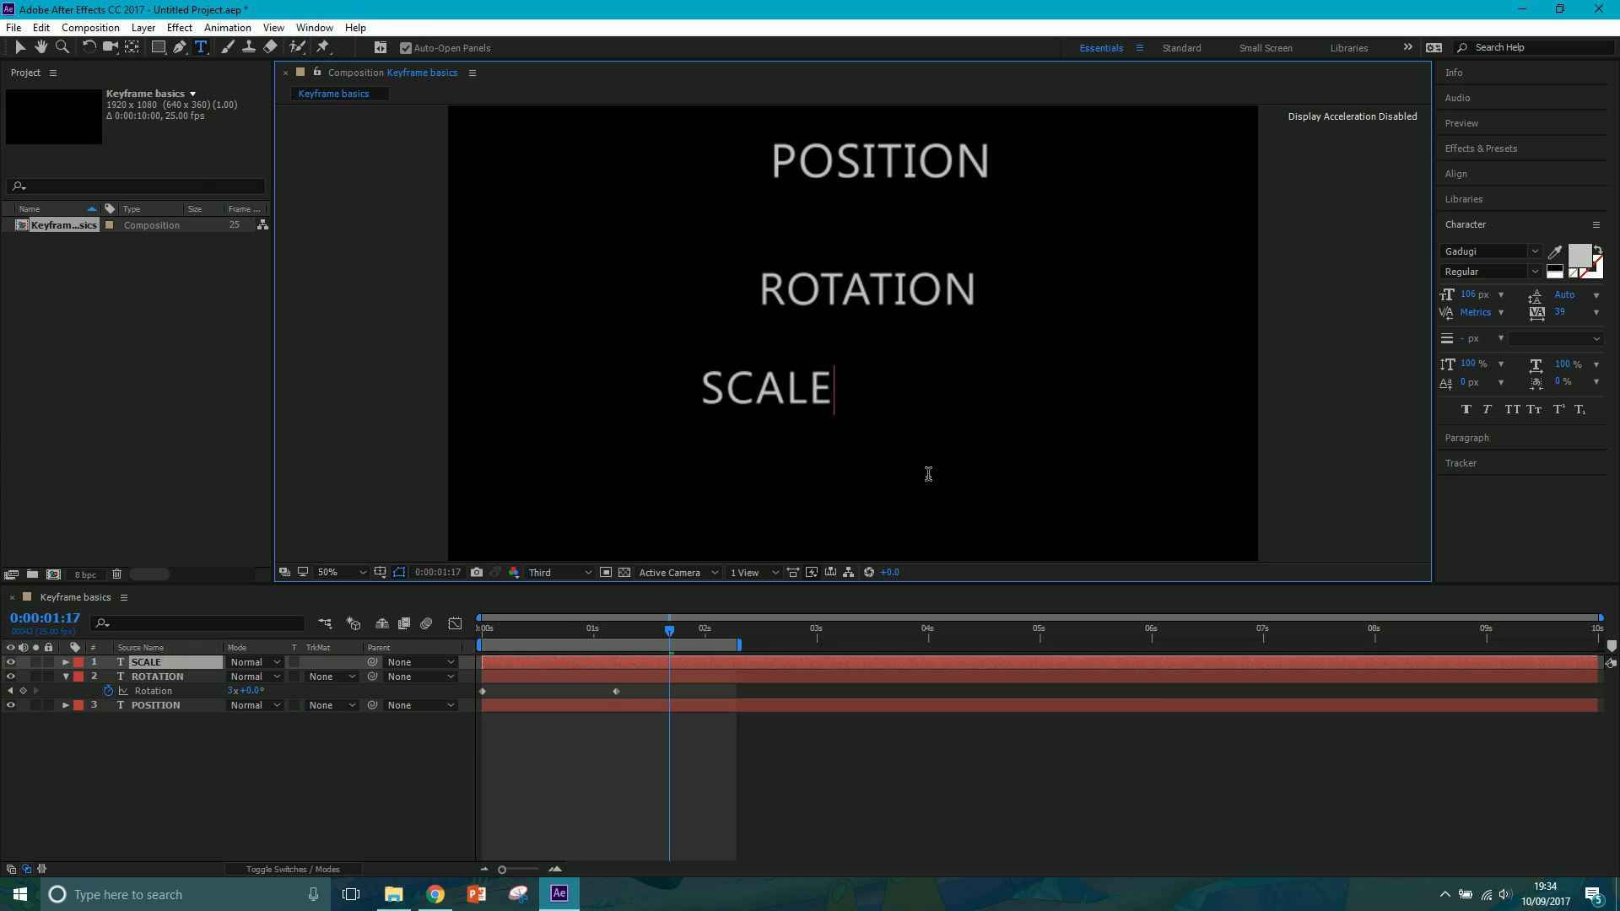
pyautogui.click(20, 47)
pyautogui.moveTo(789, 397); pyautogui.dragTo(872, 407)
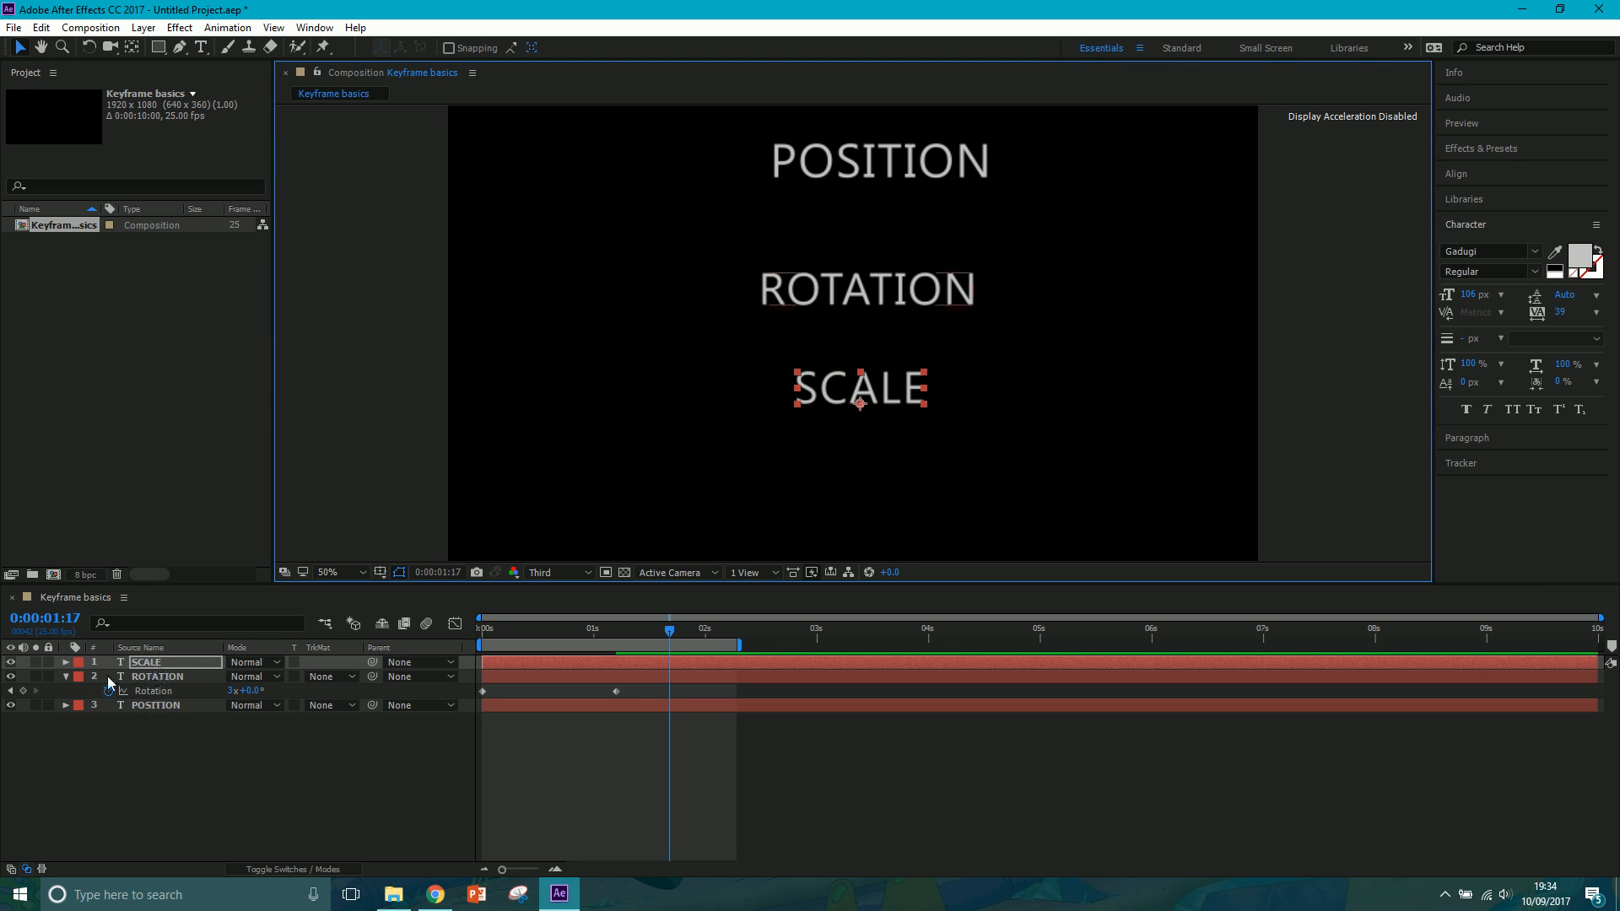
# - Reveal only the SCALE layer's Scale property and keyframe it at 0% at 0:00:00:00
pyautogui.click(65, 663)
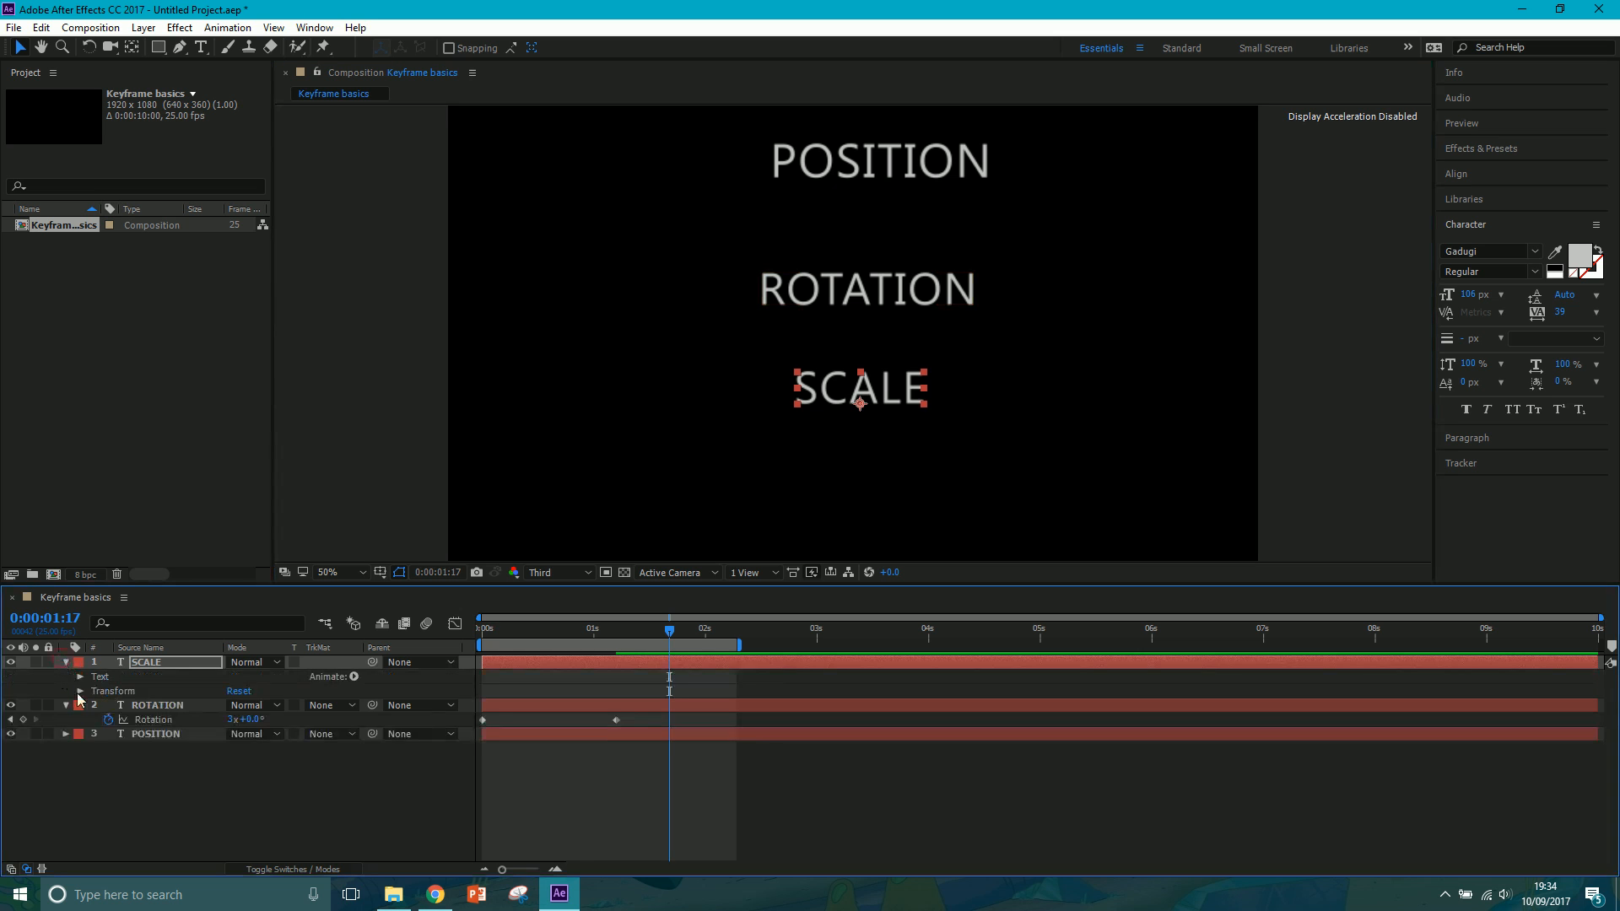
pyautogui.click(79, 691)
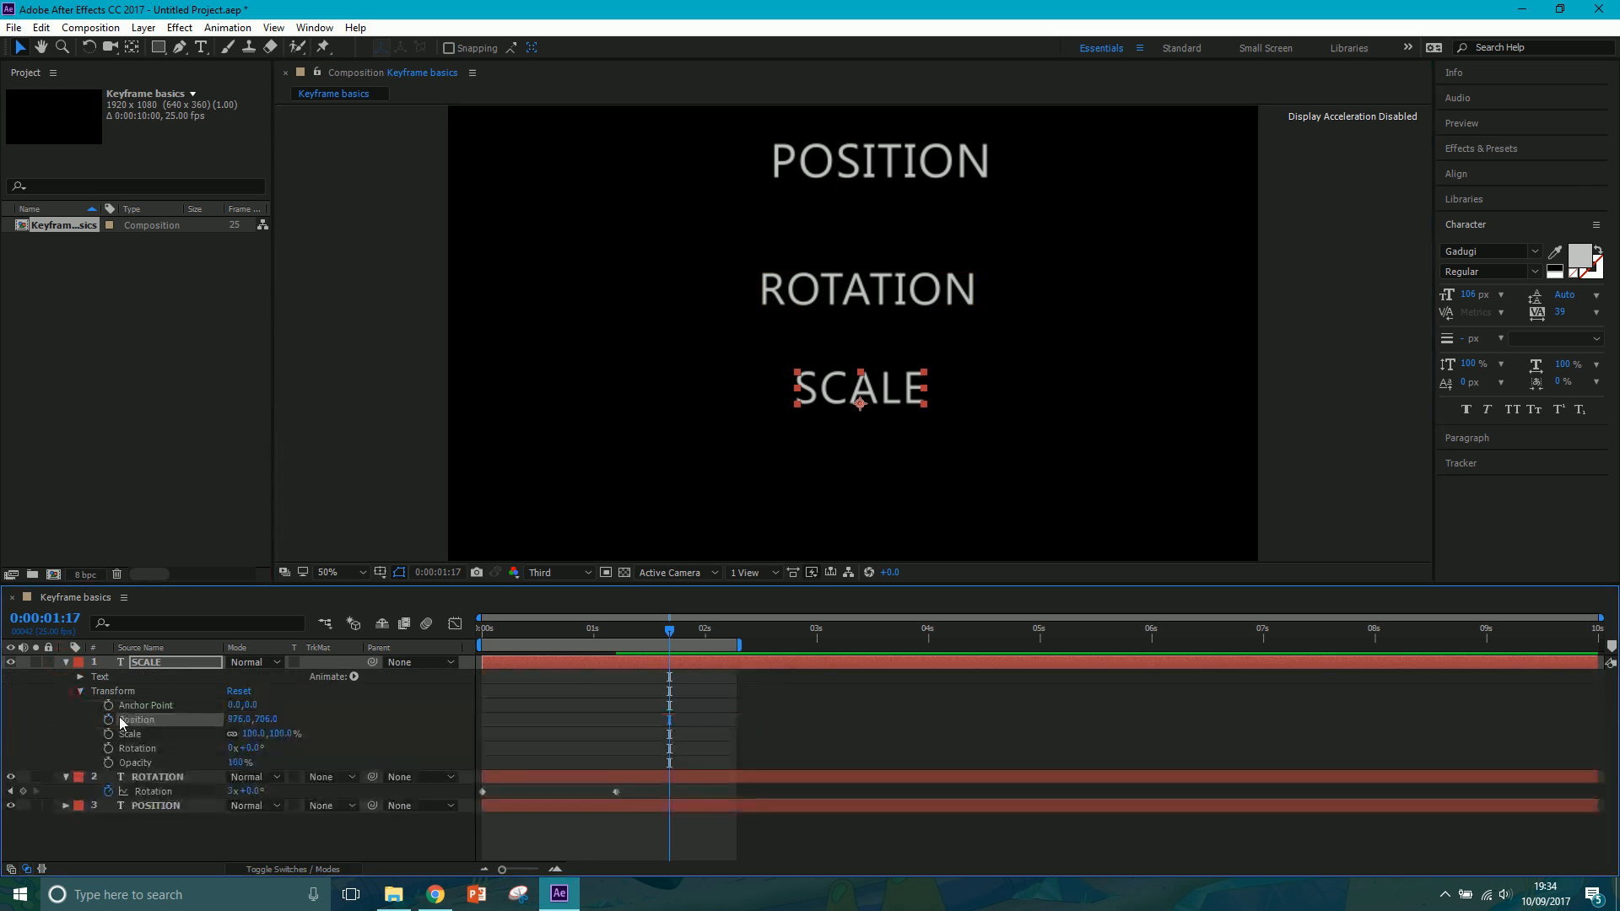
pyautogui.click(63, 663)
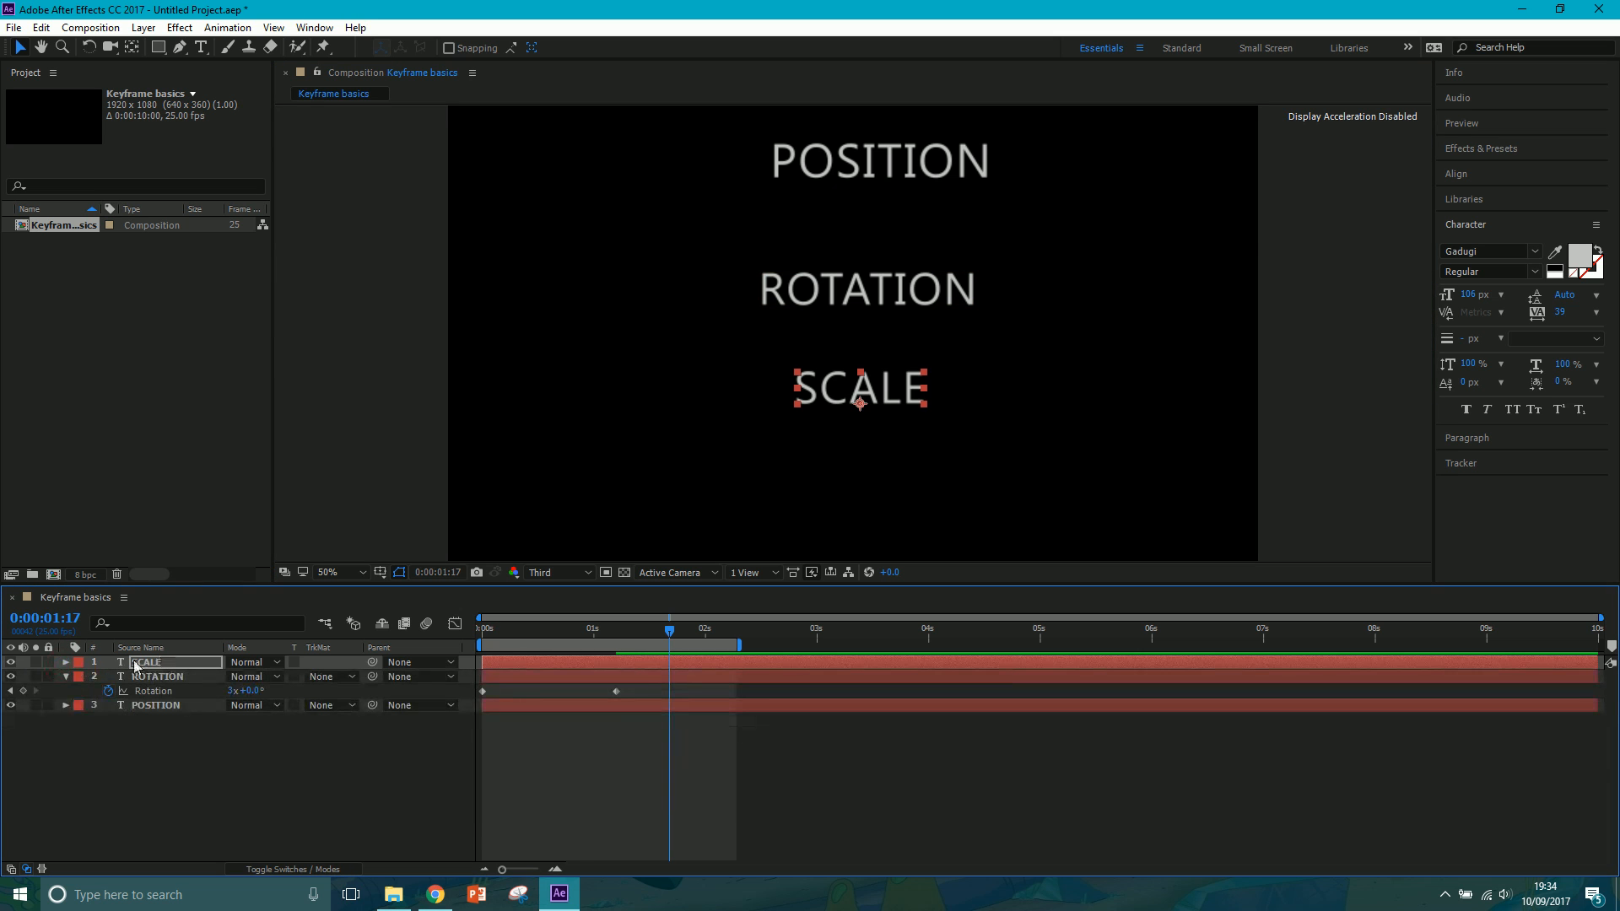
pyautogui.press('s')
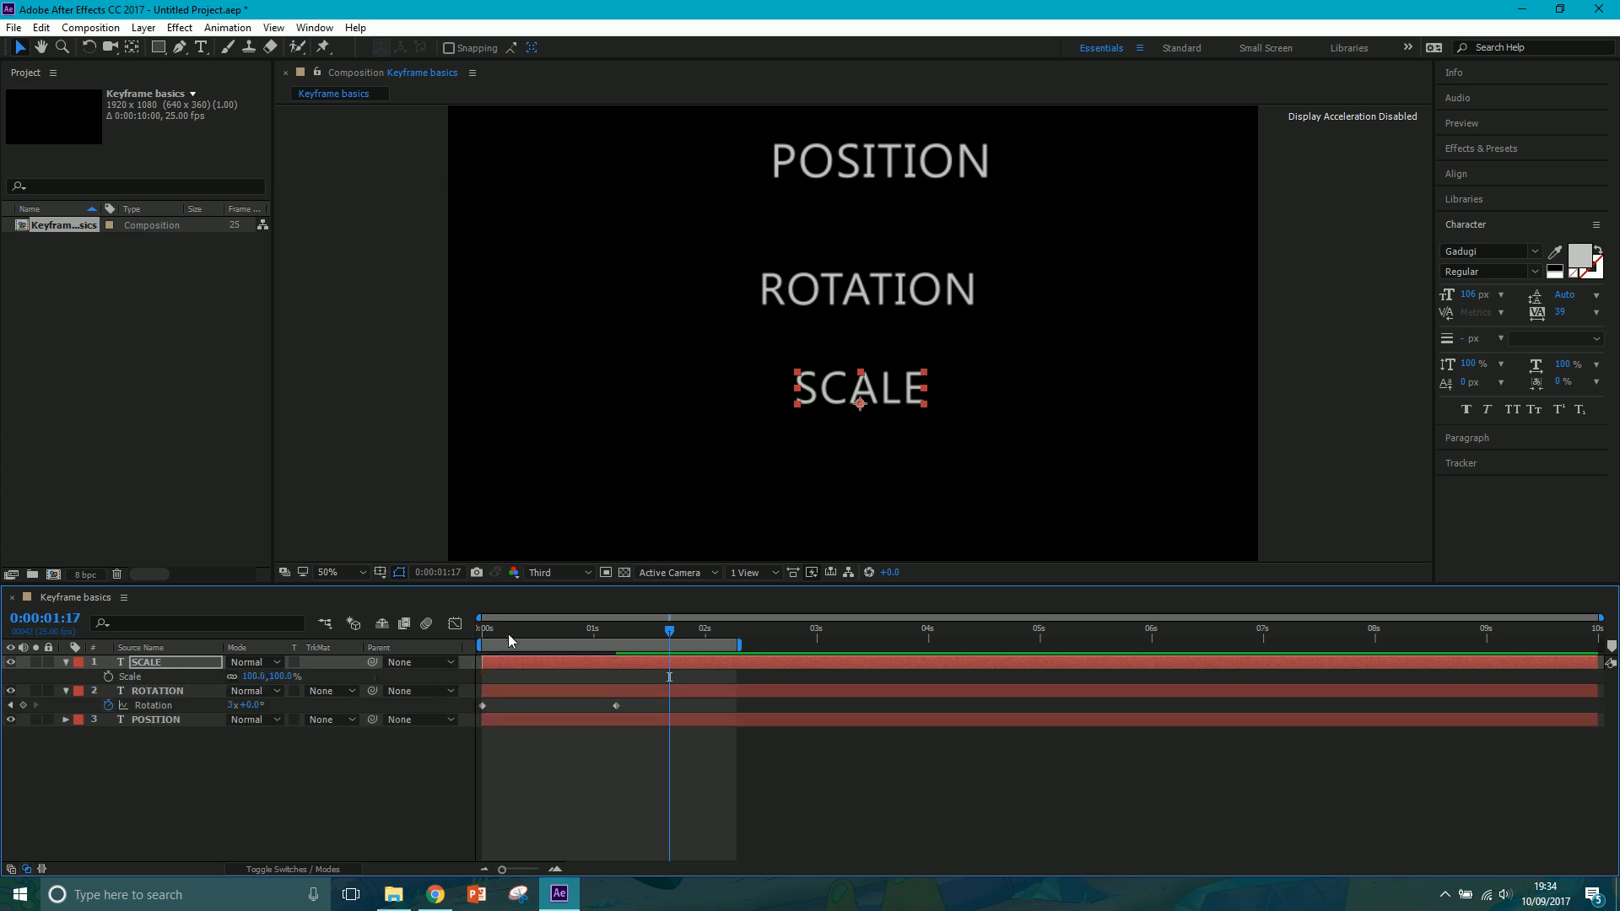
pyautogui.moveTo(507, 632); pyautogui.dragTo(414, 642)
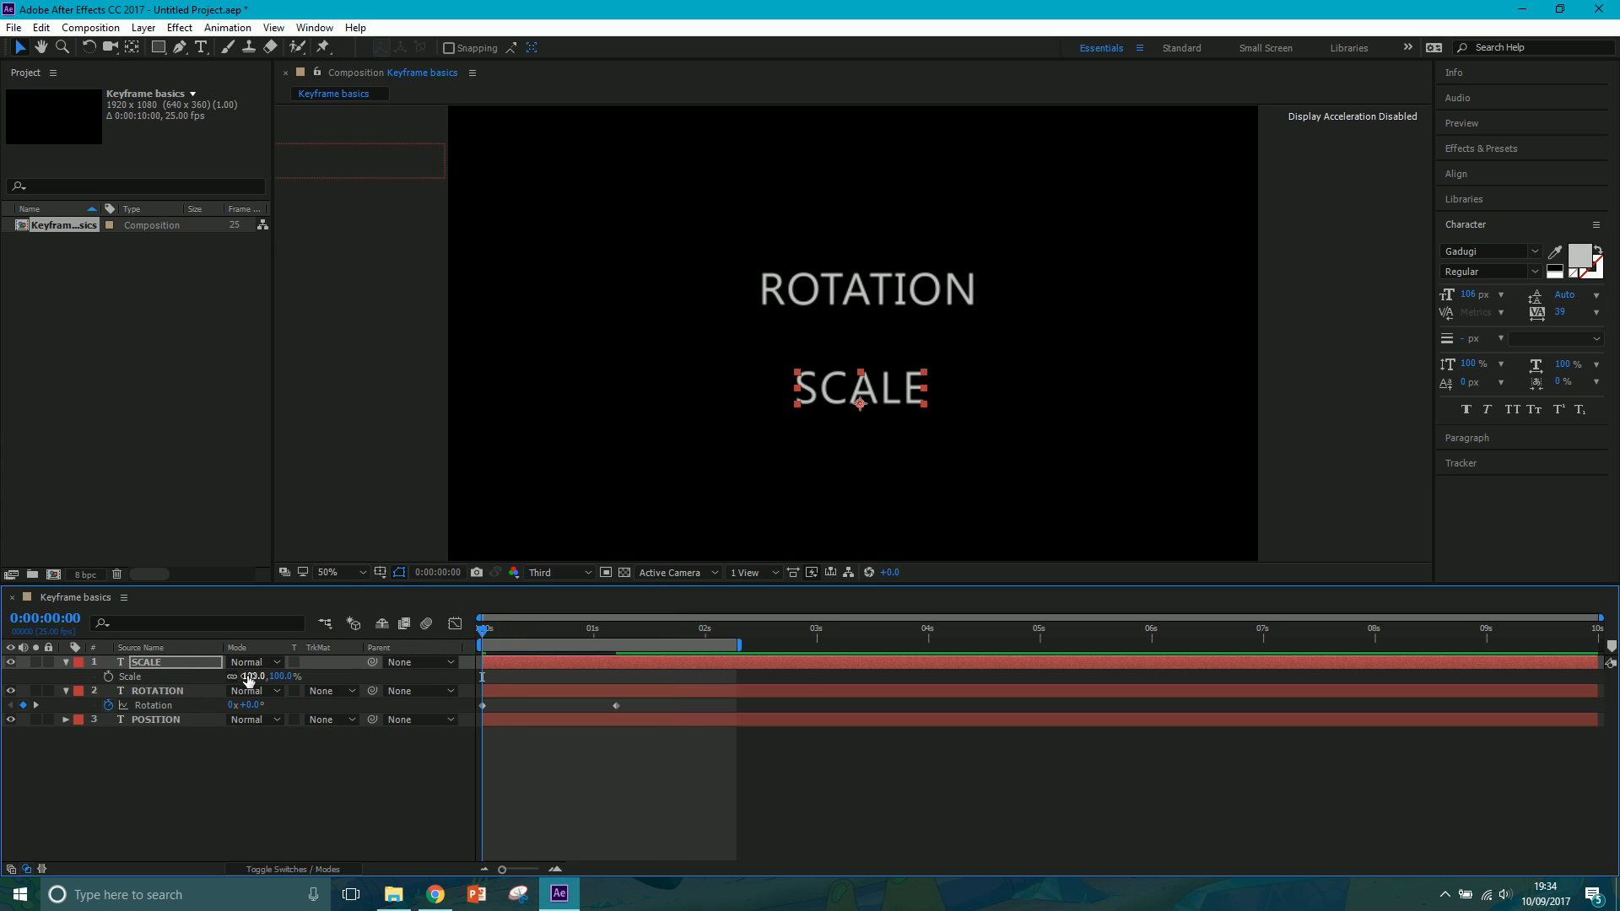
pyautogui.click(107, 677)
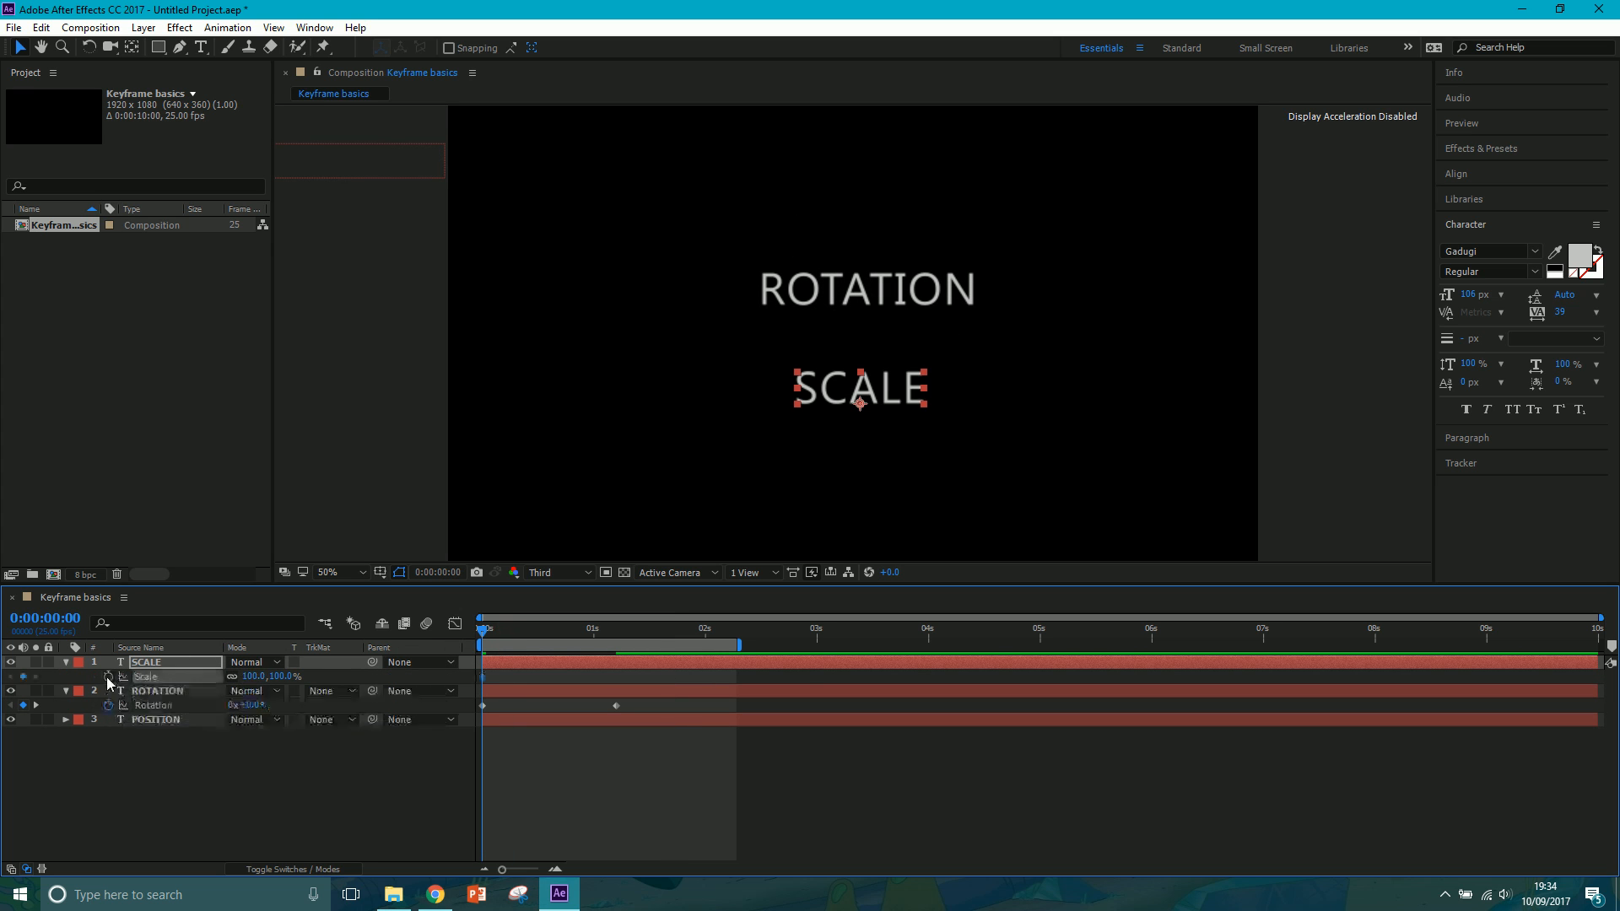
pyautogui.click(249, 678)
pyautogui.press('Return')
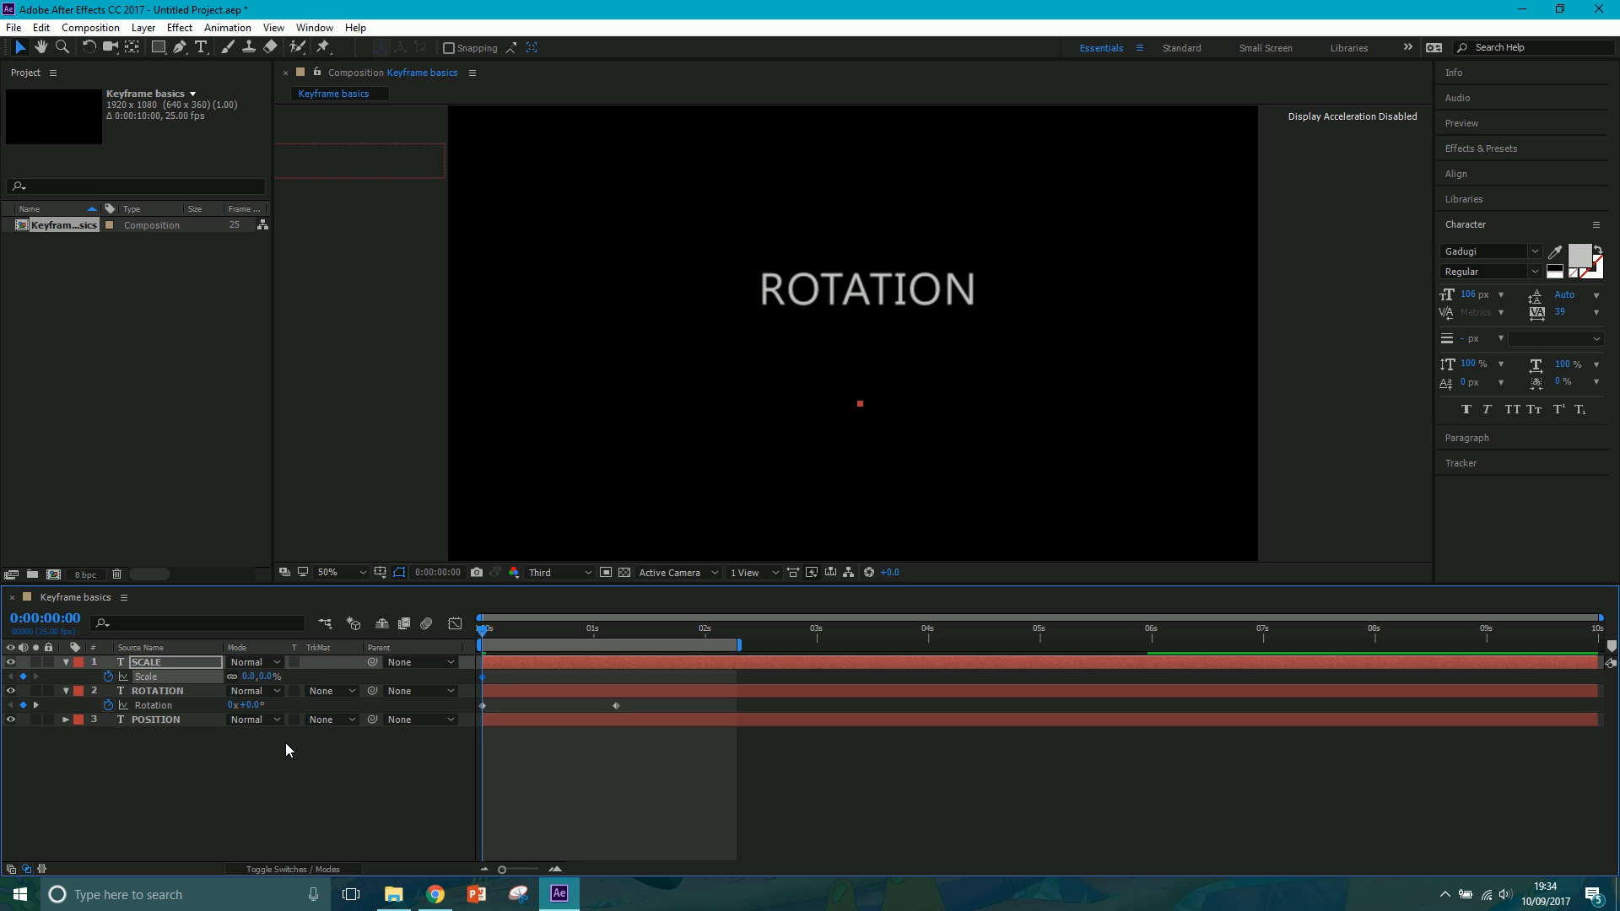
# - Keyframe the SCALE layer's Scale at 120% at 0:00:01:05, in line with the last Rotation keyframe
pyautogui.click(615, 639)
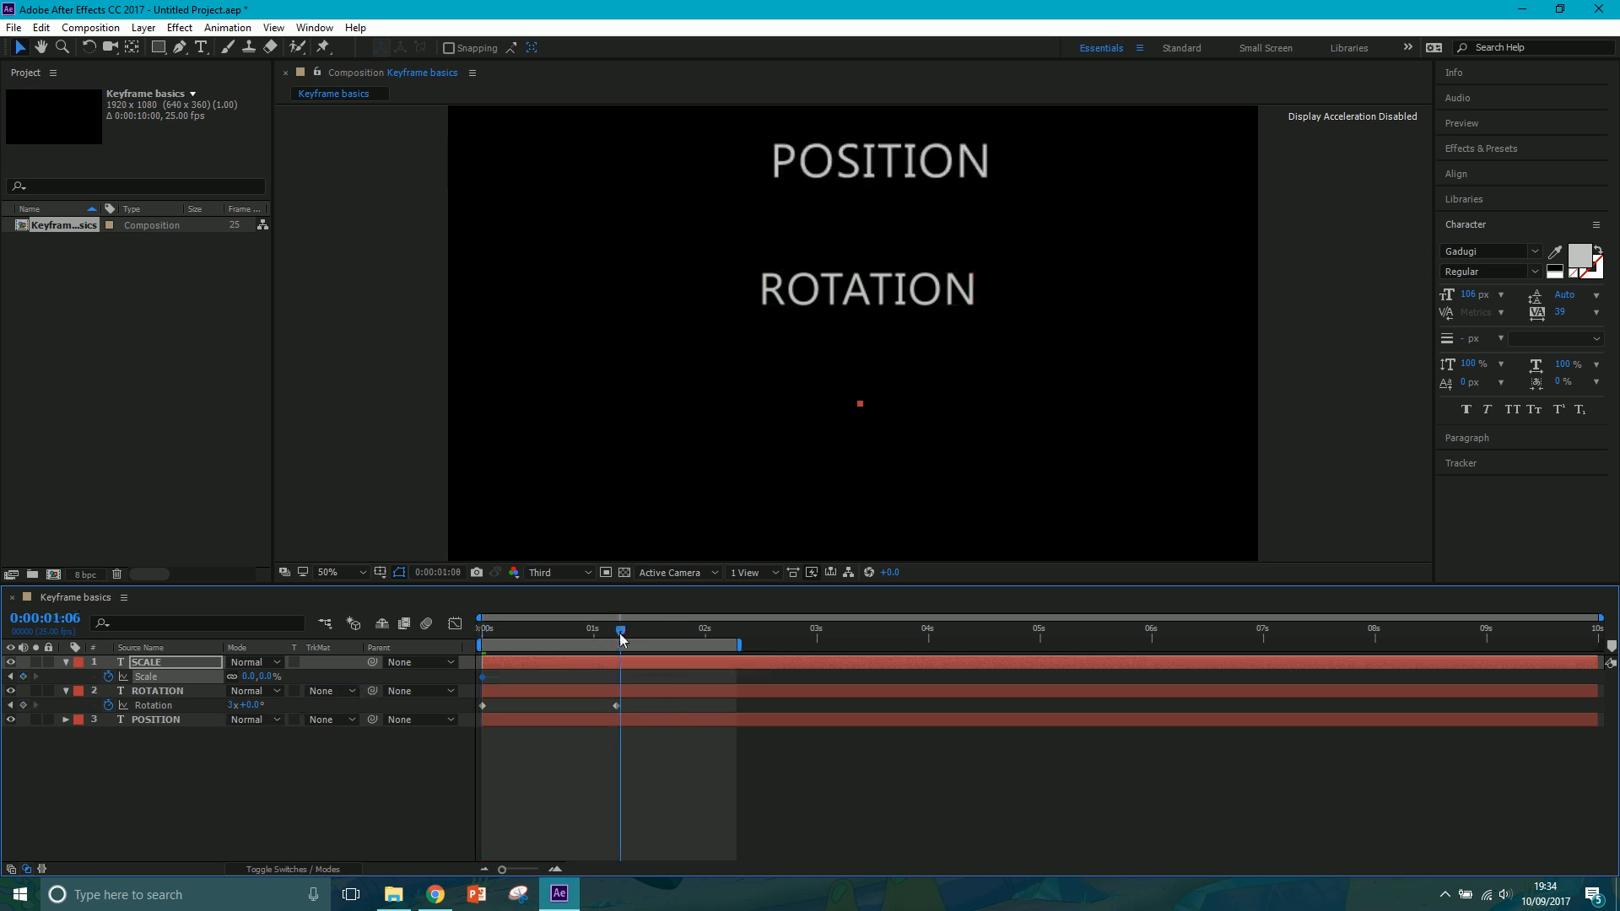
pyautogui.click(265, 676)
pyautogui.write('120')
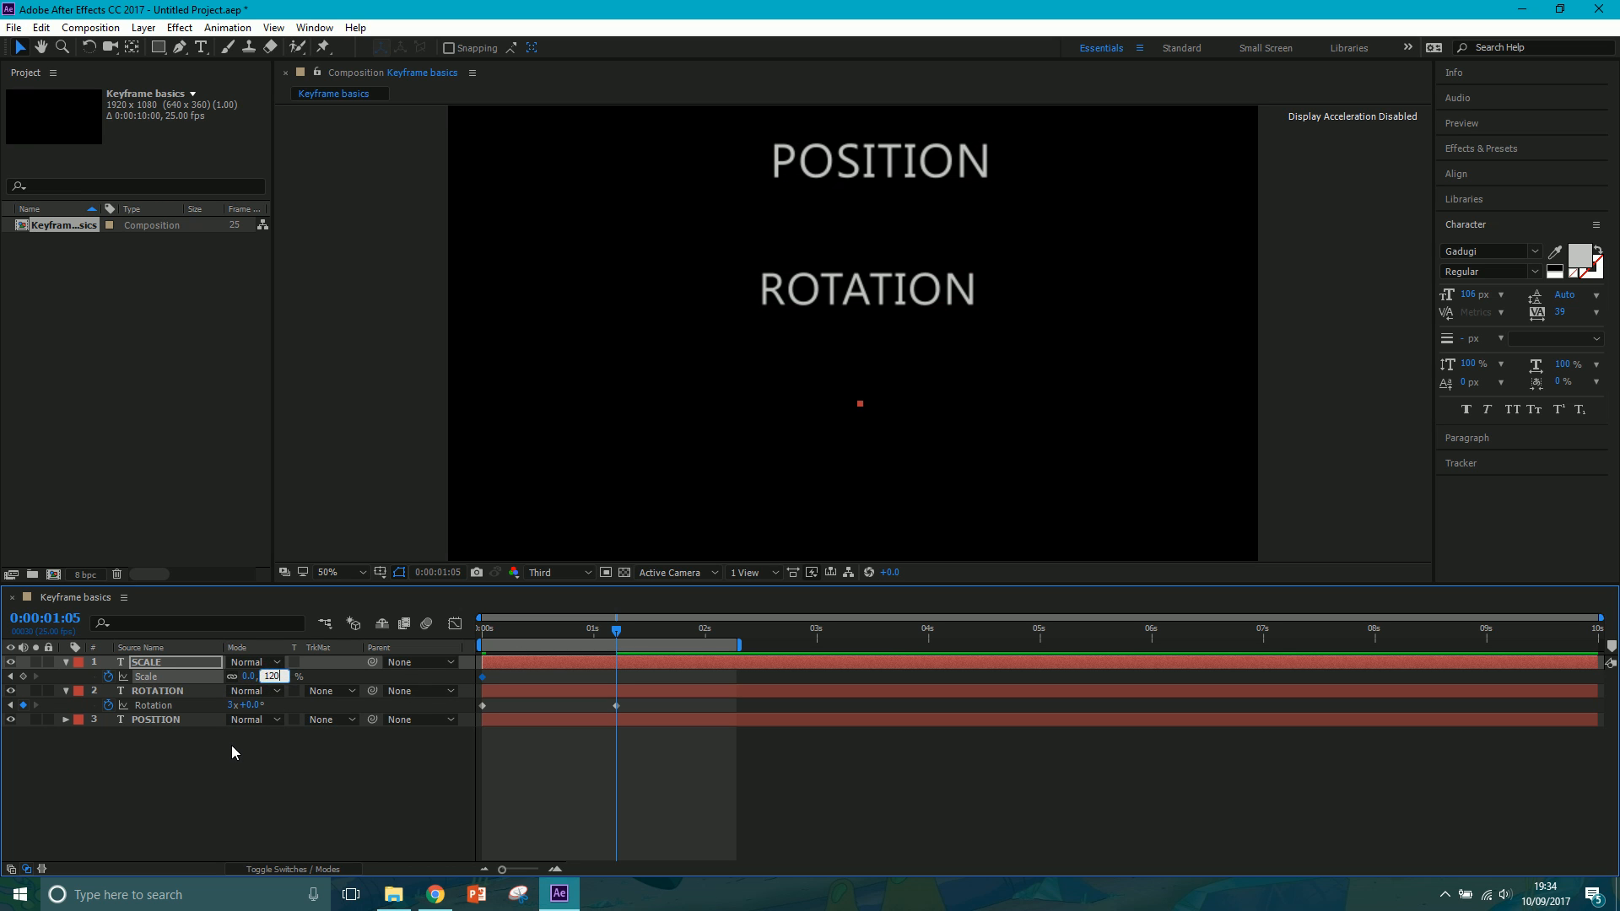
pyautogui.press('Return')
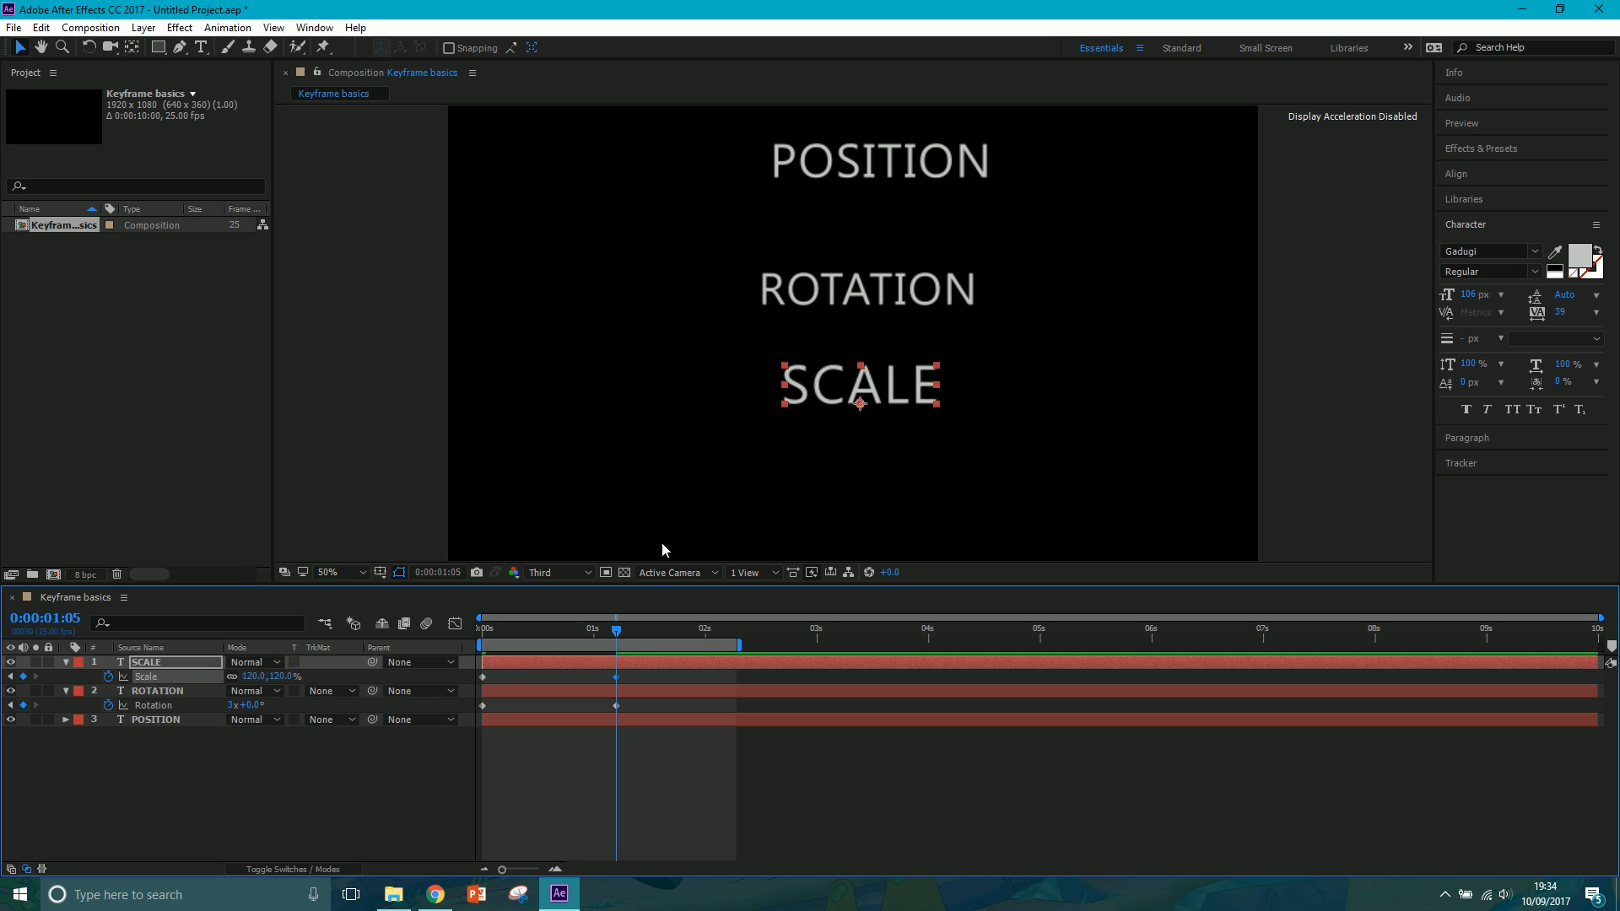
# - Advance four frames to 0:00:01:09 and keyframe the SCALE layer's Scale at 100%
pyautogui.press('pagedown')
pyautogui.press('pagedown')
pyautogui.press('pagedown')
pyautogui.press('pagedown')
pyautogui.click(283, 676)
pyautogui.press('Return')
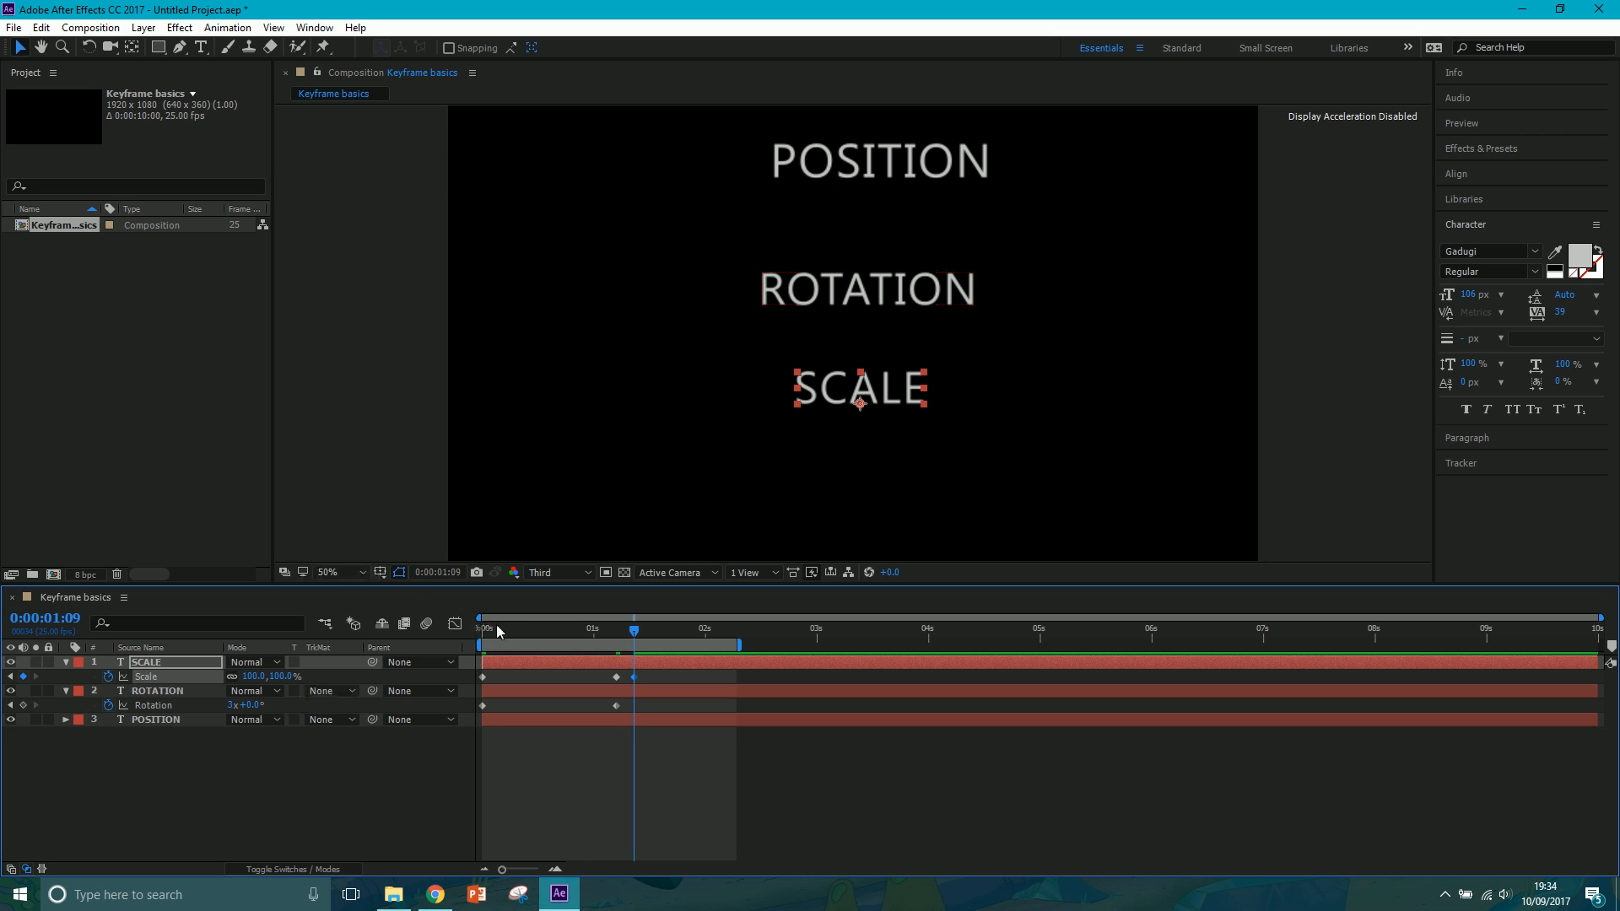
# - Play the position, rotation and scale animations from 0:00:00:00 and stop at 0:00:01:16
pyautogui.click(482, 626)
pyautogui.press('space')
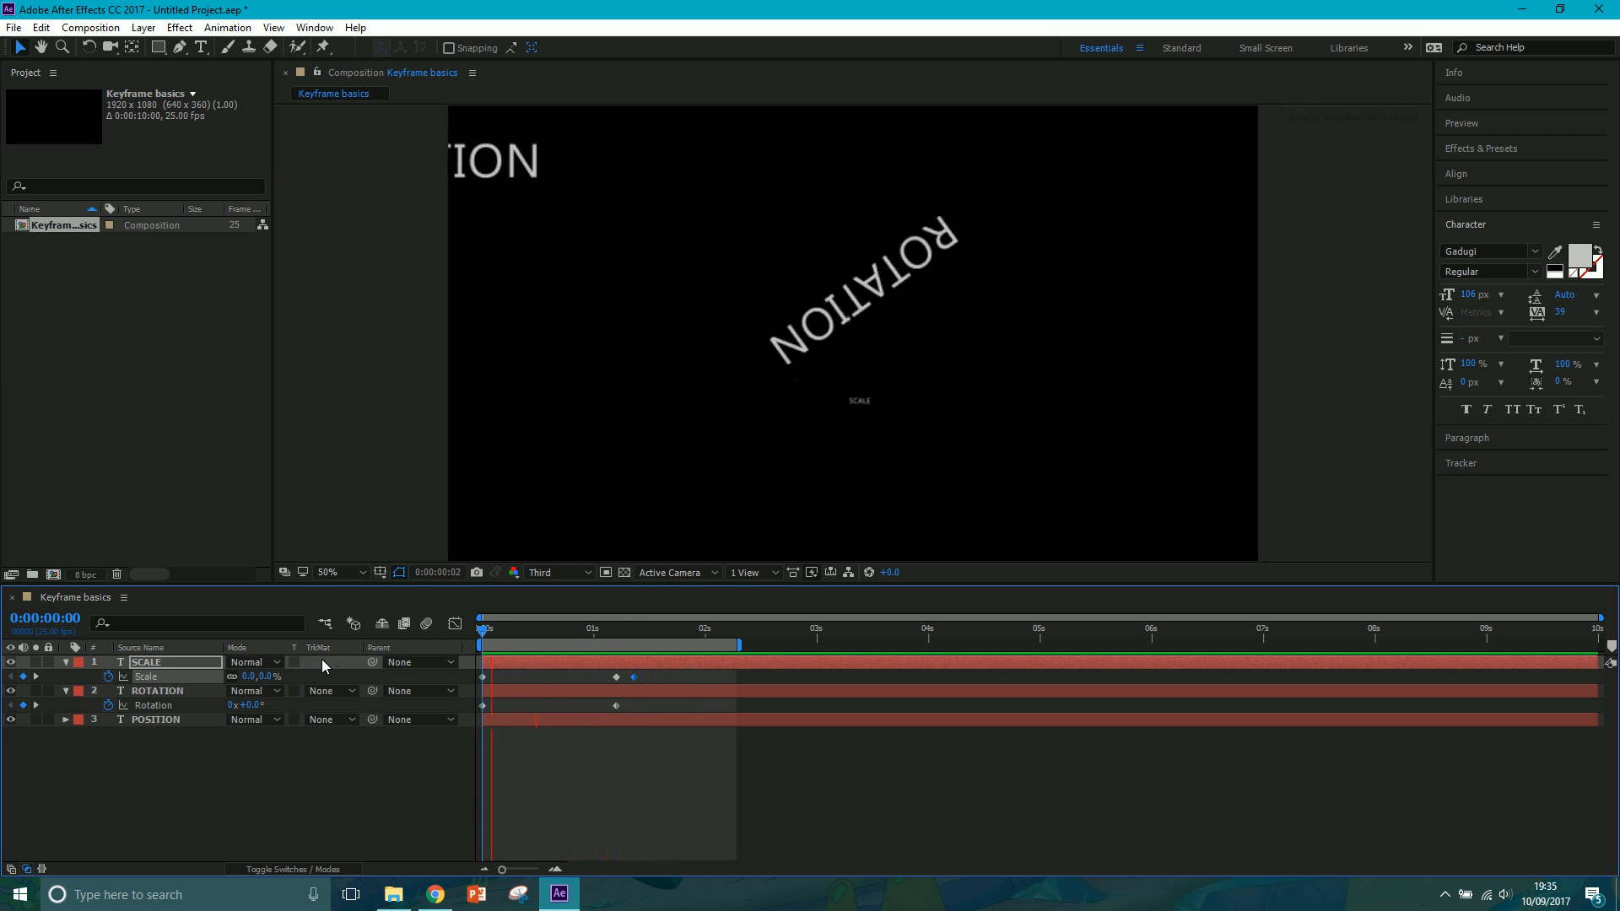
pyautogui.press('space')
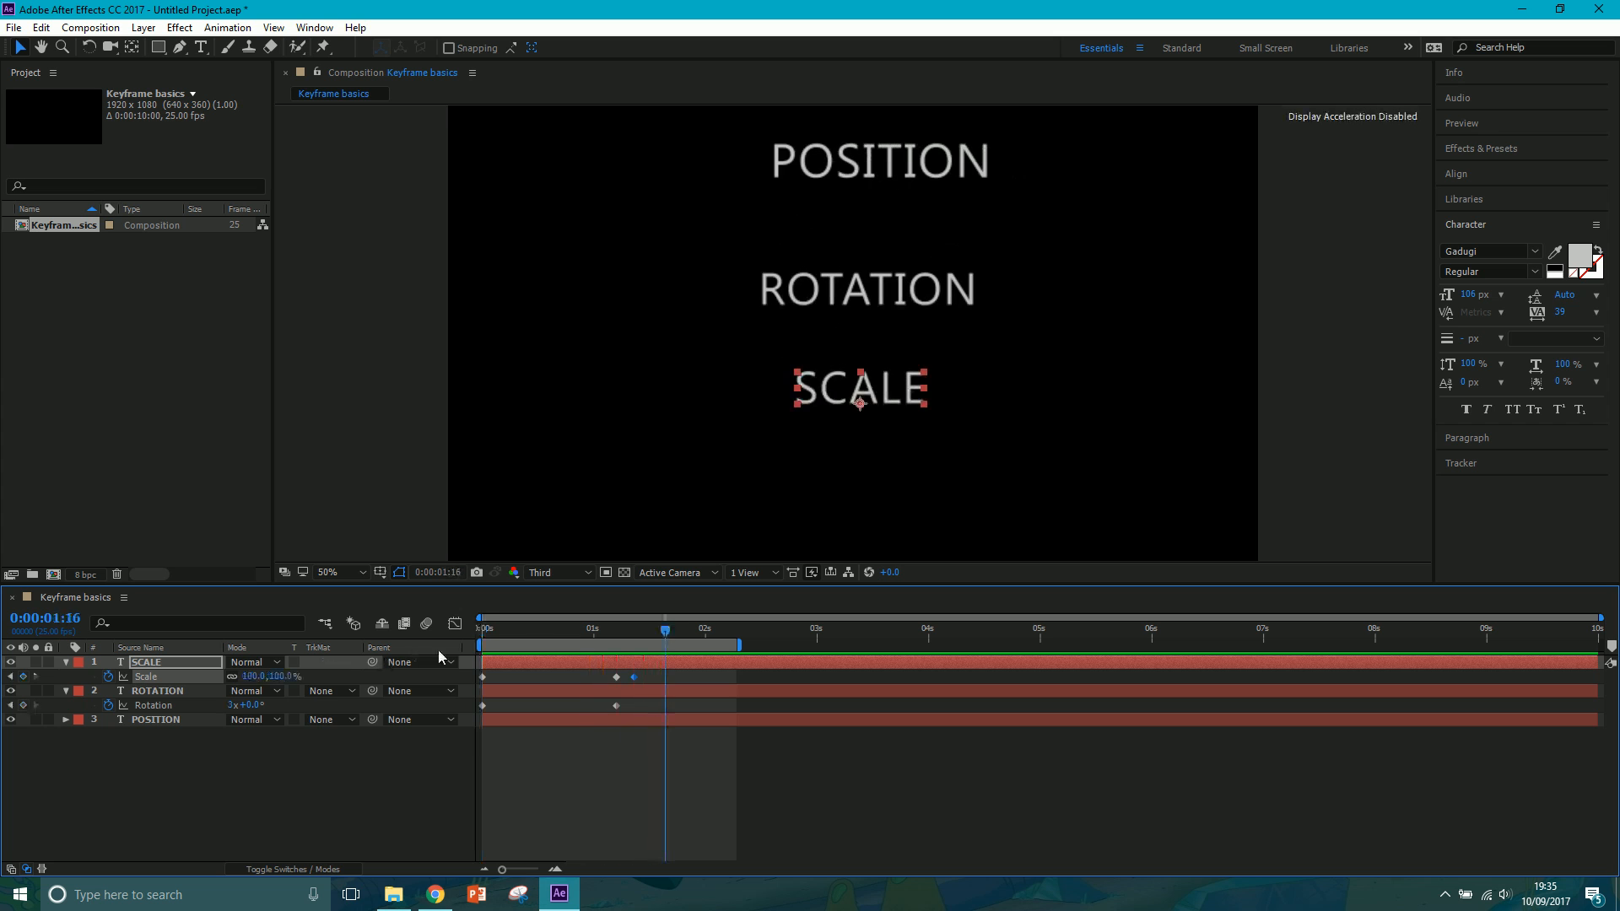
# - Collapse the layers, select all three text layers and reveal only their keyframed properties
pyautogui.click(65, 662)
pyautogui.click(65, 676)
pyautogui.click(65, 690)
pyautogui.click(65, 690)
pyautogui.moveTo(320, 758); pyautogui.dragTo(122, 656)
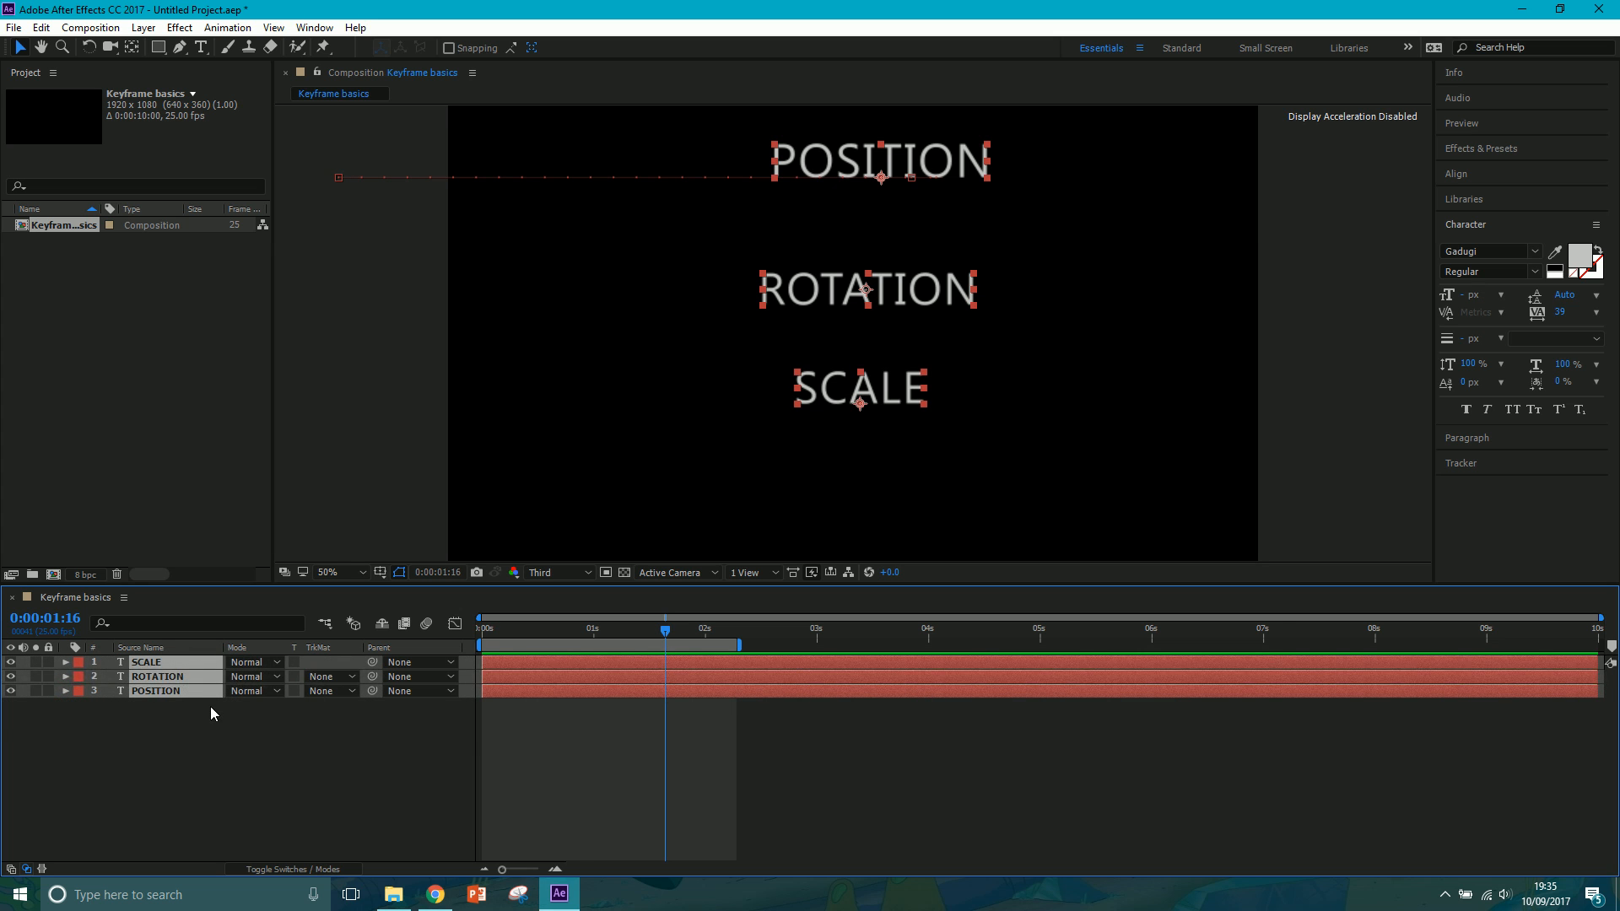
pyautogui.press('u')
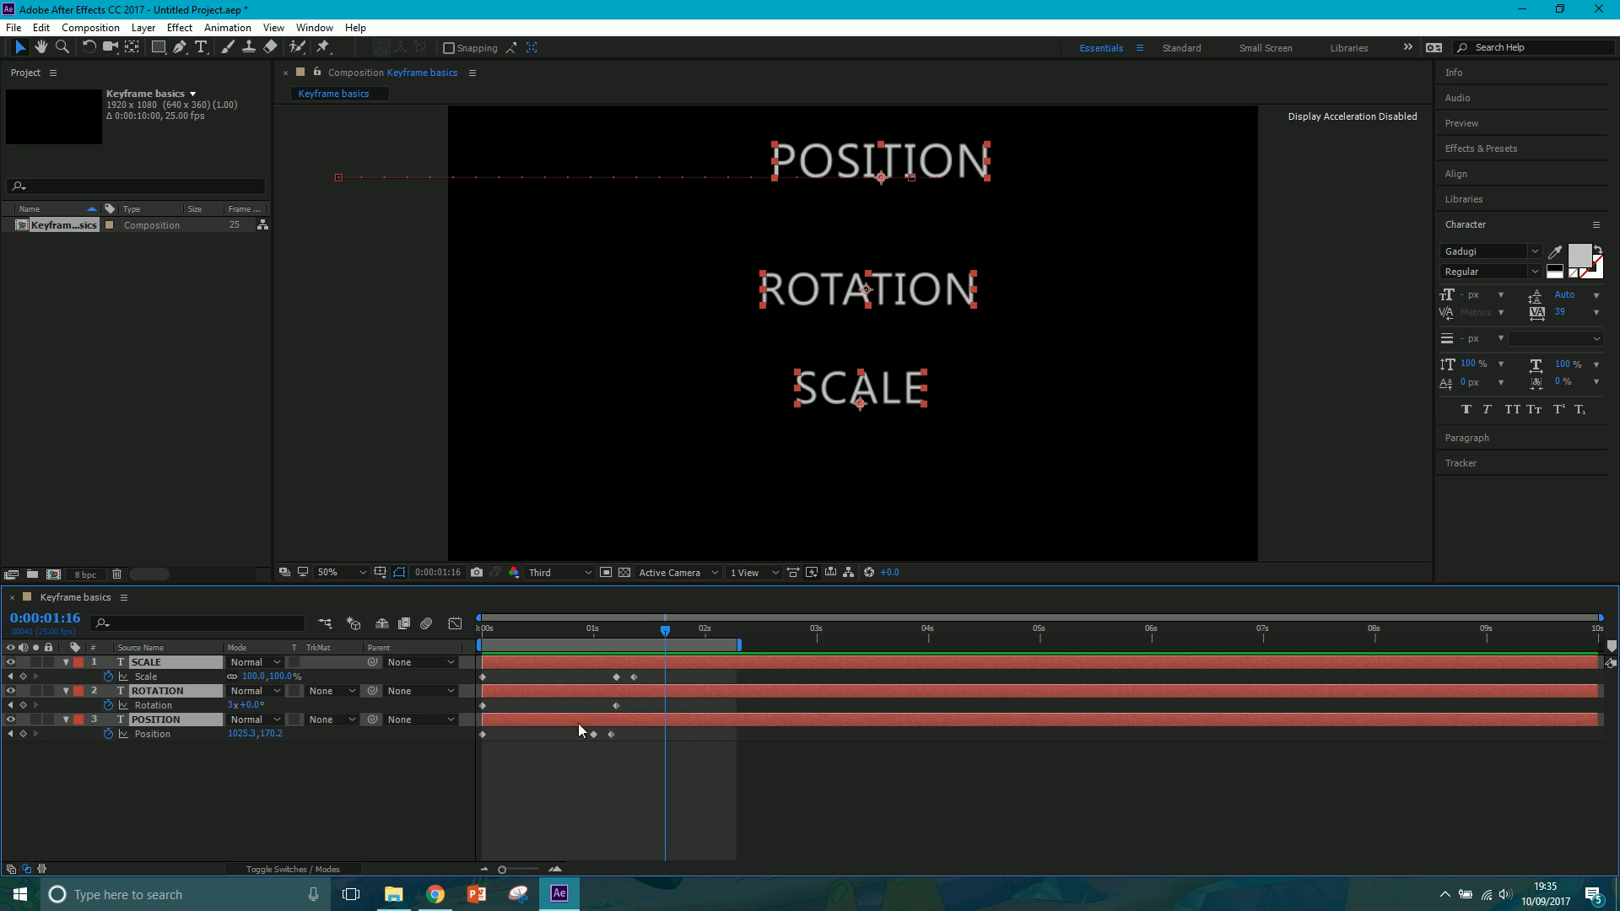
# - Align the last Rotation keyframe and last two Scale keyframes with the Position keyframes at 0:00:01:00 and 0:00:01:04, and preview from 0:00:00:00
pyautogui.click(615, 705)
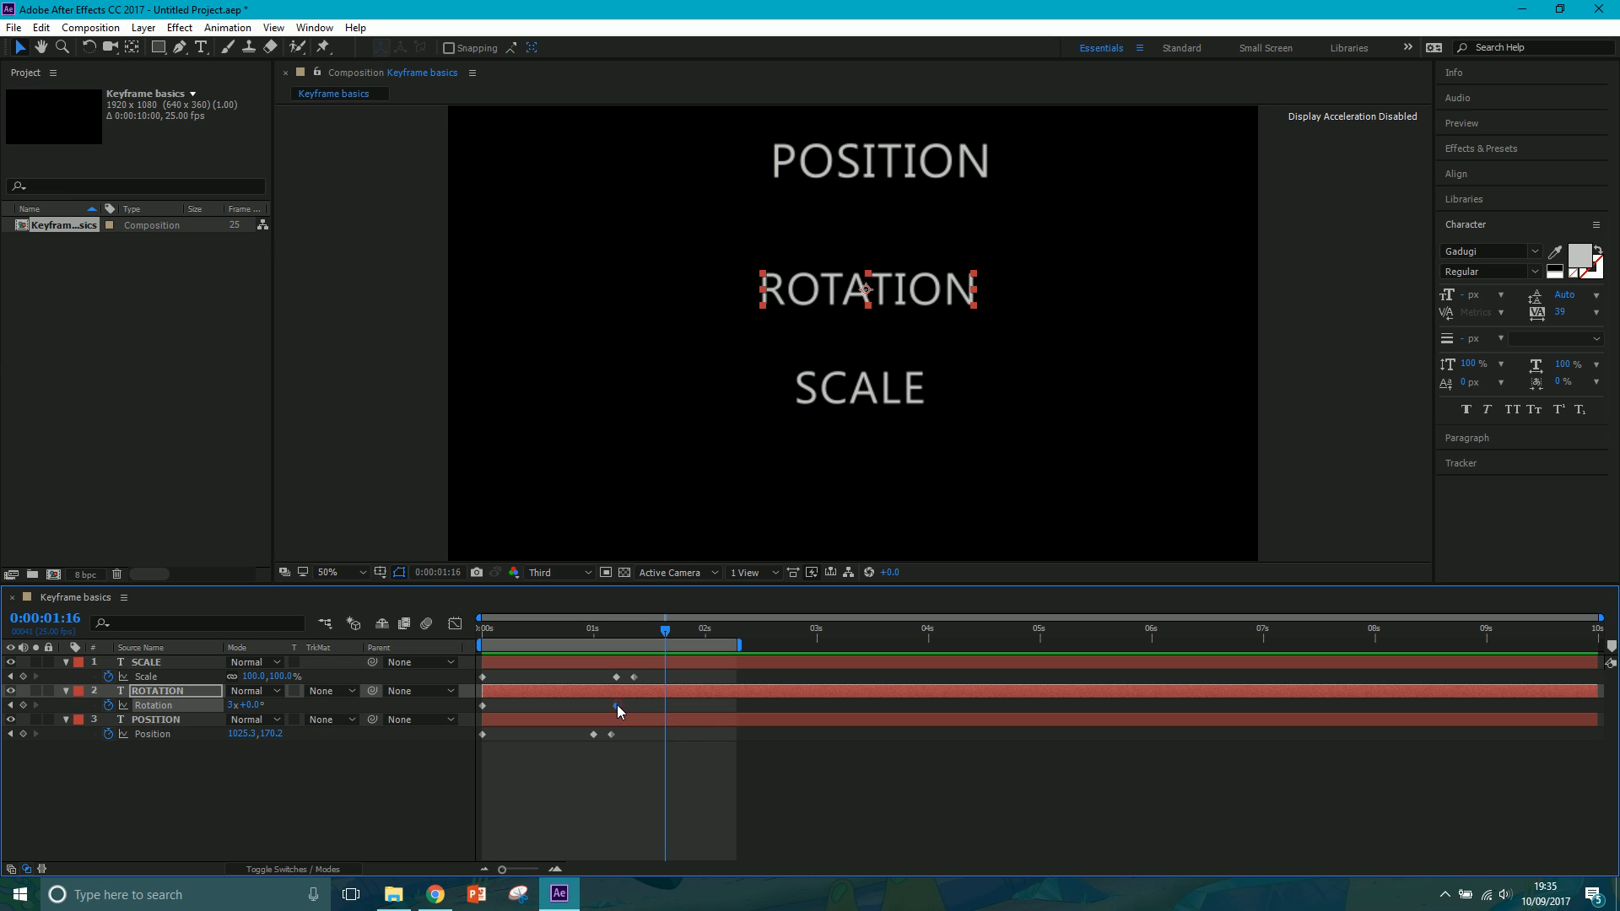
pyautogui.moveTo(649, 672); pyautogui.dragTo(292, 680)
pyautogui.press('space')
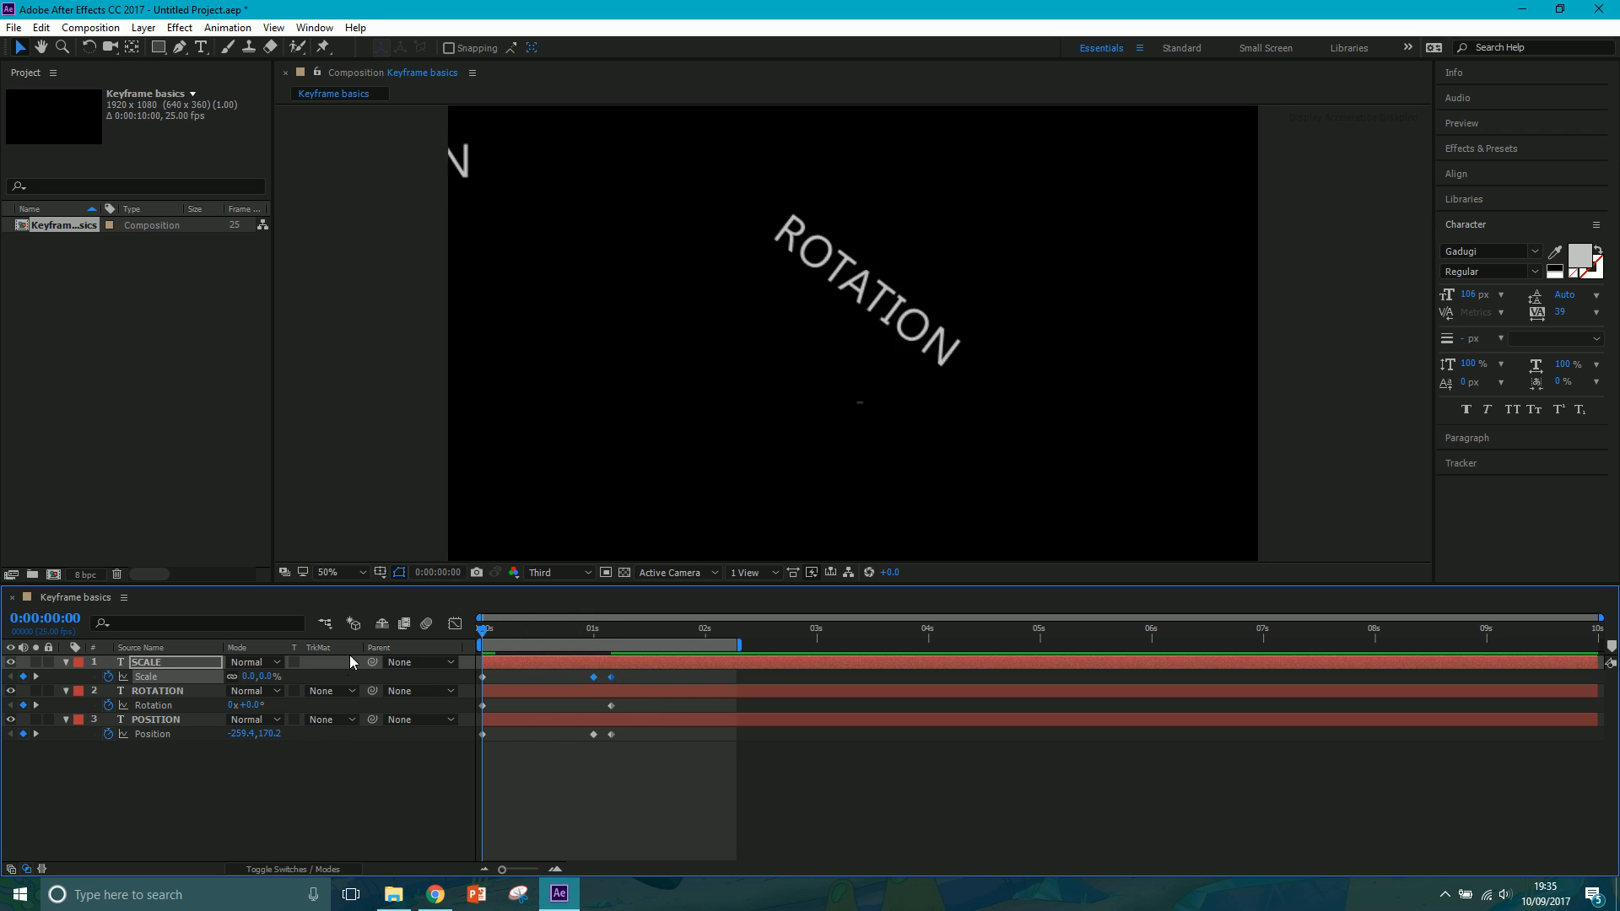
pyautogui.press('space')
pyautogui.moveTo(491, 633); pyautogui.dragTo(459, 634)
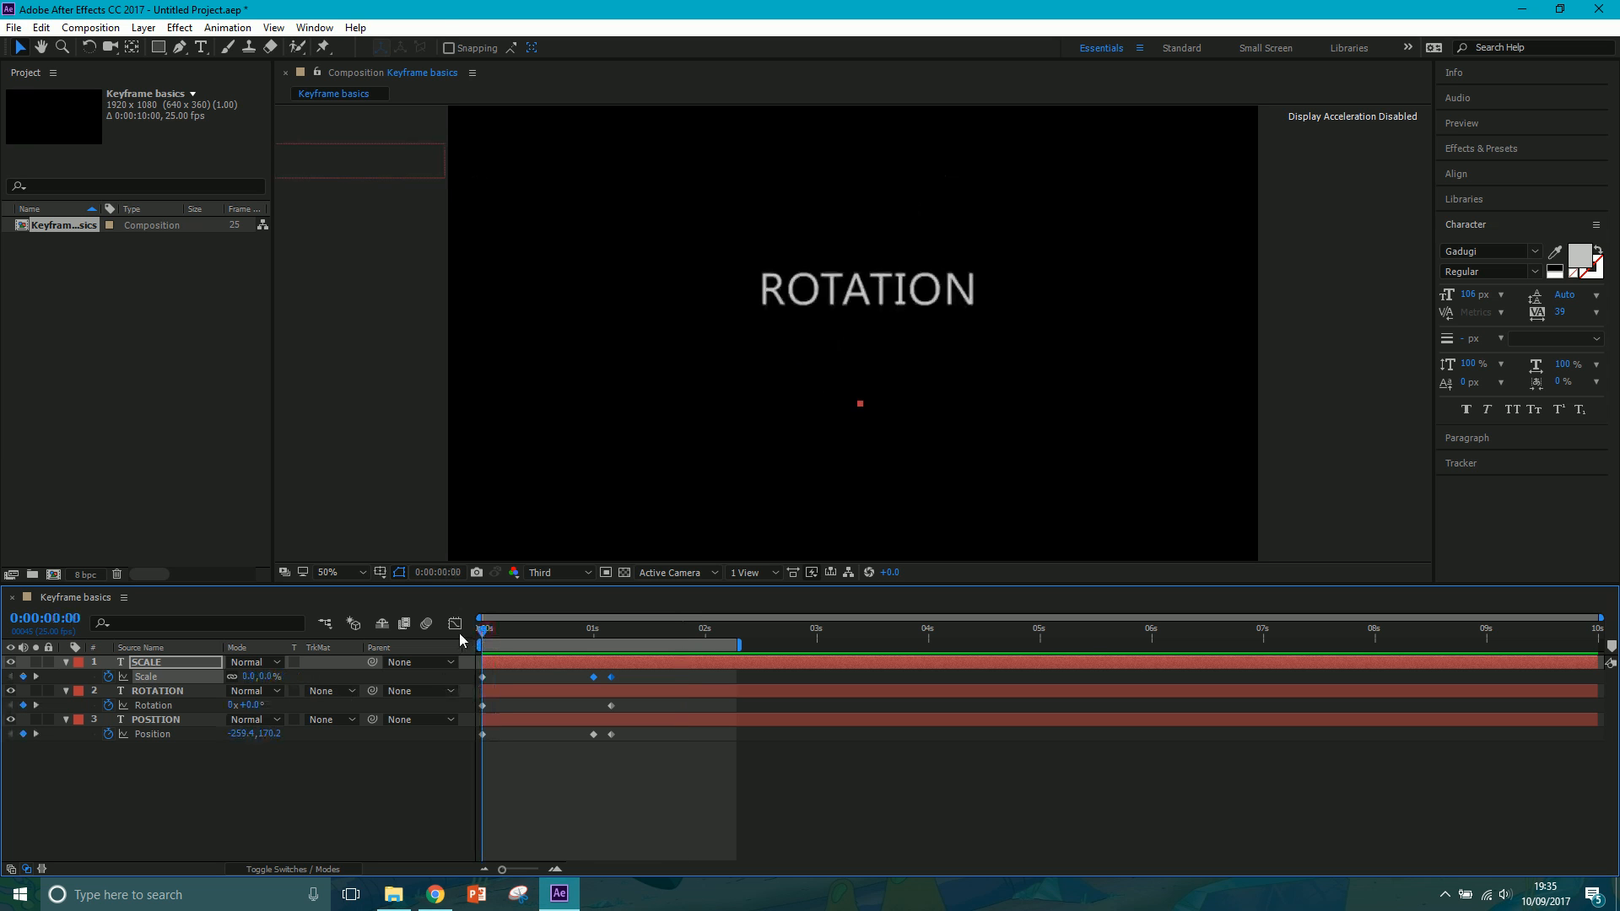
# - Add a new text layer reading OPACITY and position it centred near the bottom of the frame, beneath the other words
pyautogui.click(202, 47)
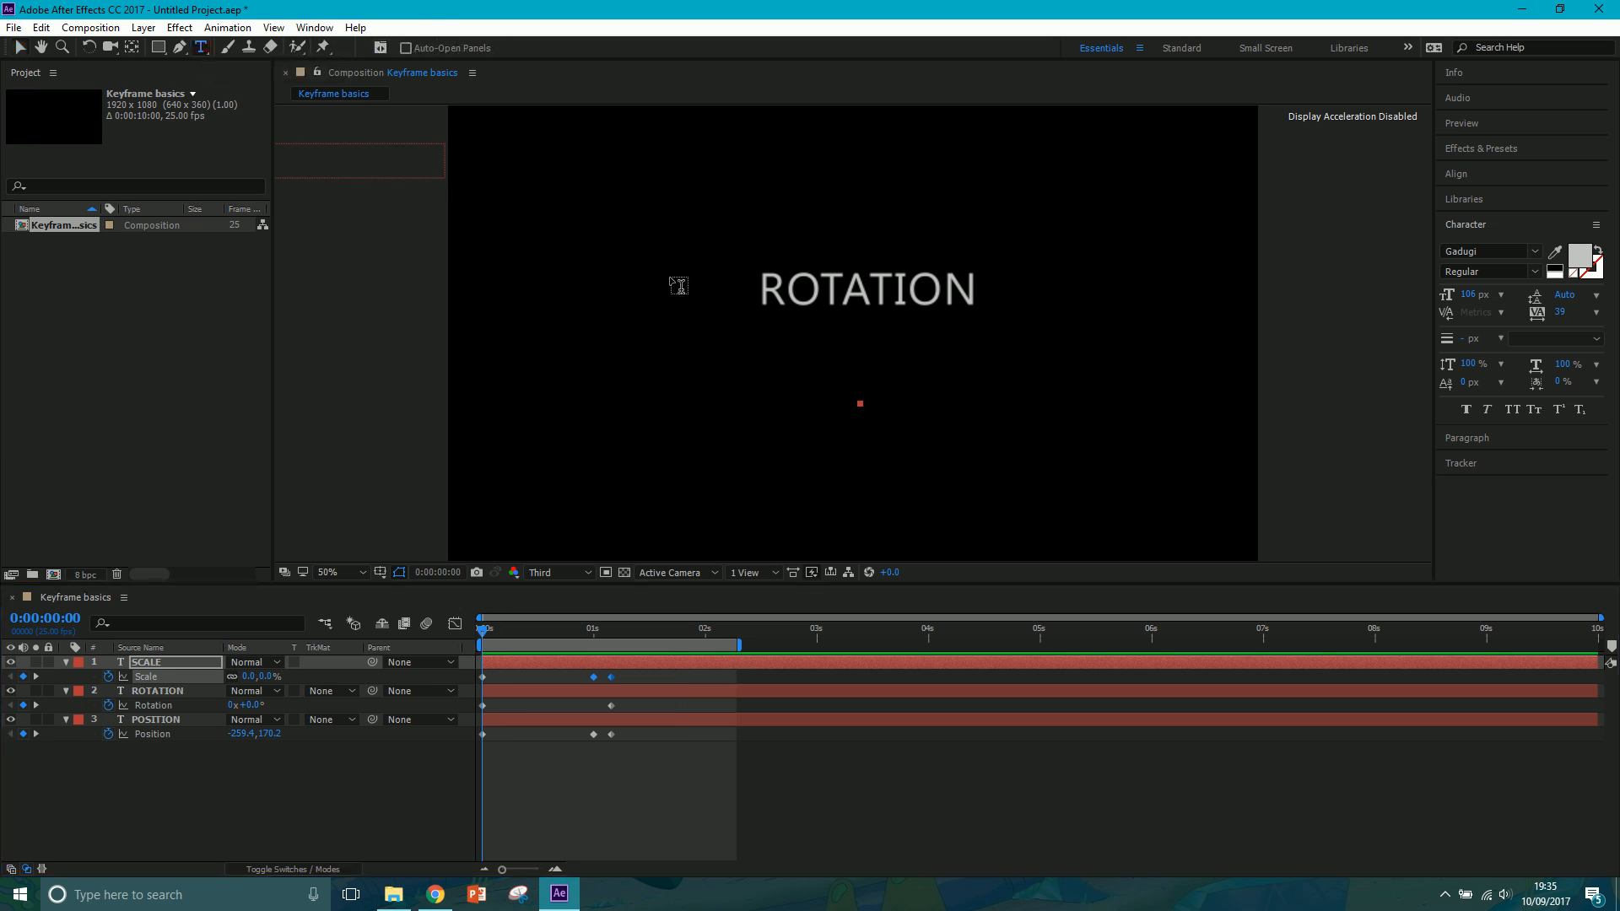
pyautogui.click(728, 505)
pyautogui.write('OPACITY')
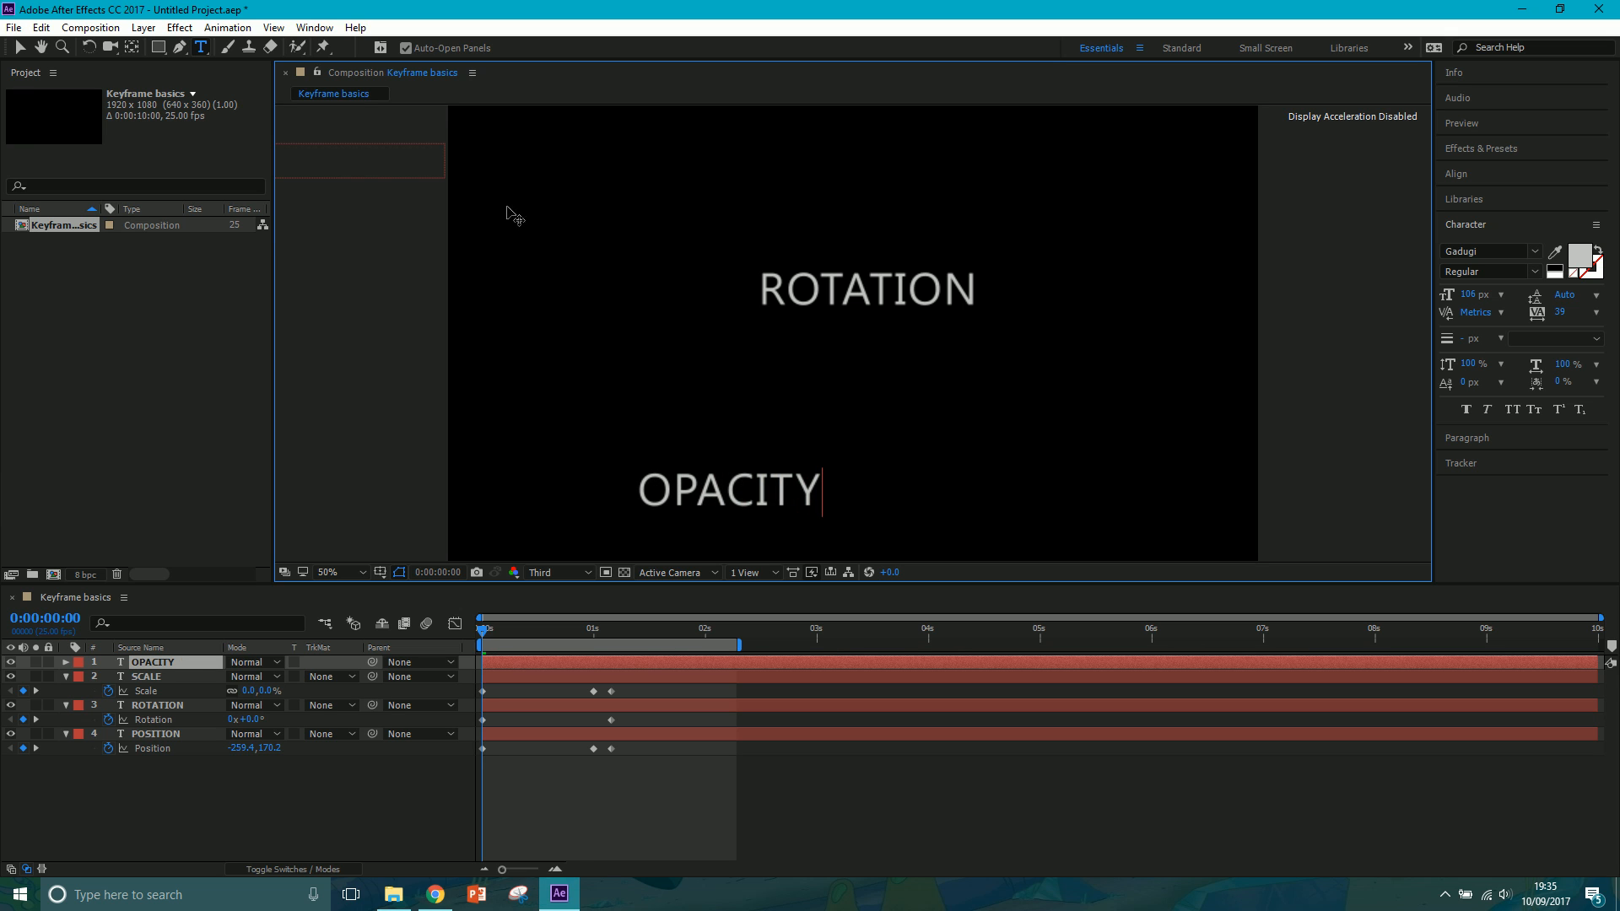
pyautogui.click(21, 48)
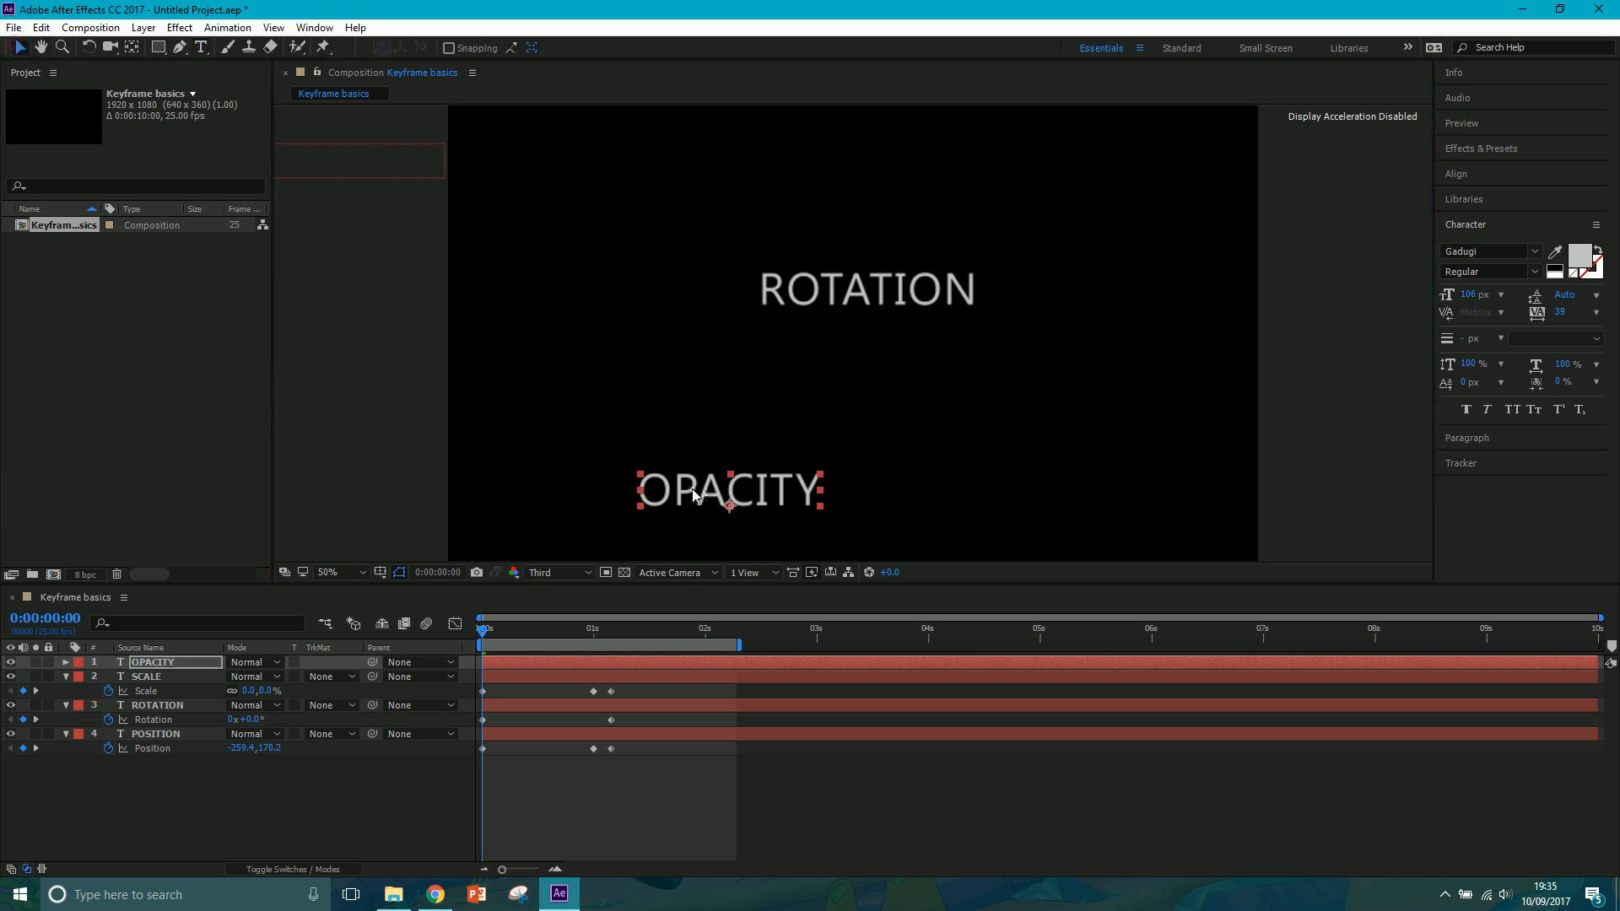
pyautogui.moveTo(819, 505); pyautogui.dragTo(918, 502)
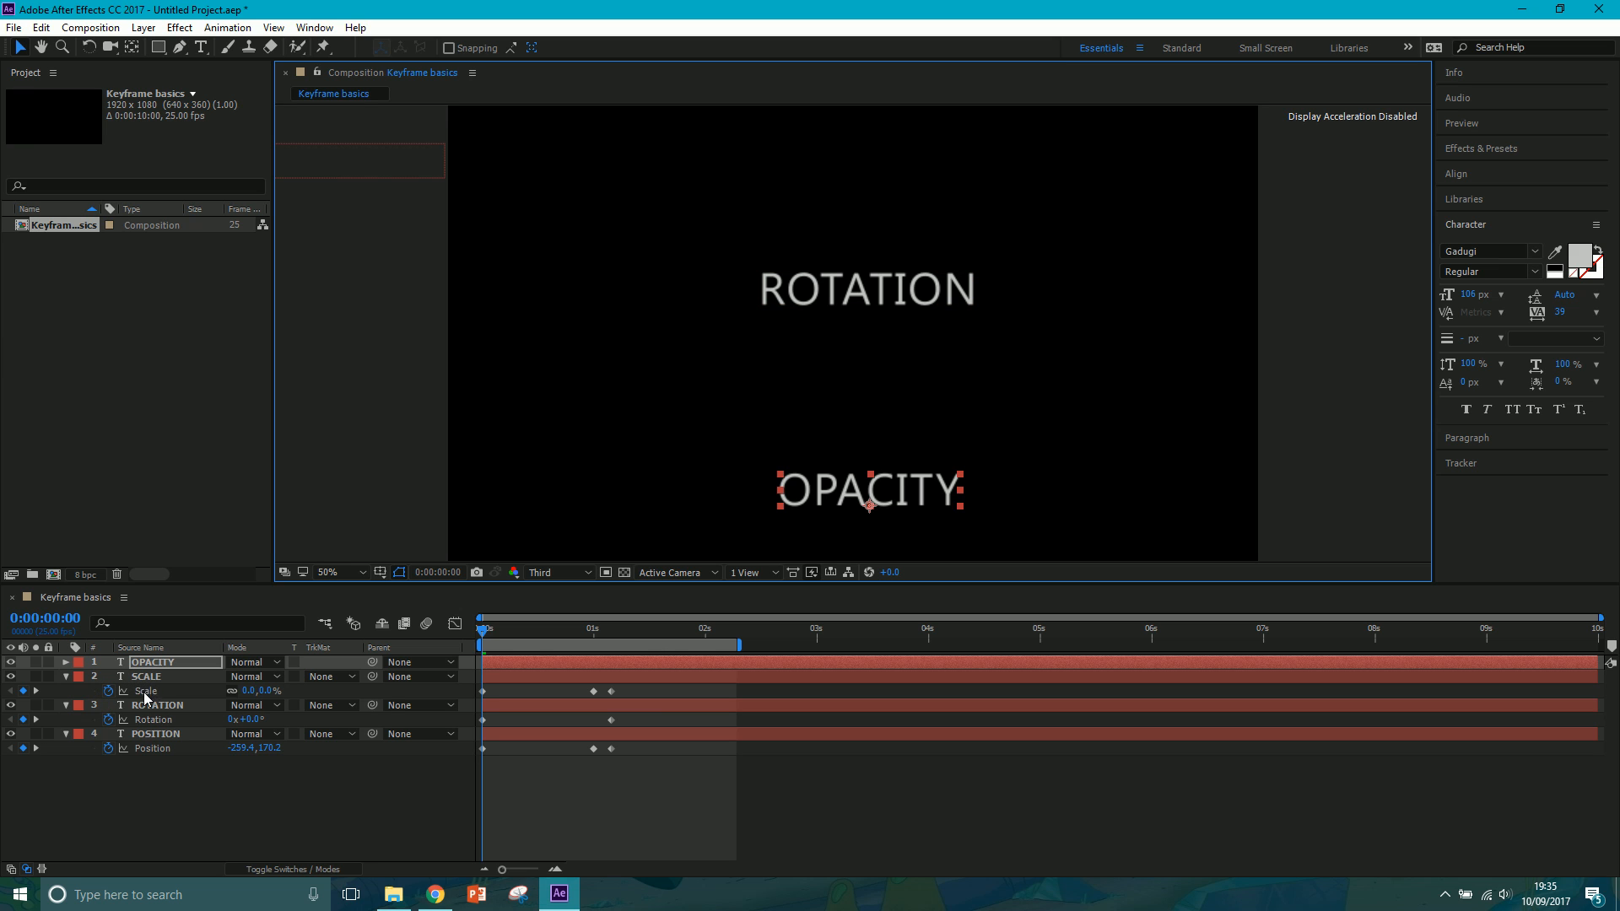
# - Reveal the OPACITY layer's Opacity property and keyframe it at 0% at 0:00:00:00
pyautogui.press('t')
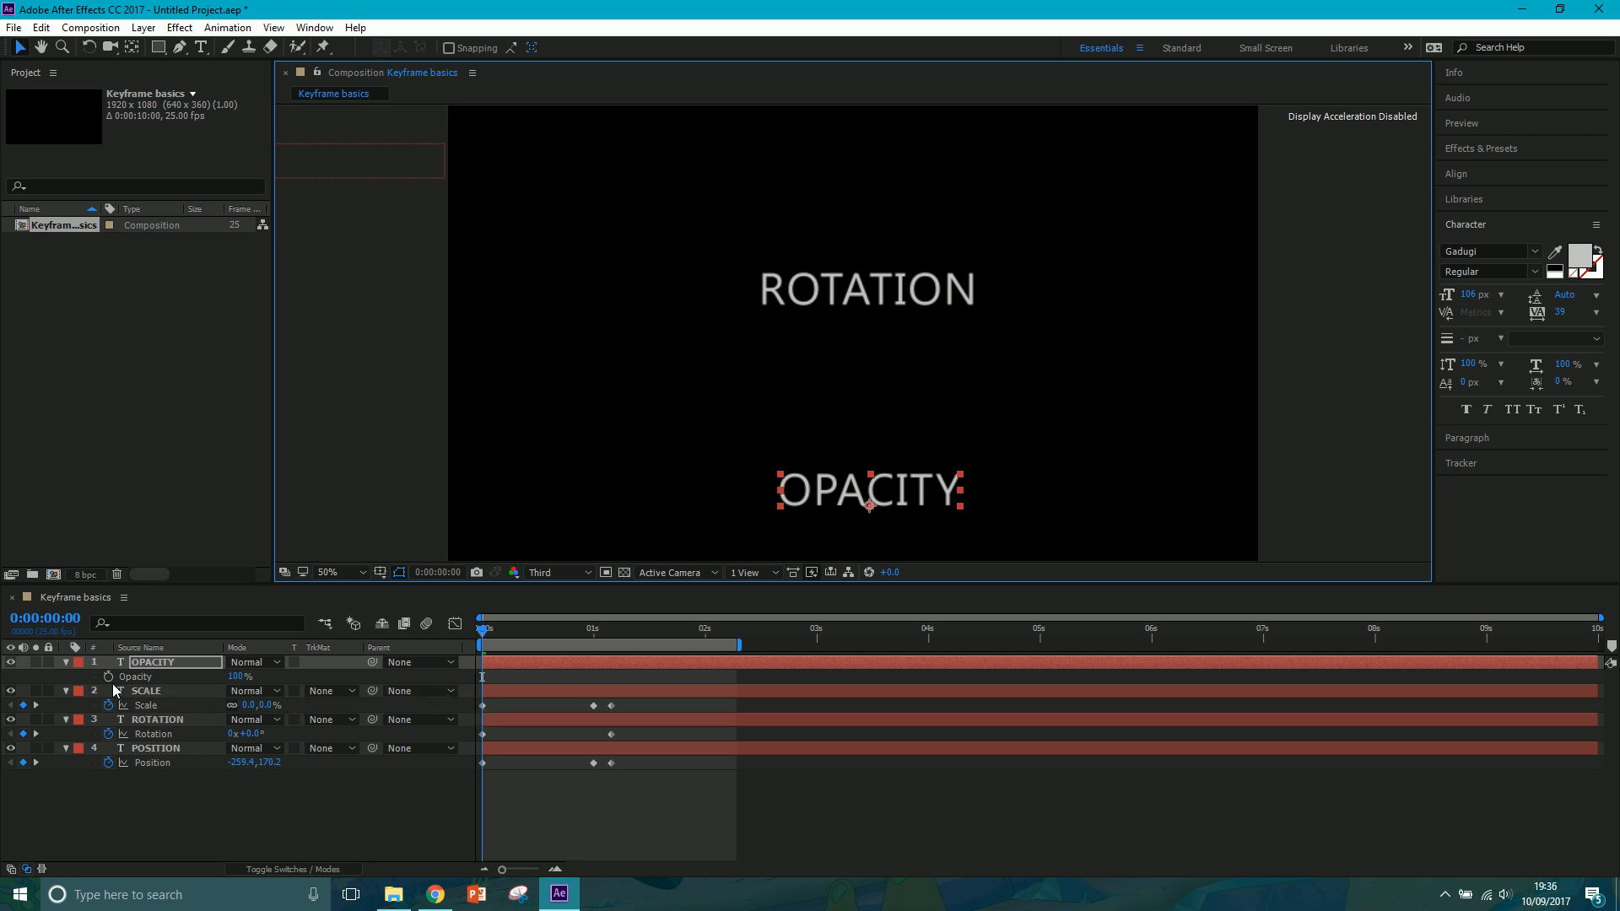
pyautogui.moveTo(246, 680); pyautogui.dragTo(77, 716)
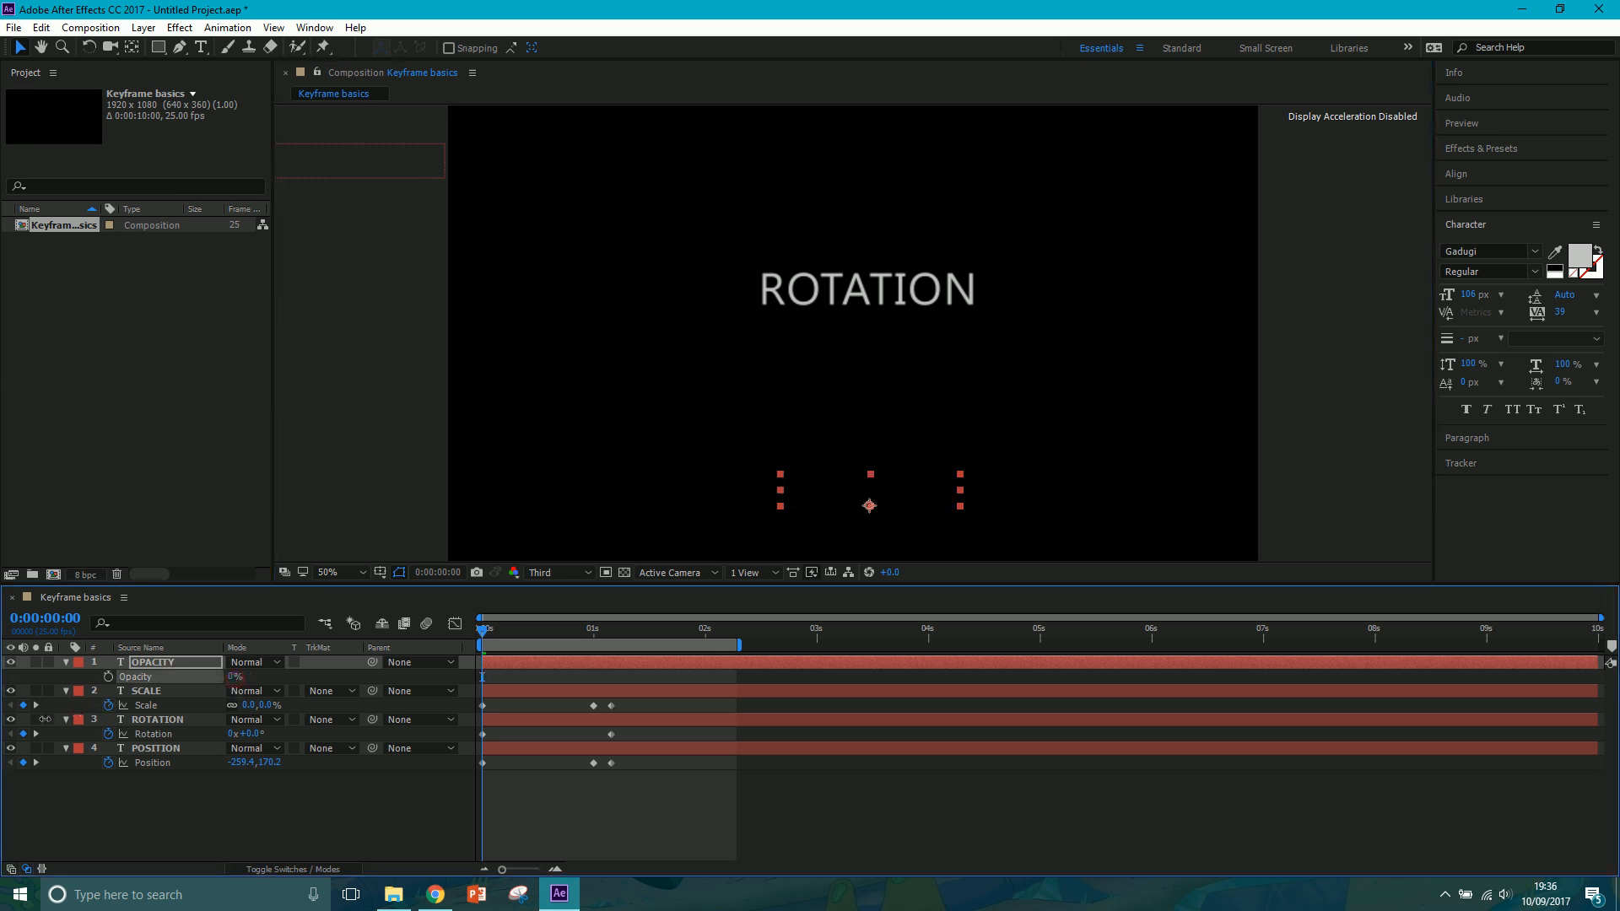
pyautogui.click(108, 677)
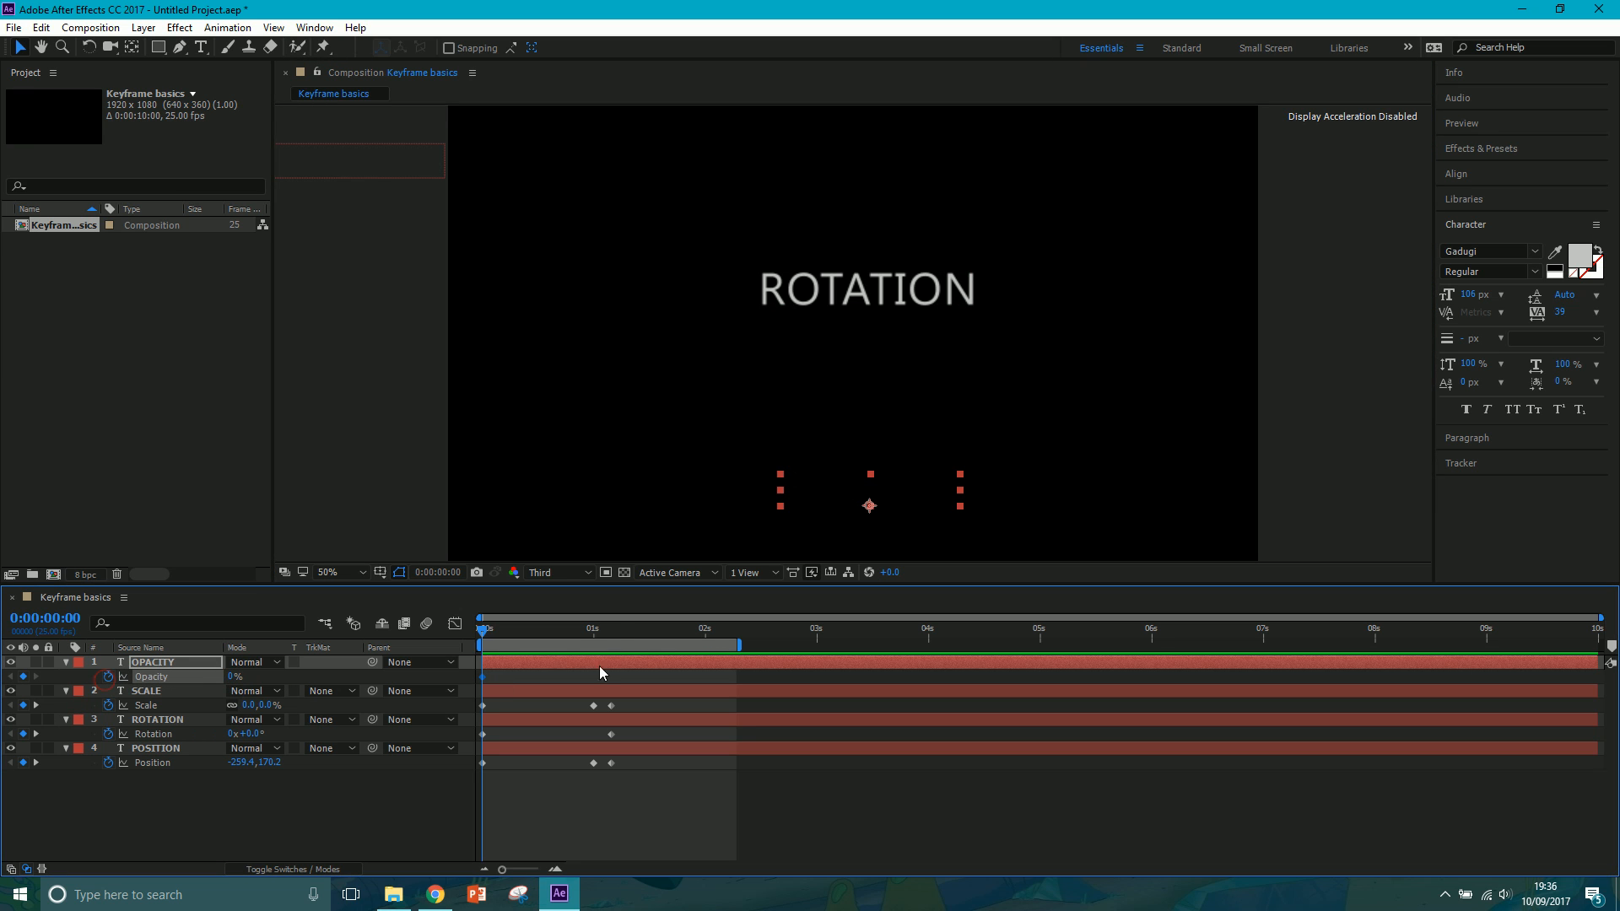
# - Keyframe the OPACITY layer's Opacity at 100% at 0:00:01:04, in line with the other layers' last keyframes
pyautogui.click(614, 631)
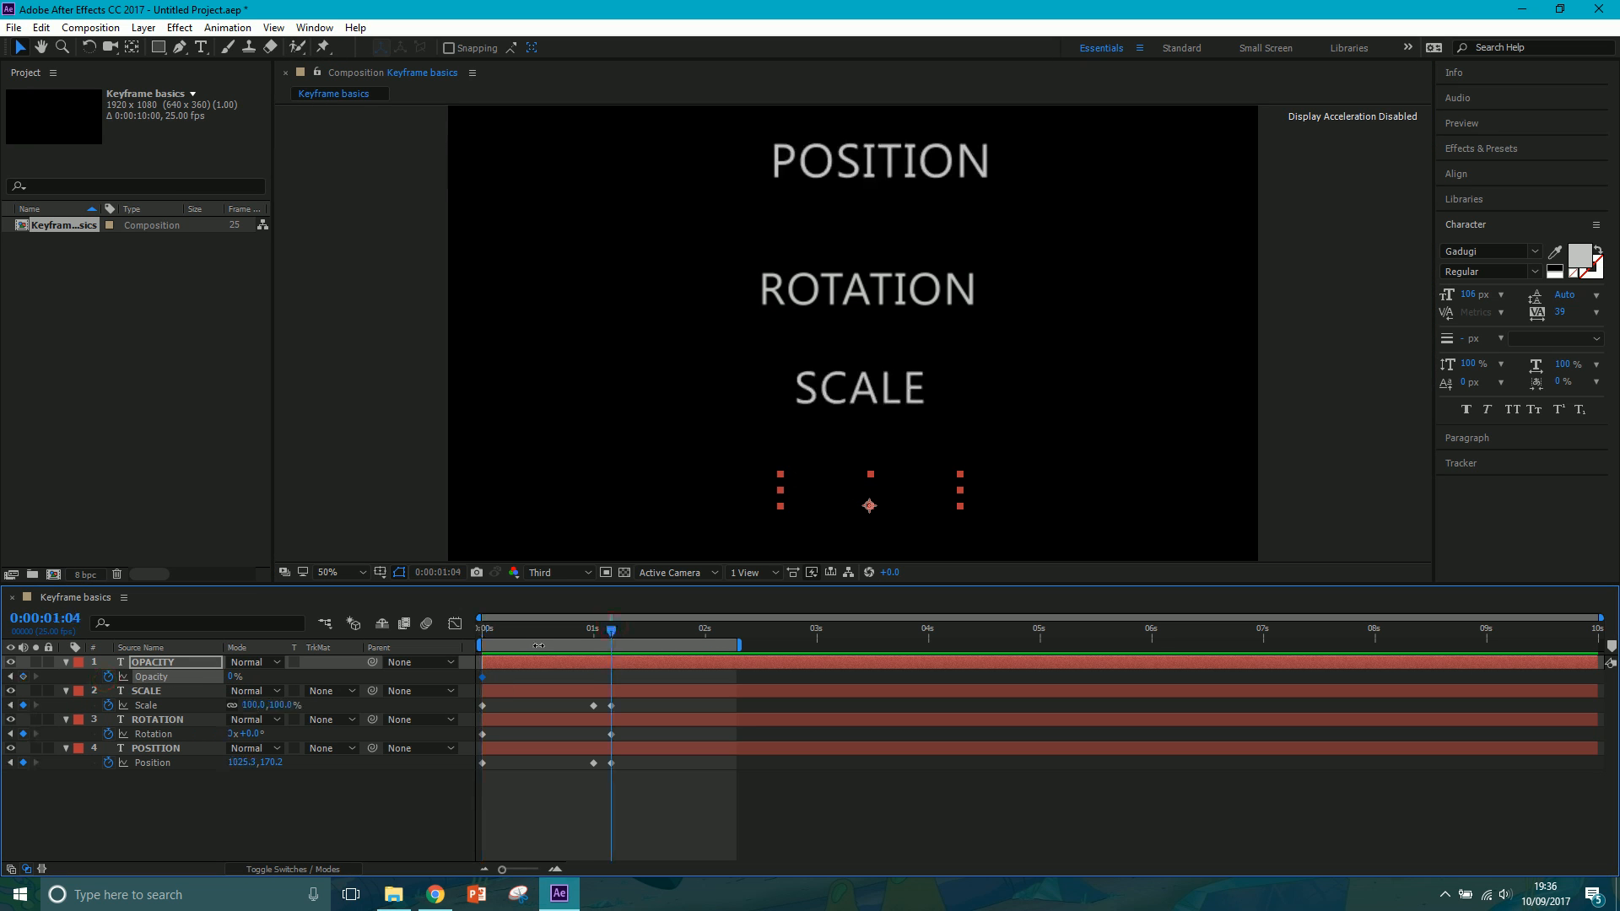
pyautogui.click(230, 676)
pyautogui.write('100')
pyautogui.press('Return')
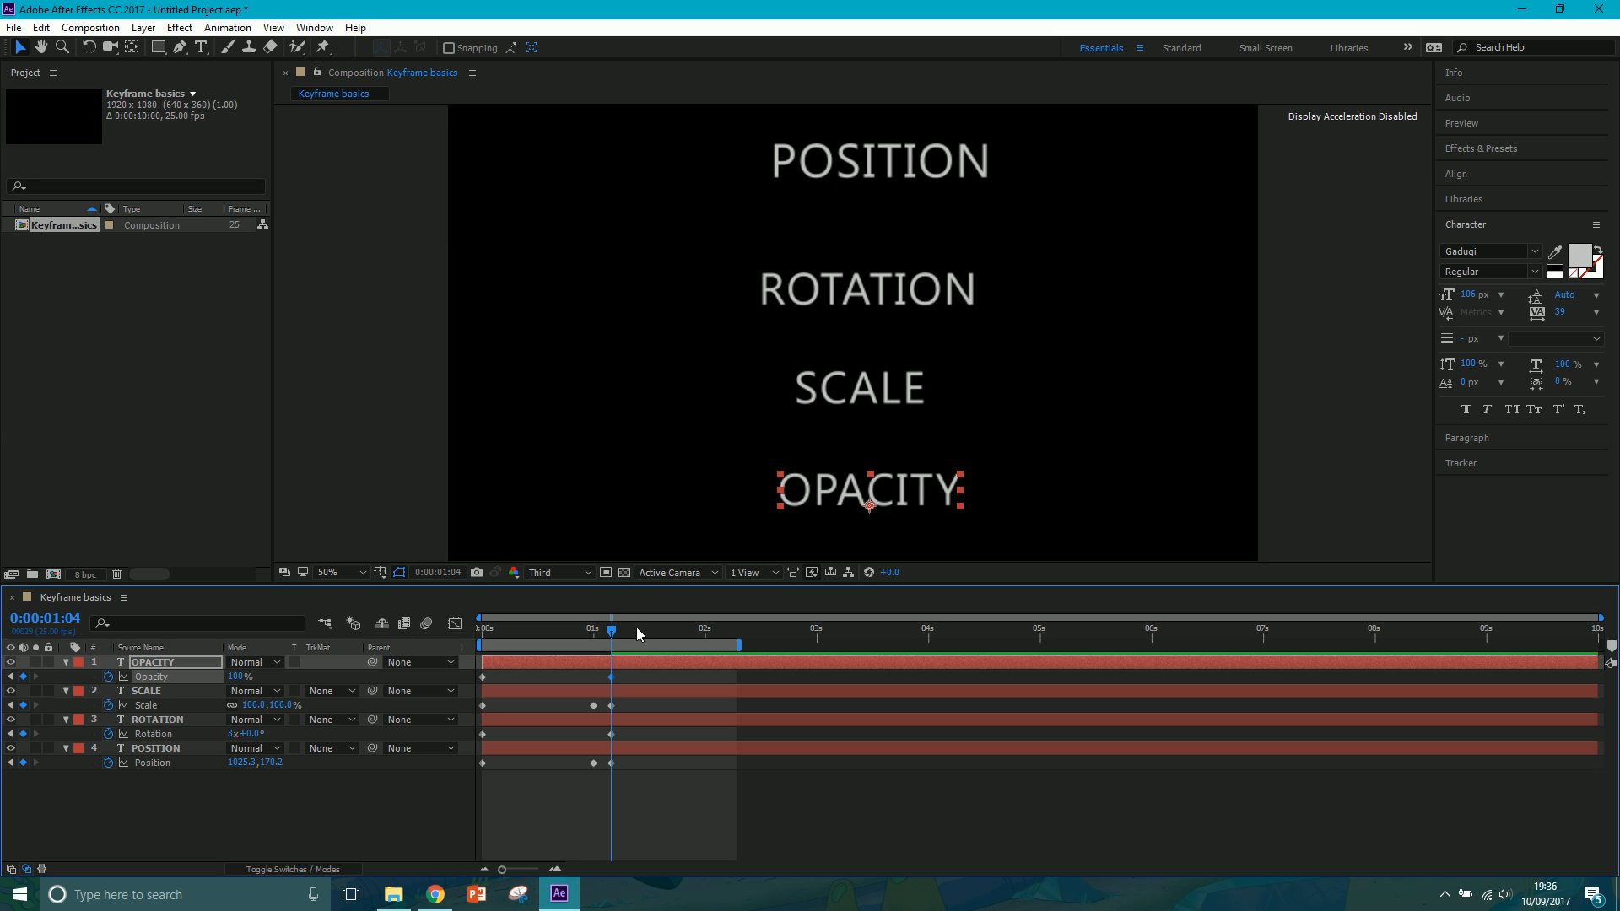
# - Compare the timeline's layer switches columns with its blending mode and track matte columns
pyautogui.moveTo(608, 639); pyautogui.dragTo(614, 676)
pyautogui.click(295, 869)
pyautogui.click(295, 869)
pyautogui.click(294, 869)
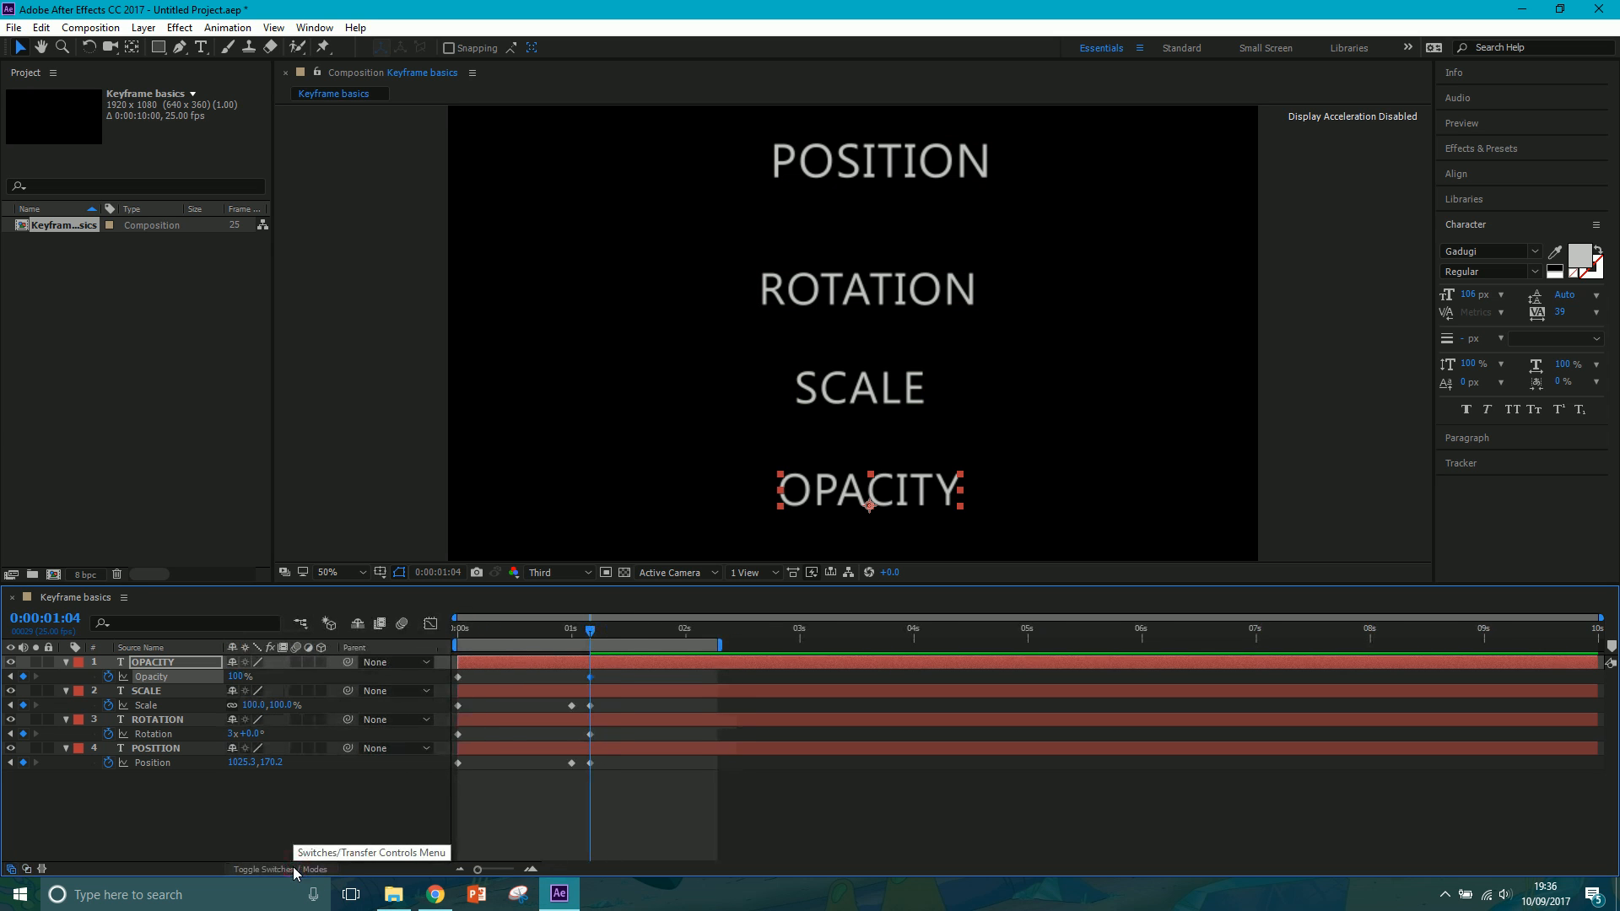
pyautogui.click(294, 870)
pyautogui.click(295, 870)
pyautogui.click(295, 870)
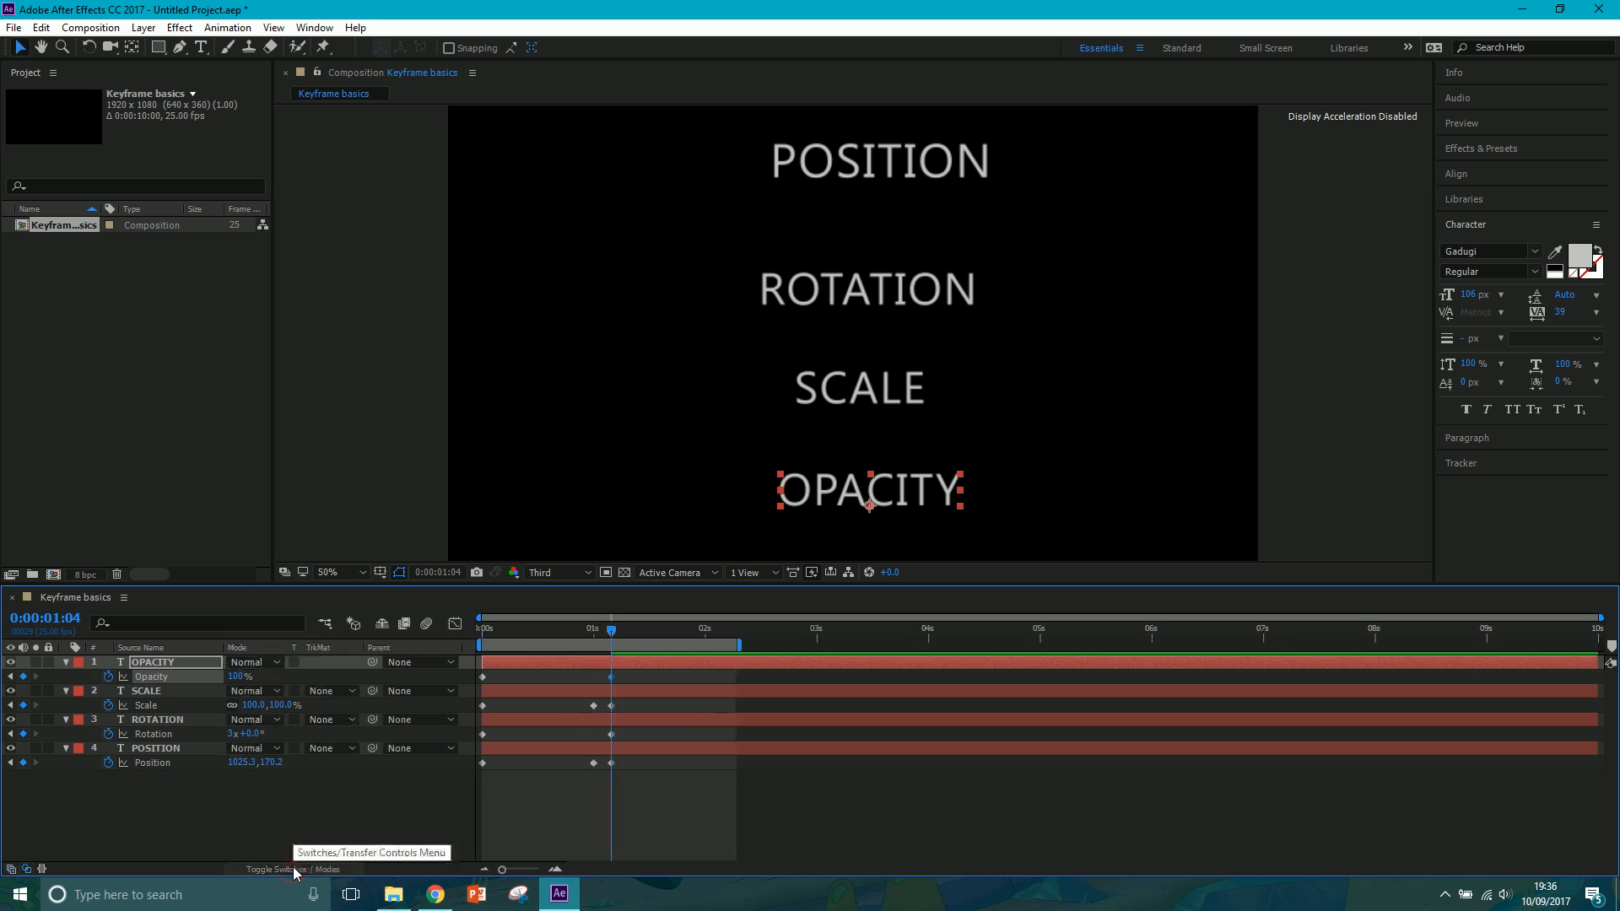
# - Preview the four text animations together from 0:00:00:00
pyautogui.click(555, 734)
pyautogui.moveTo(610, 631); pyautogui.dragTo(415, 650)
pyautogui.press('space')
pyautogui.press('space')
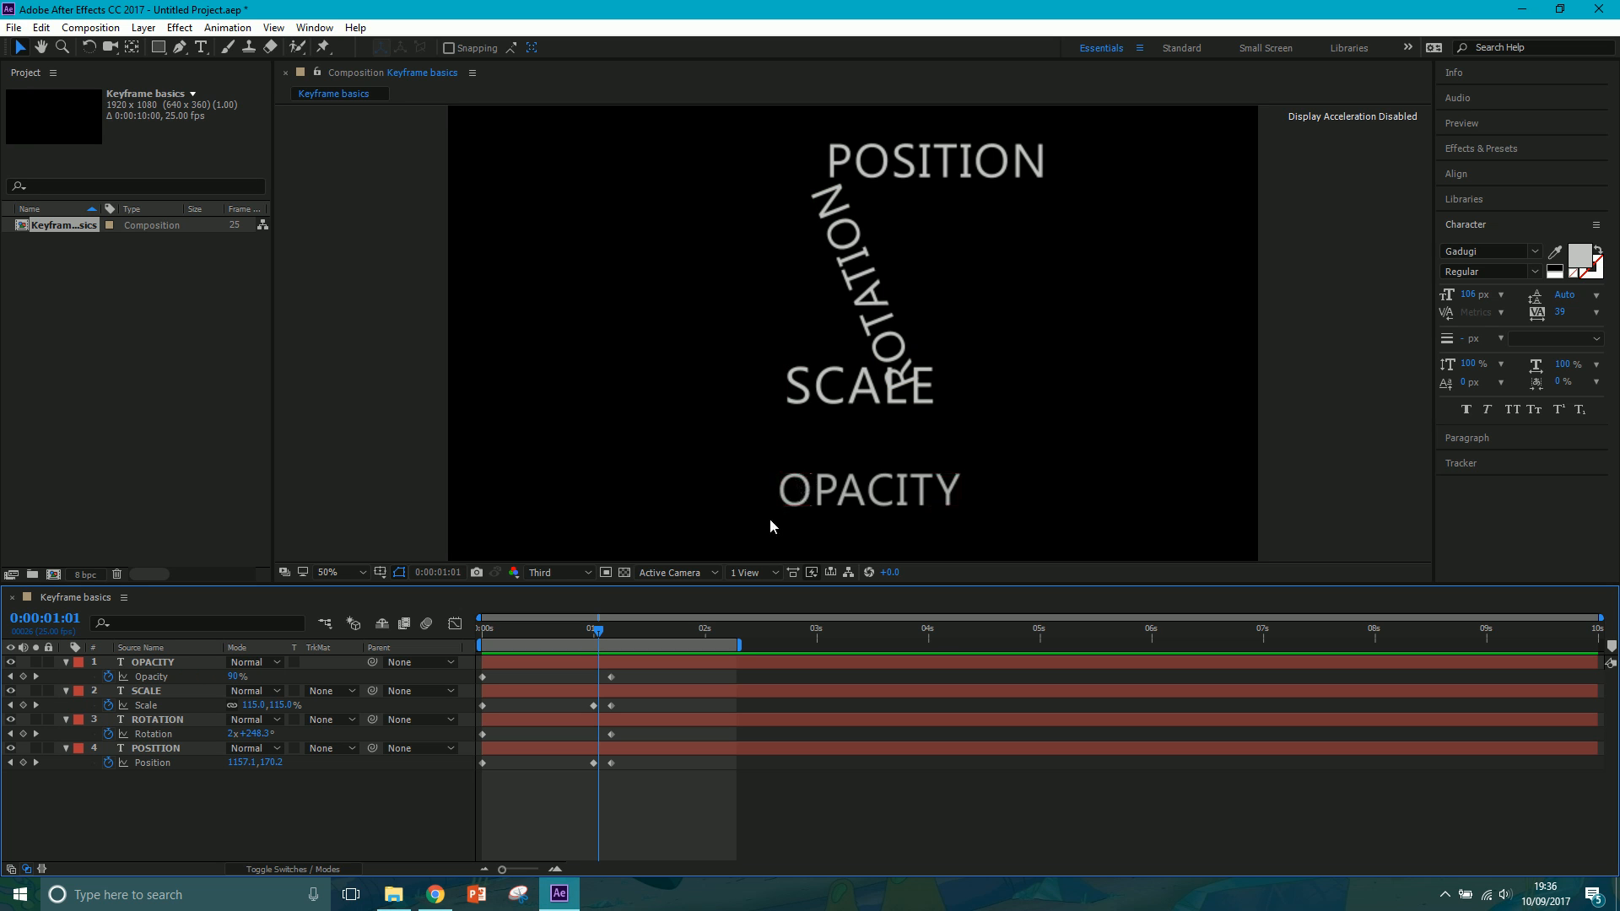
# - Enable motion blur for the composition and for the OPACITY, SCALE, ROTATION and POSITION layers
pyautogui.click(426, 626)
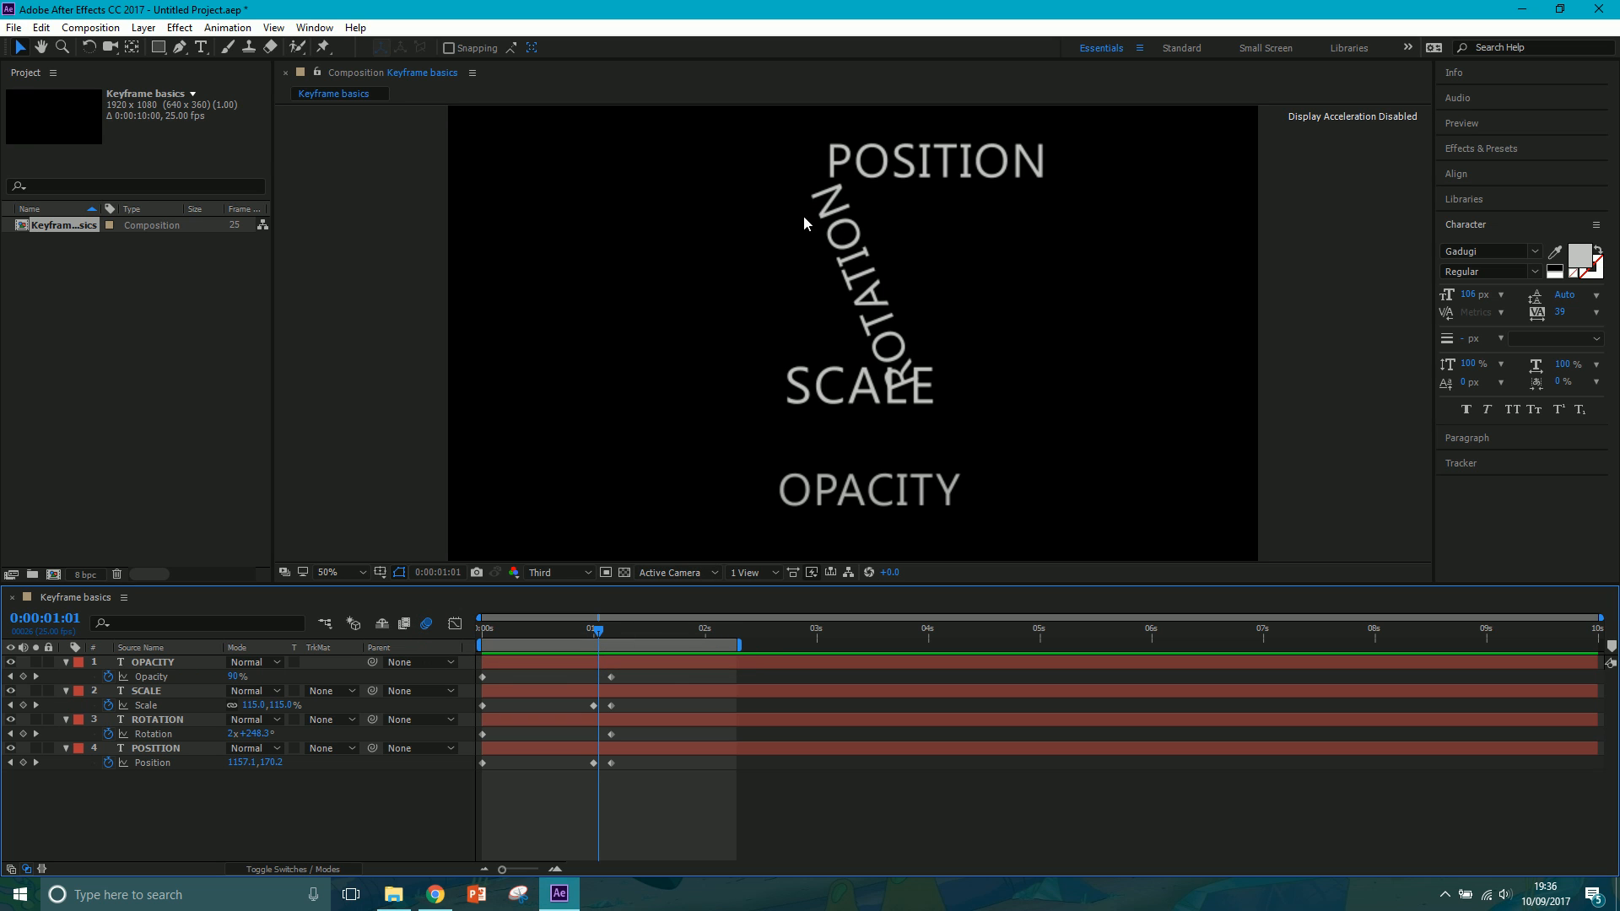
pyautogui.click(279, 869)
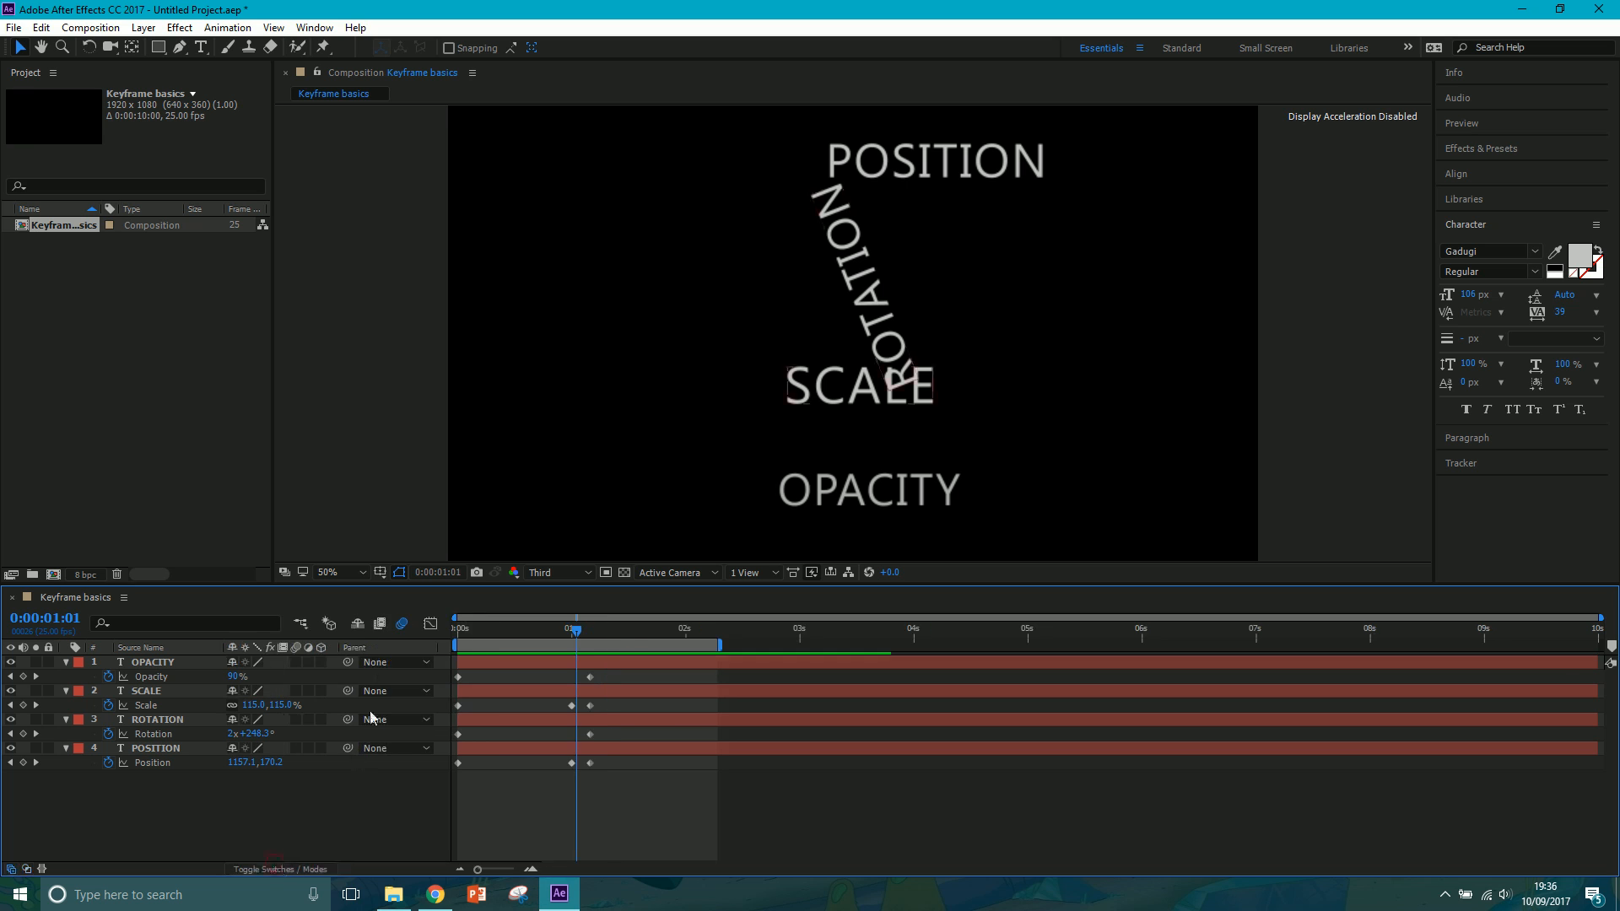
pyautogui.click(402, 626)
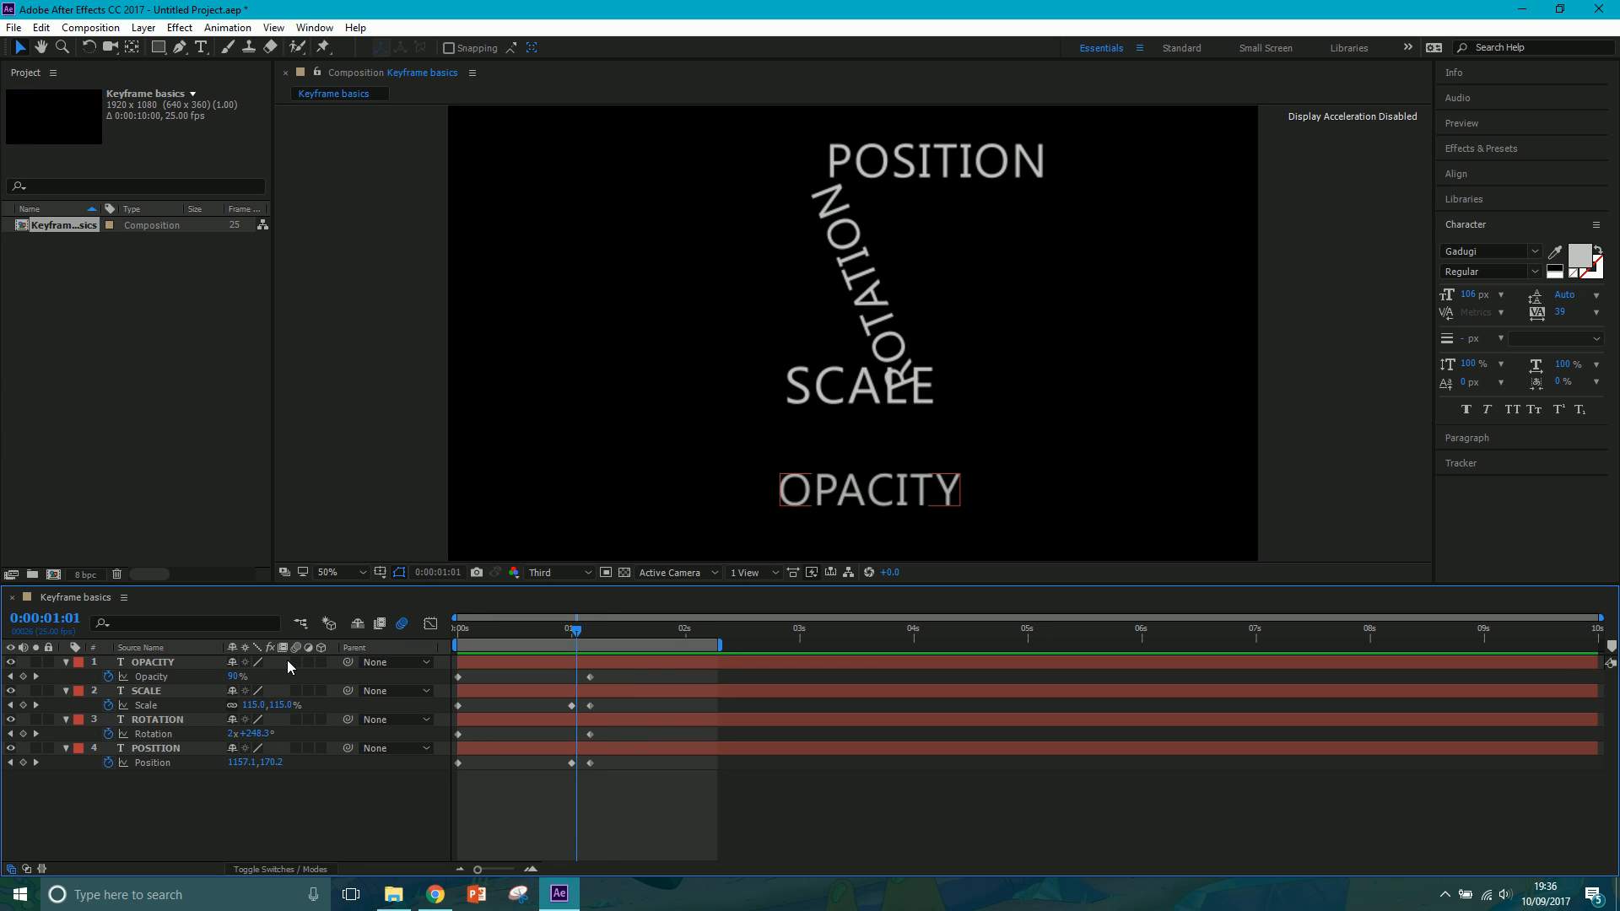
pyautogui.moveTo(294, 661); pyautogui.dragTo(296, 724)
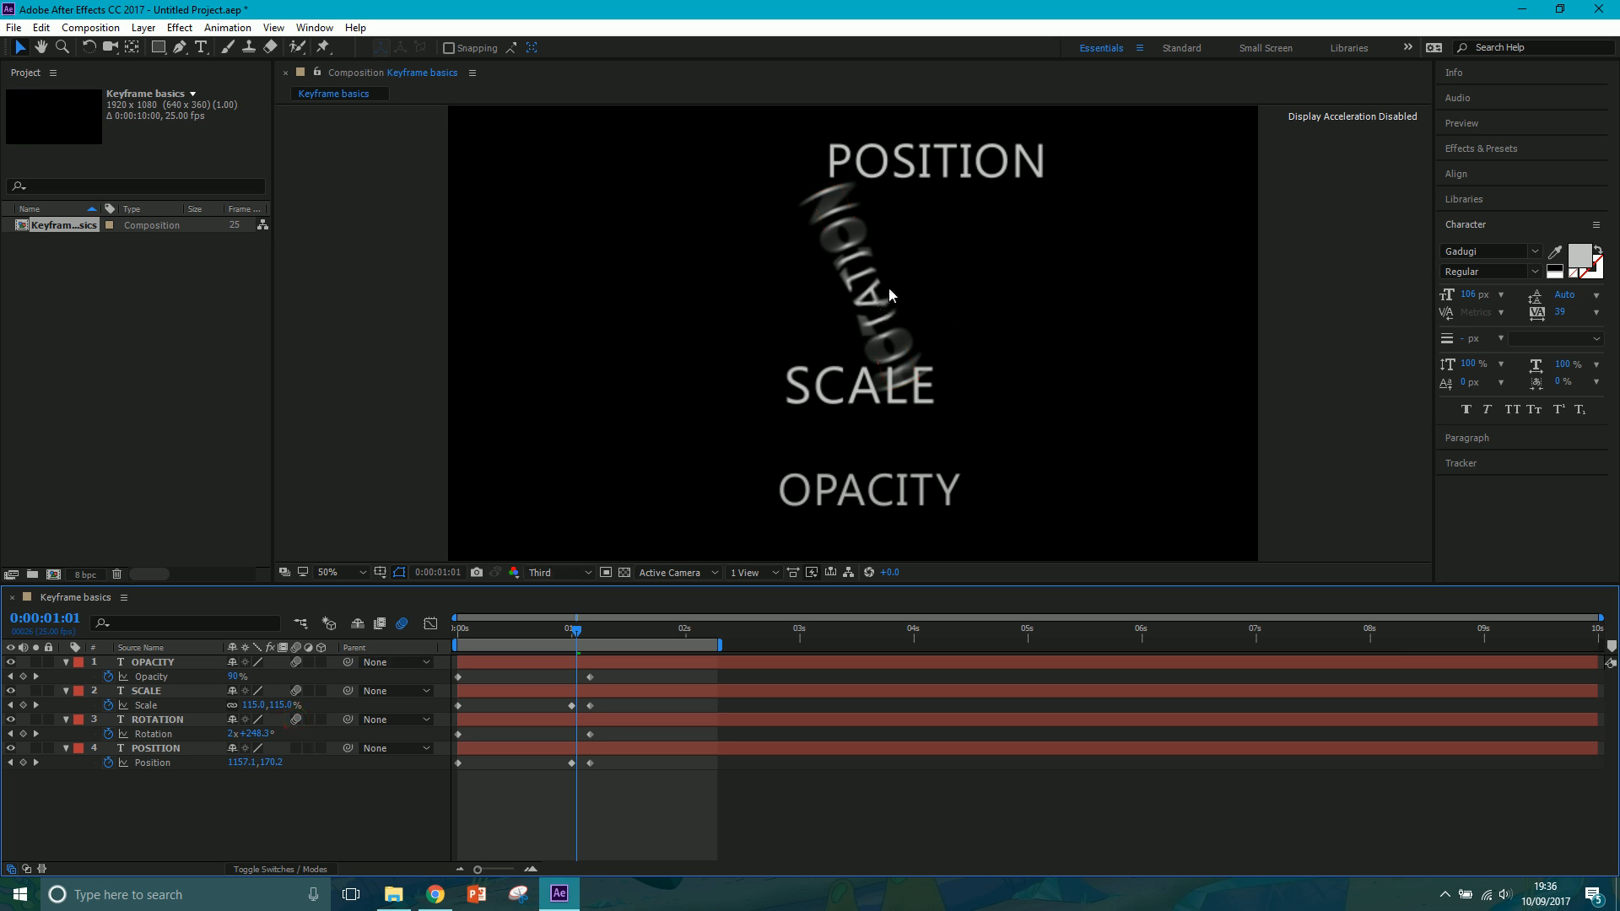
pyautogui.click(296, 749)
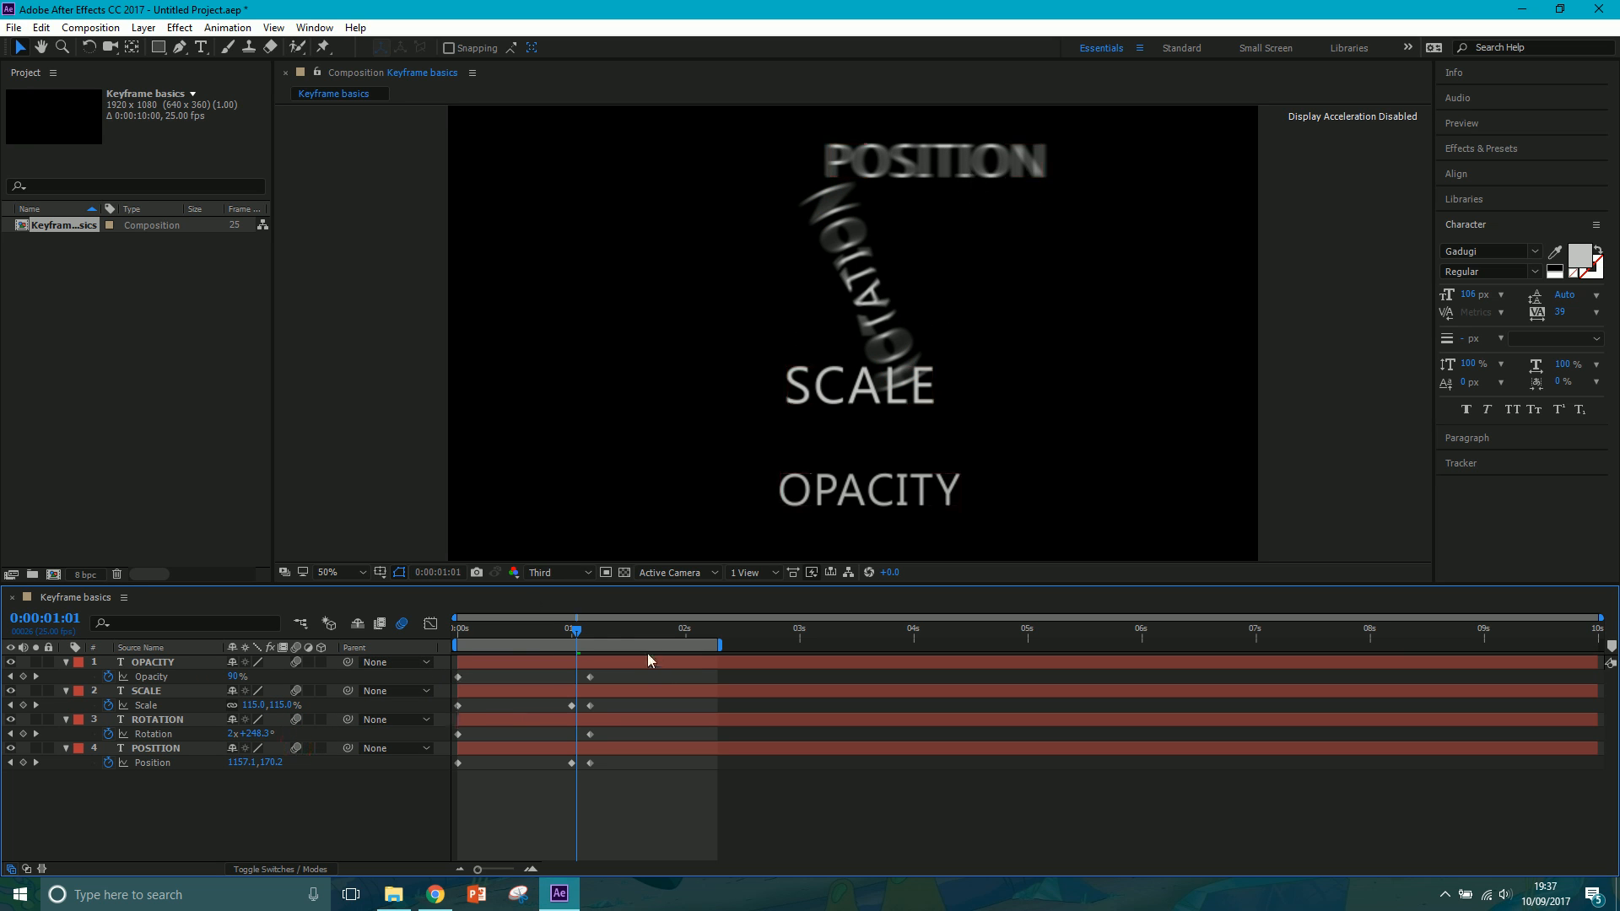
pyautogui.click(401, 626)
pyautogui.click(401, 626)
pyautogui.moveTo(300, 664)
pyautogui.mouseDown()
pyautogui.moveTo(296, 751)
pyautogui.moveTo(297, 663)
pyautogui.mouseUp()
# - Play the animation from 0:00:00:00 to check the motion blur on the texts
pyautogui.press('Home')
pyautogui.press('space')
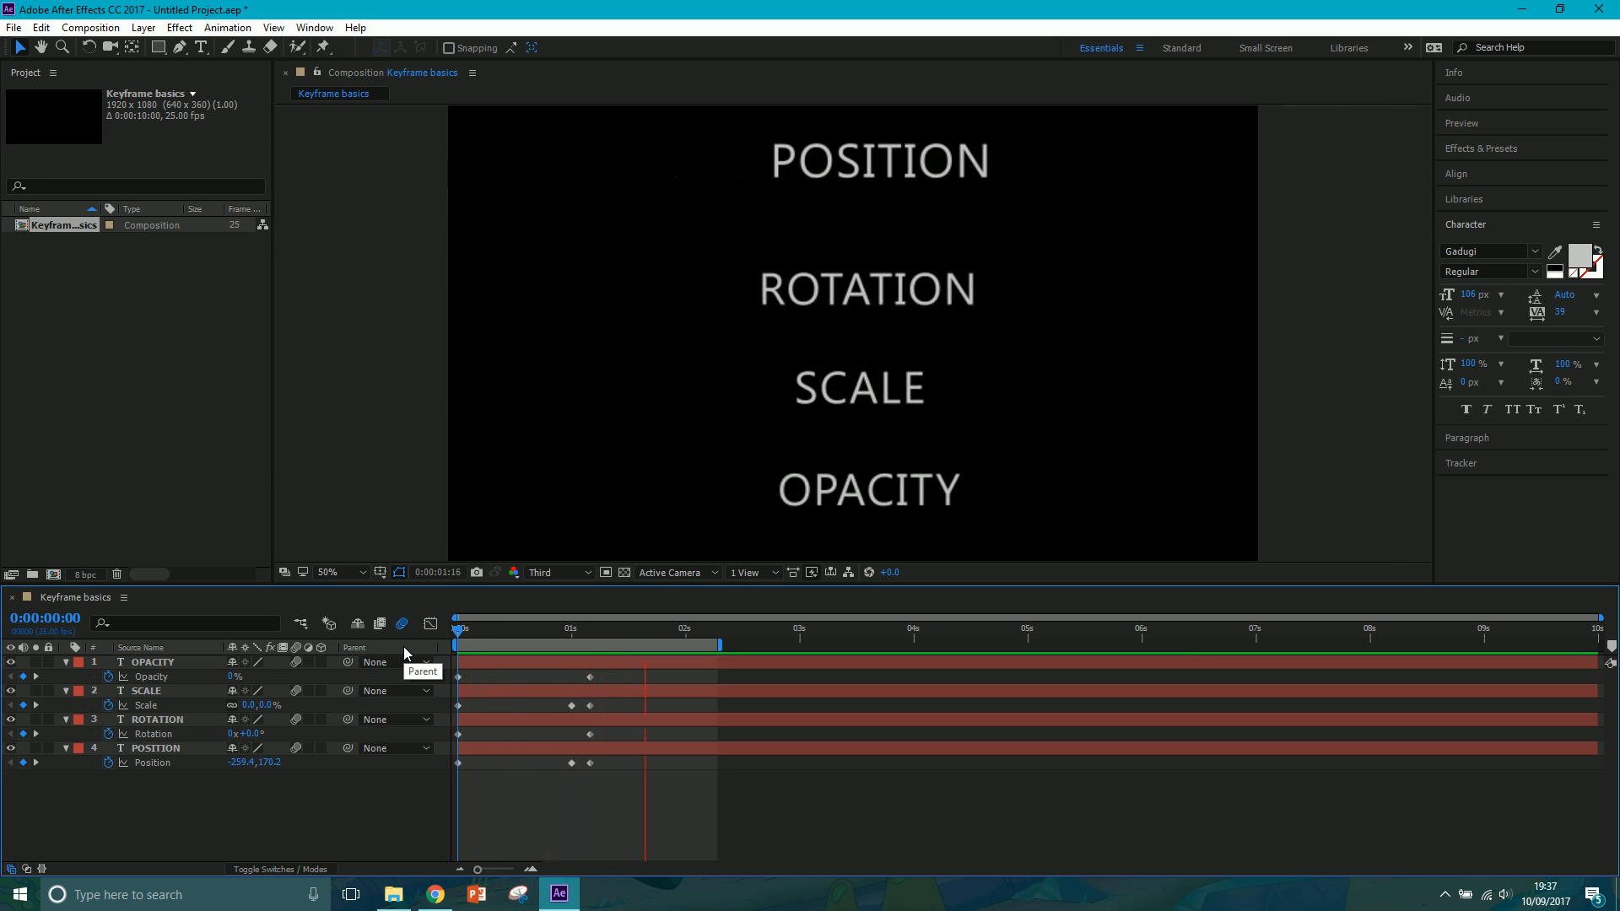
pyautogui.press('space')
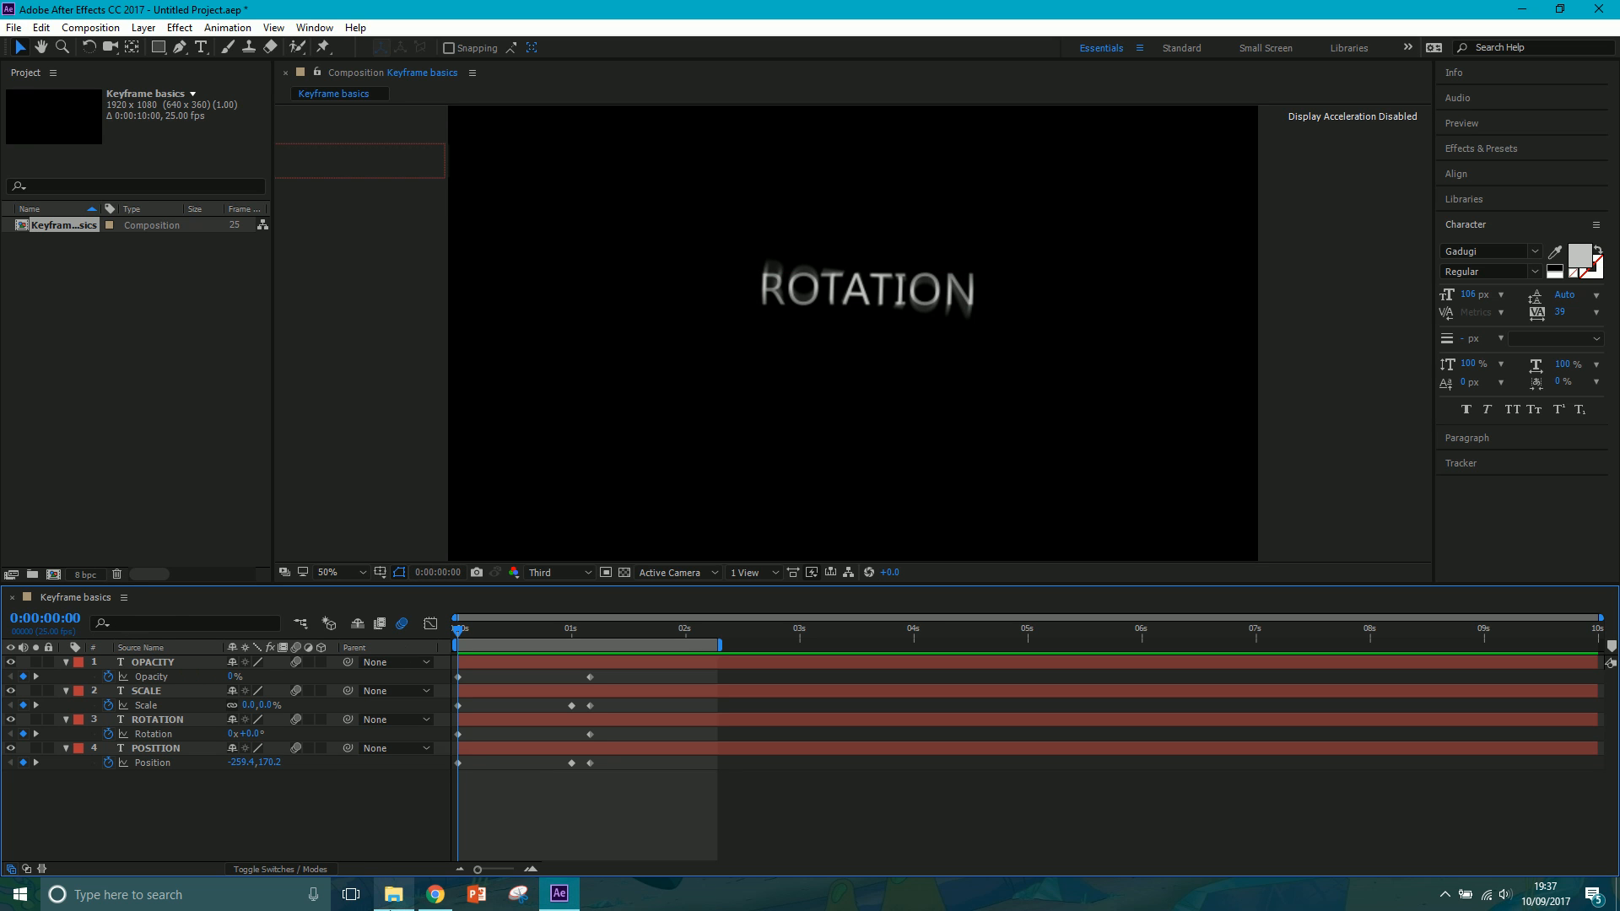
pyautogui.moveTo(390, 897)
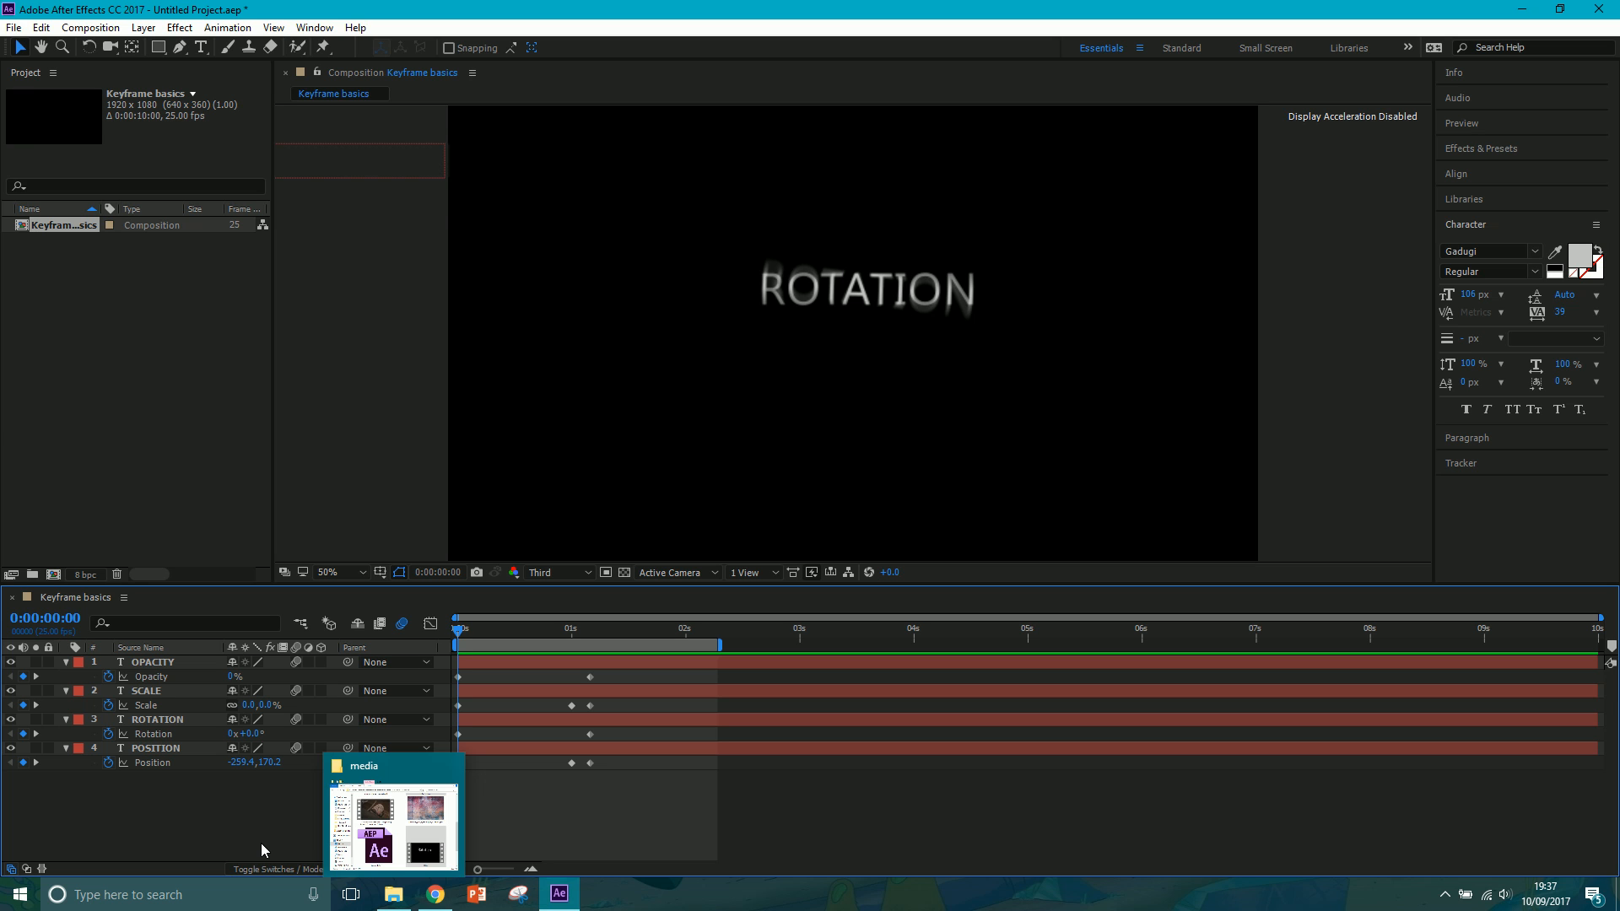
pyautogui.moveTo(262, 834); pyautogui.dragTo(271, 731)
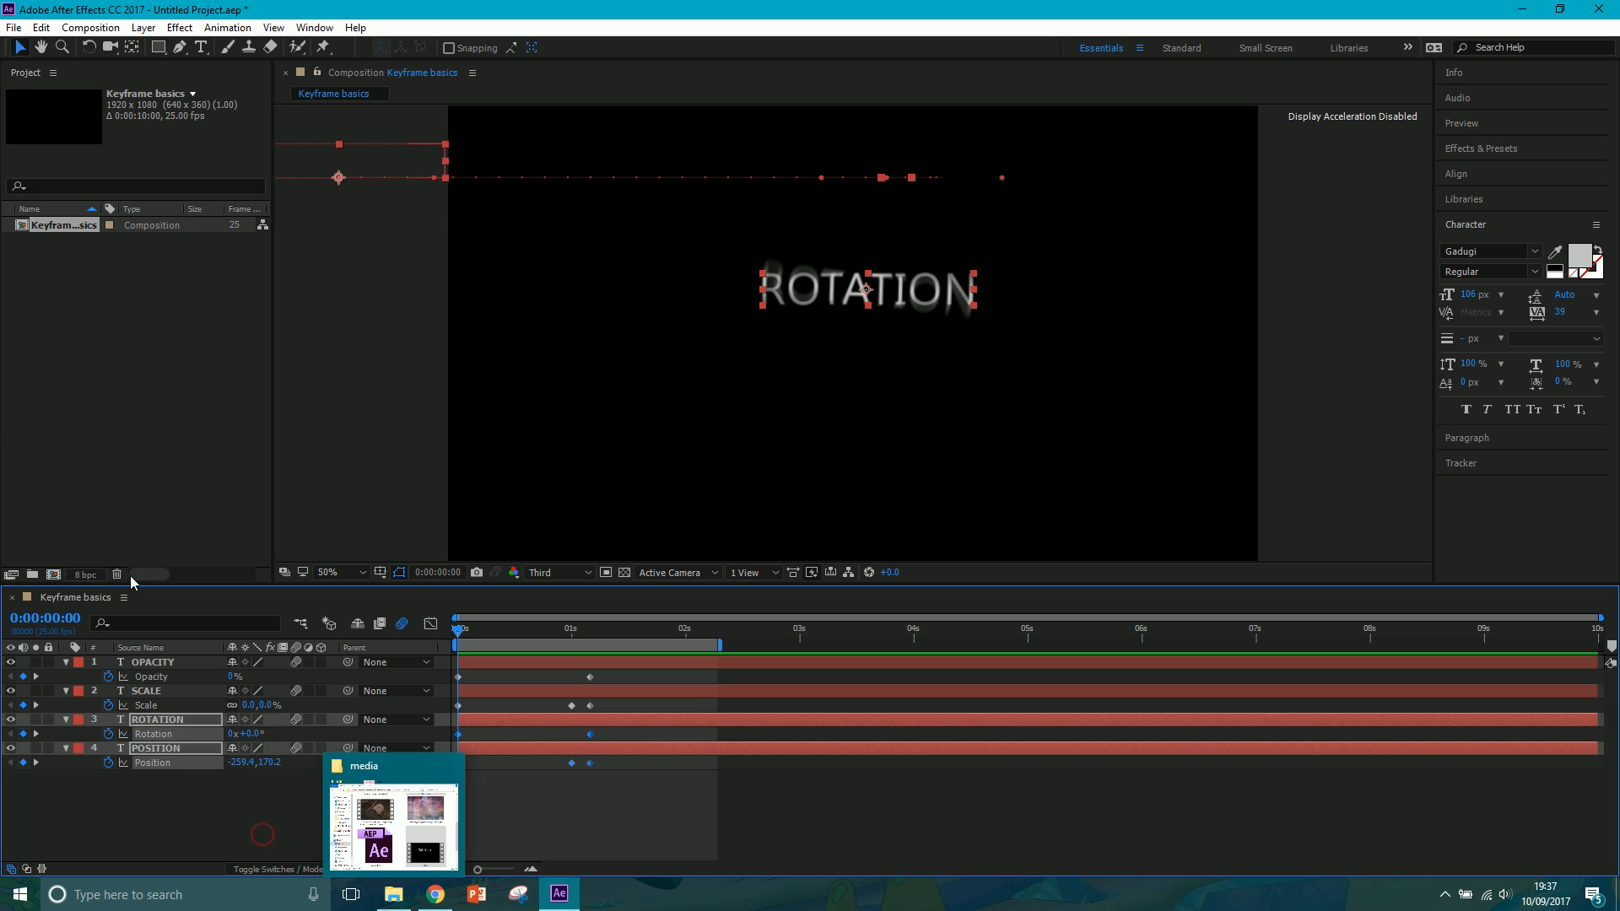
pyautogui.click(102, 538)
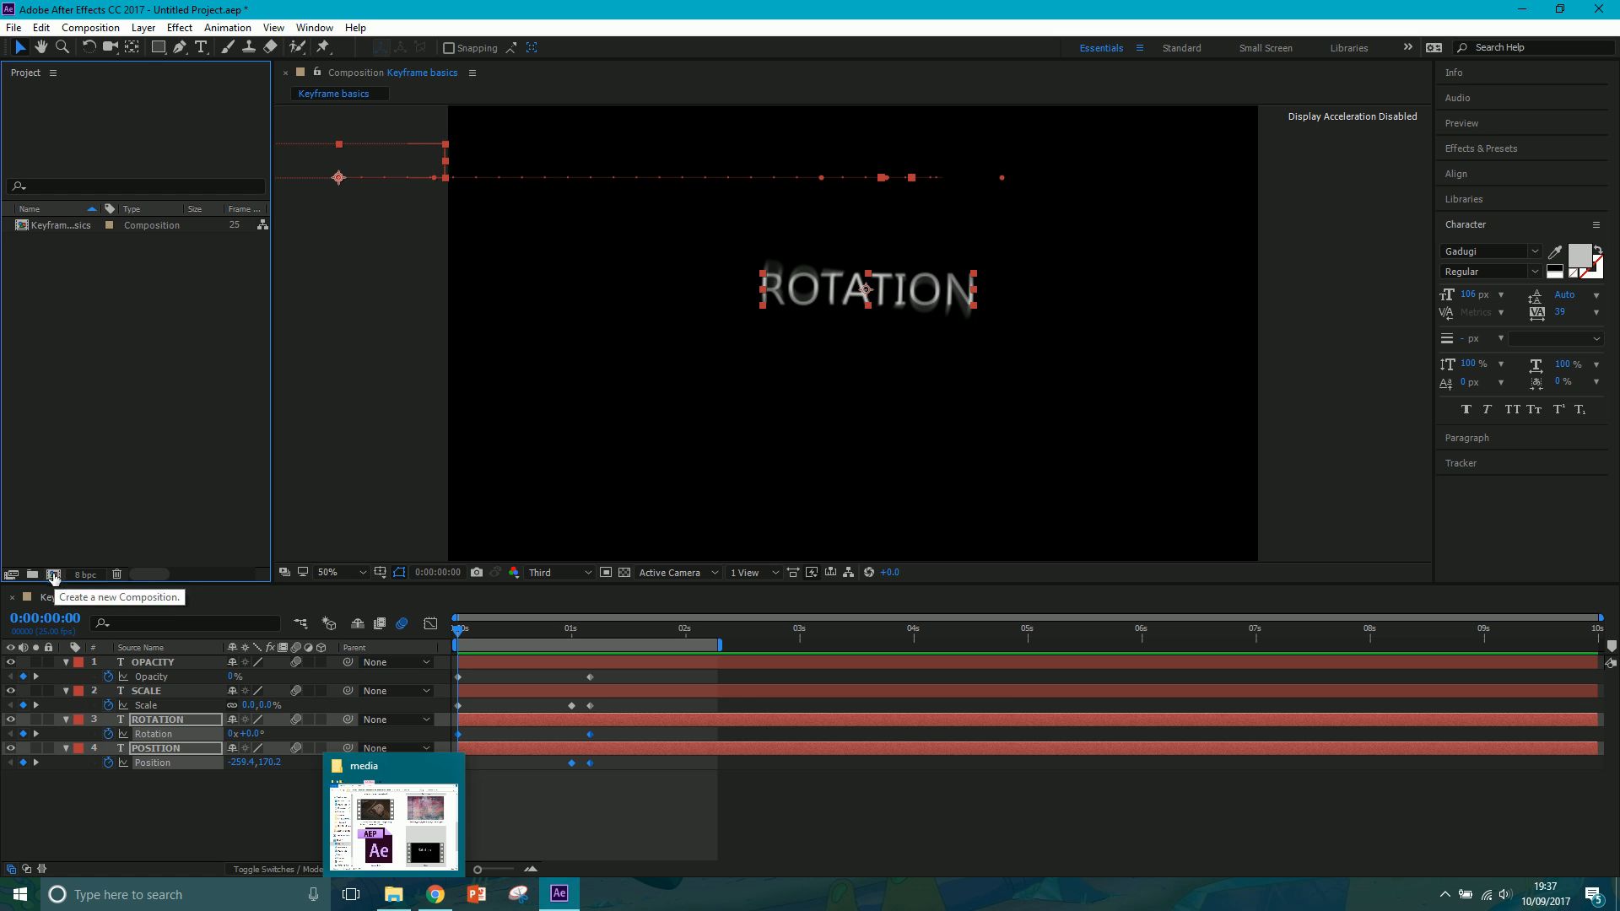
pyautogui.click(90, 27)
pyautogui.click(112, 46)
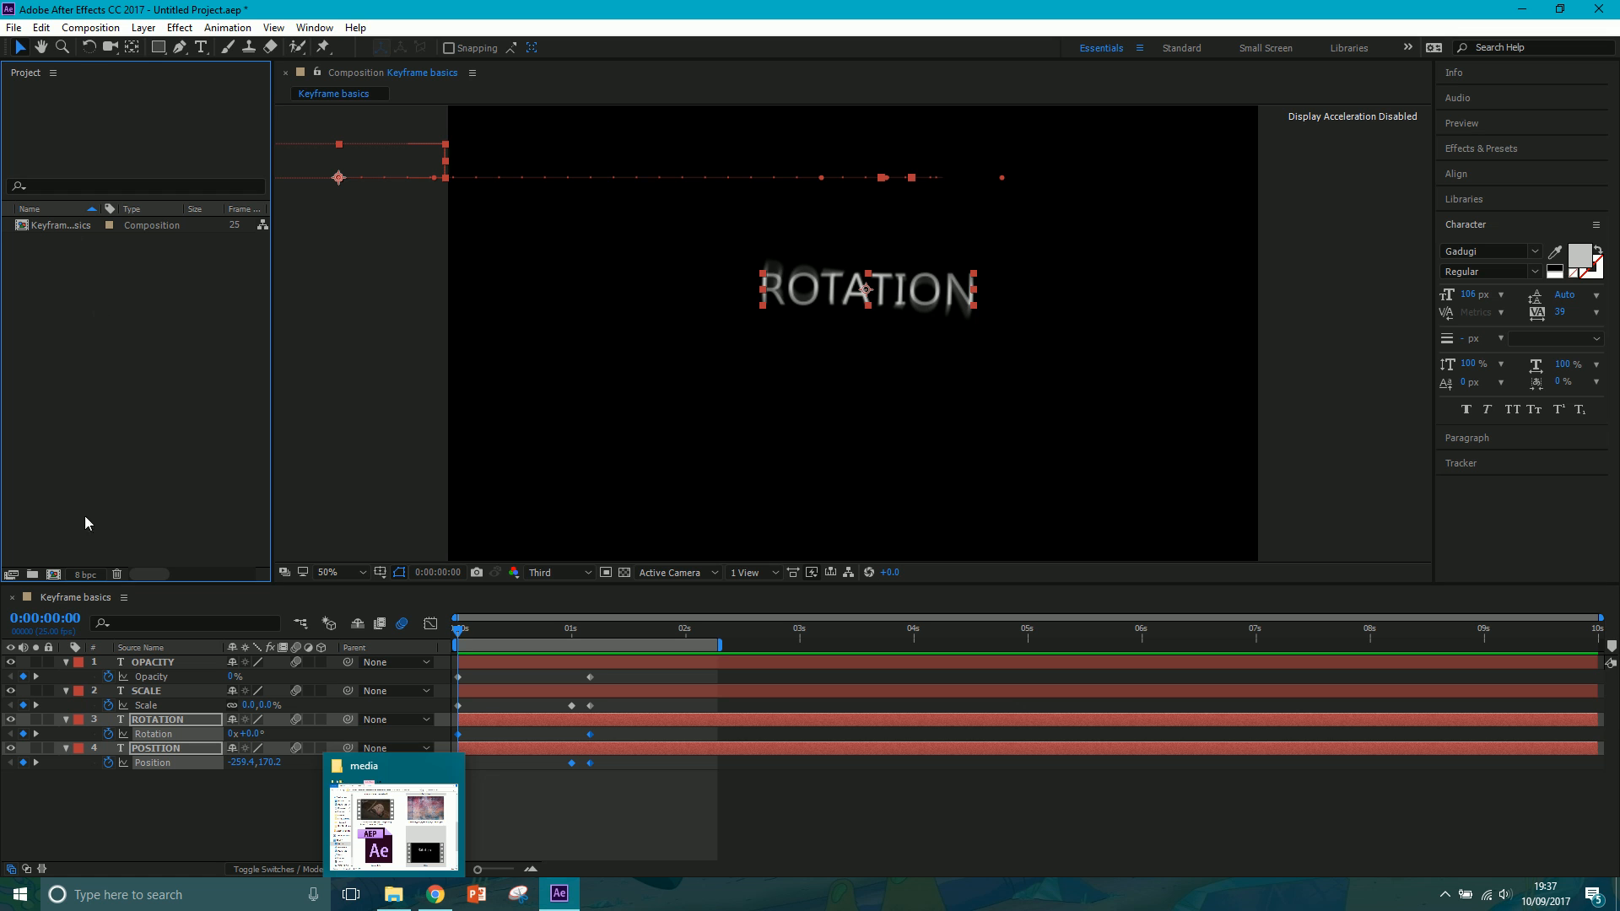
pyautogui.click(91, 27)
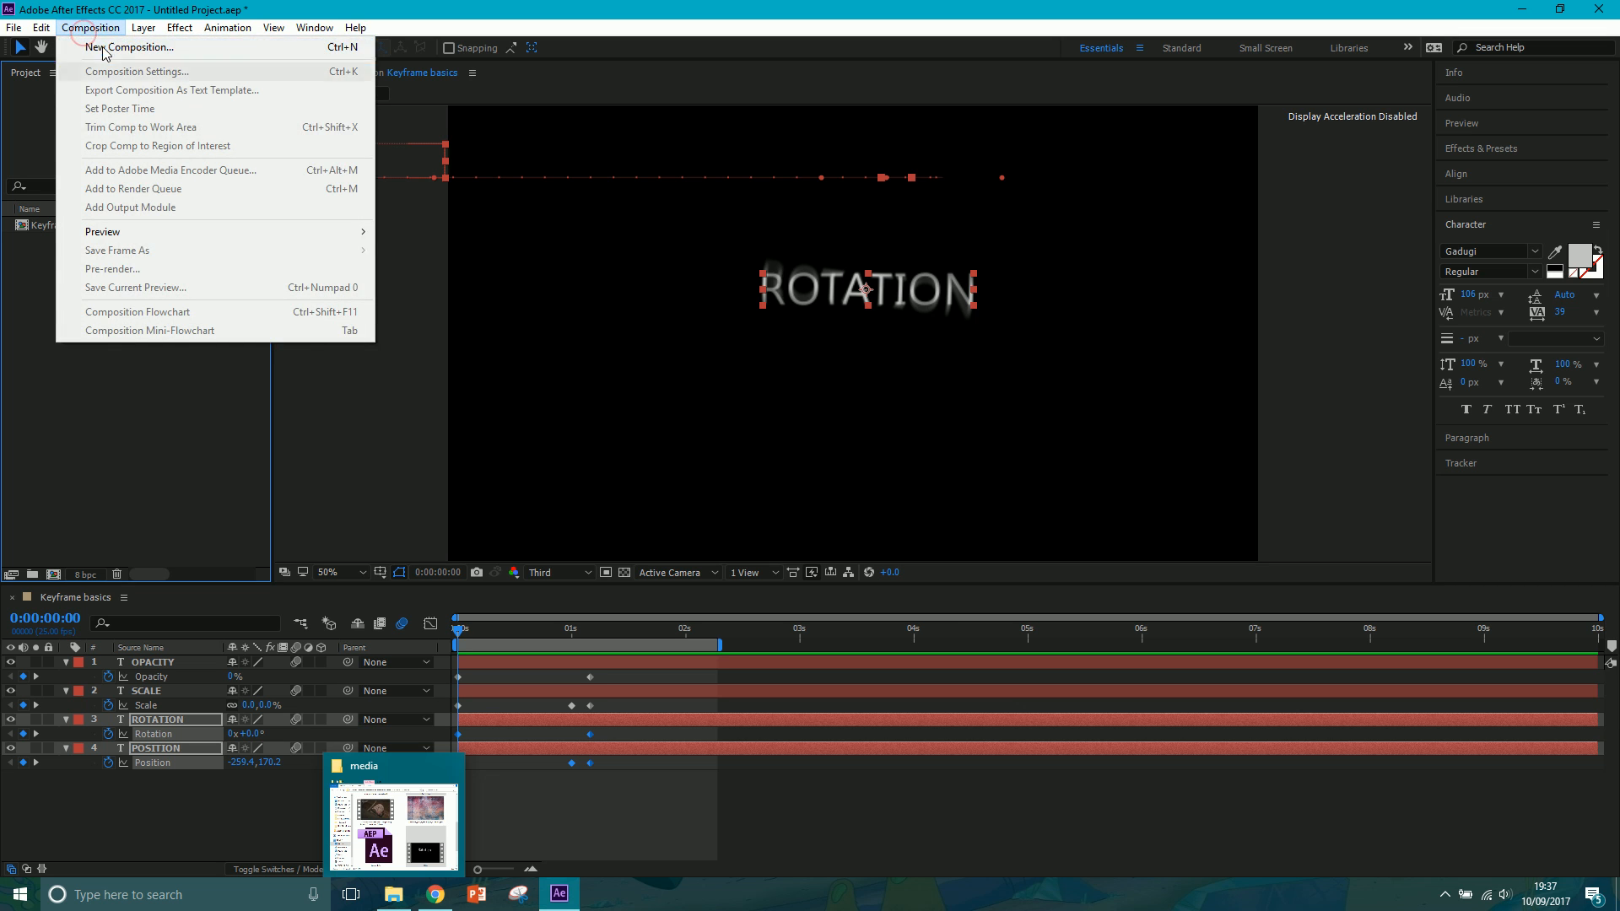
pyautogui.click(94, 47)
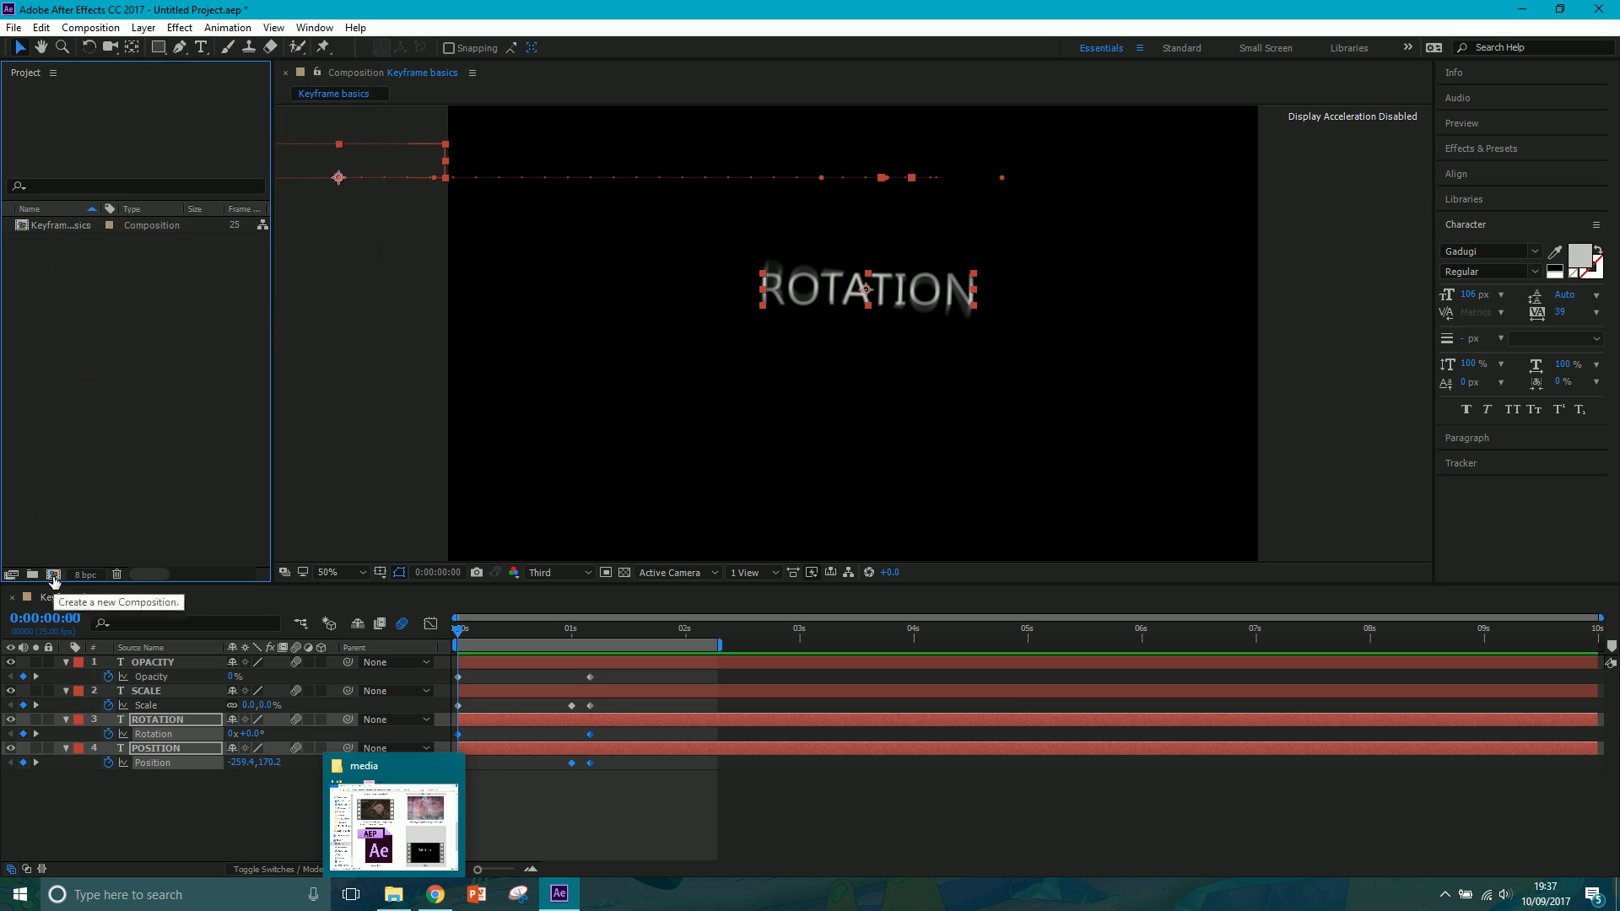
# - Create a new composition named "Animation prests" with the HDTV 1080 25 preset and a duration of 0:00:10:00
pyautogui.click(52, 576)
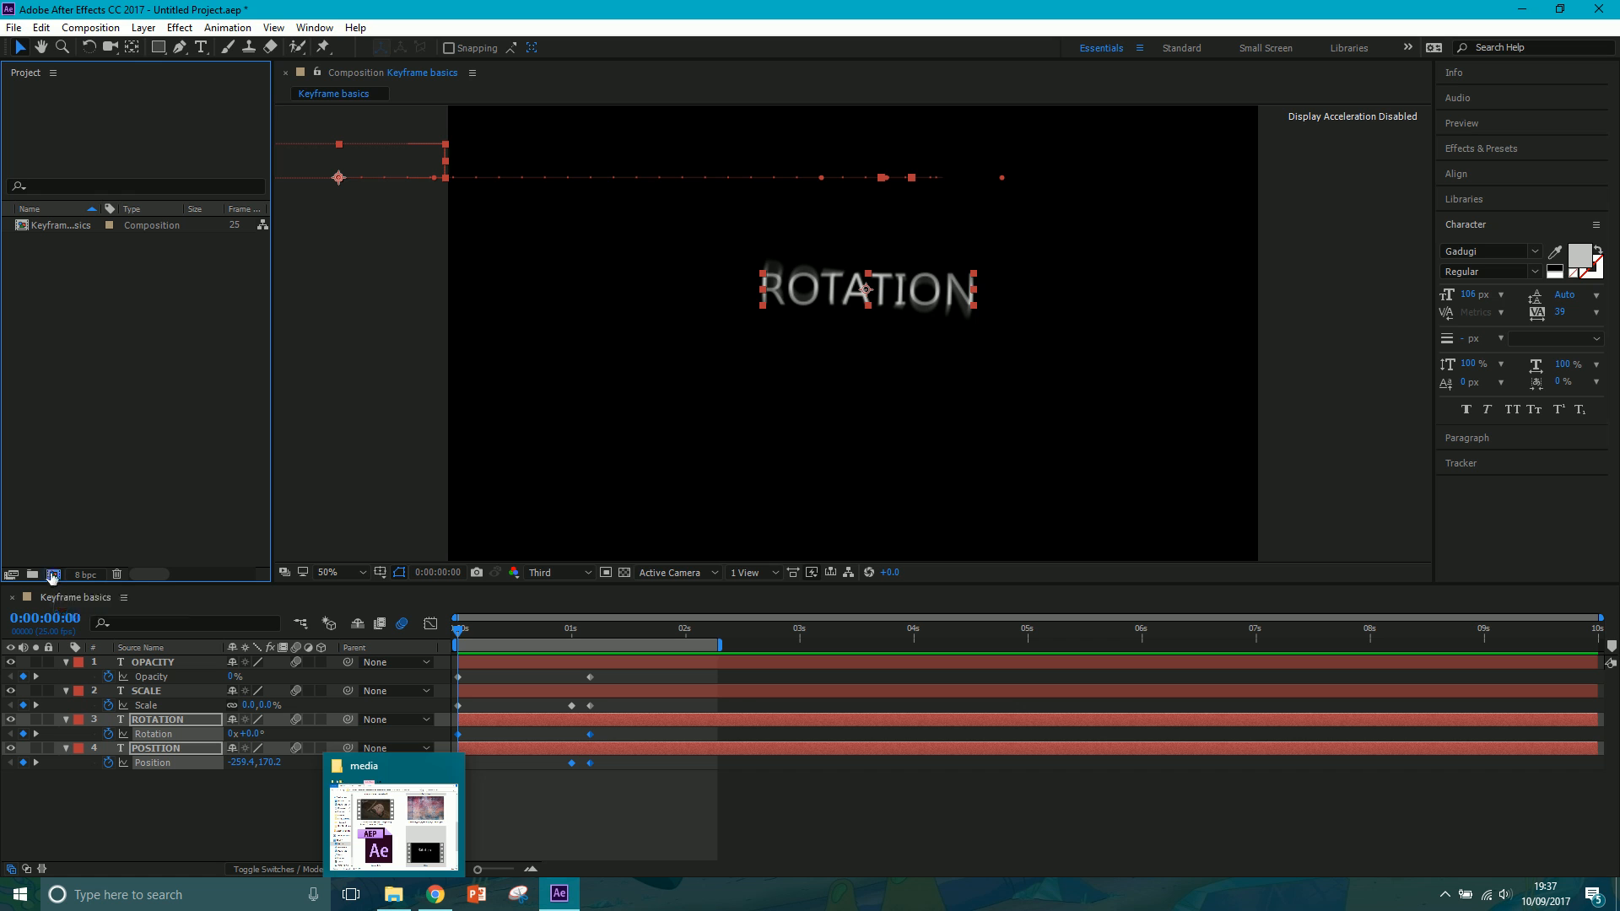
pyautogui.click(654, 118)
pyautogui.moveTo(671, 117); pyautogui.dragTo(614, 119)
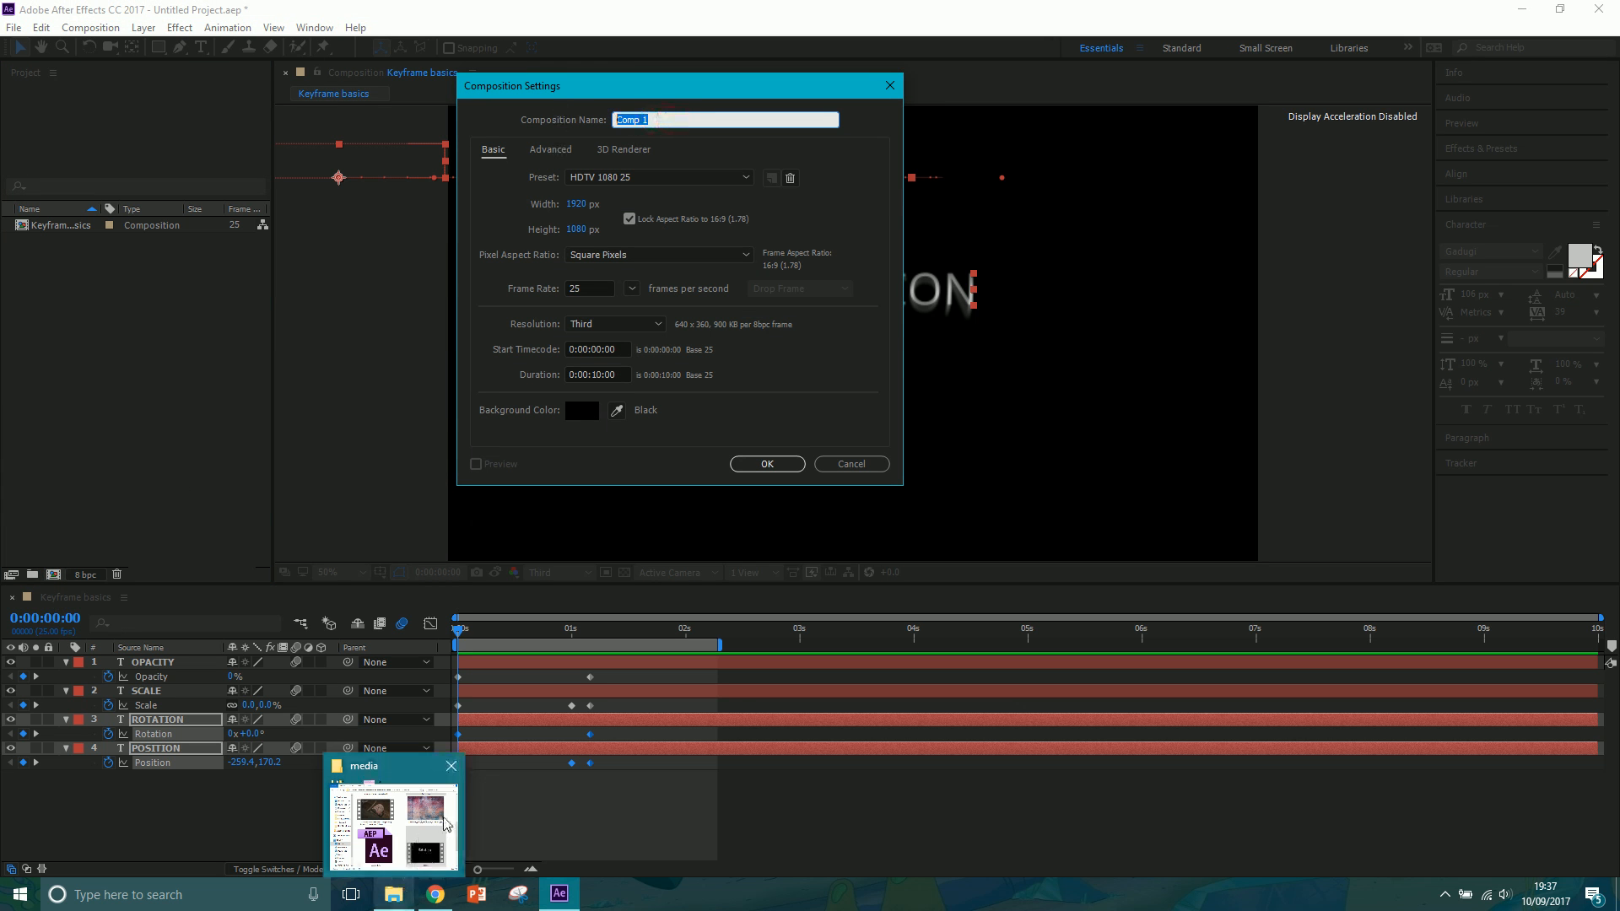
pyautogui.click(452, 767)
pyautogui.moveTo(663, 118); pyautogui.dragTo(614, 119)
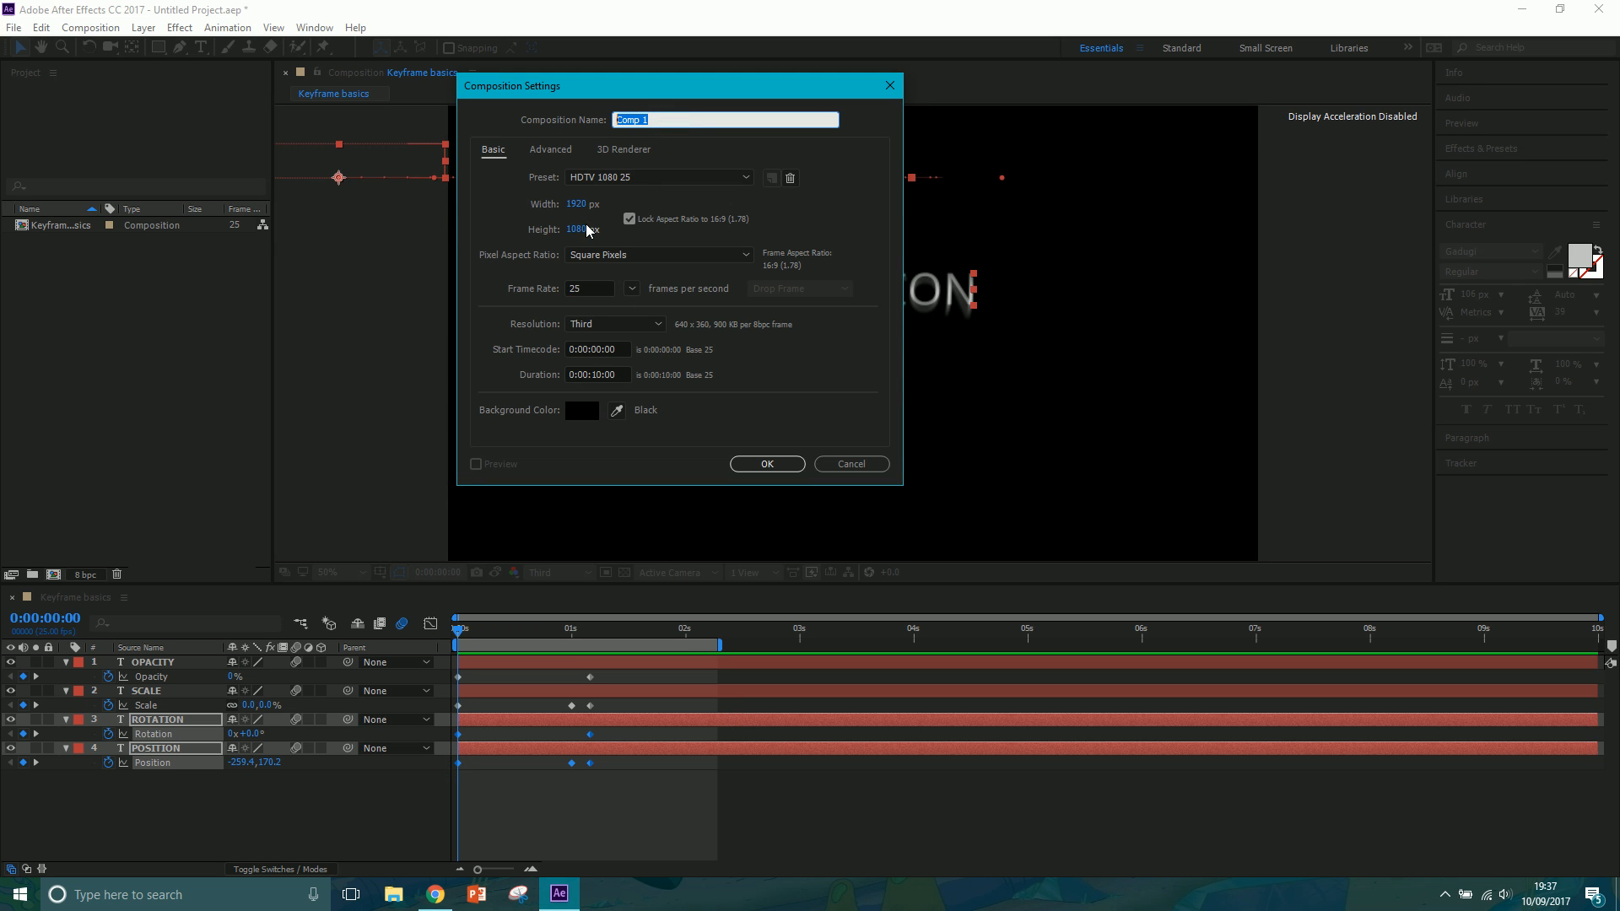
pyautogui.write('Animation prests')
pyautogui.click(784, 464)
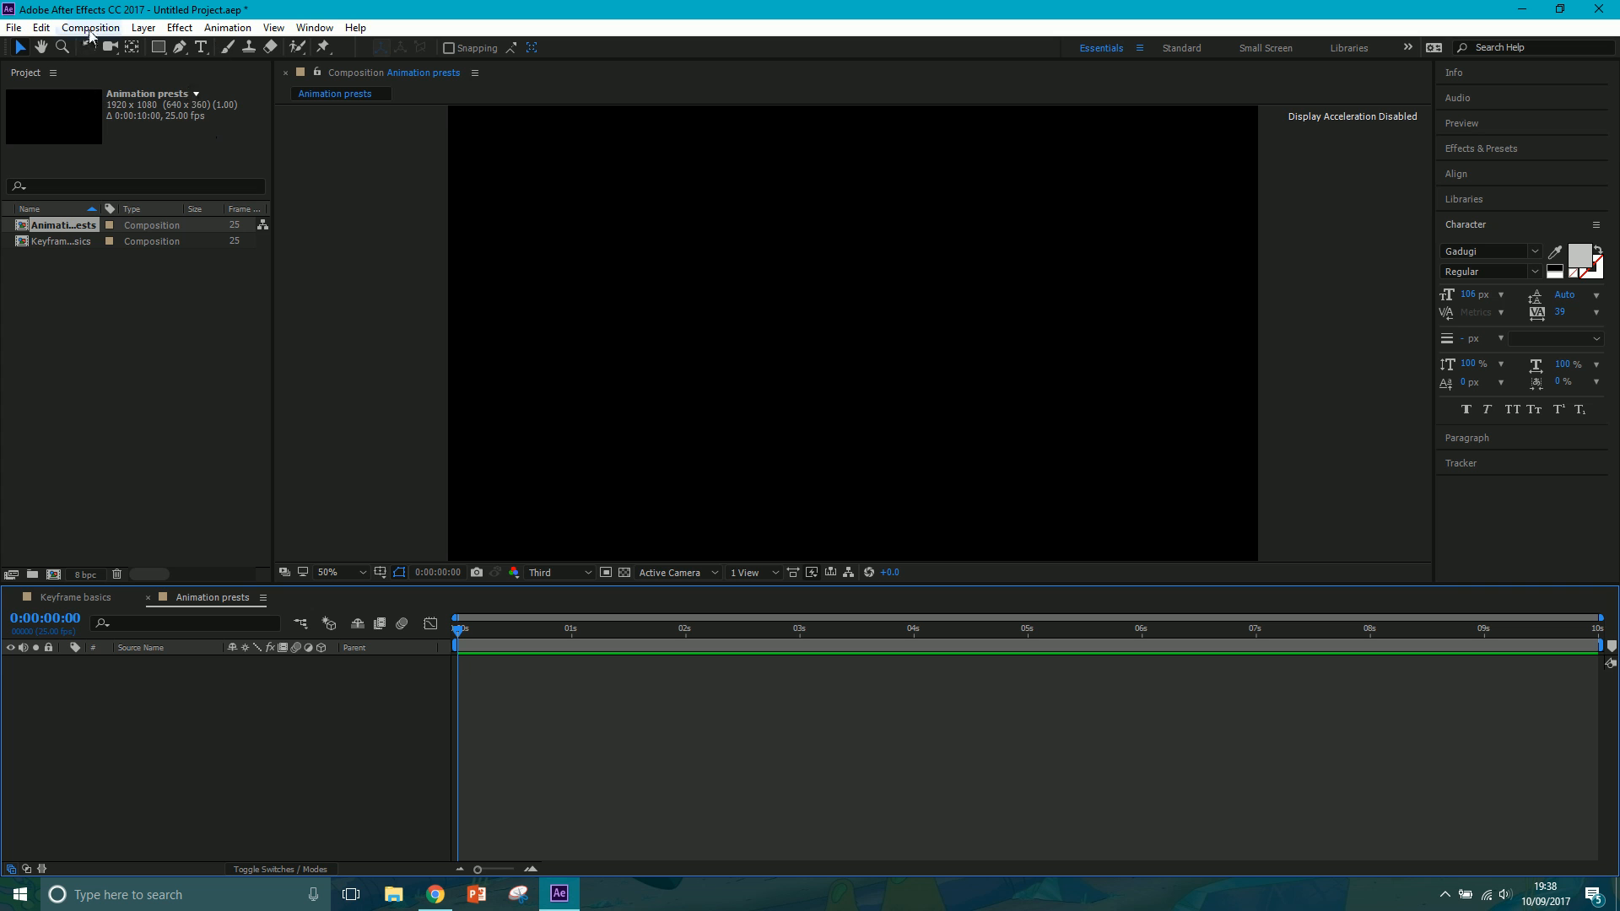
# - Add a green 1920 x 1080 px solid layer named BG to the new composition
pyautogui.click(144, 27)
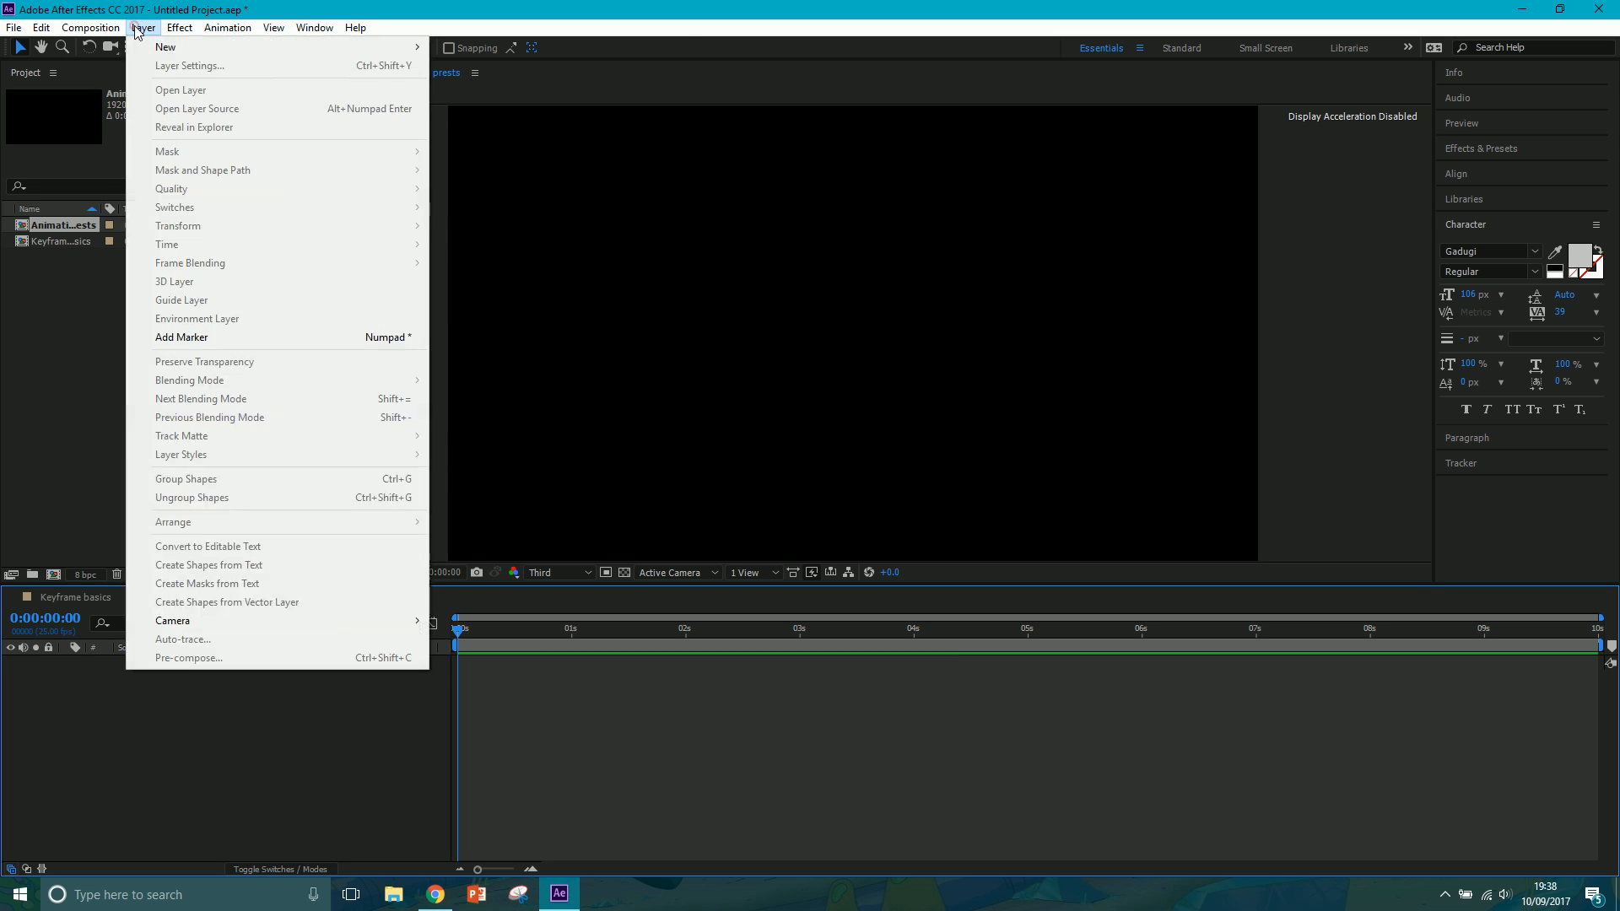
pyautogui.moveTo(159, 49)
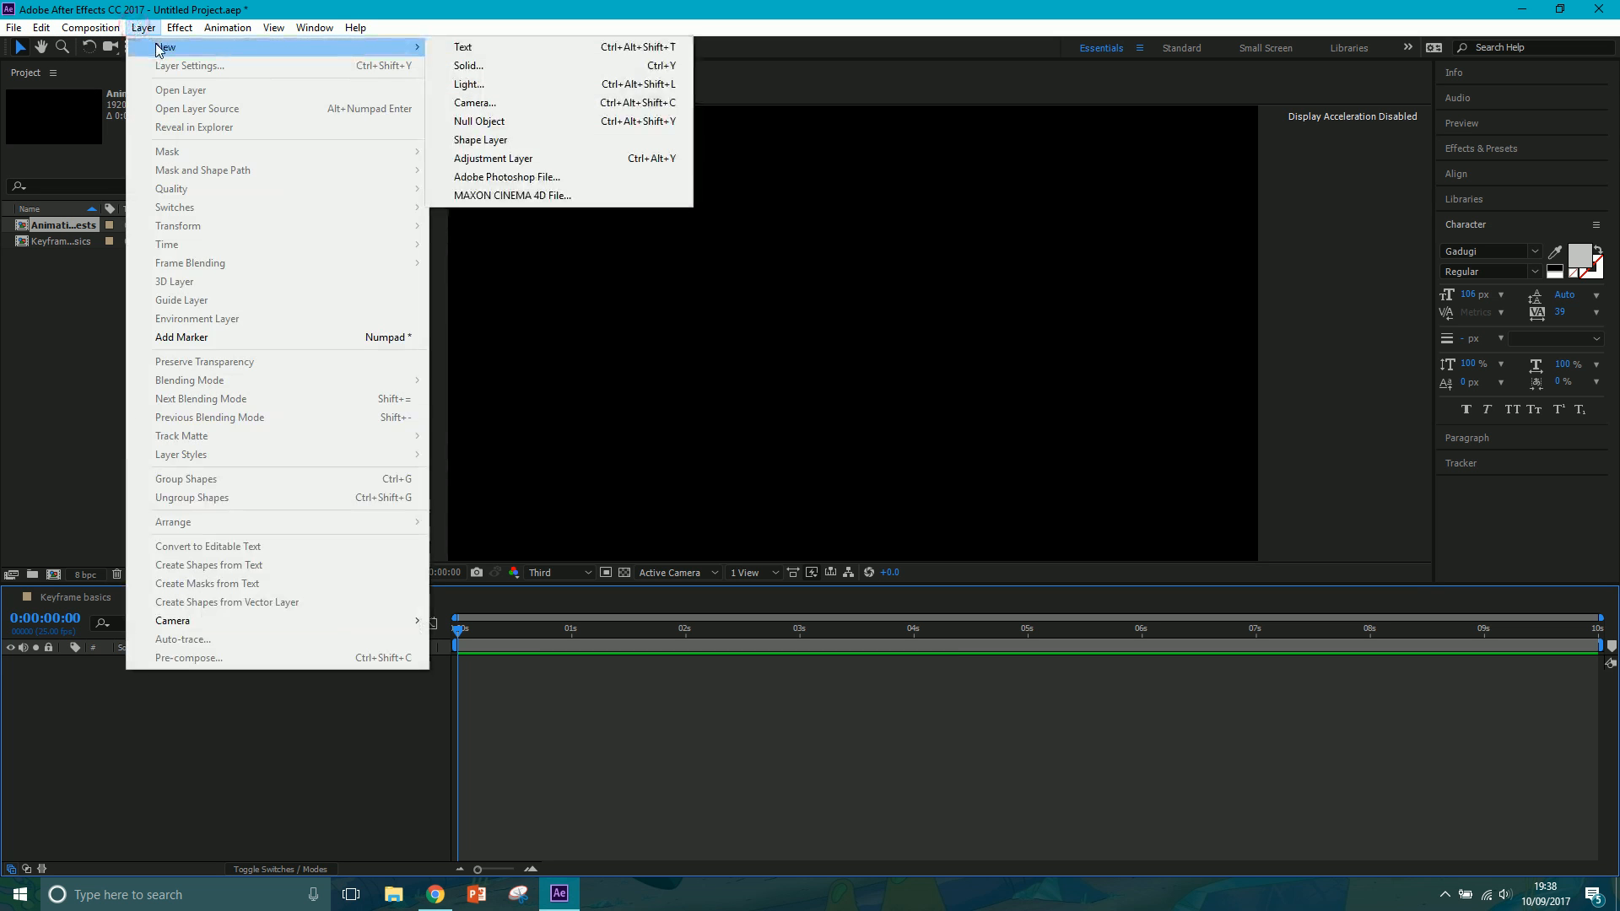
pyautogui.click(524, 68)
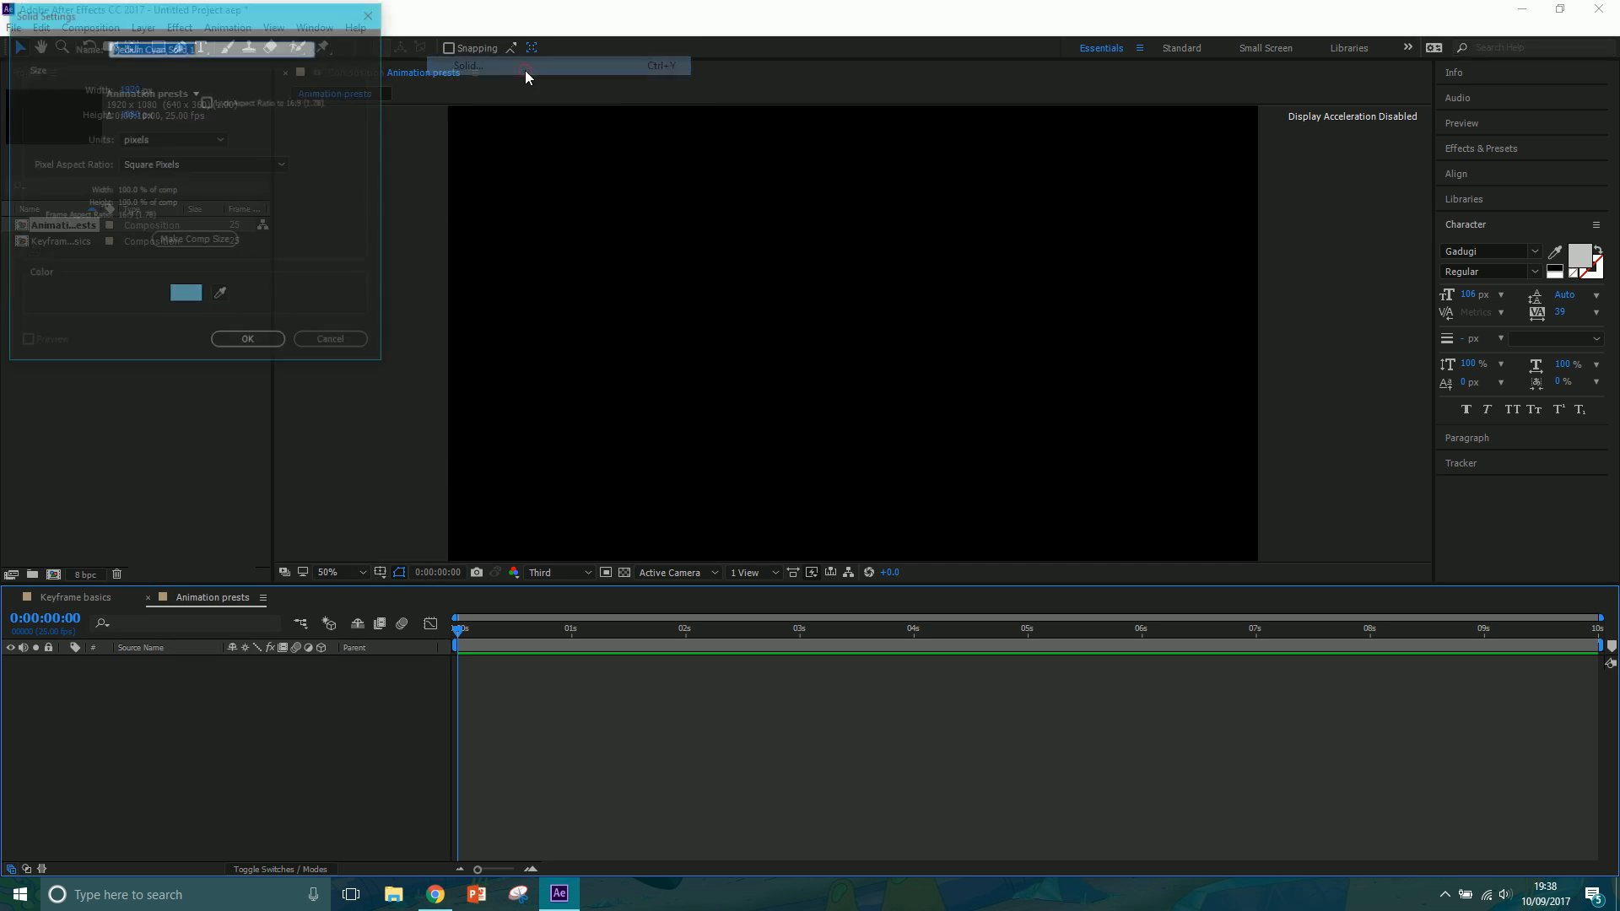
pyautogui.click(194, 298)
pyautogui.click(189, 131)
pyautogui.click(256, 174)
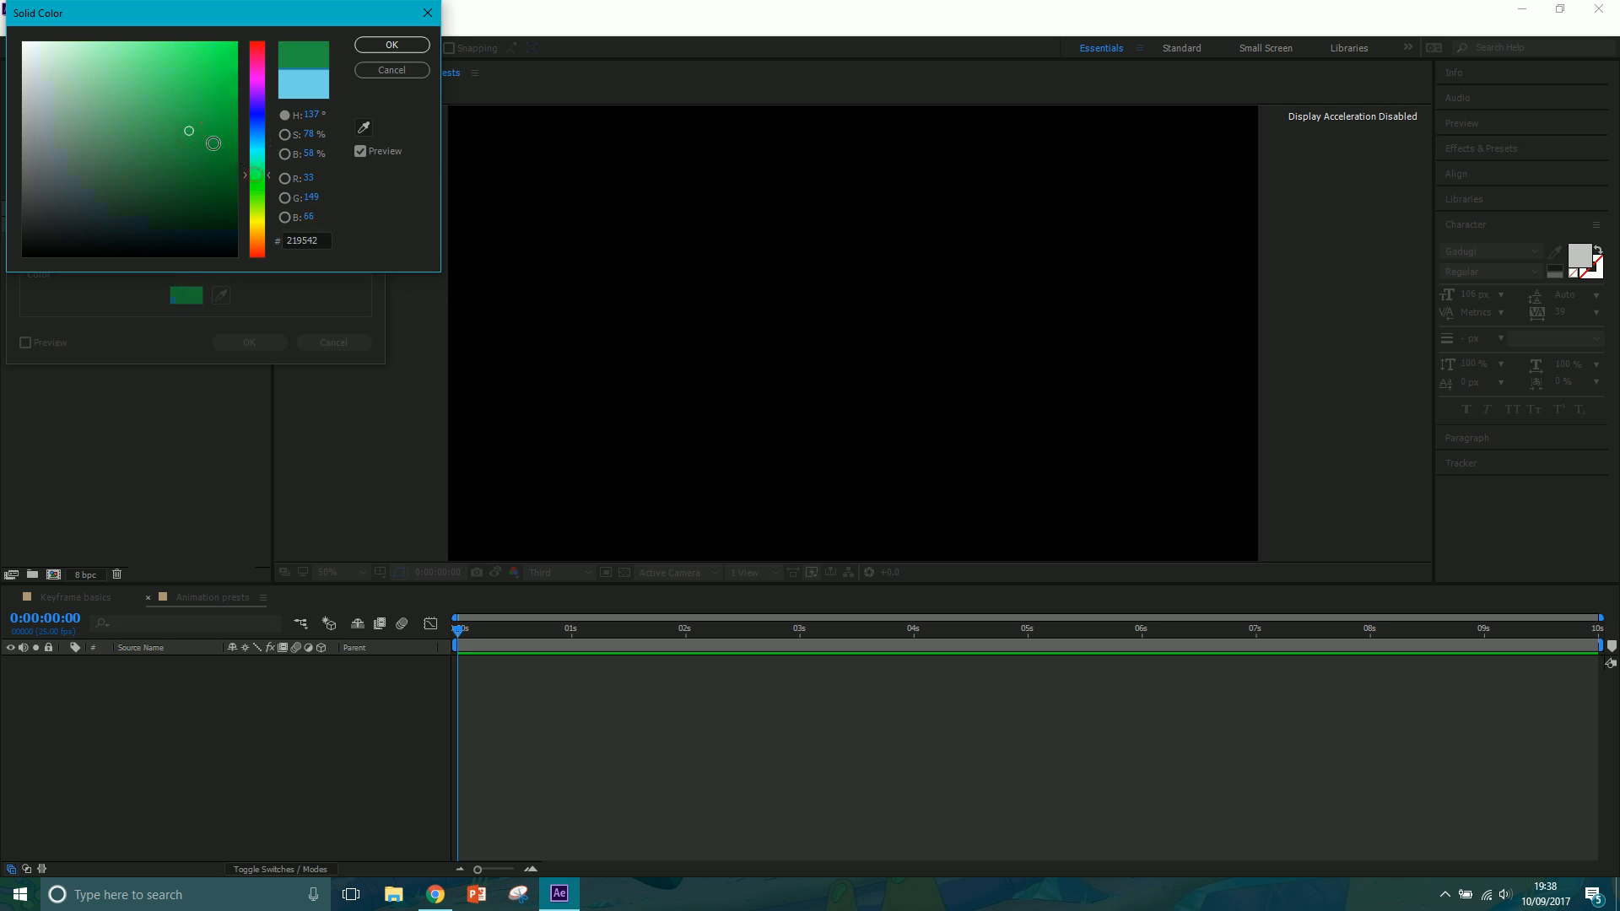
pyautogui.click(391, 44)
pyautogui.moveTo(226, 47); pyautogui.dragTo(70, 54)
pyautogui.write('BG')
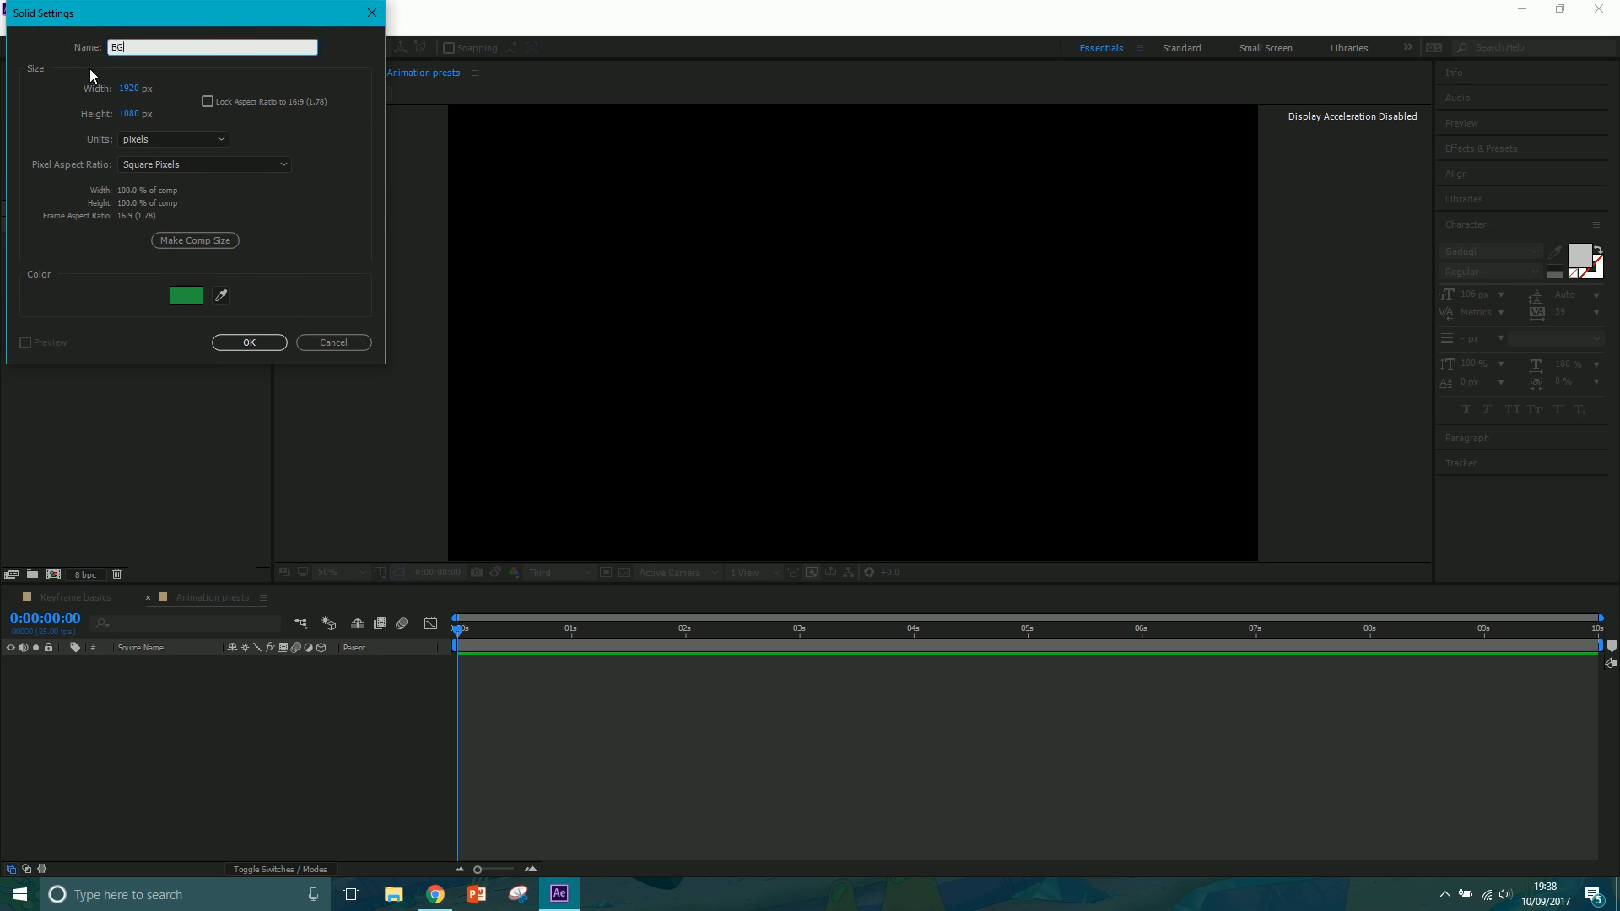
pyautogui.click(250, 343)
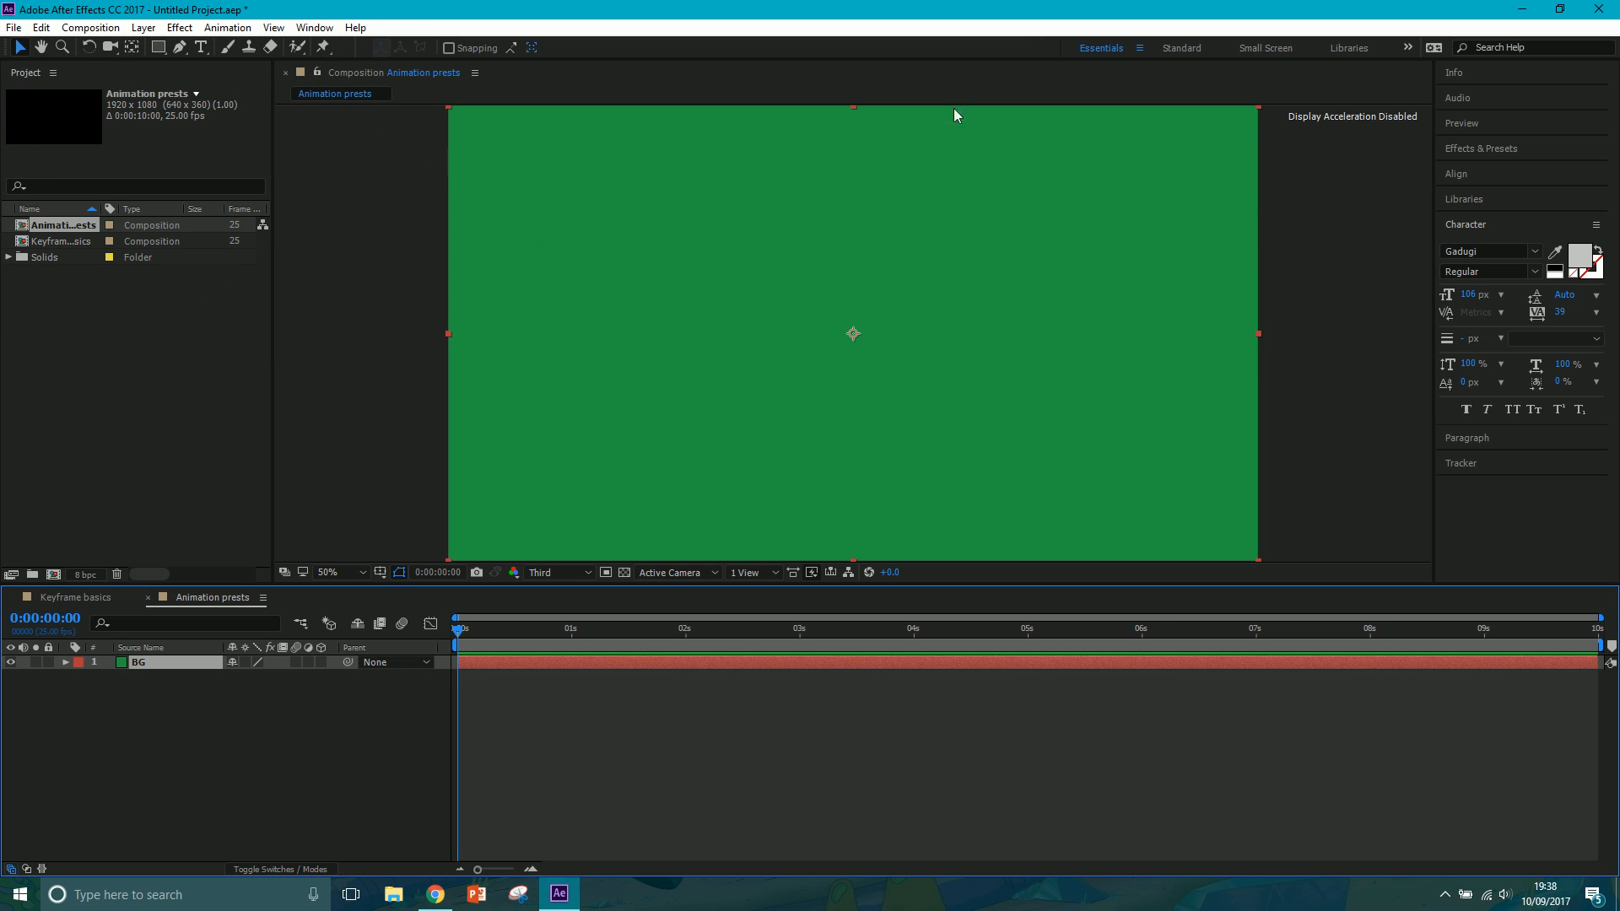
# - Examine the available effect categories, including the effects in the Simulation category
pyautogui.click(1490, 147)
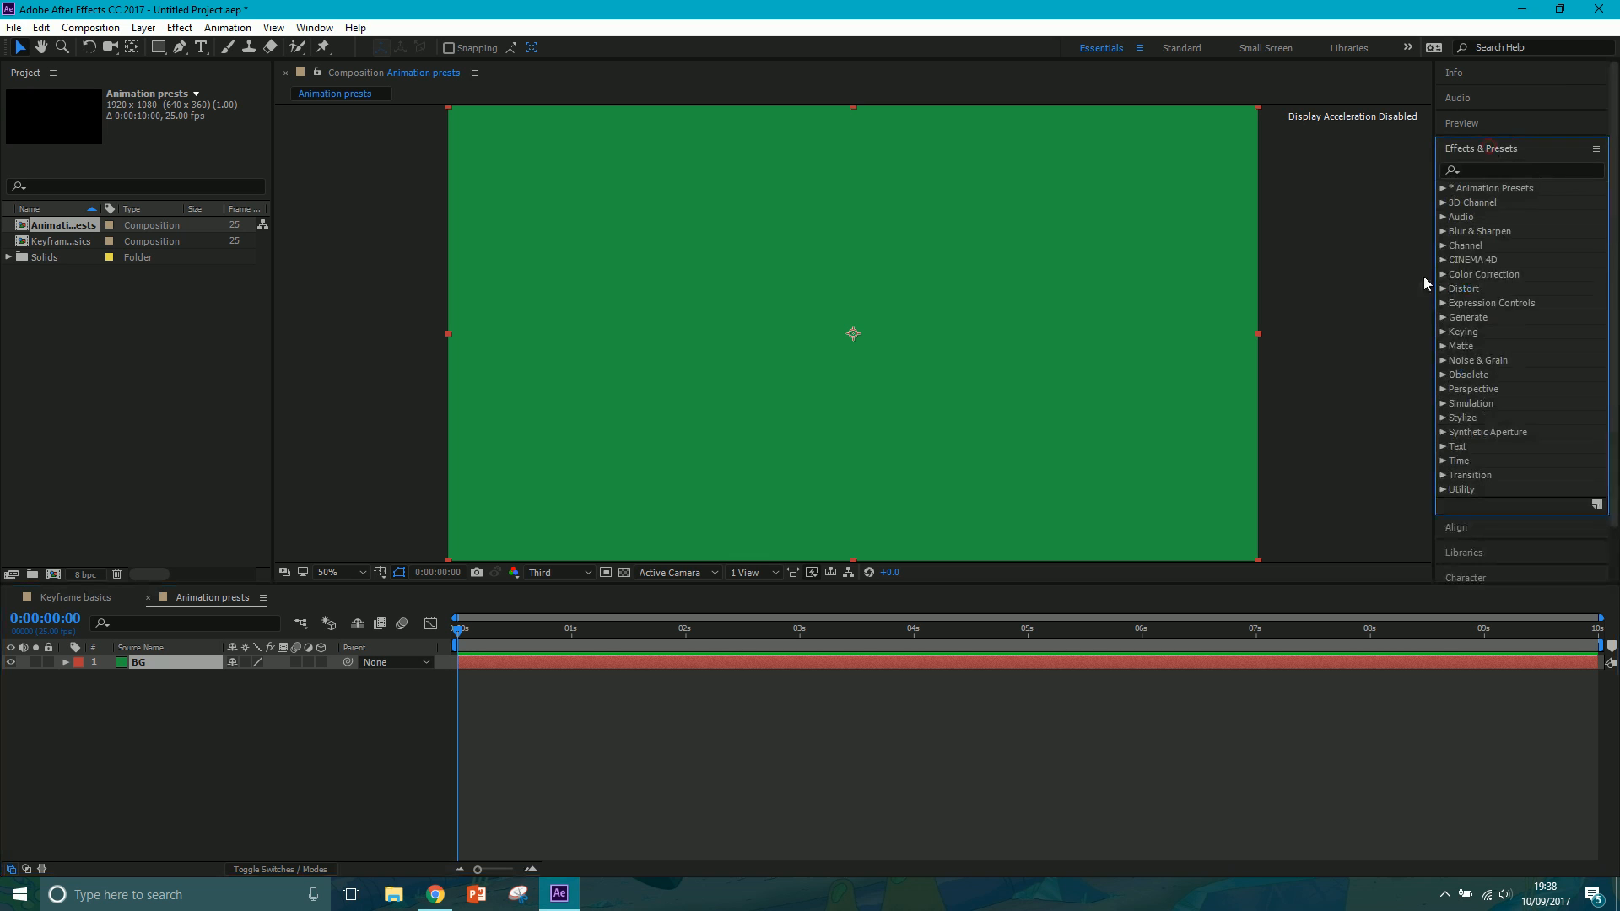
pyautogui.click(179, 27)
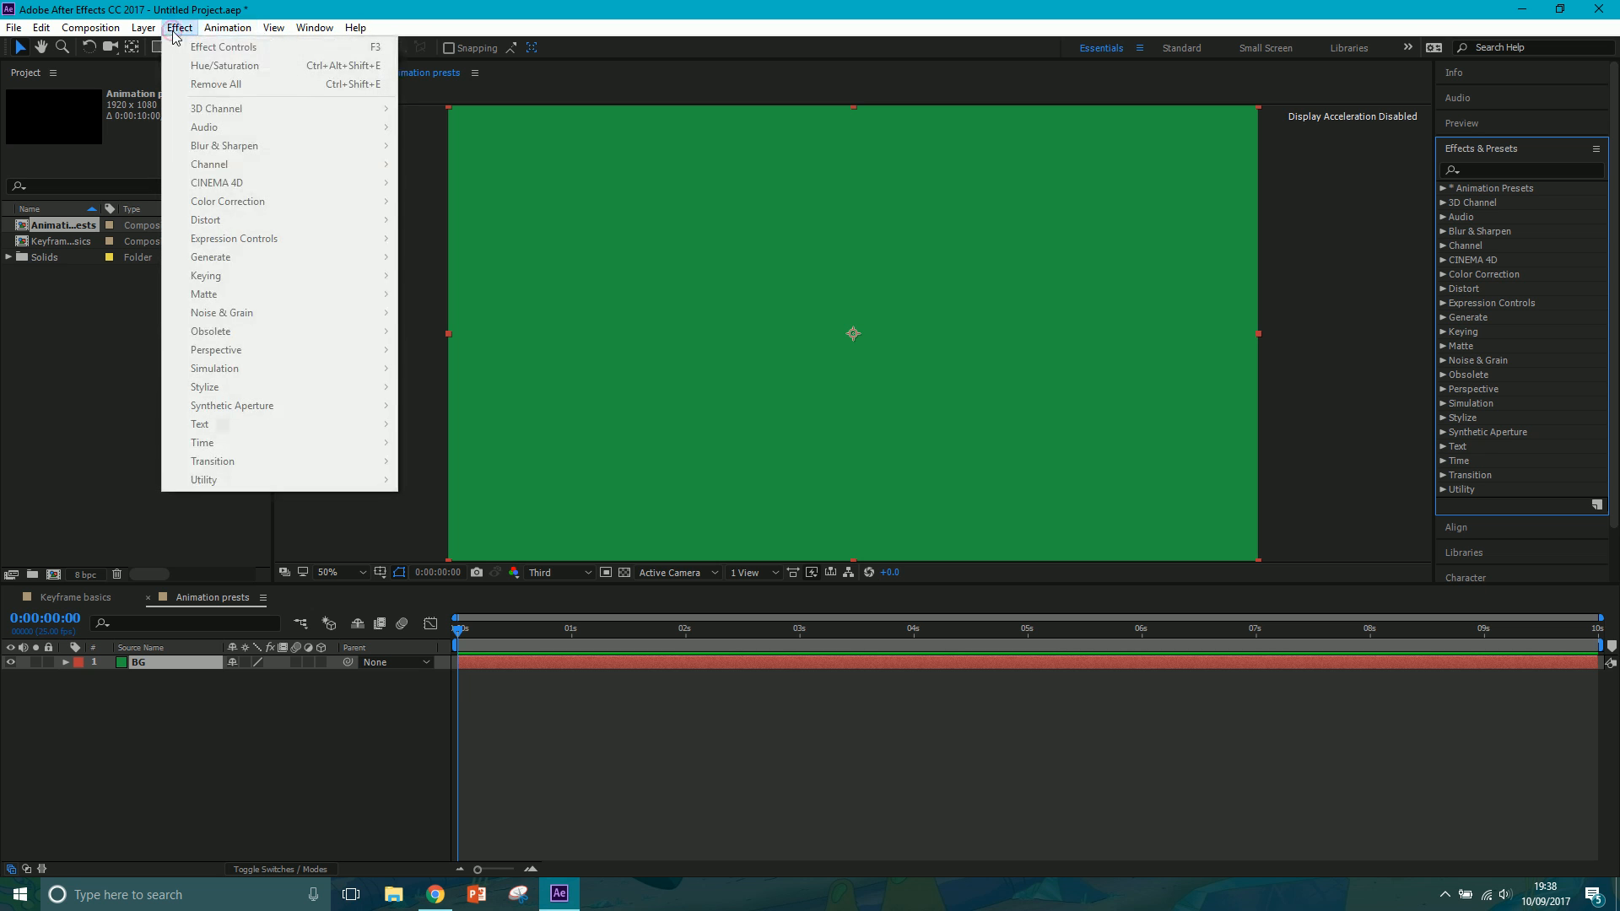
pyautogui.click(158, 701)
pyautogui.click(165, 659)
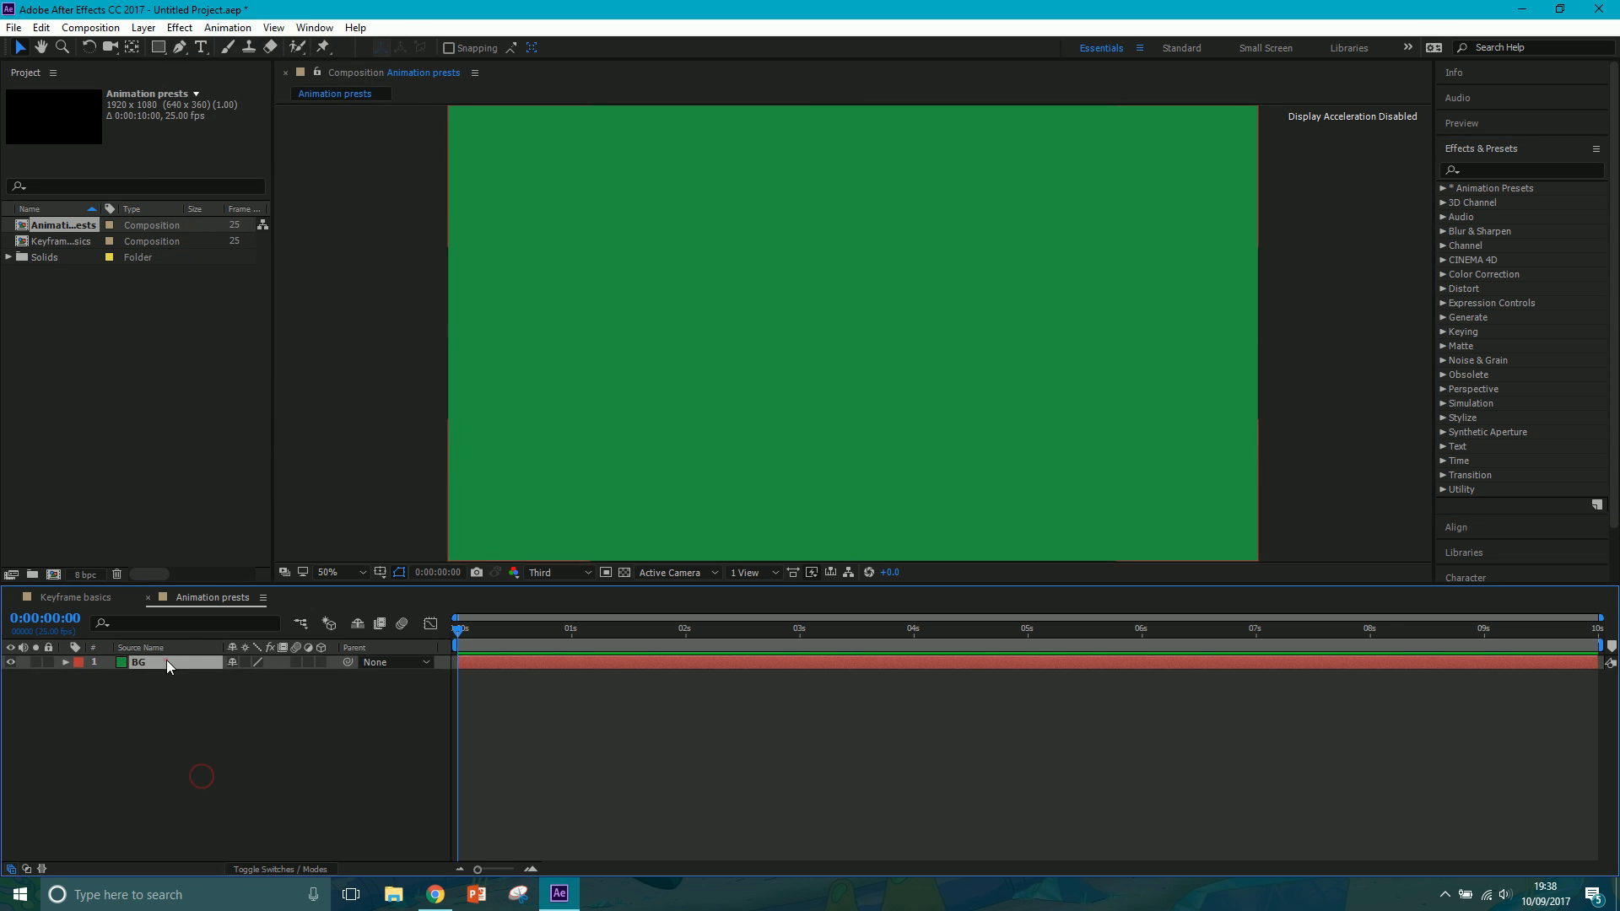
pyautogui.click(180, 27)
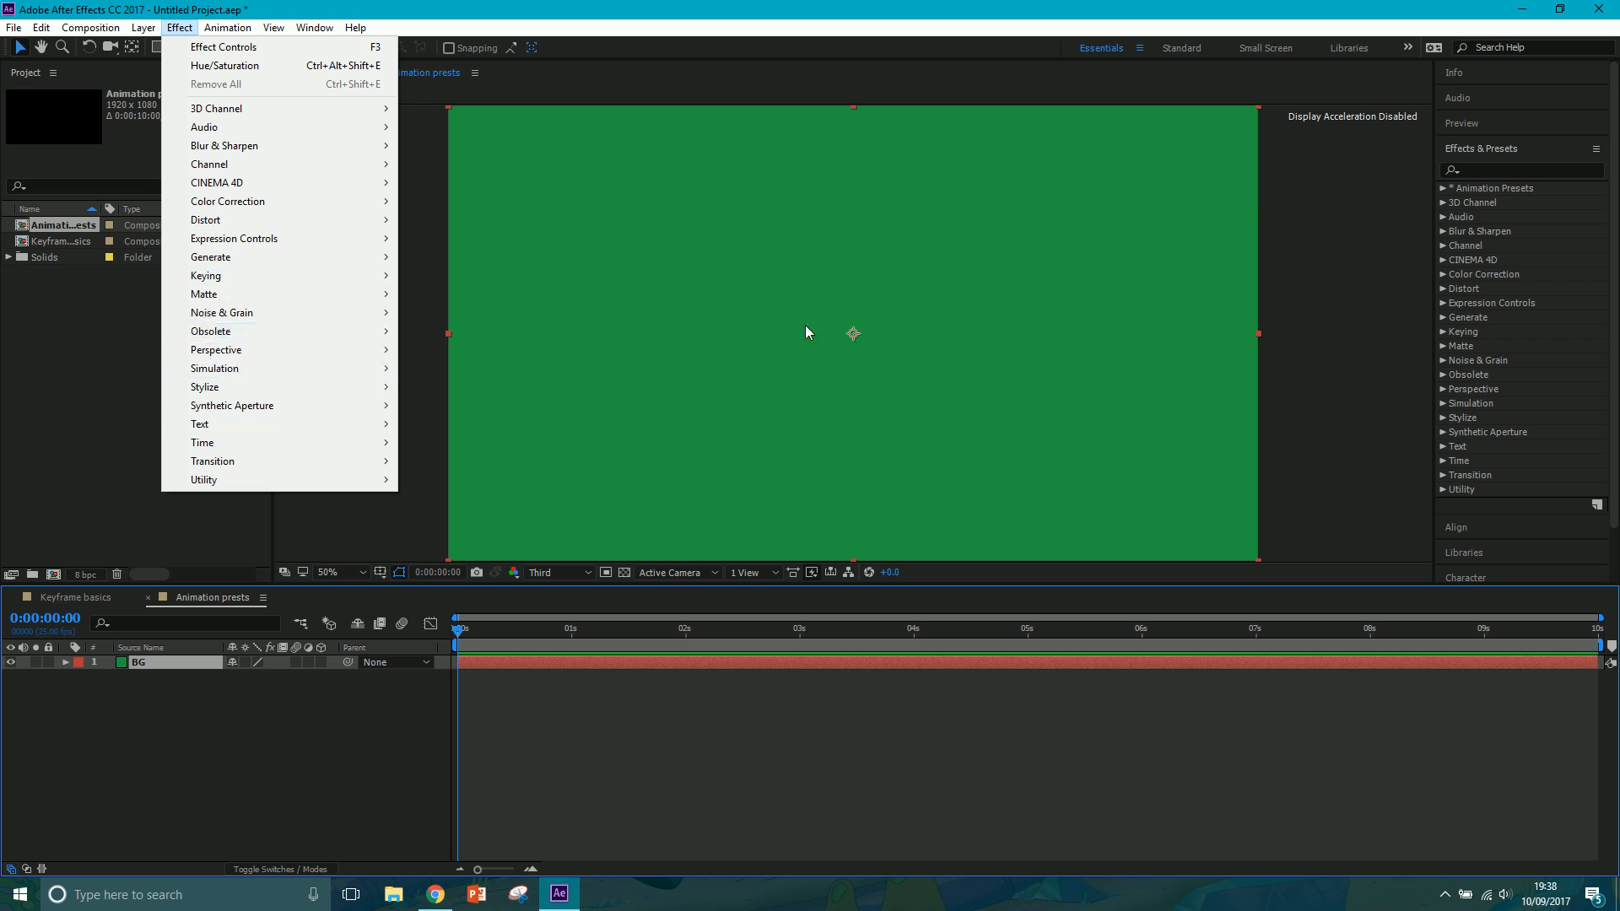
pyautogui.click(320, 775)
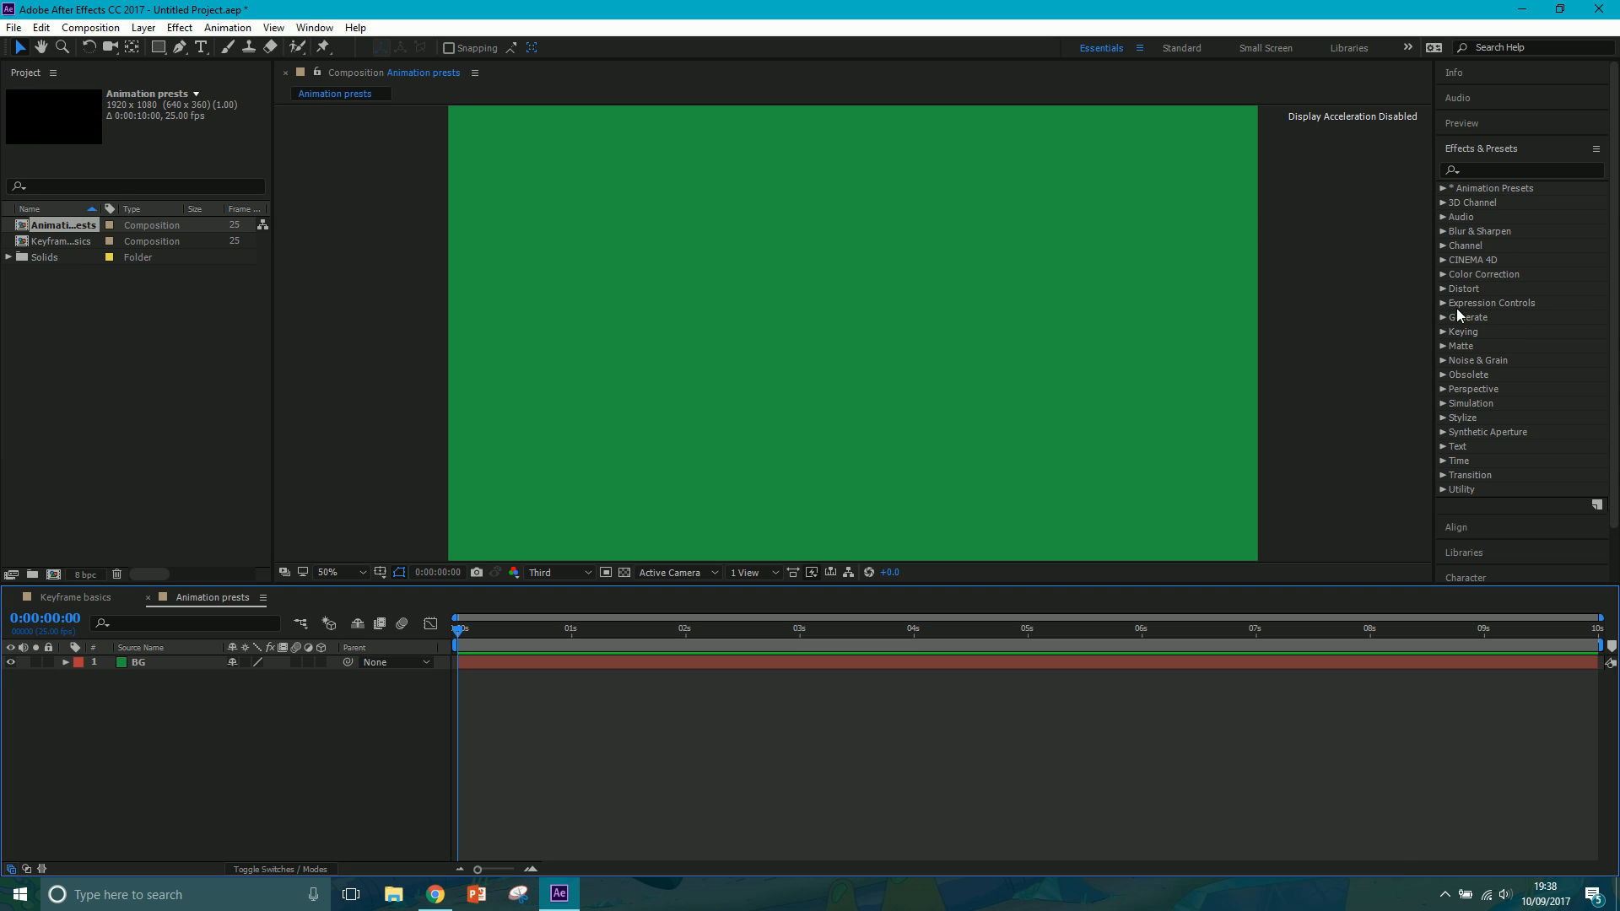
pyautogui.click(1444, 404)
pyautogui.scroll(-3, 1443, 401)
pyautogui.scroll(3, 1461, 425)
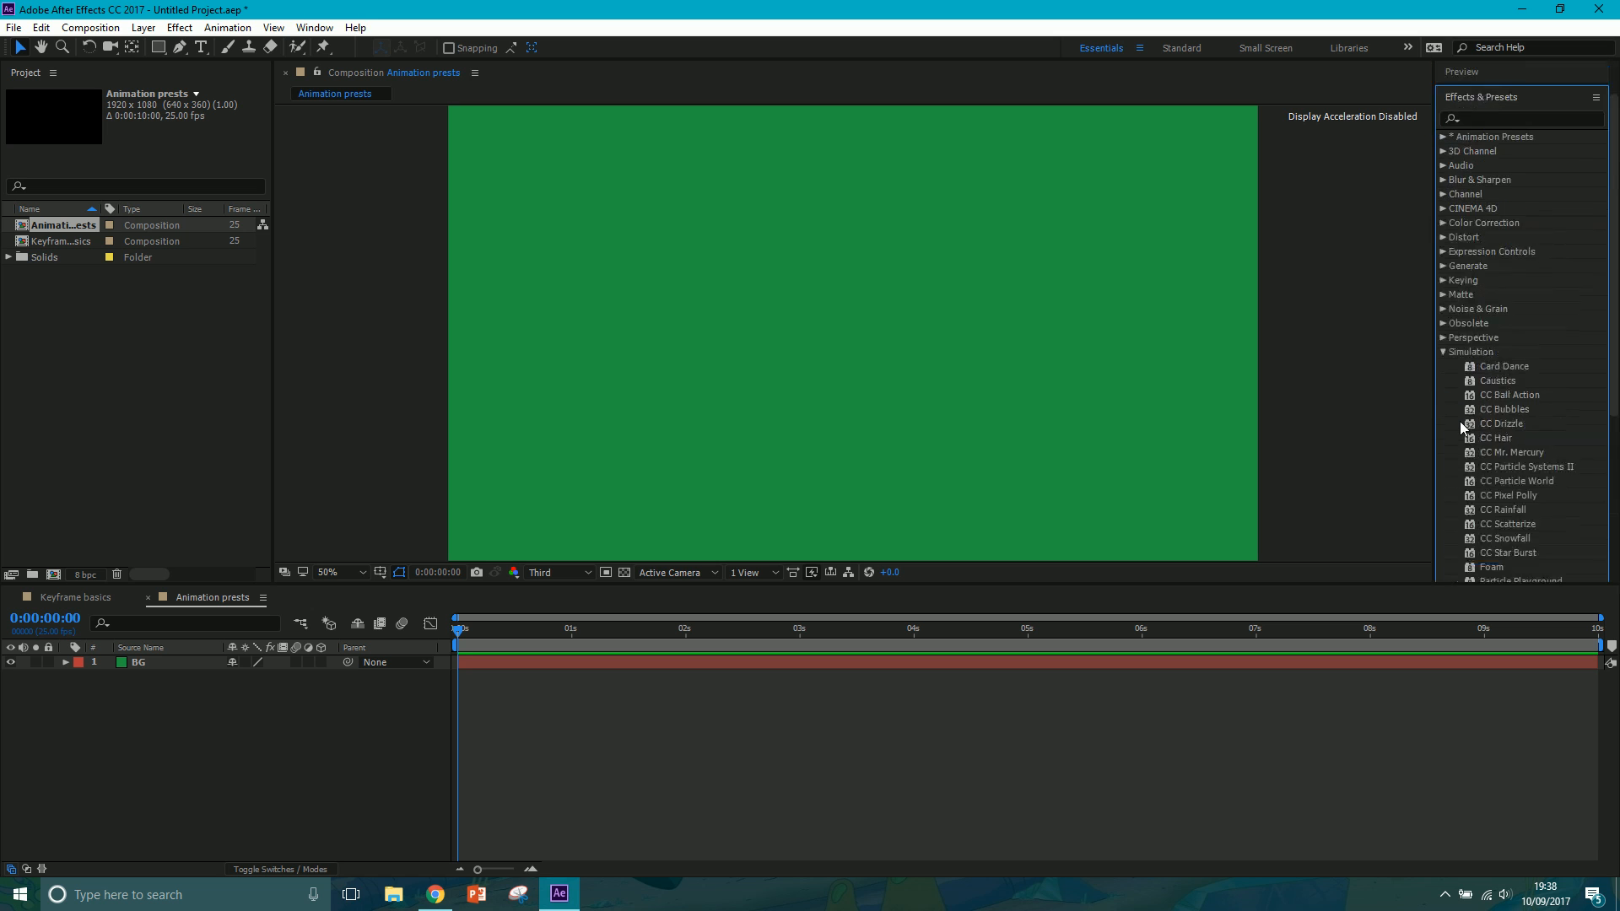
pyautogui.click(1443, 353)
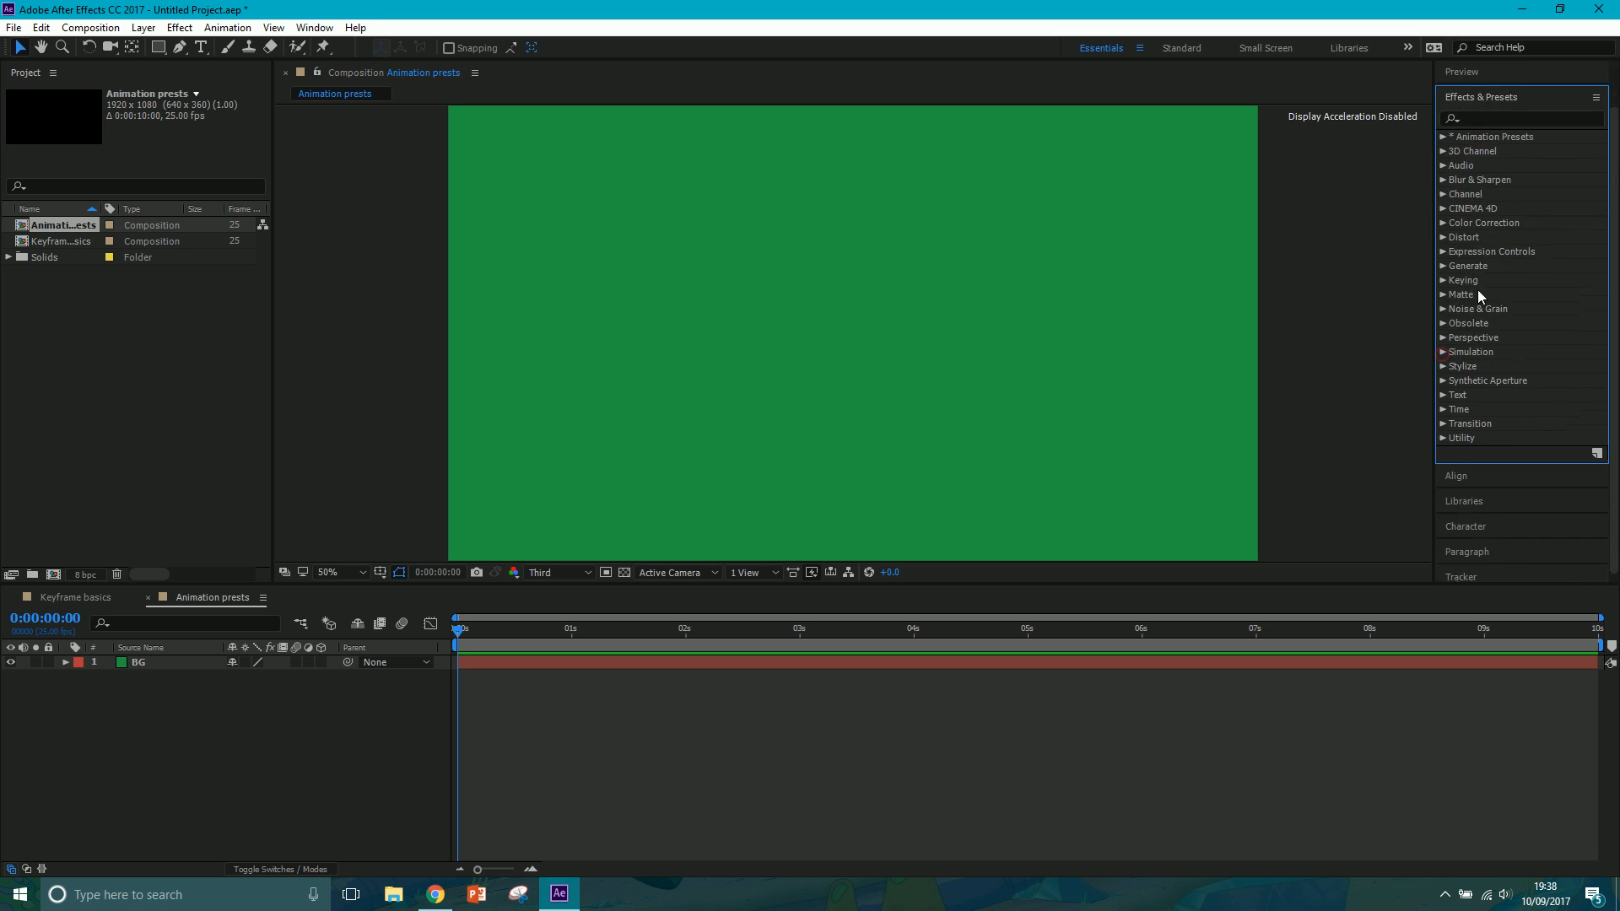
# - Search the effects for "fract" and try applying Fractal Noise to the BG solid
pyautogui.click(1492, 118)
pyautogui.write('fract')
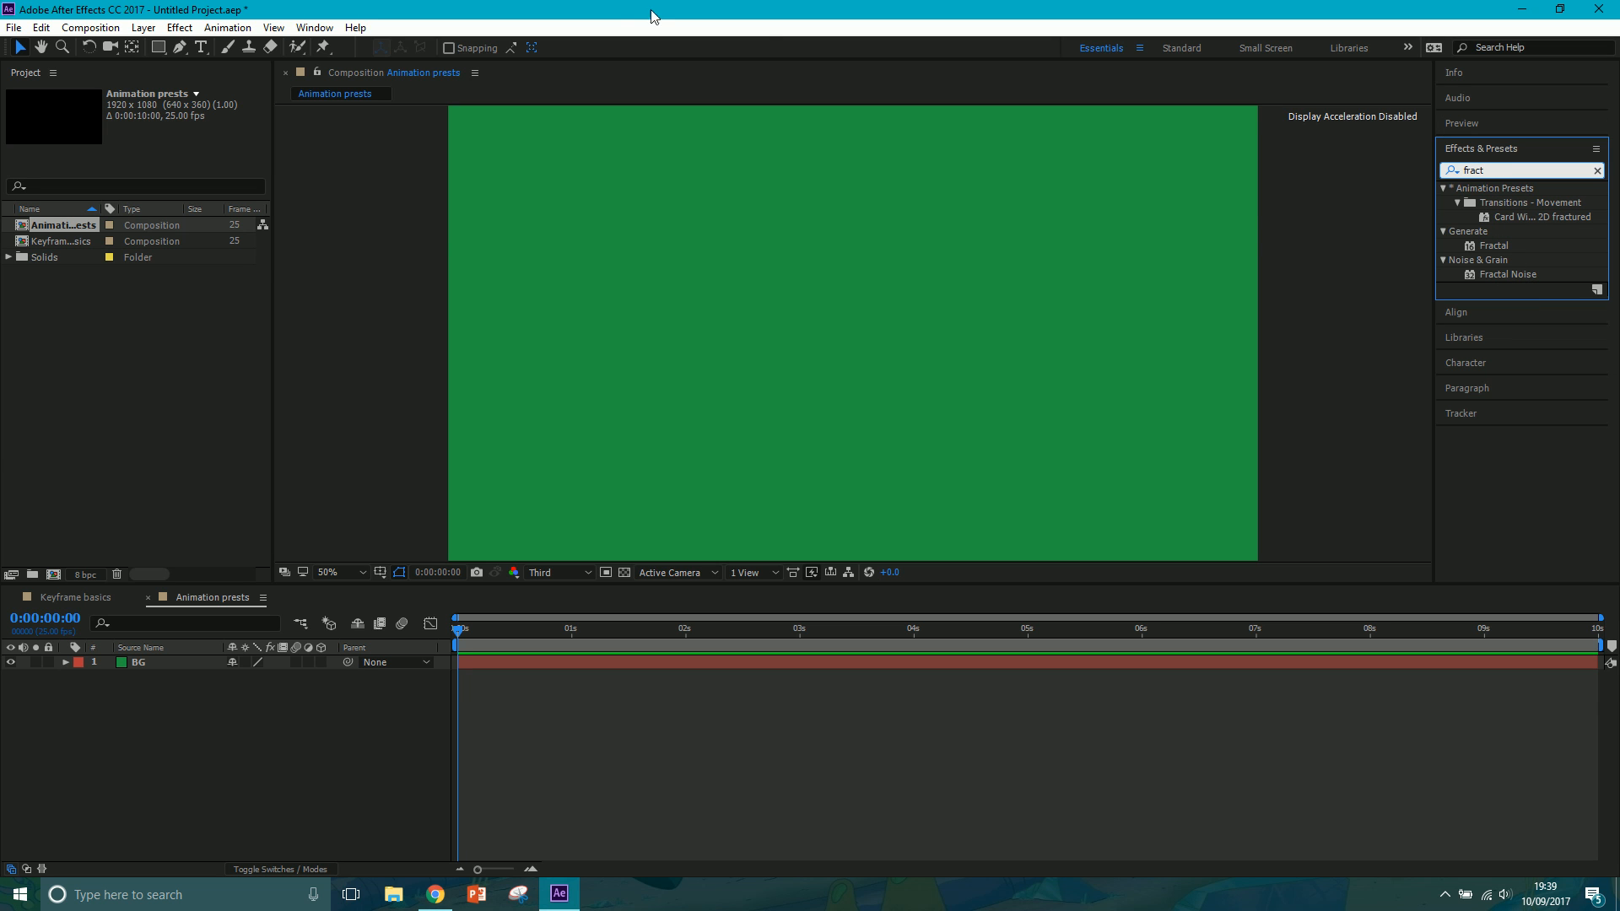
pyautogui.moveTo(1499, 273); pyautogui.dragTo(917, 260)
pyautogui.hotkey('ctrl', 'z')
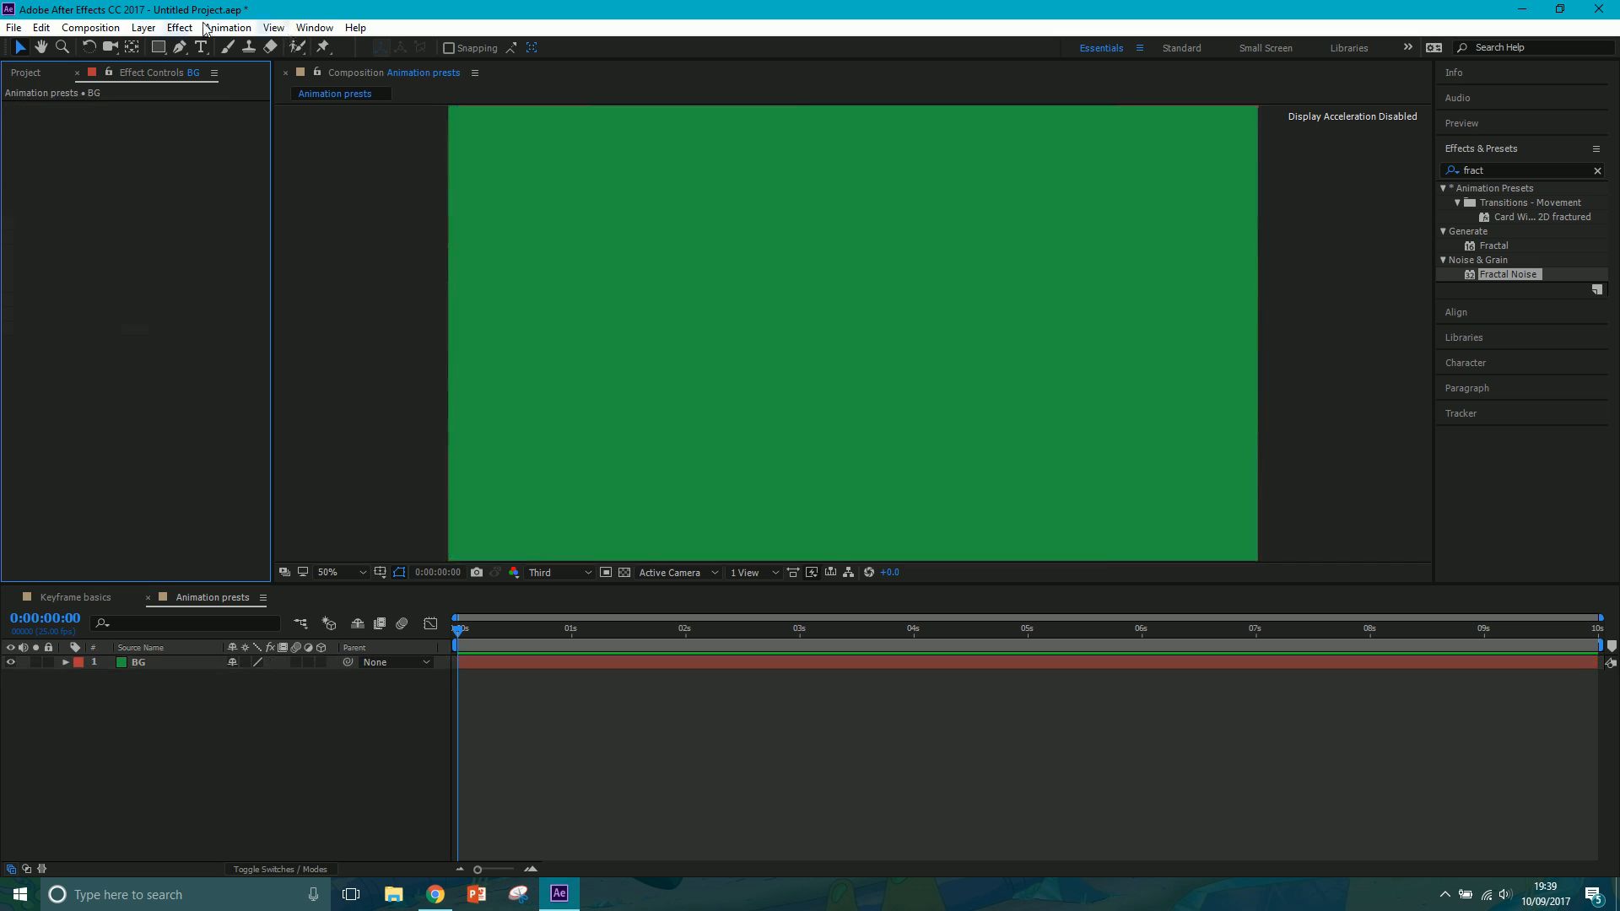
# - Apply the Fractal Noise effect from the Noise & Grain category to the BG layer
pyautogui.click(182, 27)
pyautogui.click(225, 784)
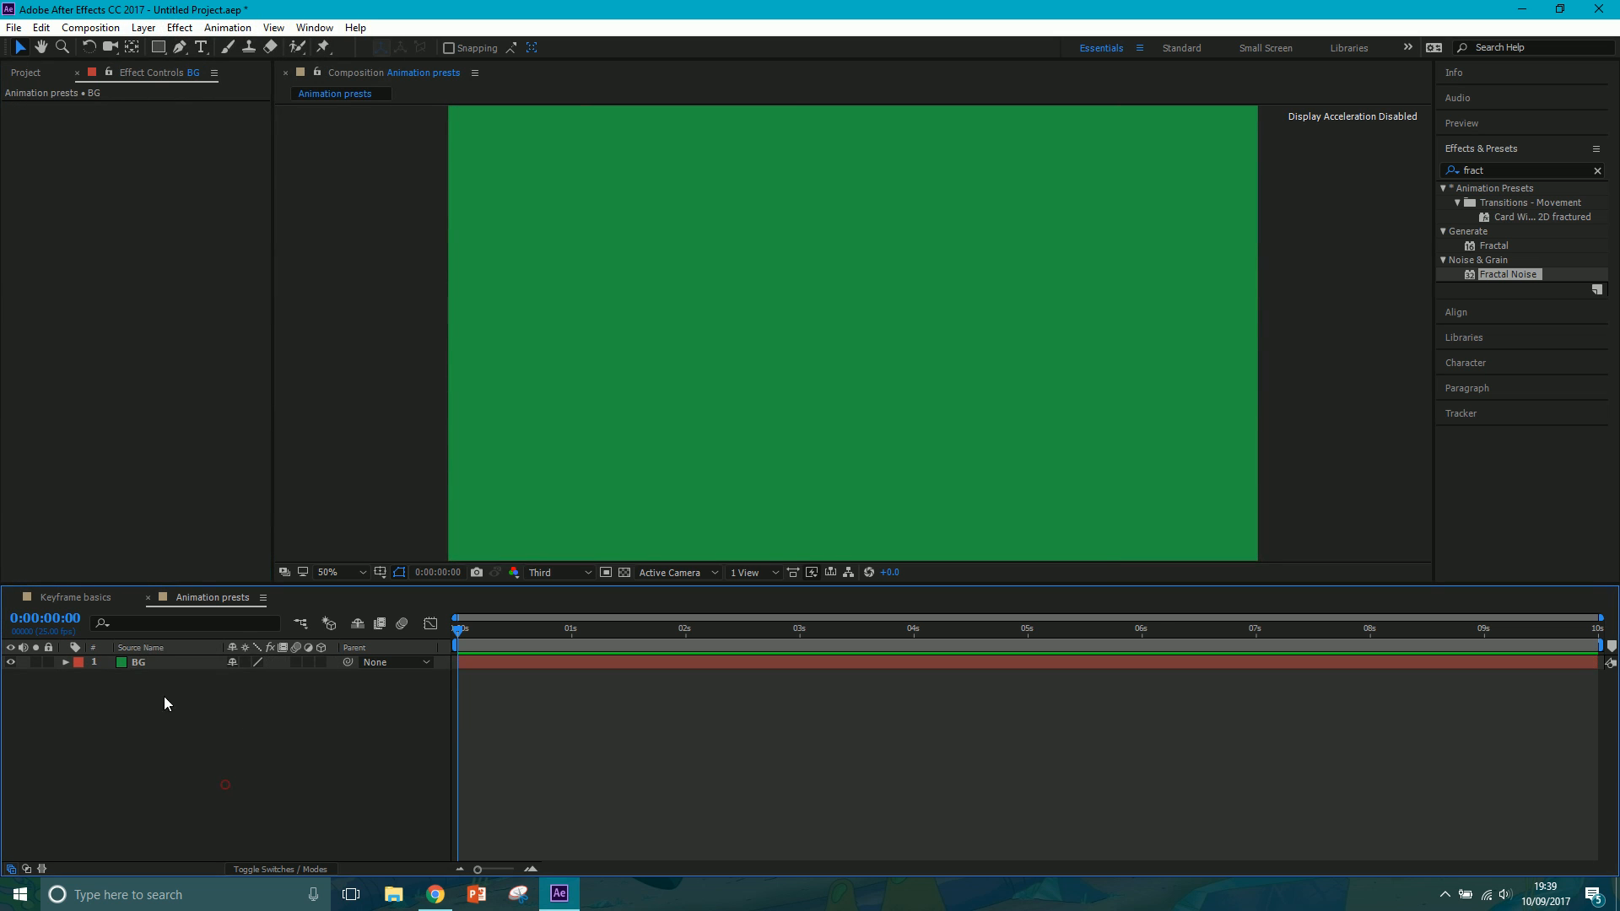
pyautogui.click(155, 667)
pyautogui.click(180, 28)
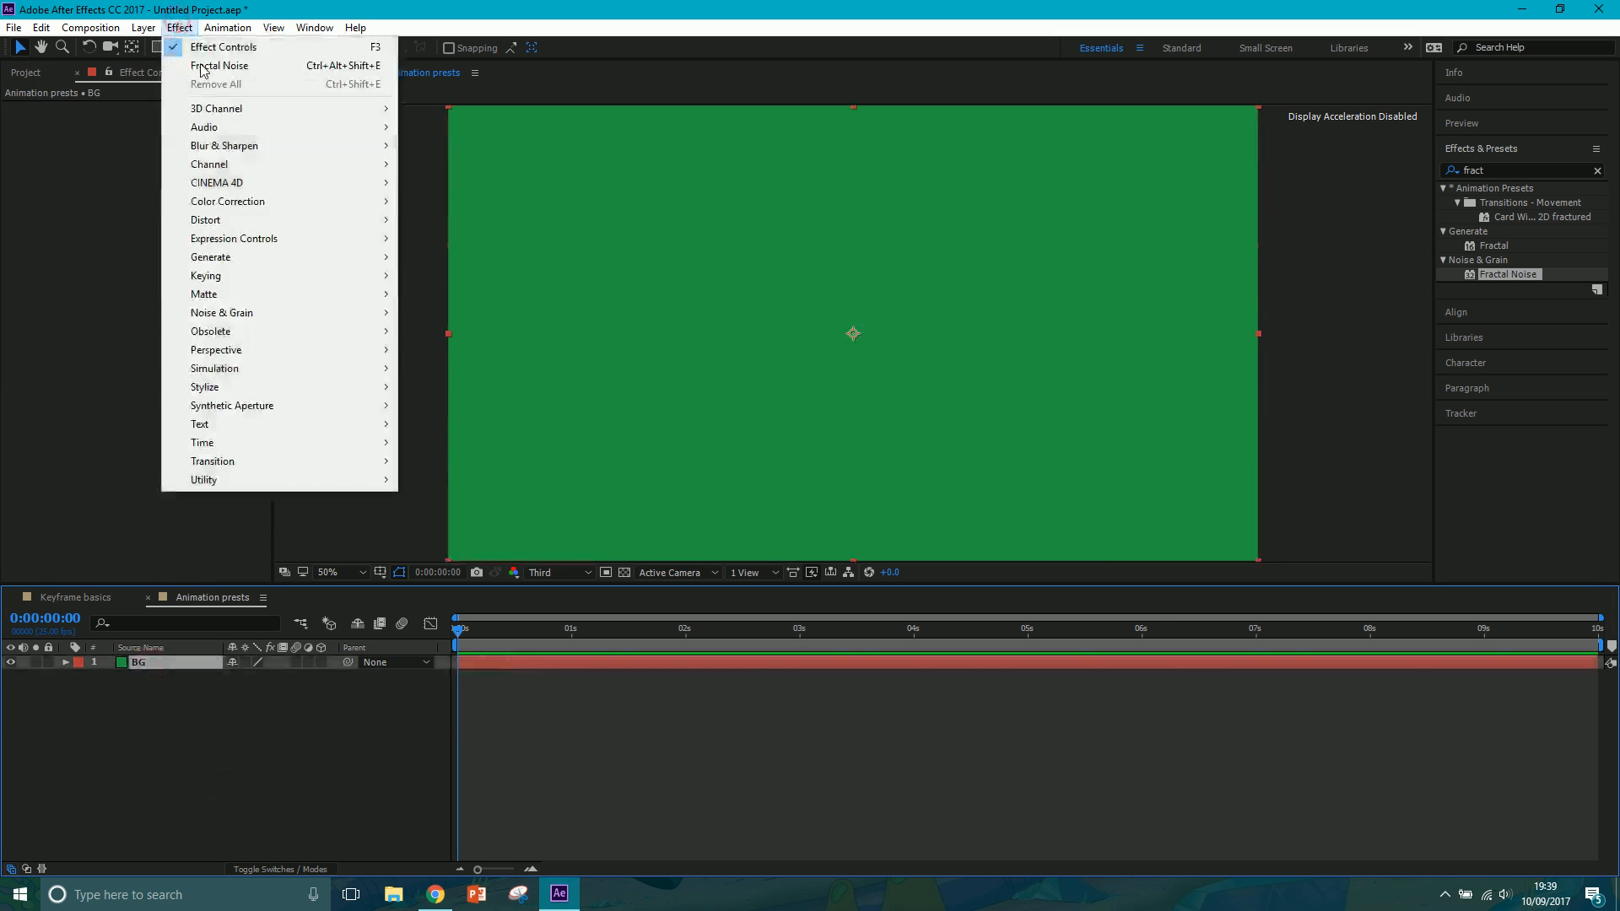
pyautogui.moveTo(236, 314)
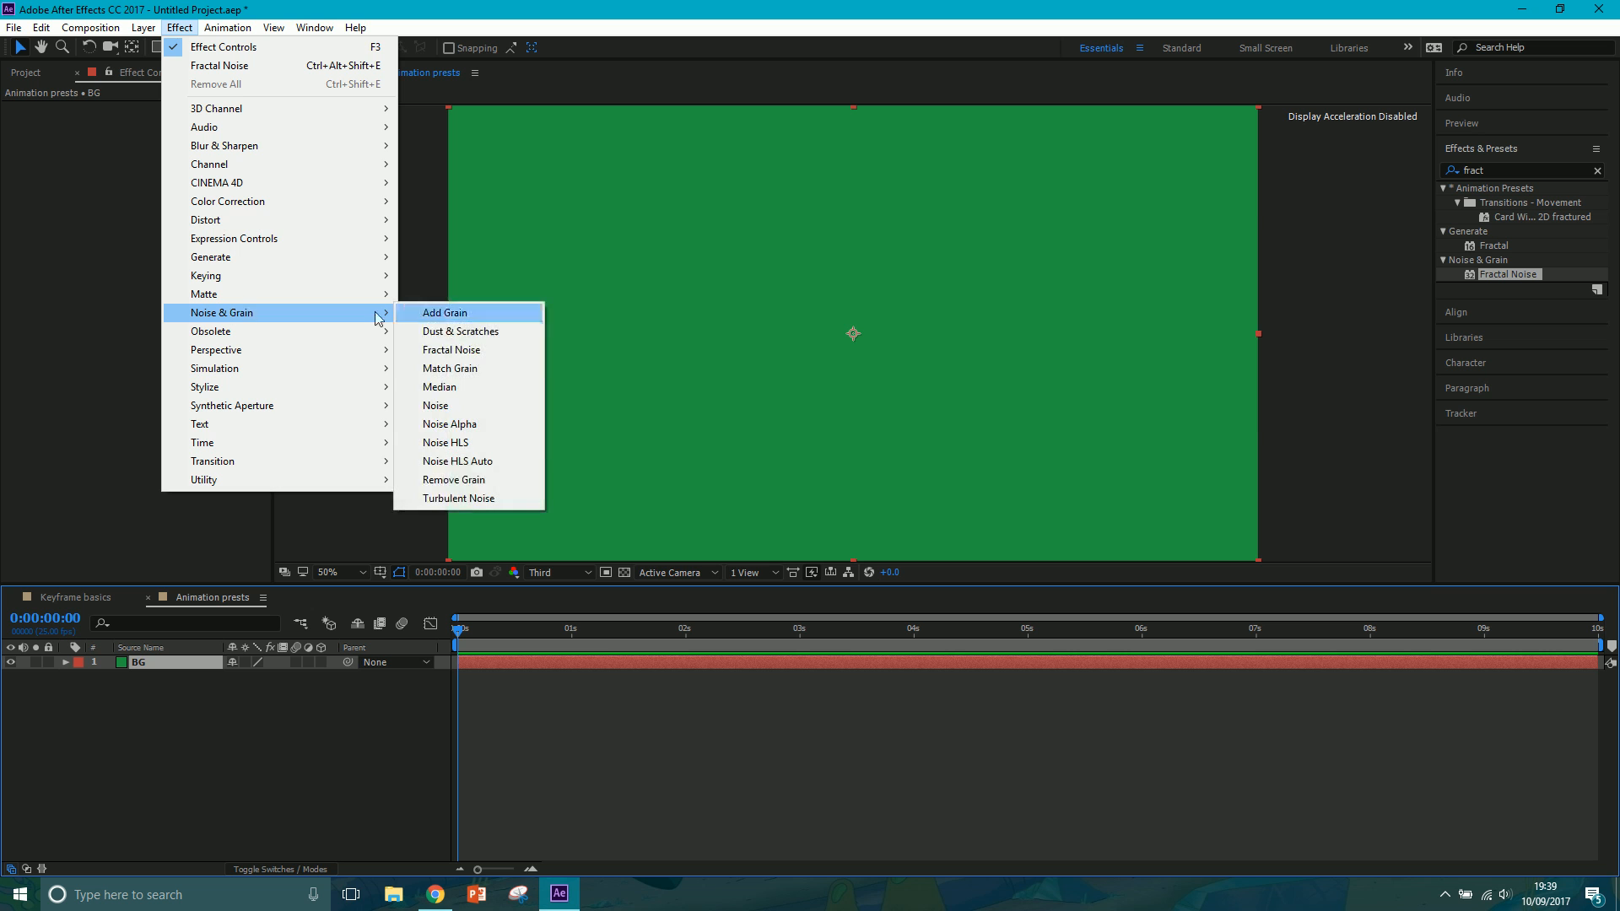
pyautogui.click(458, 350)
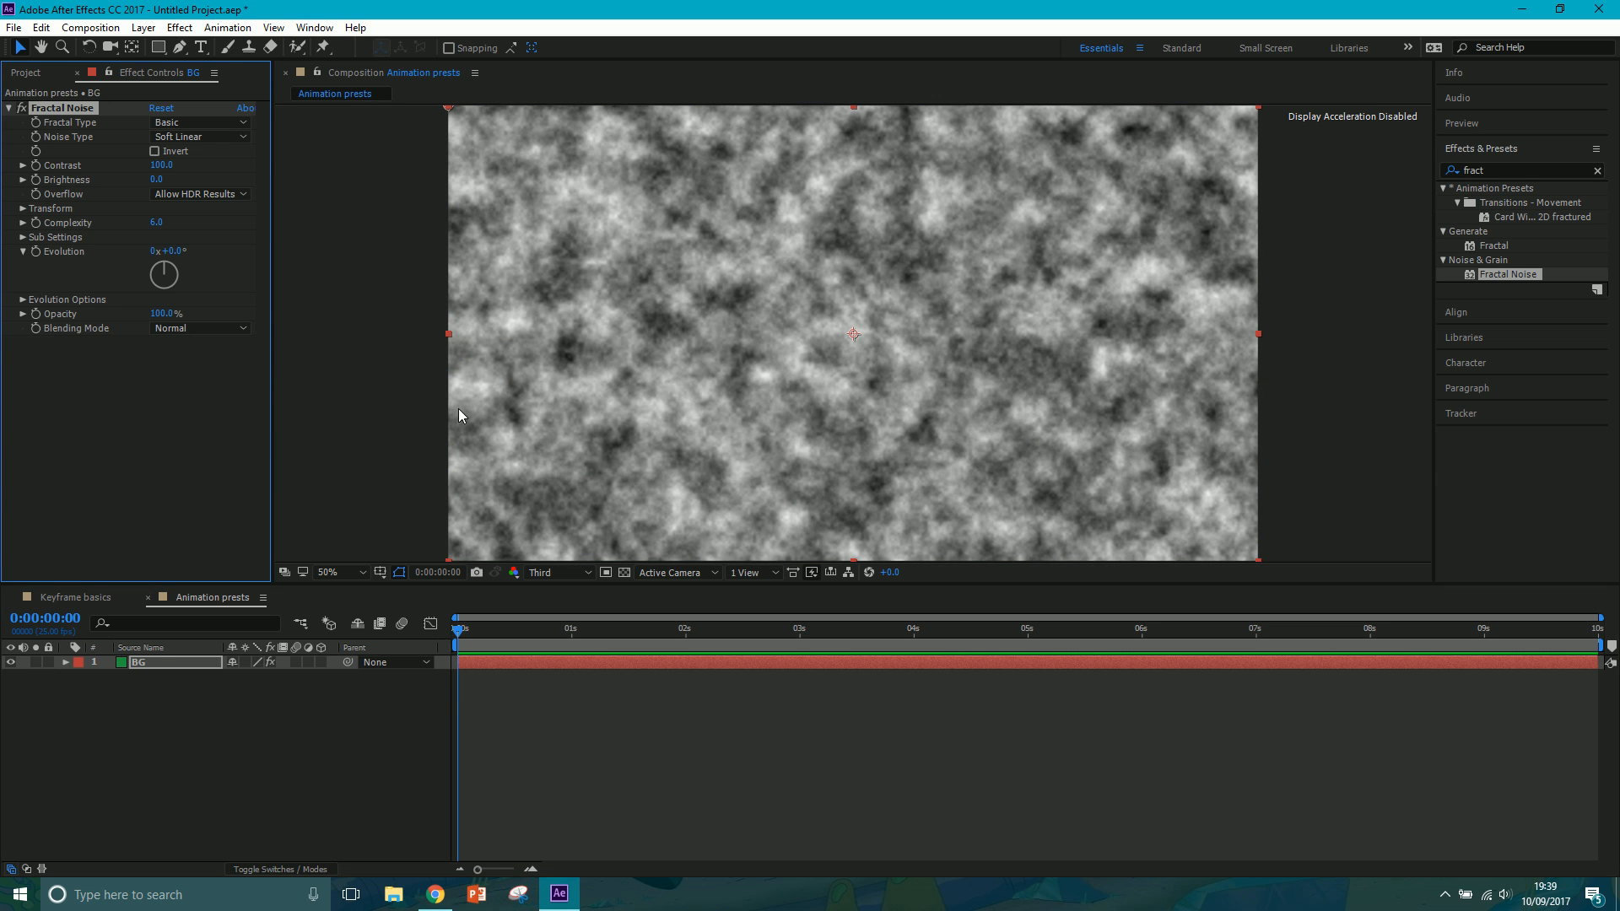
pyautogui.click(39, 75)
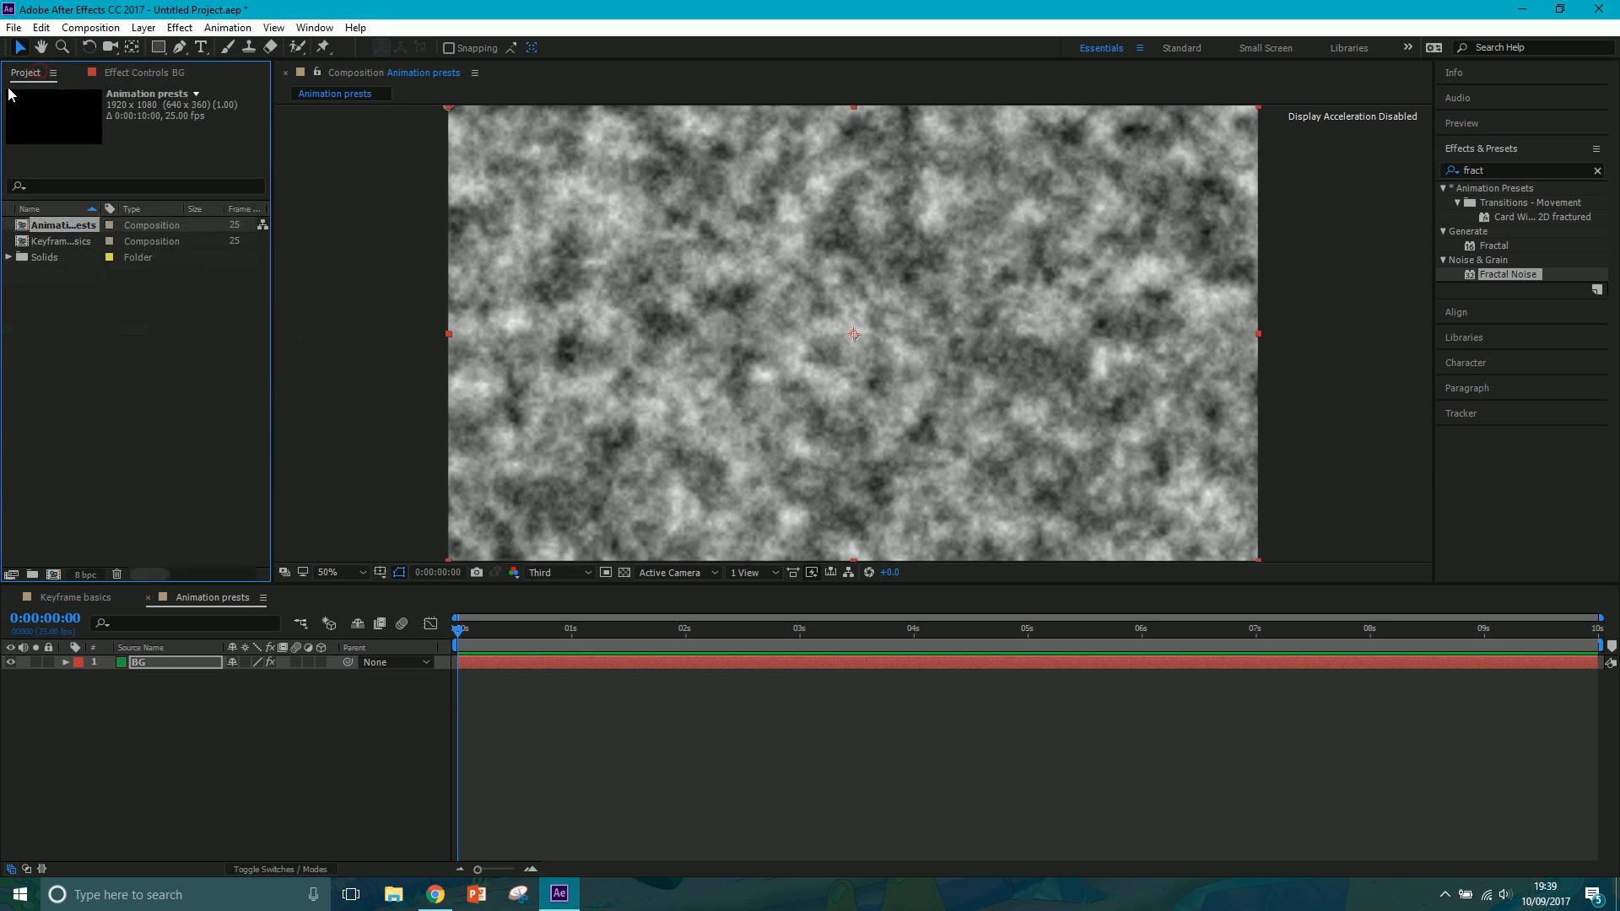
pyautogui.click(109, 72)
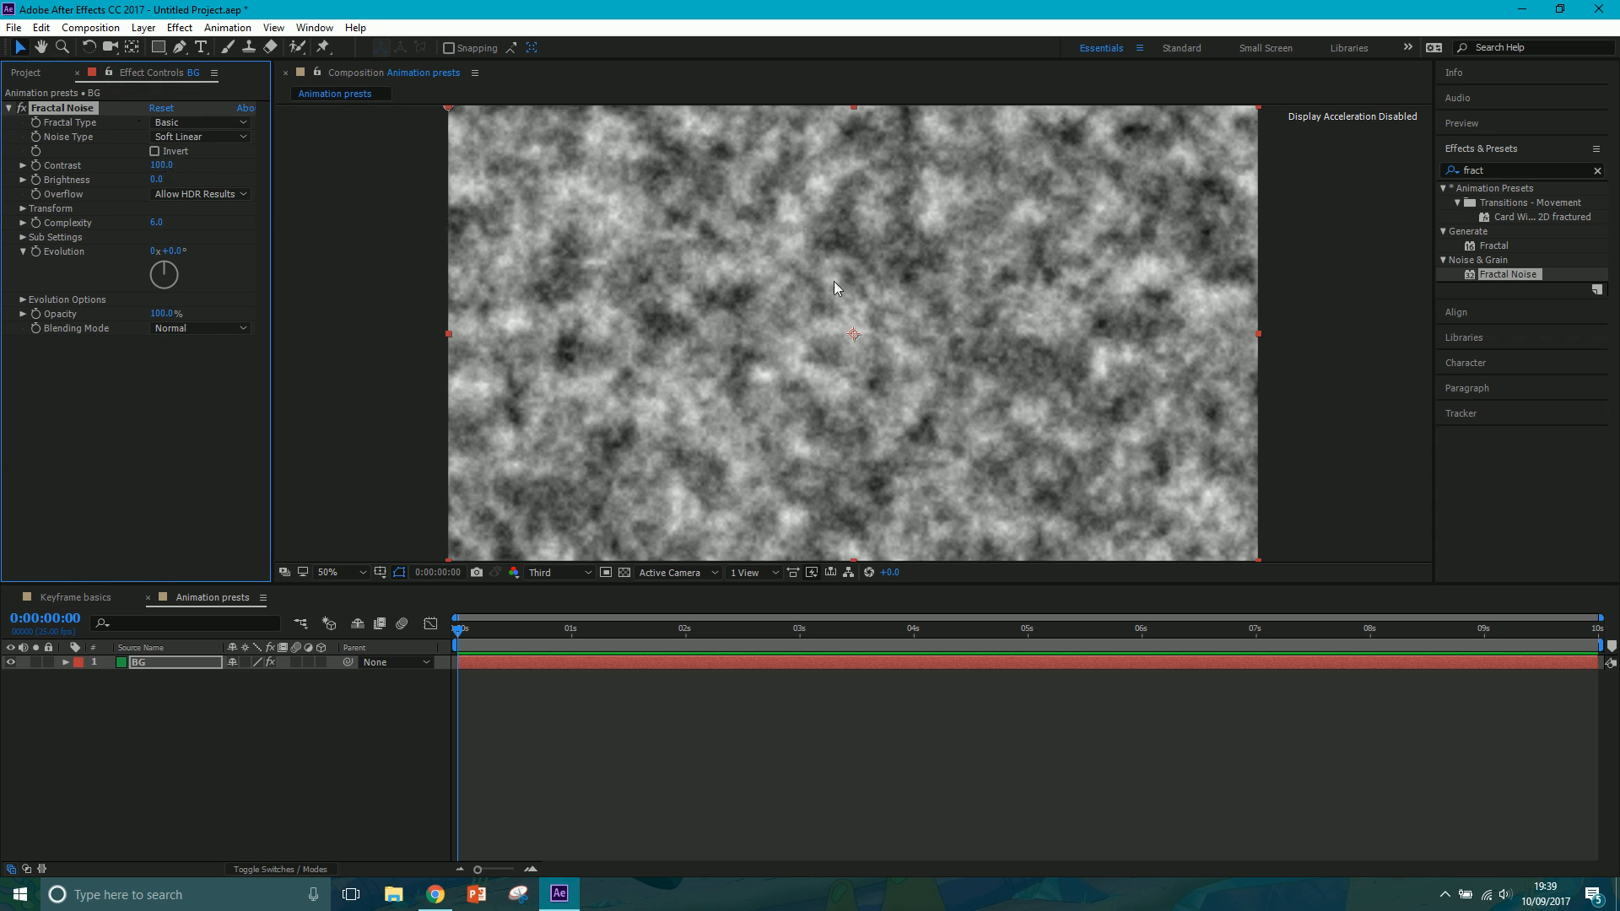
# - Try out different Contrast and Complexity values for the Fractal Noise, undoing the changes
pyautogui.moveTo(161, 165); pyautogui.dragTo(328, 173)
pyautogui.hotkey('ctrl', 'z')
pyautogui.hotkey('ctrl', 'z')
pyautogui.moveTo(156, 222); pyautogui.dragTo(224, 221)
# - Try the Smeary and Swirly fractal types, and set the Fractal Type to Dynamic and the Noise Type to Block
pyautogui.click(175, 122)
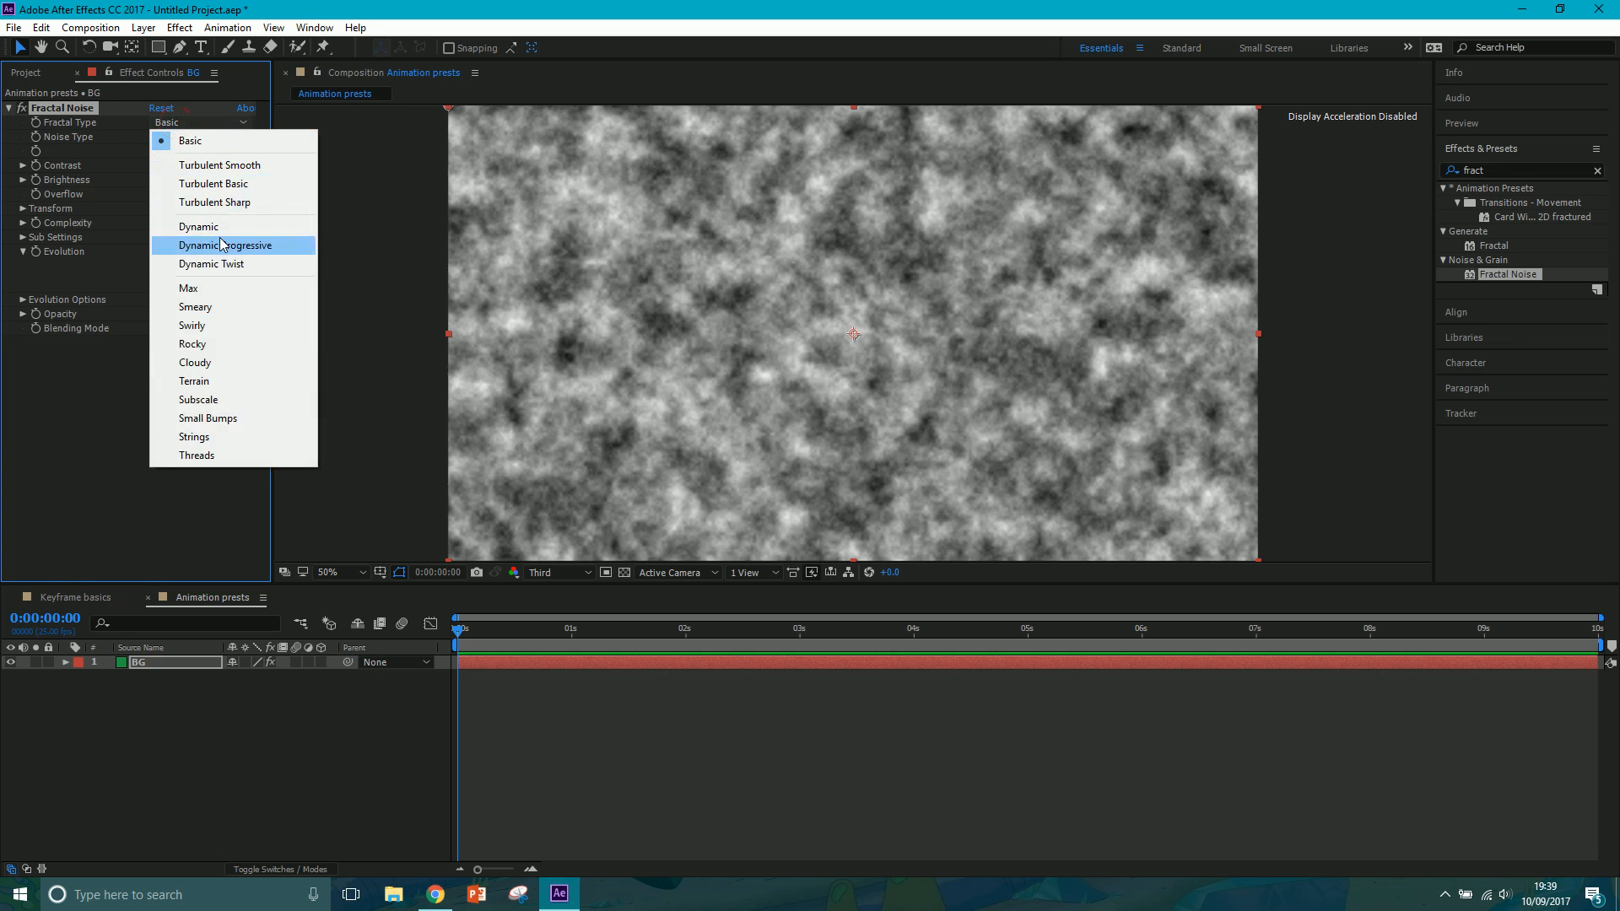
pyautogui.click(220, 230)
pyautogui.click(205, 121)
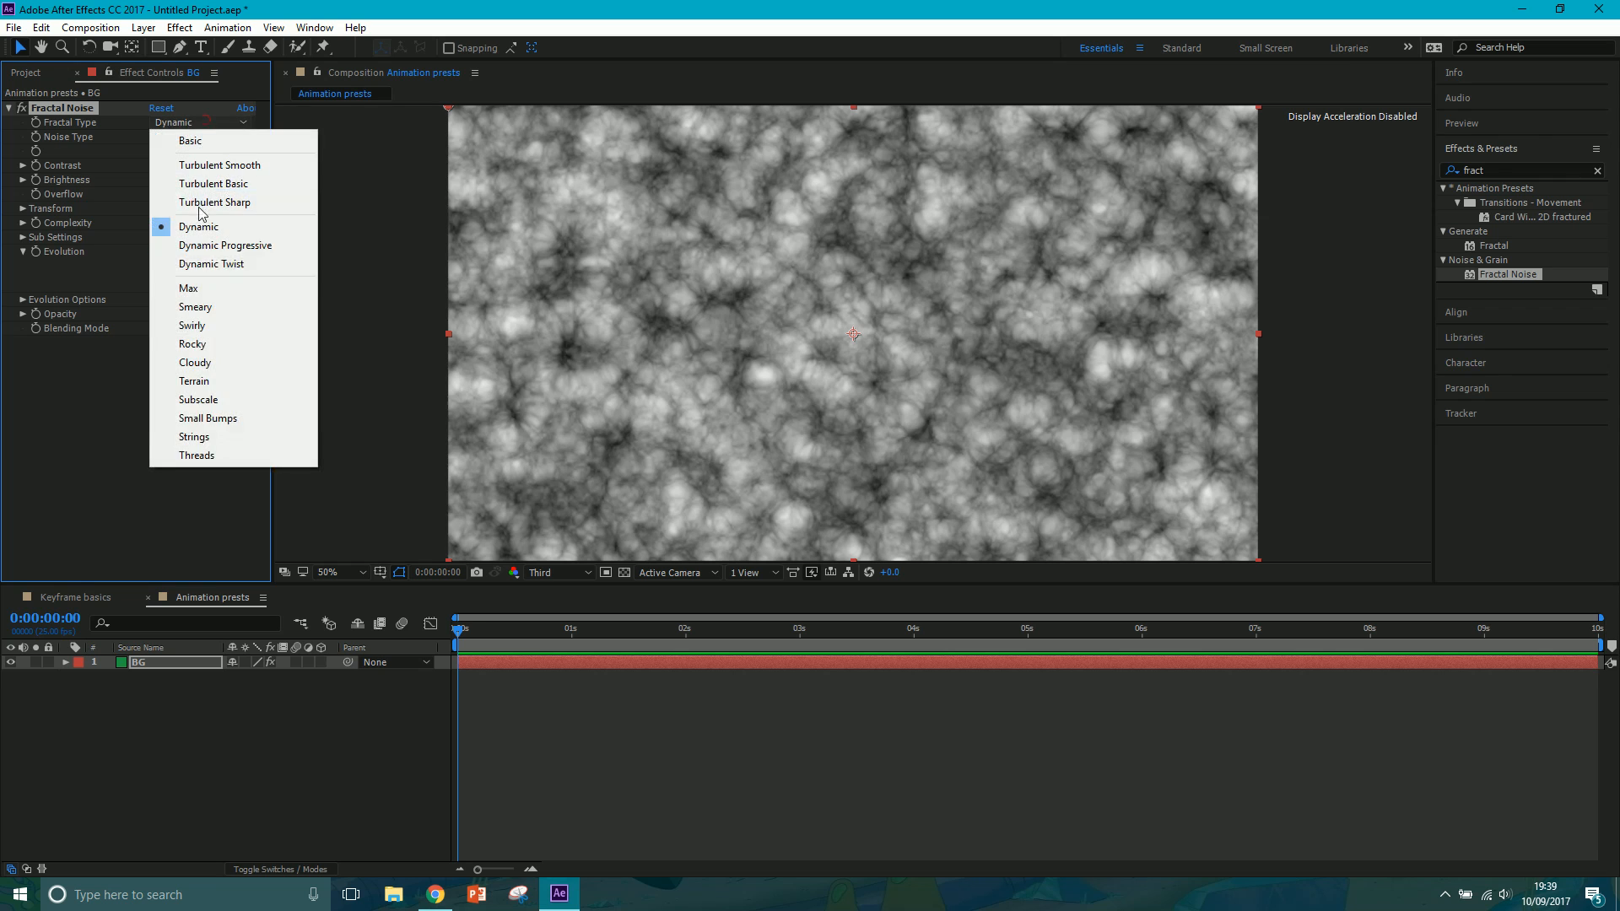
pyautogui.click(206, 313)
pyautogui.click(206, 123)
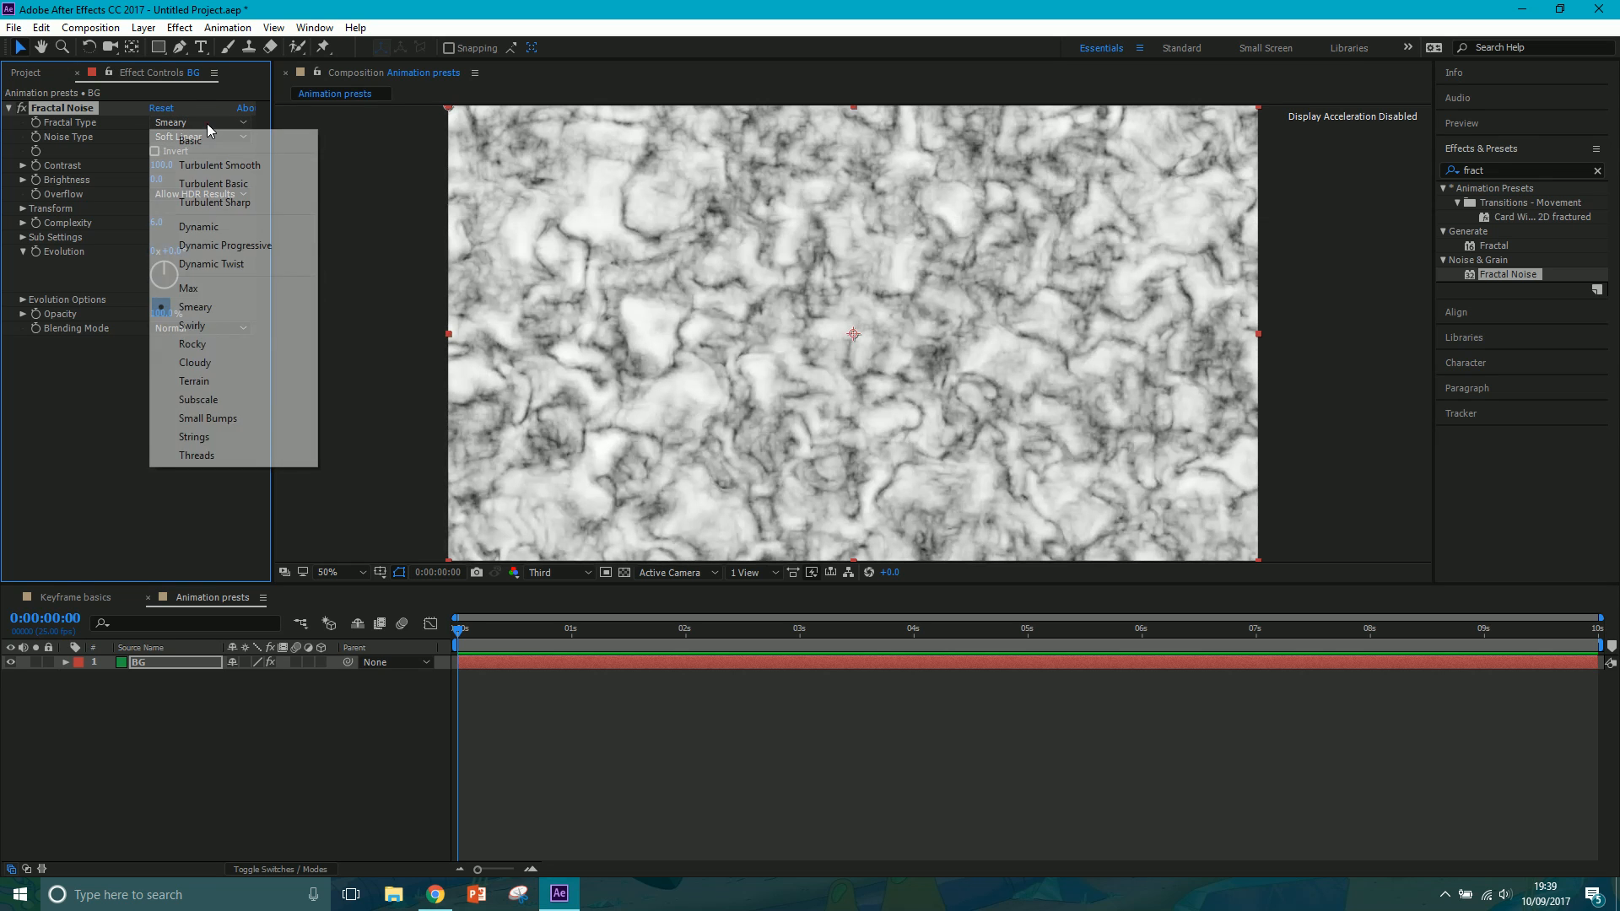
pyautogui.click(211, 327)
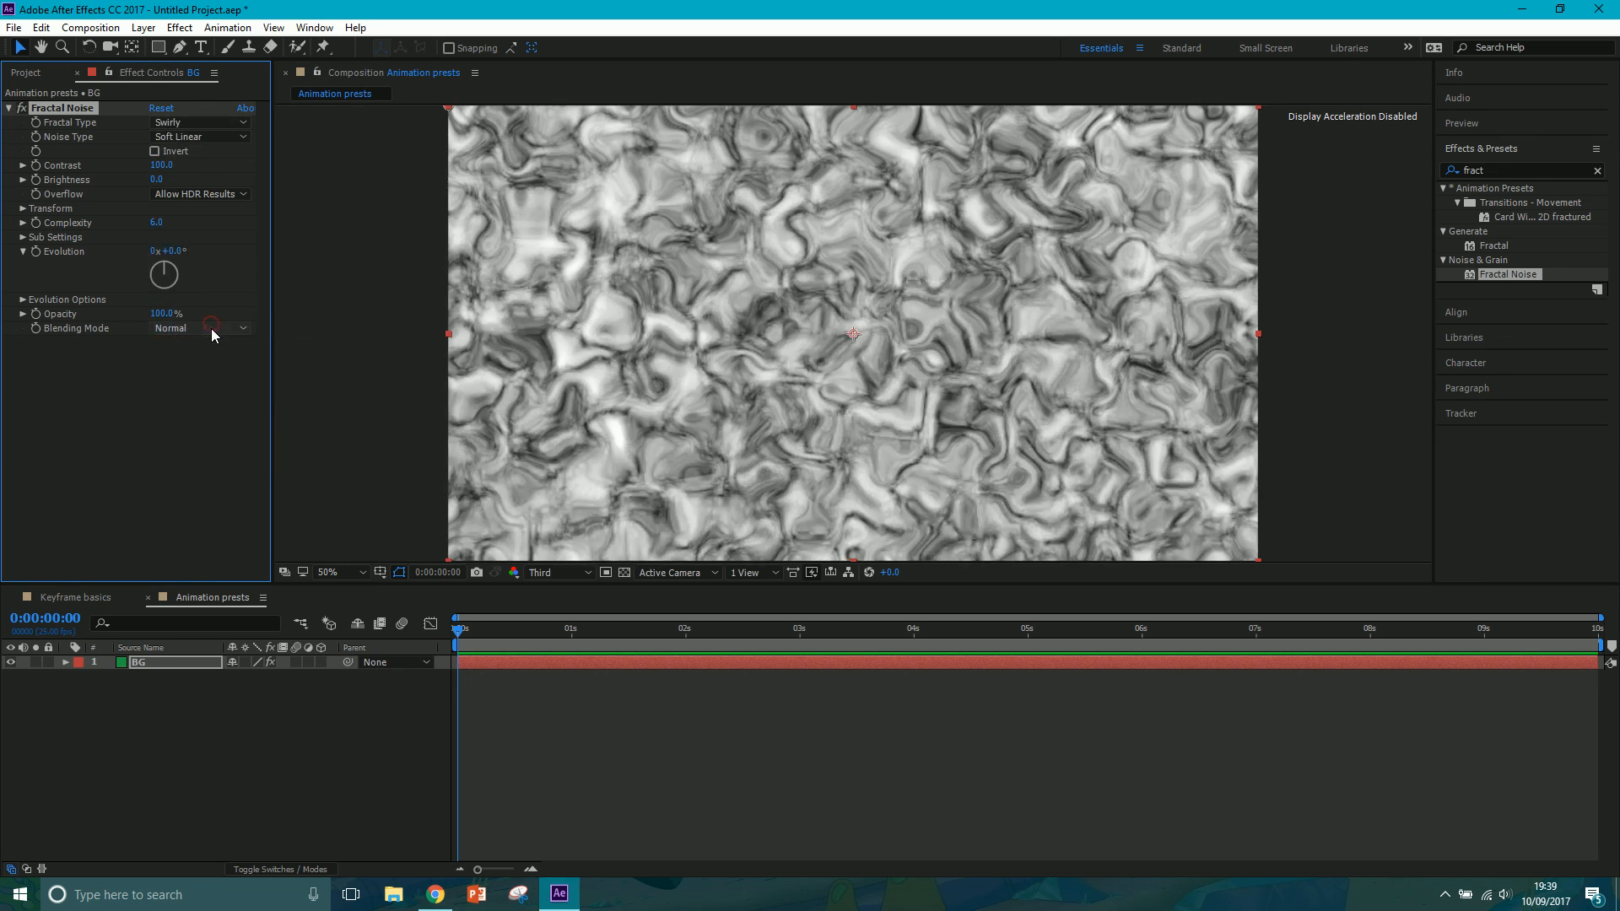
pyautogui.click(206, 122)
pyautogui.click(211, 228)
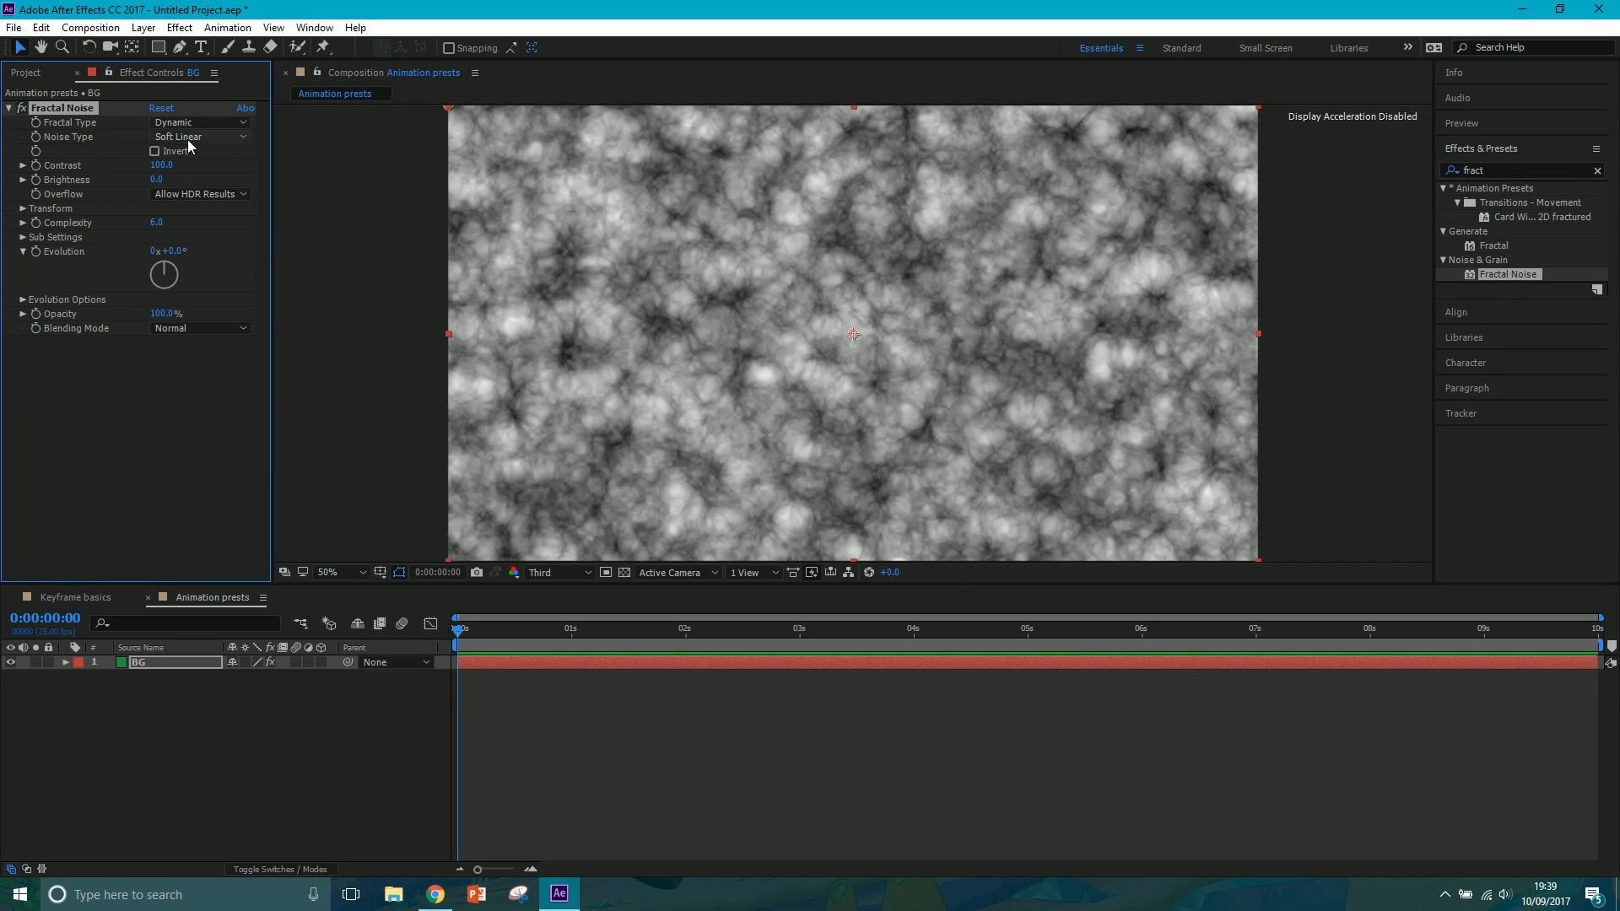
pyautogui.click(187, 138)
pyautogui.click(210, 158)
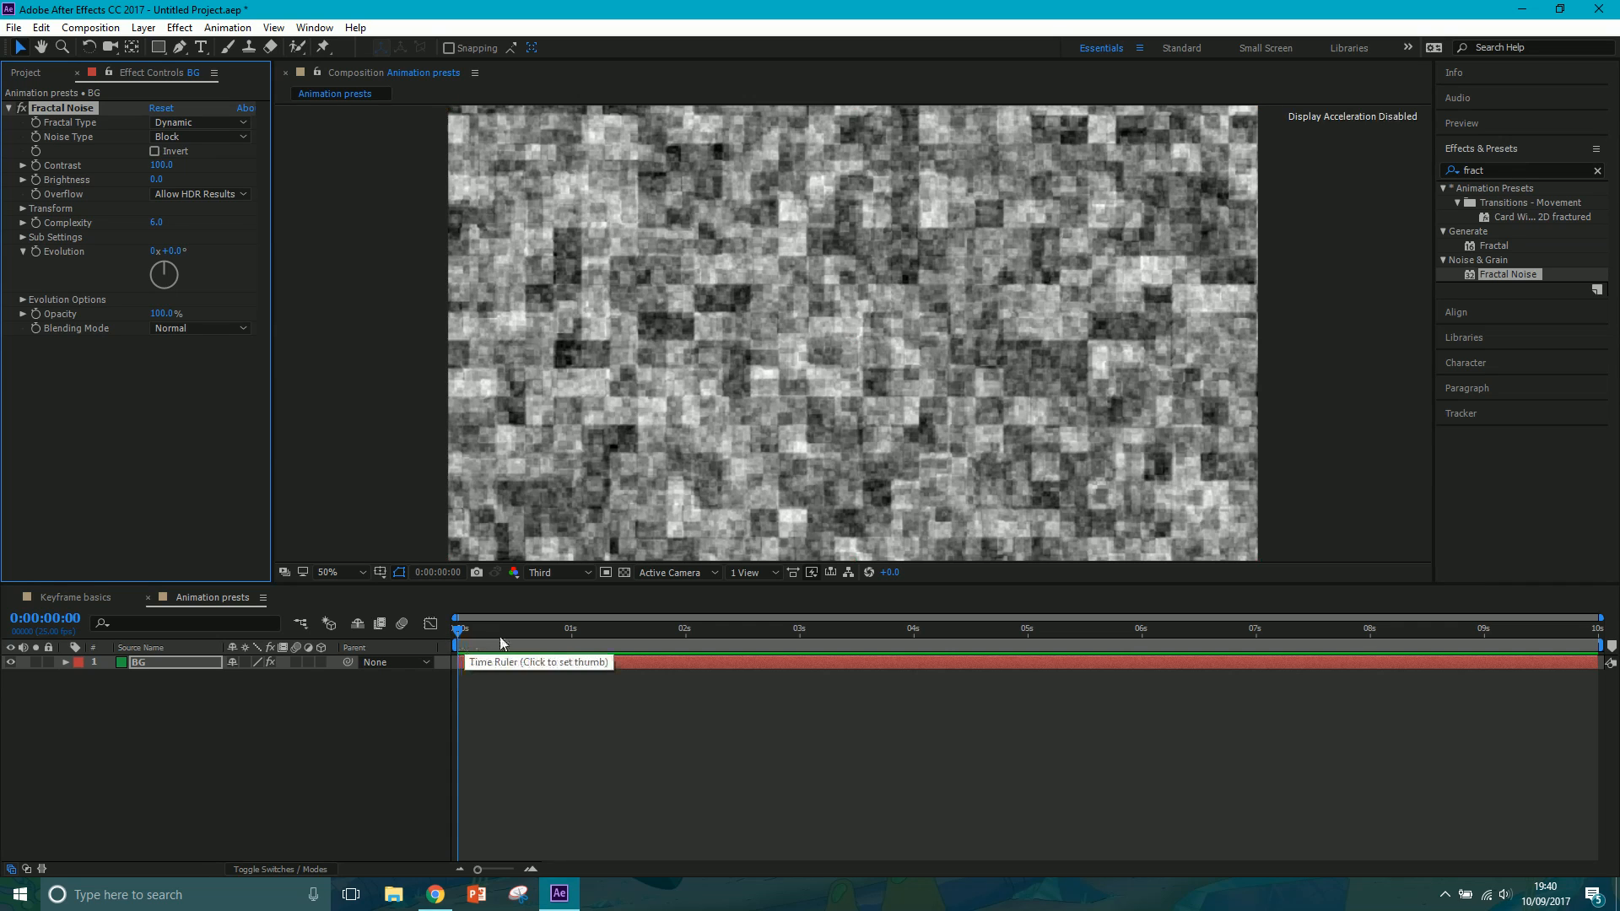
# - Preview the block noise in the composition and return to the first frame
pyautogui.press('space')
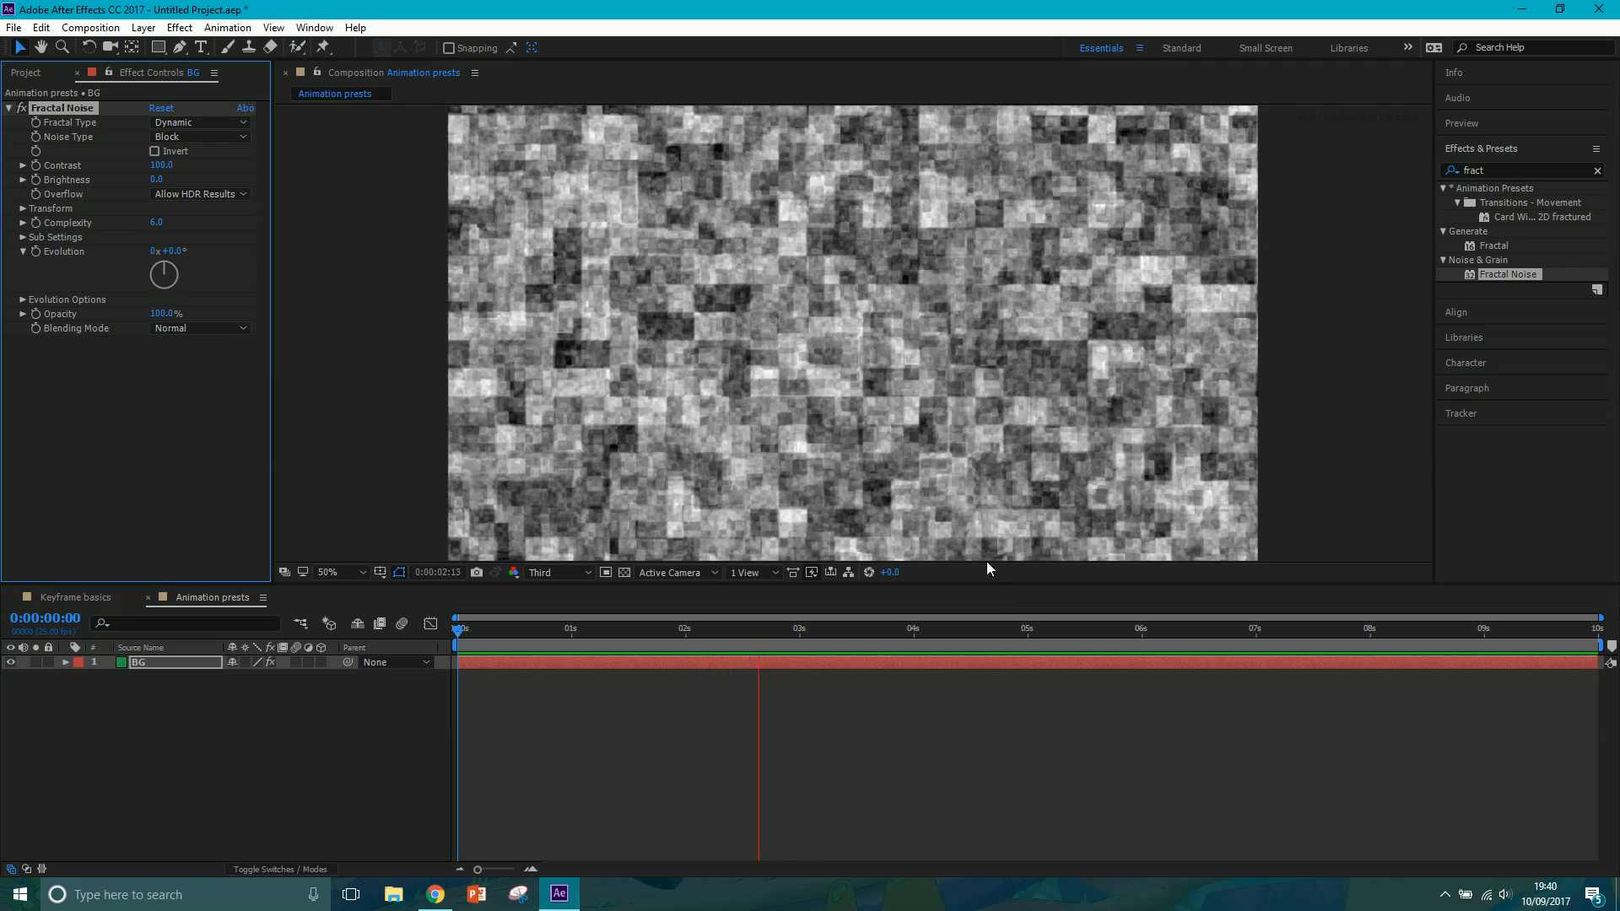
pyautogui.press('space')
pyautogui.moveTo(471, 632); pyautogui.dragTo(438, 638)
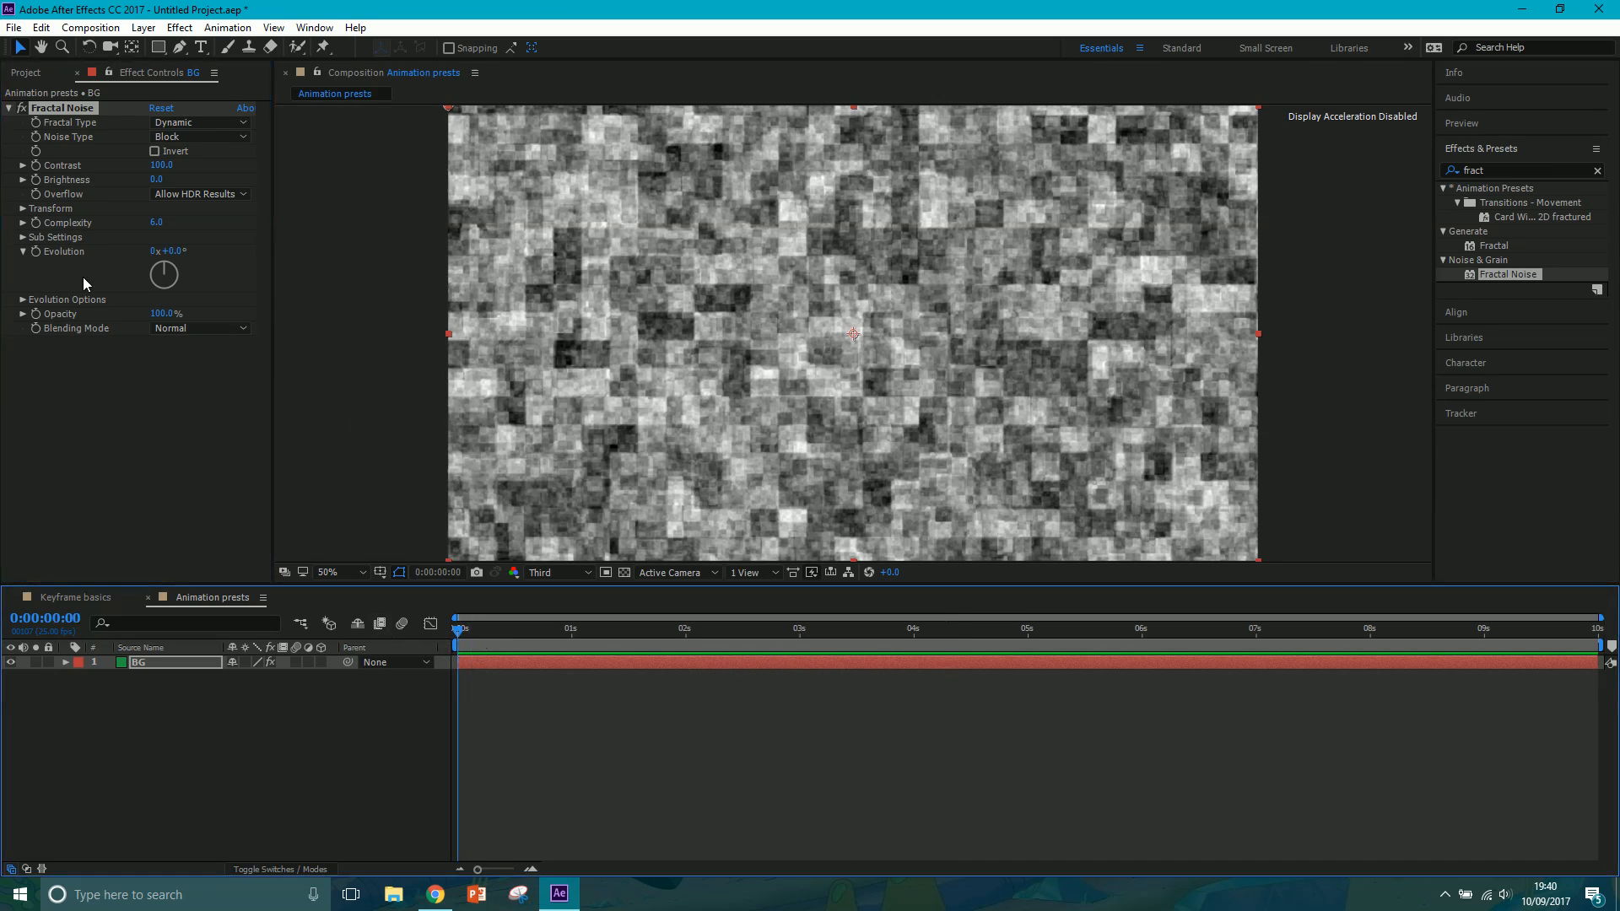
# - Keyframe the Fractal Noise Evolution at 0x+0.0° on the first frame and reveal the BG layer's keyframes
pyautogui.moveTo(169, 255); pyautogui.dragTo(387, 276)
pyautogui.hotkey('ctrl', 'z')
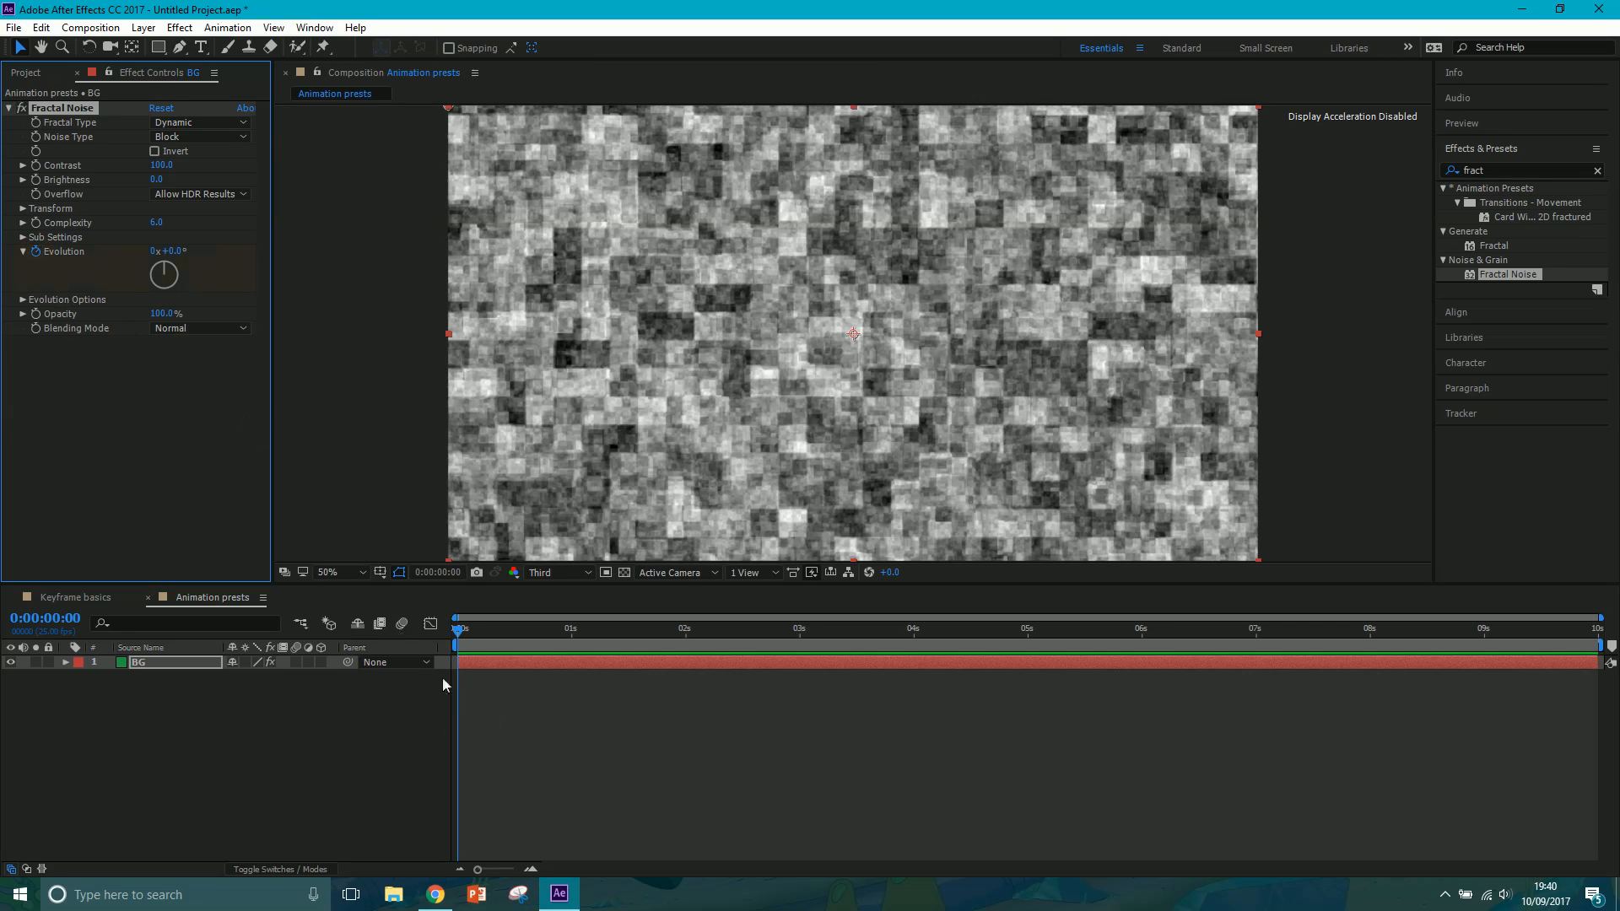
pyautogui.click(479, 660)
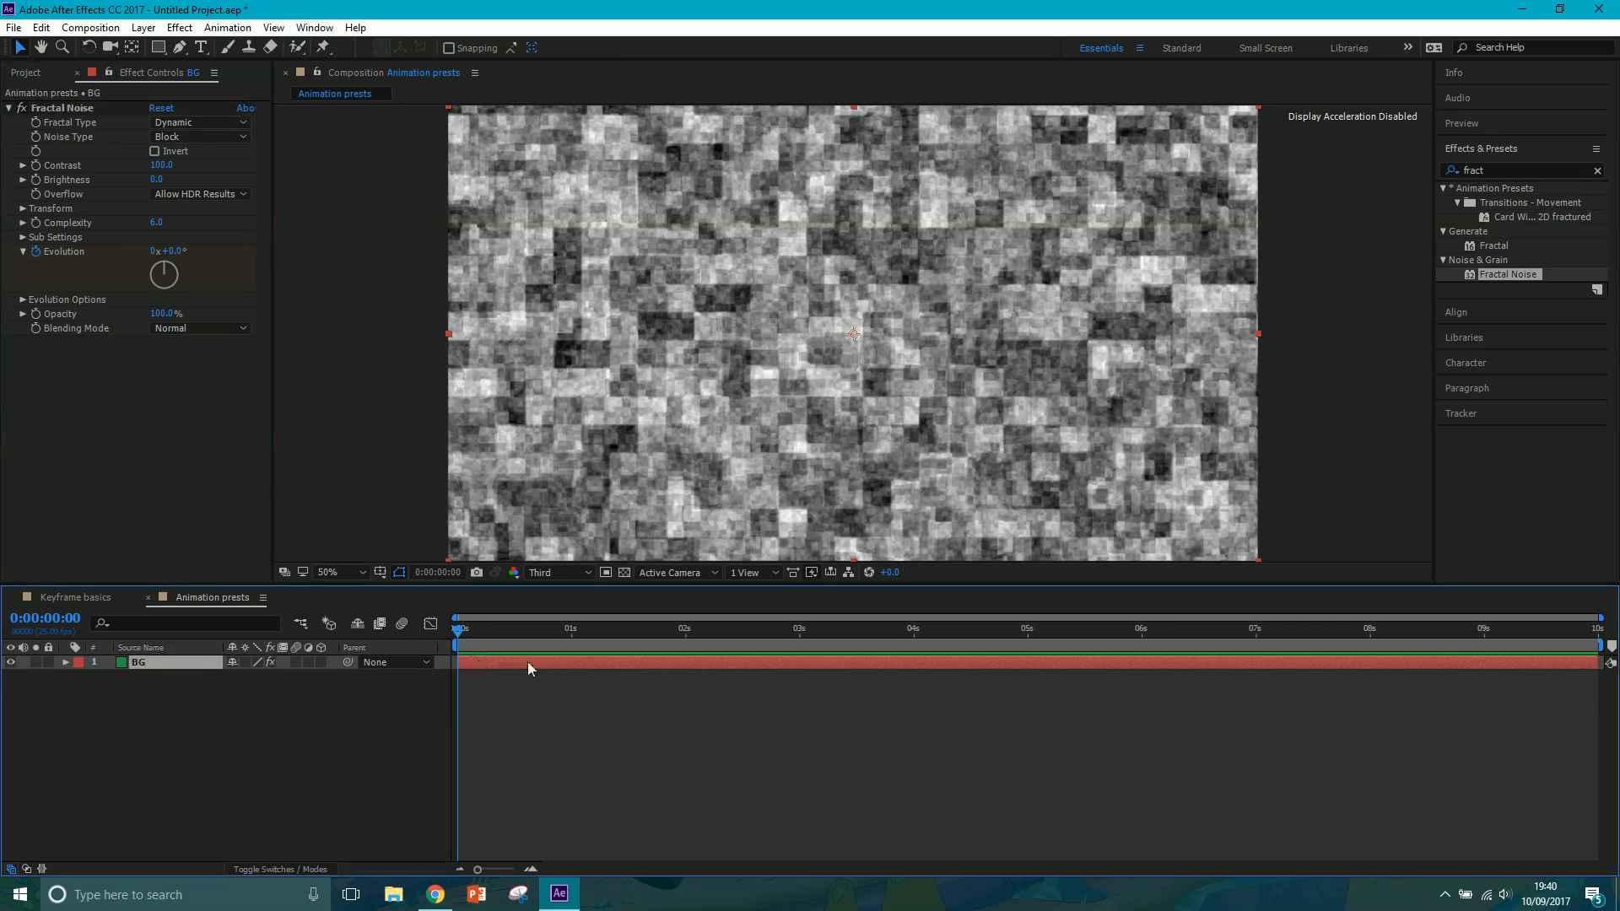
pyautogui.press('u')
# - Set a Fractal Noise Evolution keyframe of 3x+0.0° at 0:00:06:00
pyautogui.moveTo(461, 636); pyautogui.dragTo(1143, 667)
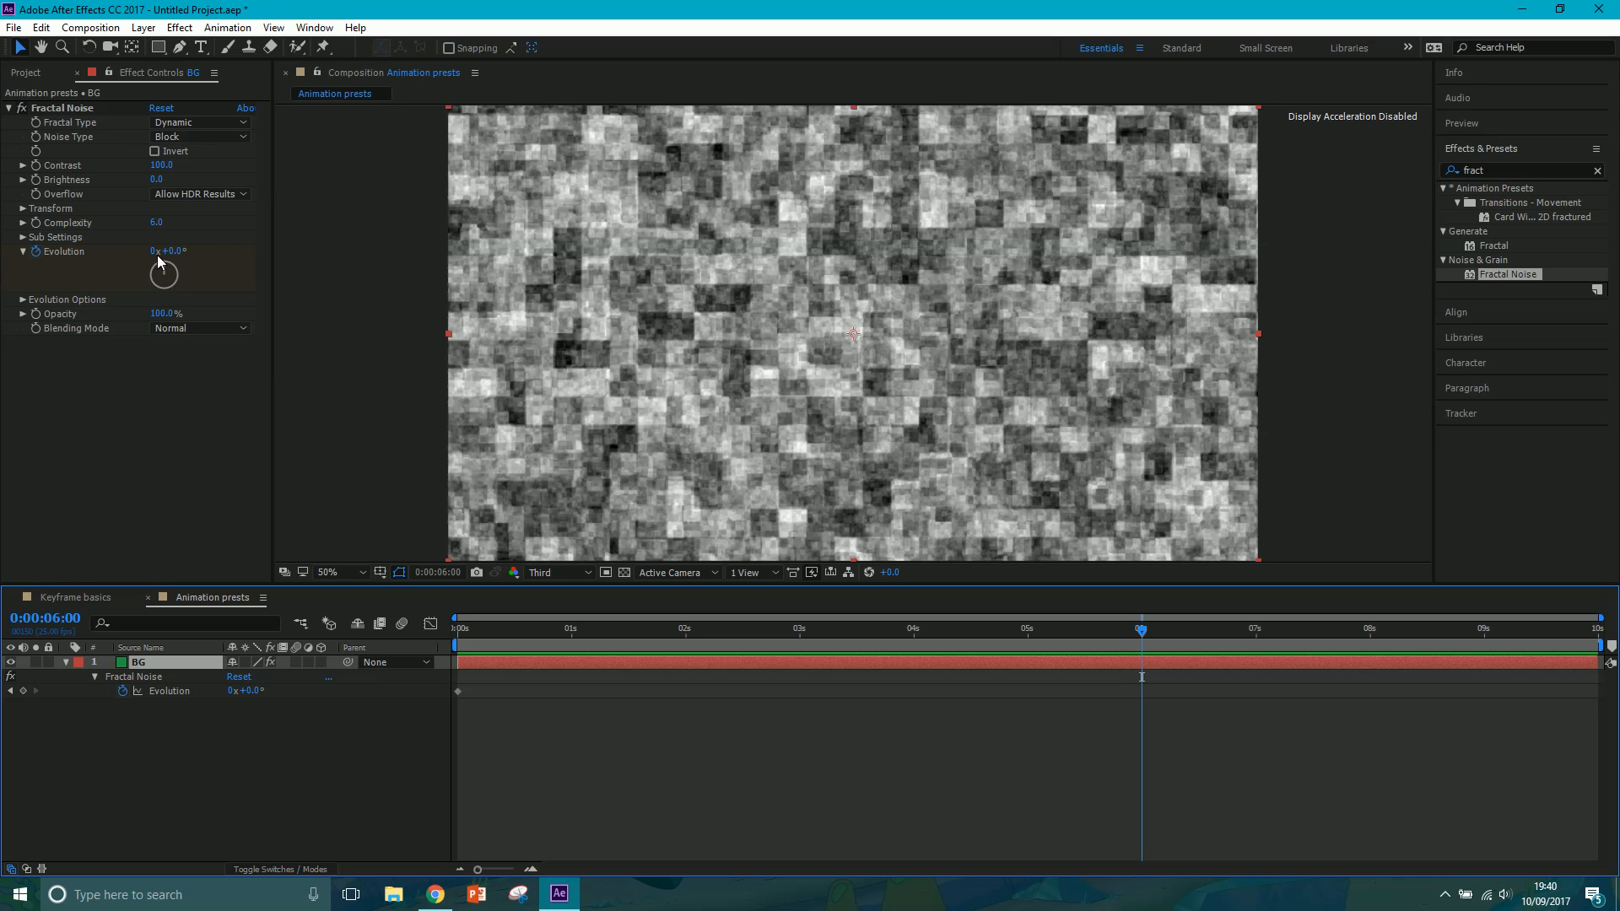
pyautogui.moveTo(179, 255); pyautogui.dragTo(329, 247)
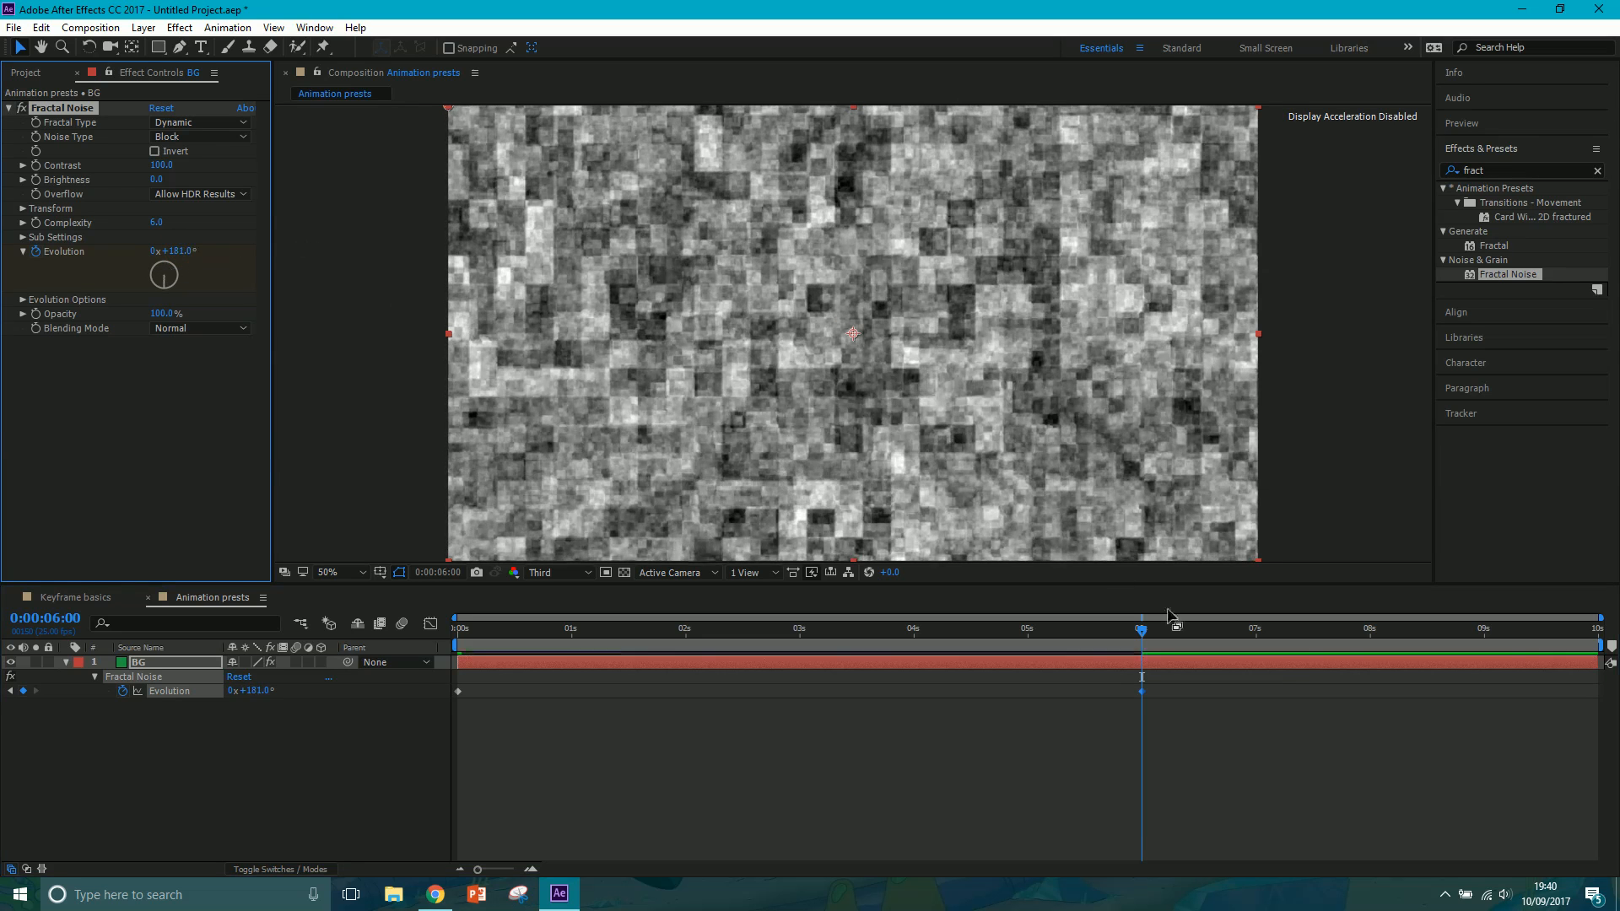
pyautogui.hotkey('ctrl', 'z')
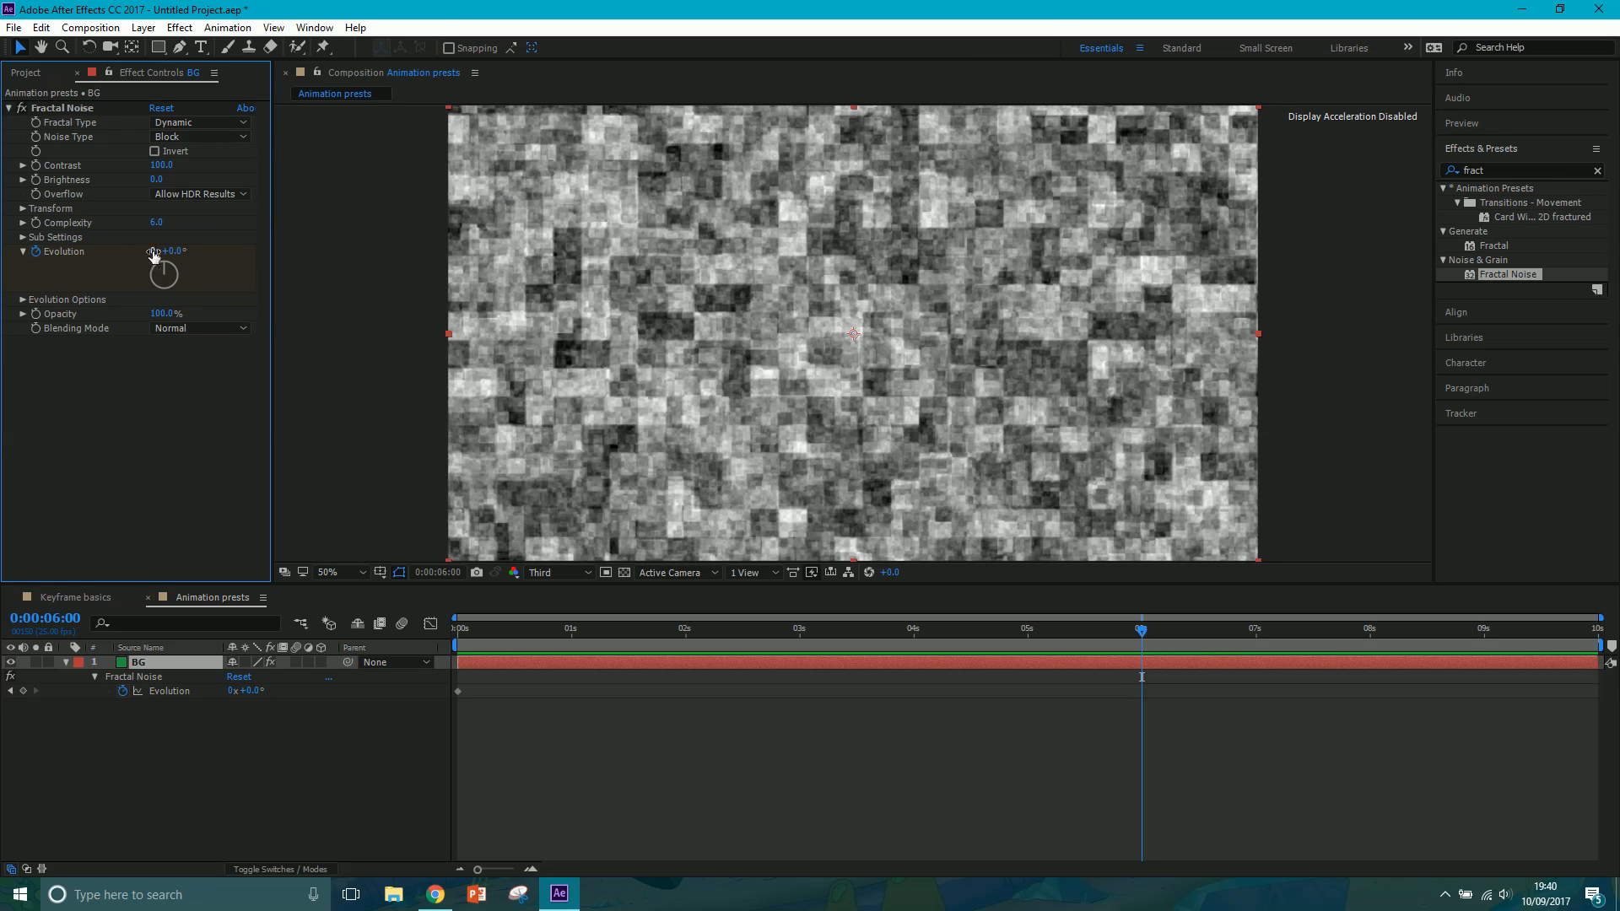
pyautogui.moveTo(154, 255); pyautogui.dragTo(453, 234)
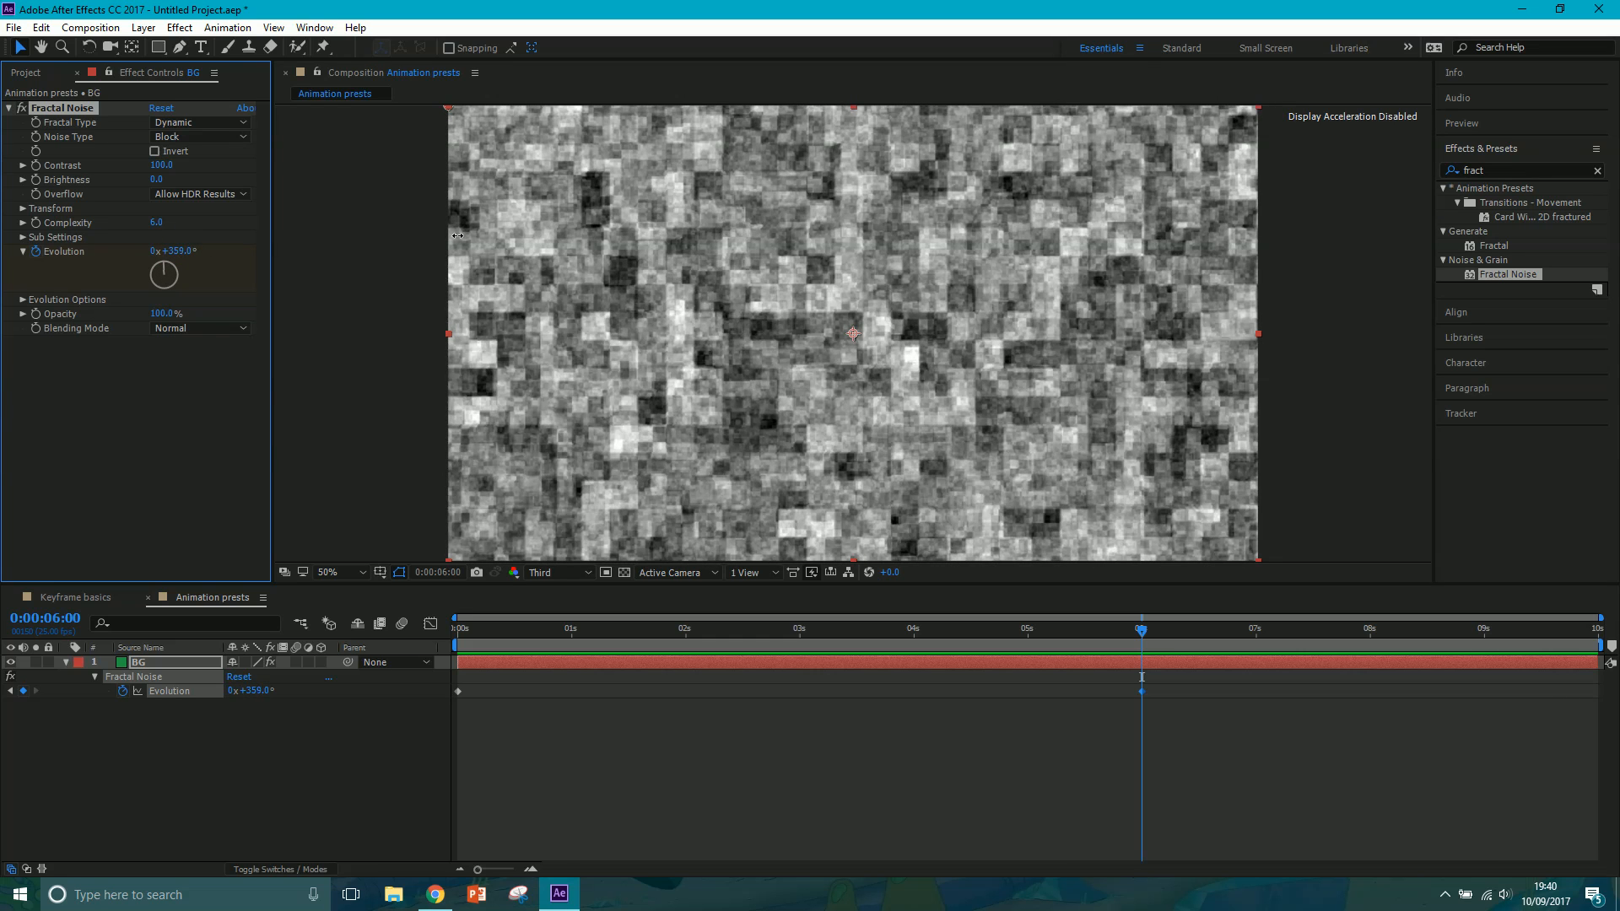
pyautogui.moveTo(457, 236); pyautogui.dragTo(801, 260)
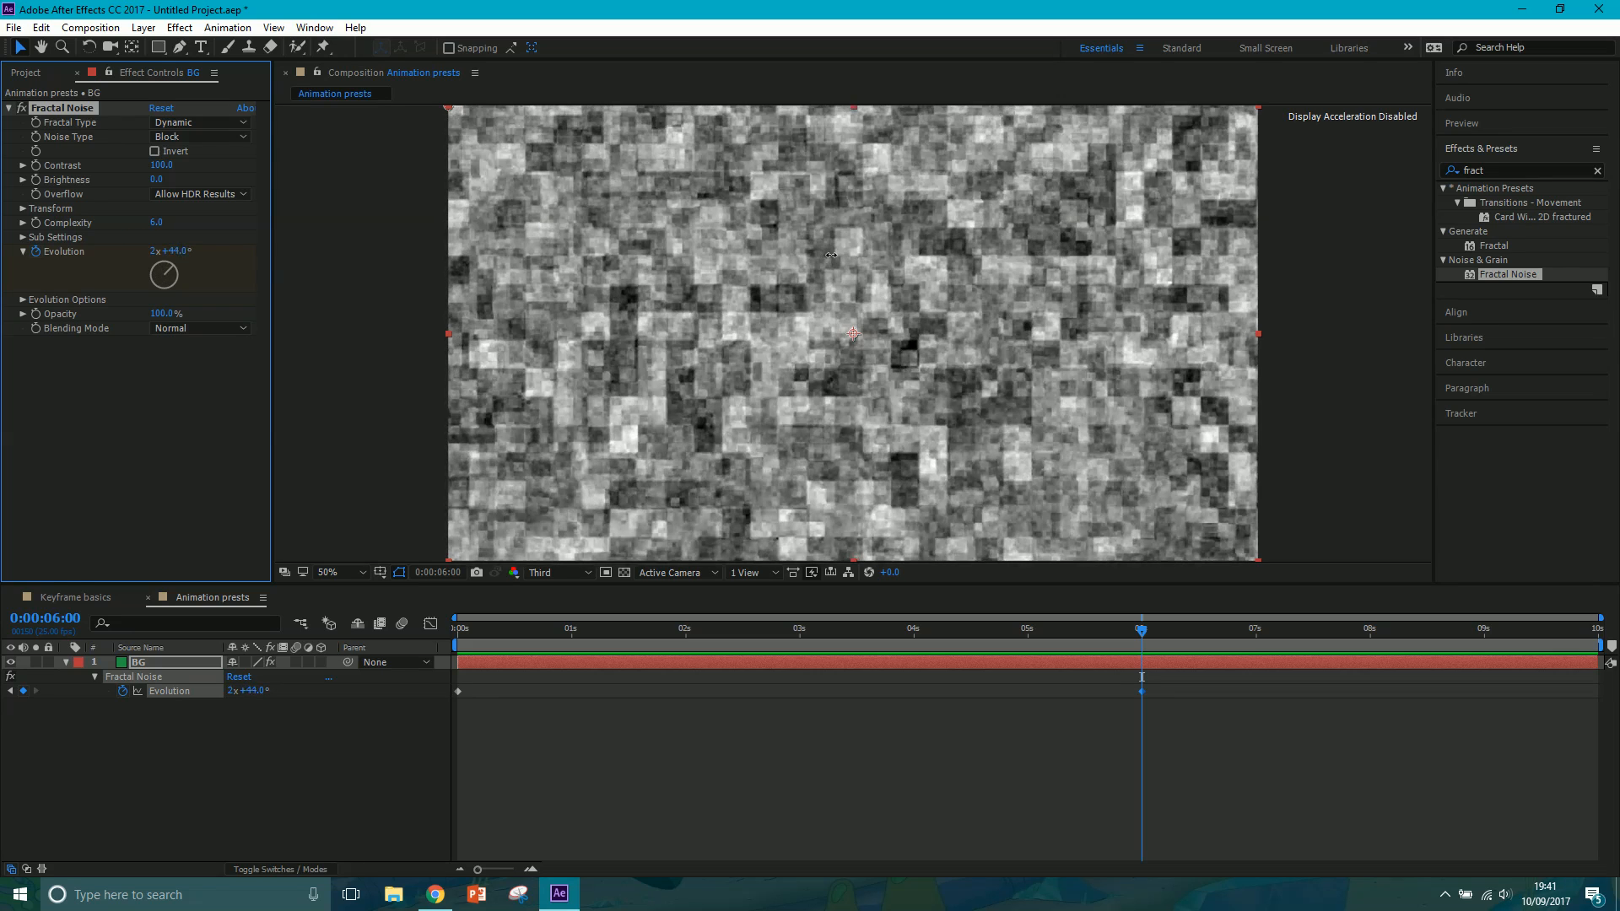
pyautogui.hotkey('ctrl', 'z')
pyautogui.click(155, 255)
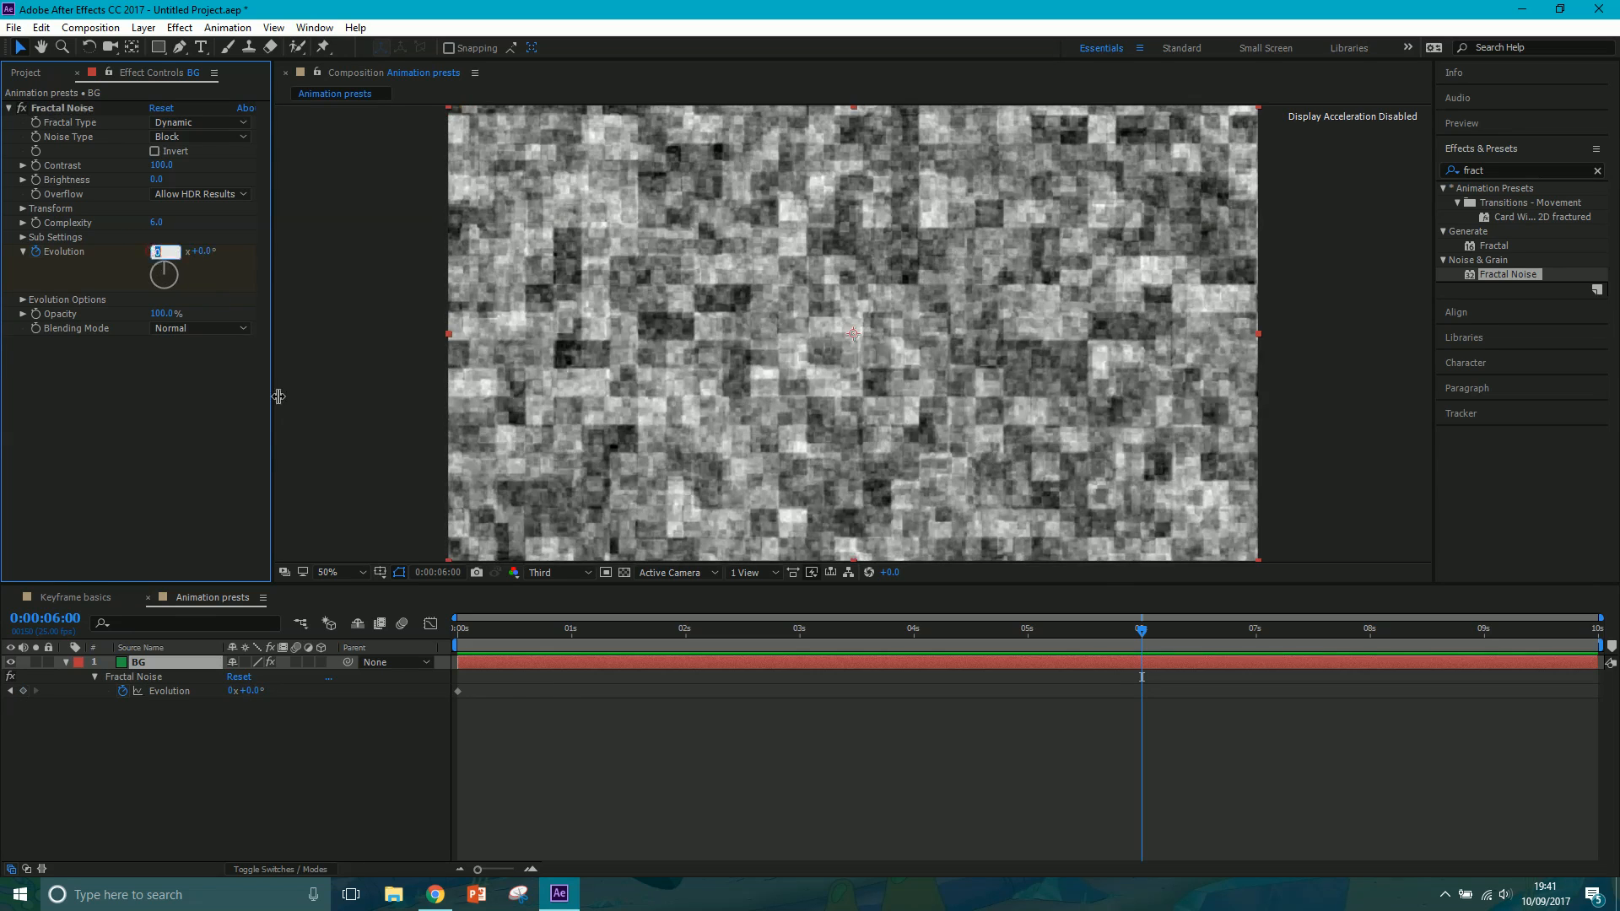
pyautogui.write('3')
pyautogui.press('Return')
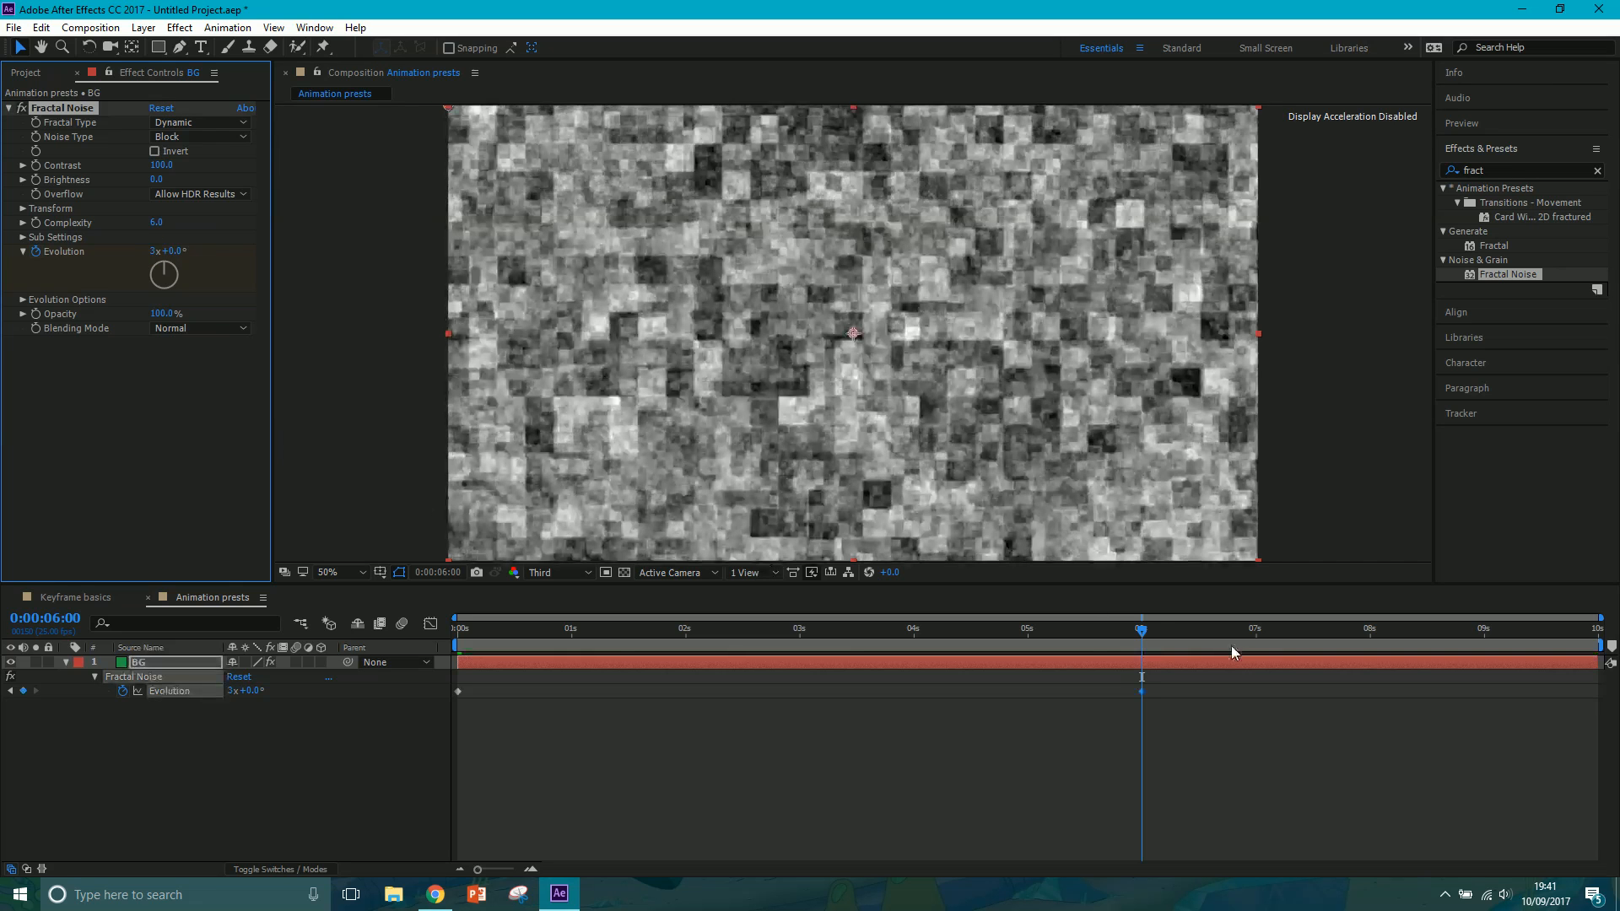
# - Play back the animated noise evolution from the start of the composition
pyautogui.moveTo(1140, 629); pyautogui.dragTo(326, 646)
pyautogui.press('space')
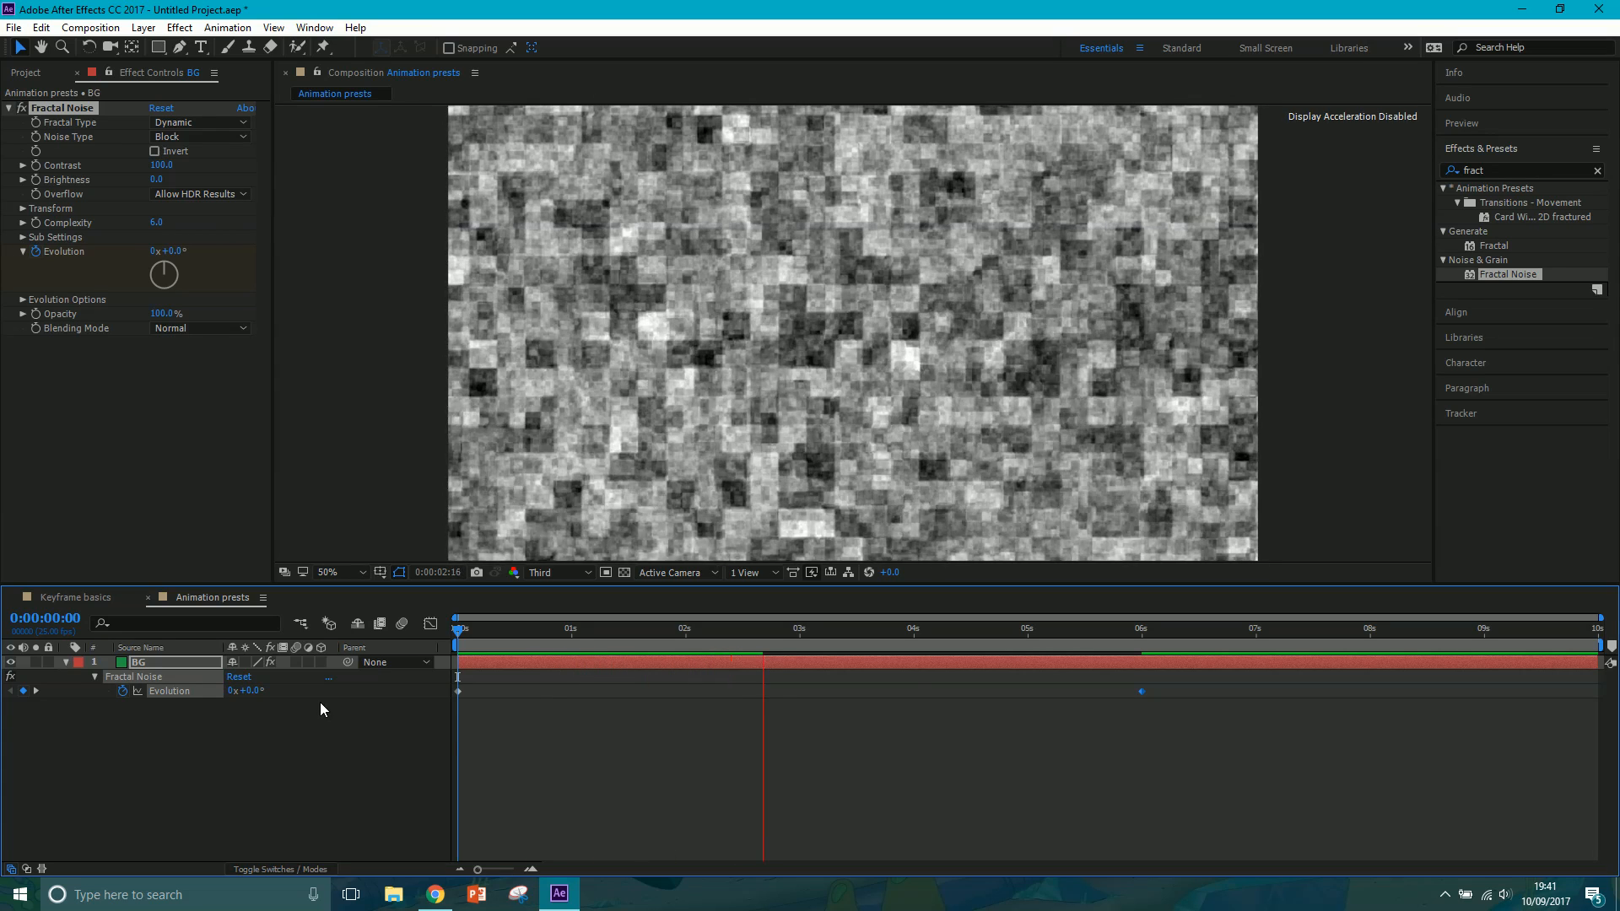
pyautogui.press('space')
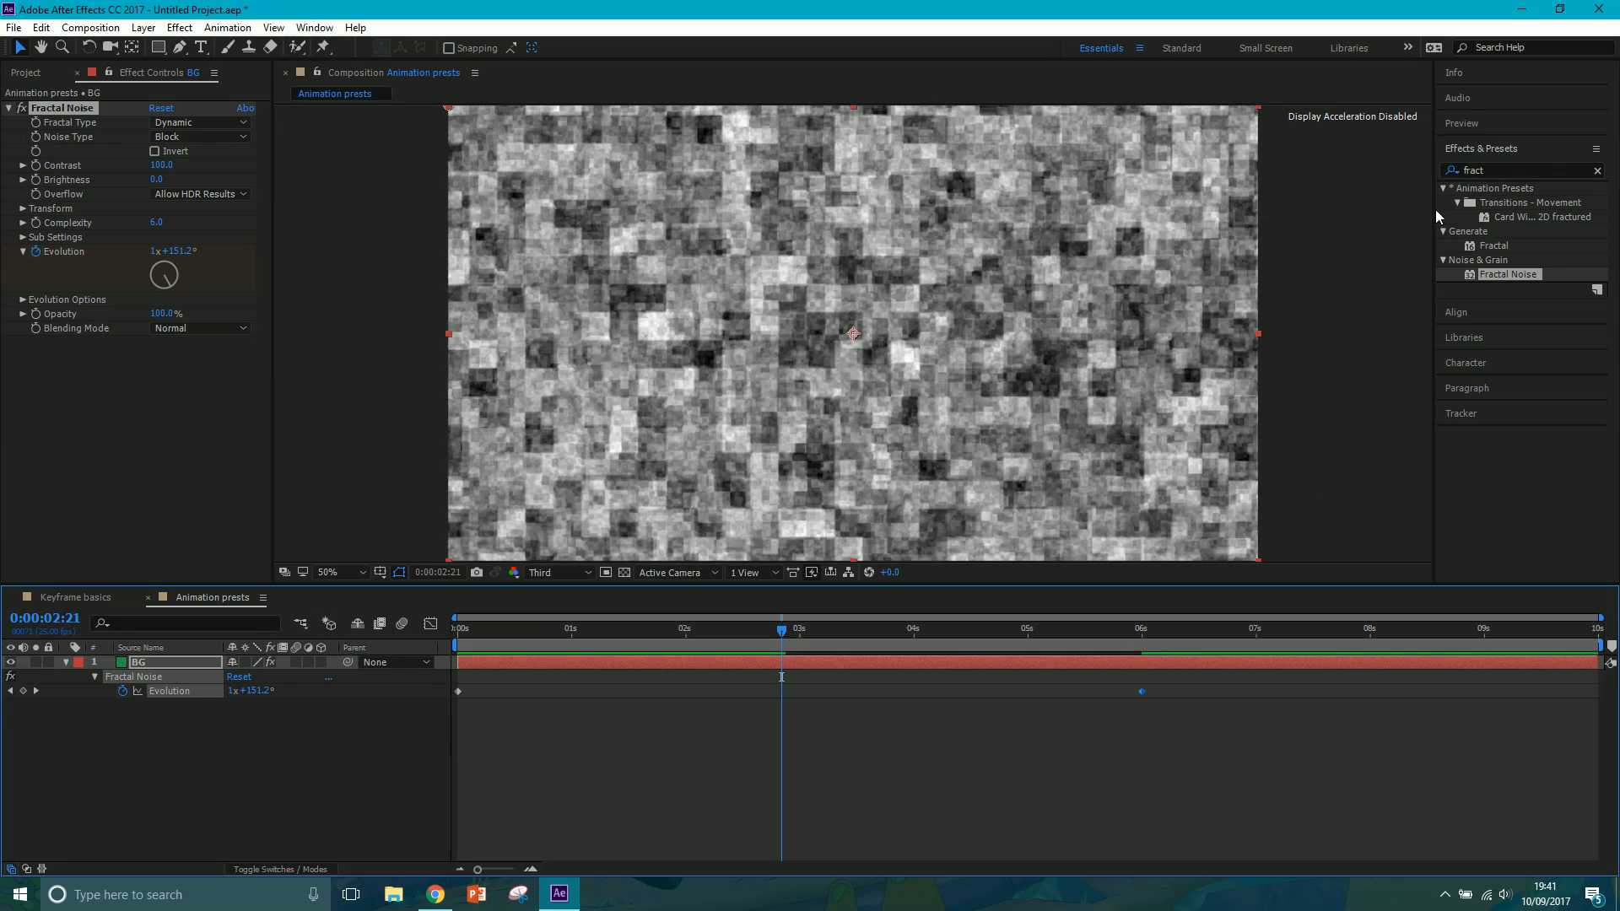
# - Search the effects for "tint" and apply the Color Correction Tint effect to the BG layer
pyautogui.click(1510, 170)
pyautogui.press('BackSpace')
pyautogui.press('BackSpace')
pyautogui.press('BackSpace')
pyautogui.press('BackSpace')
pyautogui.press('BackSpace')
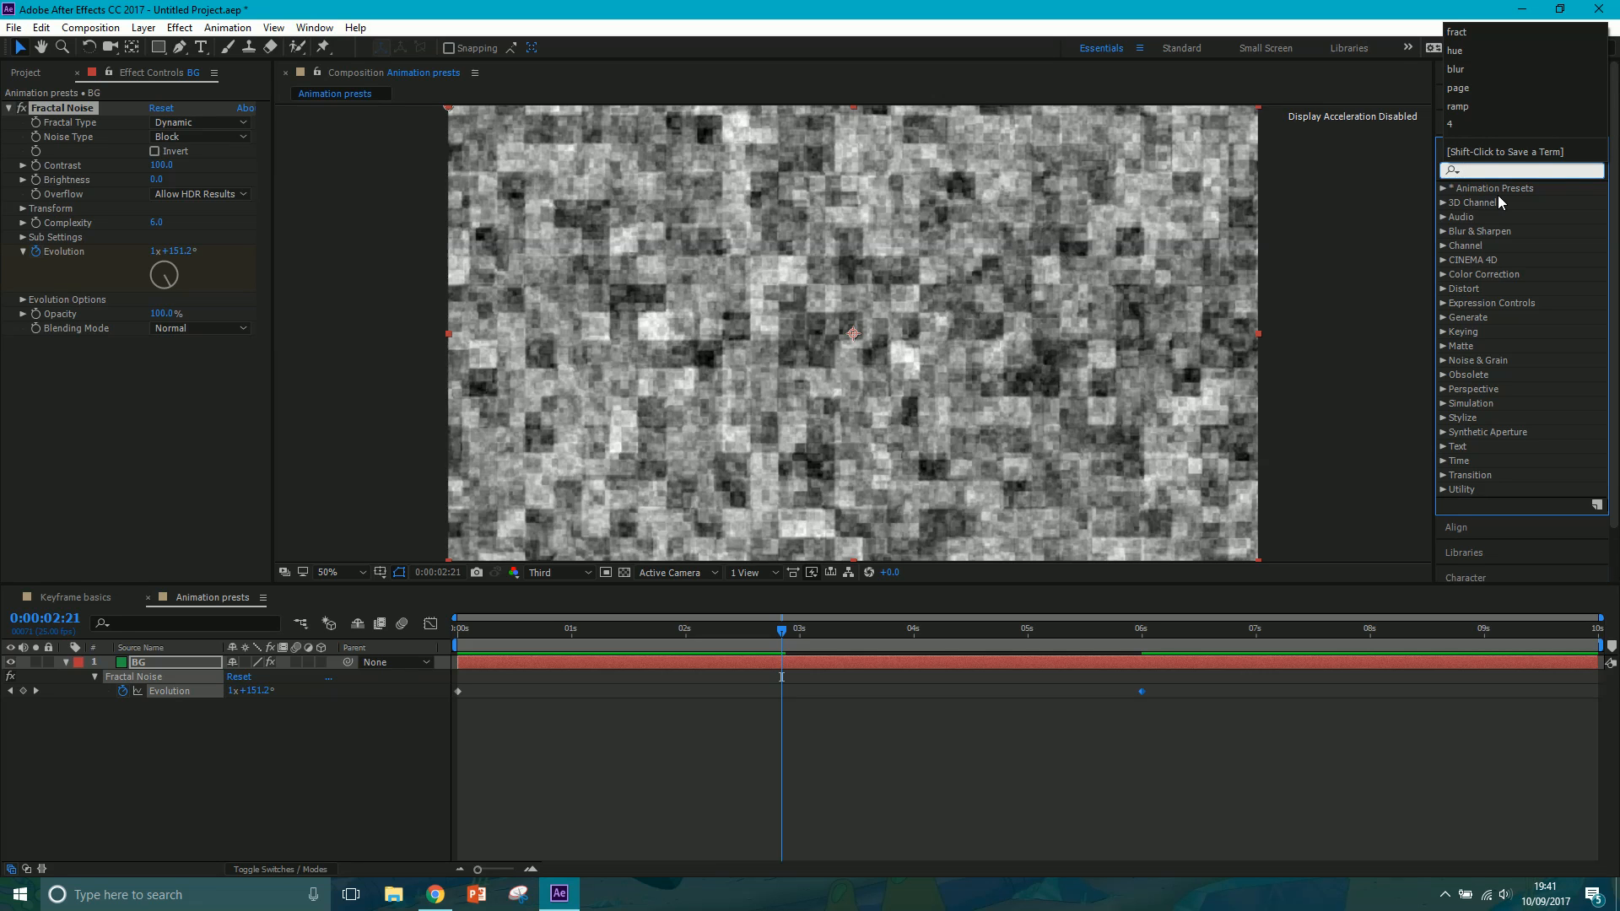
pyautogui.write('tint')
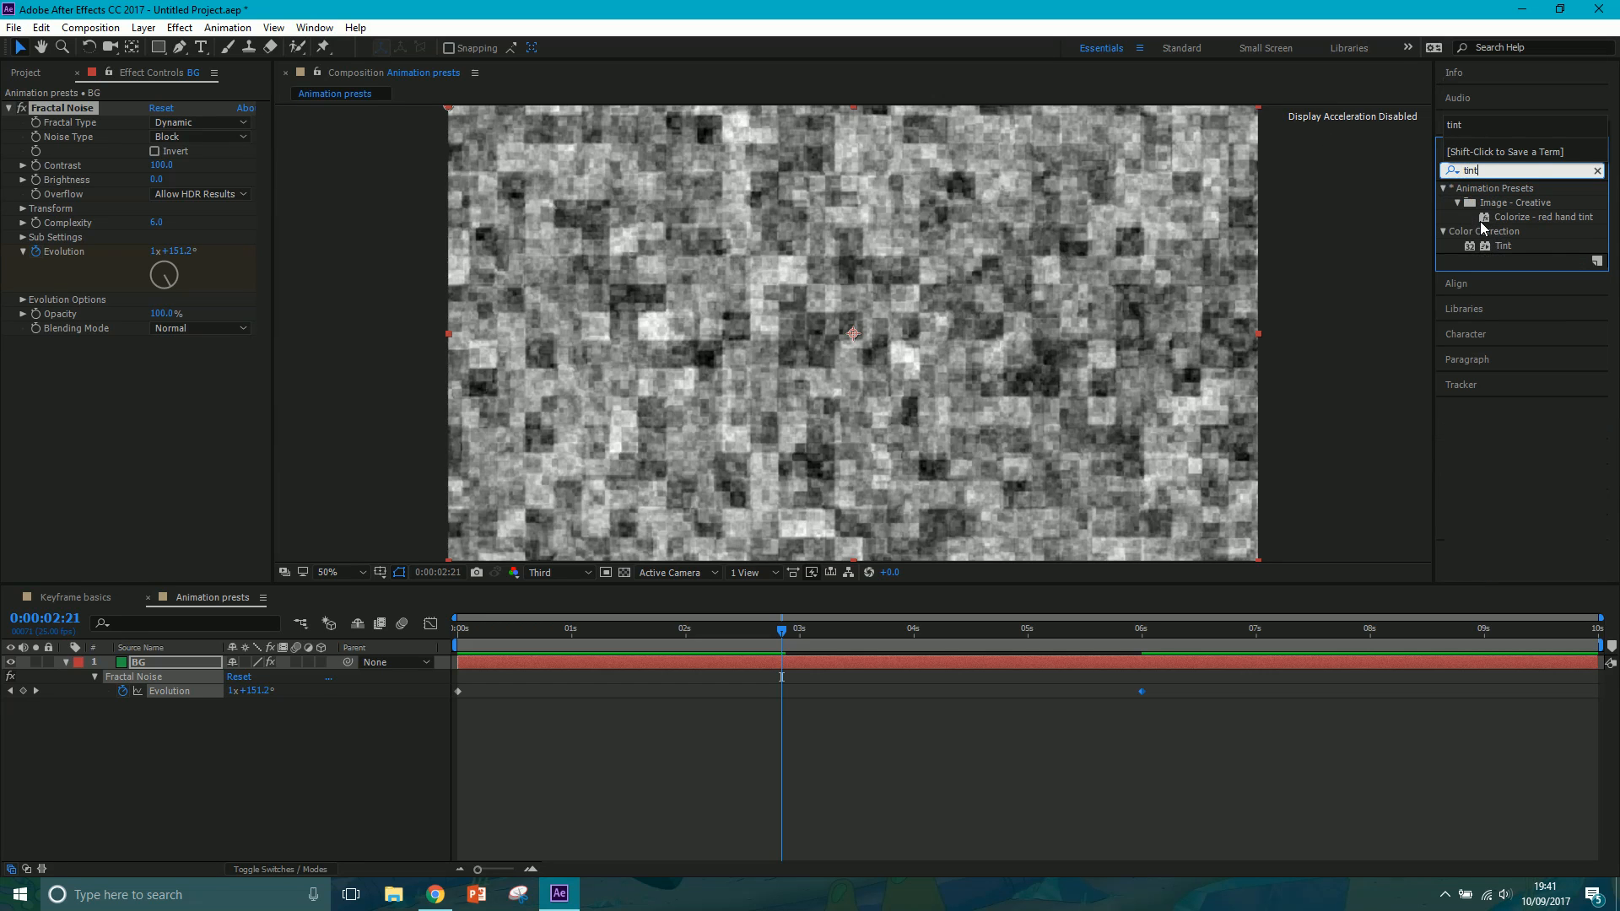
pyautogui.click(1510, 246)
pyautogui.moveTo(1510, 247); pyautogui.dragTo(785, 309)
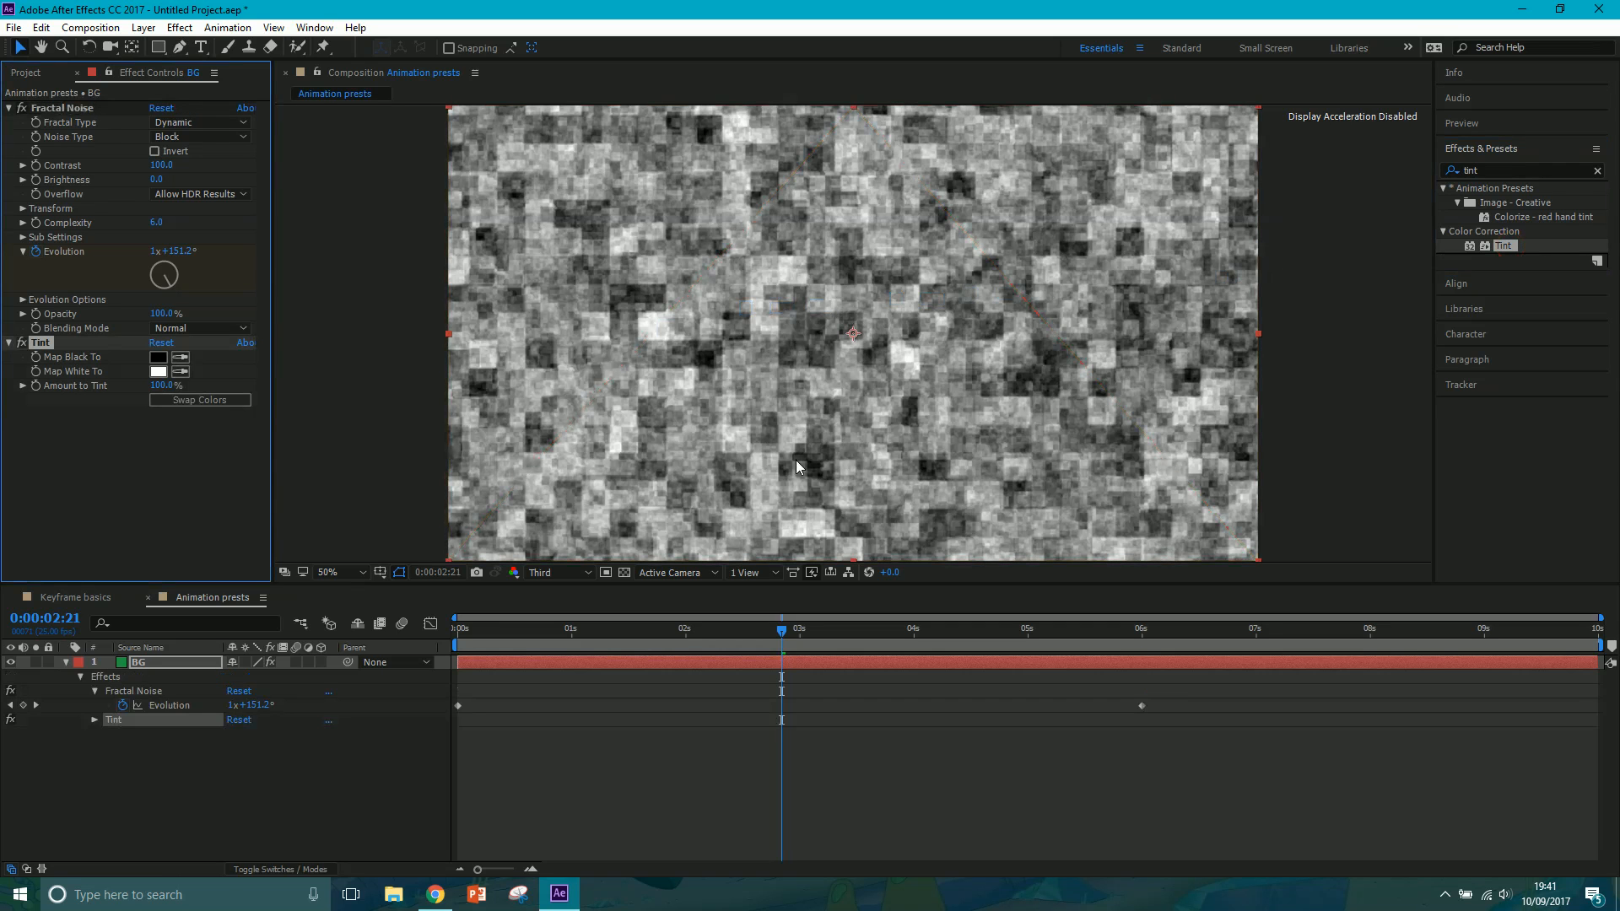
pyautogui.click(180, 27)
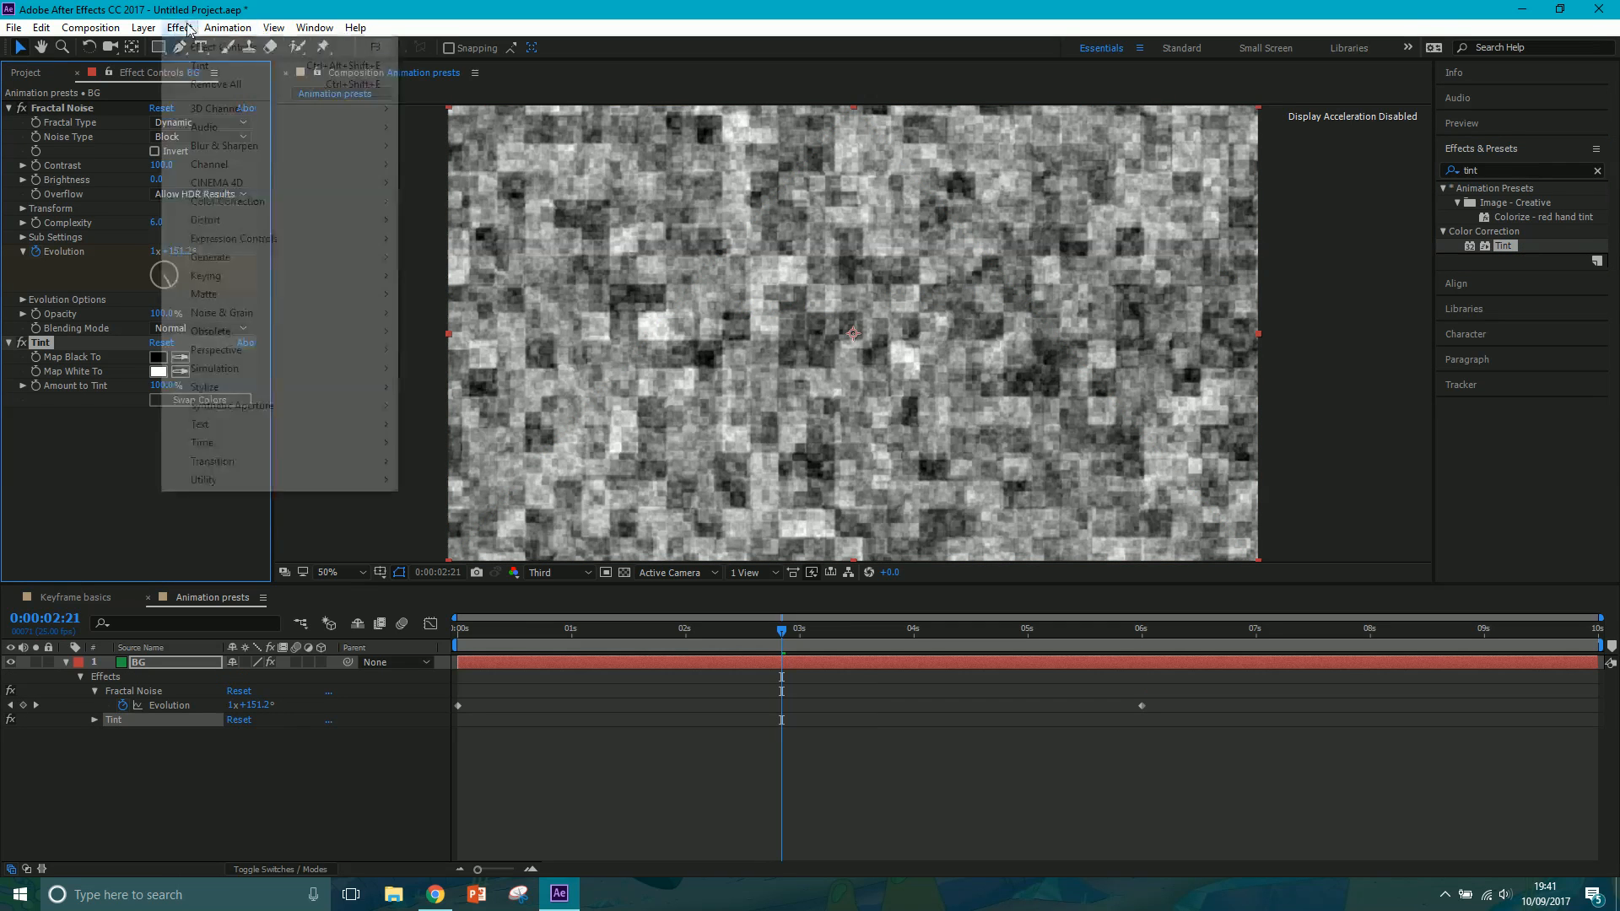
pyautogui.moveTo(253, 201)
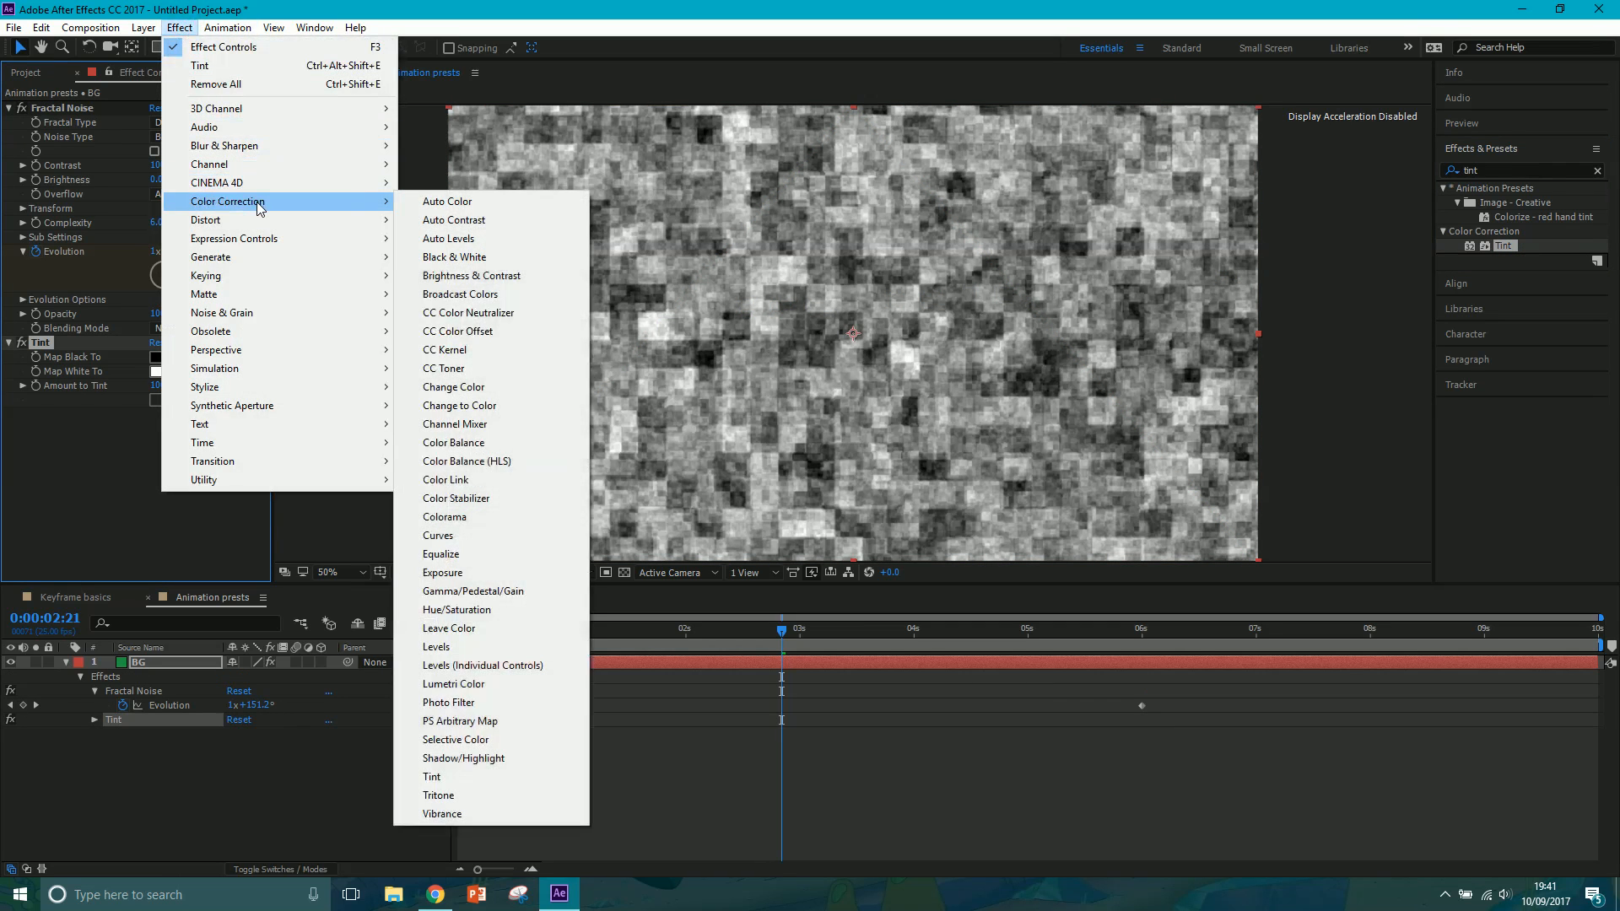
pyautogui.click(300, 788)
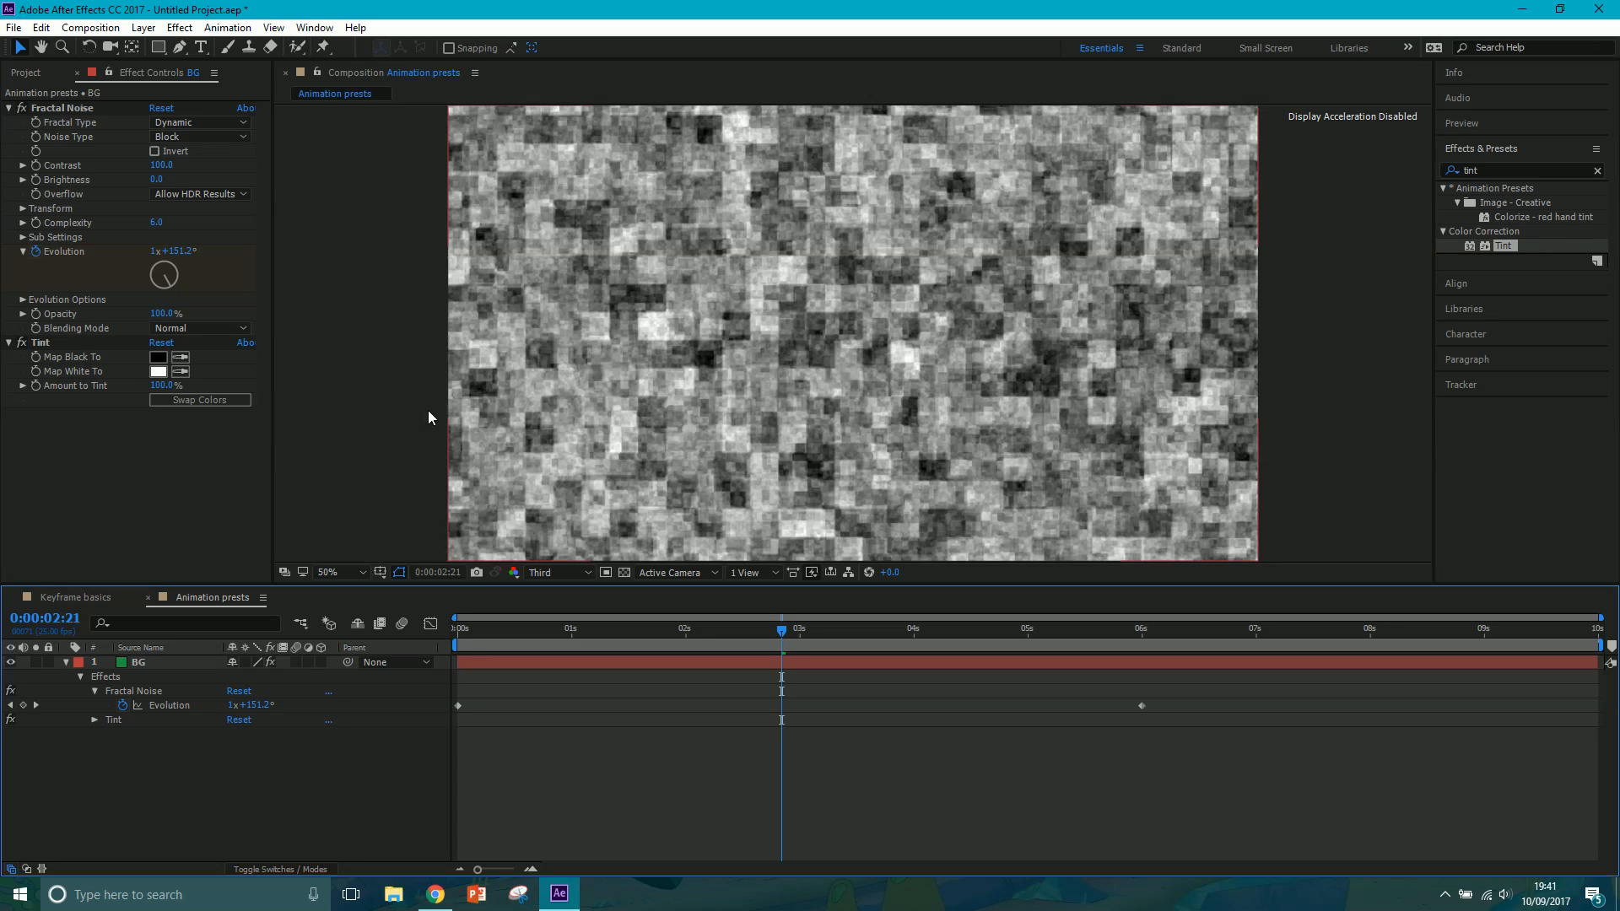
# - Set the Tint effect's Map Black To colour to dark green 0A4500
pyautogui.click(161, 363)
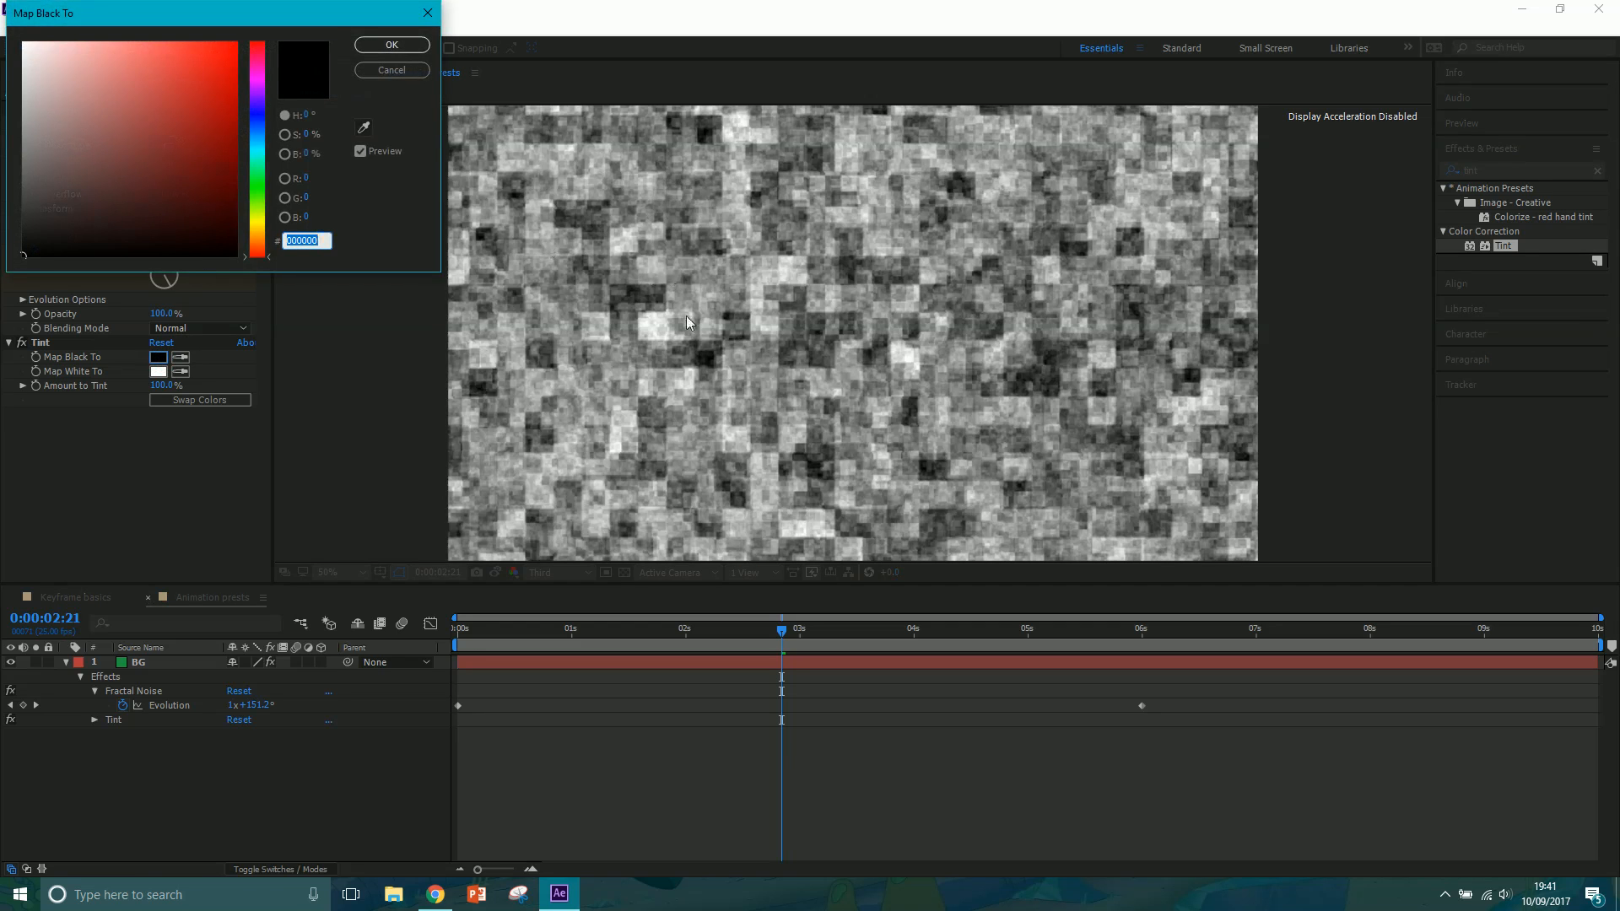
pyautogui.click(220, 51)
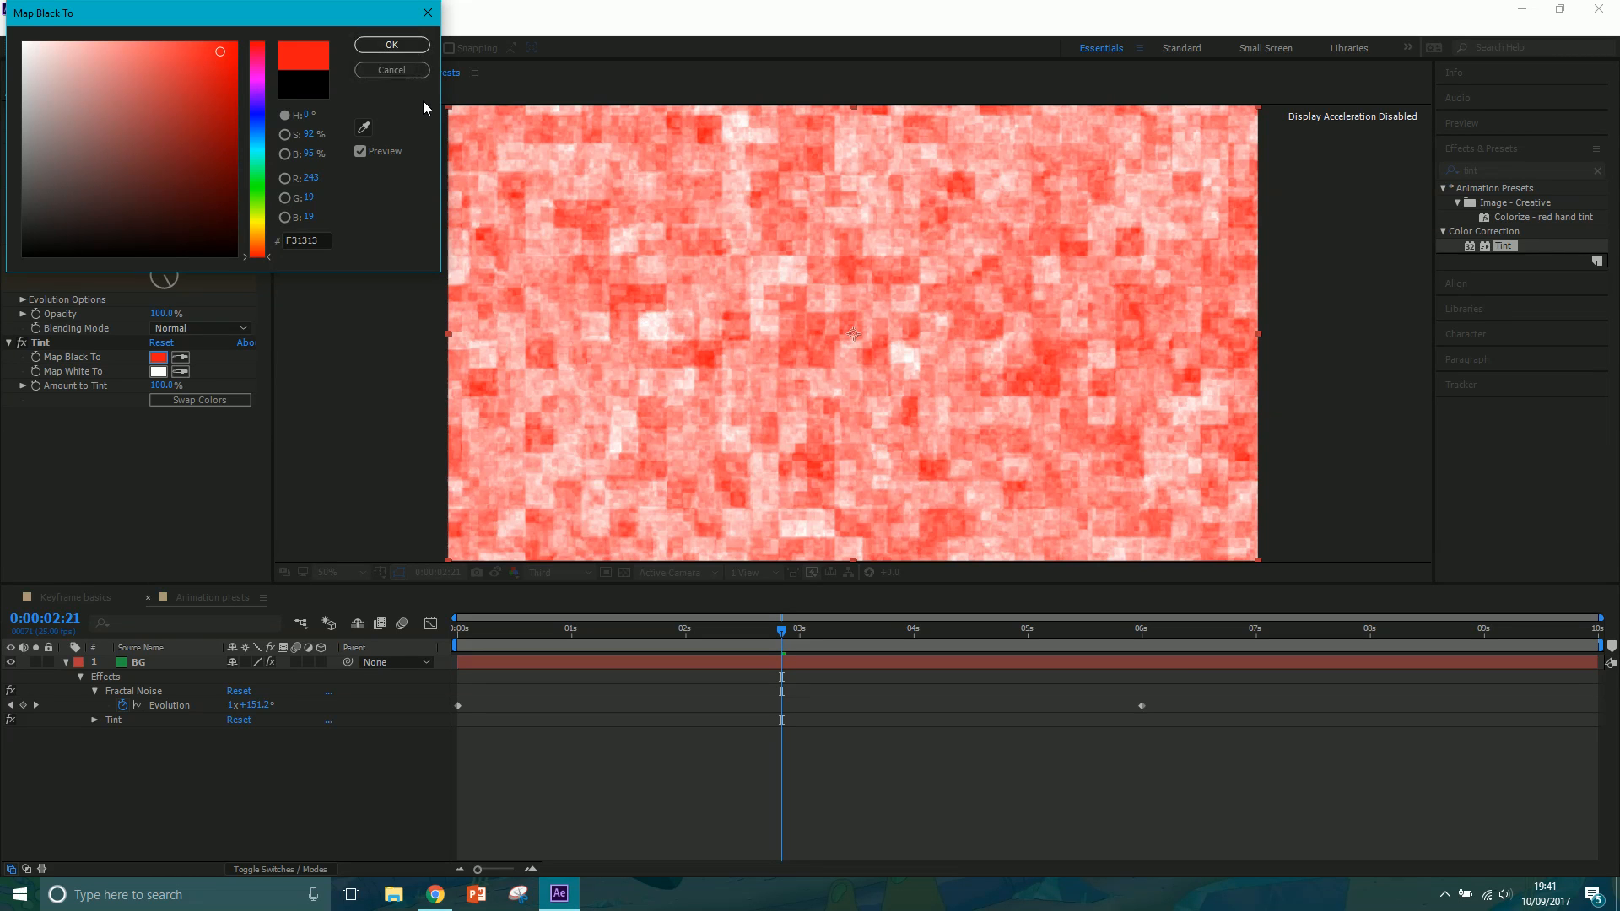
pyautogui.click(256, 190)
pyautogui.moveTo(239, 160); pyautogui.dragTo(243, 198)
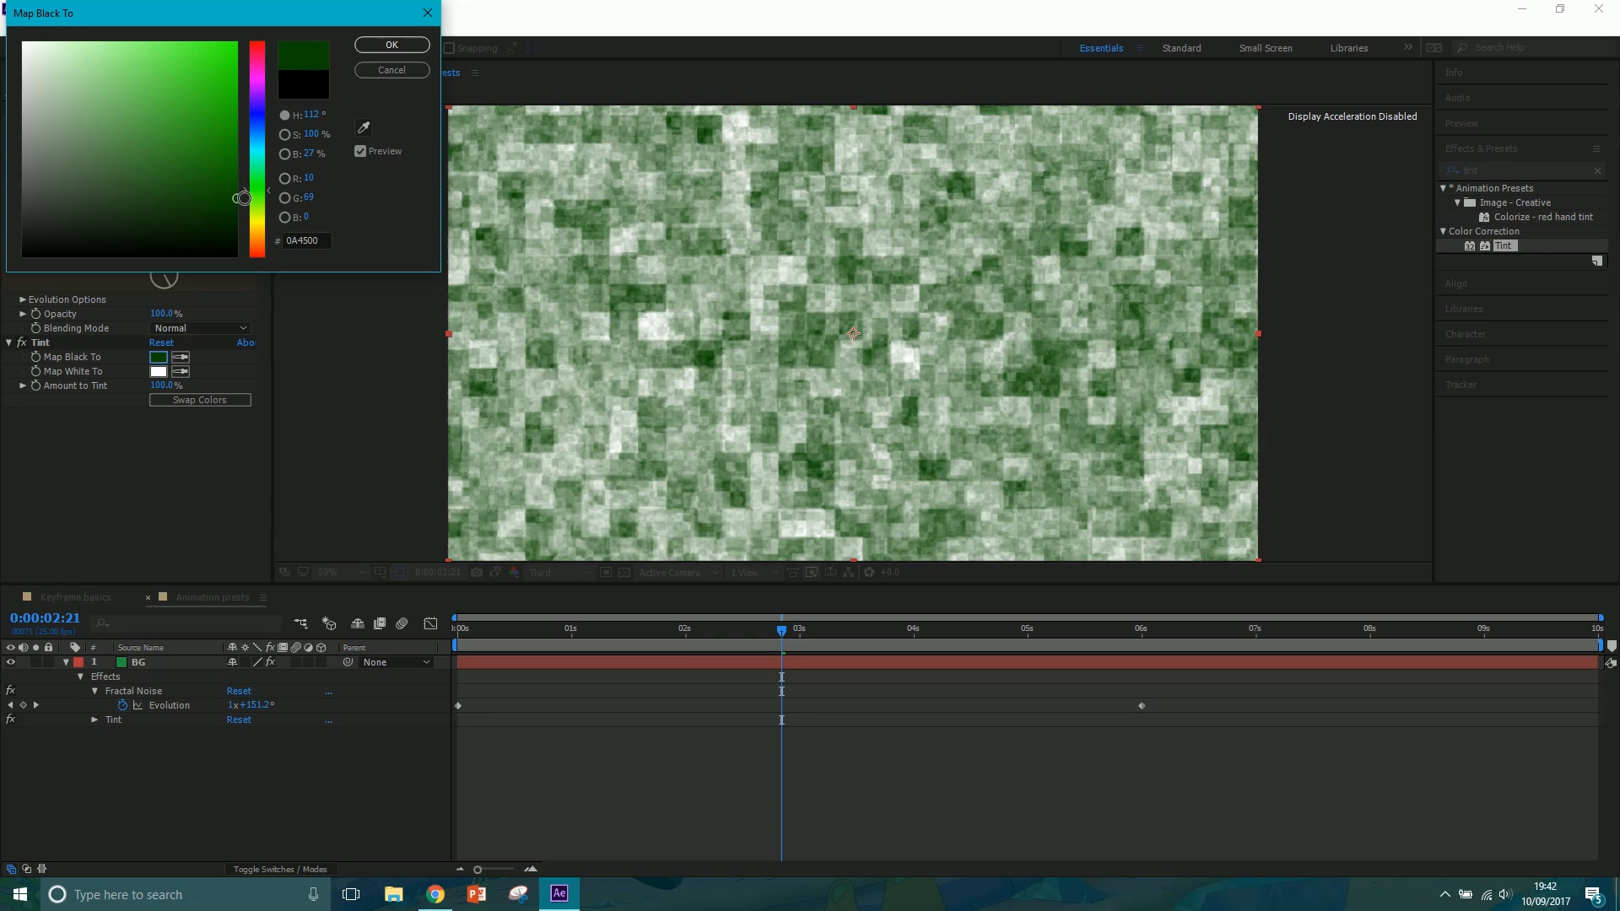
pyautogui.click(392, 44)
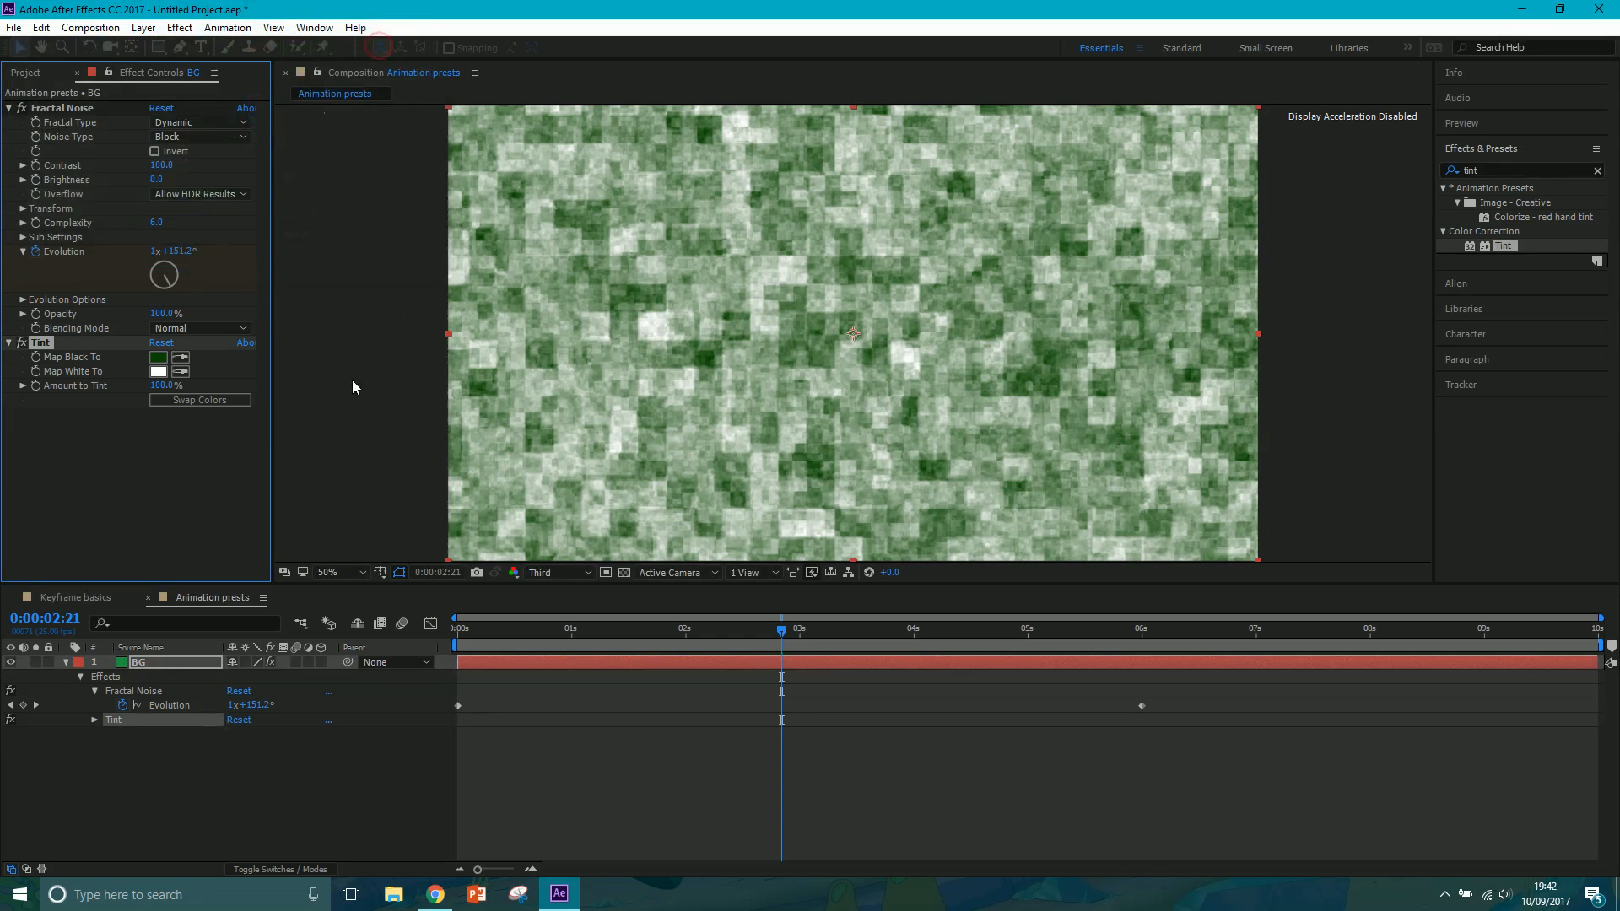
# - Set the Tint effect's Map White To colour to black 000000
pyautogui.click(157, 371)
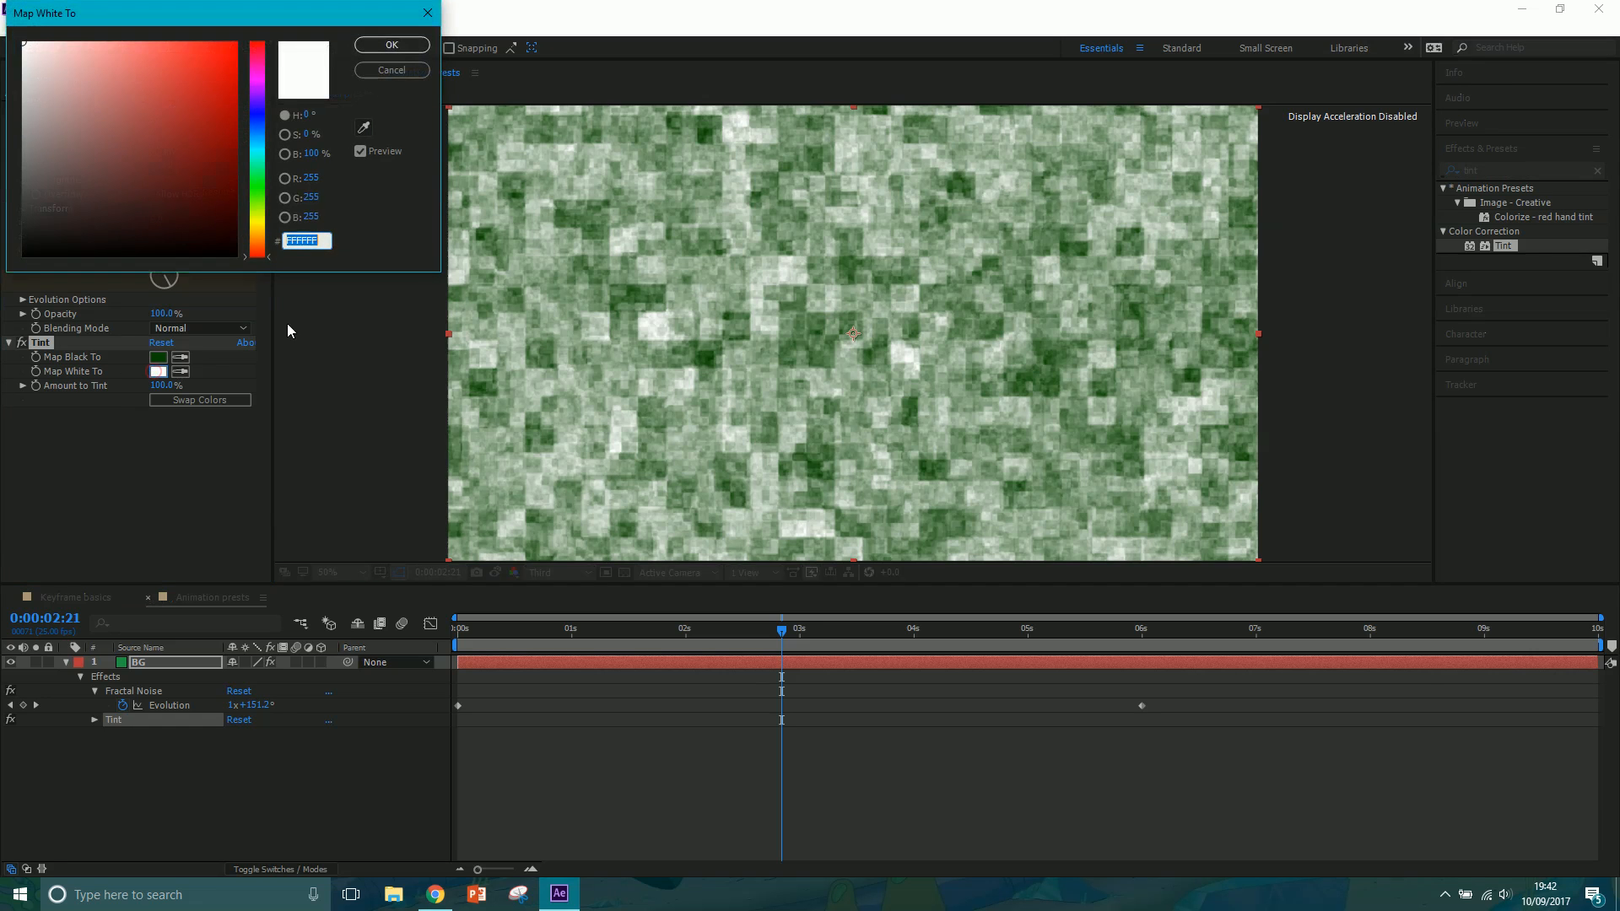
pyautogui.click(209, 62)
pyautogui.moveTo(242, 37); pyautogui.dragTo(289, 13)
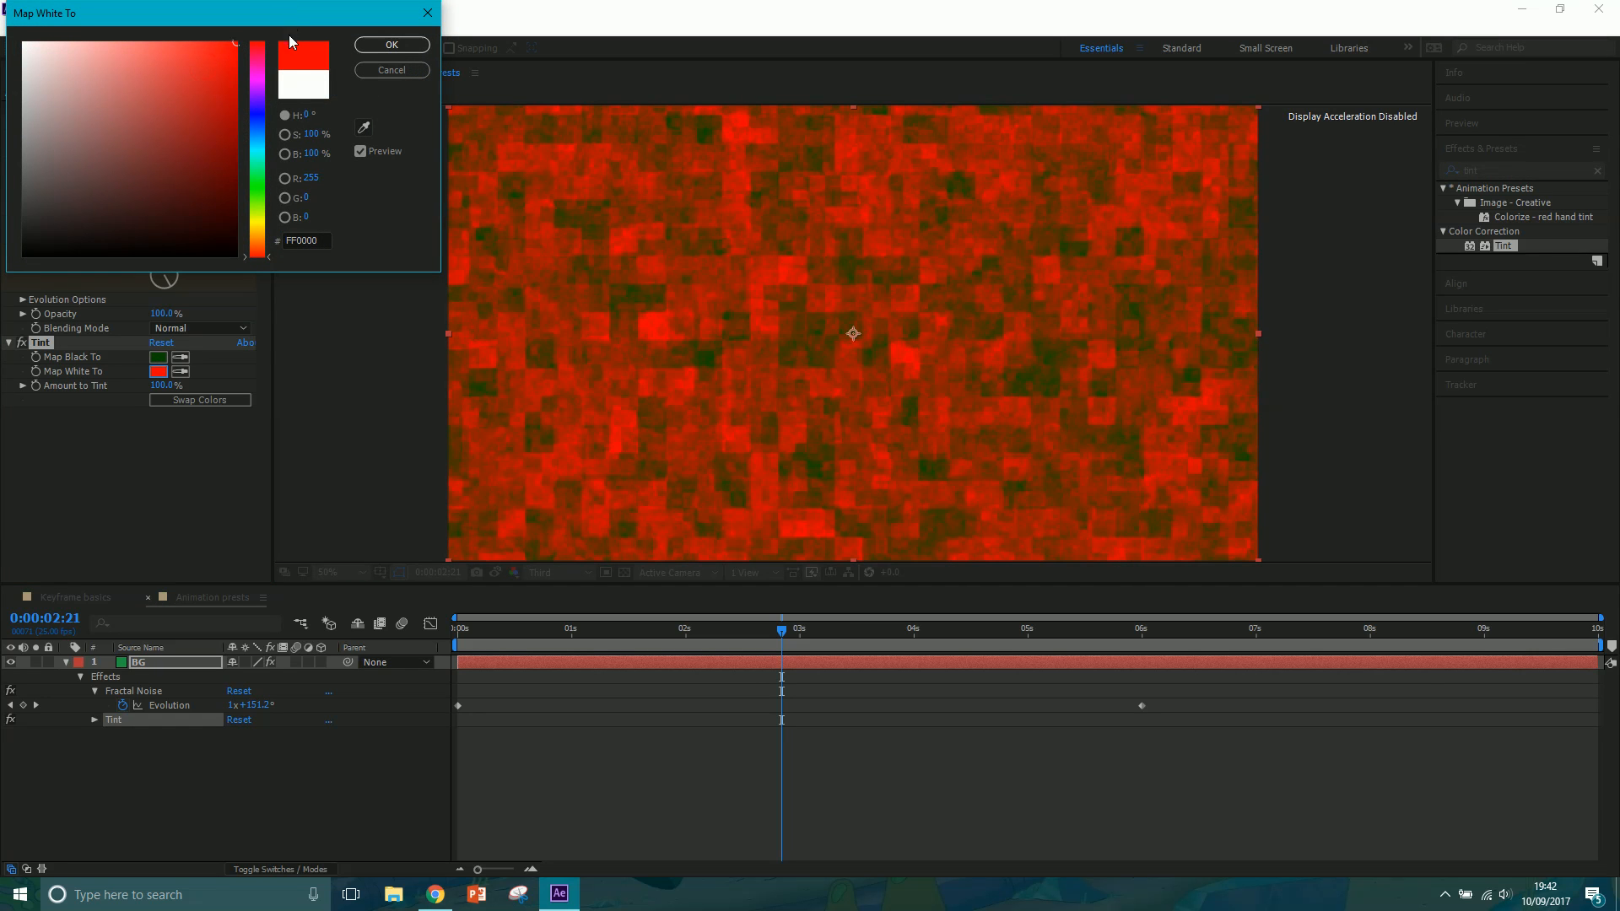
pyautogui.click(260, 182)
pyautogui.moveTo(198, 155)
pyautogui.mouseDown()
pyautogui.moveTo(91, 201)
pyautogui.moveTo(121, 118)
pyautogui.moveTo(151, 138)
pyautogui.moveTo(43, 213)
pyautogui.moveTo(4, 281)
pyautogui.mouseUp()
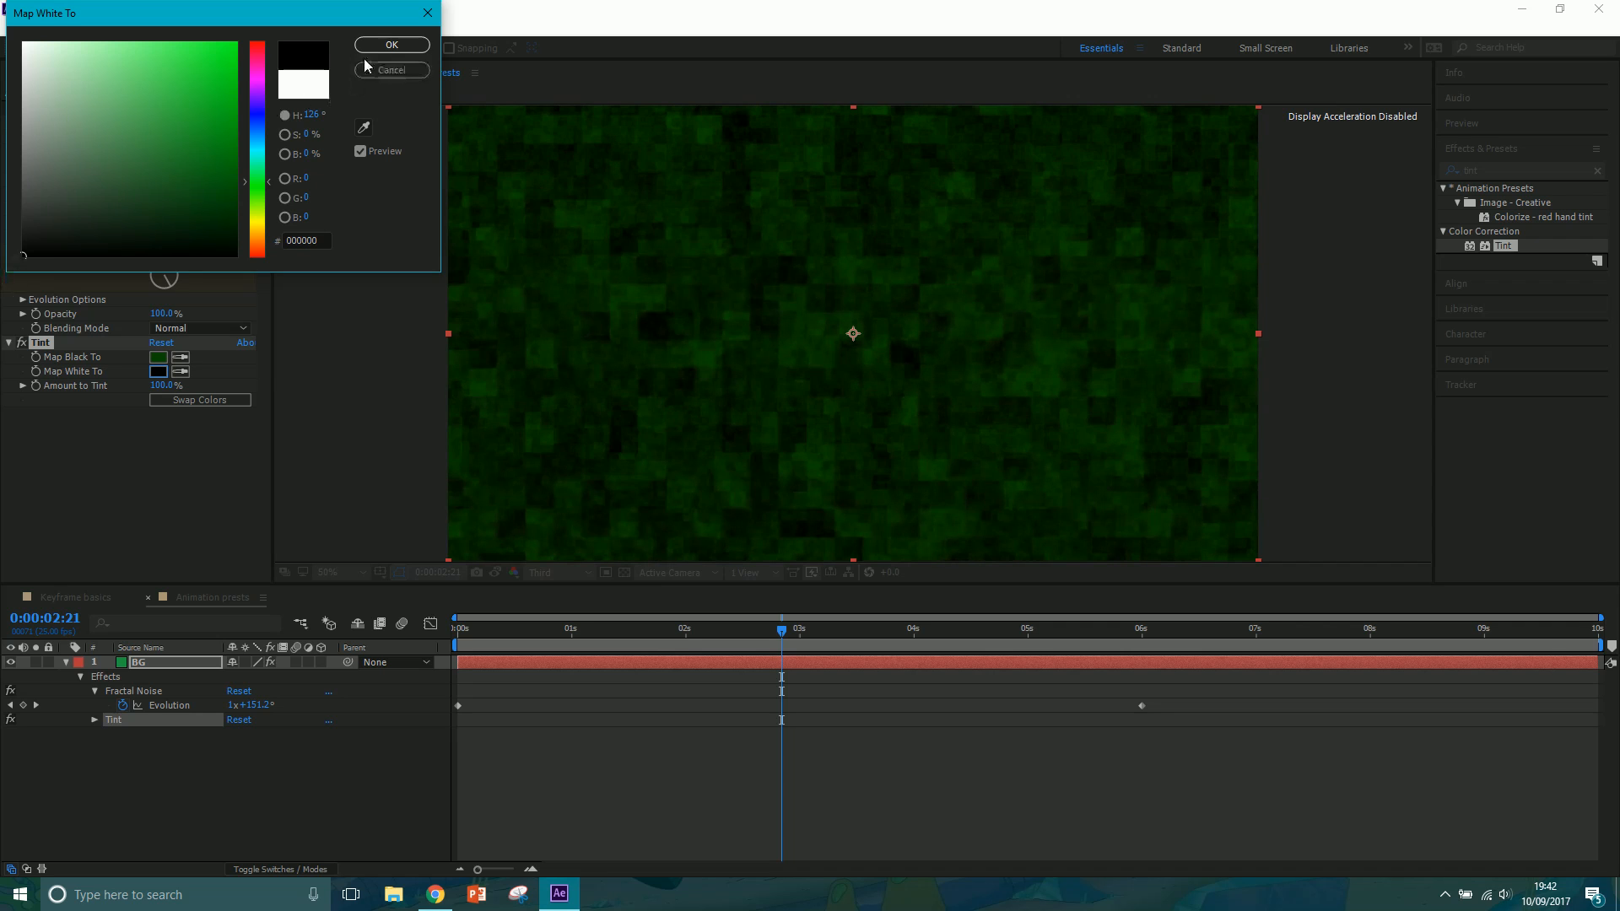
pyautogui.click(391, 44)
# - Change the Tint effect's Map Black To colour to brighter green 106003 and its Map White To colour to near-black 131313
pyautogui.click(158, 357)
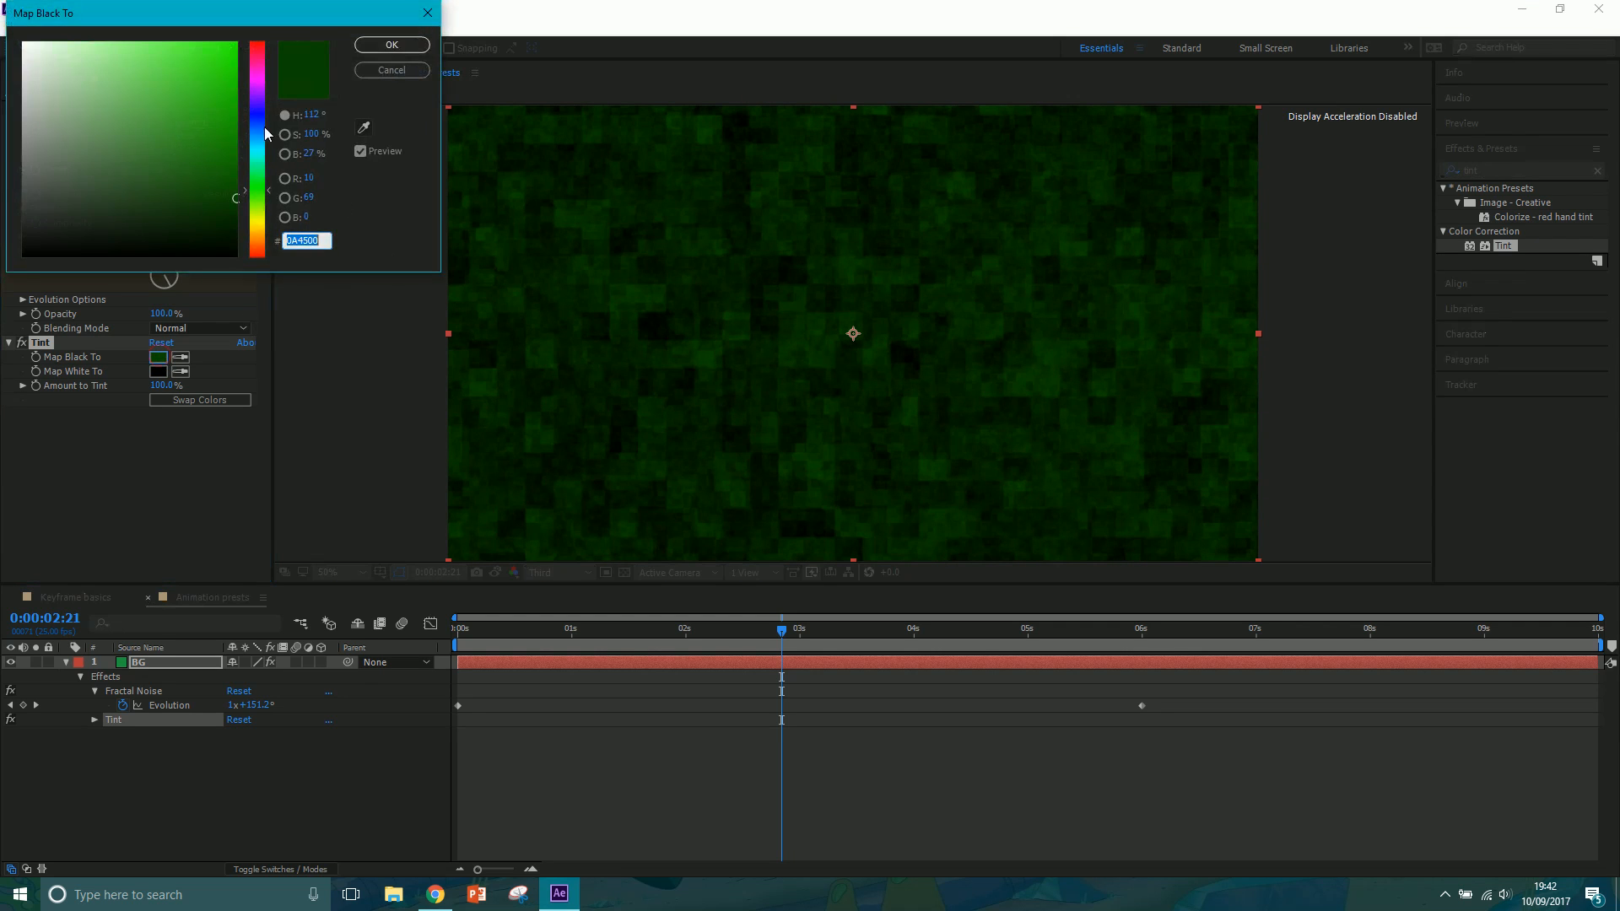
pyautogui.click(236, 170)
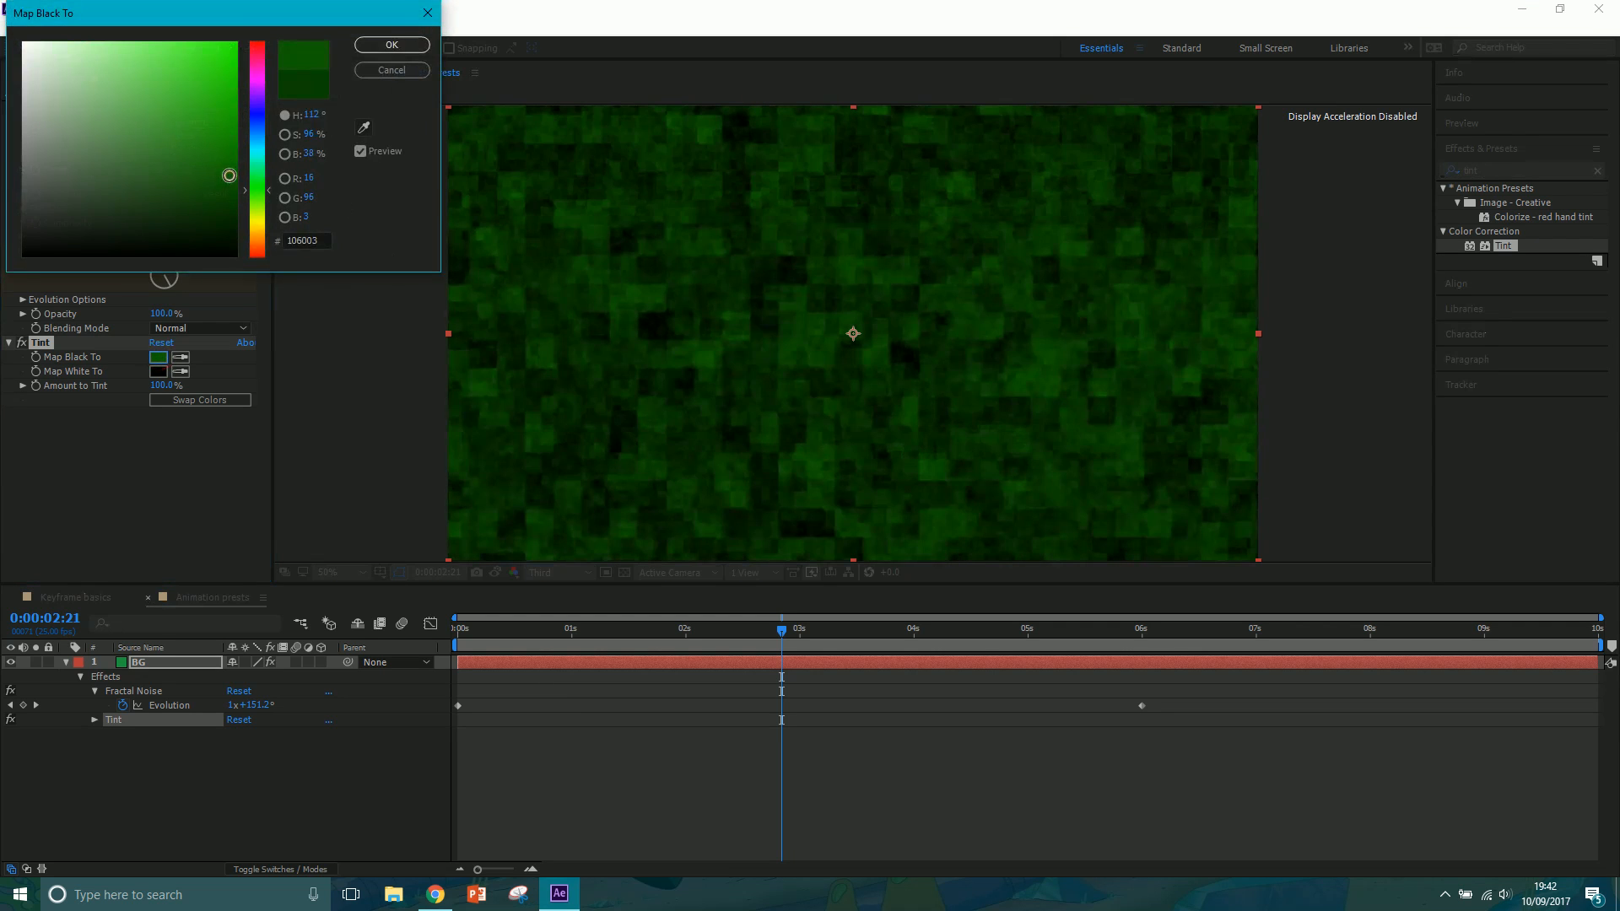
pyautogui.click(384, 46)
pyautogui.click(158, 371)
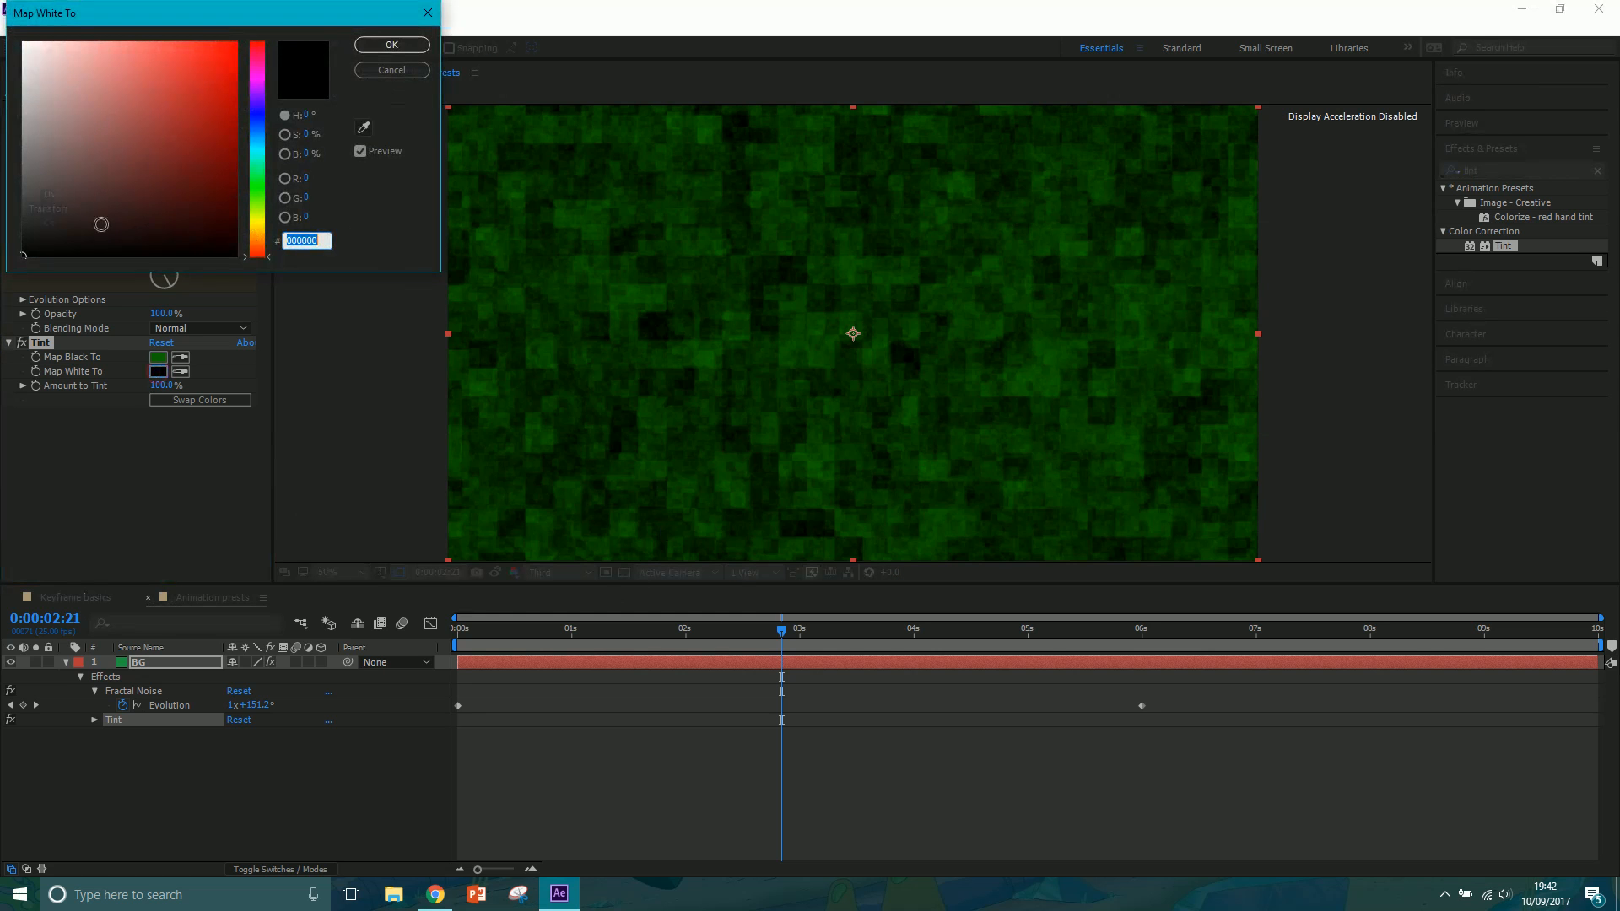
pyautogui.click(22, 241)
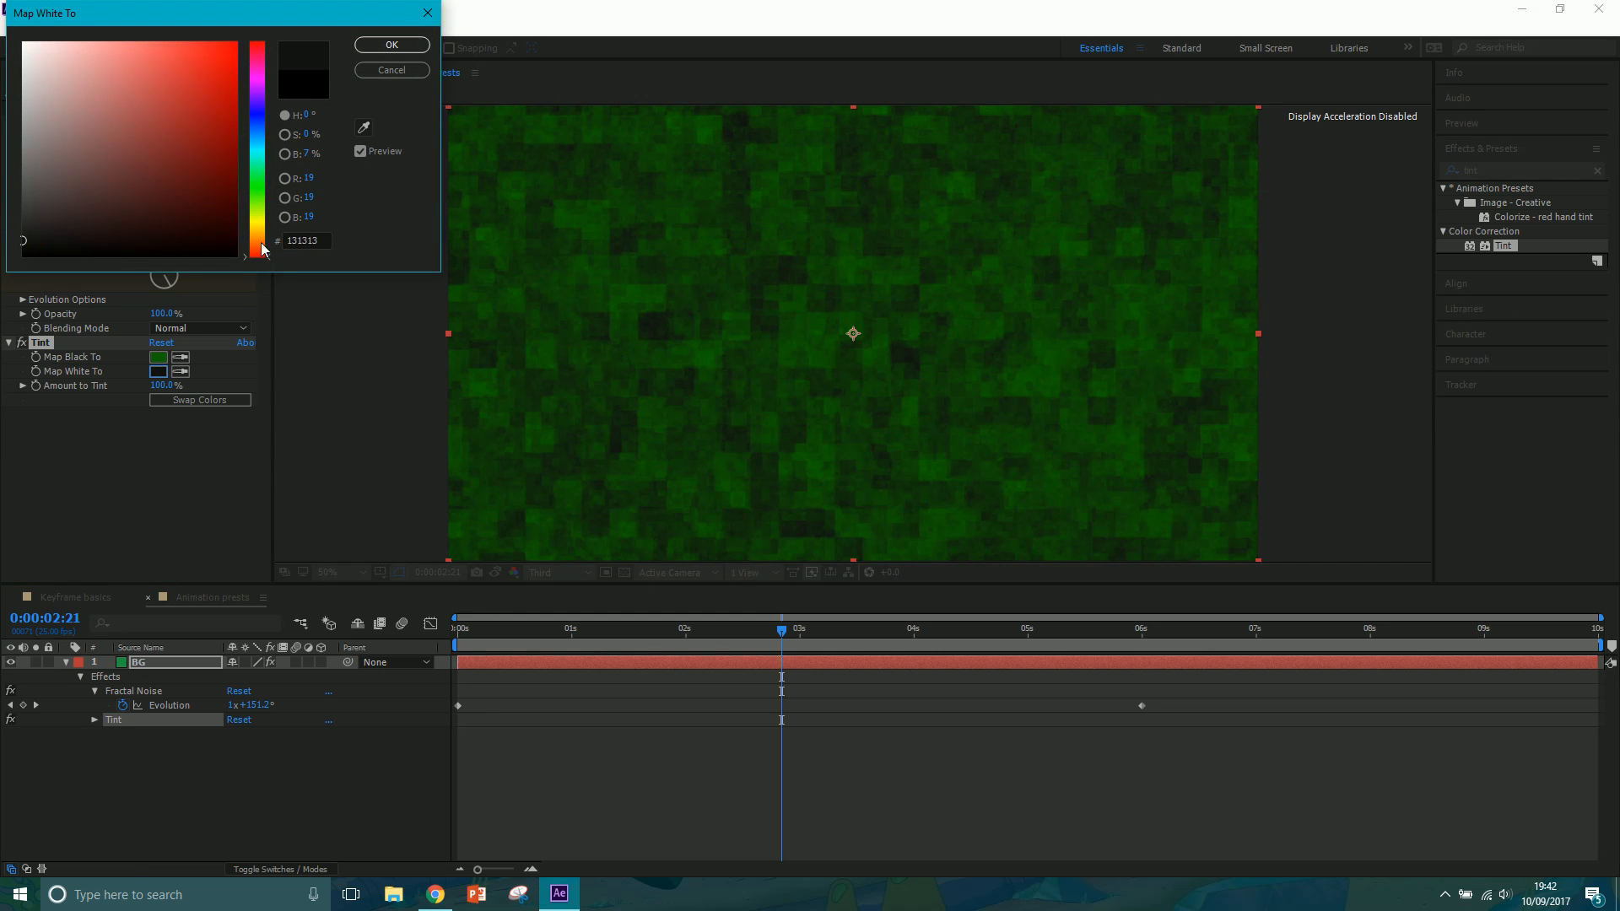
pyautogui.click(392, 45)
# - Play back the tinted noise animation from the start of the composition
pyautogui.moveTo(711, 628); pyautogui.dragTo(366, 630)
pyautogui.press('space')
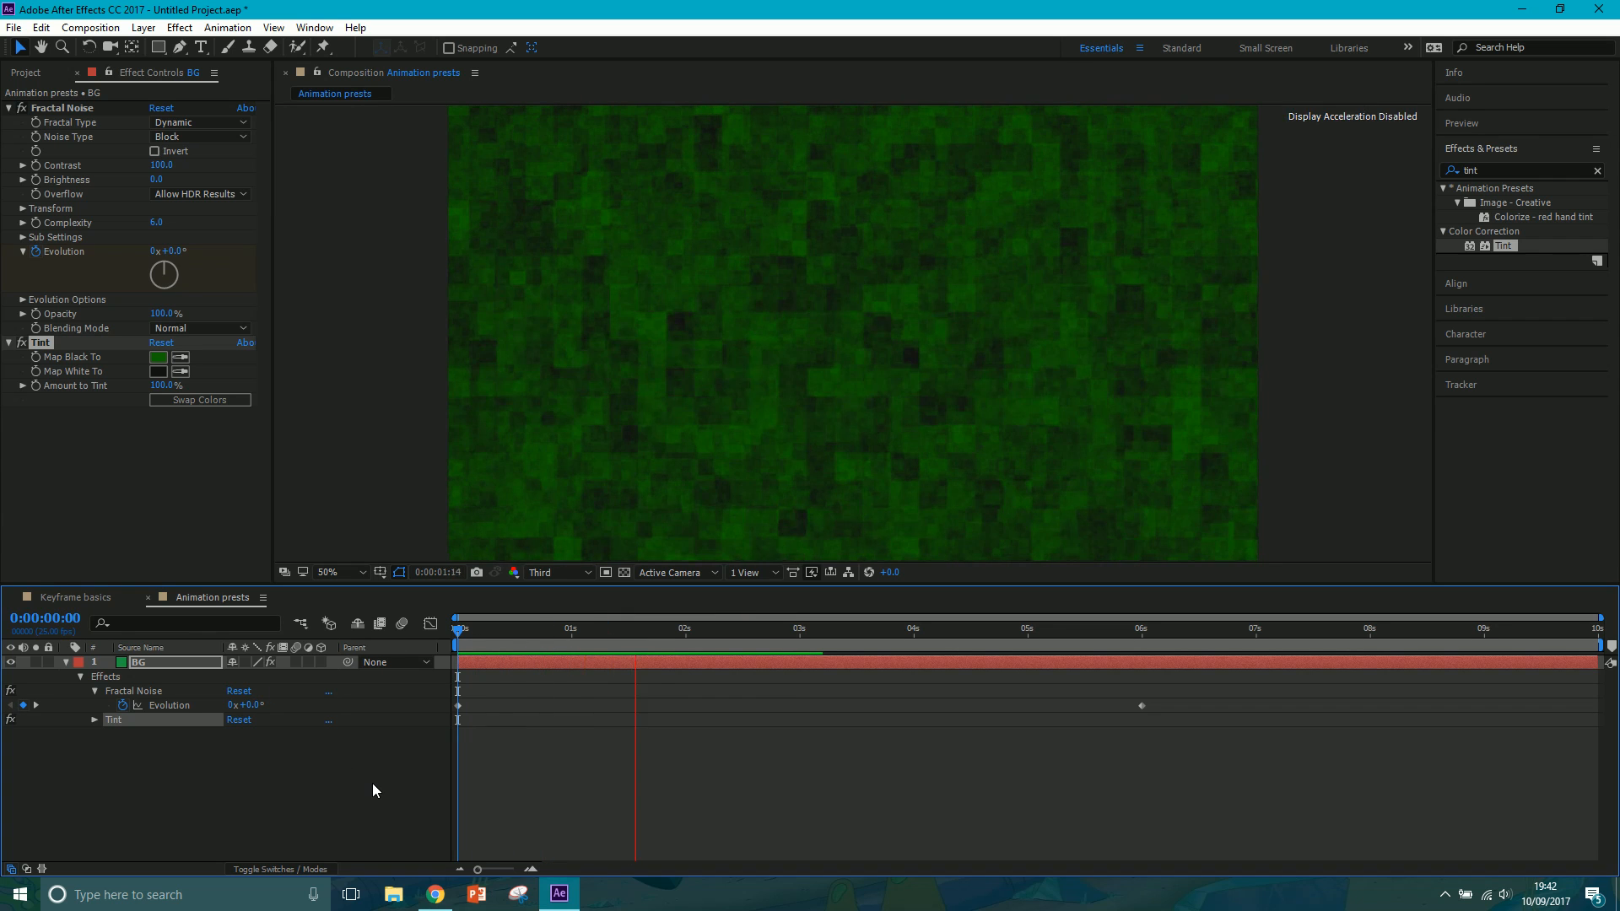
pyautogui.press('space')
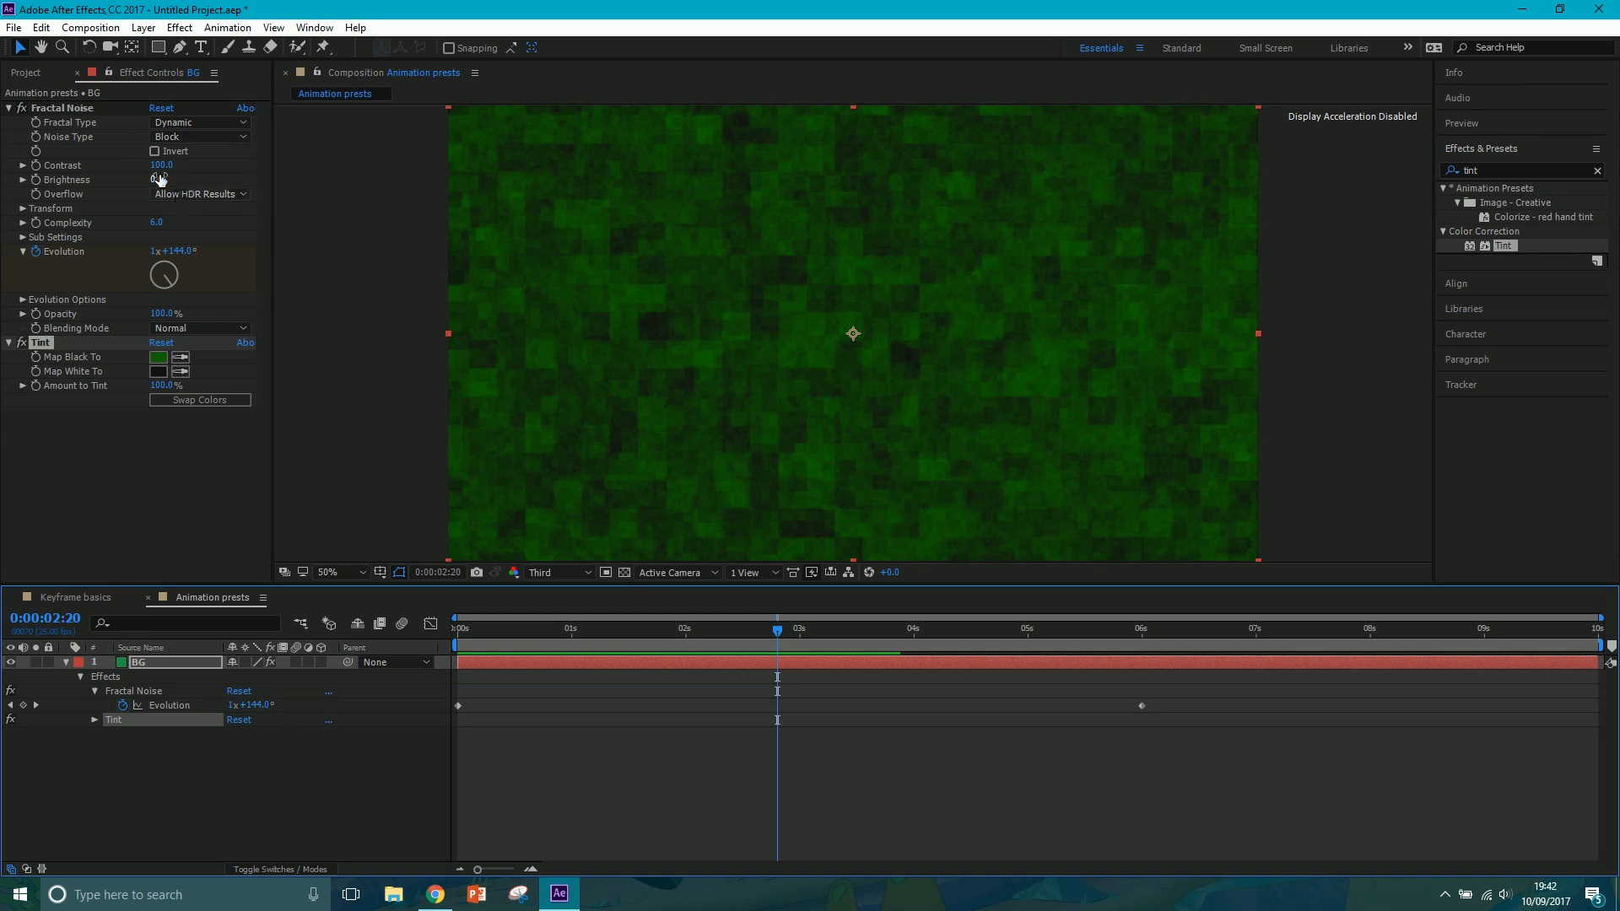
# - Set the Fractal Noise Contrast to 123.0 and Brightness to -3.0, return to the first frame and collapse the BG layer
pyautogui.moveTo(154, 180); pyautogui.dragTo(177, 171)
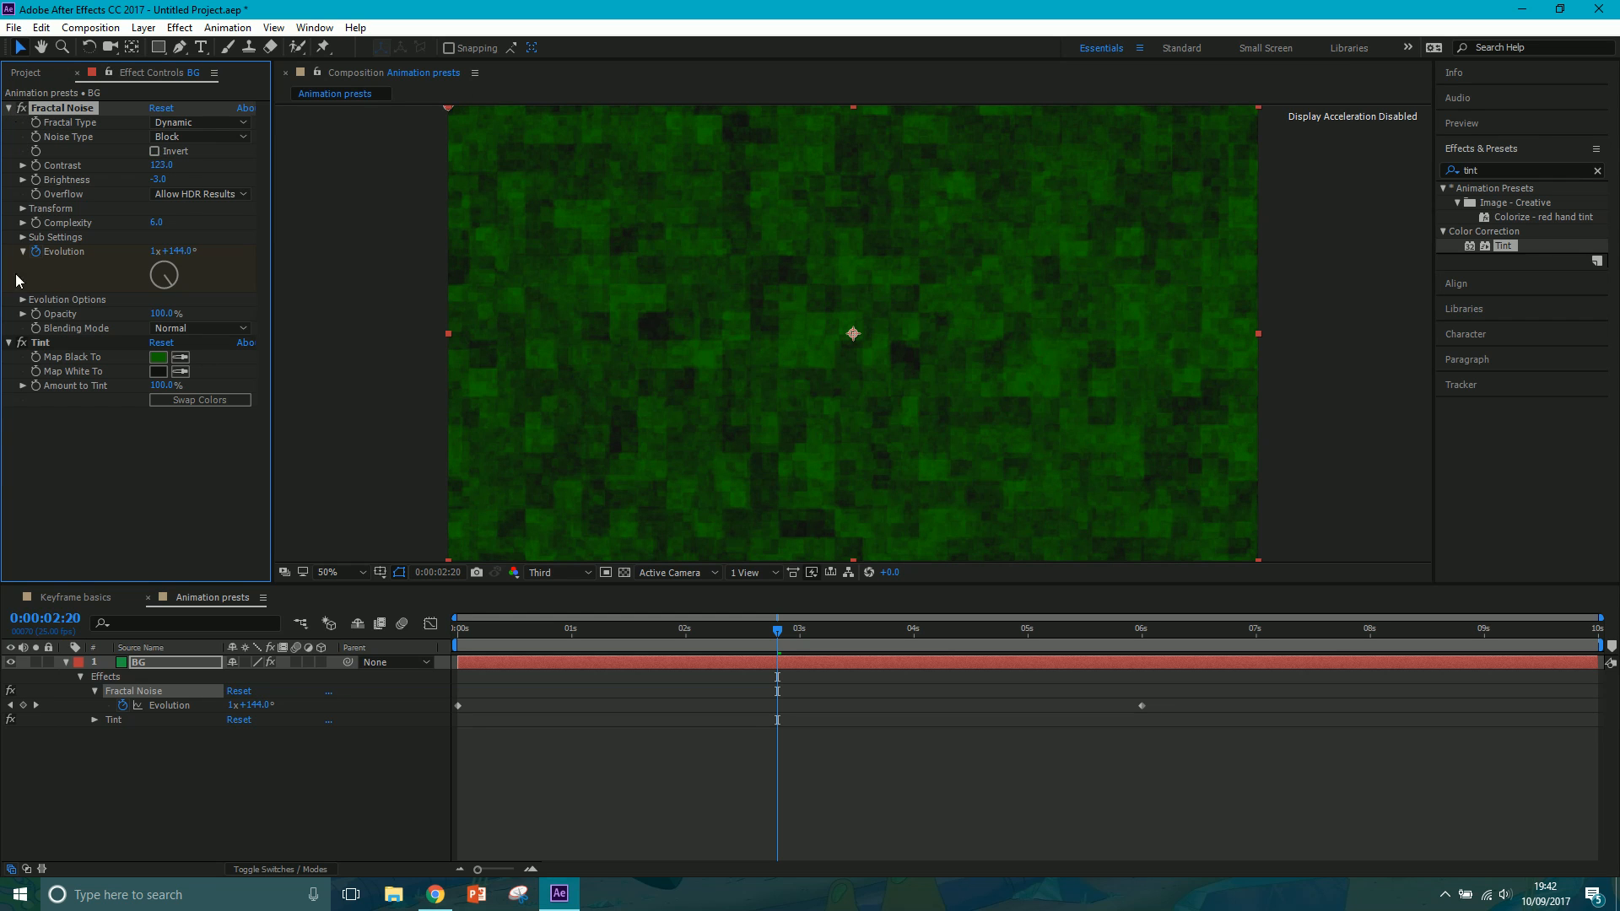
pyautogui.moveTo(763, 639); pyautogui.dragTo(391, 651)
pyautogui.click(66, 662)
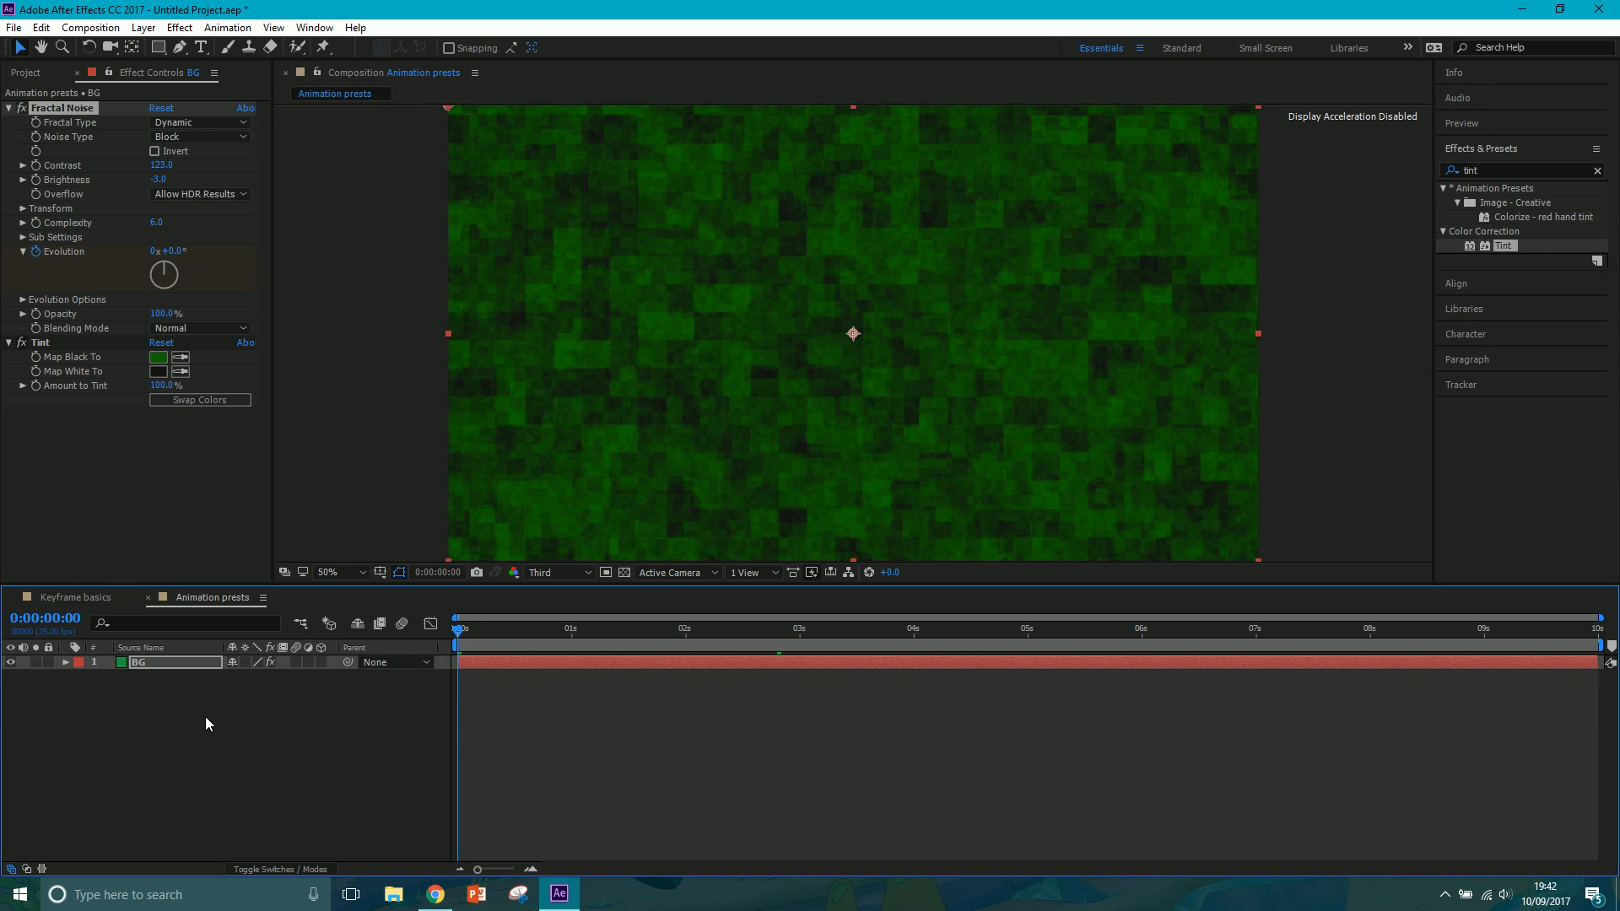
# - Add a two-line text layer reading "Animation Presets" over the green noise background
pyautogui.click(202, 49)
pyautogui.click(727, 296)
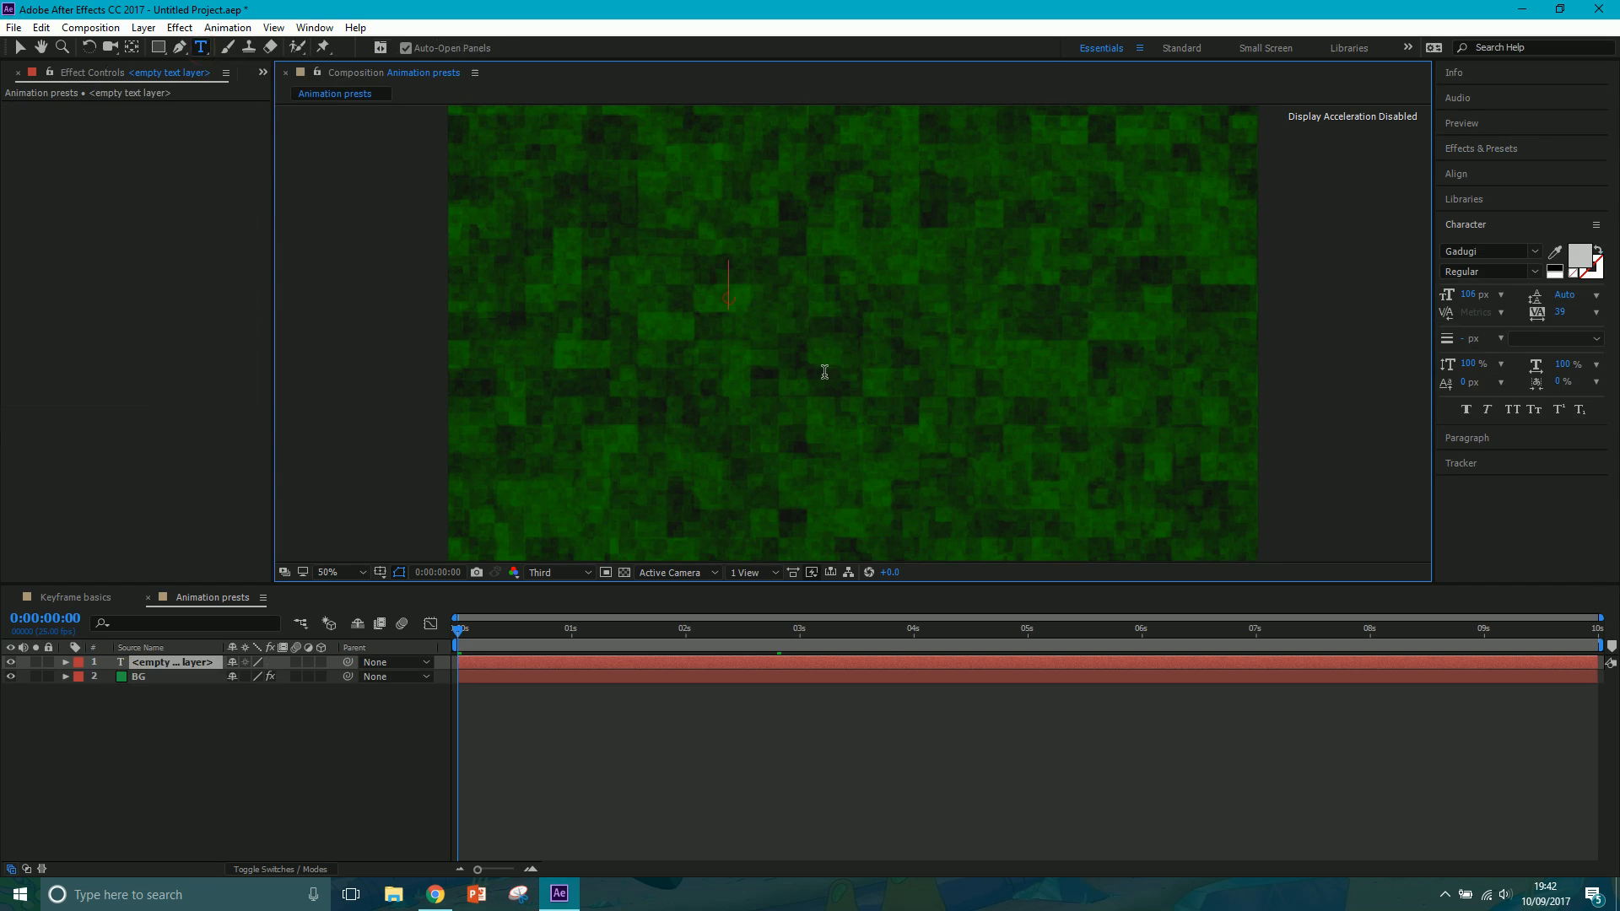
pyautogui.write('Aniamtion')
pyautogui.press('Return')
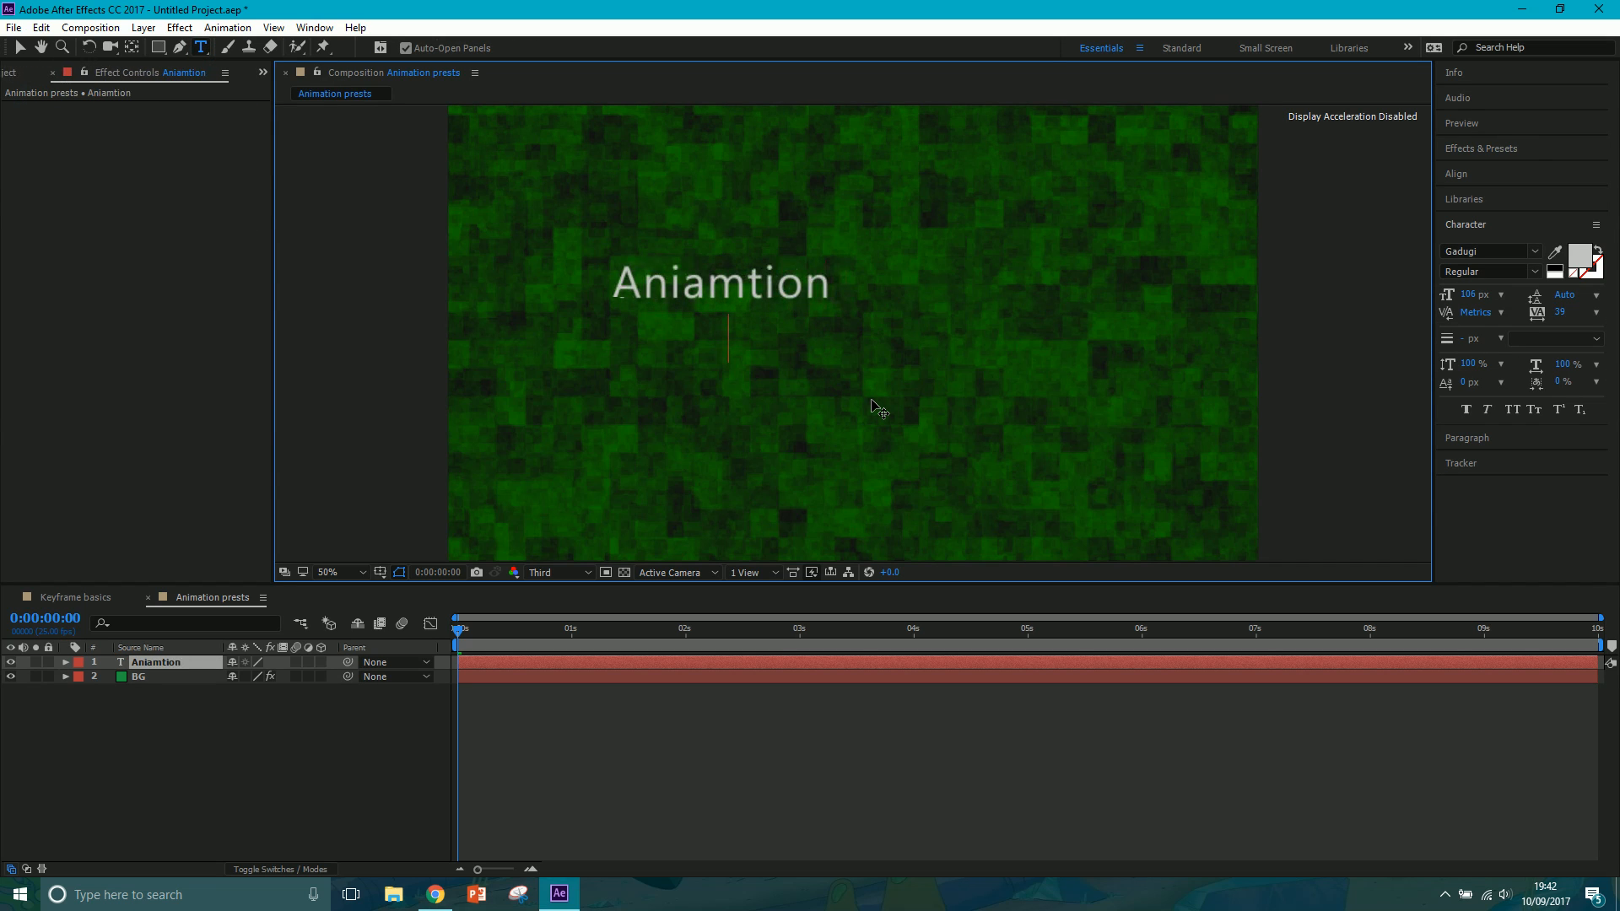
pyautogui.write('Prese')
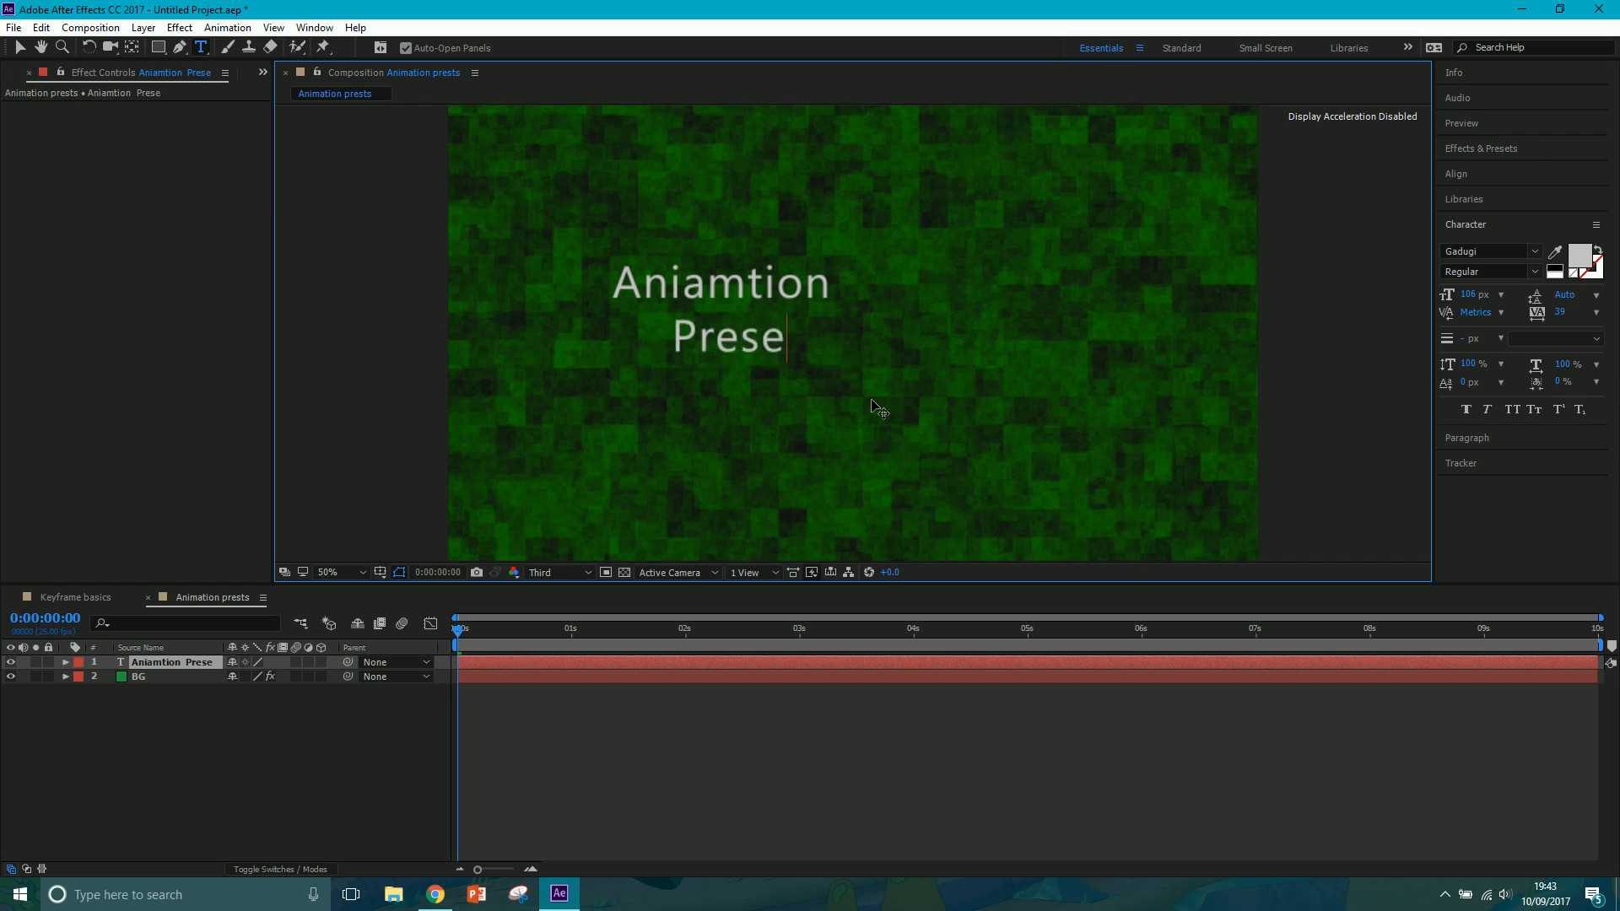
pyautogui.write('ts')
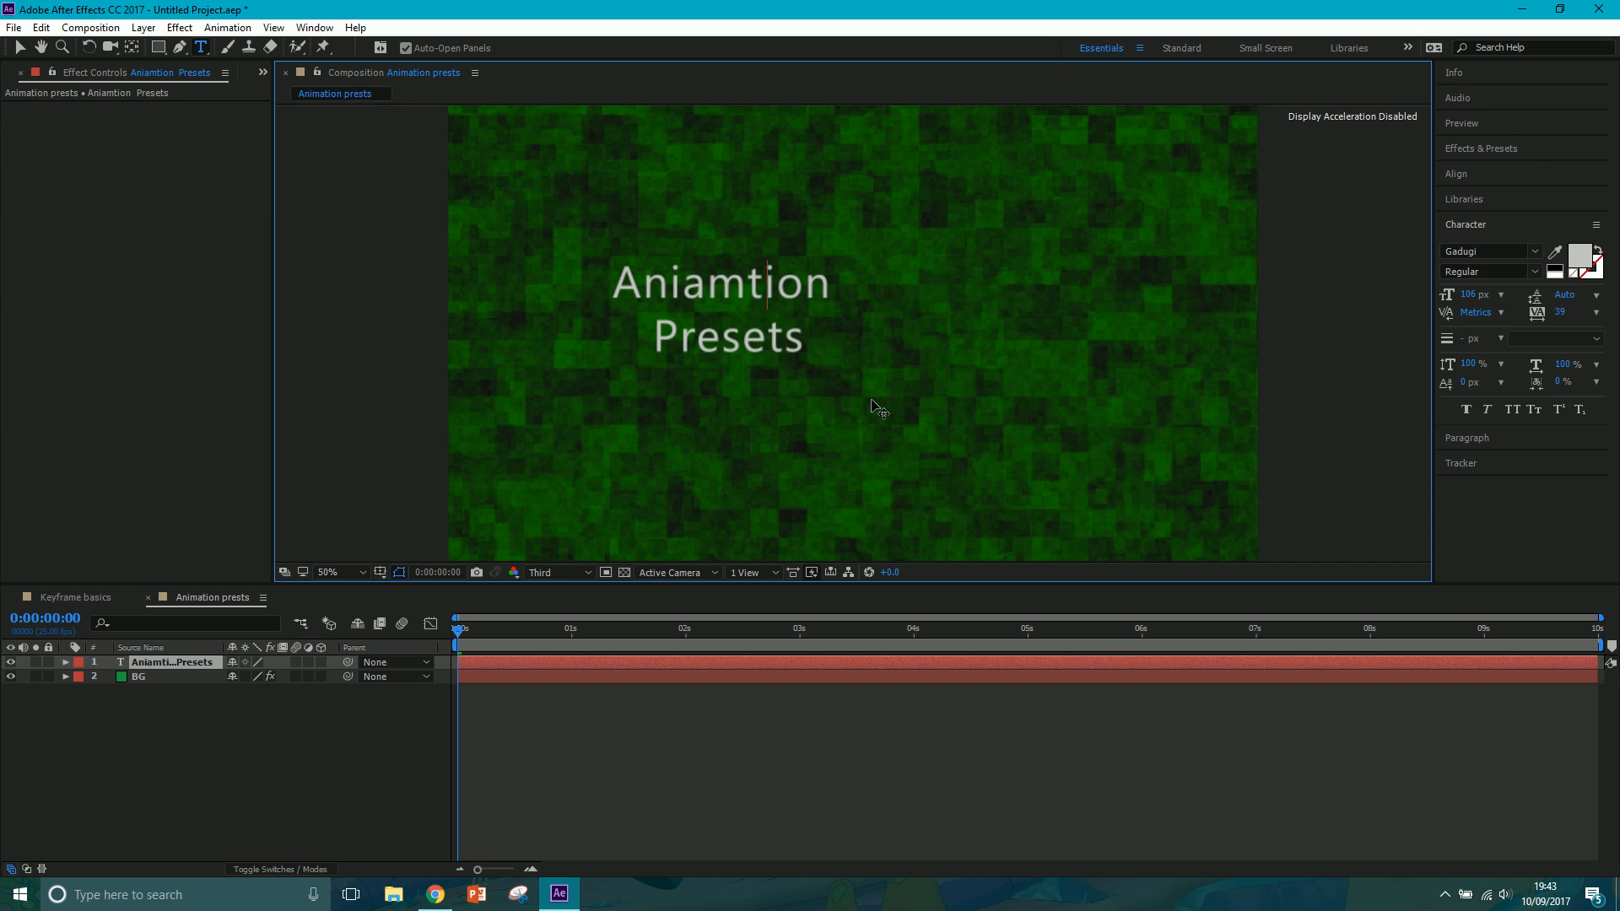
pyautogui.press('BackSpace')
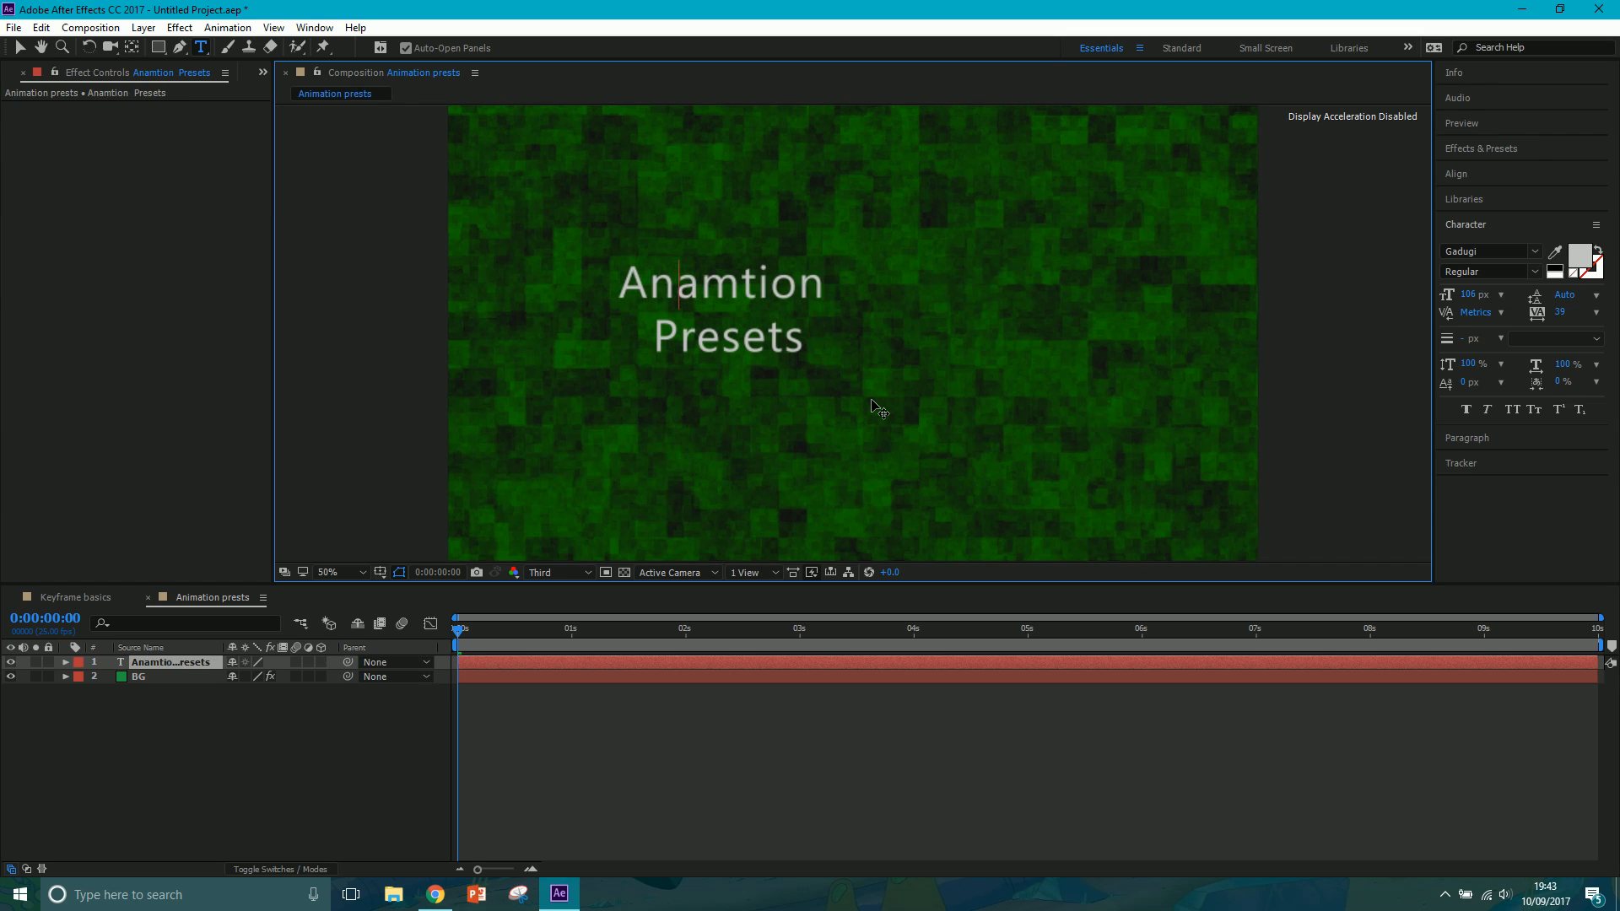
pyautogui.write('i')
pyautogui.press('Delete')
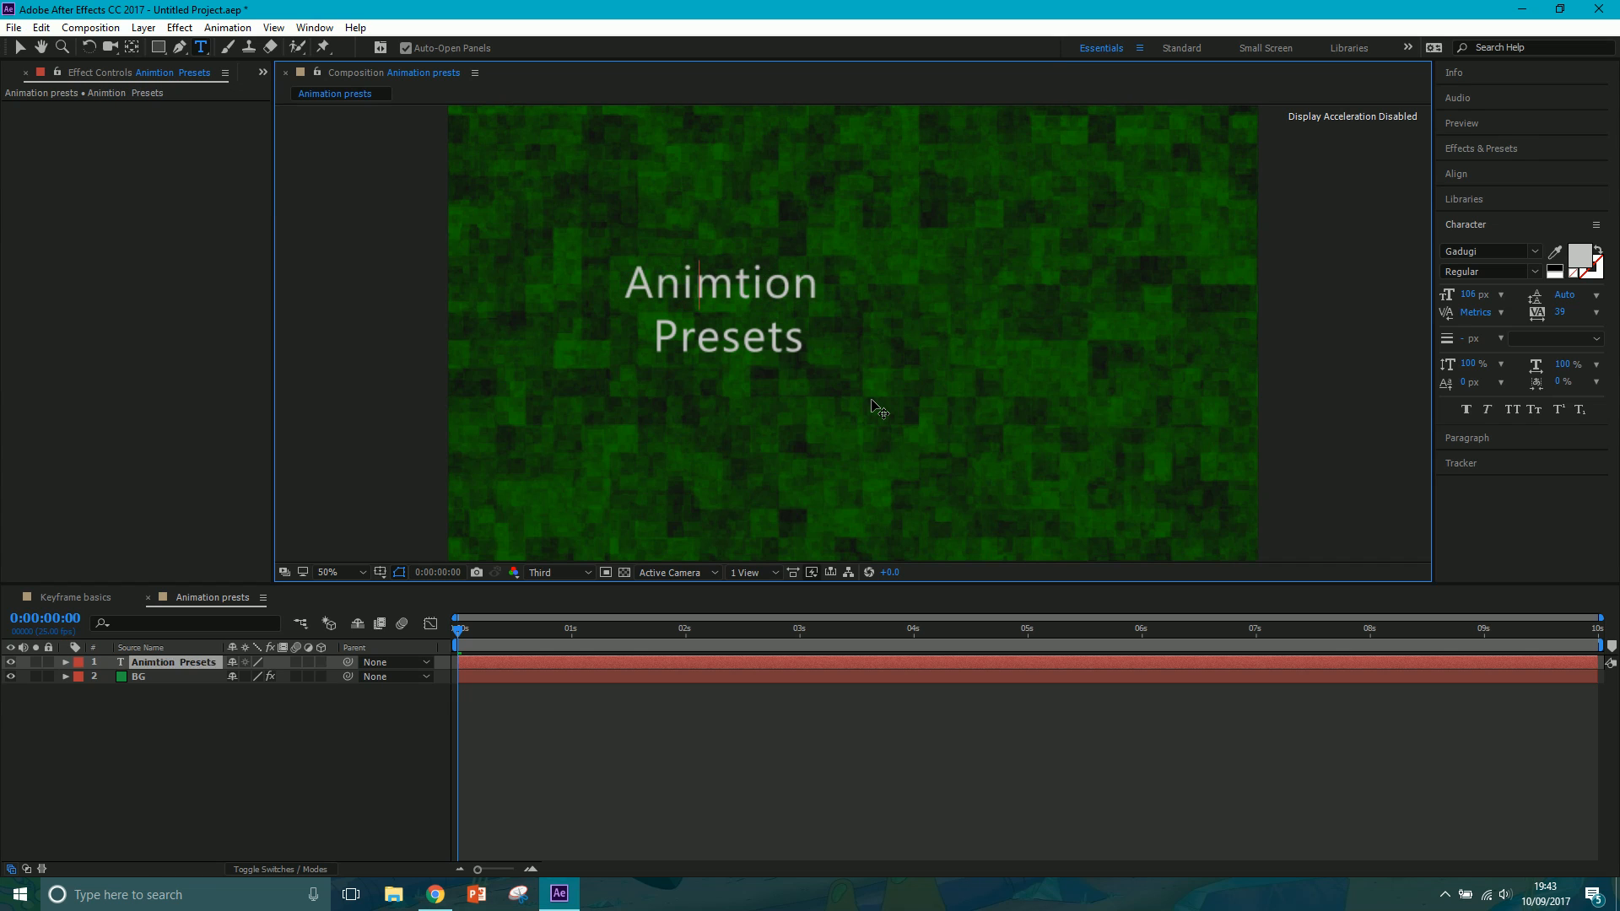
pyautogui.write('a')
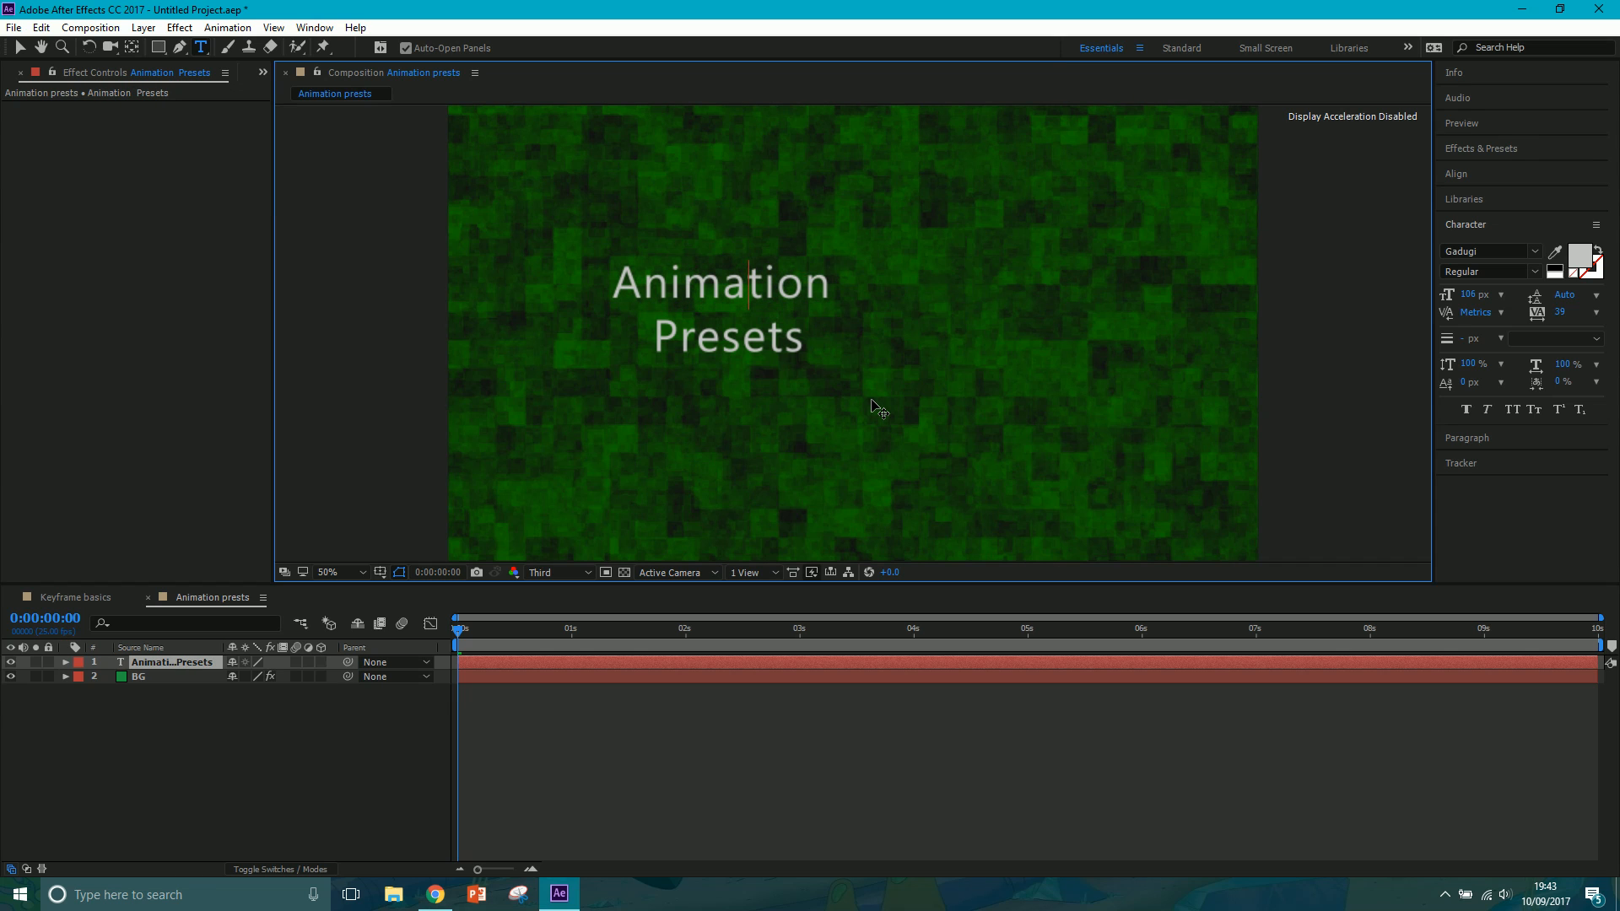
# - Move the title to the horizontal centre of the frame and set its font size to 162 px
pyautogui.click(21, 47)
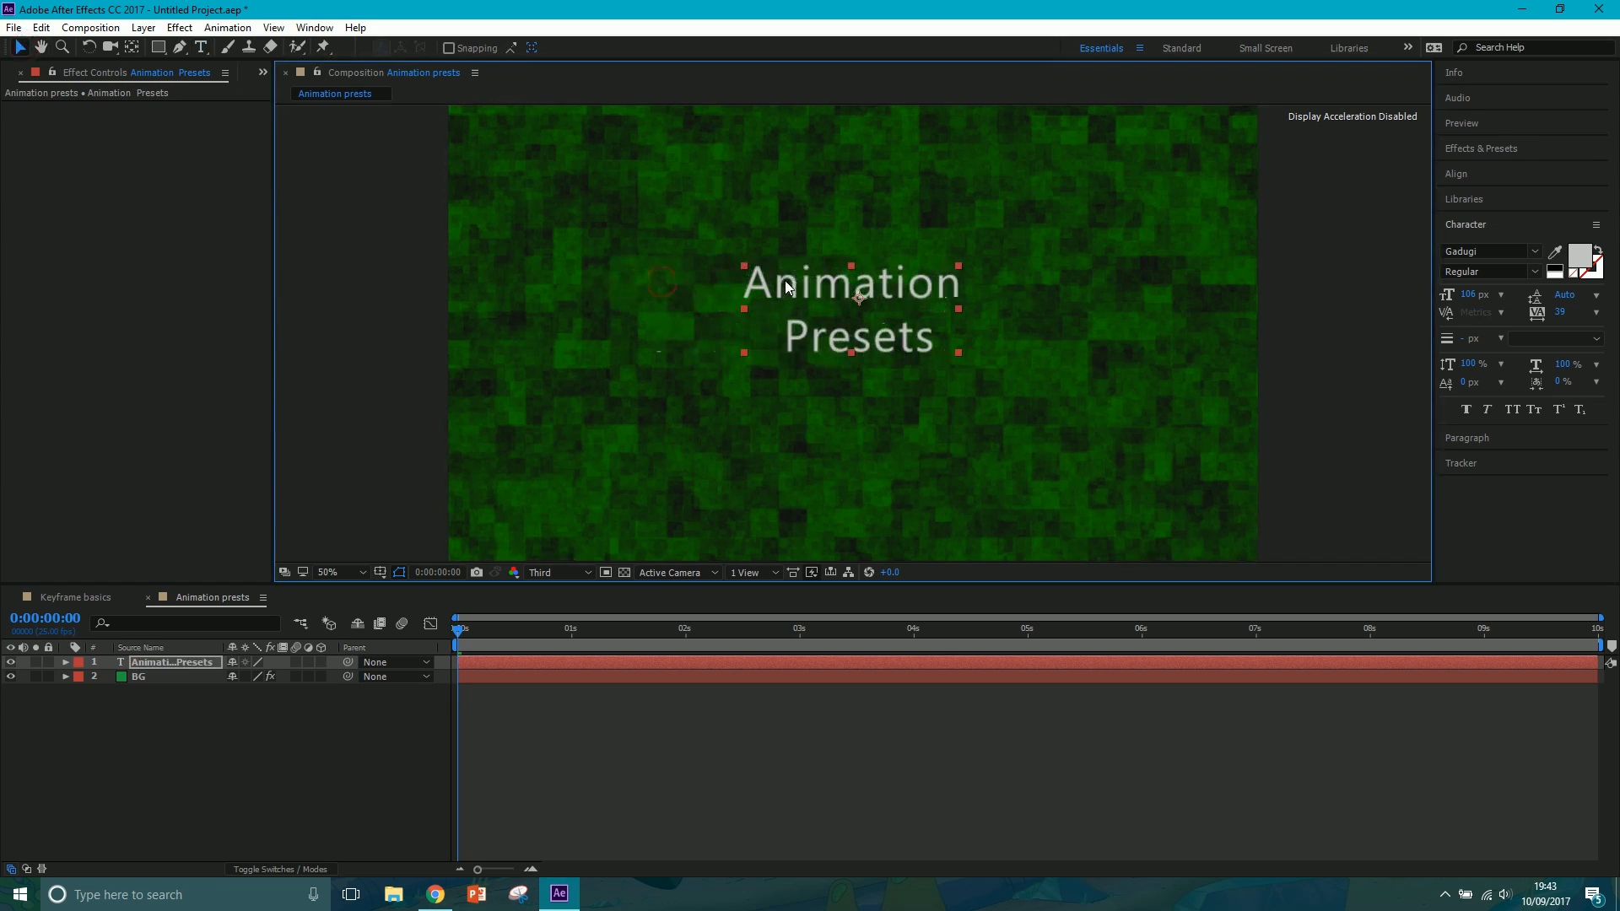
pyautogui.click(201, 48)
pyautogui.moveTo(935, 337); pyautogui.dragTo(729, 275)
pyautogui.moveTo(1469, 294); pyautogui.dragTo(1522, 295)
pyautogui.click(20, 47)
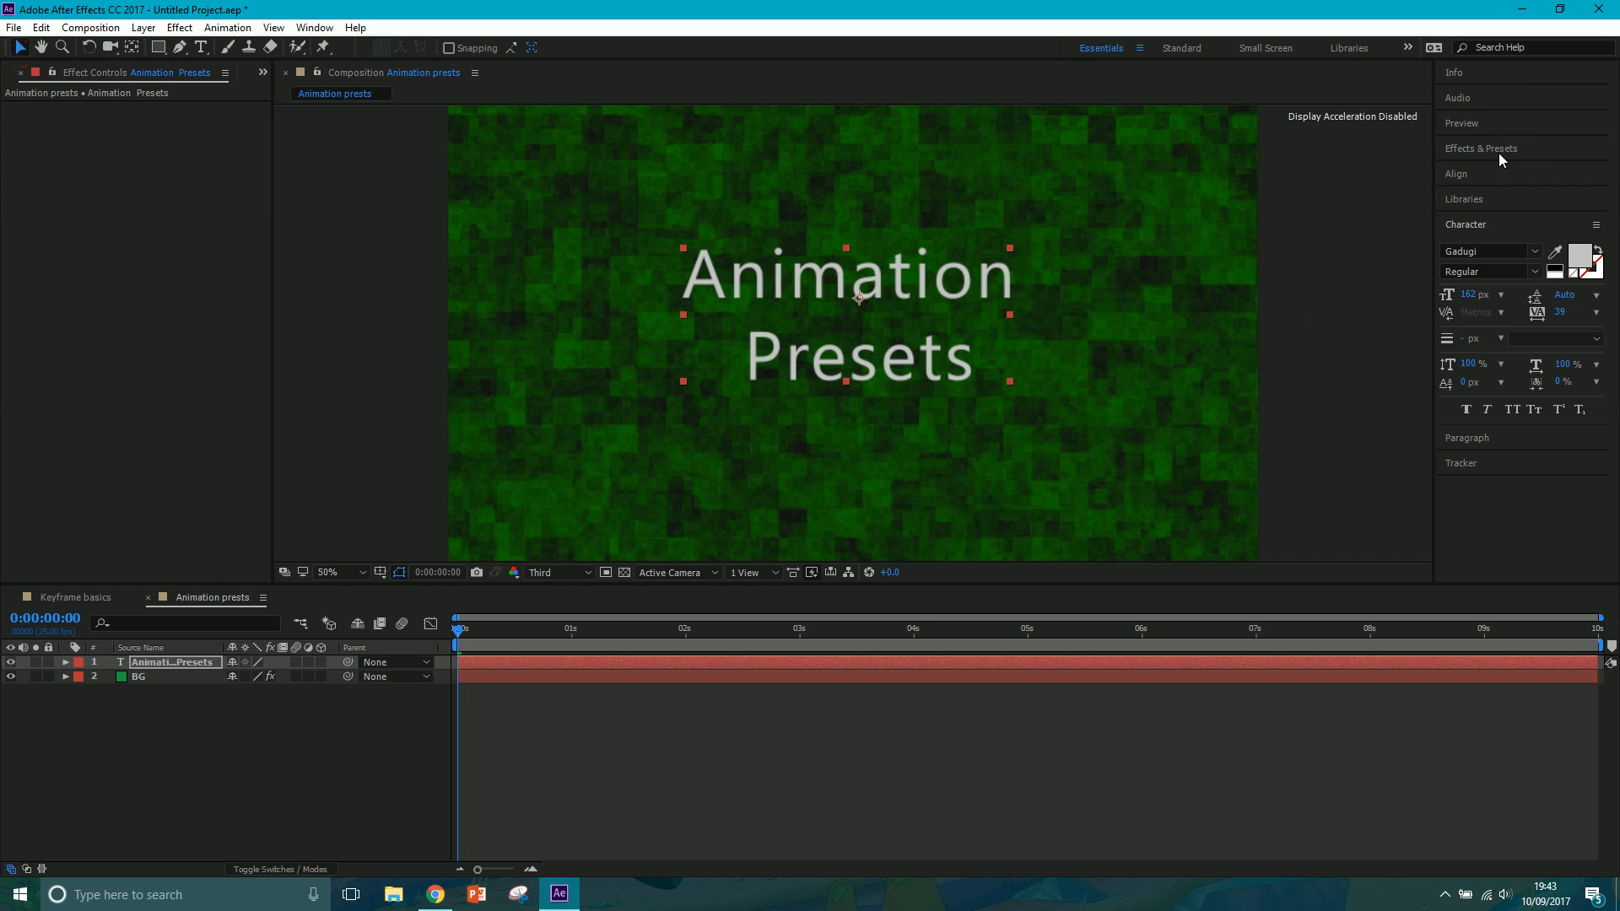
# - Clear the "tint" search from the Effects & Presets list
pyautogui.click(1520, 148)
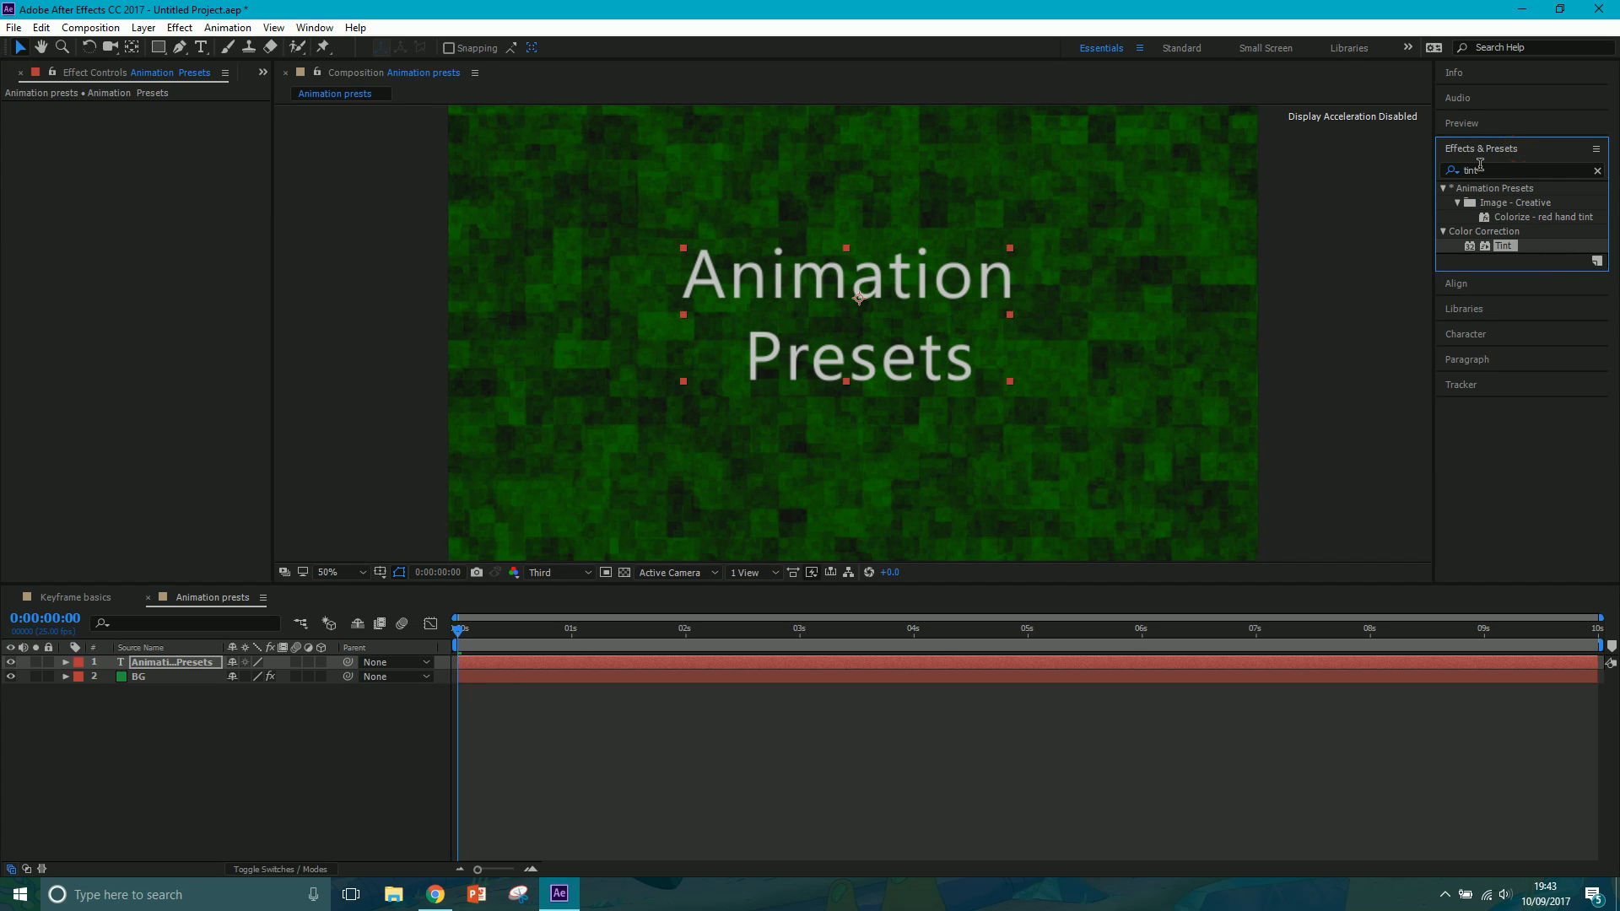
pyautogui.doubleClick(1489, 168)
pyautogui.click(227, 28)
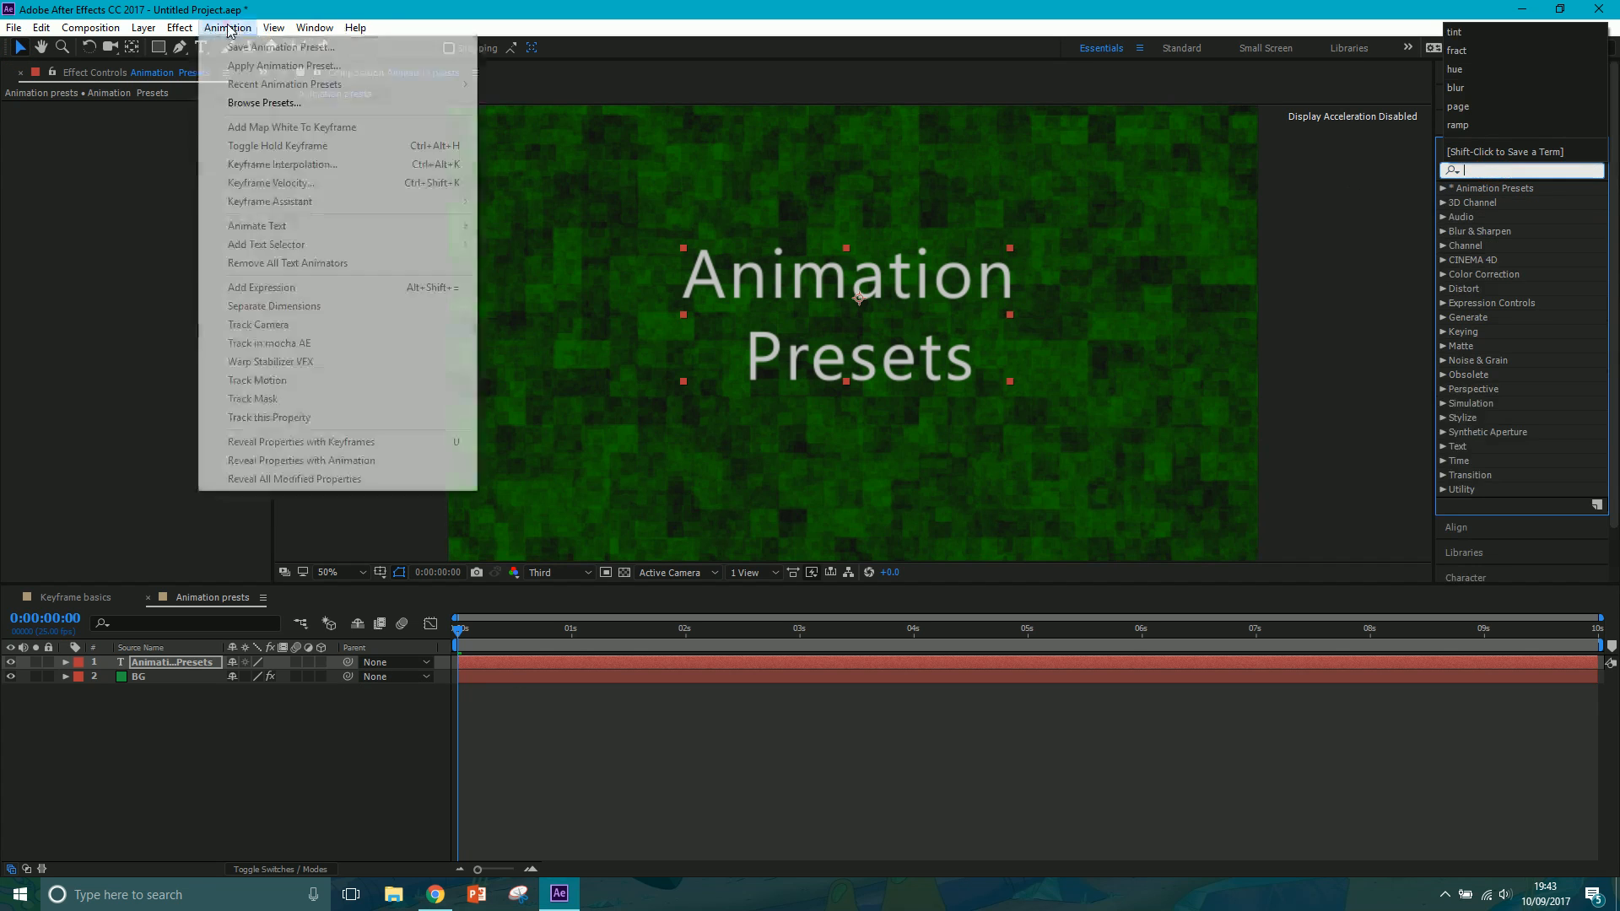
pyautogui.moveTo(171, 30)
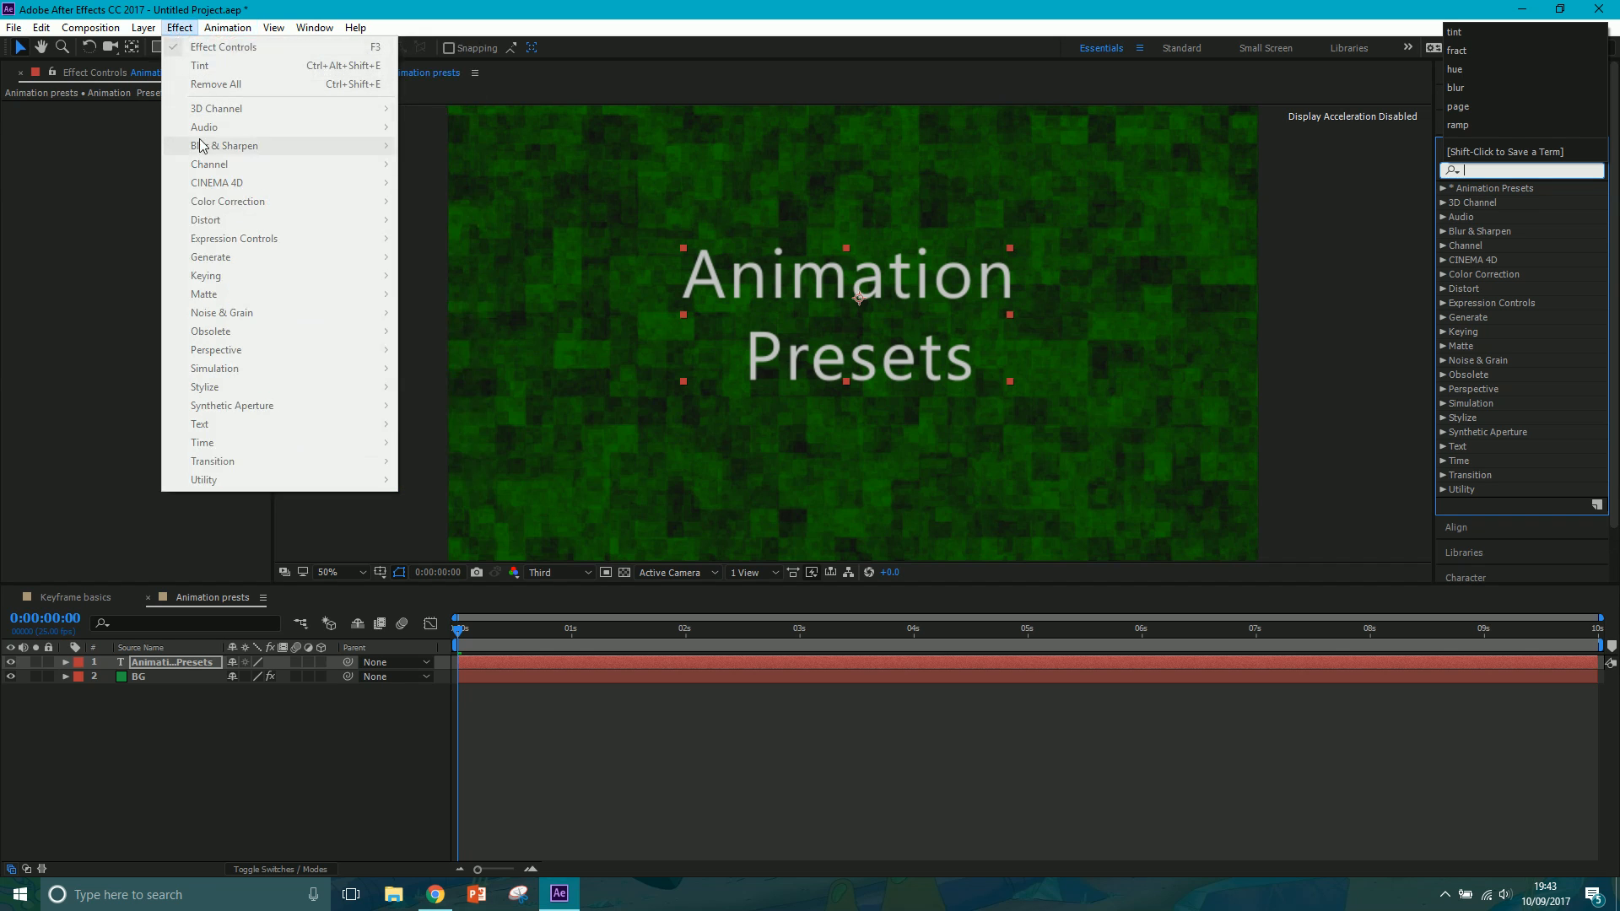
pyautogui.click(232, 720)
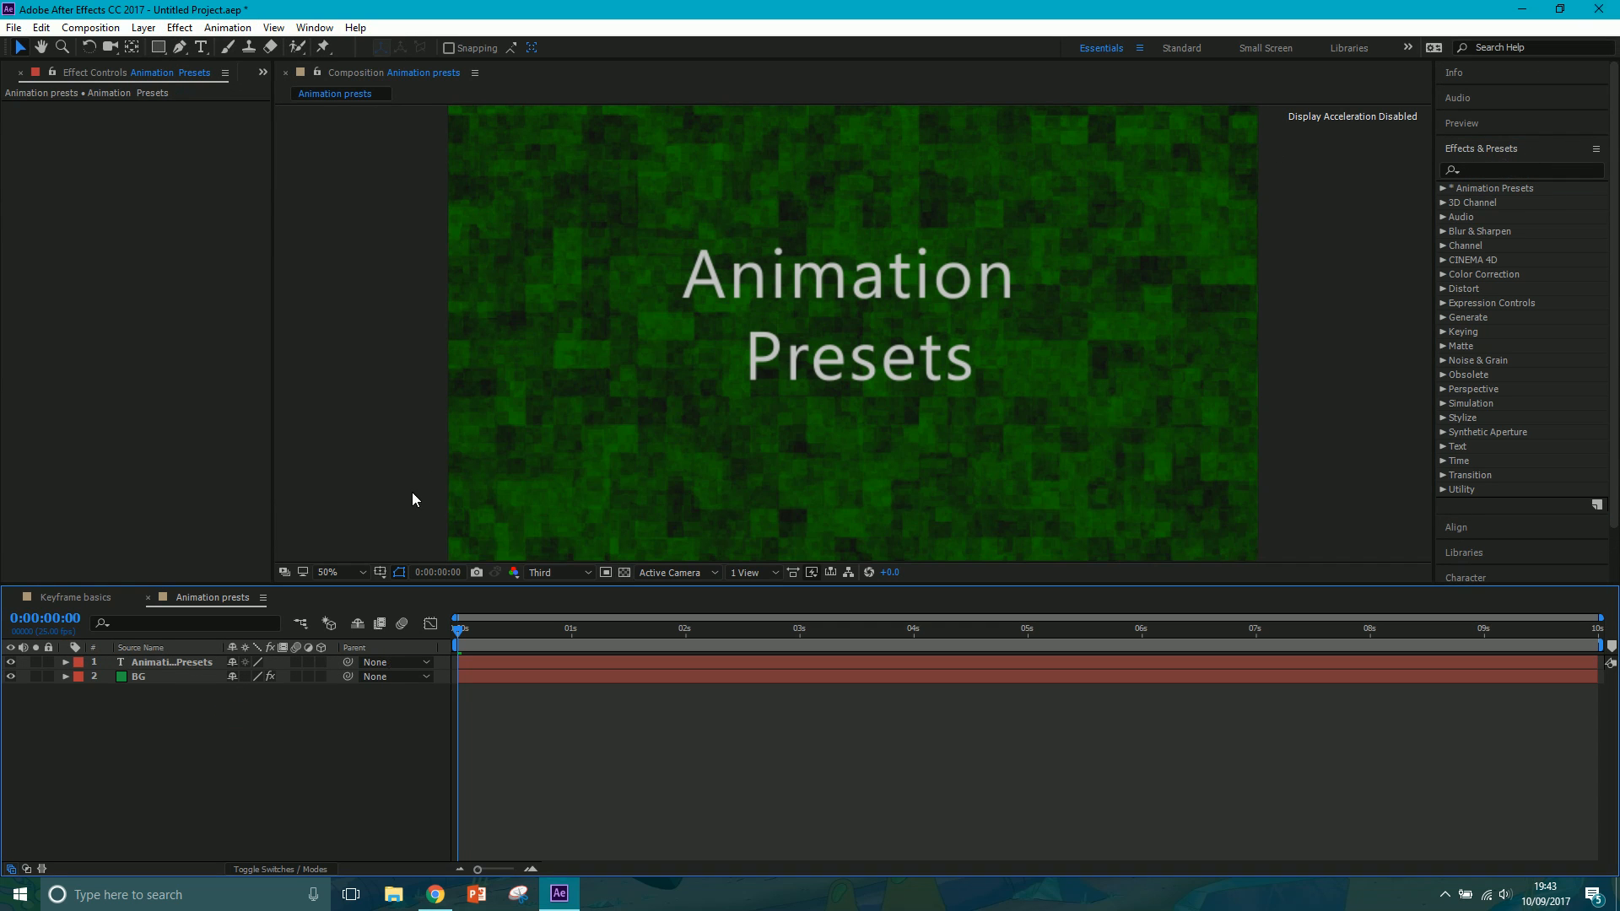
pyautogui.click(191, 662)
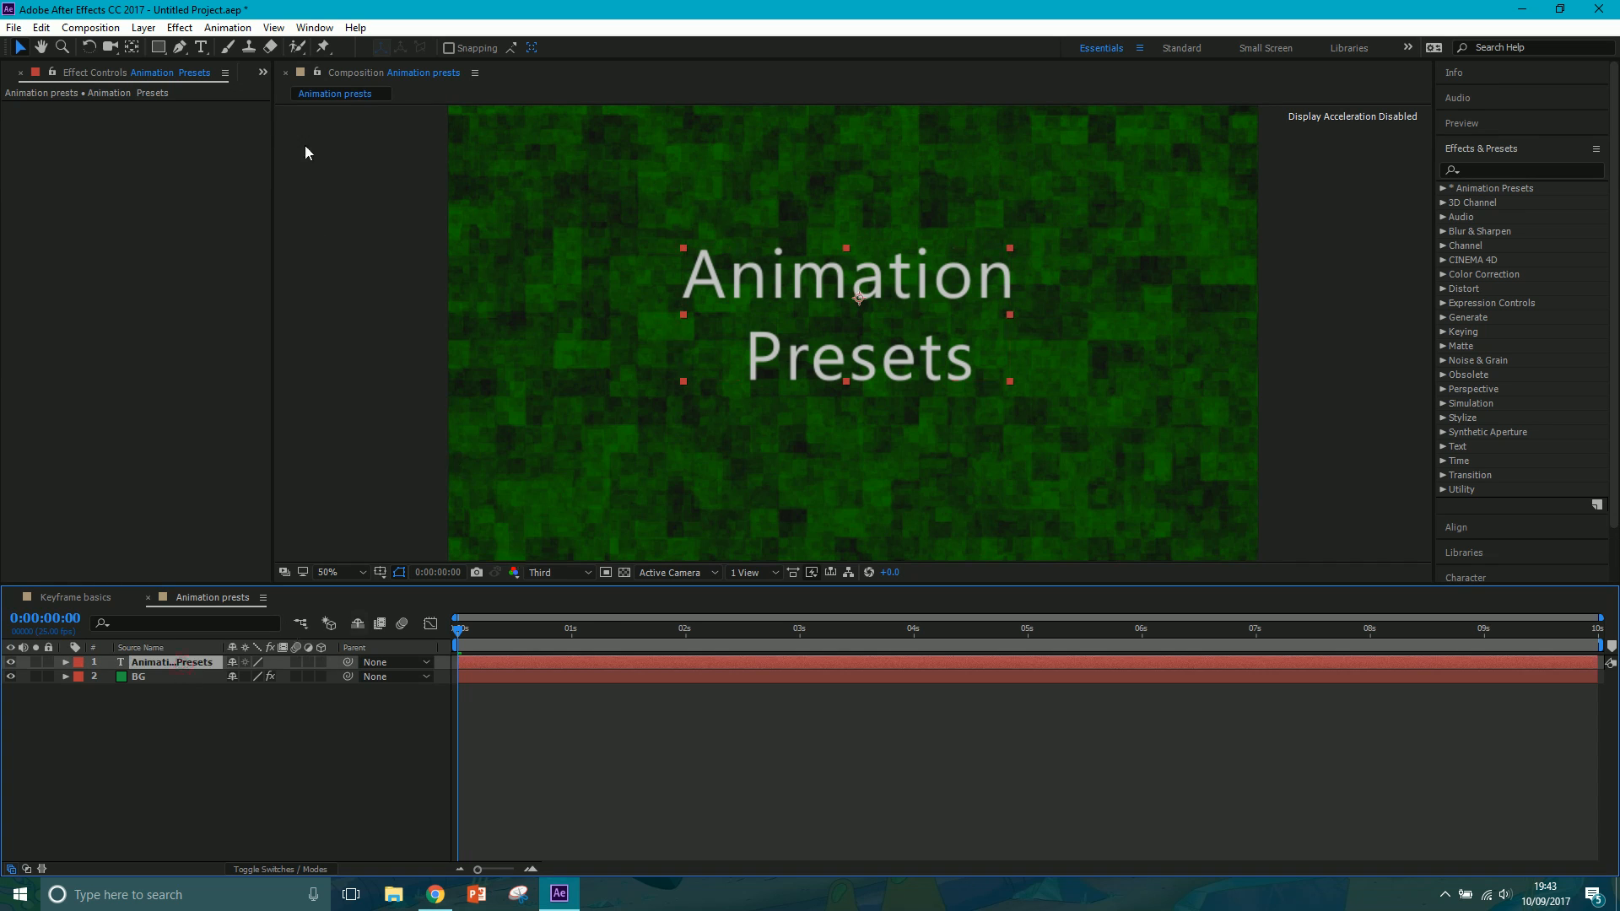
pyautogui.click(314, 28)
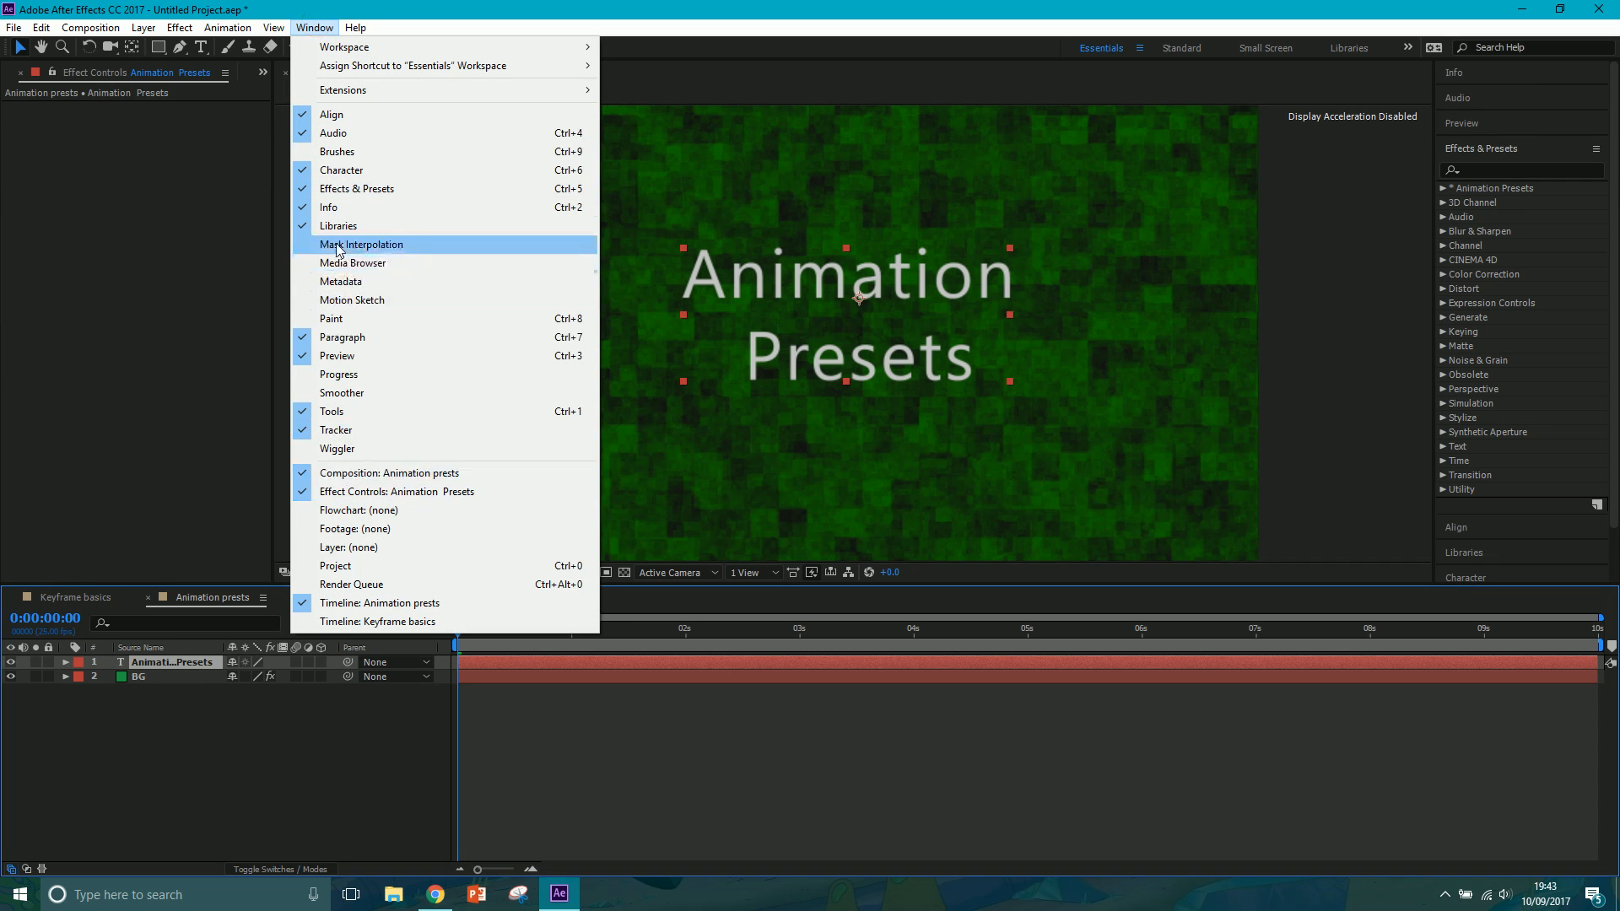
pyautogui.click(697, 15)
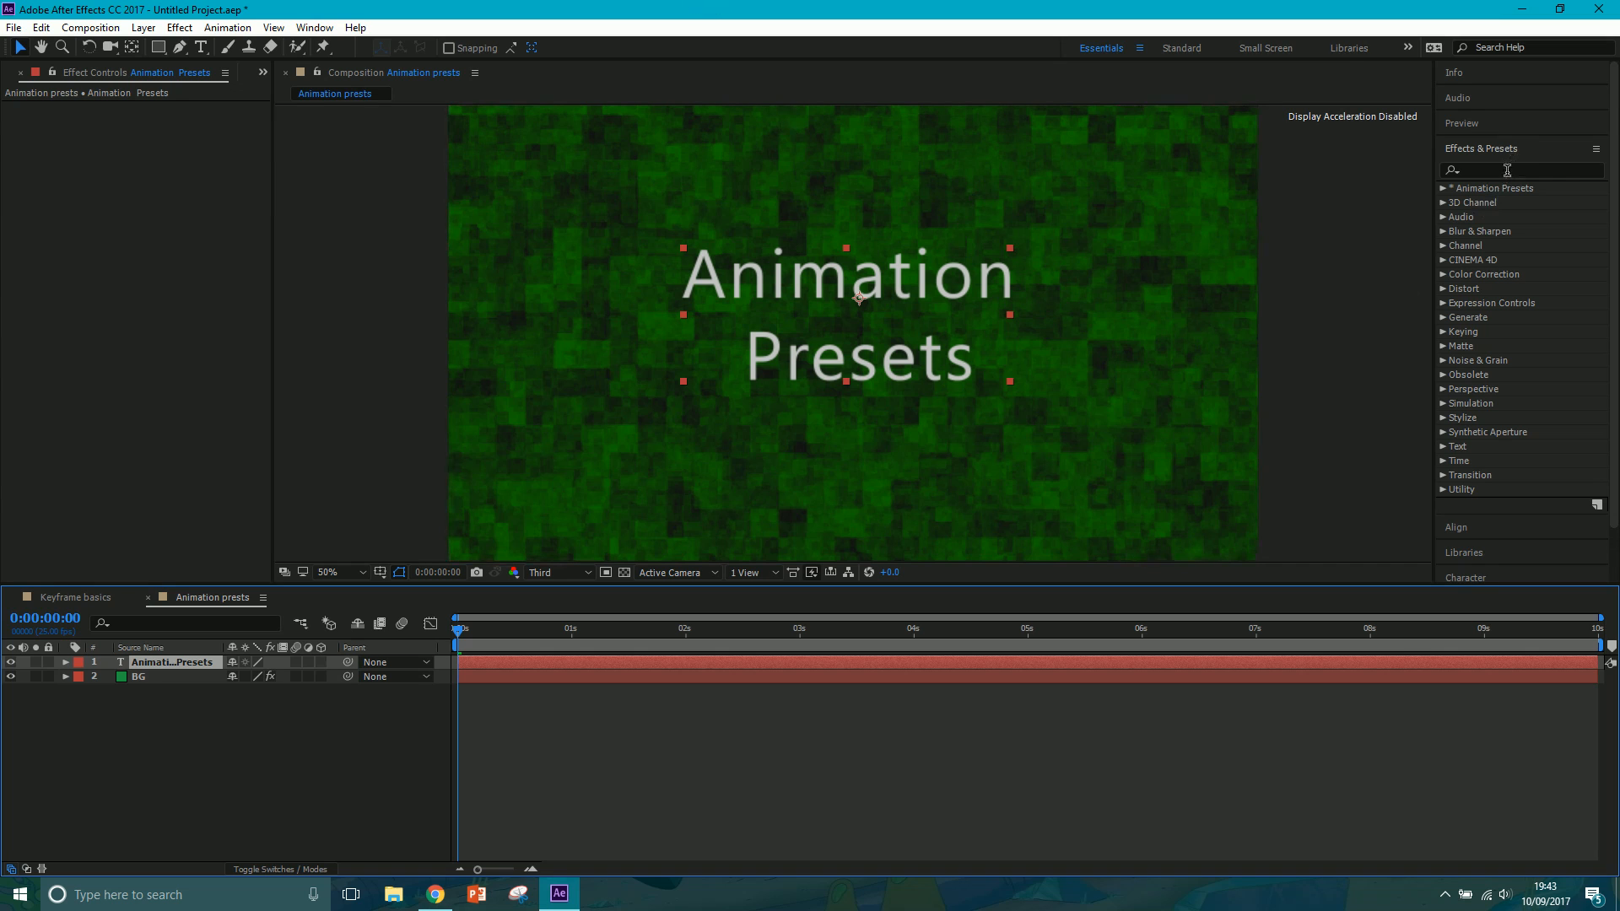
# - Expand the Animation Presets down to the Text category's Animate In folder
pyautogui.click(1442, 189)
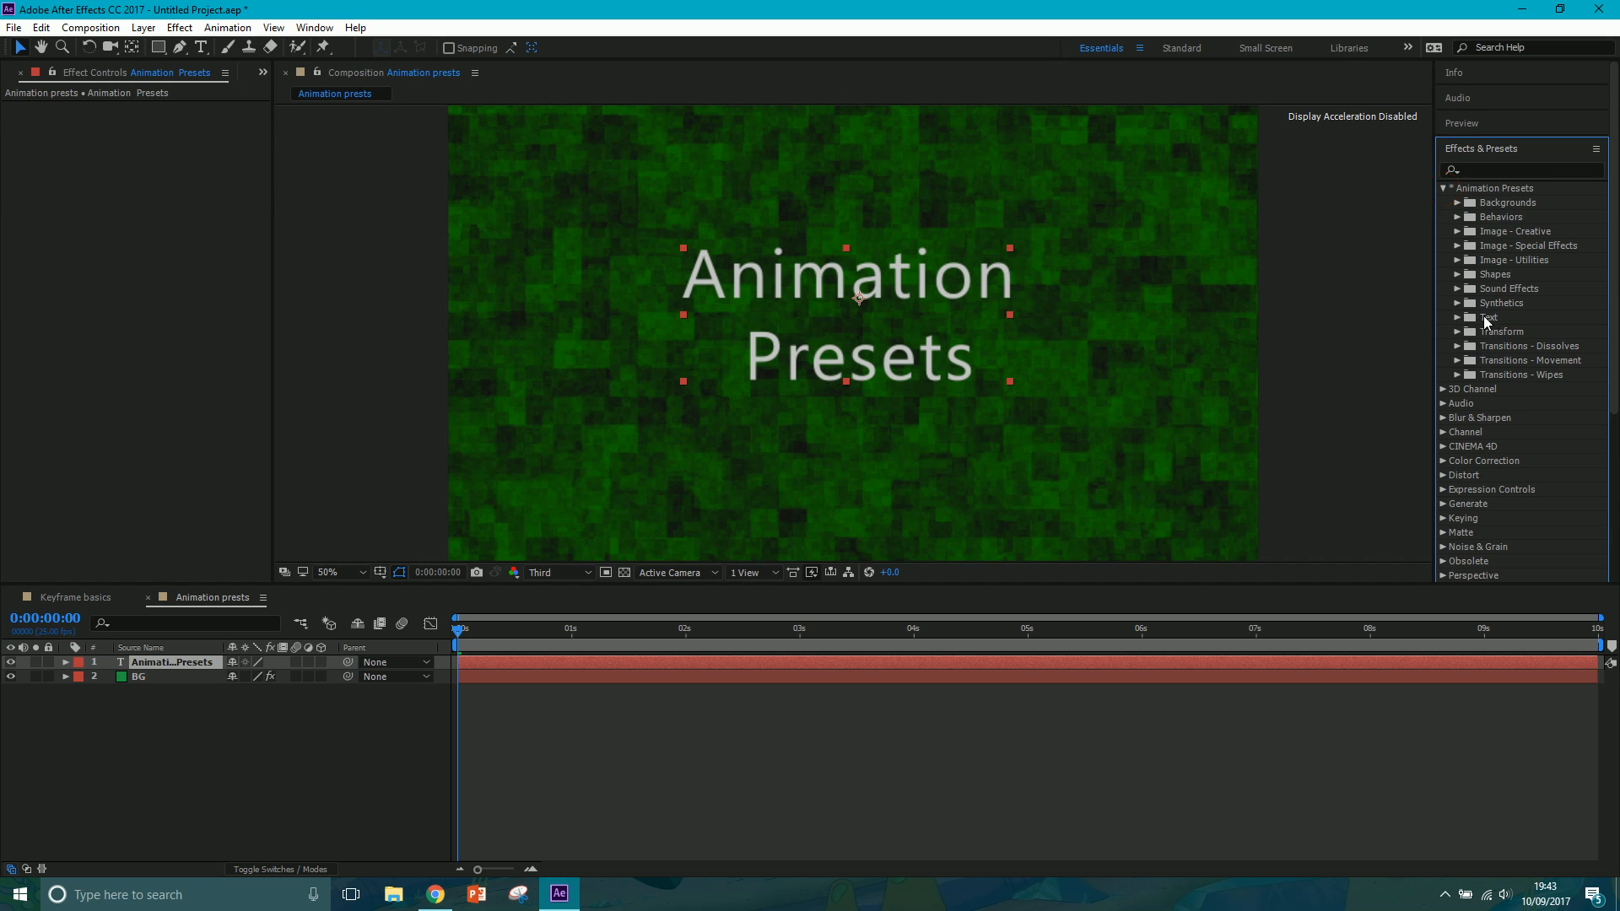
pyautogui.click(1456, 317)
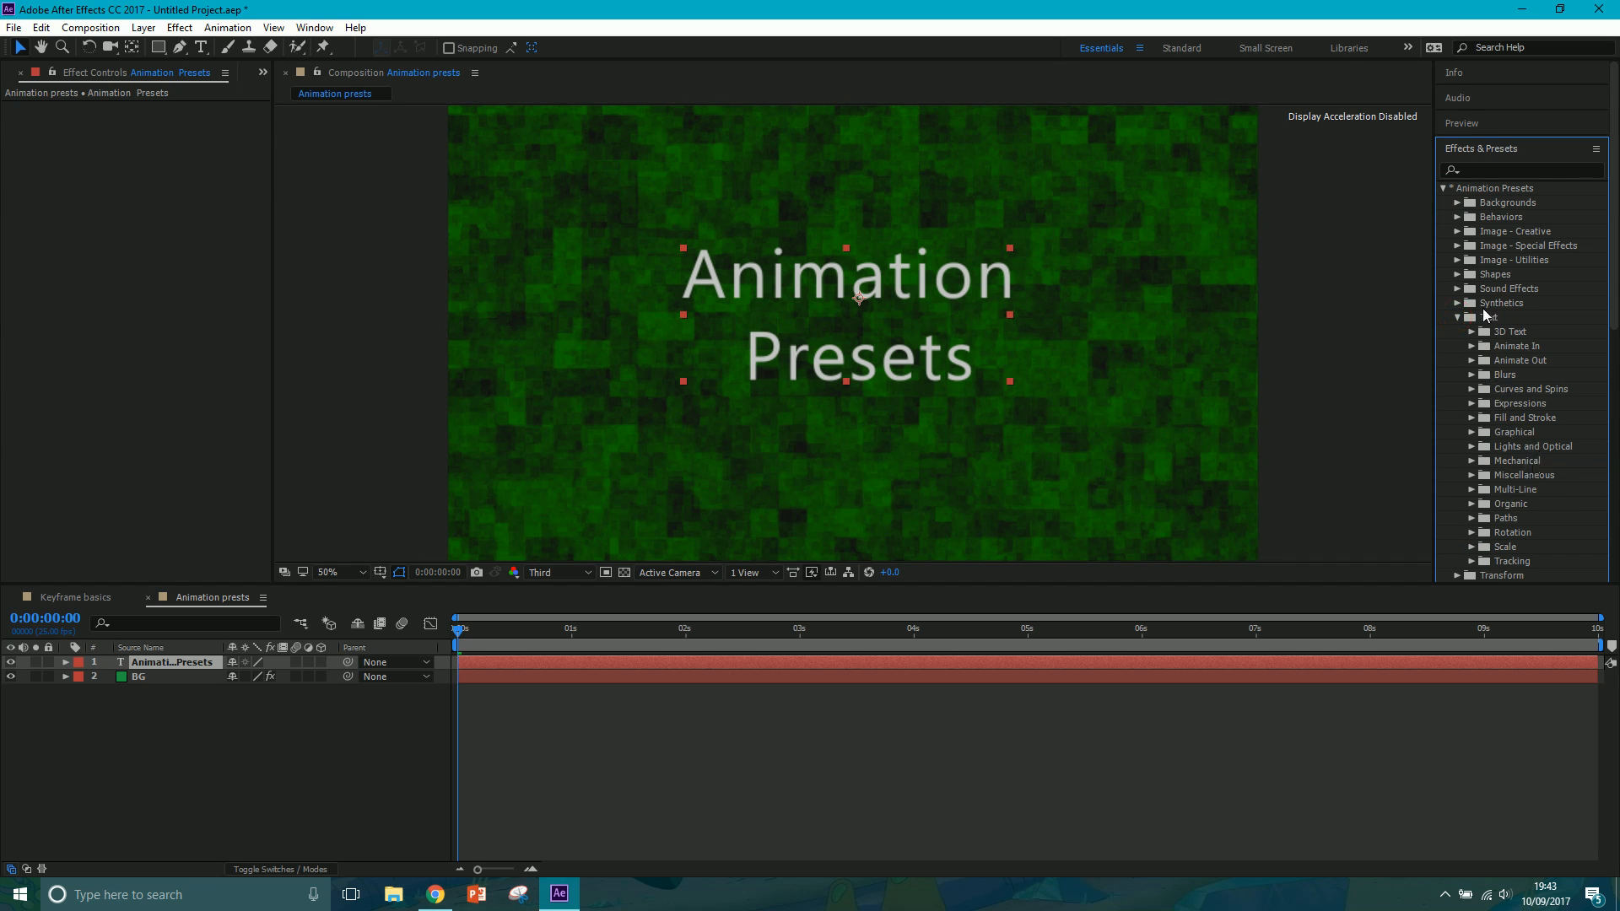
pyautogui.click(1472, 346)
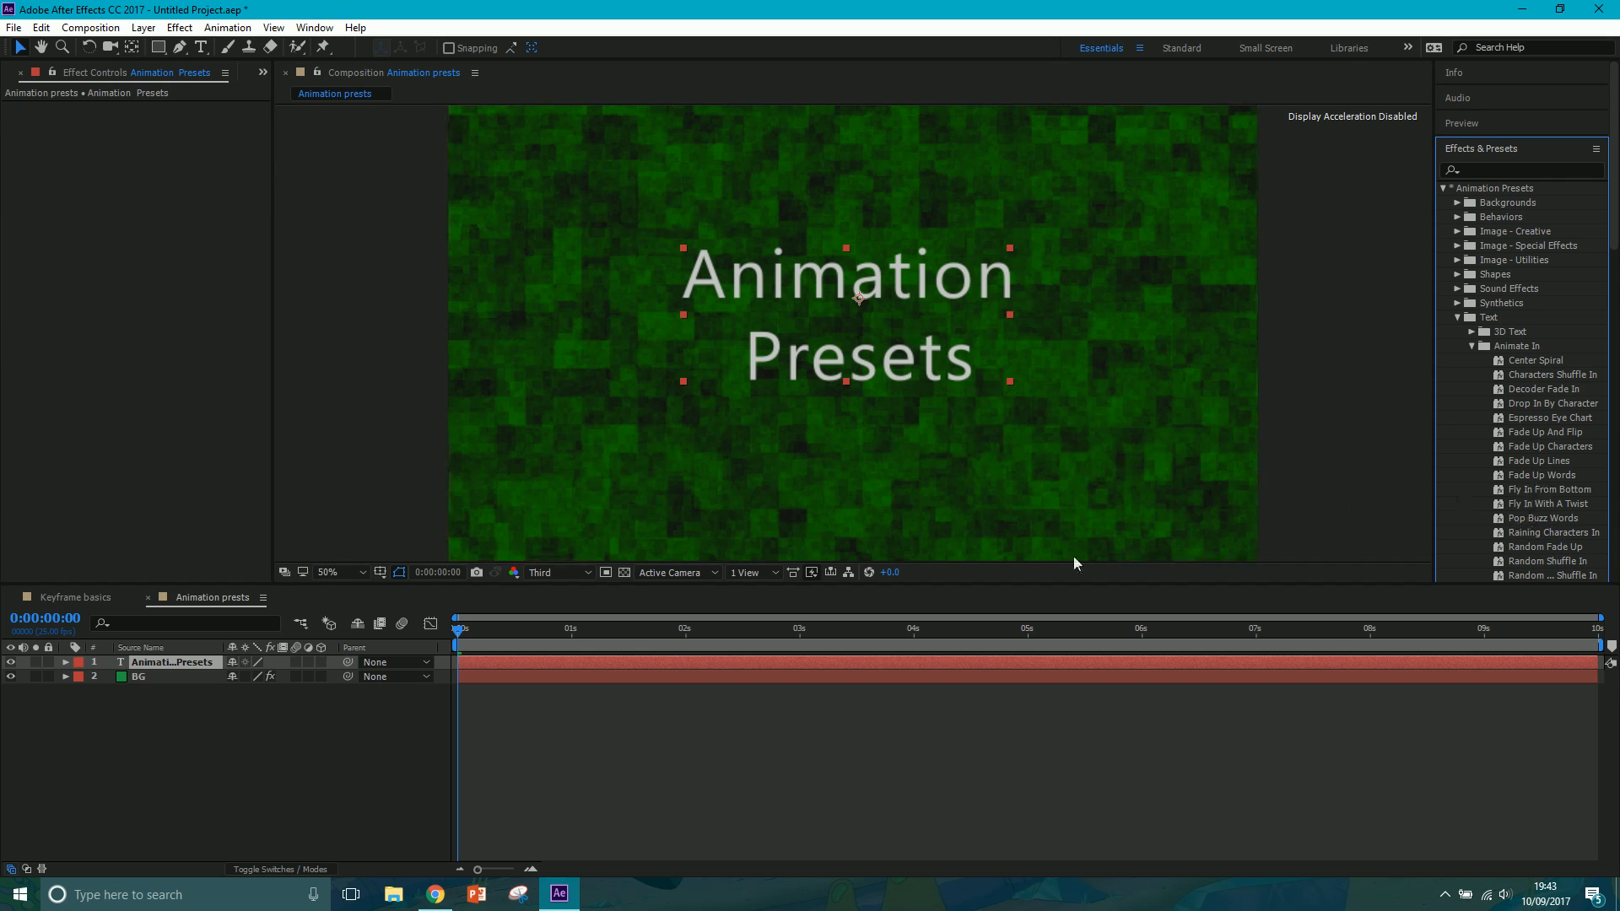
# - Apply the Decoder Fade In preset to the title text layer with the current time at 0:00:03:24
pyautogui.click(1543, 391)
pyautogui.click(1544, 391)
pyautogui.click(529, 667)
pyautogui.press('space')
pyautogui.moveTo(623, 640); pyautogui.dragTo(439, 646)
pyautogui.press('space')
pyautogui.moveTo(797, 661); pyautogui.dragTo(908, 656)
pyautogui.moveTo(1546, 397); pyautogui.dragTo(914, 300)
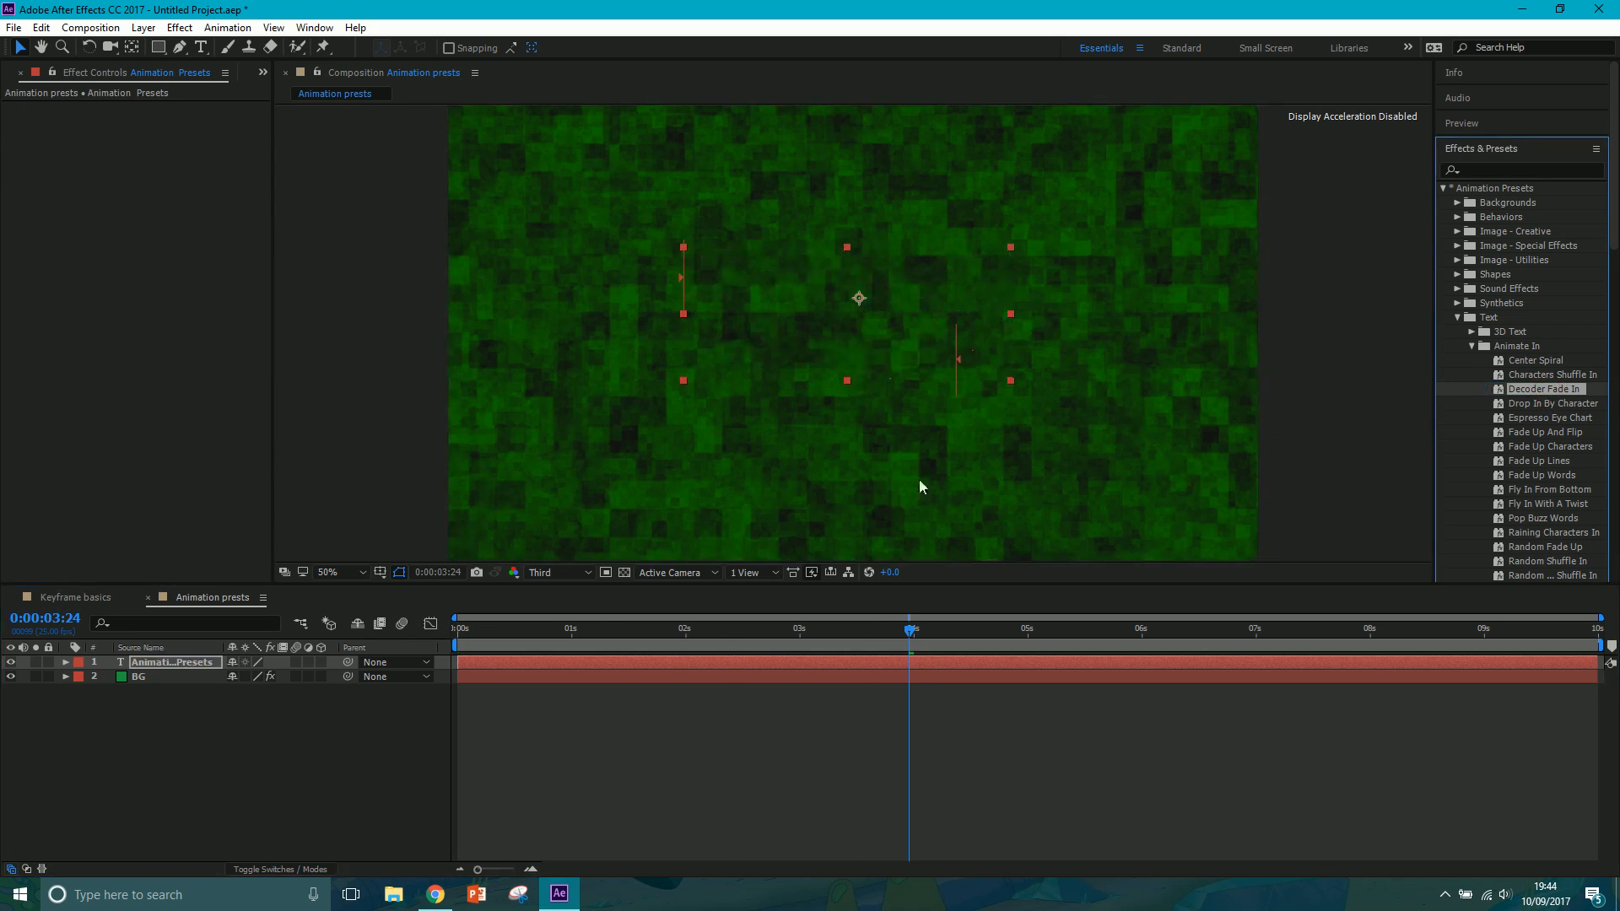
# - Reveal the title layer's keyframed properties to inspect the Range Selector Start keyframes added by the preset
pyautogui.click(843, 804)
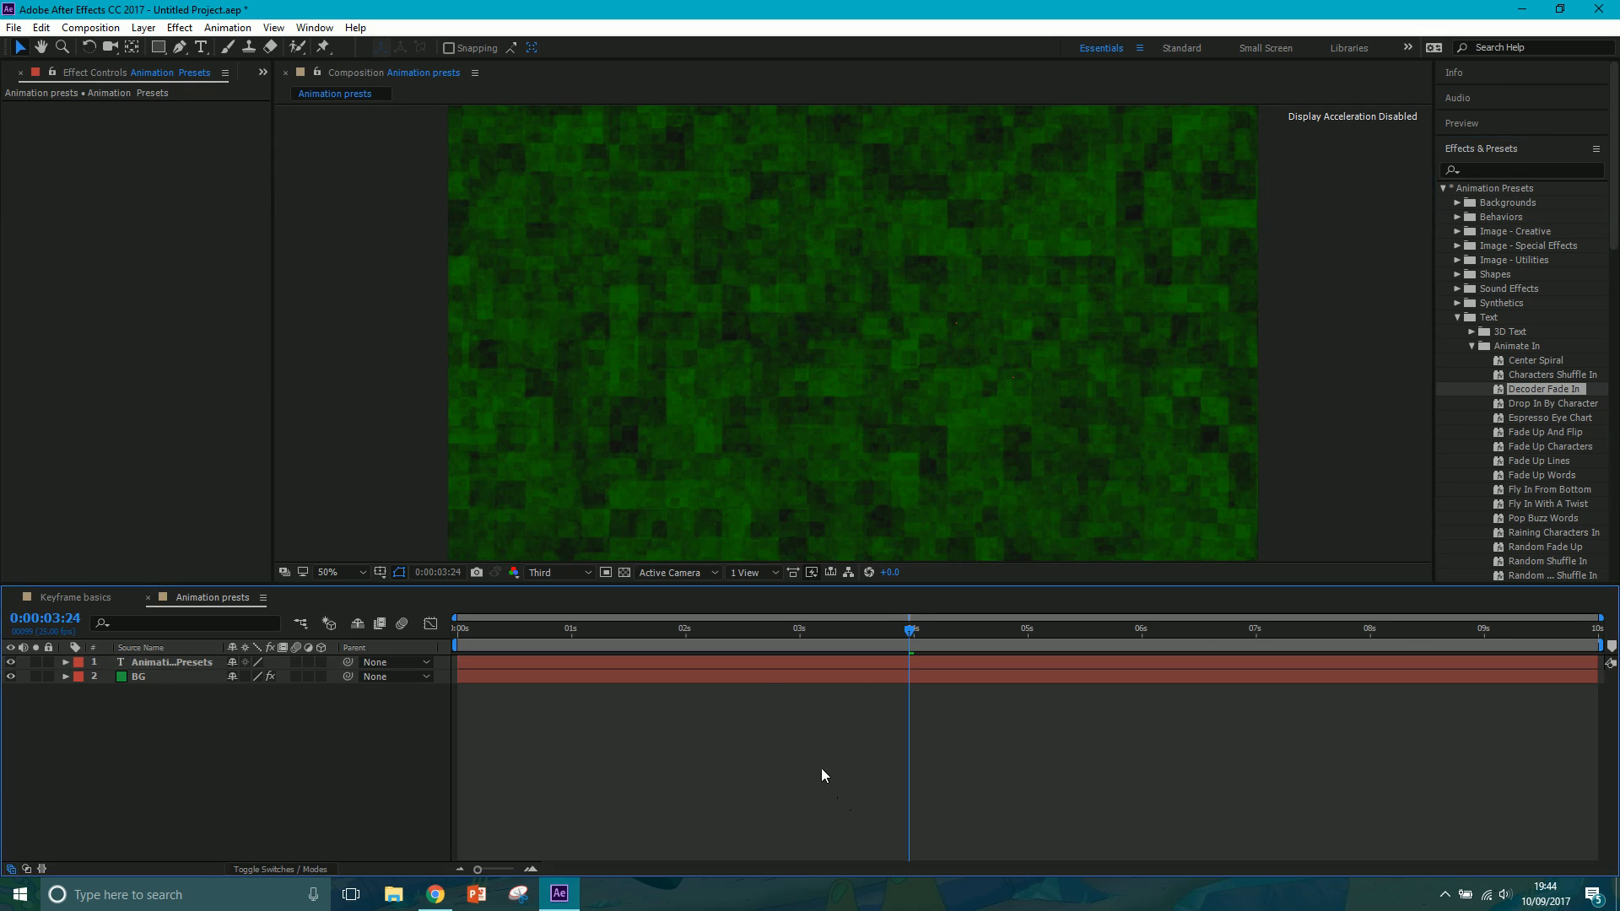
pyautogui.click(761, 662)
pyautogui.press('u')
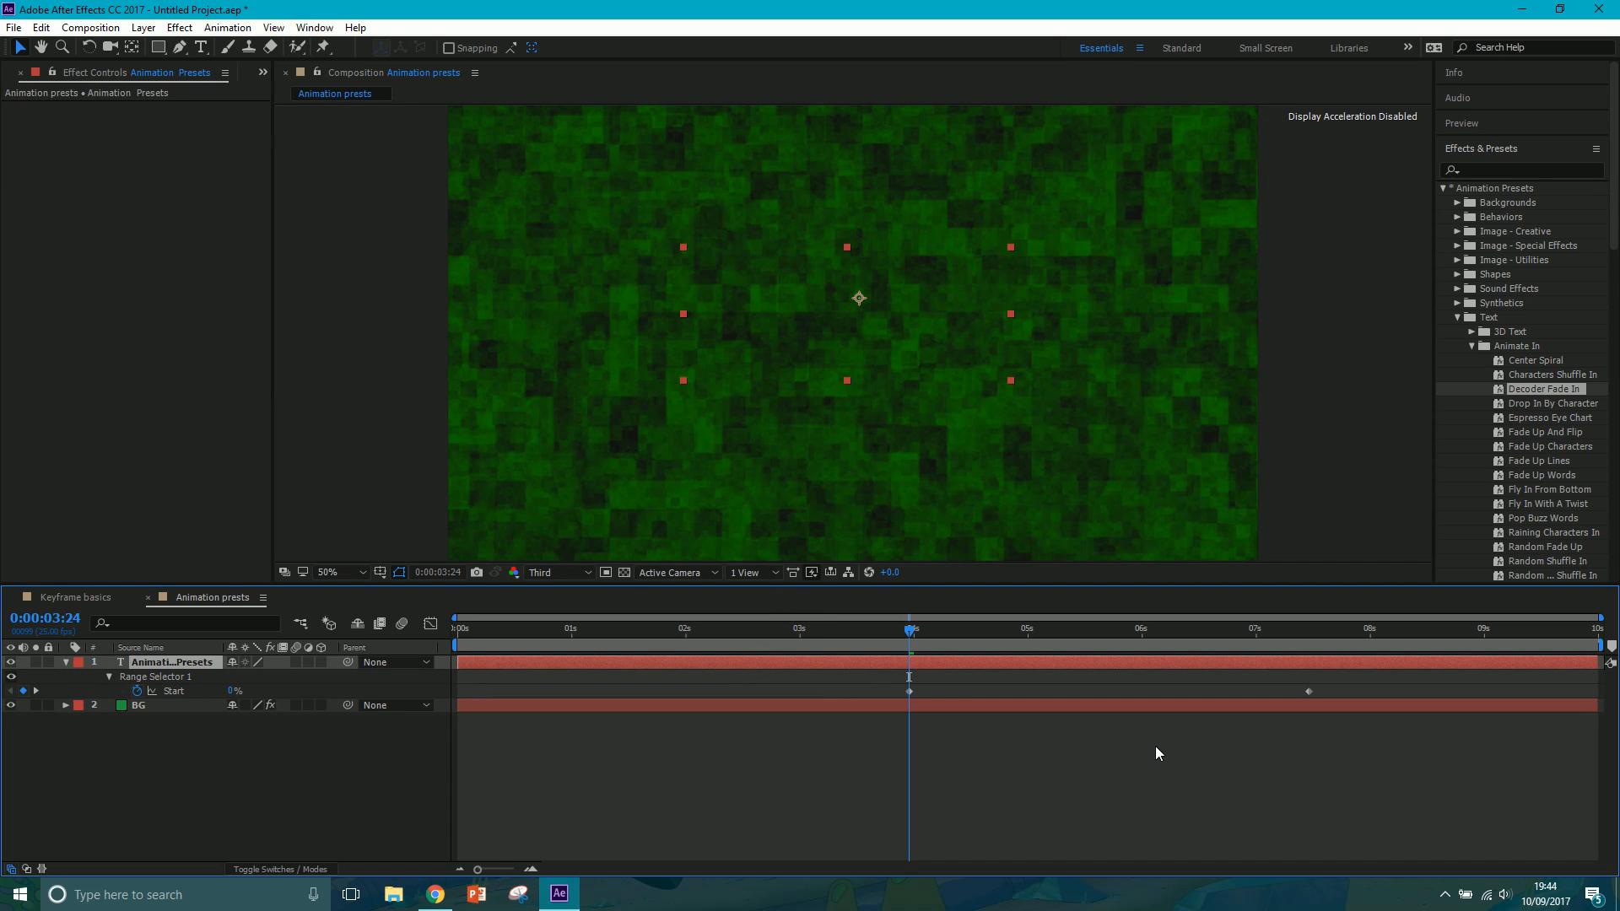
pyautogui.press('u')
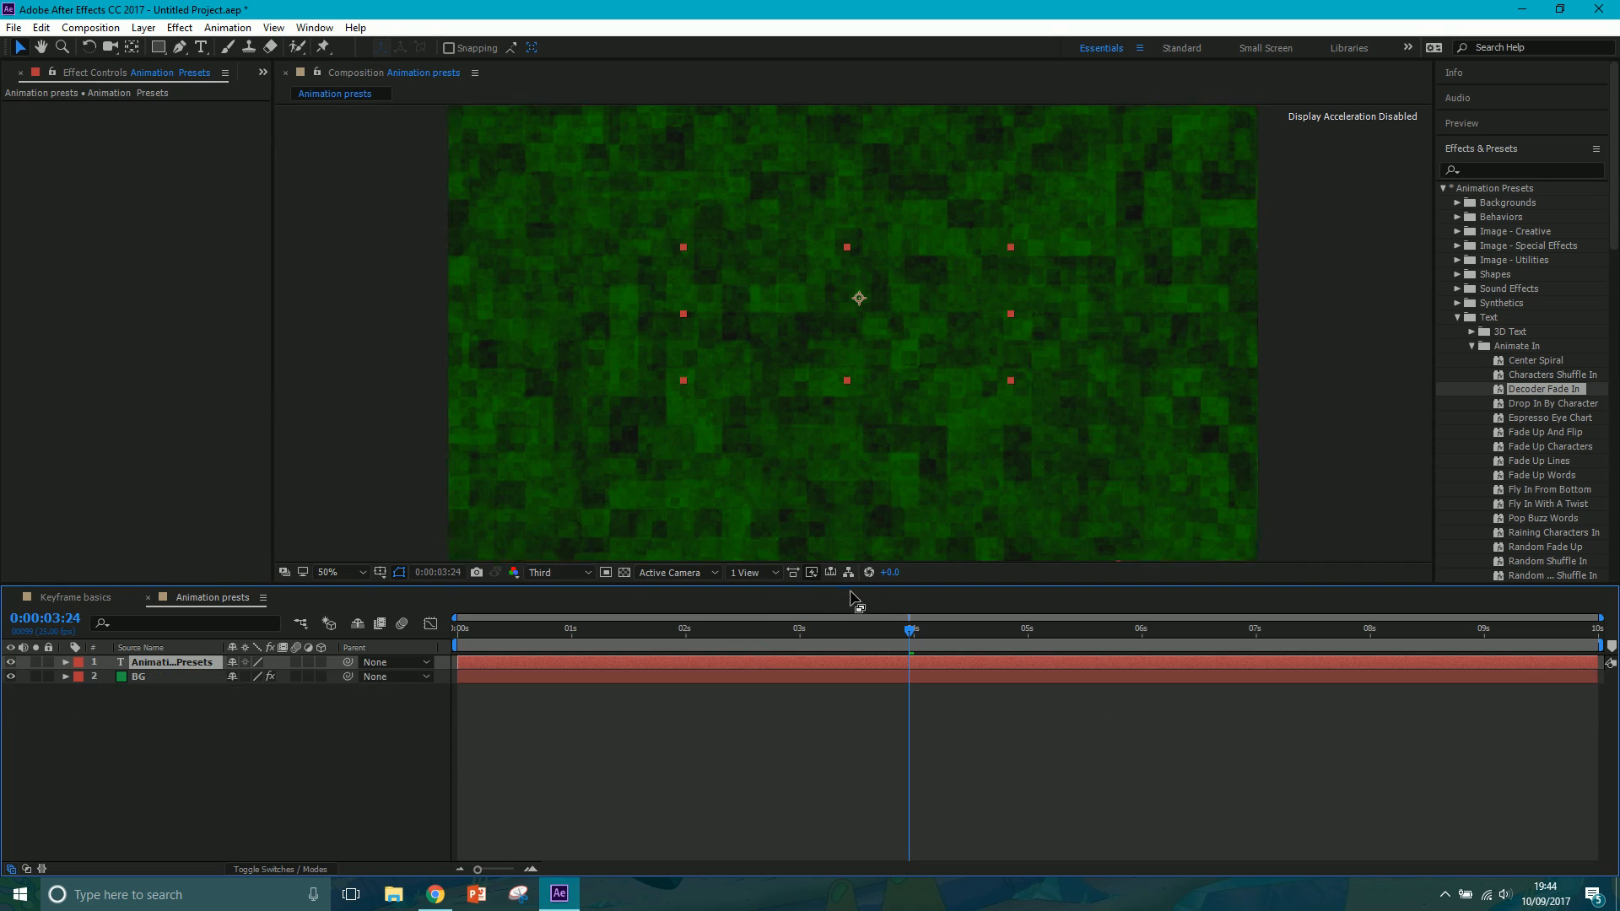
pyautogui.press('u')
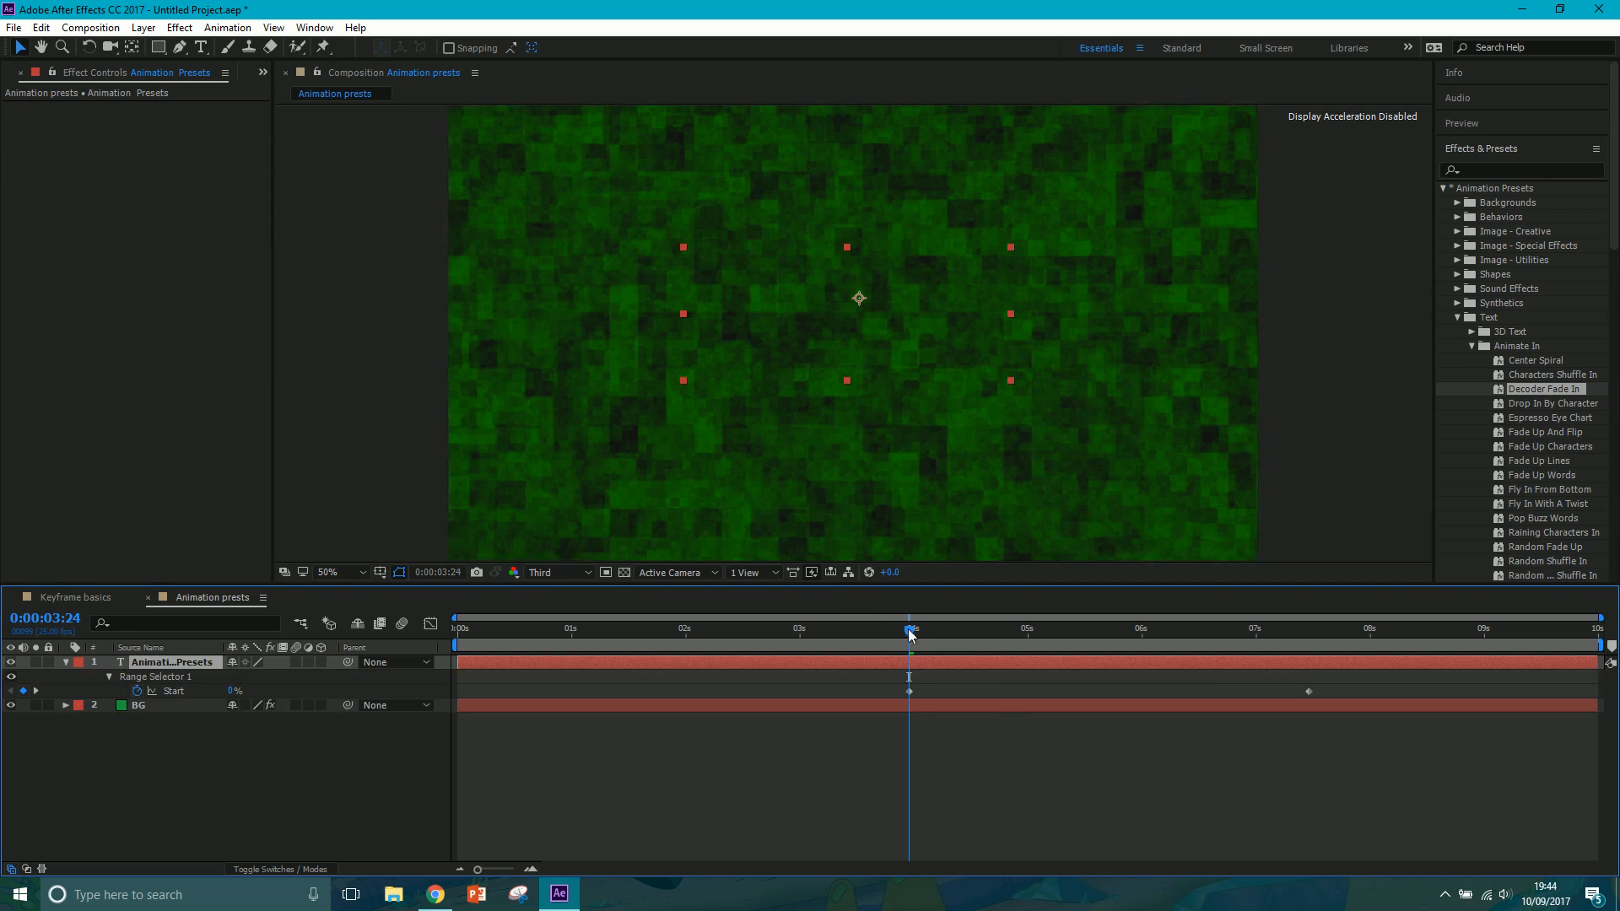
# - Play the Animation prests composition from 0:00:00:00 to preview the title's delayed Decoder Fade In
pyautogui.moveTo(913, 630); pyautogui.dragTo(277, 667)
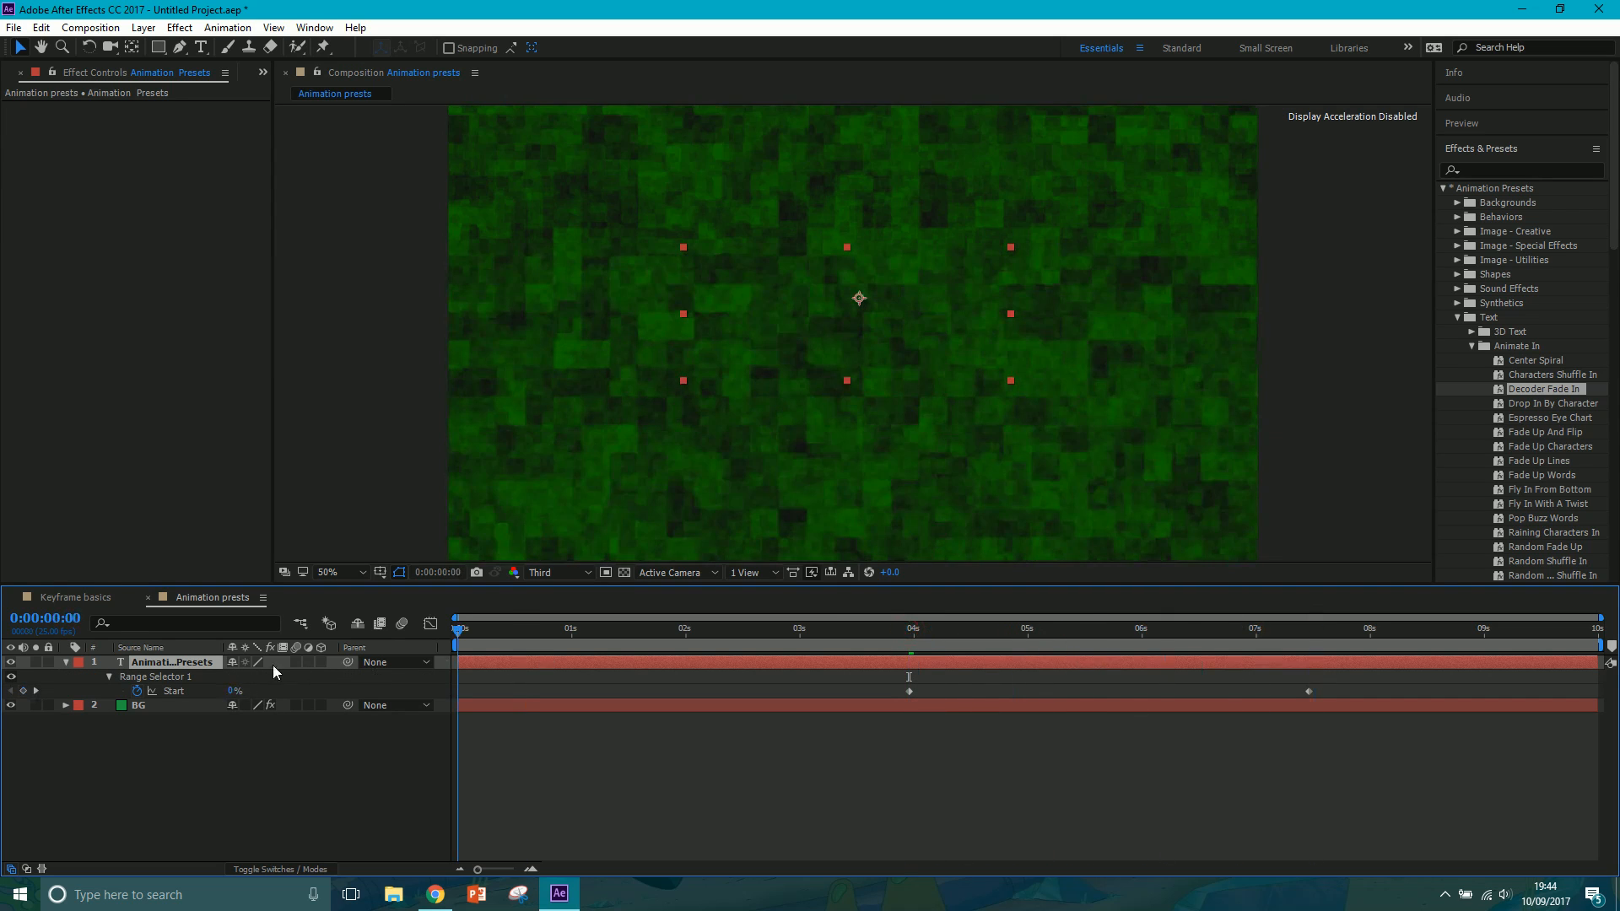
pyautogui.press('space')
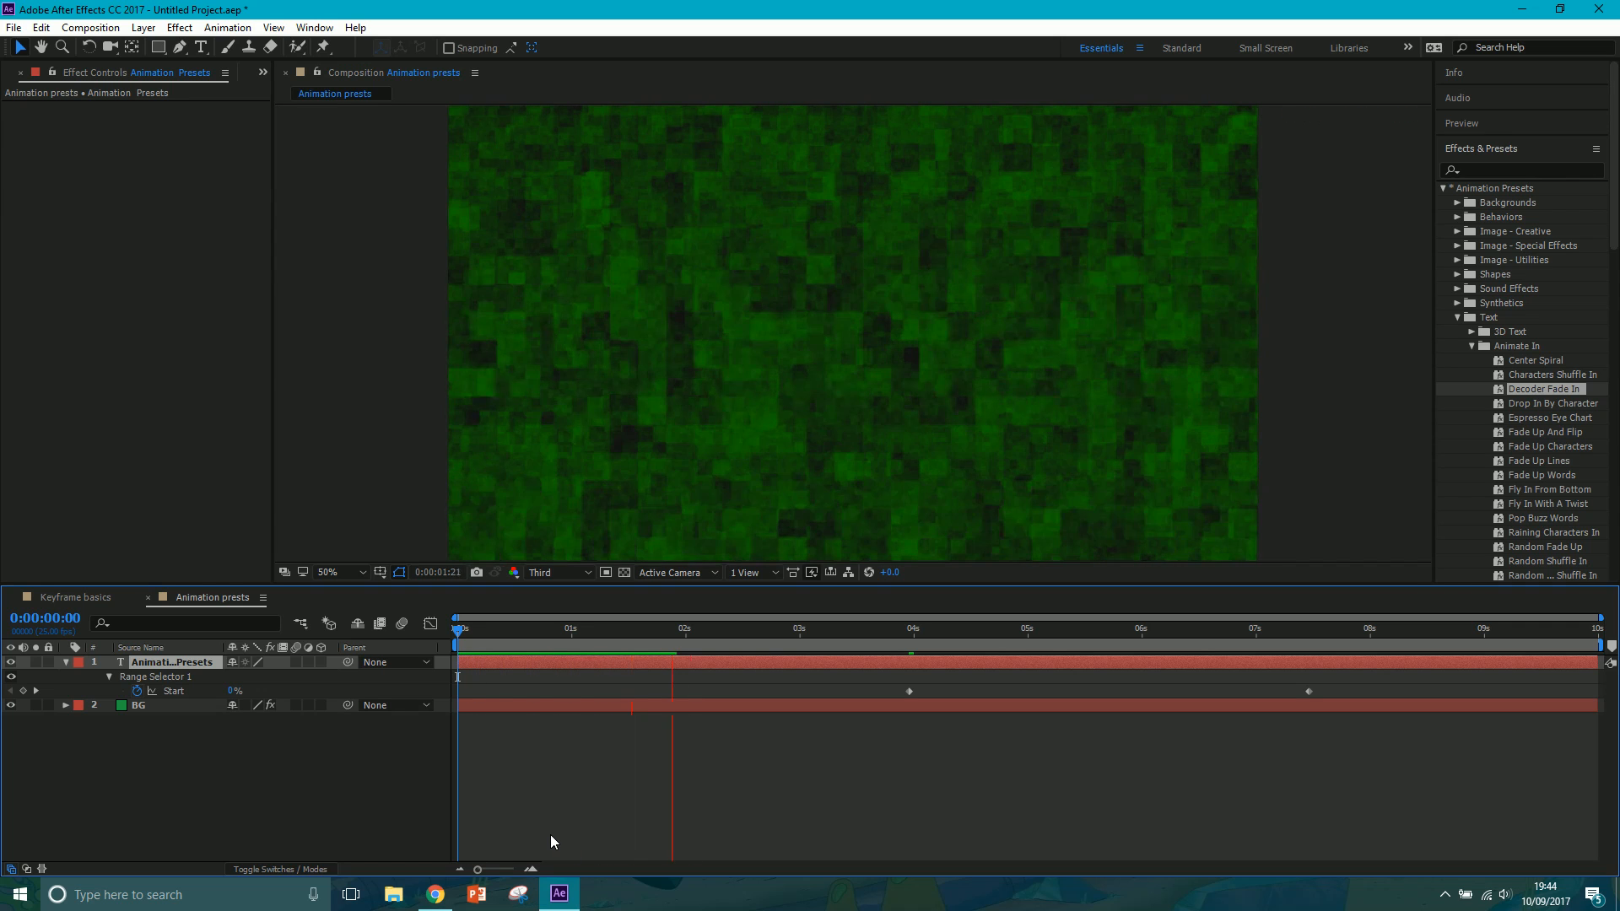
pyautogui.press('space')
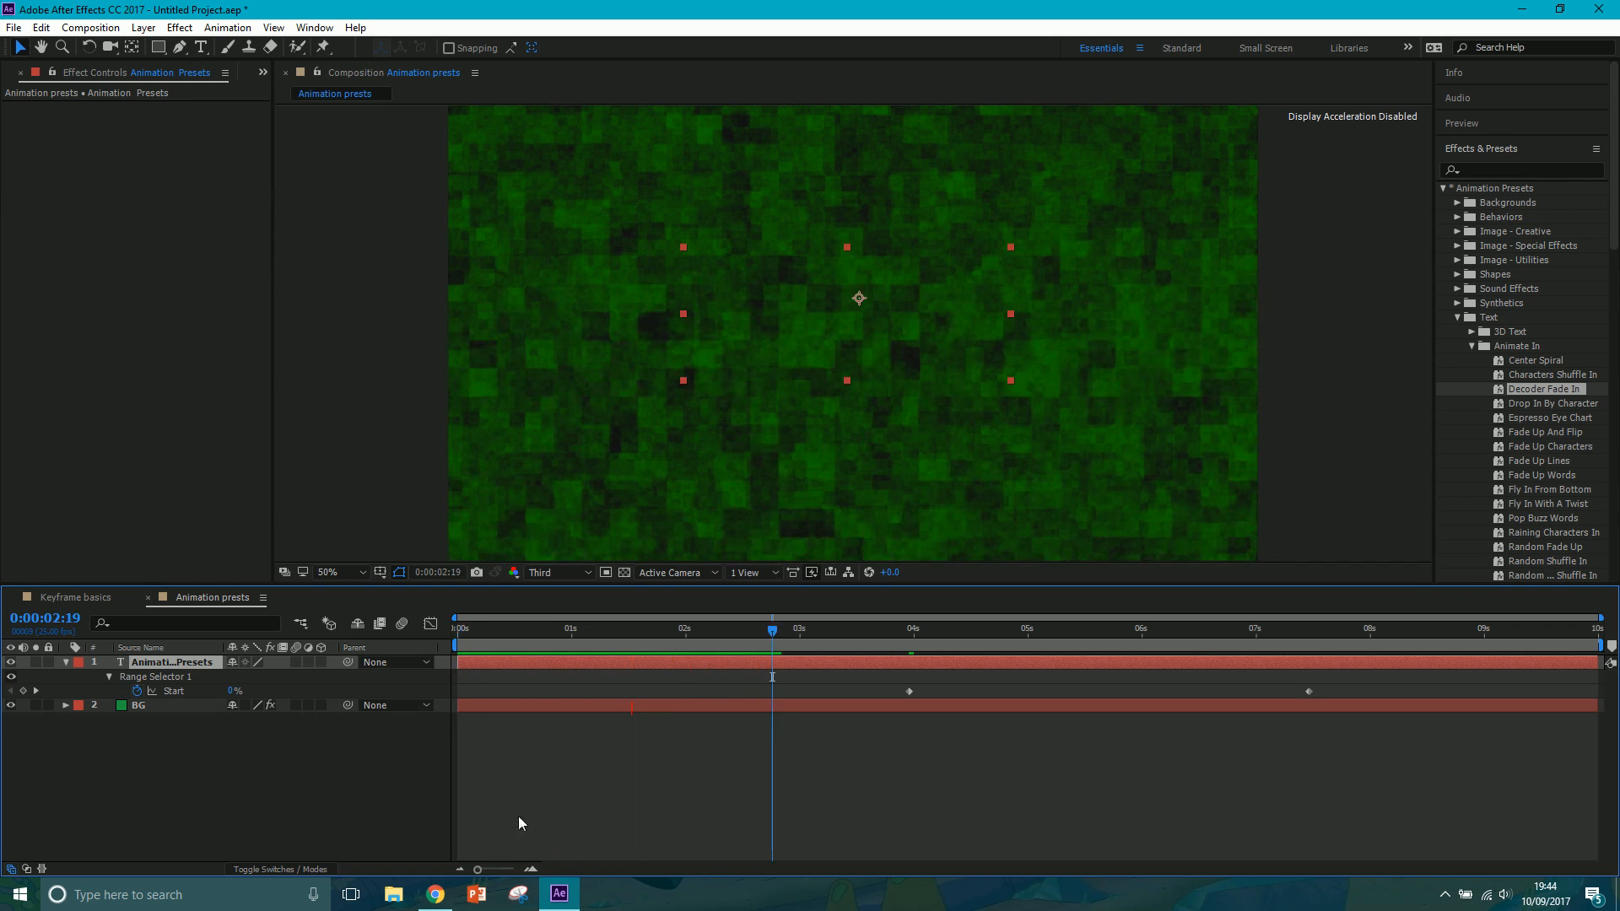
# - Shift both Range Selector Start keyframes earlier so the first sits at 0:00:00:00, and preview the title animation from the start
pyautogui.moveTo(1322, 686); pyautogui.dragTo(457, 699)
pyautogui.click(460, 628)
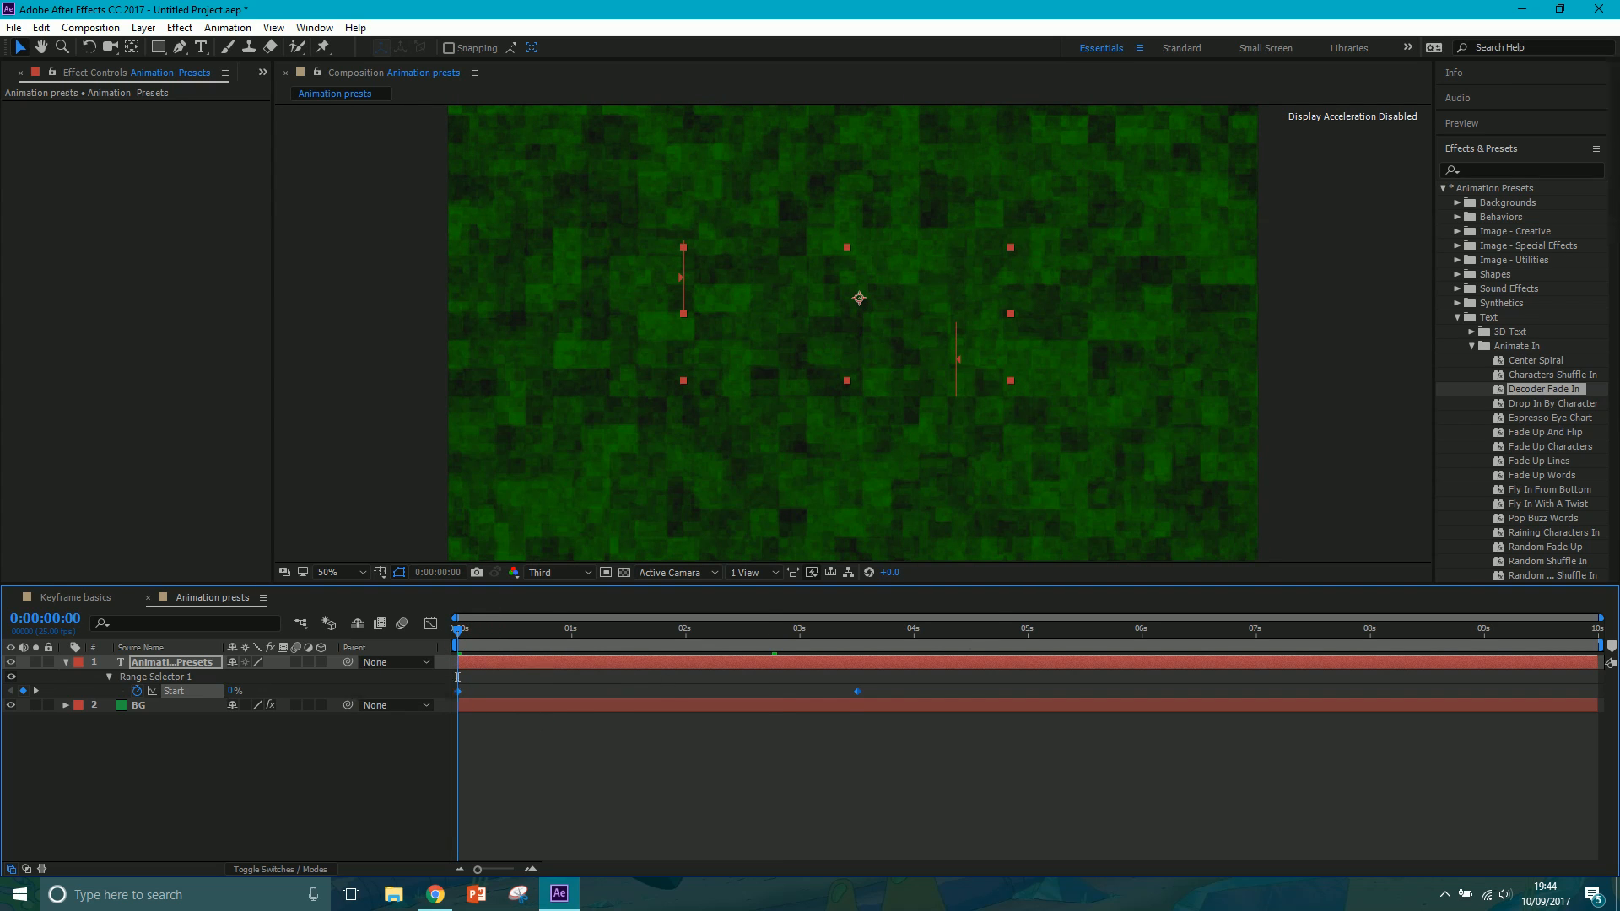
pyautogui.press('space')
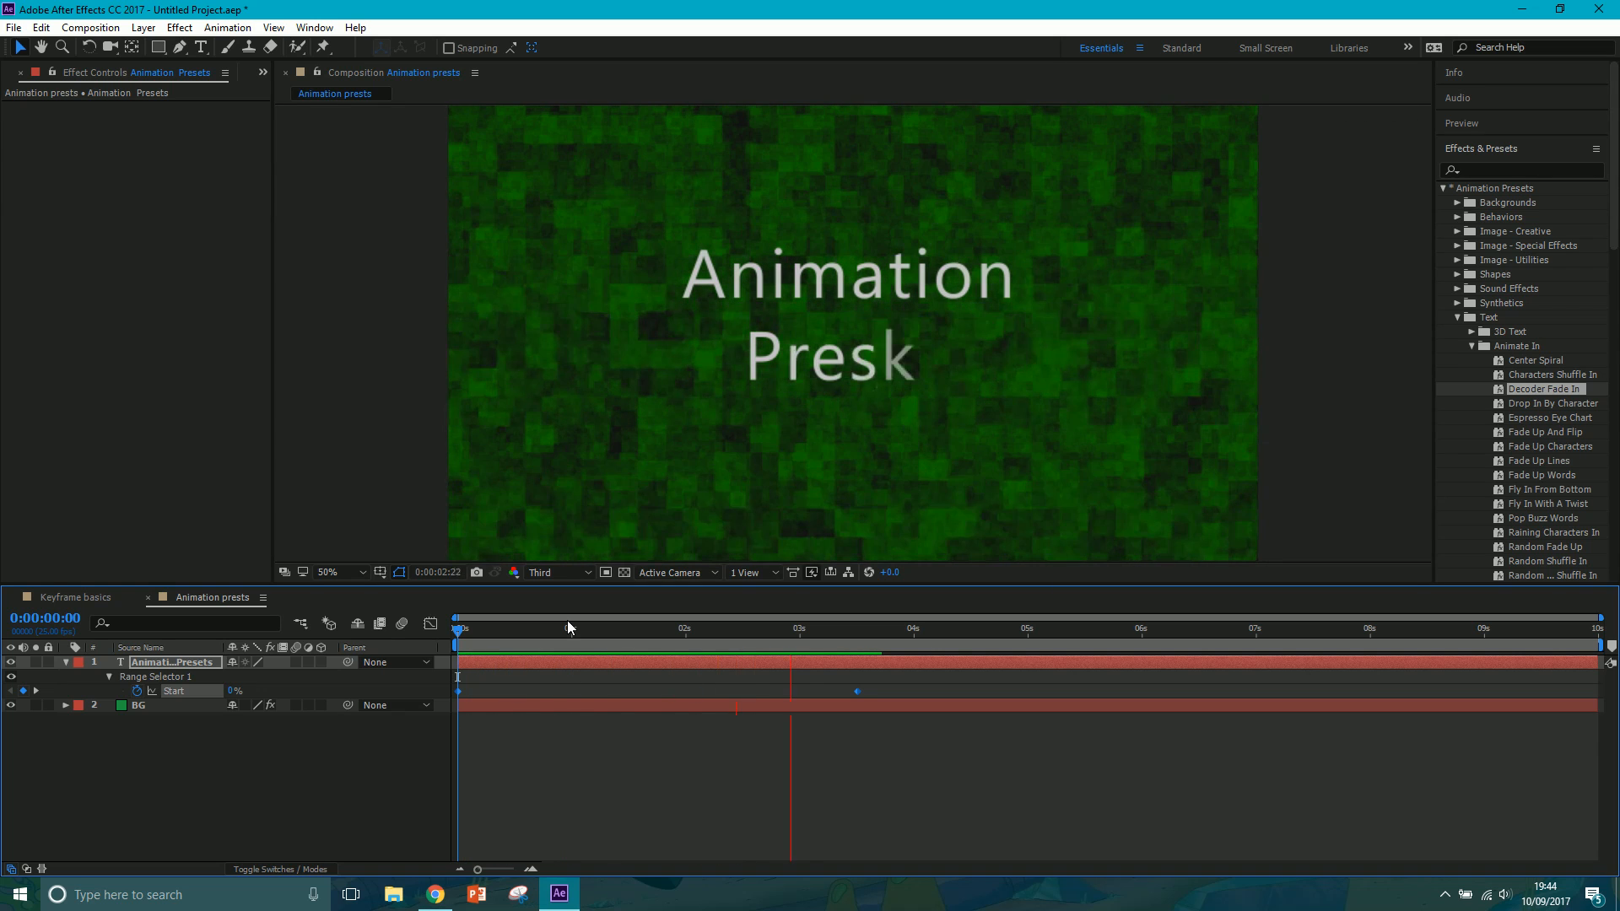
pyautogui.press('space')
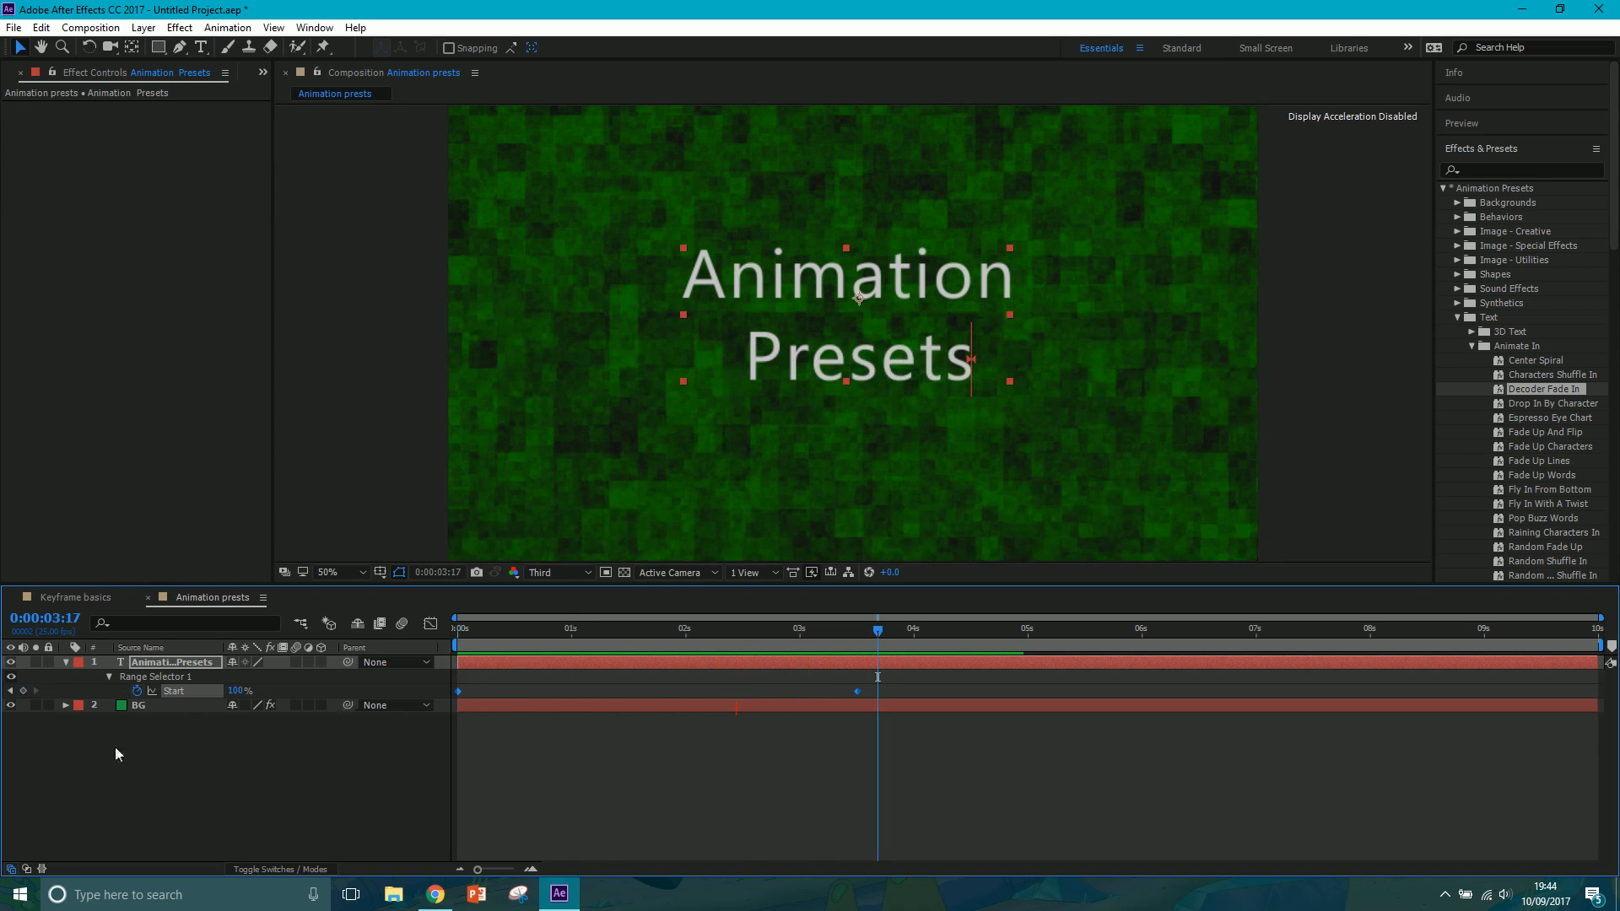
# - Delete both Range Selector Start keyframes from the title text layer
pyautogui.moveTo(900, 678); pyautogui.dragTo(412, 691)
pyautogui.press('Delete')
# - Try the Fly In From Bottom preset on the title at 0:00:03:17, and delete Range Selector 1 together with Animator 2
pyautogui.moveTo(1534, 489); pyautogui.dragTo(823, 372)
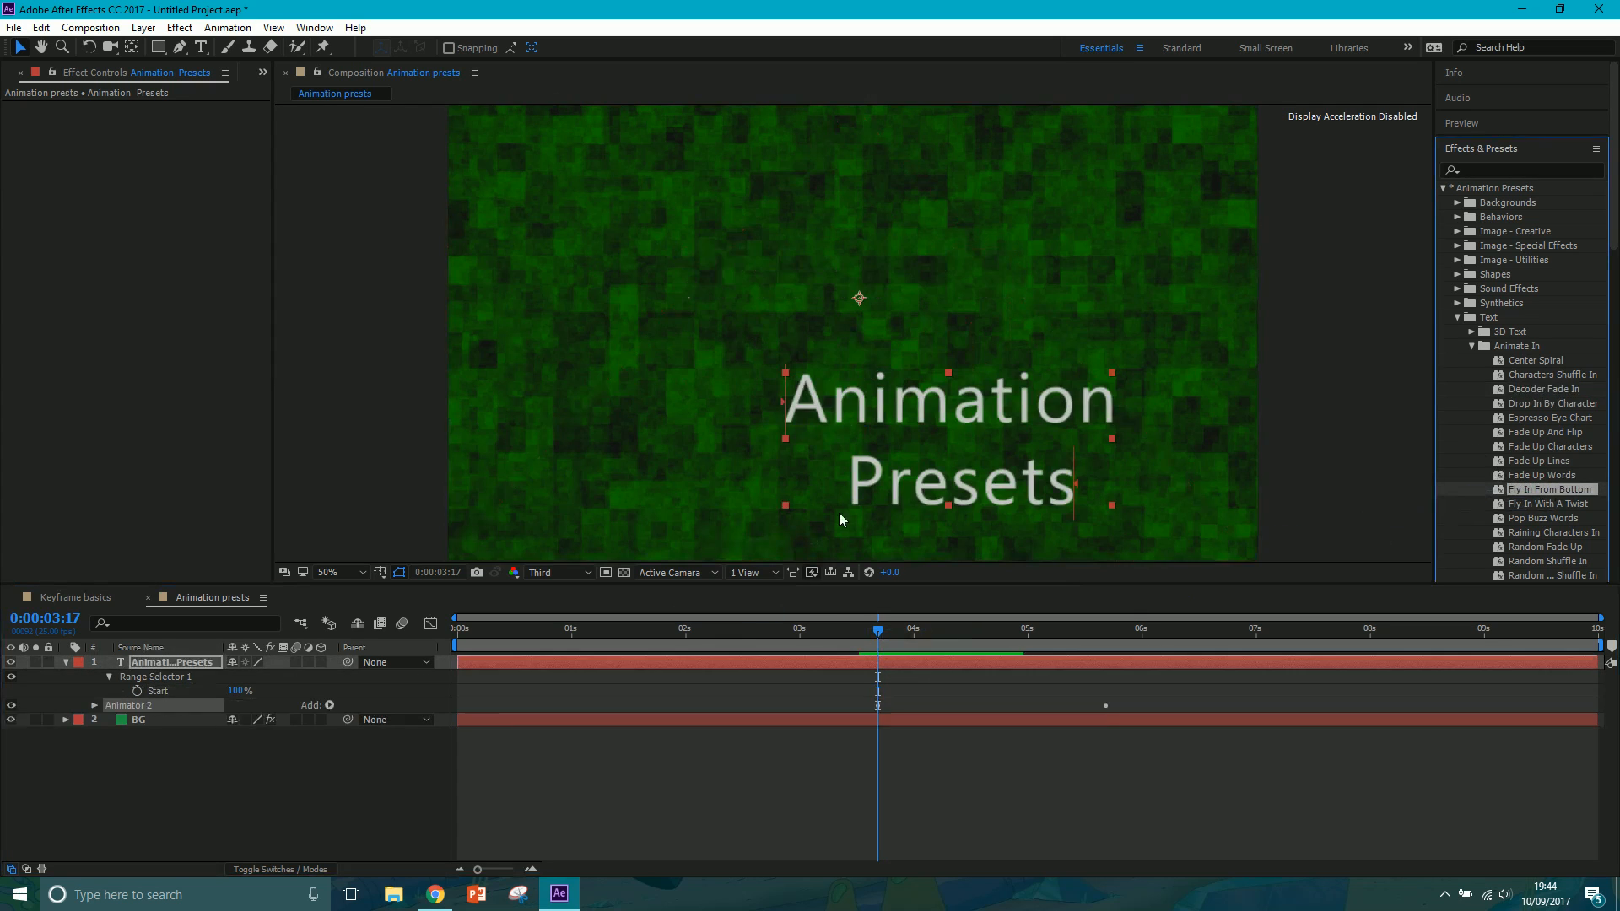
pyautogui.moveTo(859, 631); pyautogui.dragTo(872, 671)
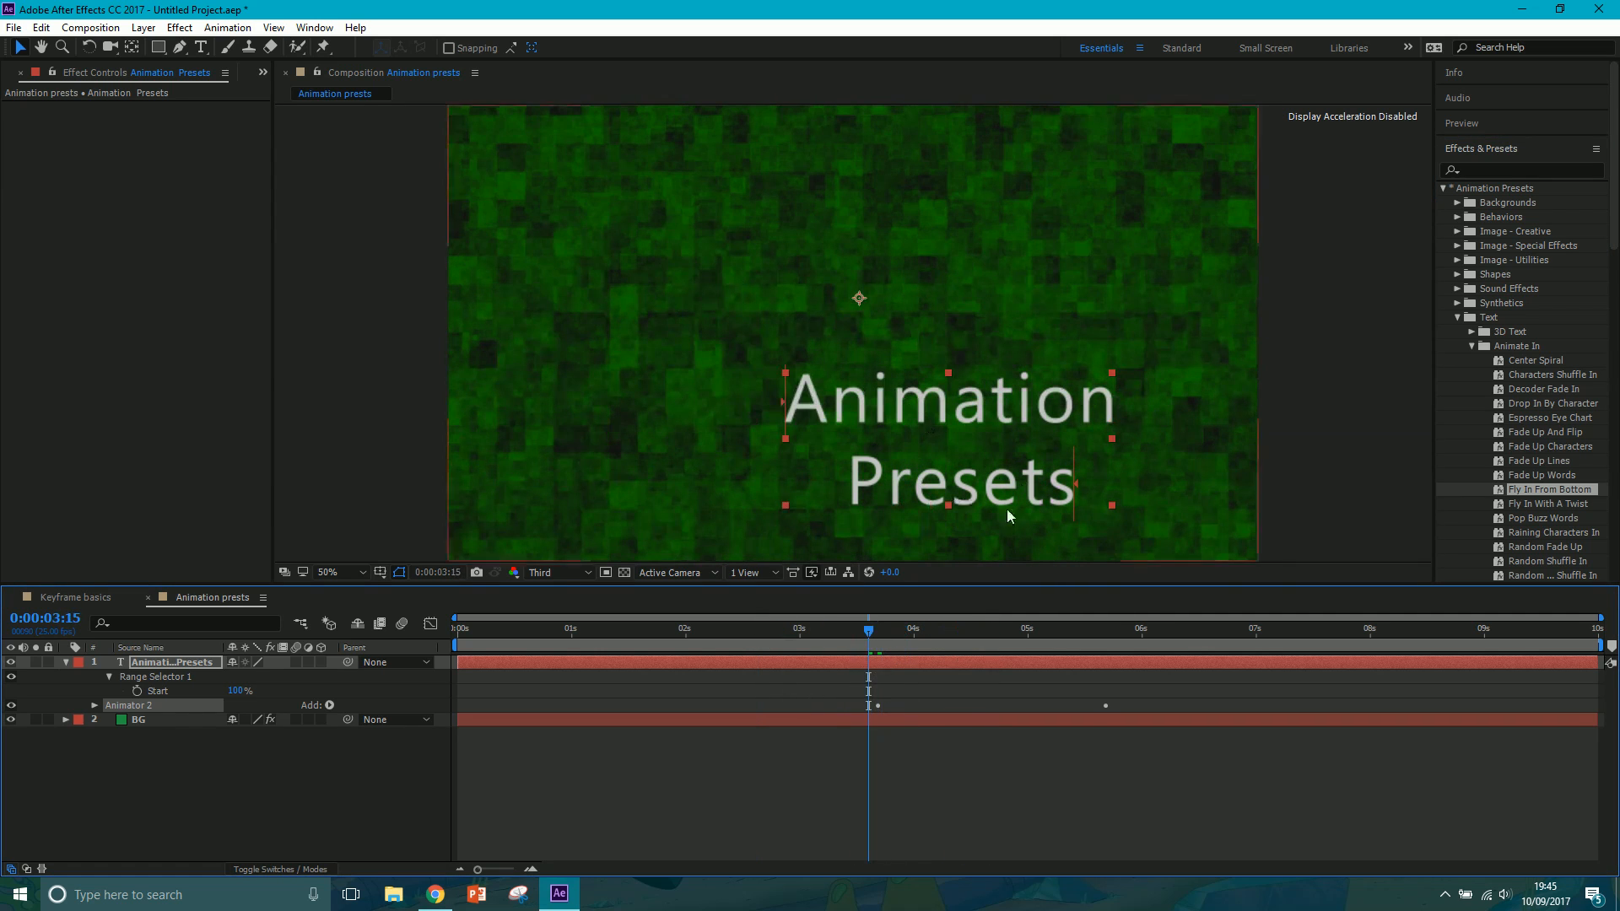
pyautogui.click(172, 679)
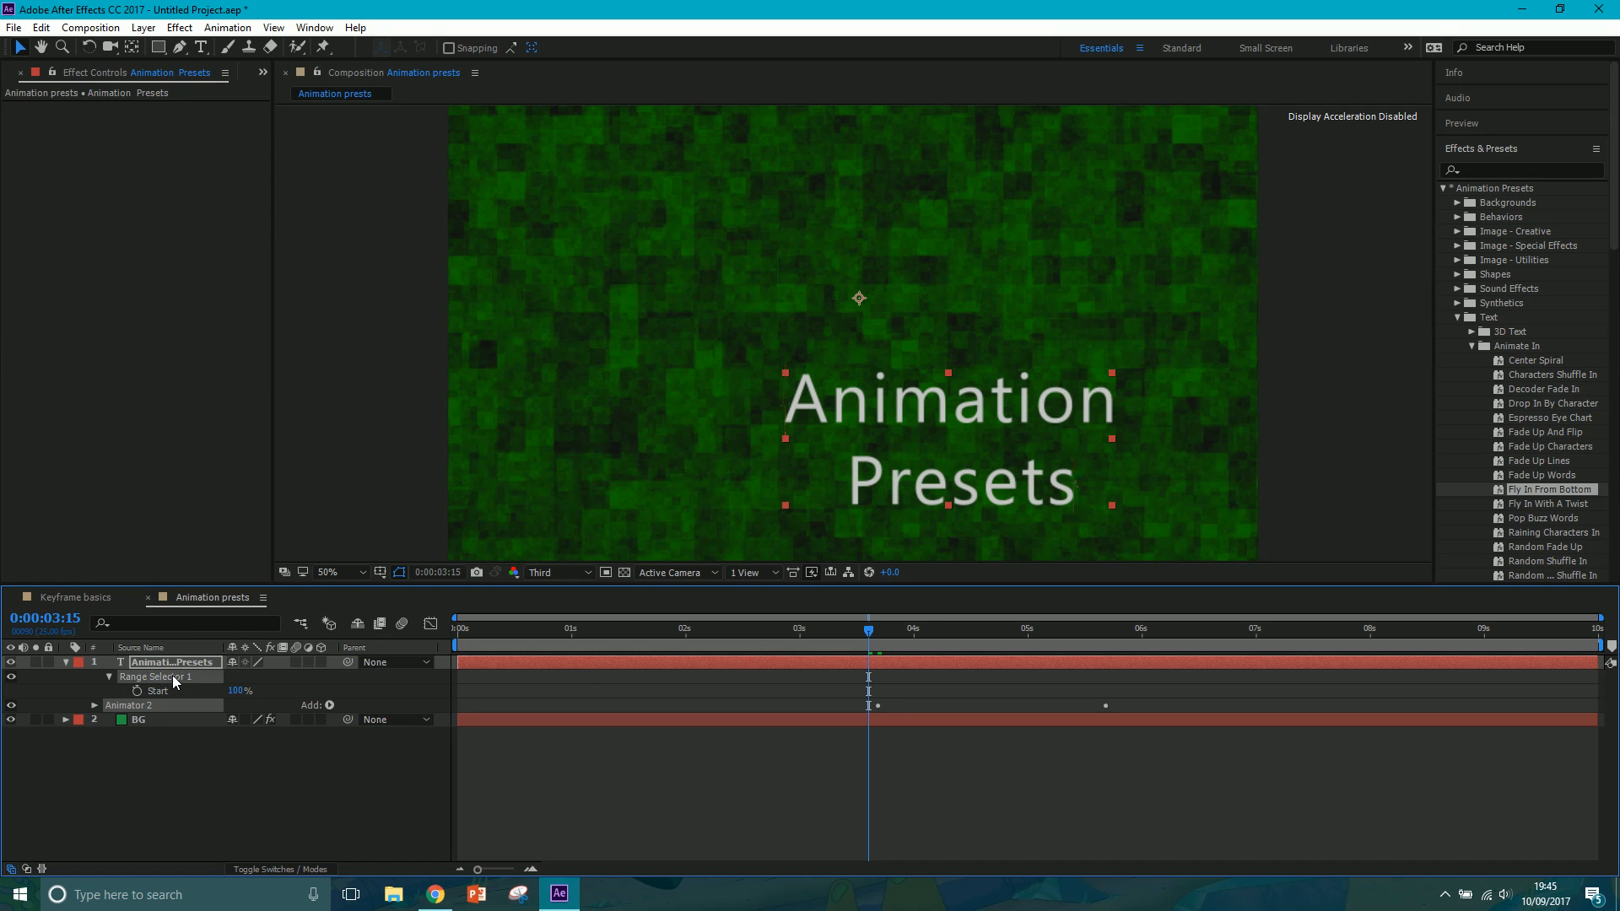
pyautogui.press('Delete')
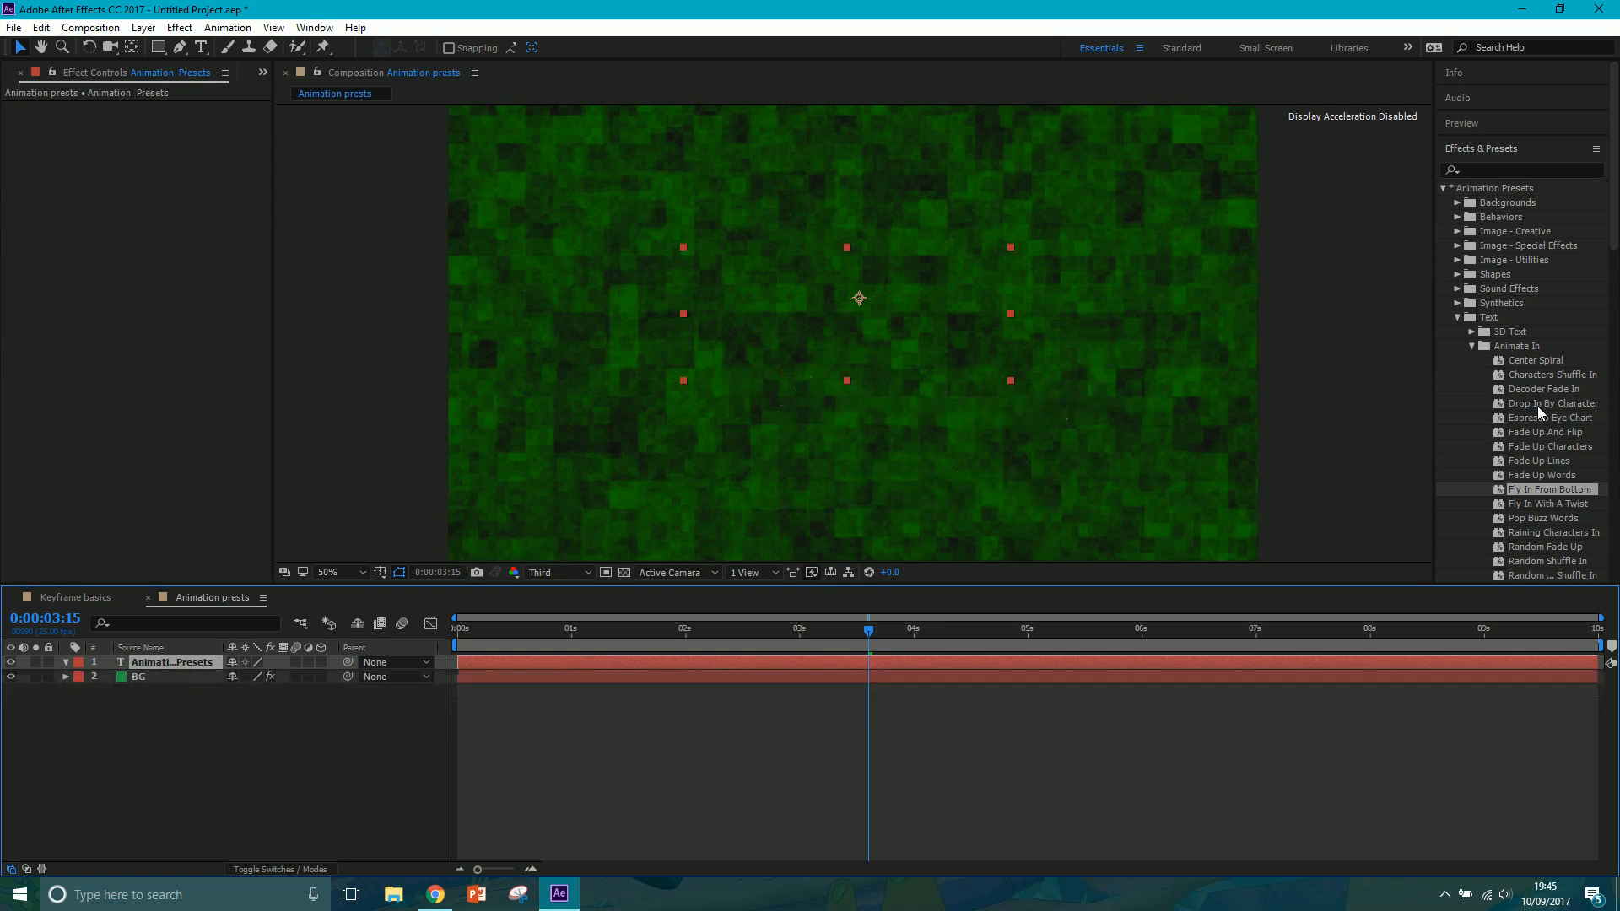
# - Try the Pop Buzz Words preset on the title layer, scrub through it, and undo back to the title without preset keyframes
pyautogui.moveTo(1542, 518); pyautogui.dragTo(999, 662)
pyautogui.moveTo(865, 632); pyautogui.dragTo(988, 632)
pyautogui.hotkey('ctrl', 'z')
pyautogui.hotkey('ctrl', 'z')
pyautogui.hotkey('ctrl', 'z')
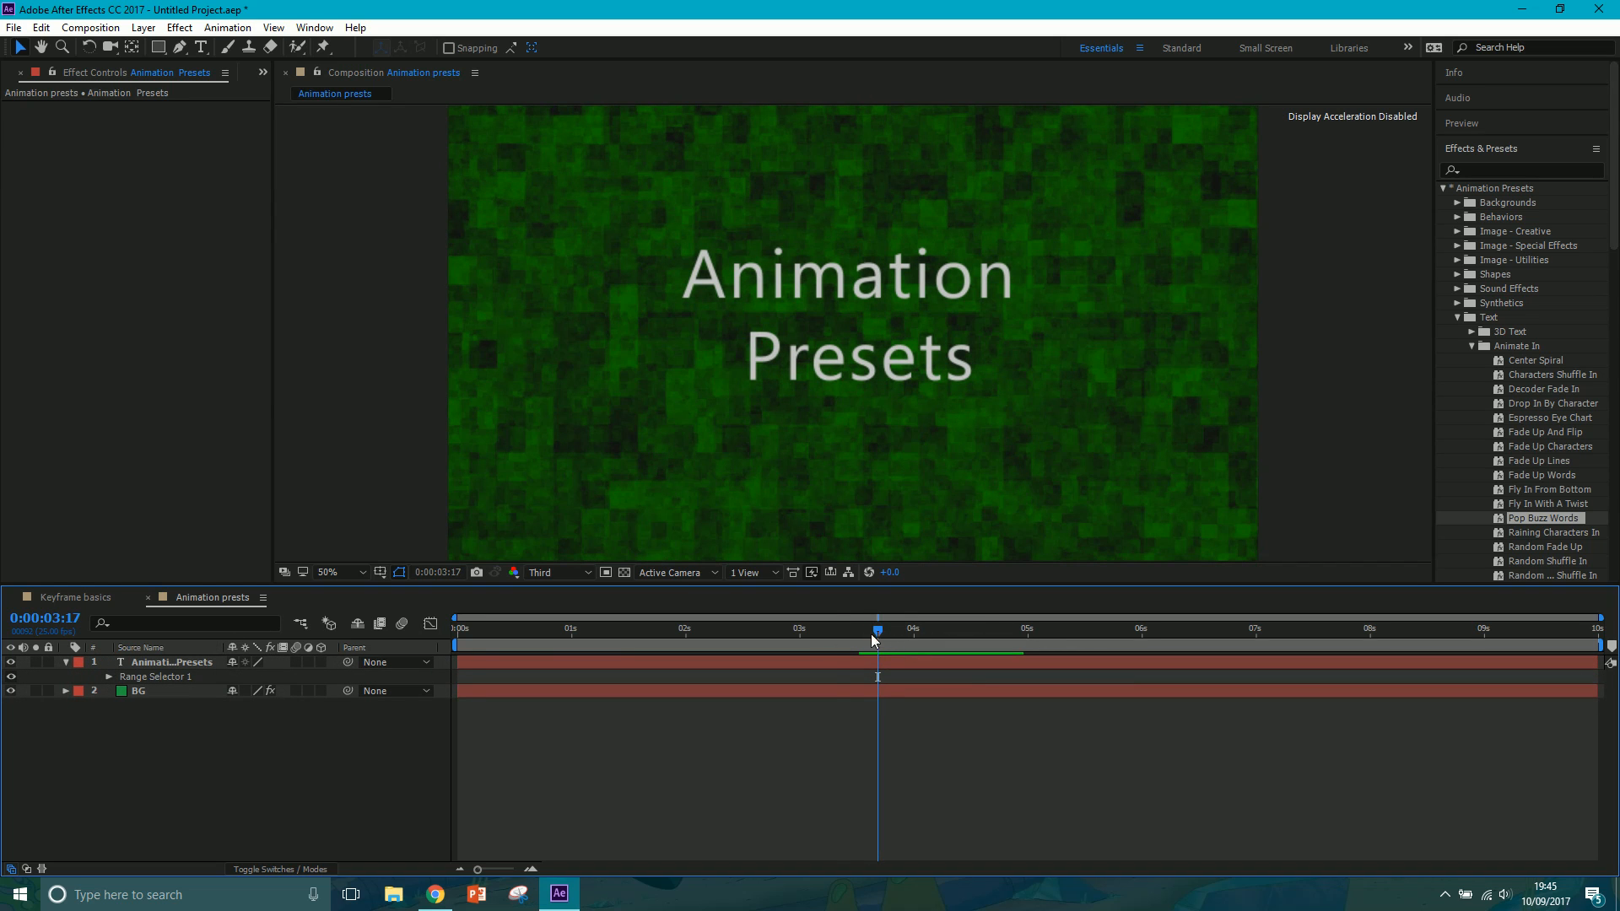
# - Apply the Pop Buzz Words preset to the title layer at 0:00:00:00 and scrub through the resulting animation
pyautogui.press('Home')
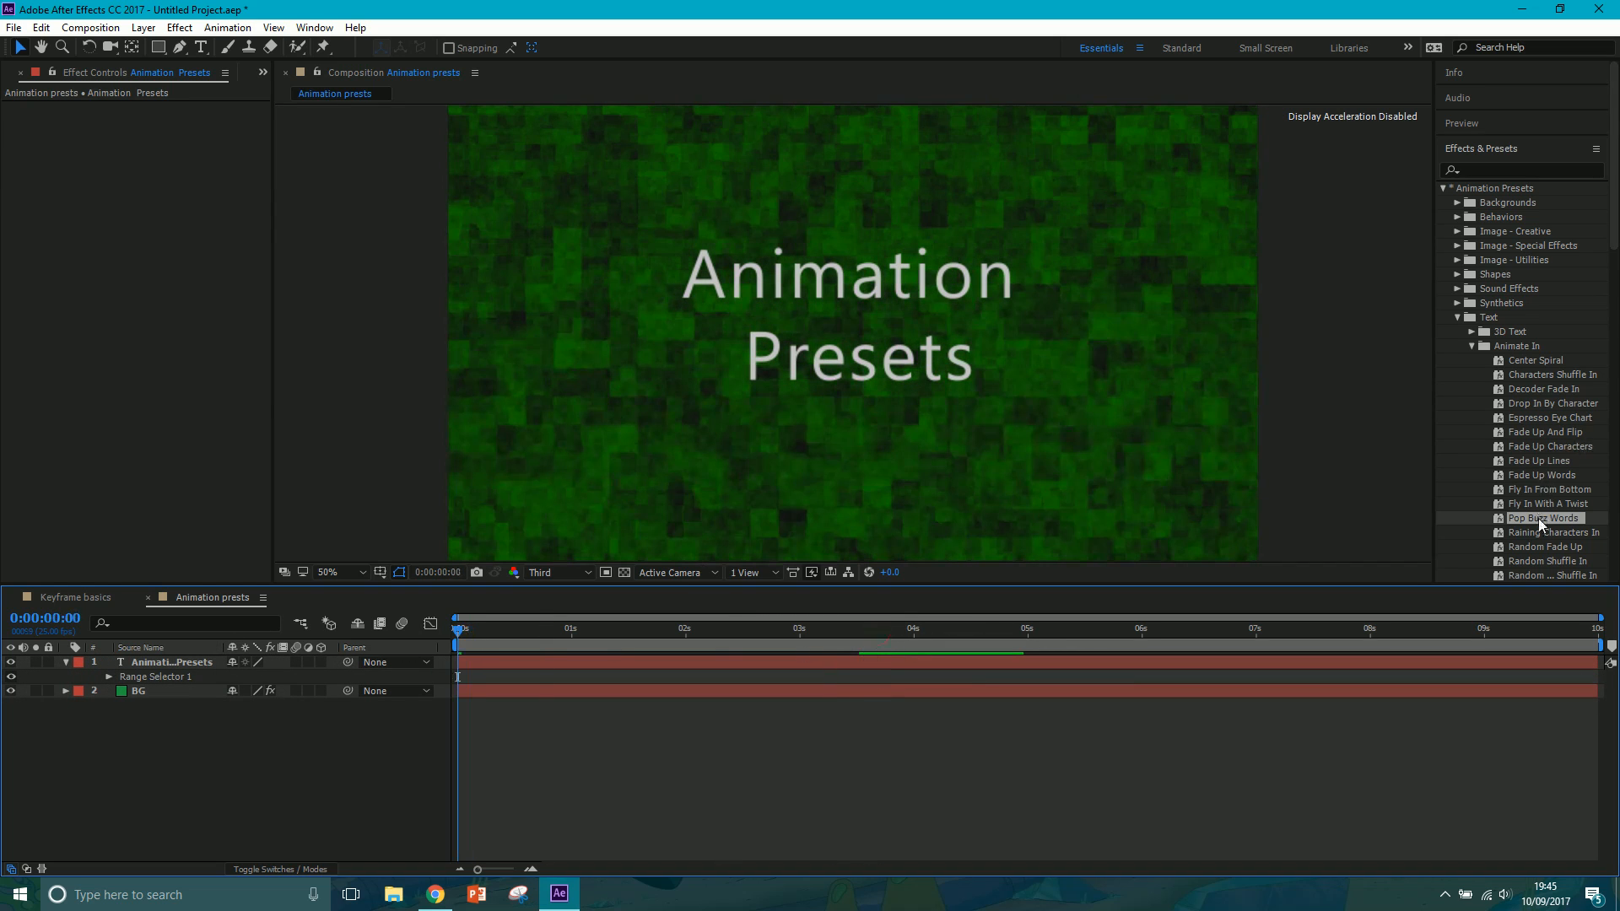
pyautogui.moveTo(1537, 518); pyautogui.dragTo(850, 349)
pyautogui.moveTo(457, 633); pyautogui.dragTo(654, 639)
pyautogui.press('Home')
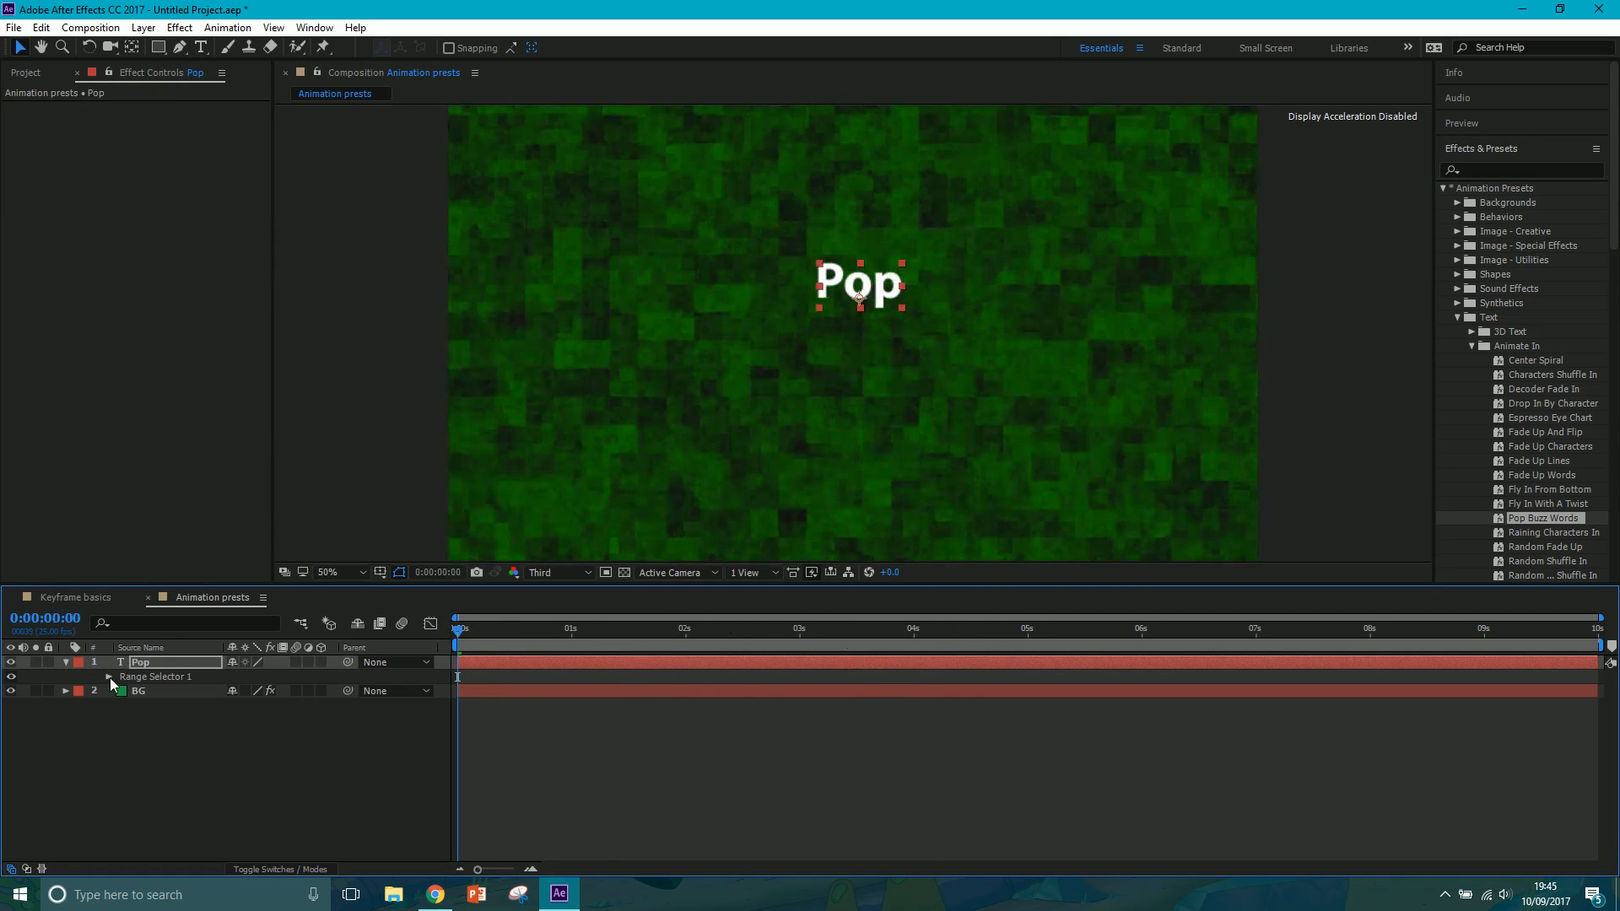
# - Expand Range Selector 1 on the Pop text layer and try to delete it
pyautogui.click(109, 677)
pyautogui.click(191, 674)
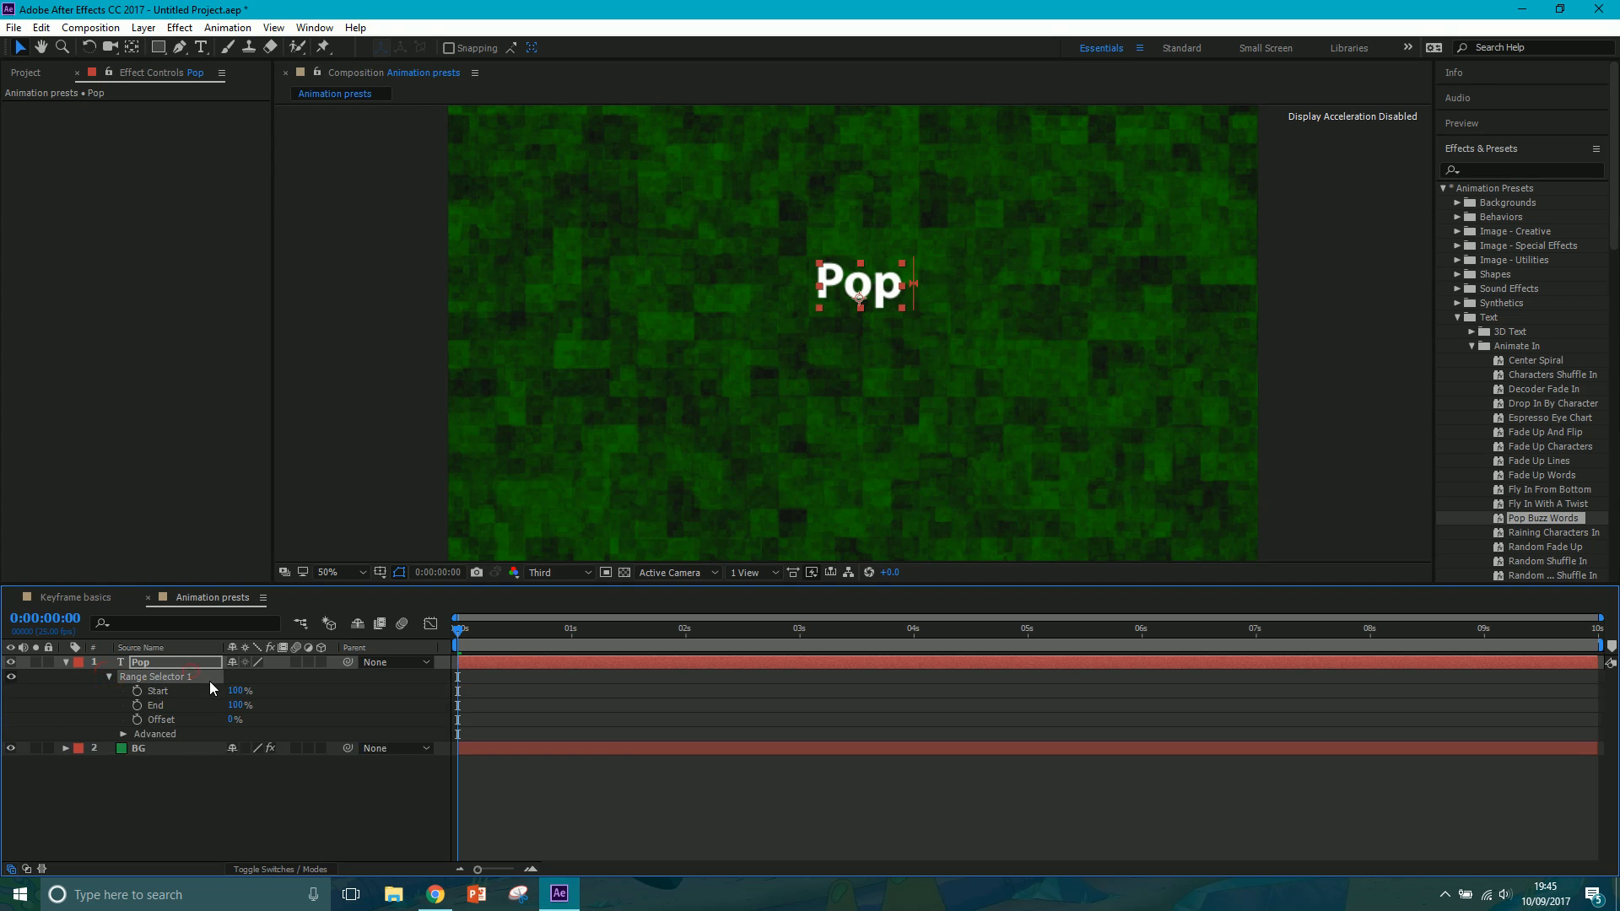
pyautogui.press('Delete')
# - Try the Decoder Fade In preset on the Pop text layer and scrub through the timeline
pyautogui.moveTo(1540, 388); pyautogui.dragTo(755, 663)
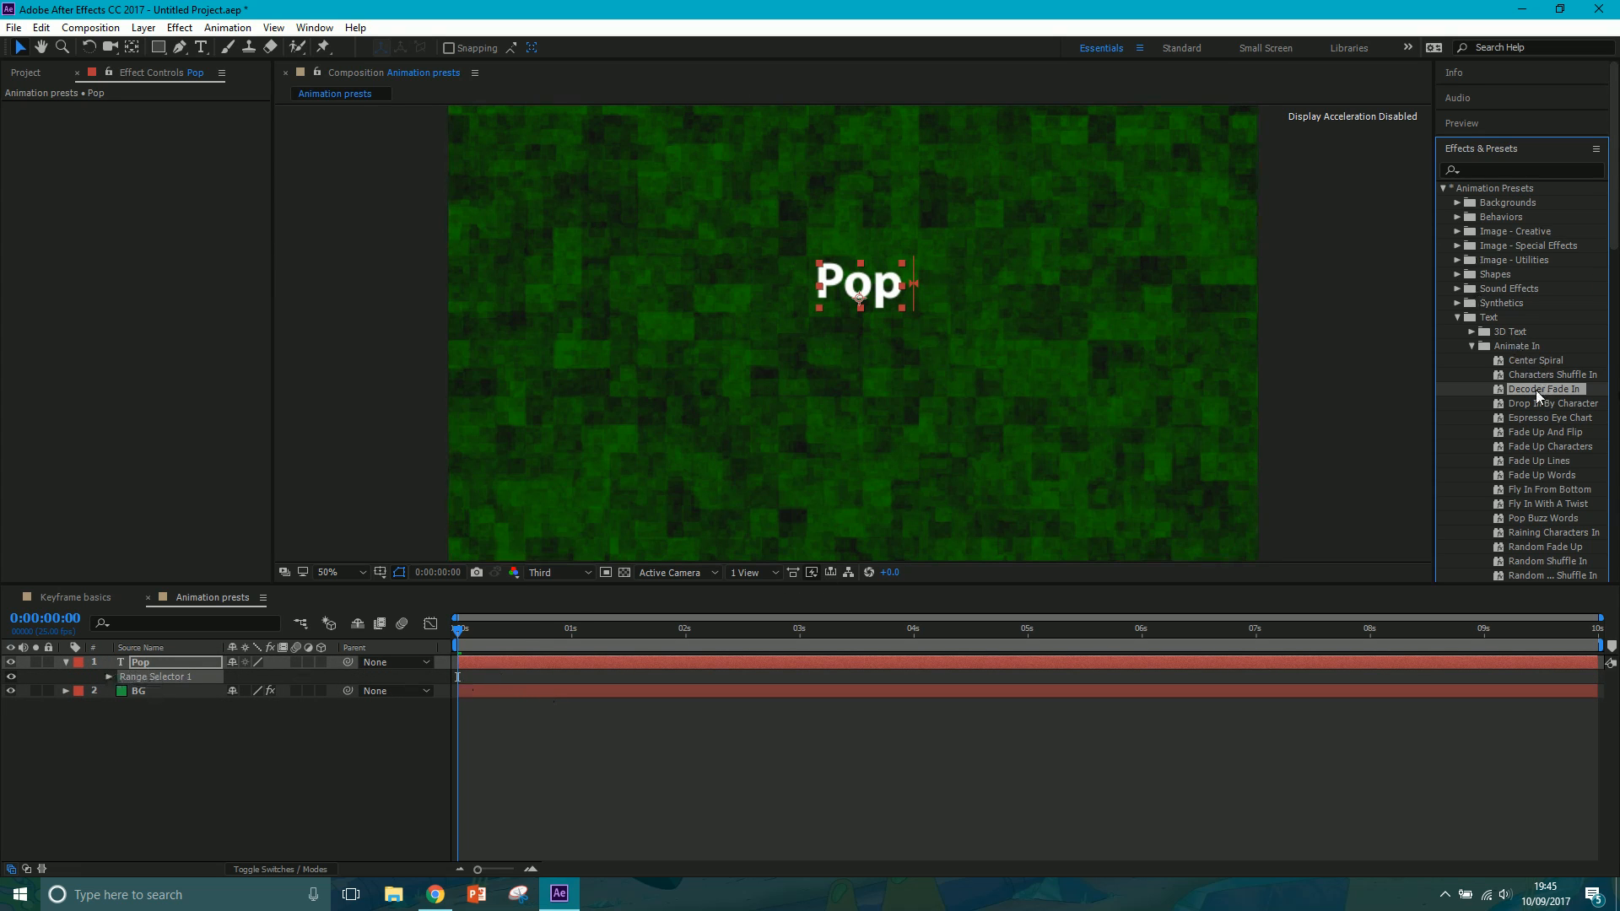
pyautogui.moveTo(1535, 390); pyautogui.dragTo(896, 307)
pyautogui.moveTo(468, 629); pyautogui.dragTo(967, 624)
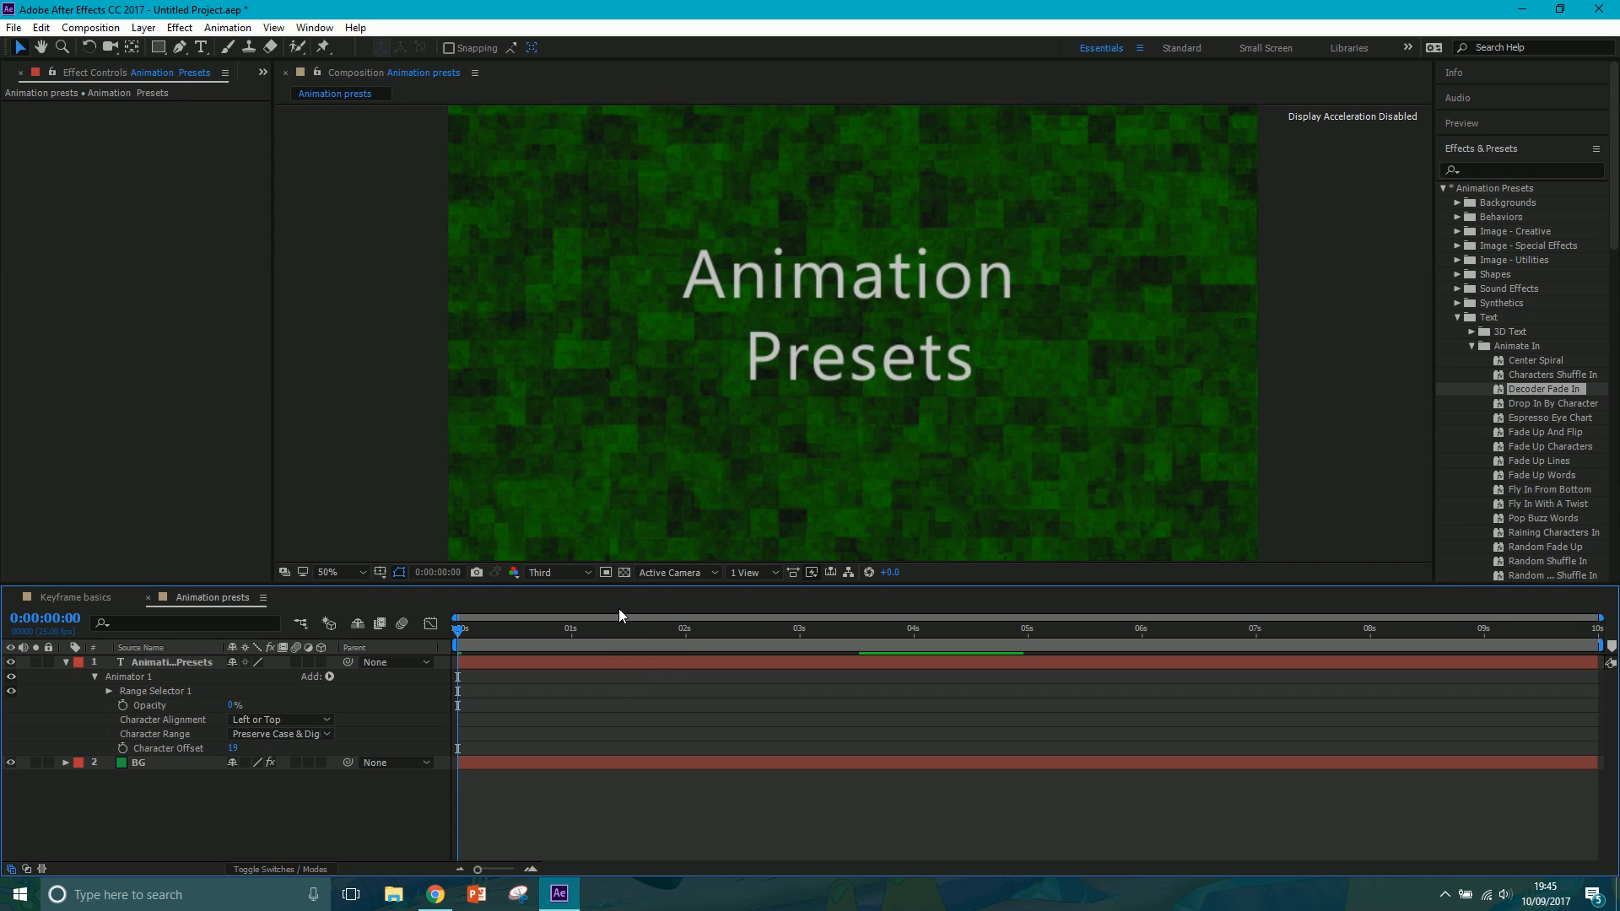
# - Apply the Decoder Fade In preset to the Animation Presets title layer at 0:00:00:00 and scrub through to 0:00:03:19
pyautogui.moveTo(1542, 388); pyautogui.dragTo(816, 282)
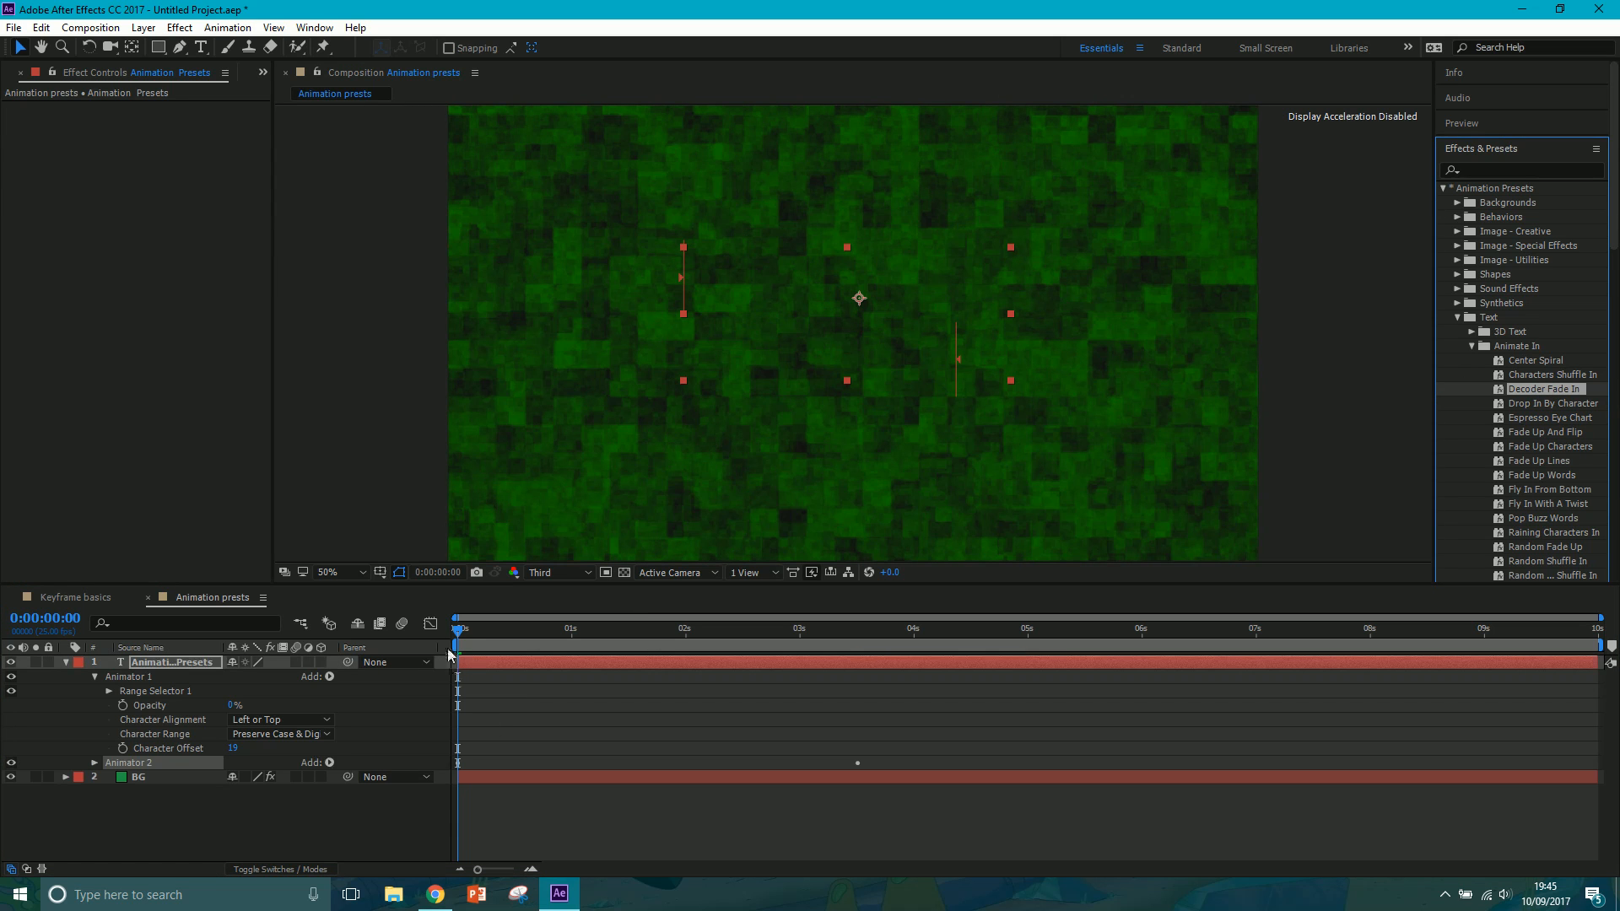
pyautogui.moveTo(462, 639); pyautogui.dragTo(920, 649)
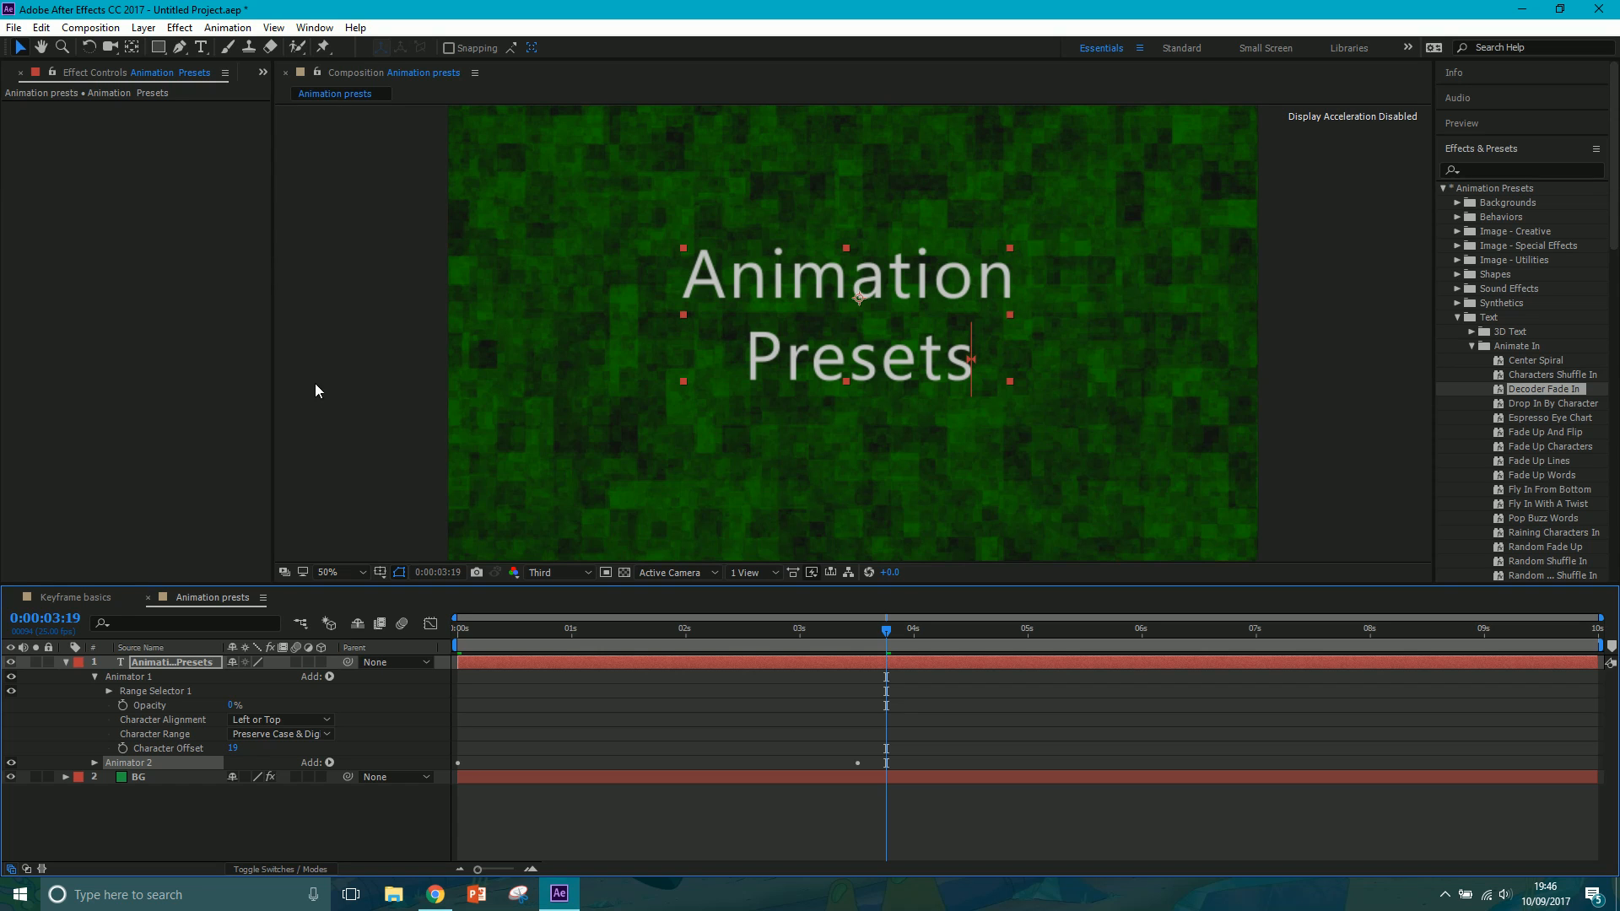
# - Switch between the Keyframe basics and Animation prests compositions to review both timelines
pyautogui.click(88, 599)
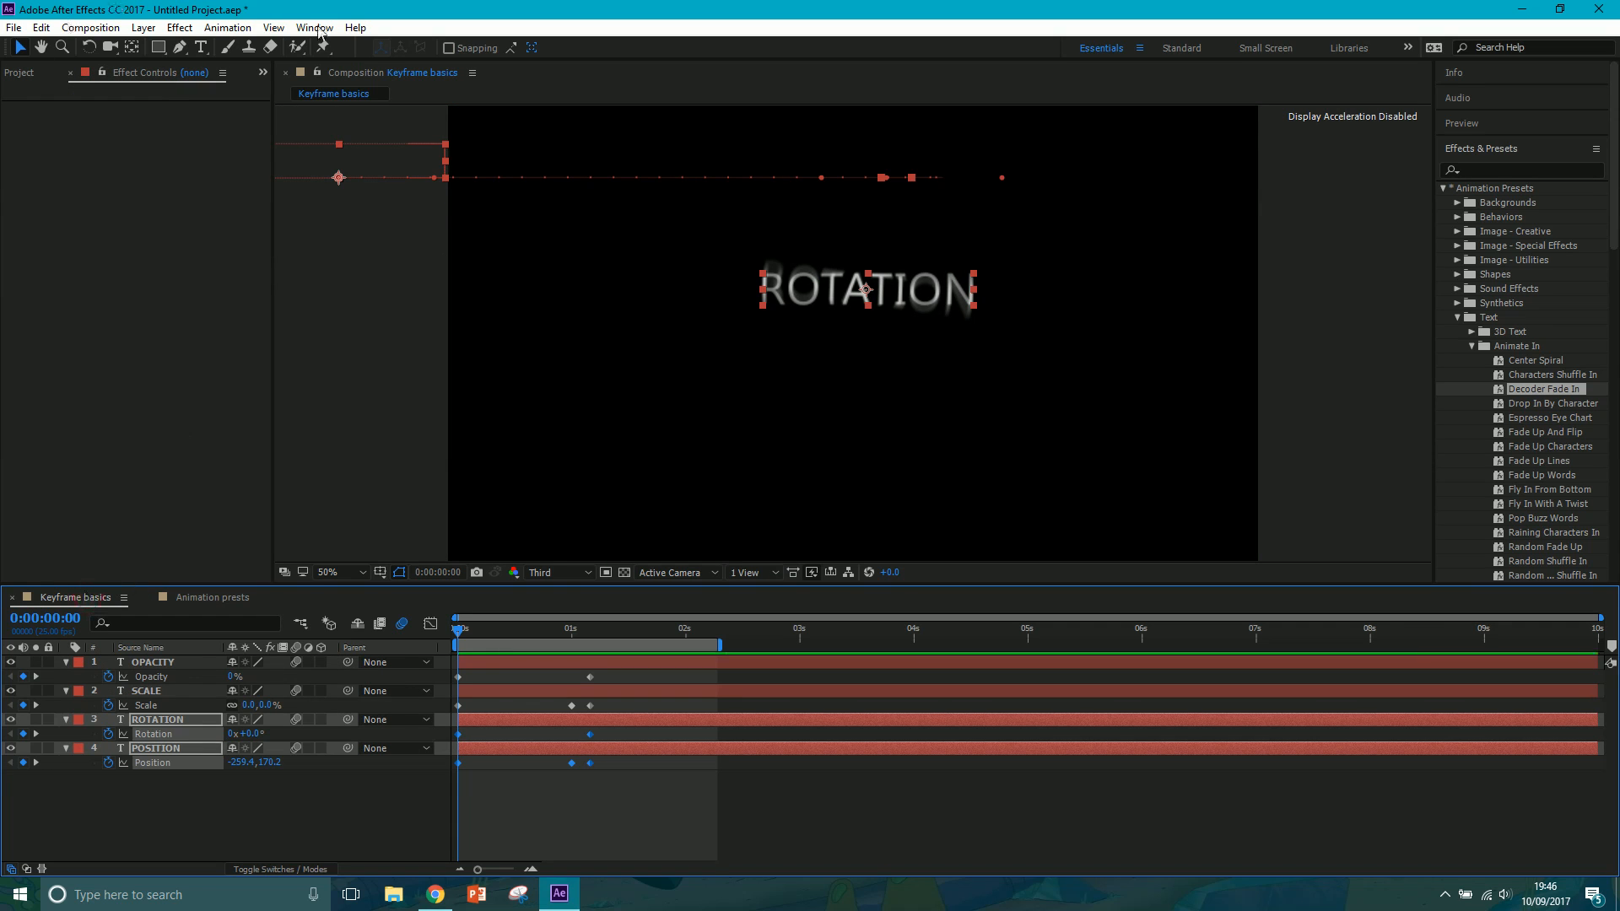
pyautogui.click(180, 600)
pyautogui.click(85, 593)
pyautogui.click(208, 595)
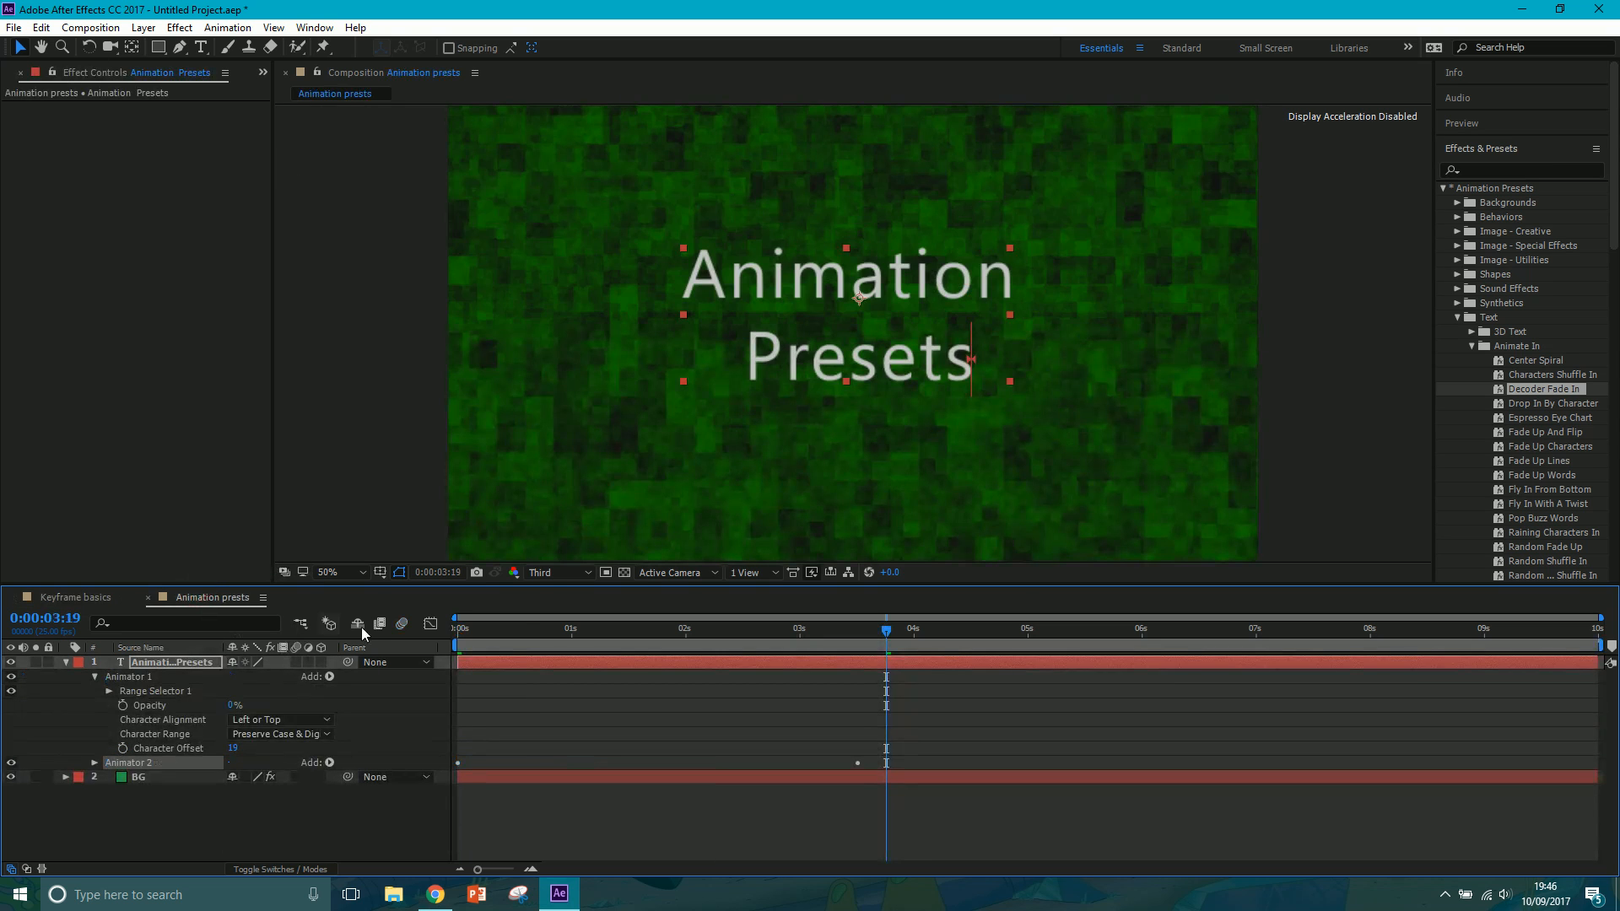
pyautogui.moveTo(524, 636); pyautogui.dragTo(427, 641)
# - In the Keyframe basics composition, set the work area to end at 0:00:03:00
pyautogui.click(67, 600)
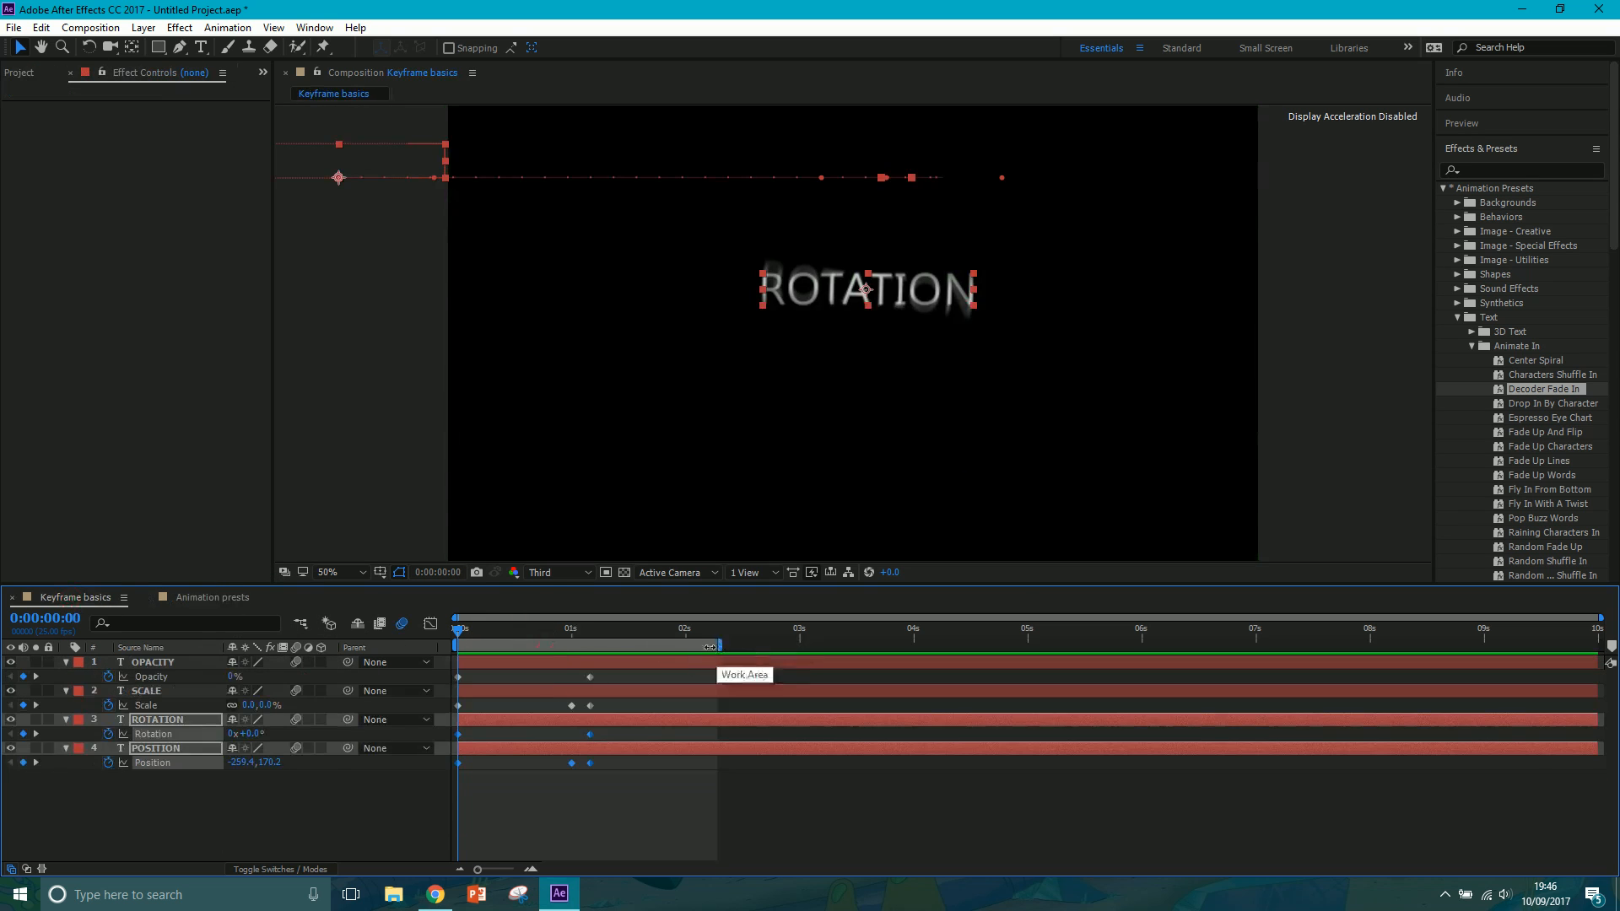
pyautogui.moveTo(709, 646); pyautogui.dragTo(1616, 650)
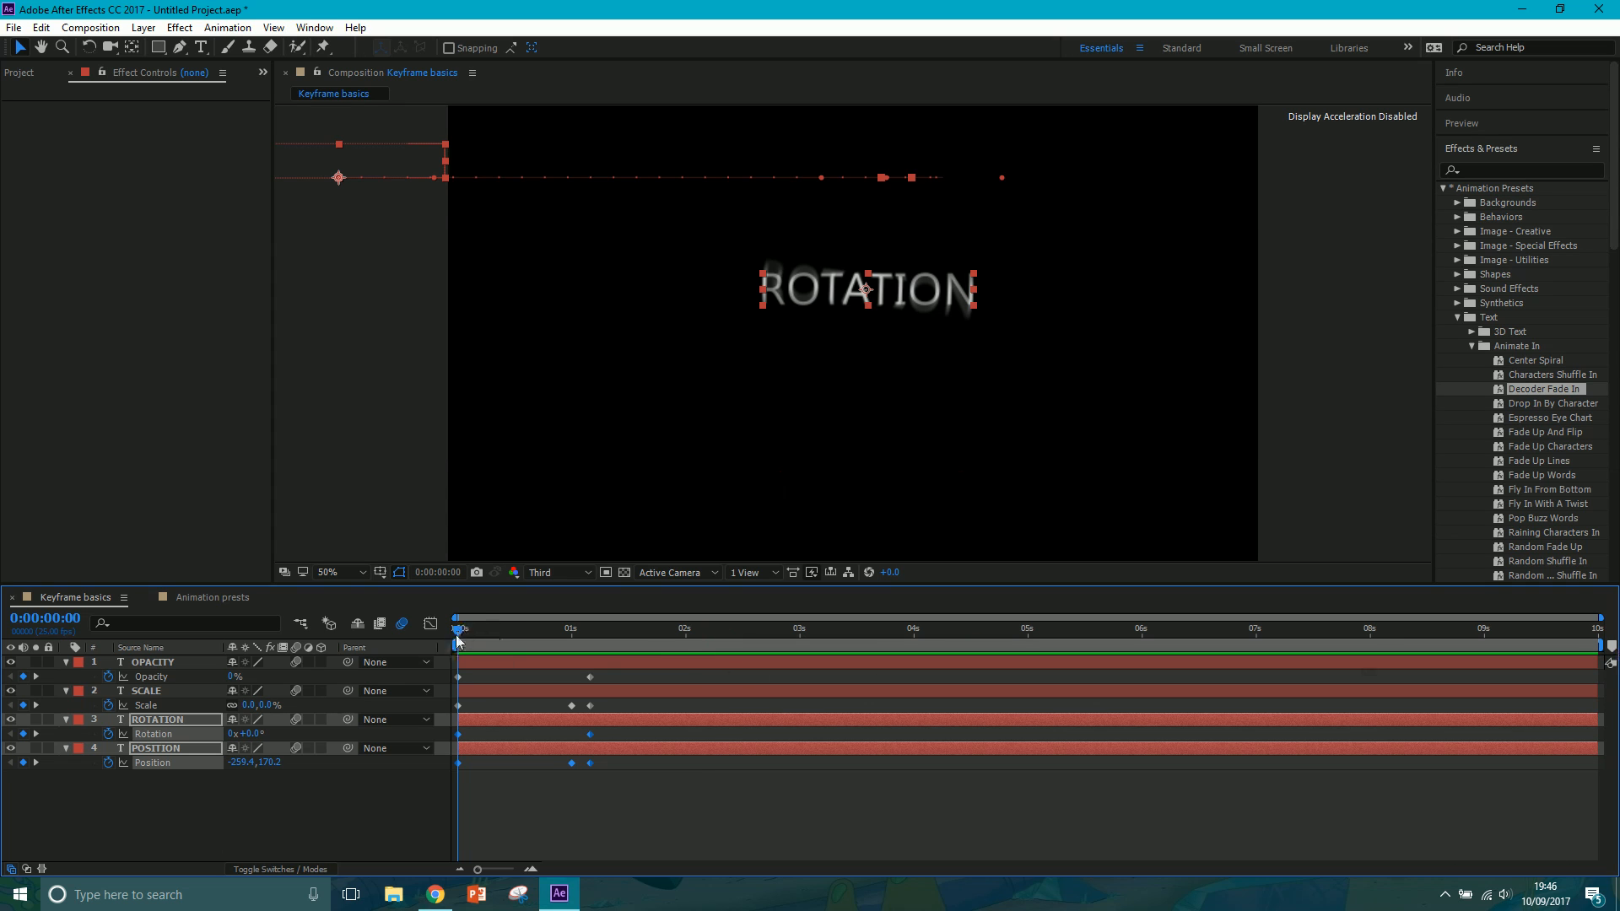
pyautogui.moveTo(459, 629); pyautogui.dragTo(1597, 623)
pyautogui.press('n')
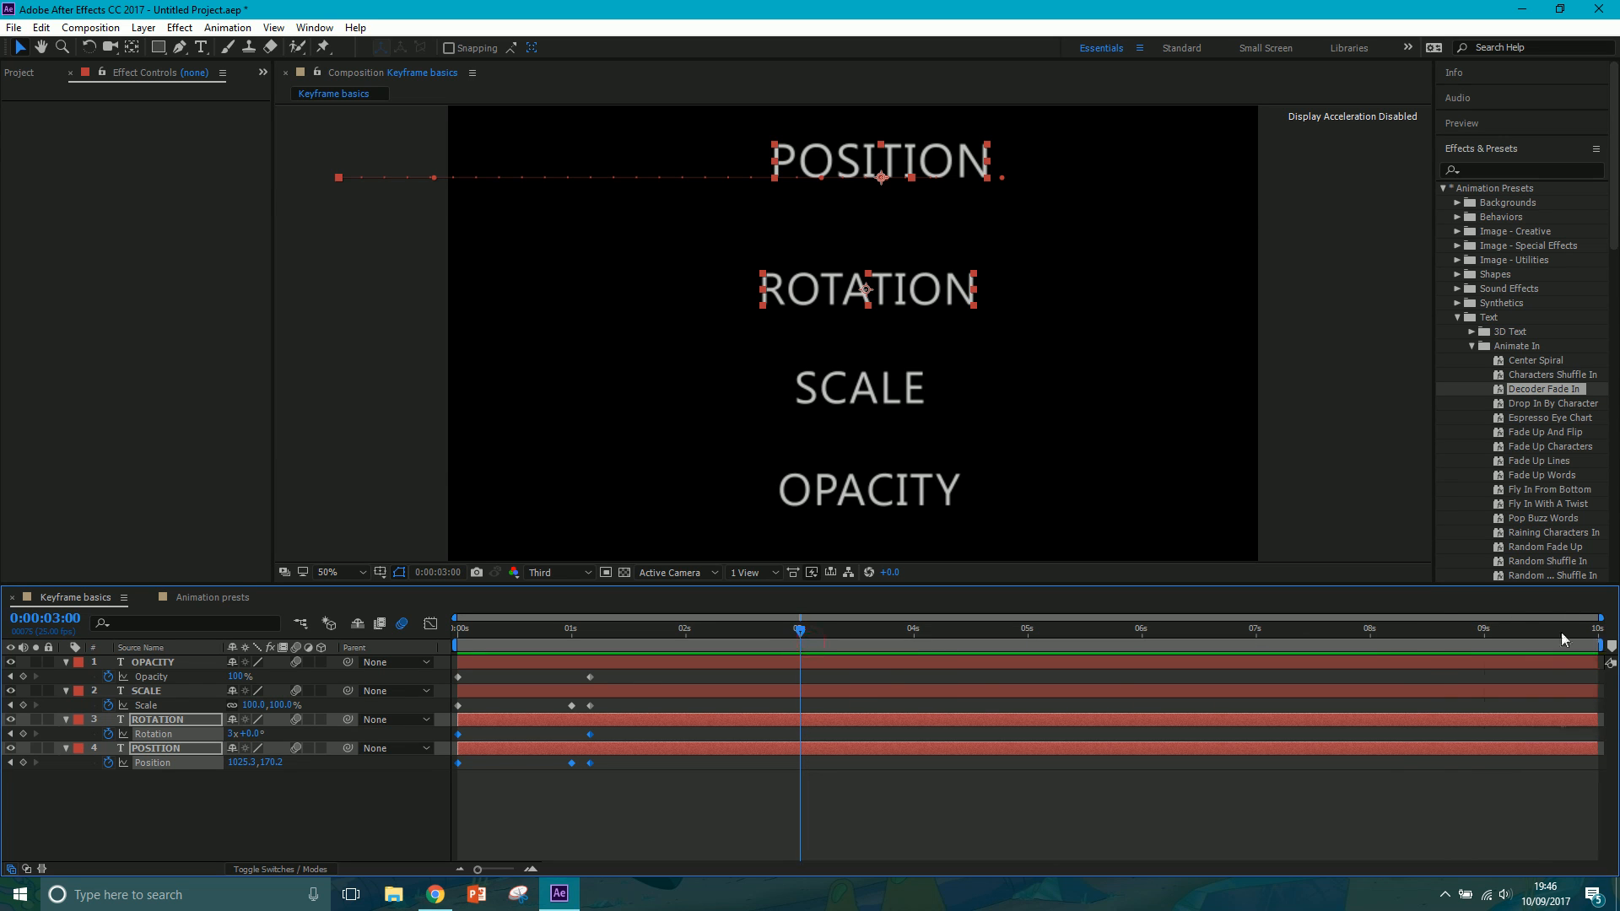
pyautogui.moveTo(800, 635)
pyautogui.mouseDown()
pyautogui.moveTo(758, 651)
pyautogui.moveTo(805, 648)
pyautogui.mouseUp()
pyautogui.press('n')
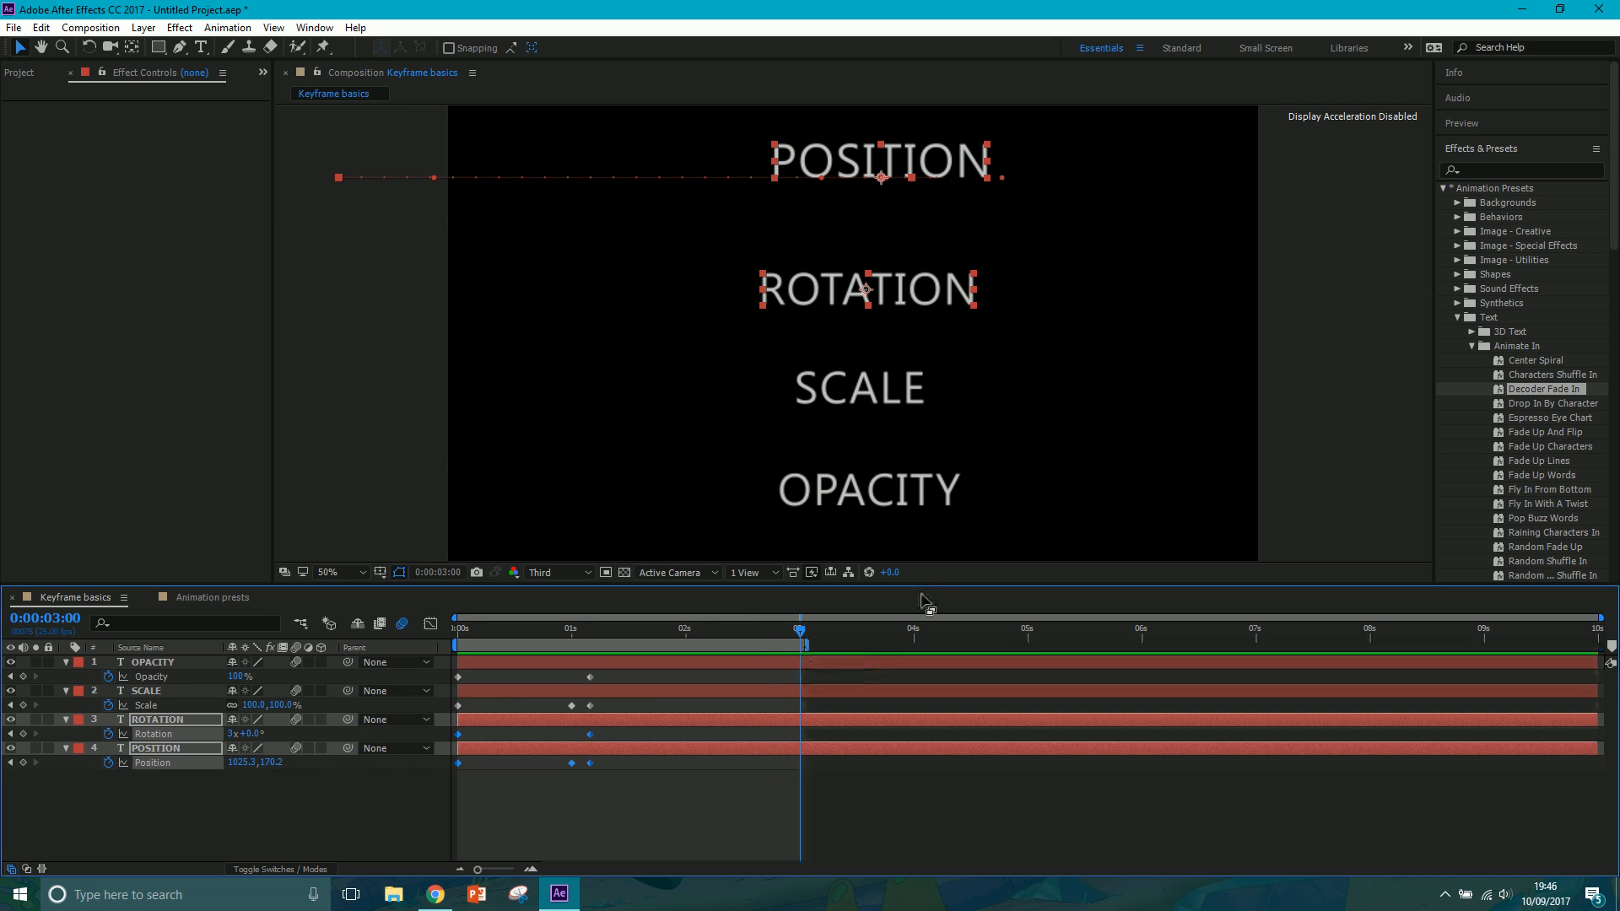
pyautogui.moveTo(806, 653)
pyautogui.mouseDown()
pyautogui.moveTo(895, 655)
pyautogui.moveTo(806, 654)
pyautogui.mouseUp()
# - Try starting the work area at about one second and at 0:00:01:13, and restore its start to 0:00:00:00
pyautogui.moveTo(461, 647)
pyautogui.mouseDown()
pyautogui.moveTo(533, 653)
pyautogui.moveTo(440, 658)
pyautogui.moveTo(547, 643)
pyautogui.moveTo(561, 646)
pyautogui.moveTo(494, 646)
pyautogui.moveTo(564, 660)
pyautogui.mouseUp()
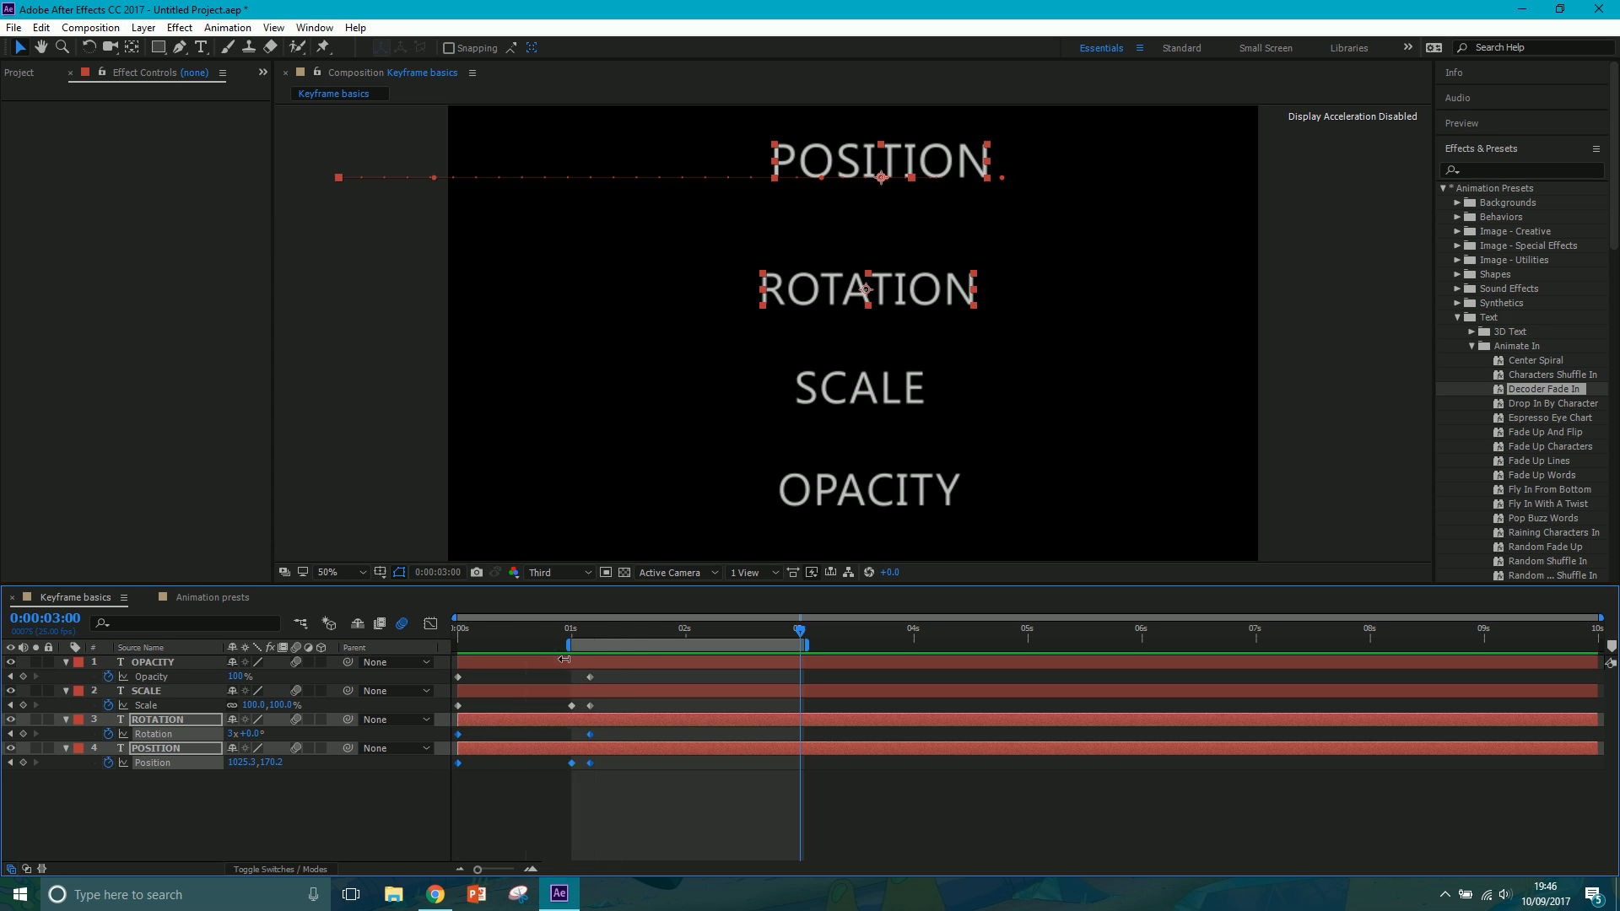
pyautogui.click(631, 629)
pyautogui.press('b')
pyautogui.moveTo(622, 647); pyautogui.dragTo(455, 647)
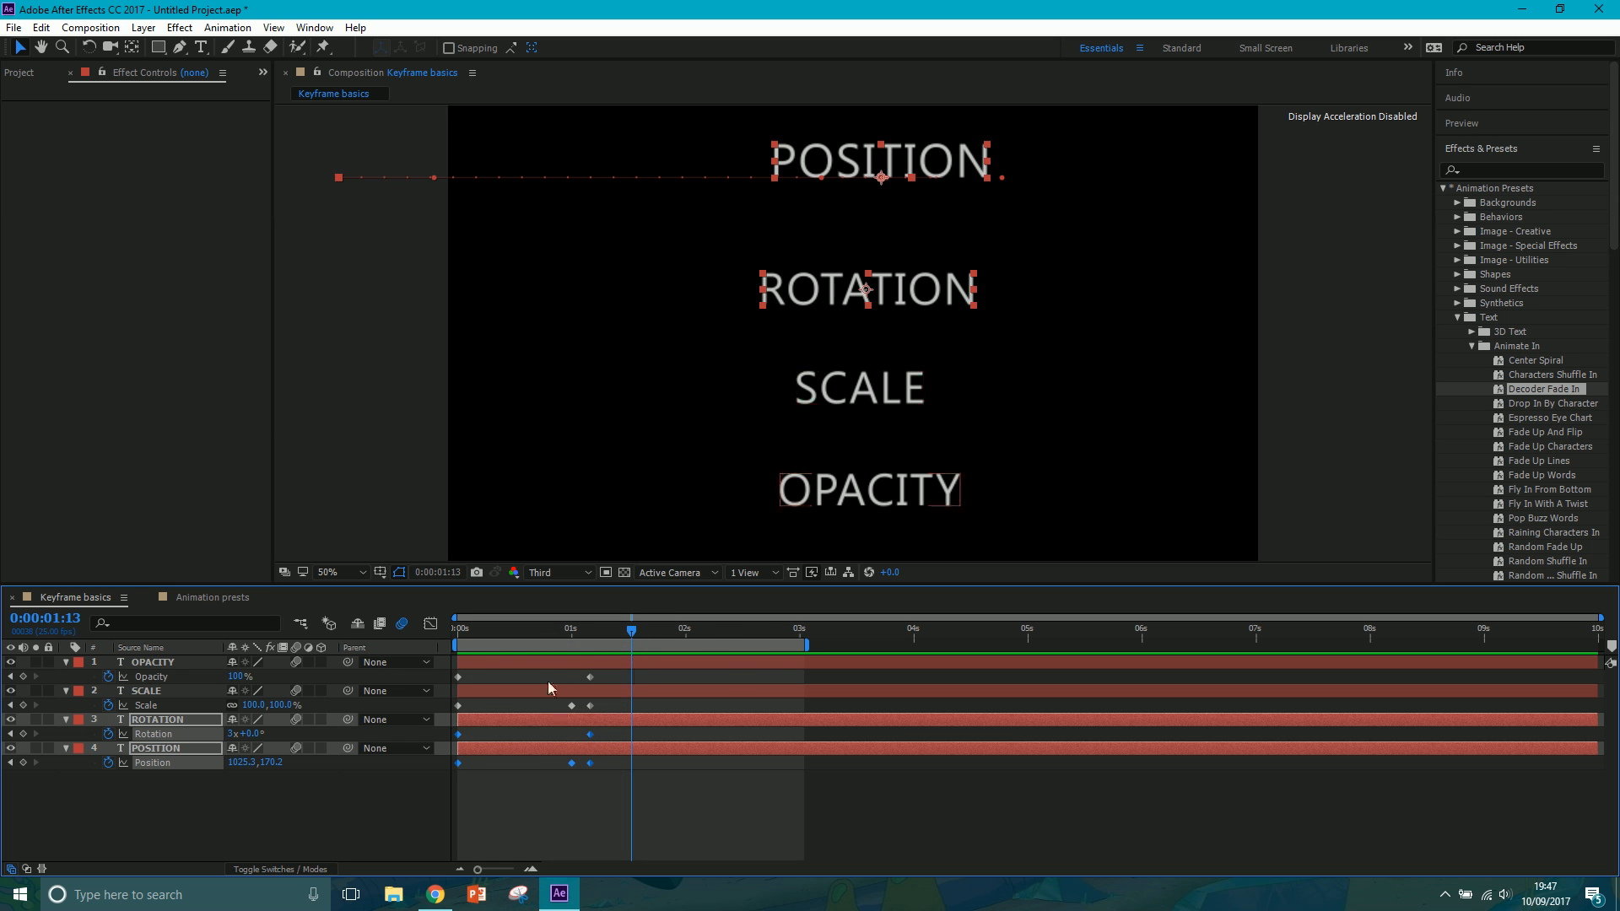
# - Deselect all layers and add the Keyframe basics composition to the Adobe Media Encoder queue
pyautogui.moveTo(632, 639); pyautogui.dragTo(753, 644)
pyautogui.click(264, 800)
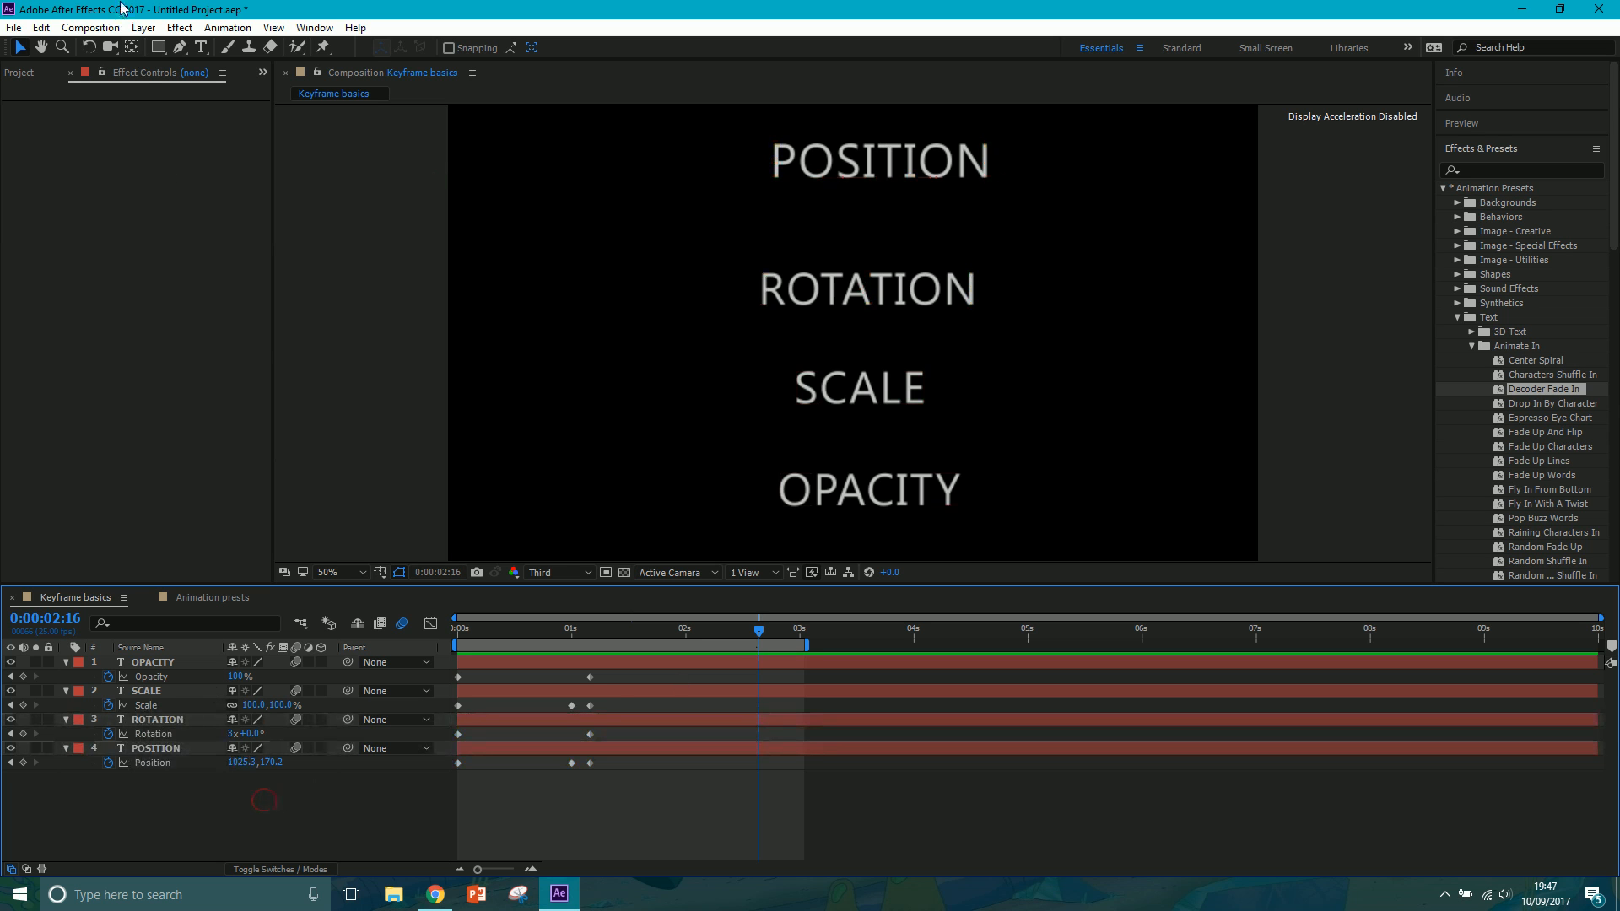
pyautogui.click(91, 27)
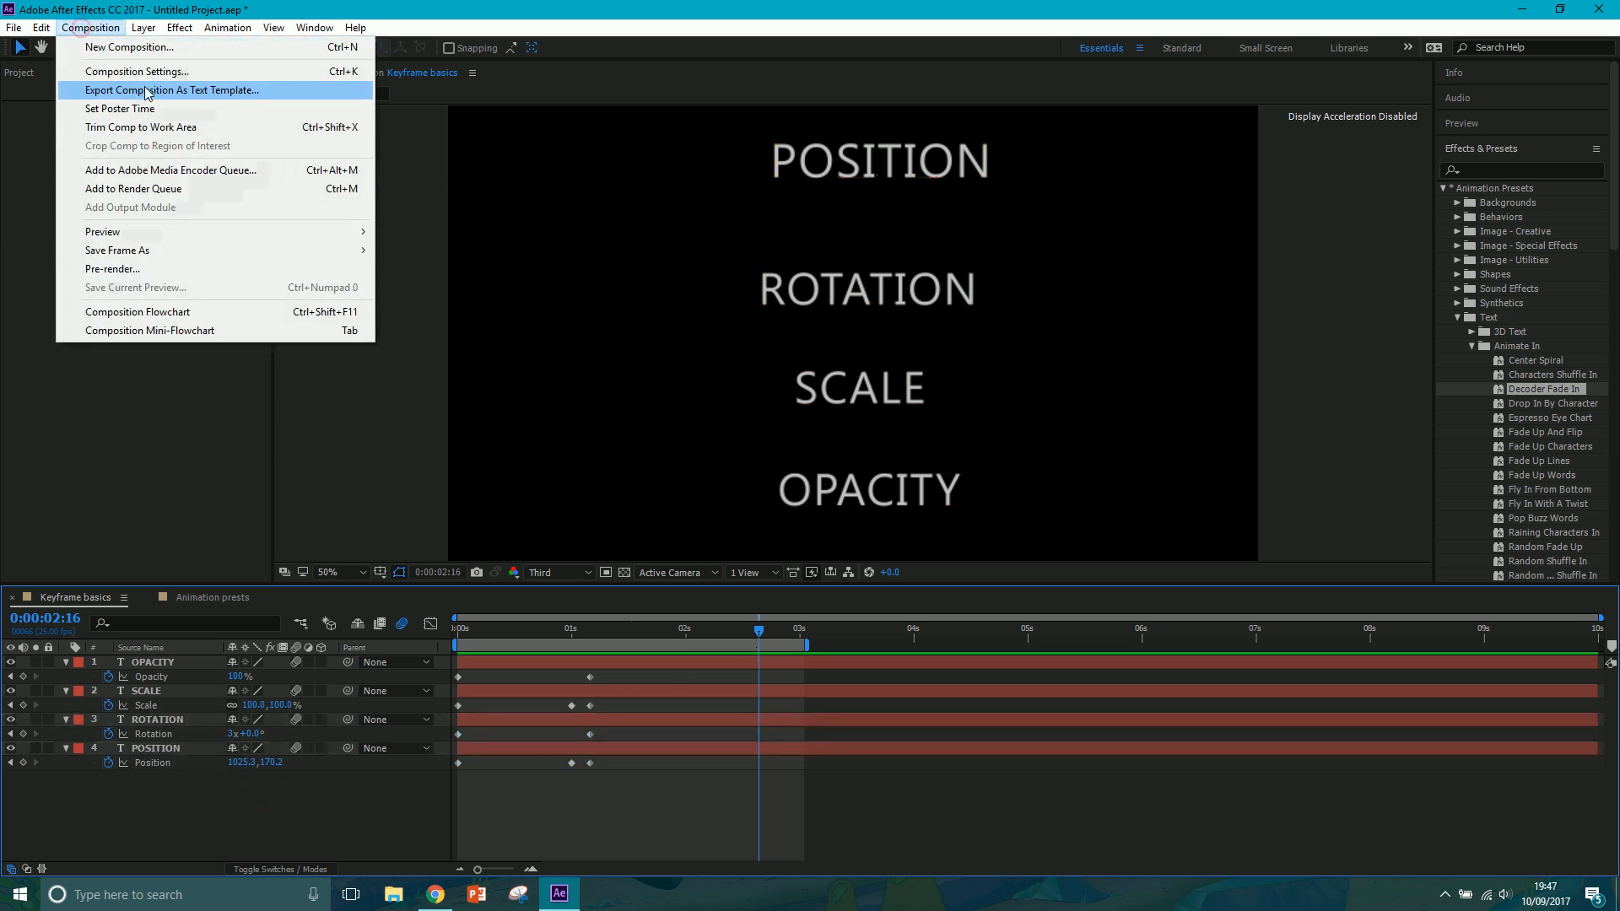
pyautogui.click(203, 172)
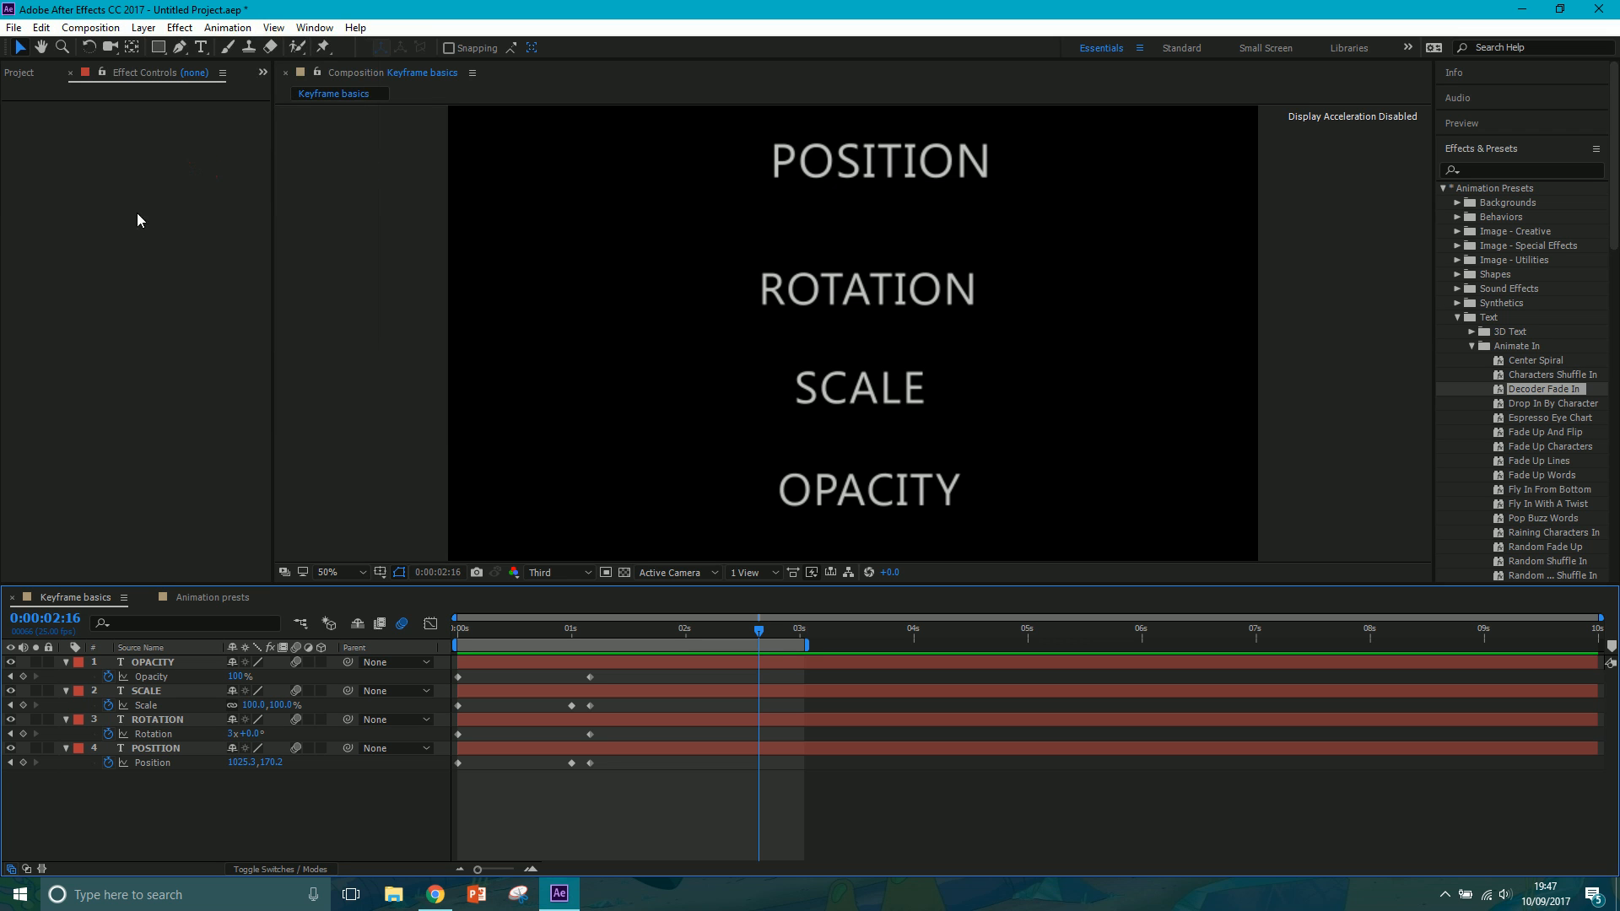
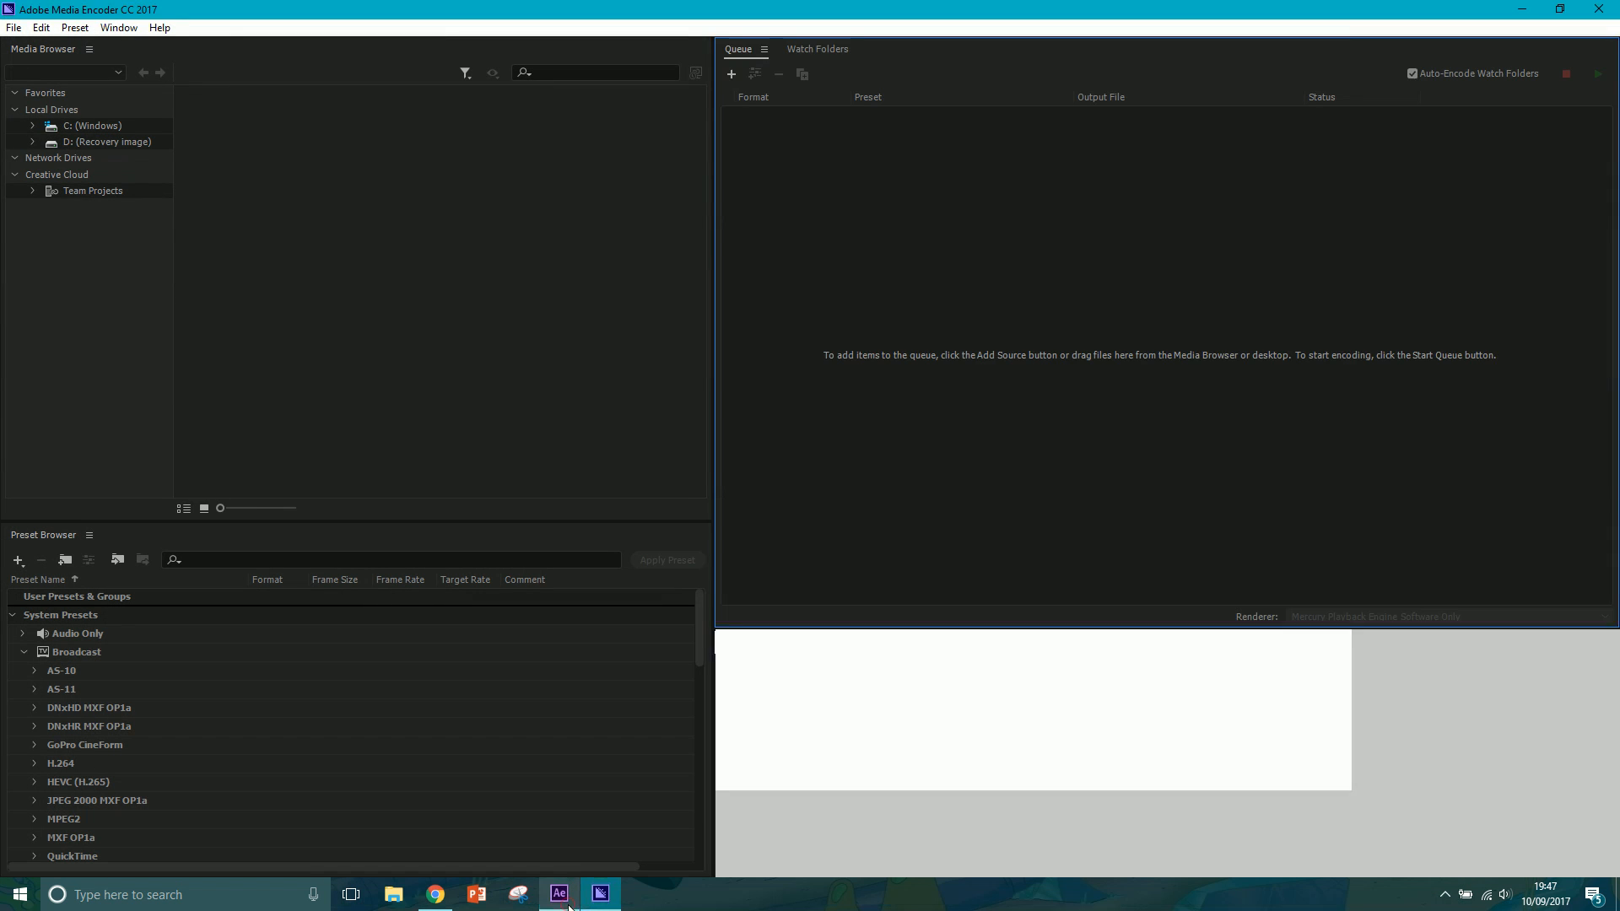
# - Back in After Effects, end the Animation prests work area at 0:00:04:24 and add that composition to the Adobe Media Encoder queue
pyautogui.click(567, 903)
pyautogui.moveTo(456, 640); pyautogui.dragTo(1023, 684)
pyautogui.press('n')
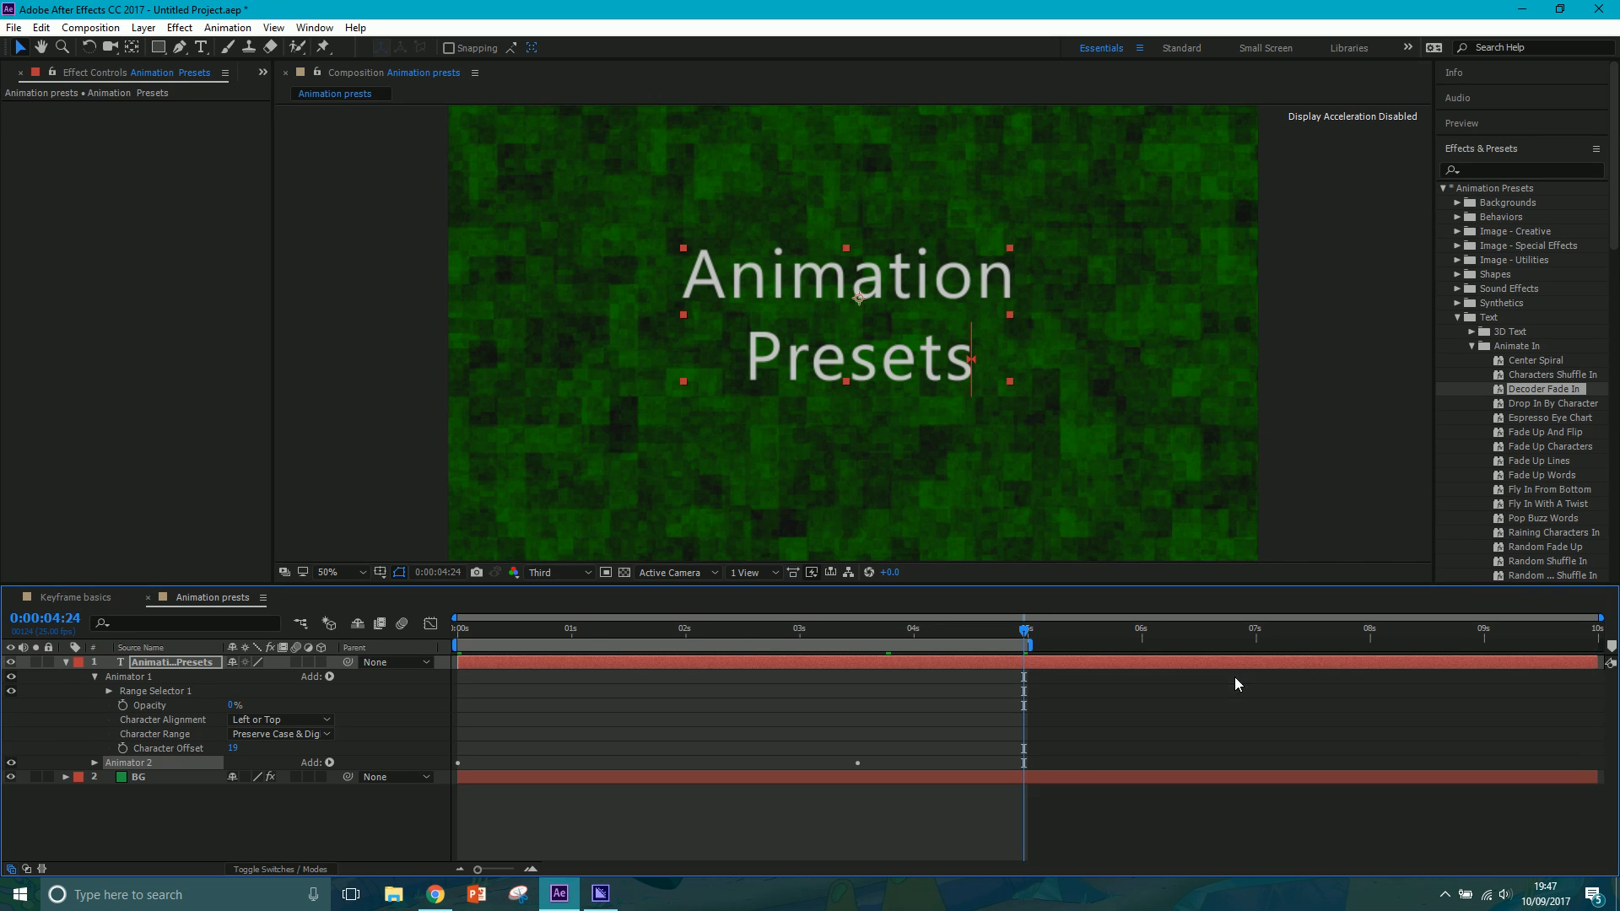
pyautogui.click(89, 28)
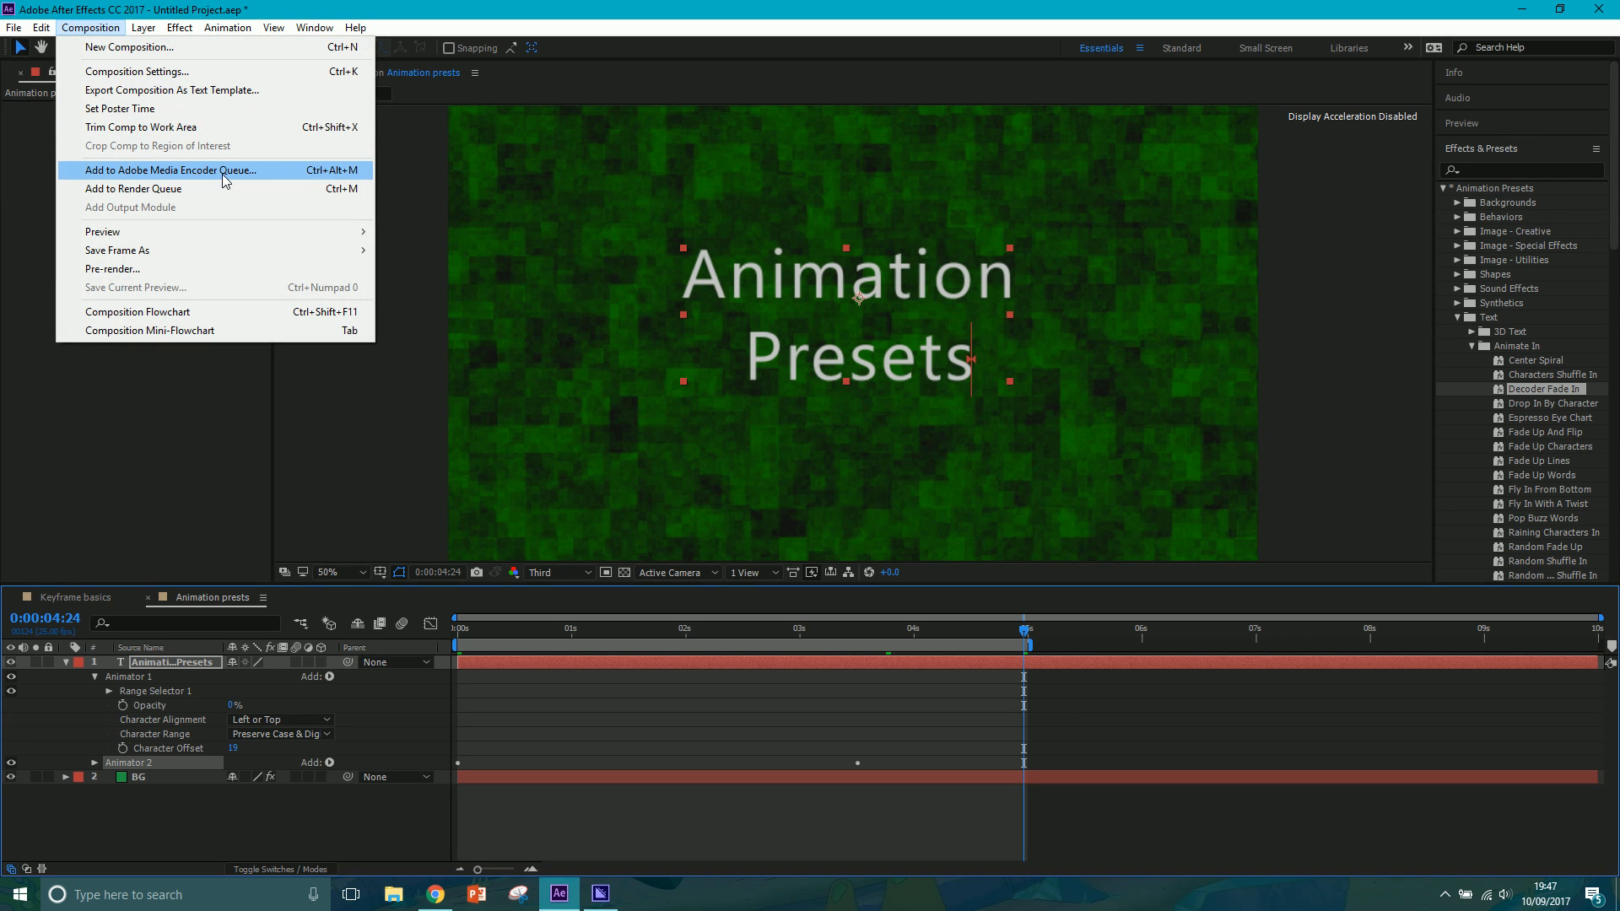
pyautogui.click(255, 173)
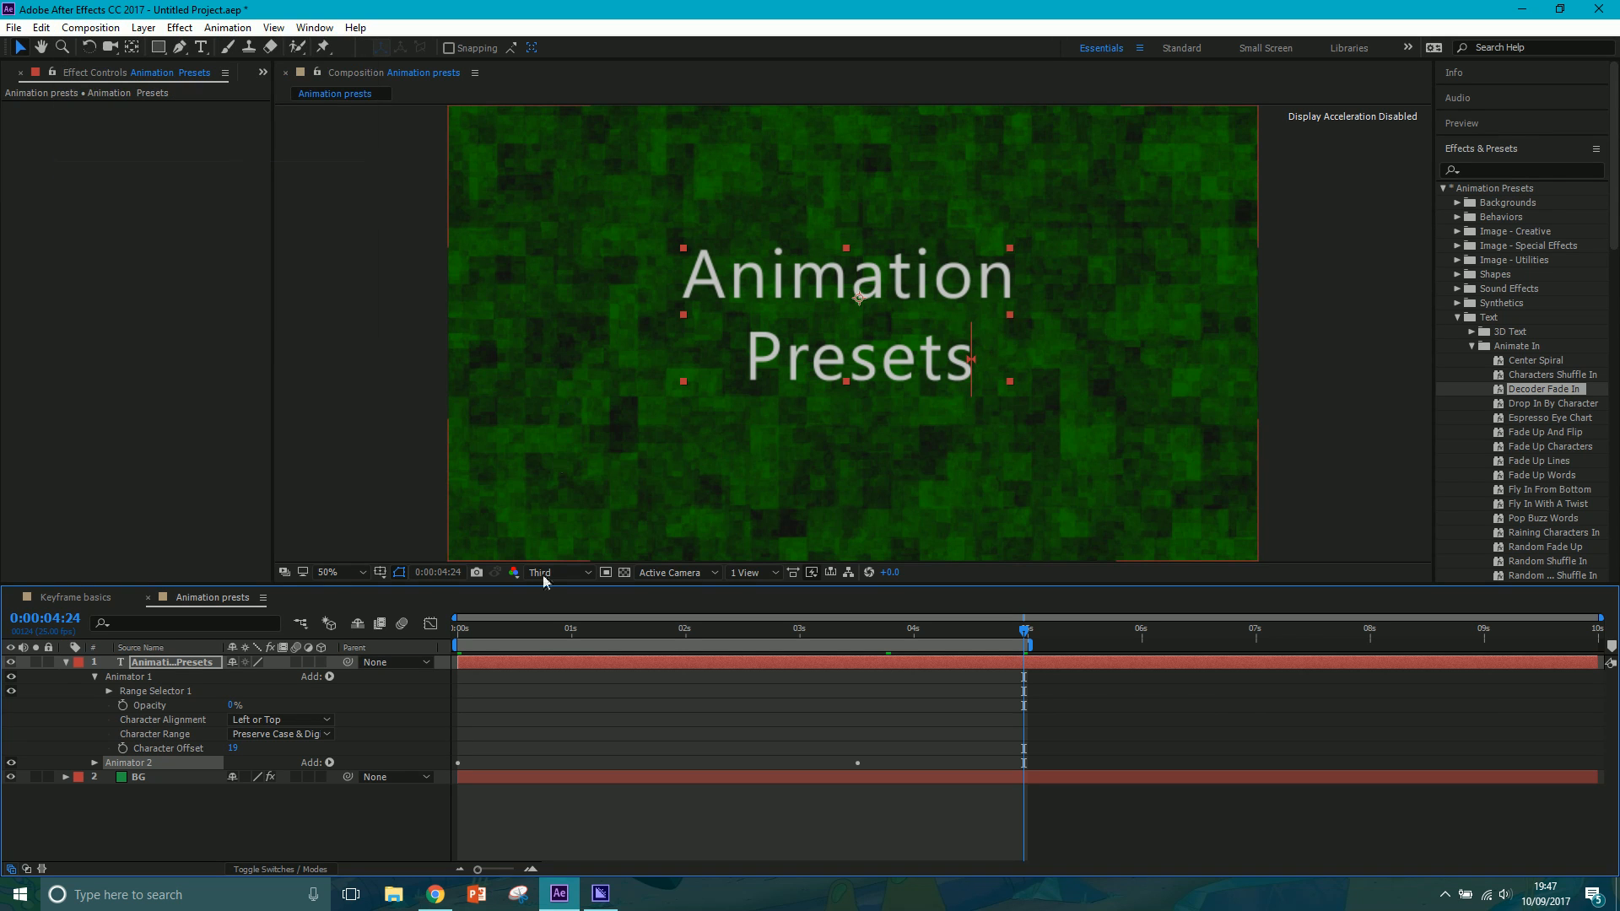
# - Switch to Adobe Media Encoder and set the Keyframe basics output to the Desktop with the file name Keyframe basics
pyautogui.click(611, 896)
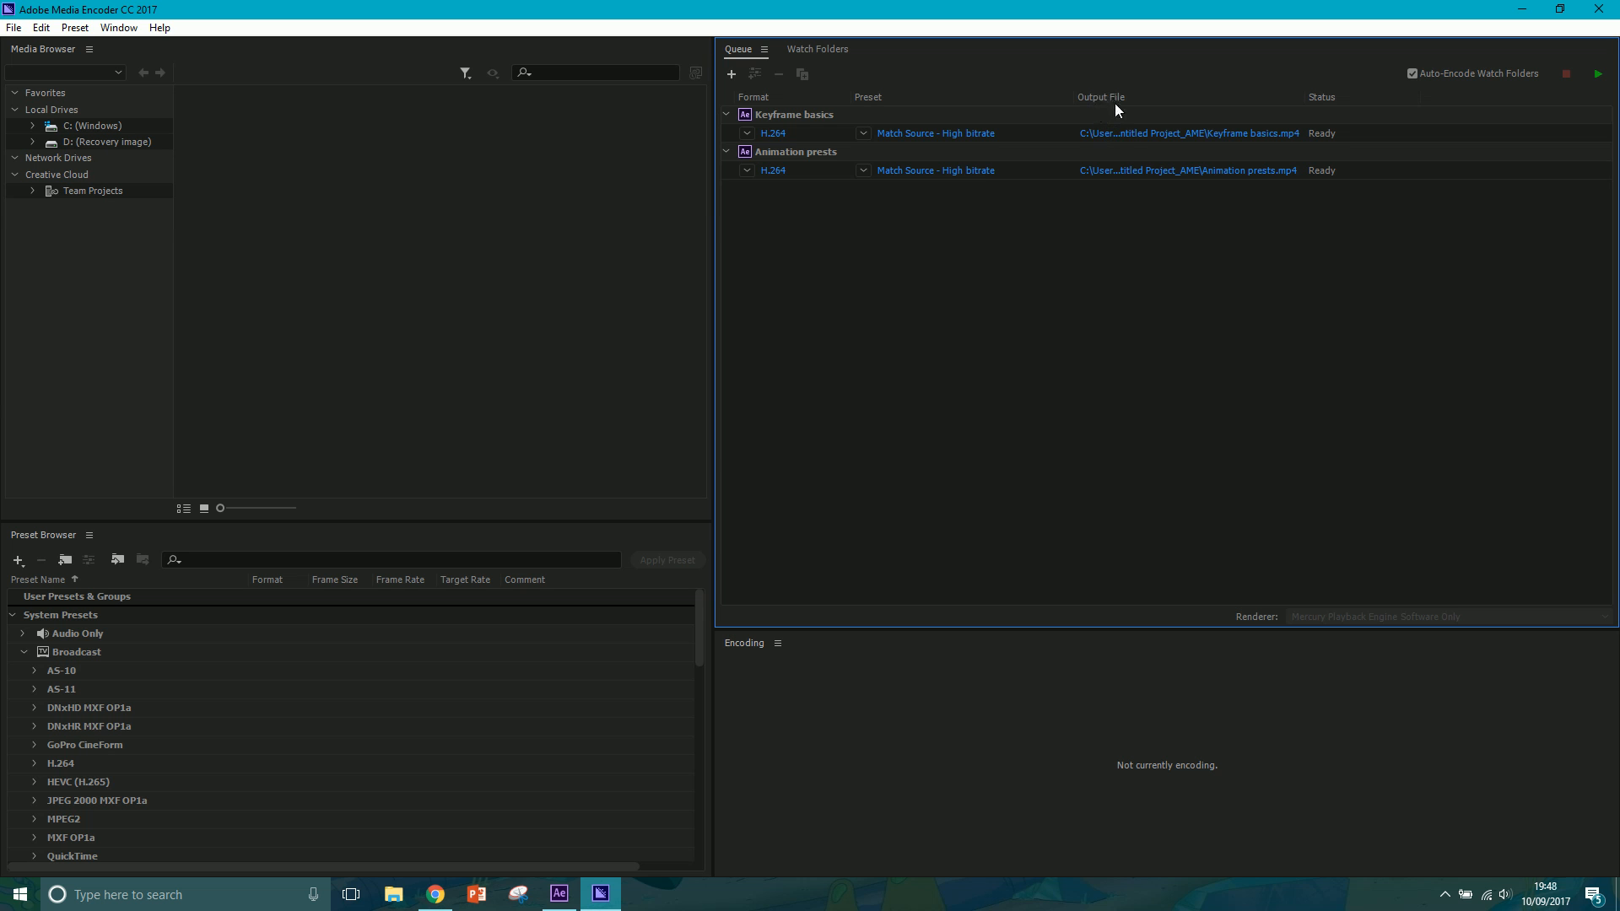
pyautogui.click(1150, 136)
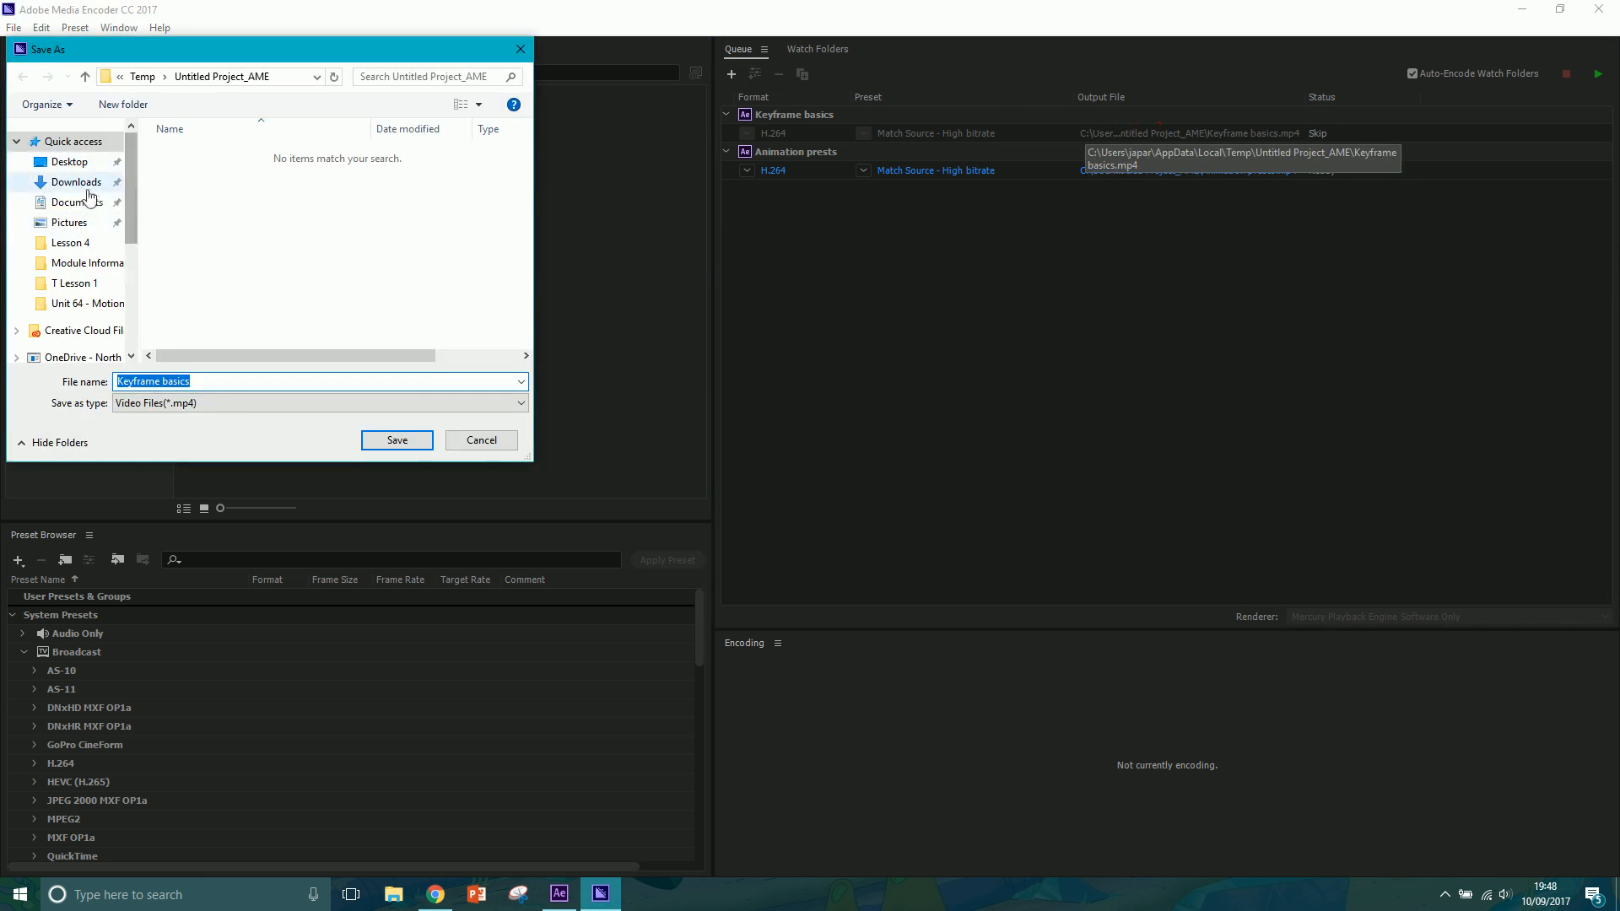
pyautogui.click(72, 162)
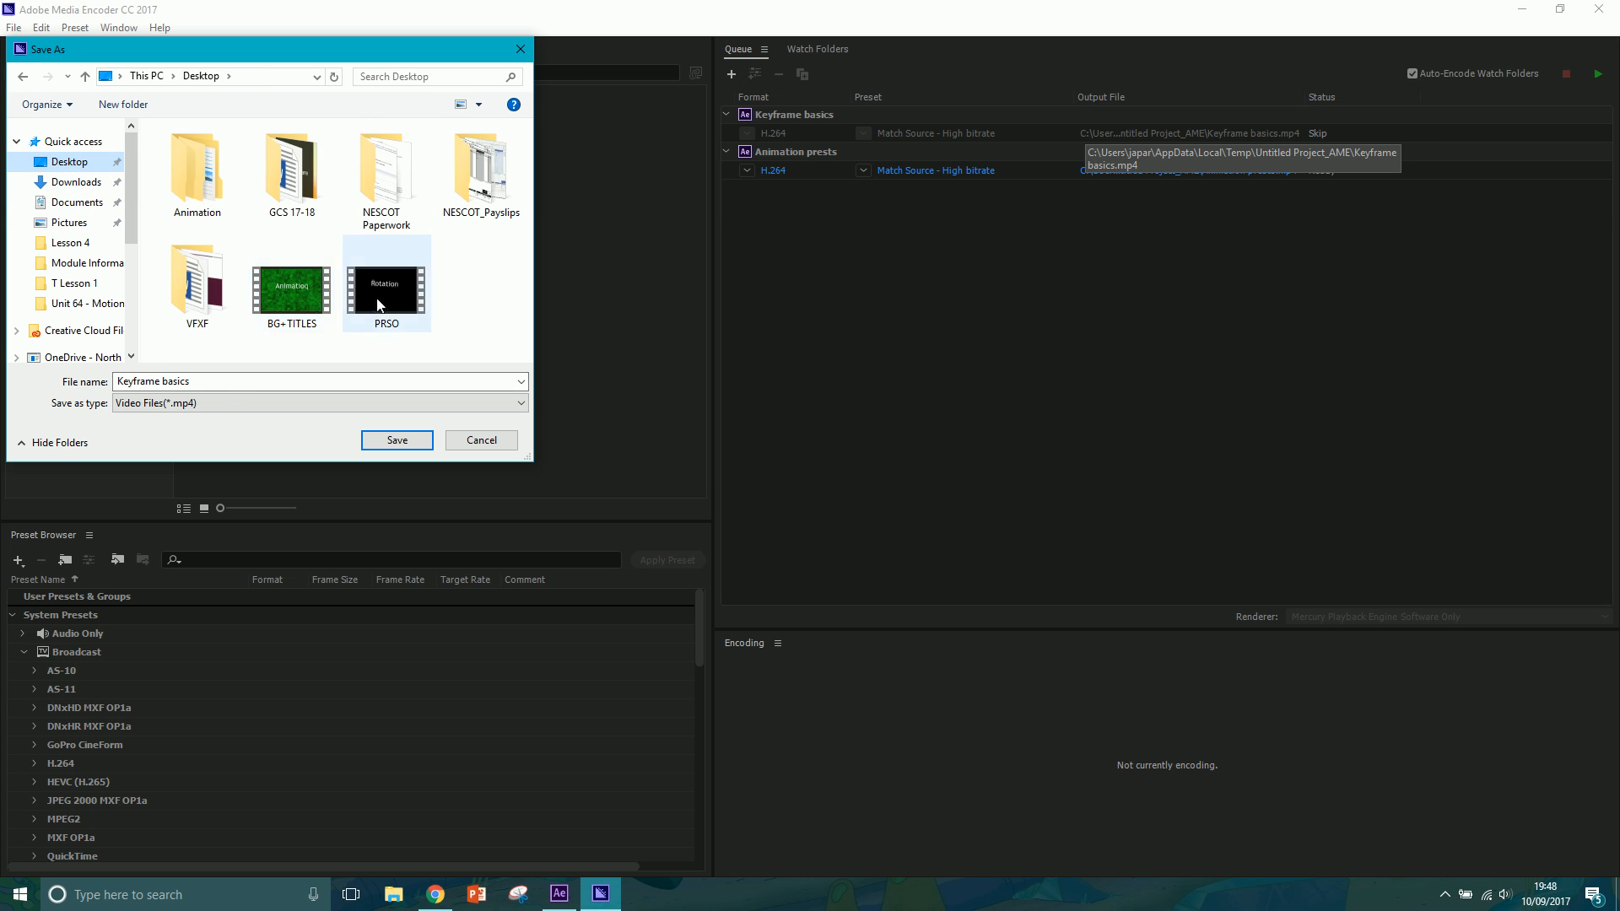
pyautogui.click(211, 381)
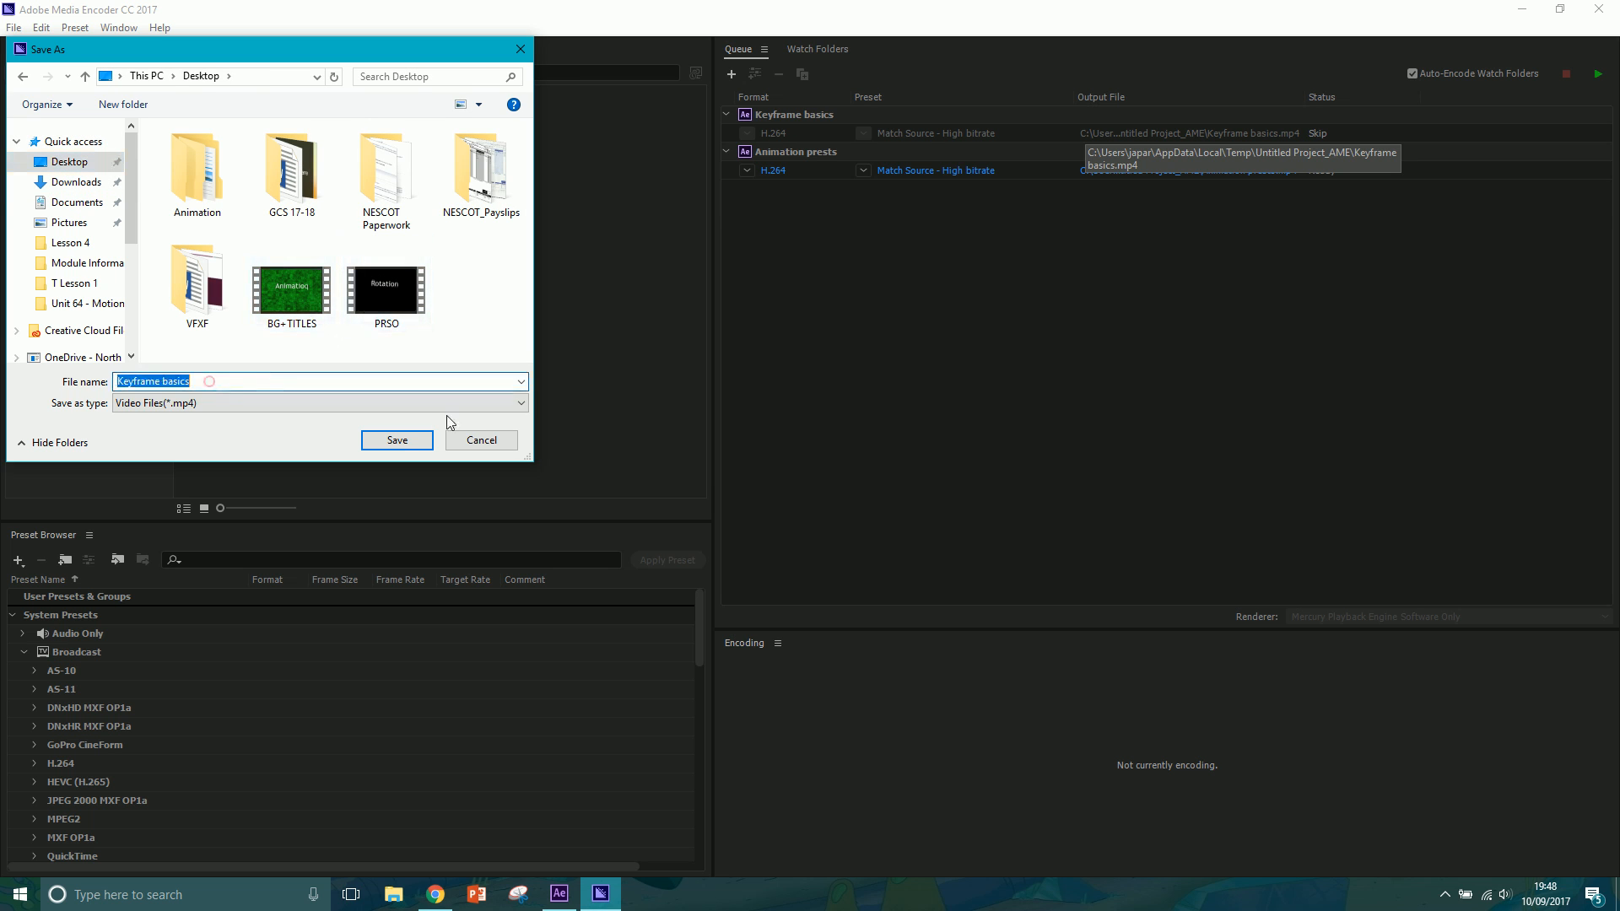
pyautogui.click(397, 441)
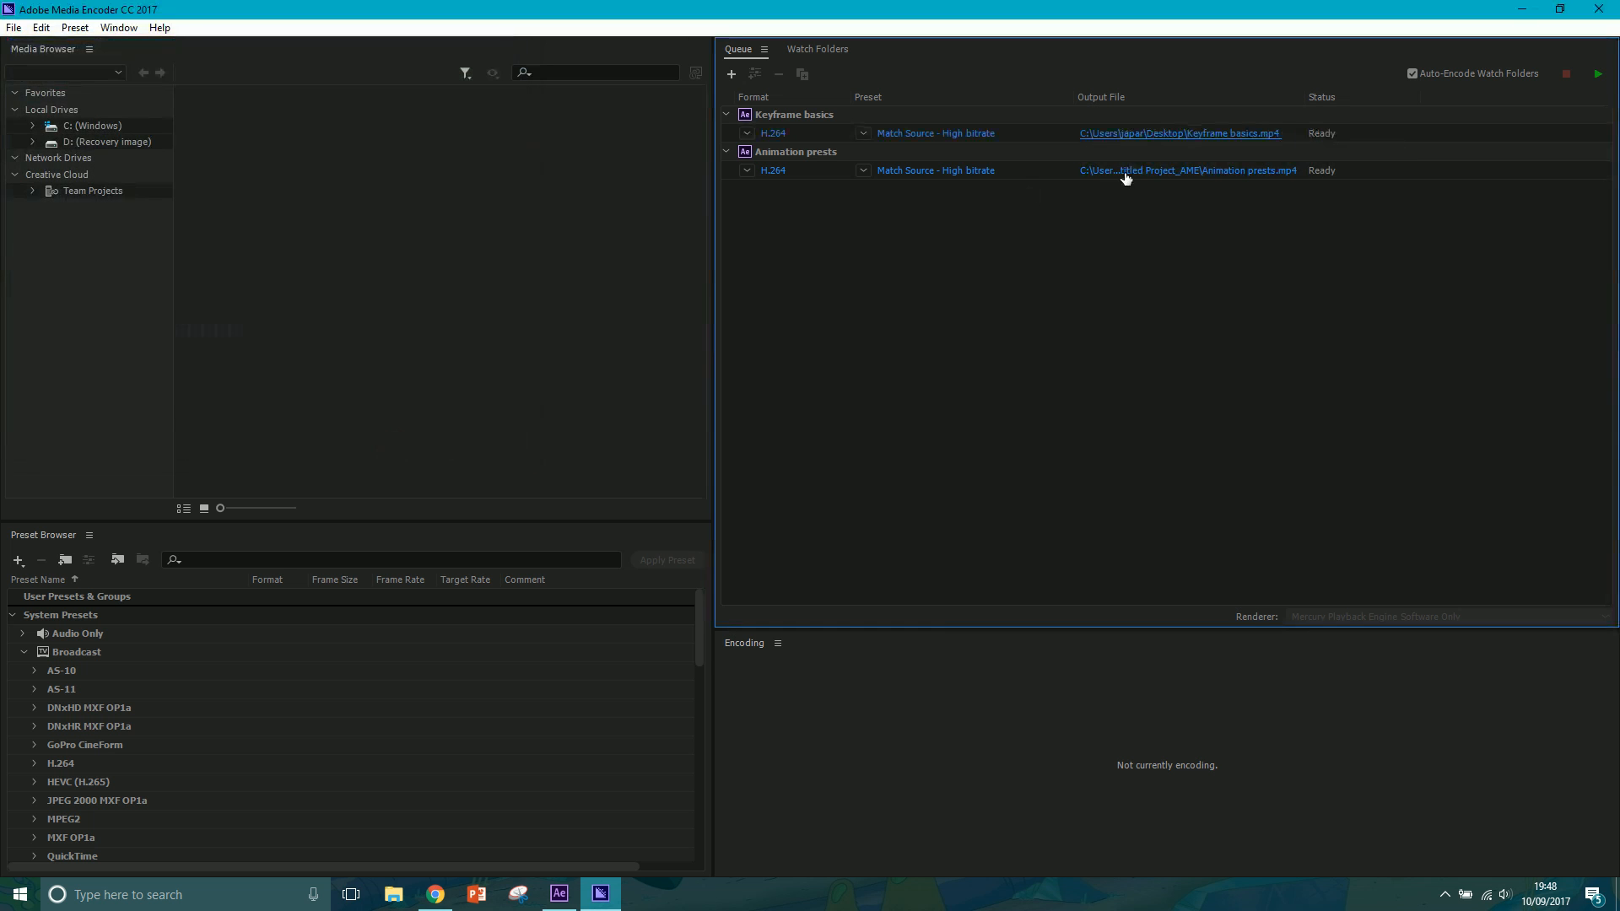
# - Set the Animation prests output to the Desktop under its existing file name and start encoding the queue
pyautogui.click(1125, 177)
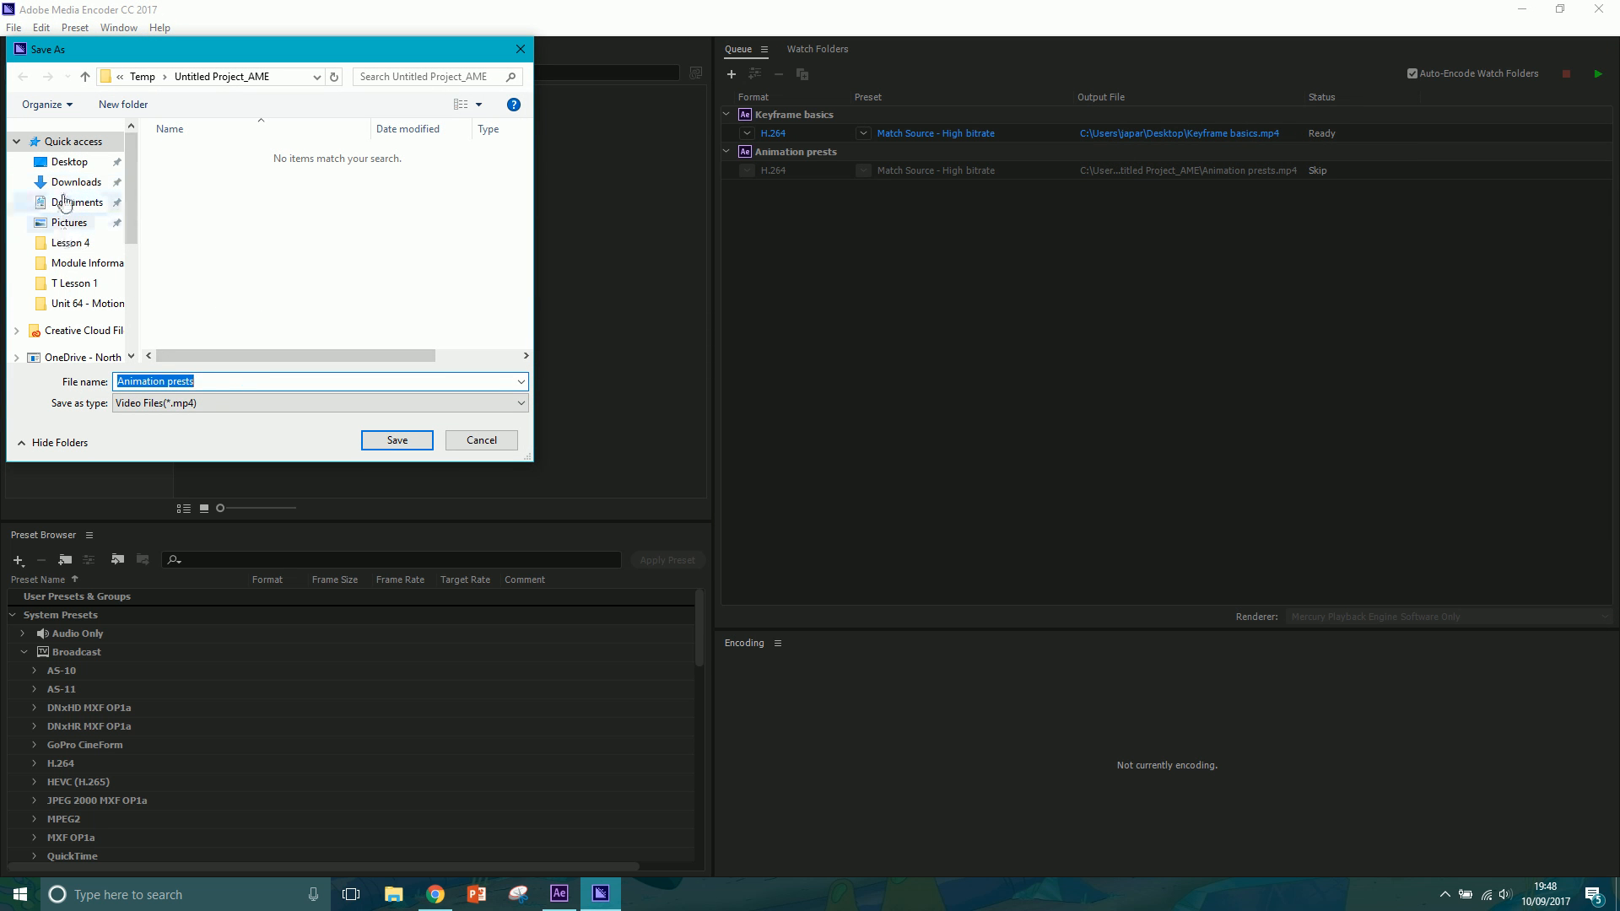
pyautogui.click(69, 162)
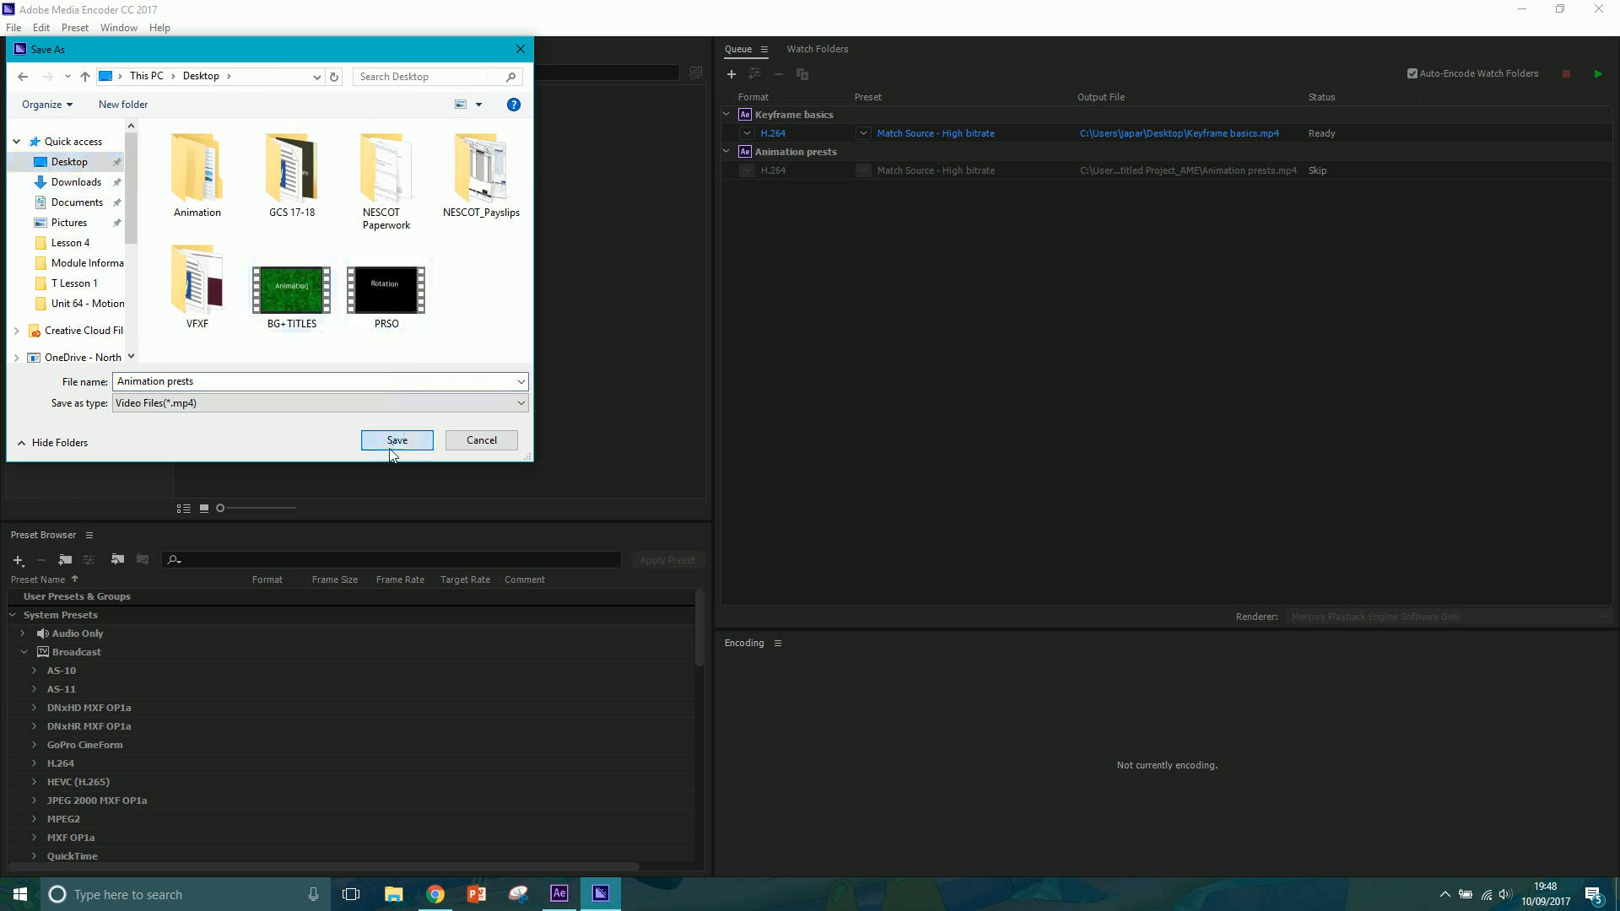
pyautogui.click(397, 441)
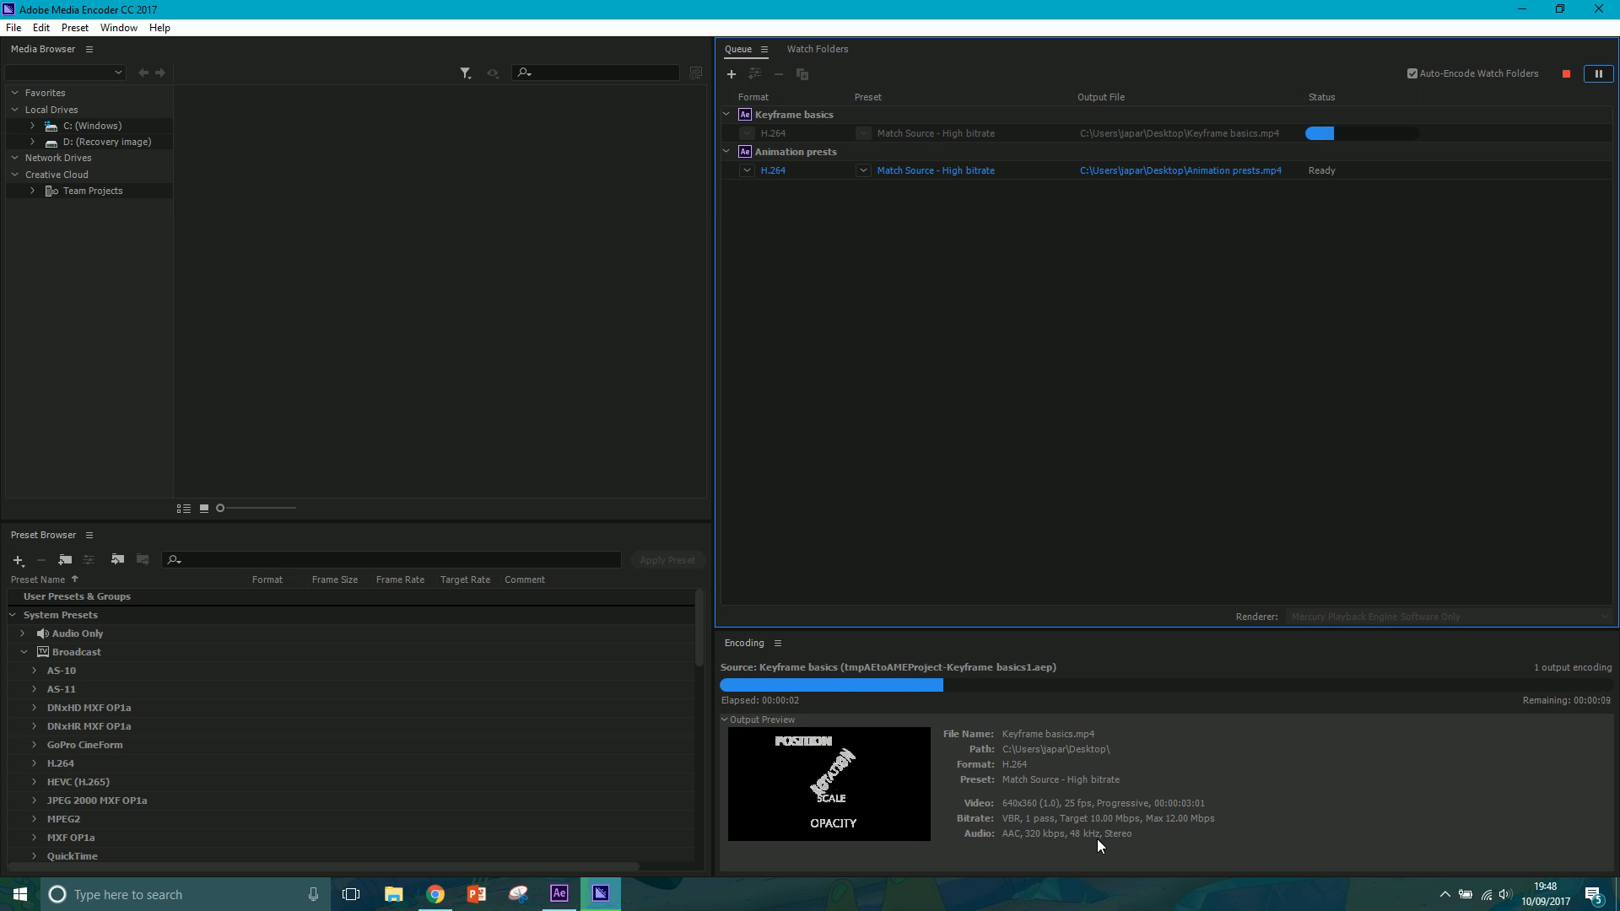
# - Check the desktop for the exported files, return to Adobe Media Encoder and close it when both encodes finish
pyautogui.click(1618, 891)
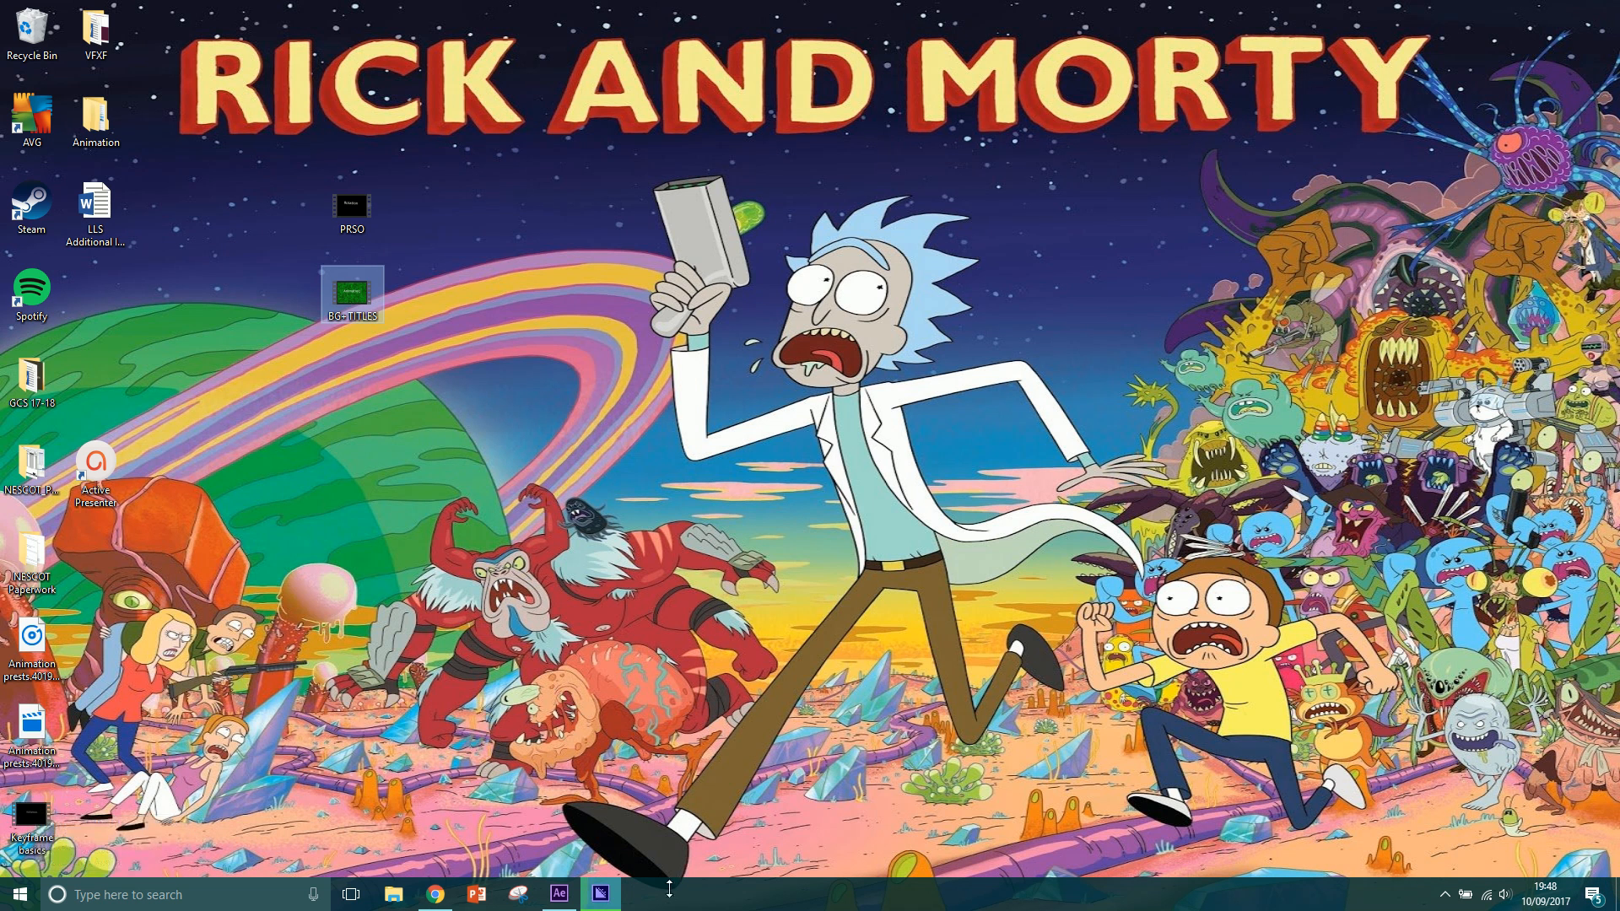
pyautogui.click(610, 902)
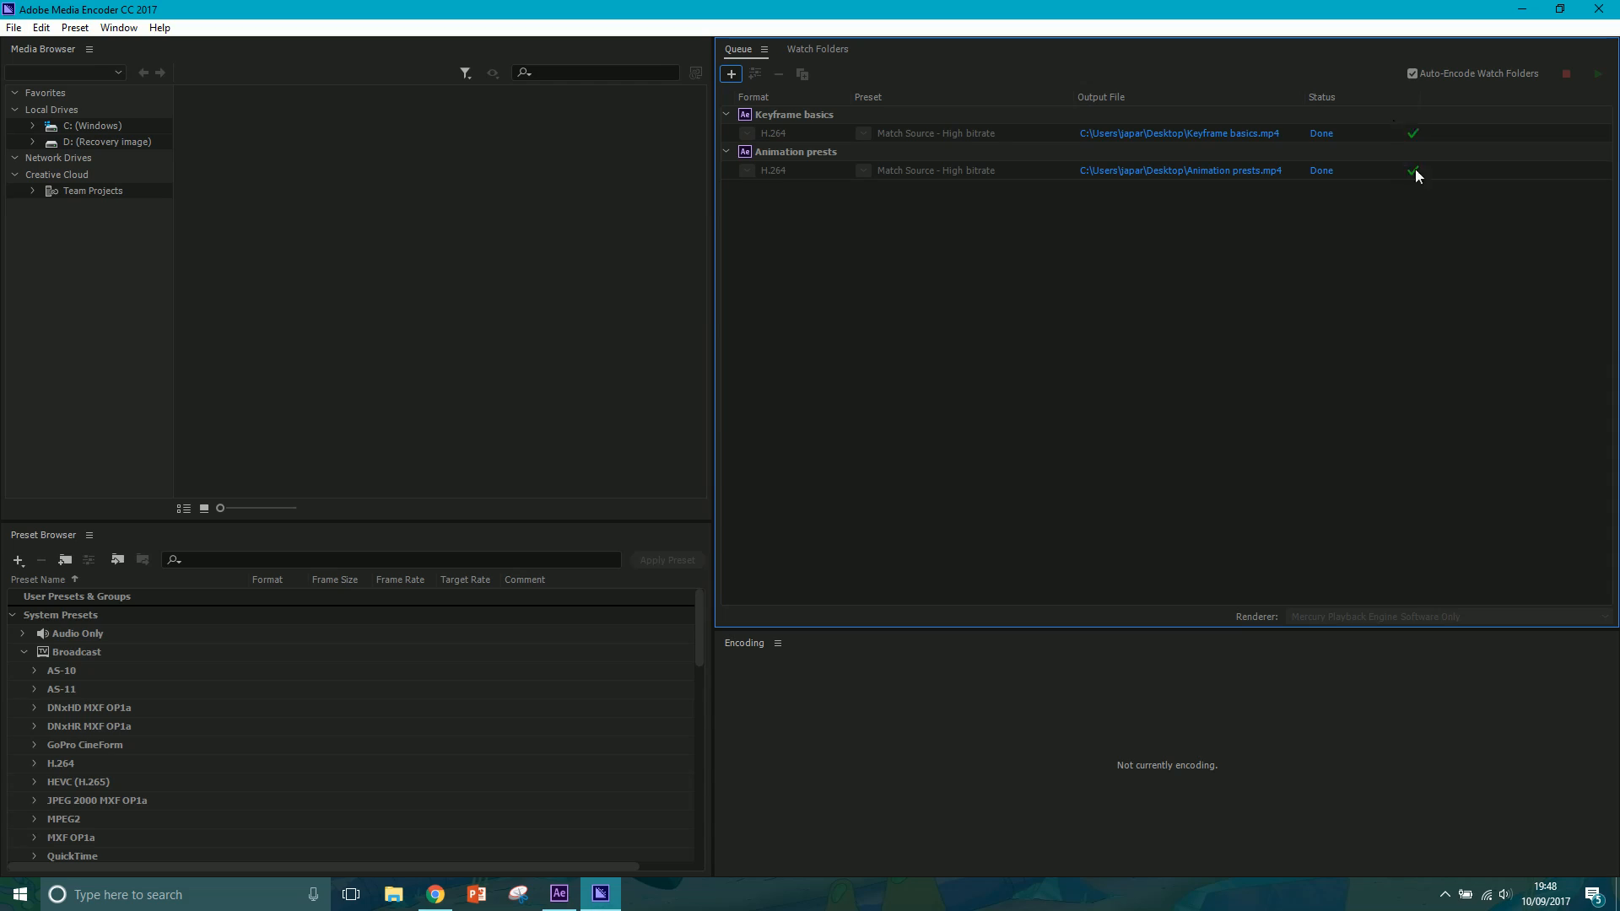
pyautogui.click(1599, 9)
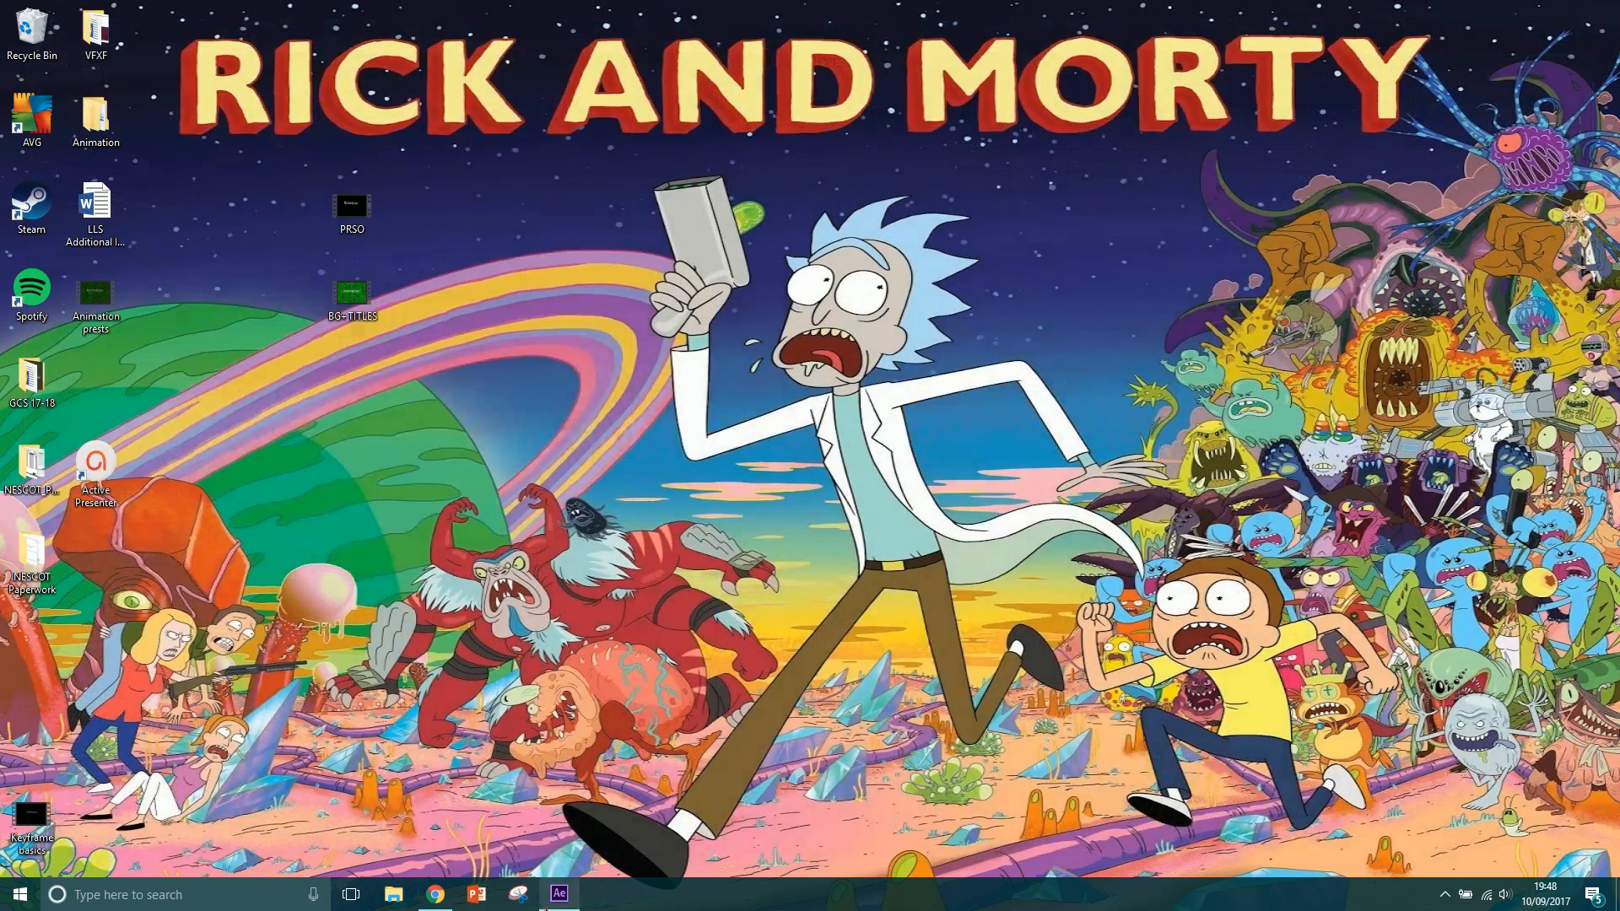
# - Switch to After Effects, open Save As for the project, and cancel without saving
pyautogui.click(548, 907)
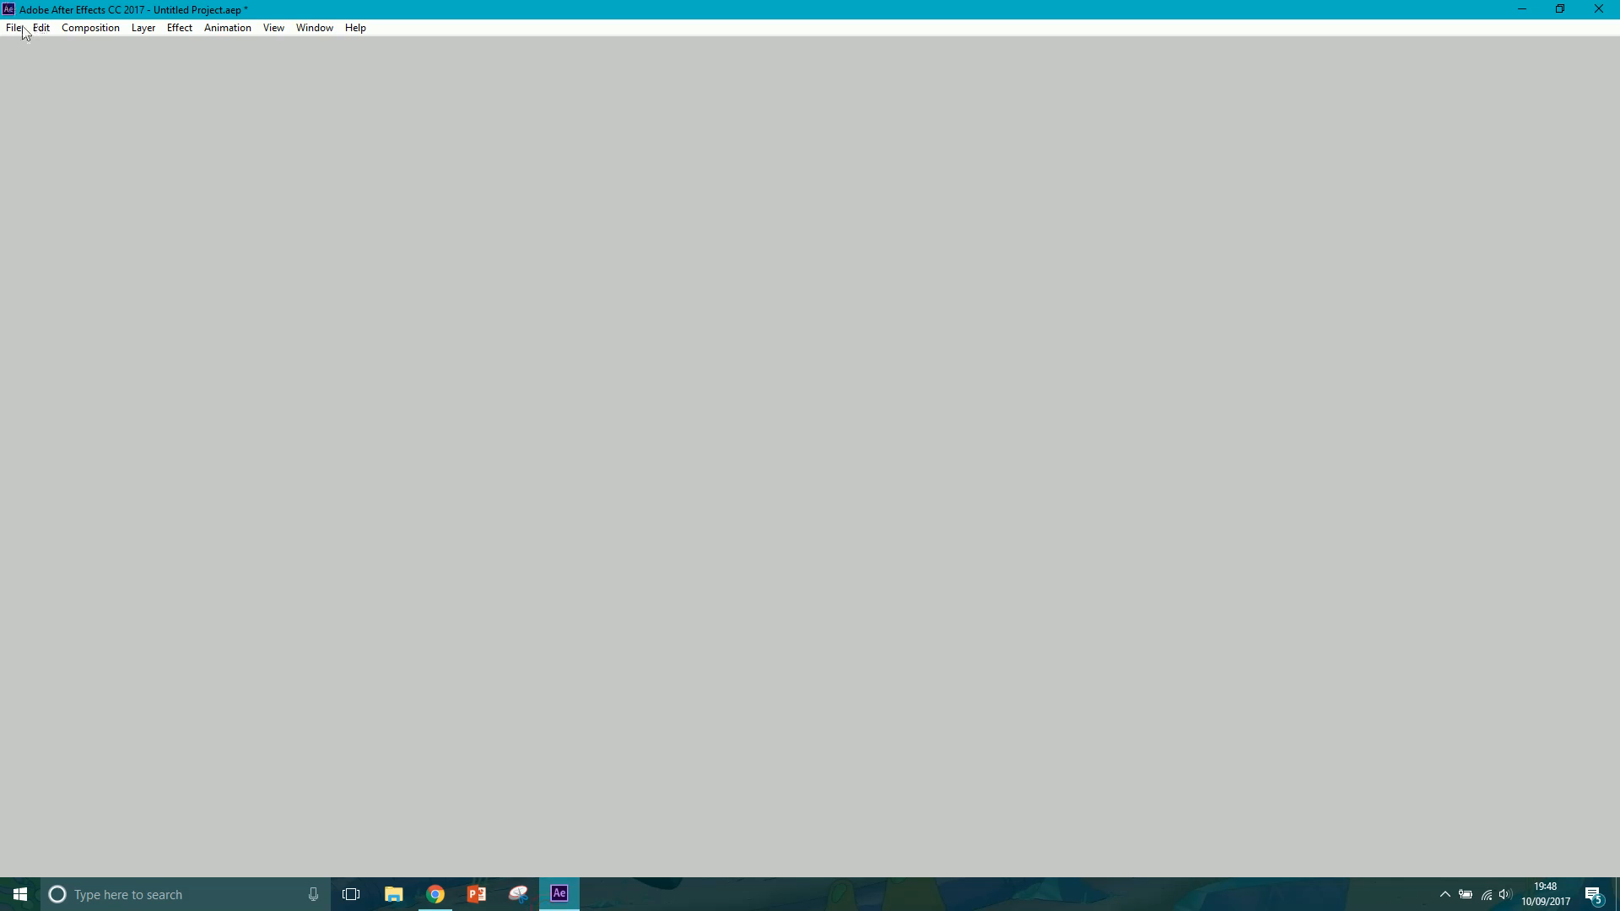
pyautogui.click(14, 29)
pyautogui.click(54, 202)
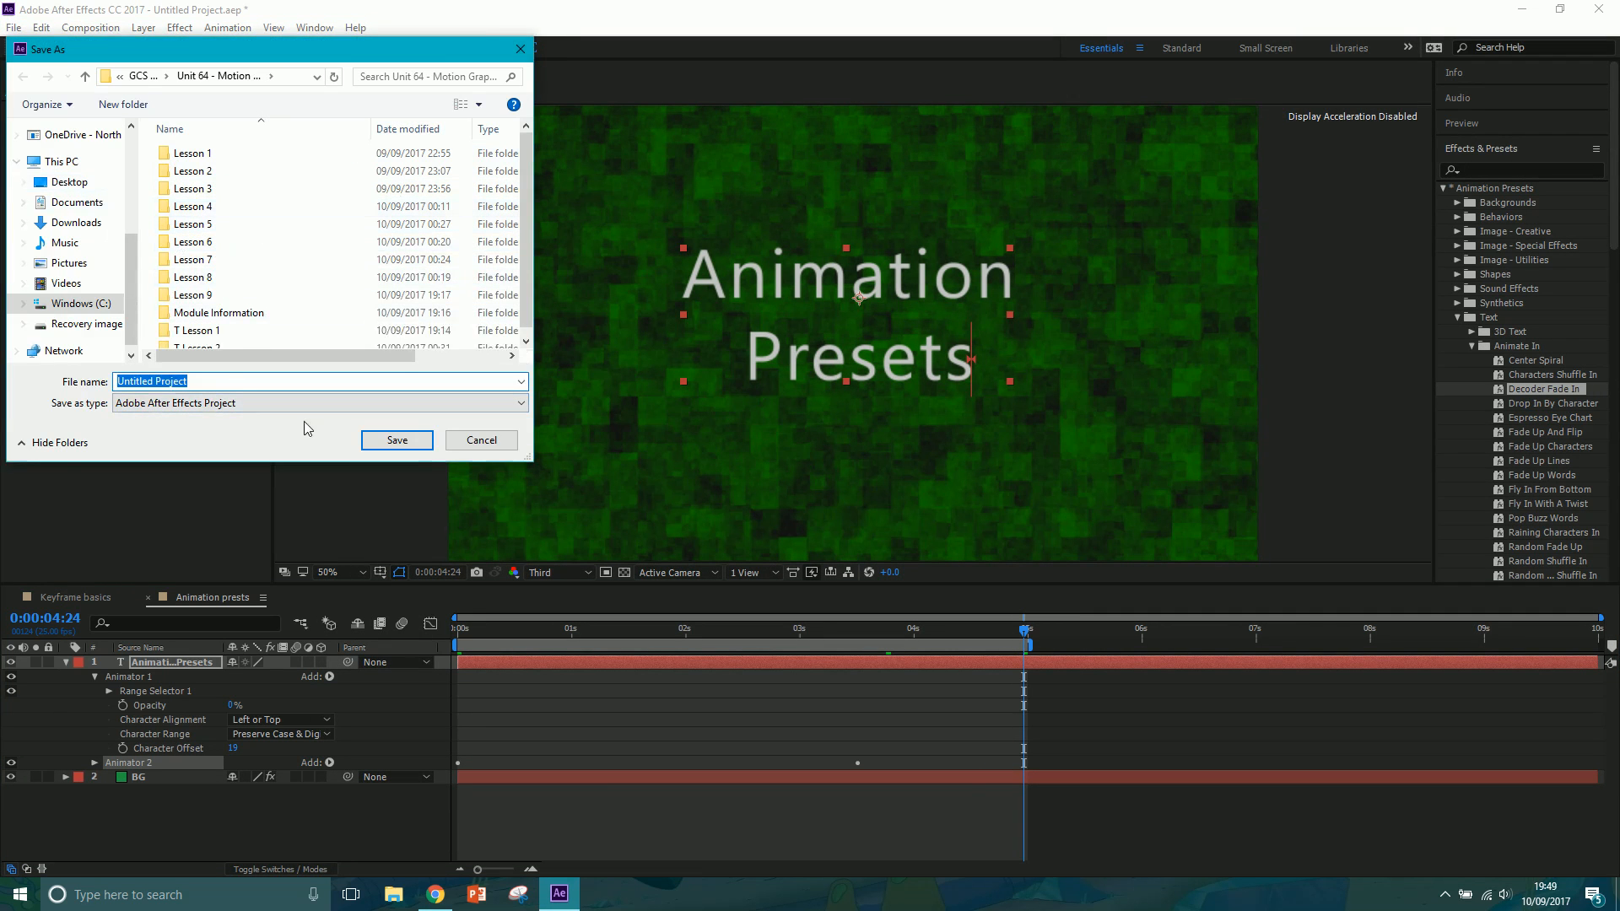
pyautogui.click(486, 442)
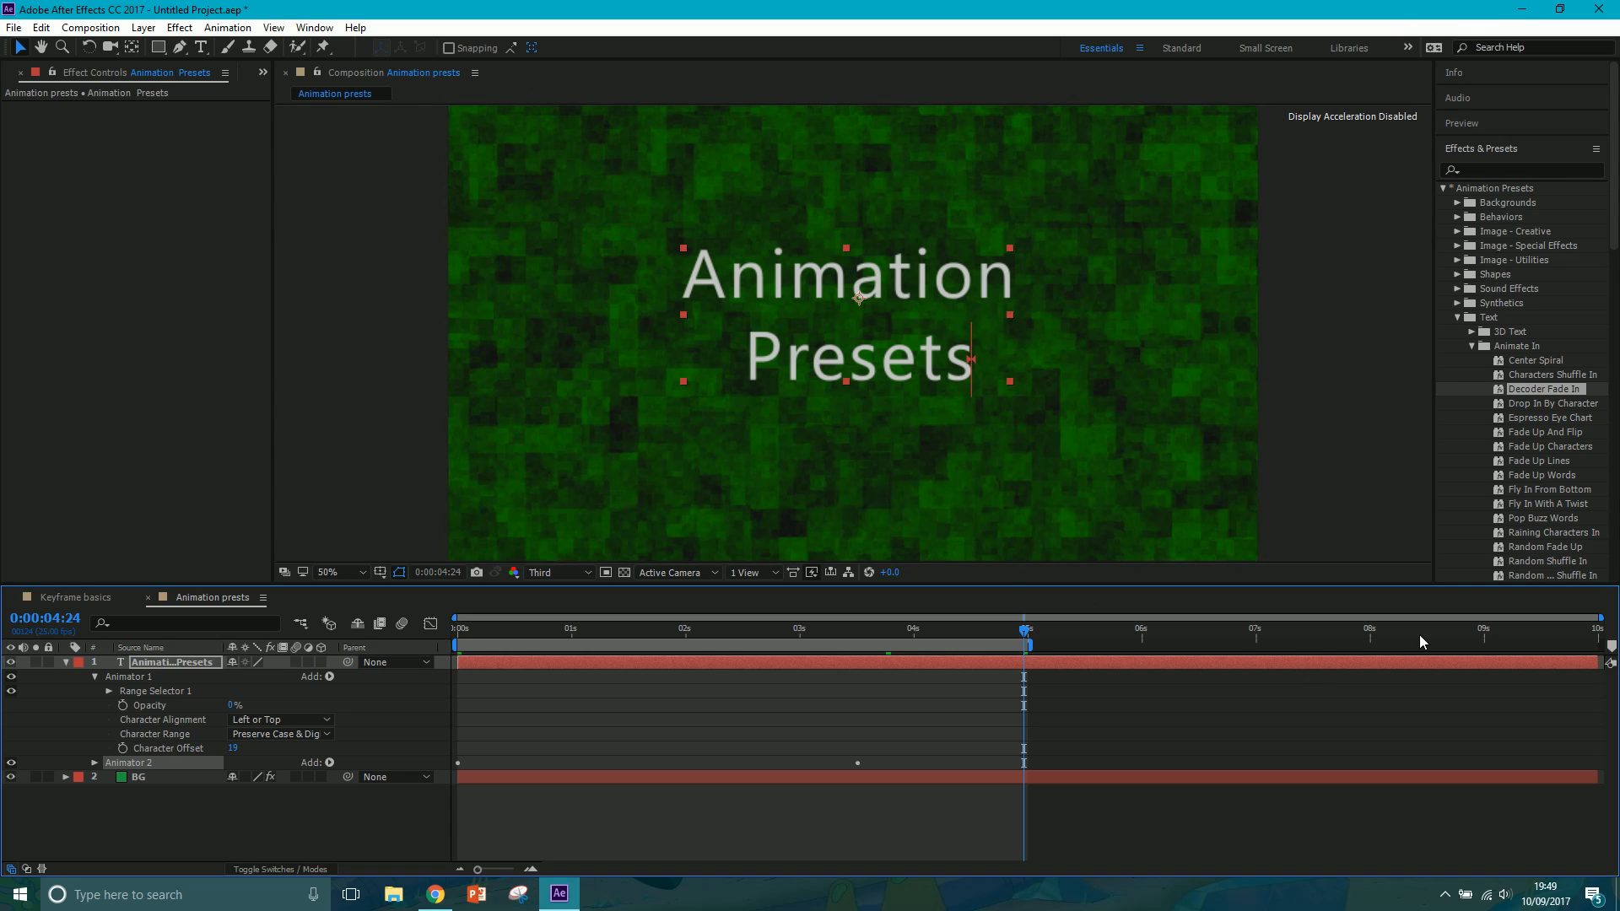
pyautogui.click(1521, 8)
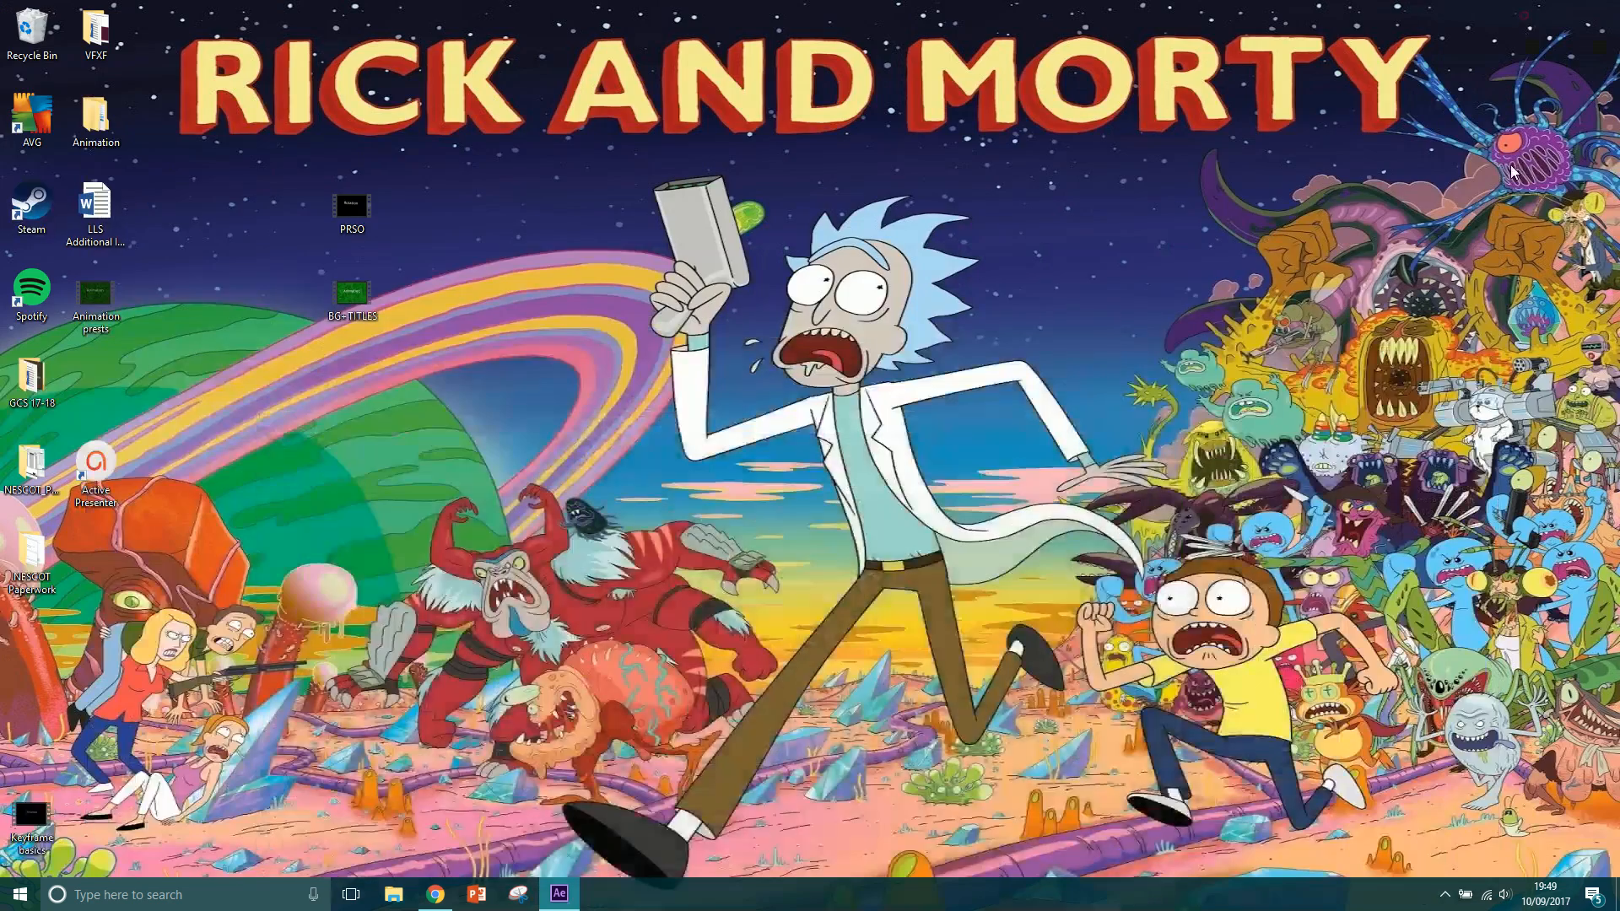
pyautogui.click(1443, 896)
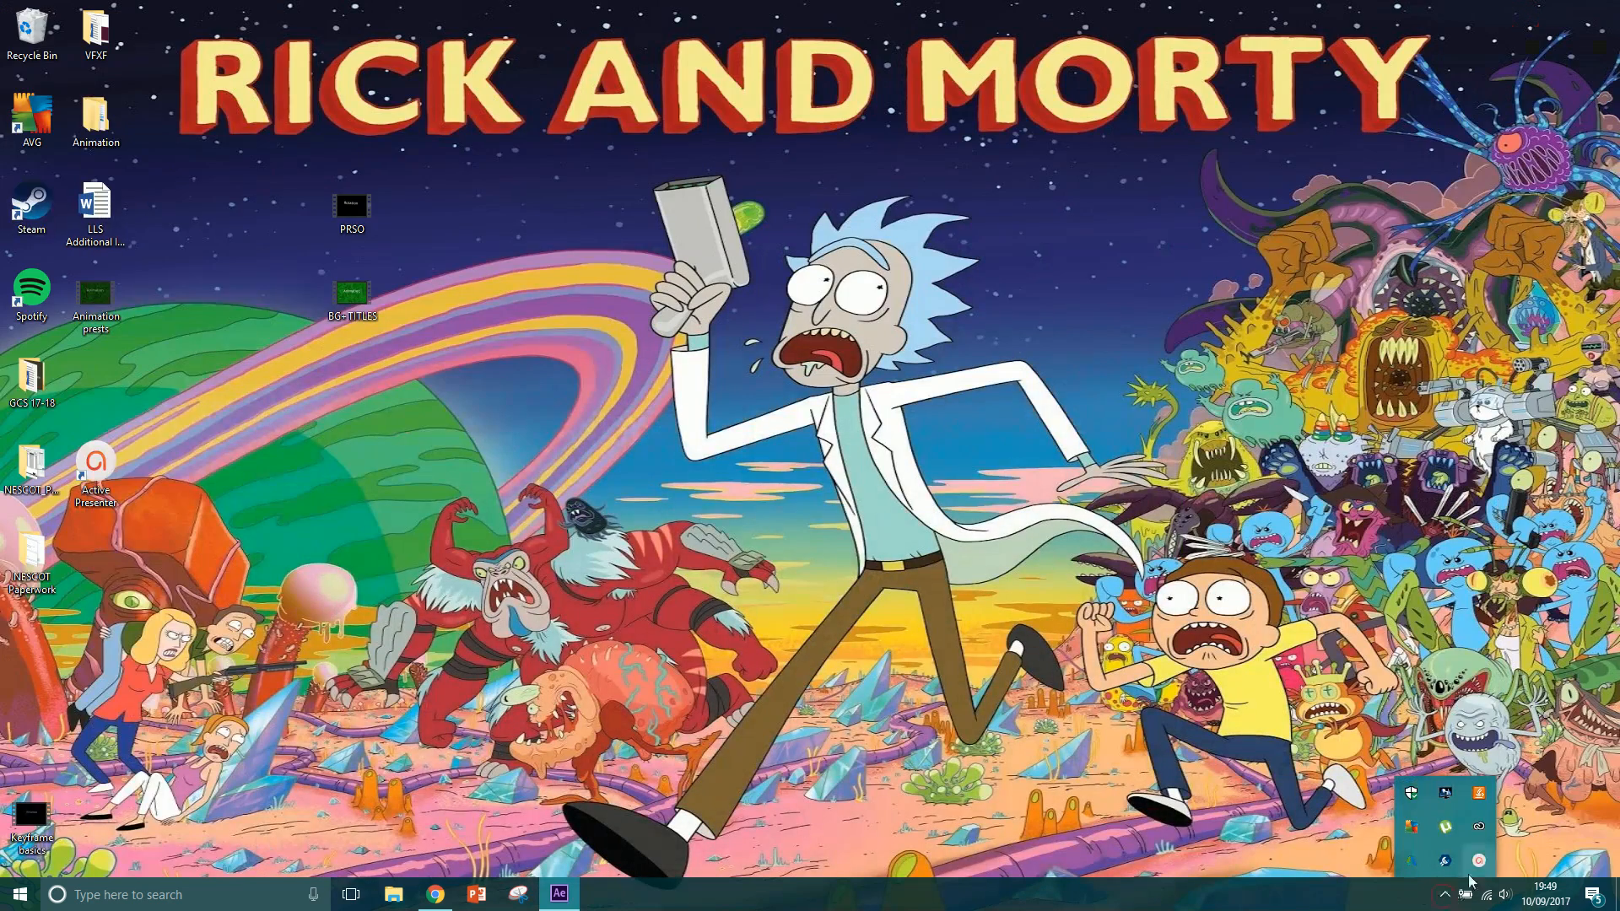